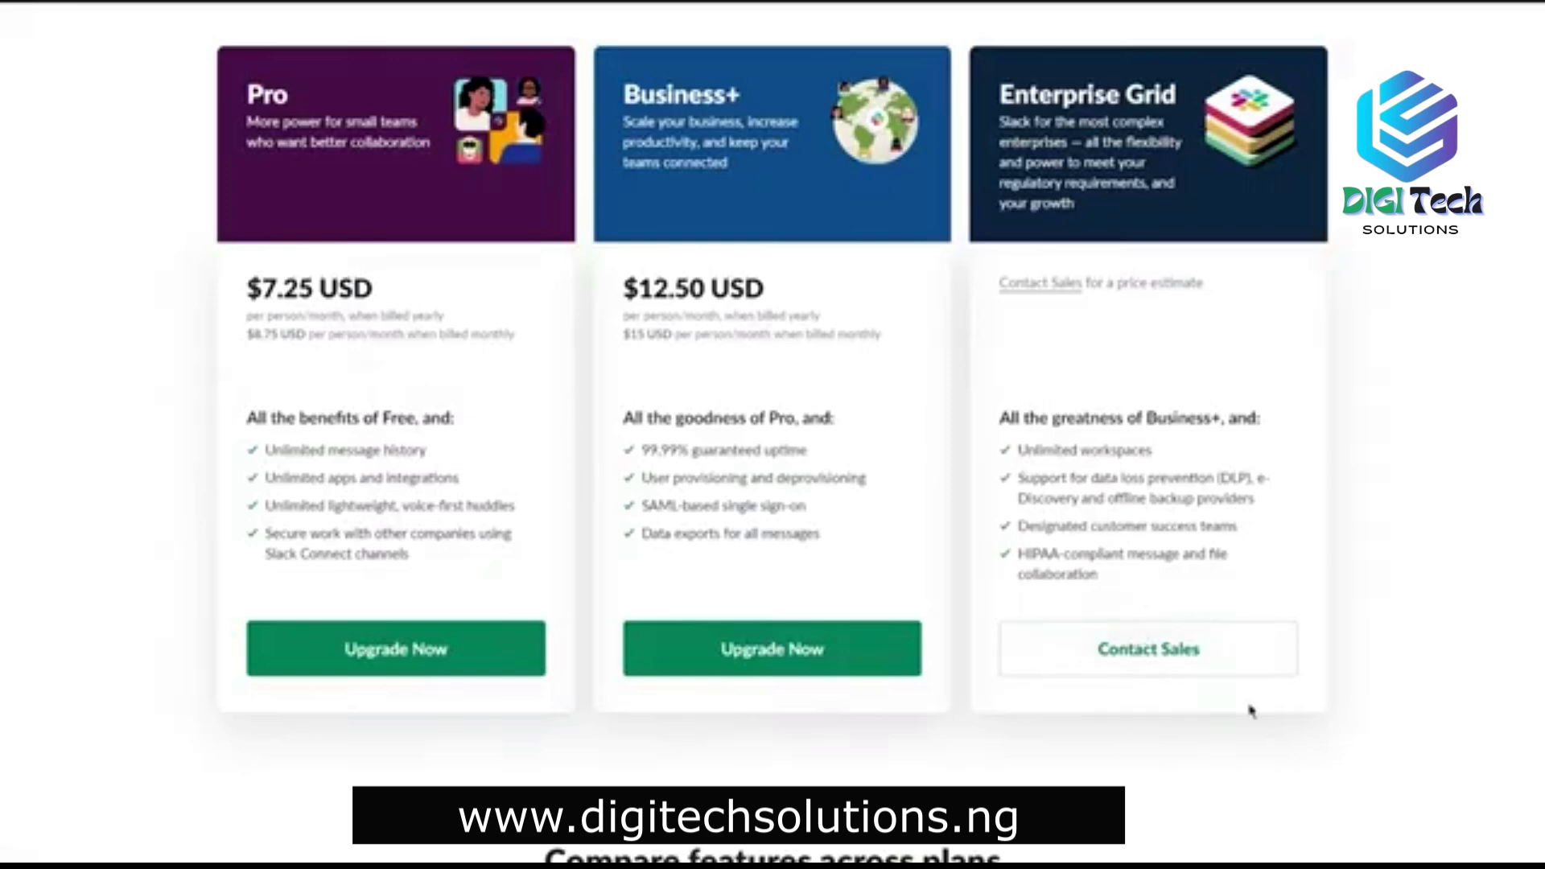
# Scroll up and down through the plan feature comparison table and FAQ.
pyautogui.scroll(-1, 1412, 627)
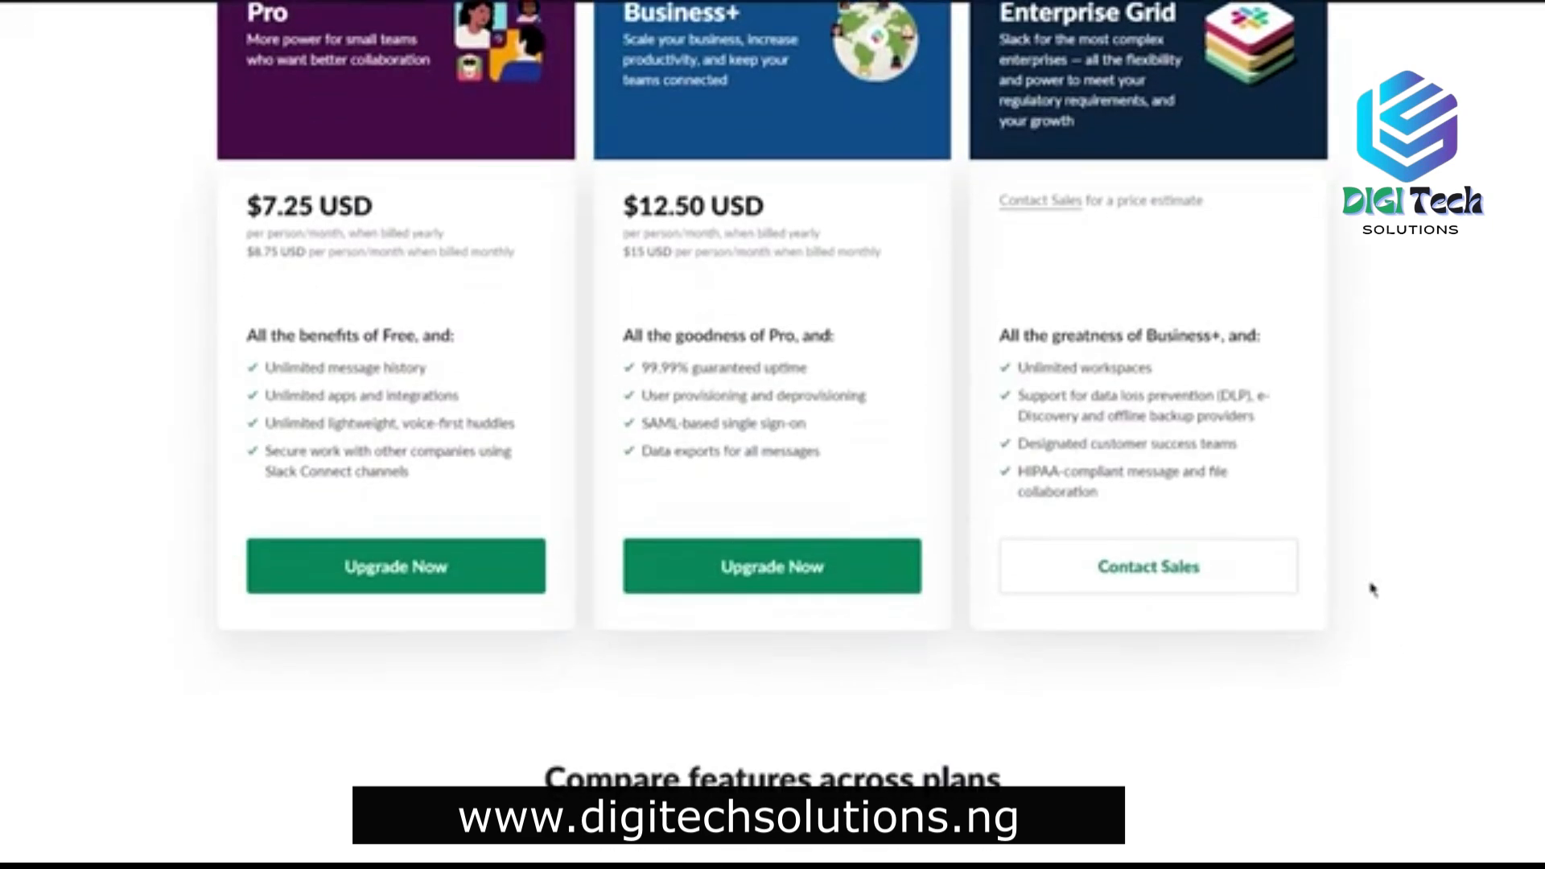
pyautogui.scroll(-12, 1129, 393)
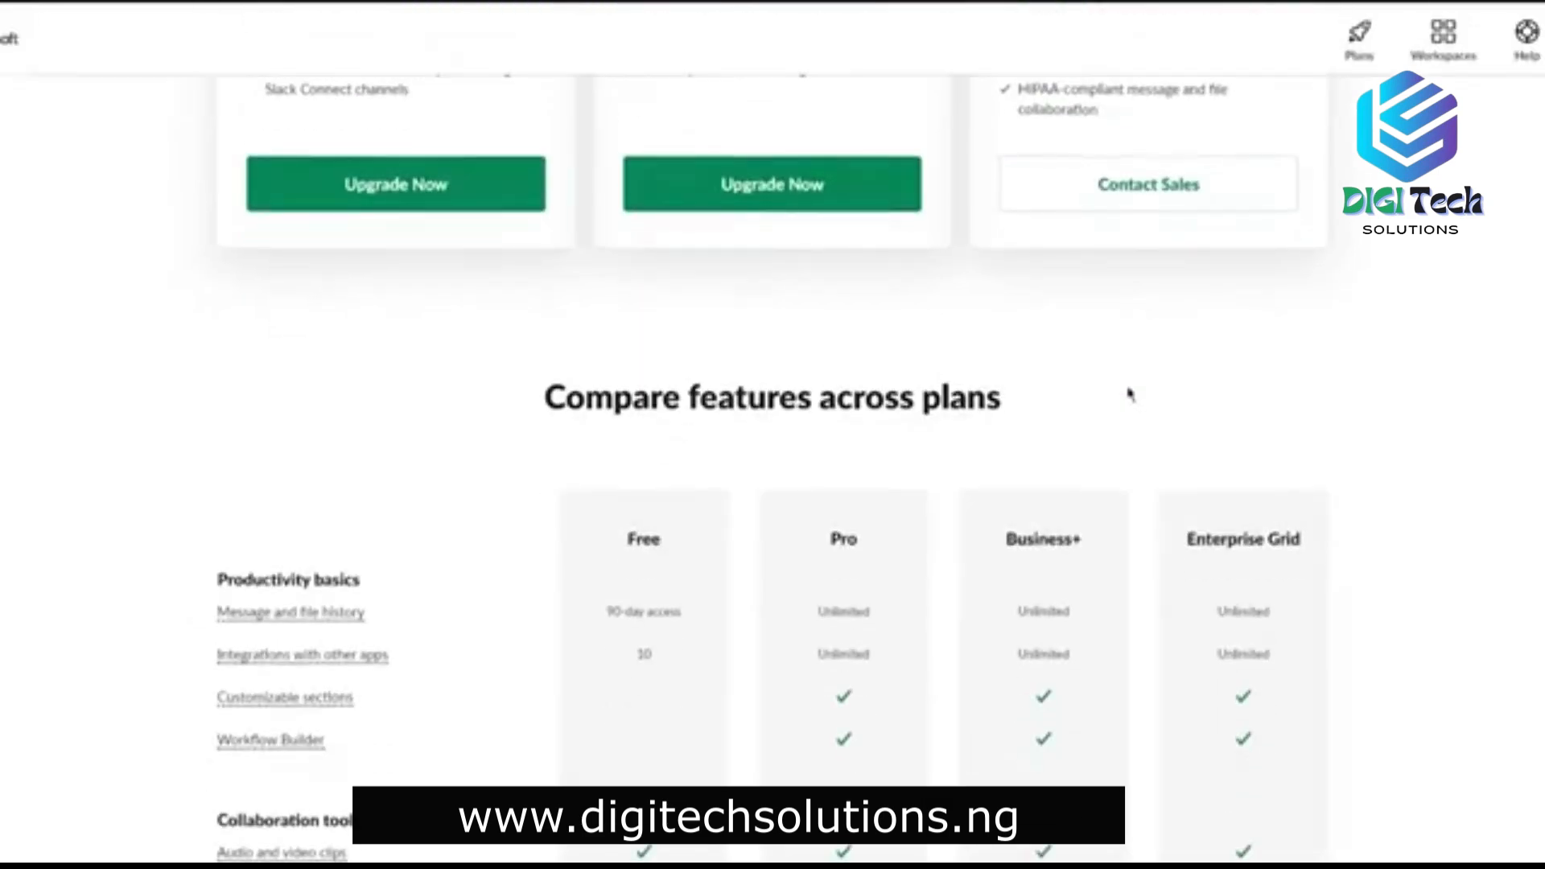
pyautogui.scroll(-15, 1155, 433)
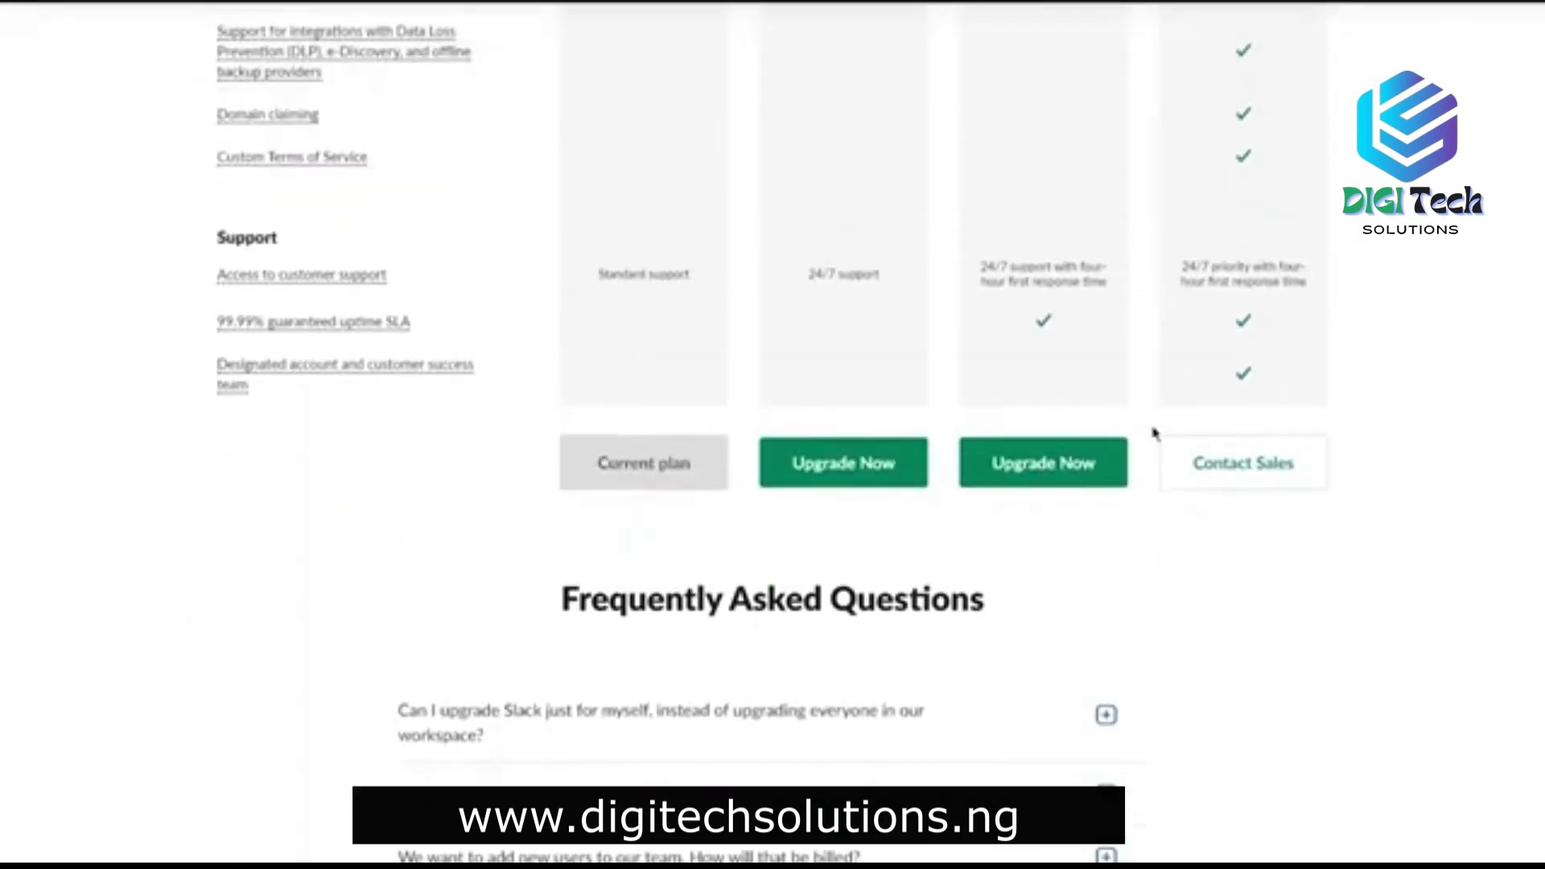
pyautogui.scroll(20, 1155, 433)
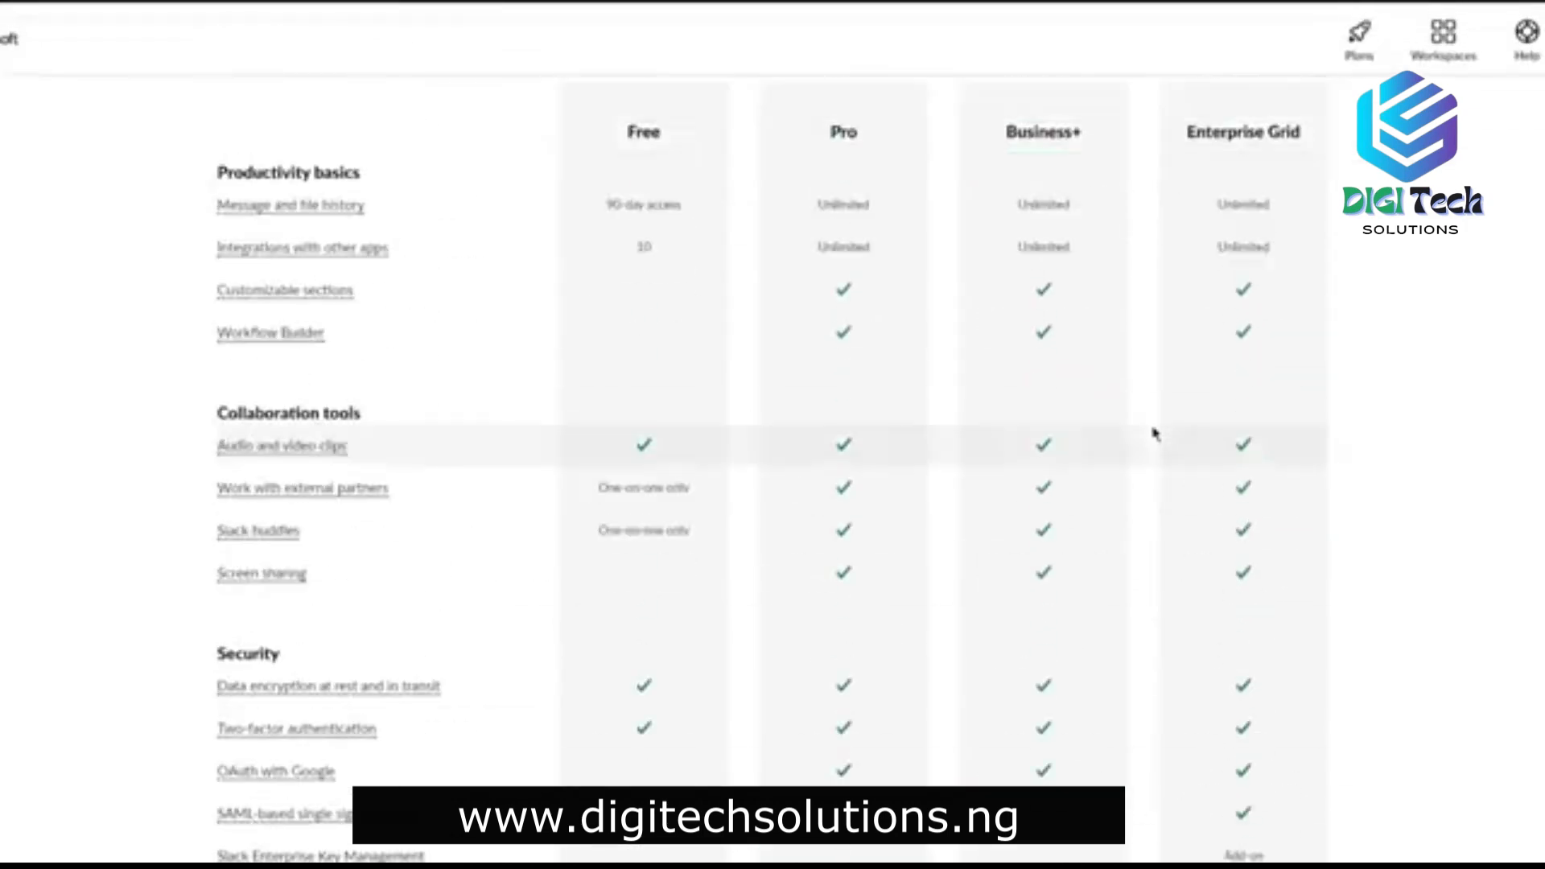
pyautogui.scroll(-20, 1154, 433)
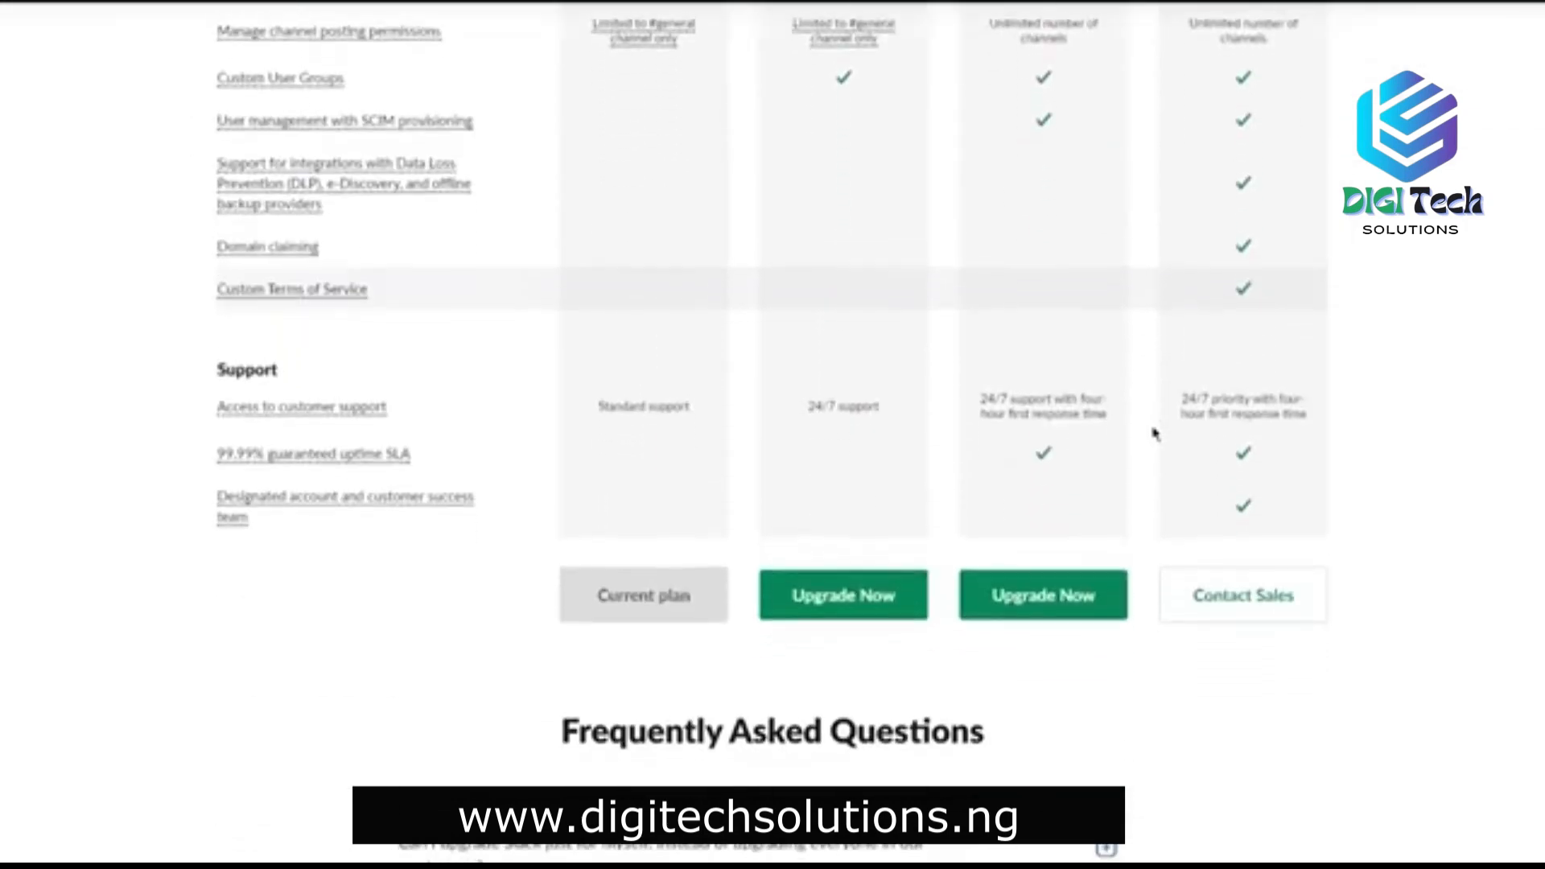
pyautogui.scroll(-5, 1403, 457)
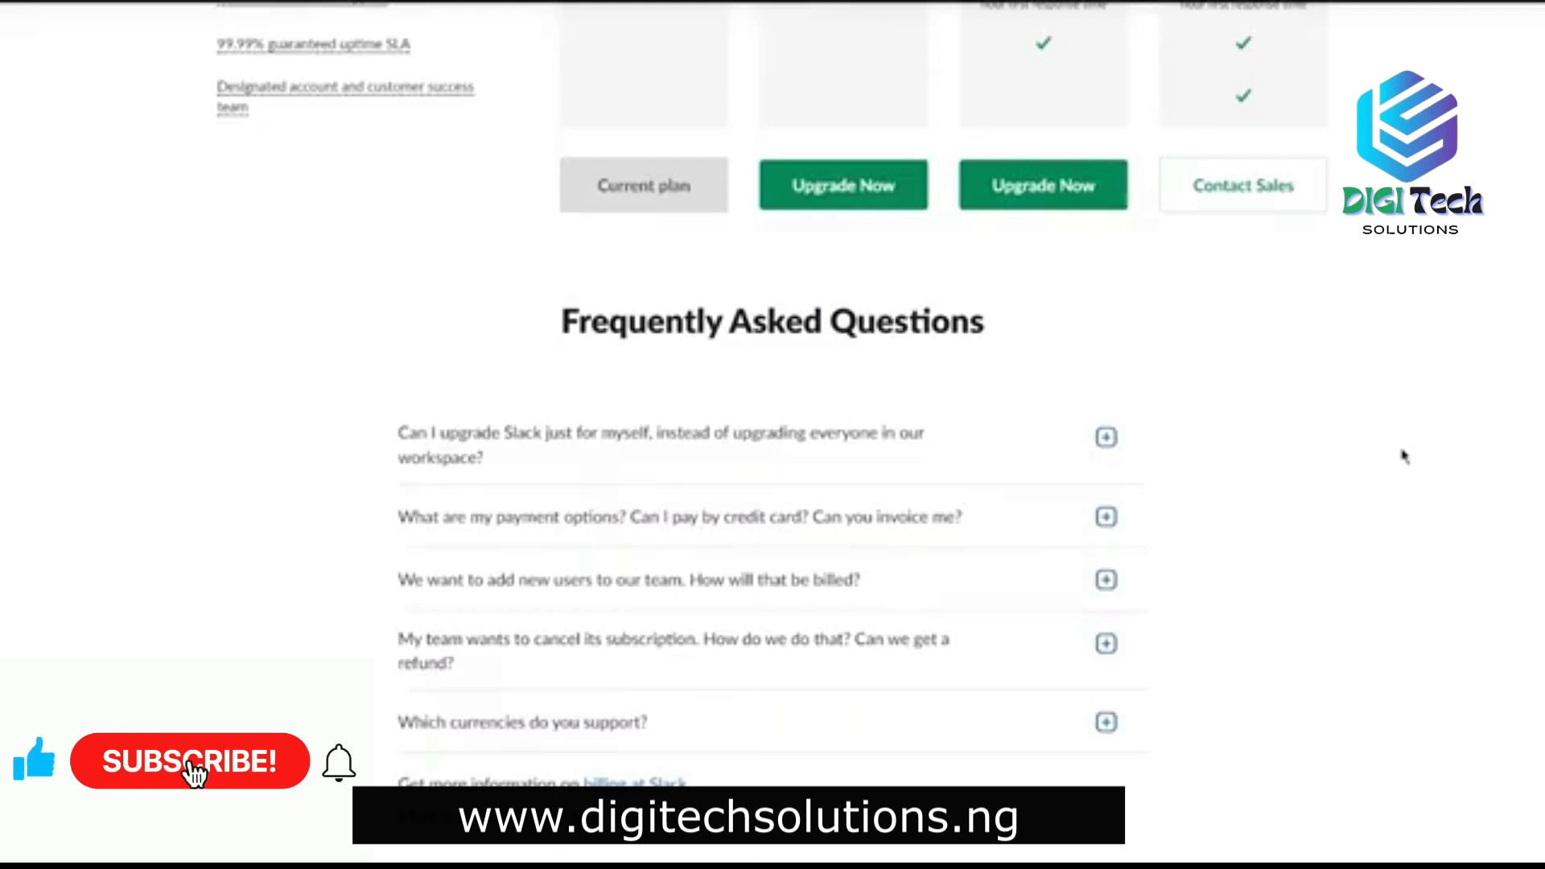
pyautogui.scroll(7, 1403, 456)
pyautogui.scroll(10, 1402, 456)
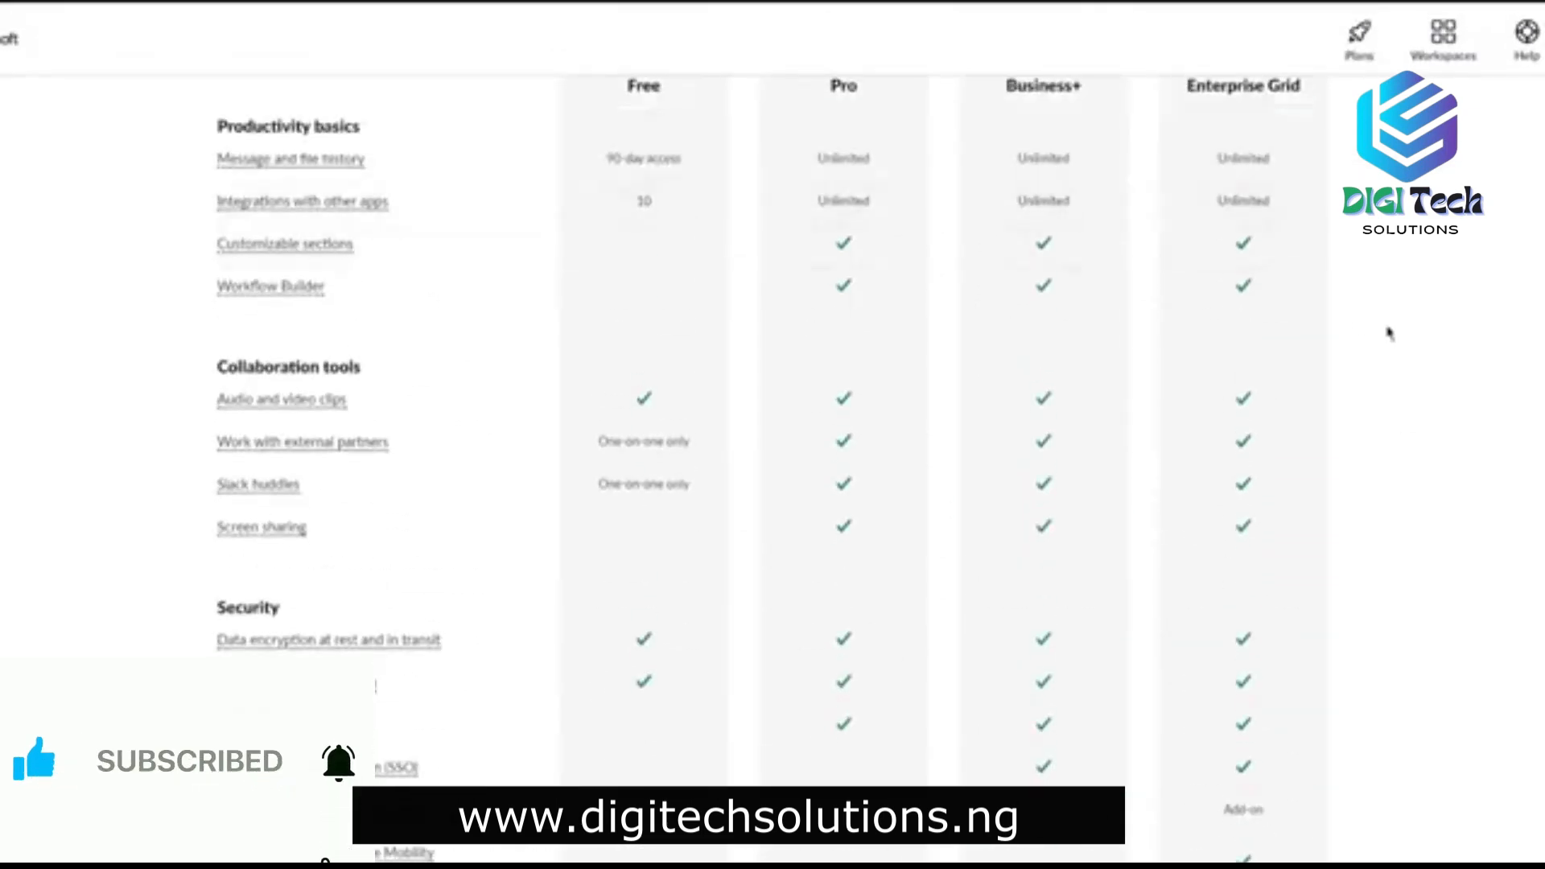
pyautogui.scroll(10, 1493, 524)
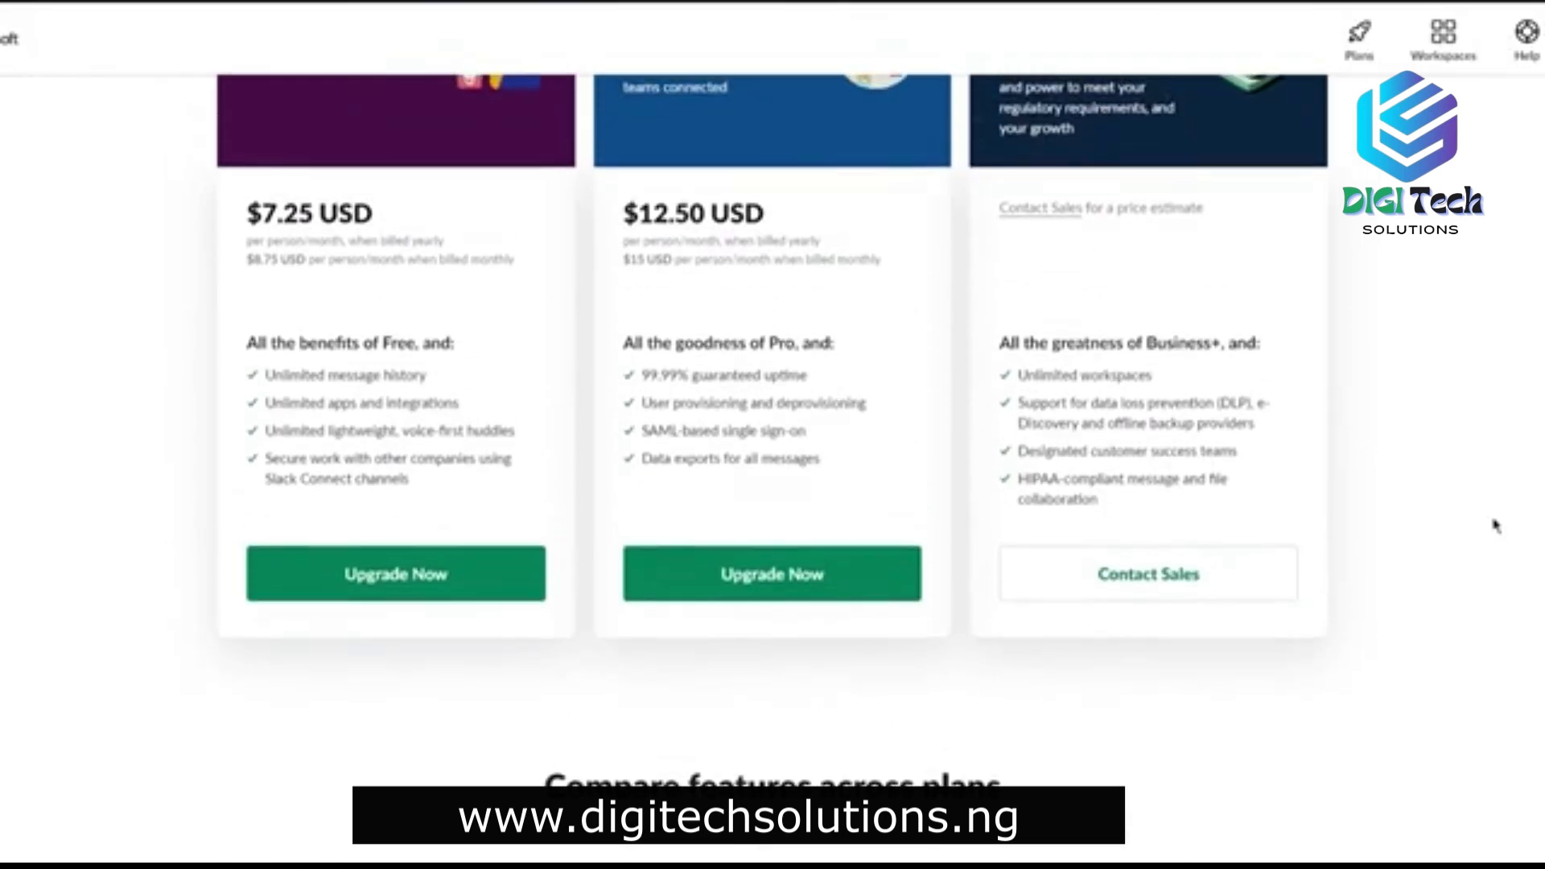
pyautogui.scroll(-9, 1493, 523)
pyautogui.scroll(-16, 1493, 524)
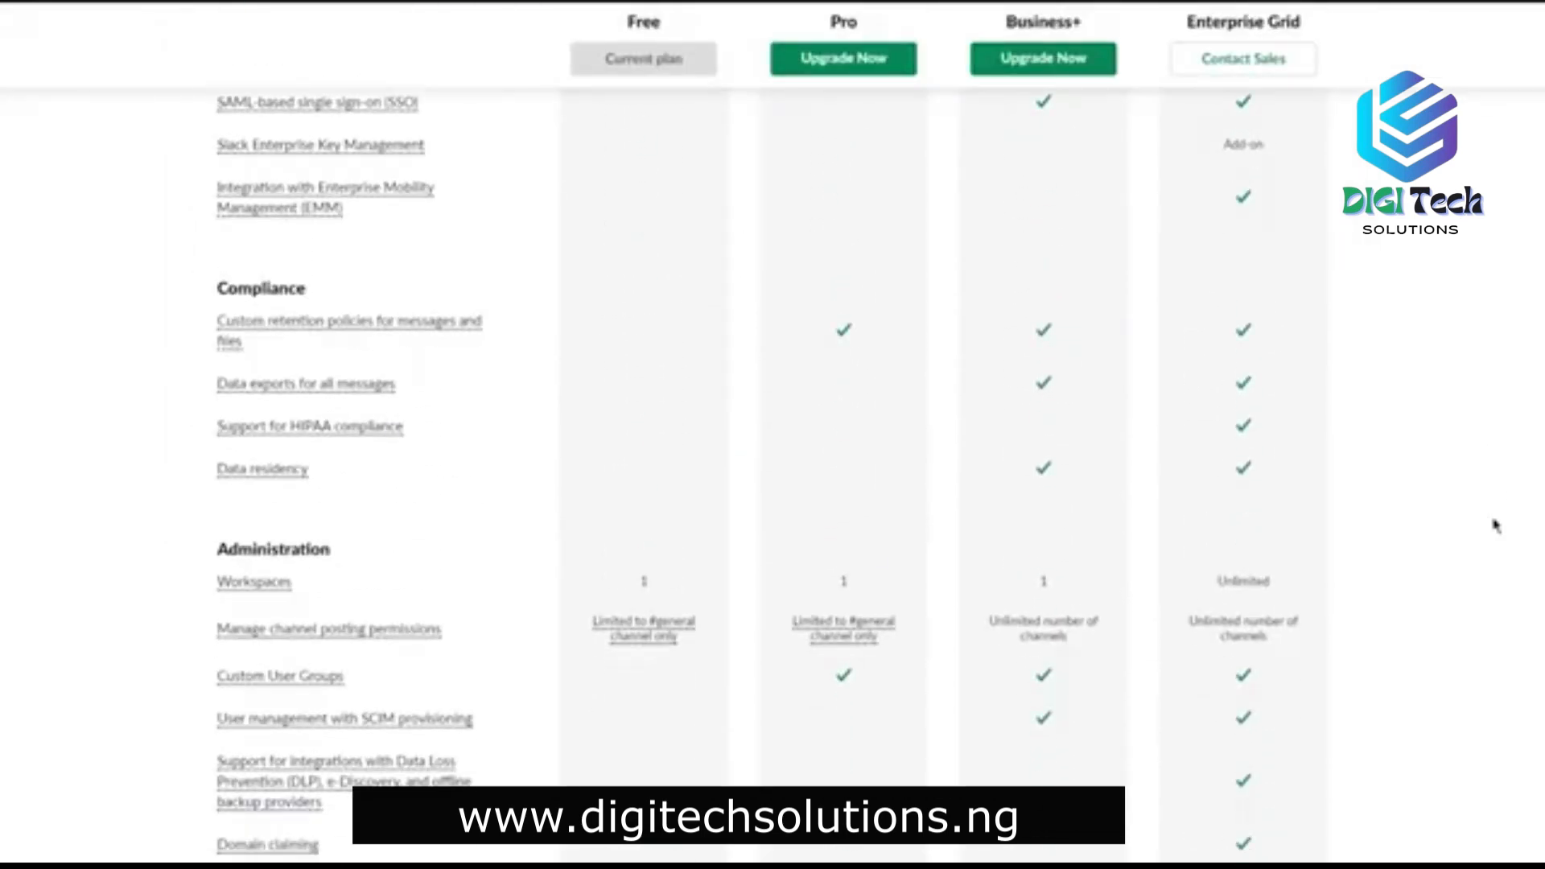
pyautogui.scroll(-20, 1493, 524)
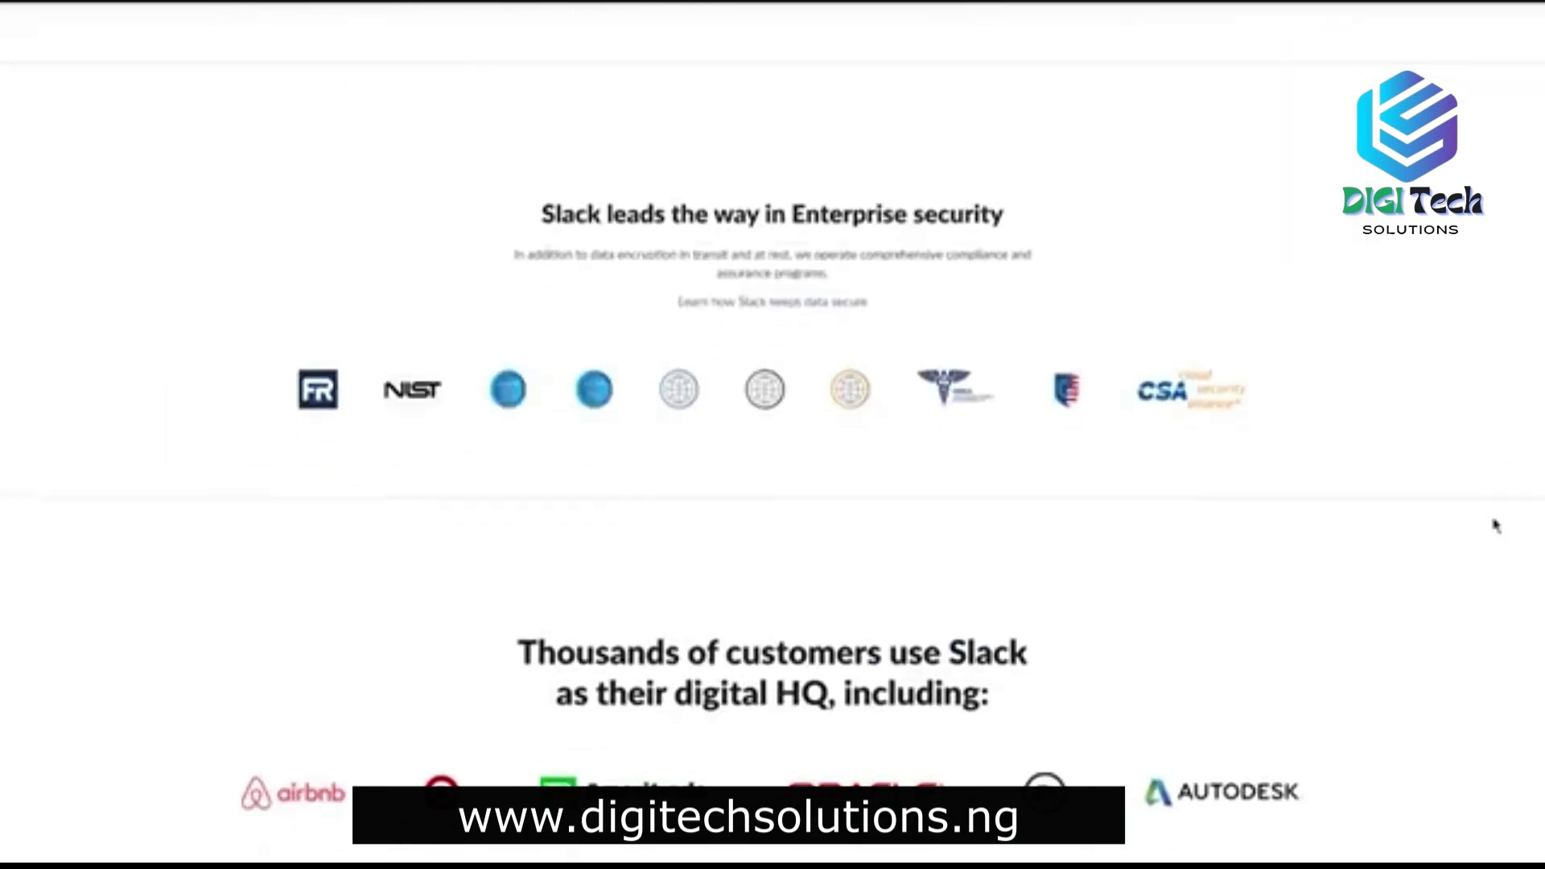
pyautogui.scroll(20, 1494, 524)
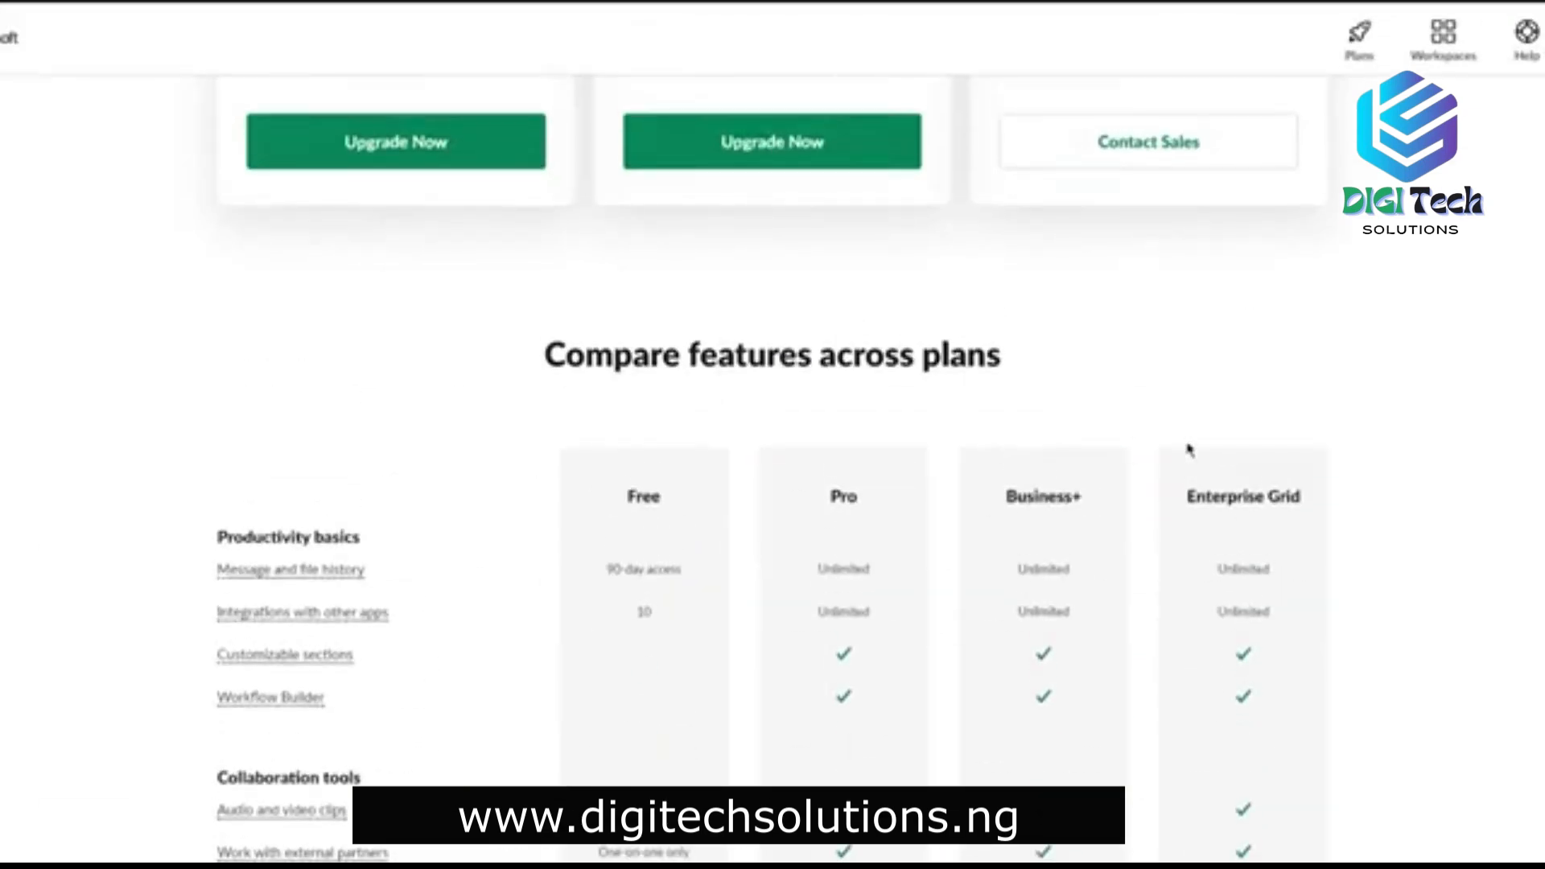
pyautogui.scroll(-15, 1332, 468)
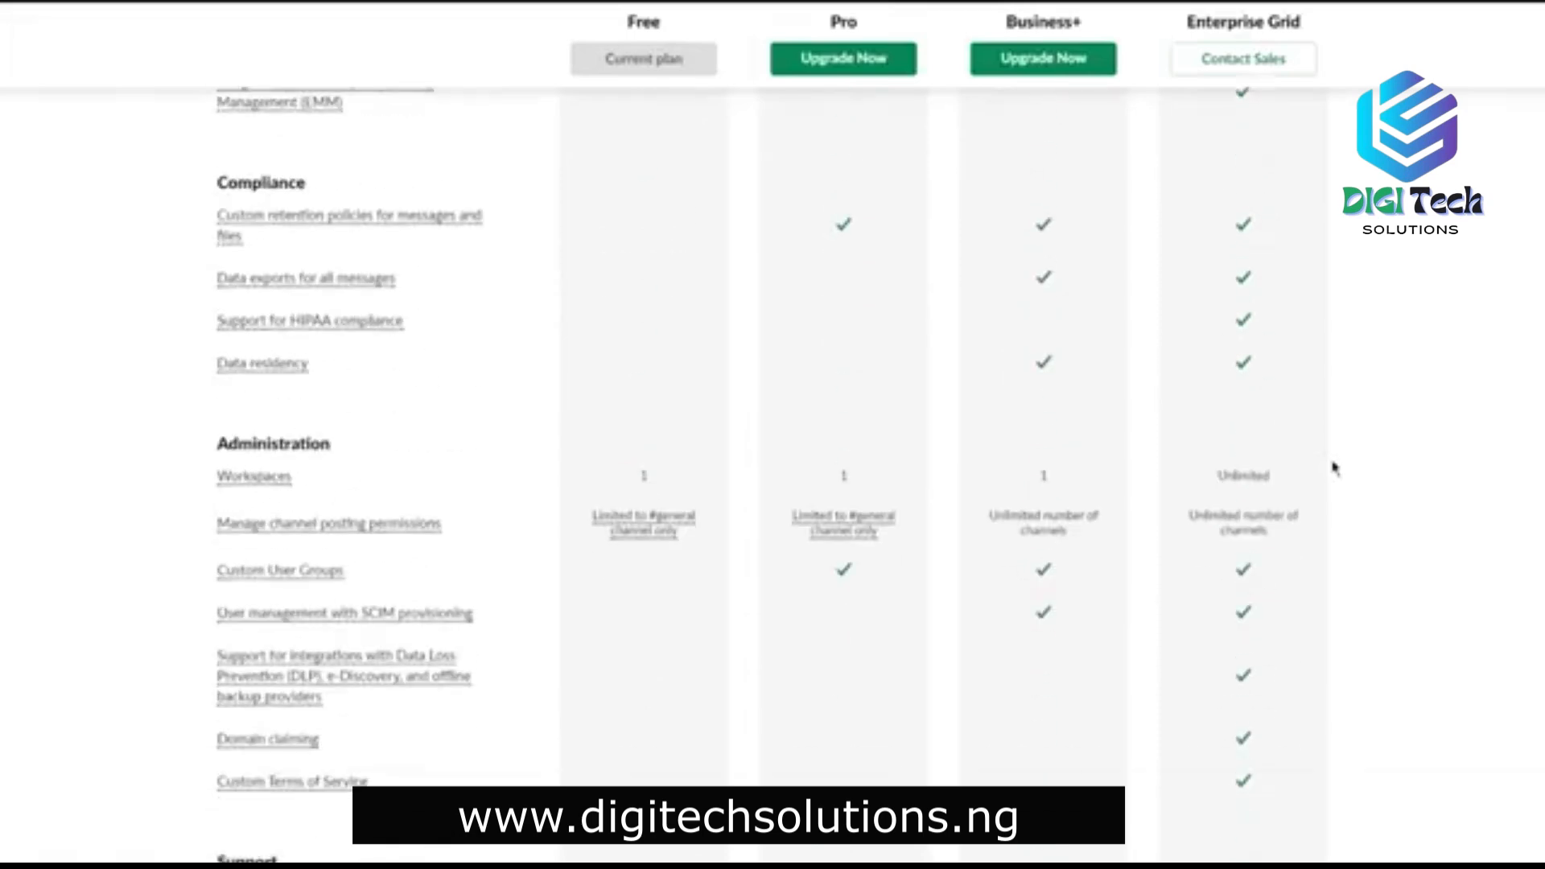
pyautogui.scroll(-10, 1332, 469)
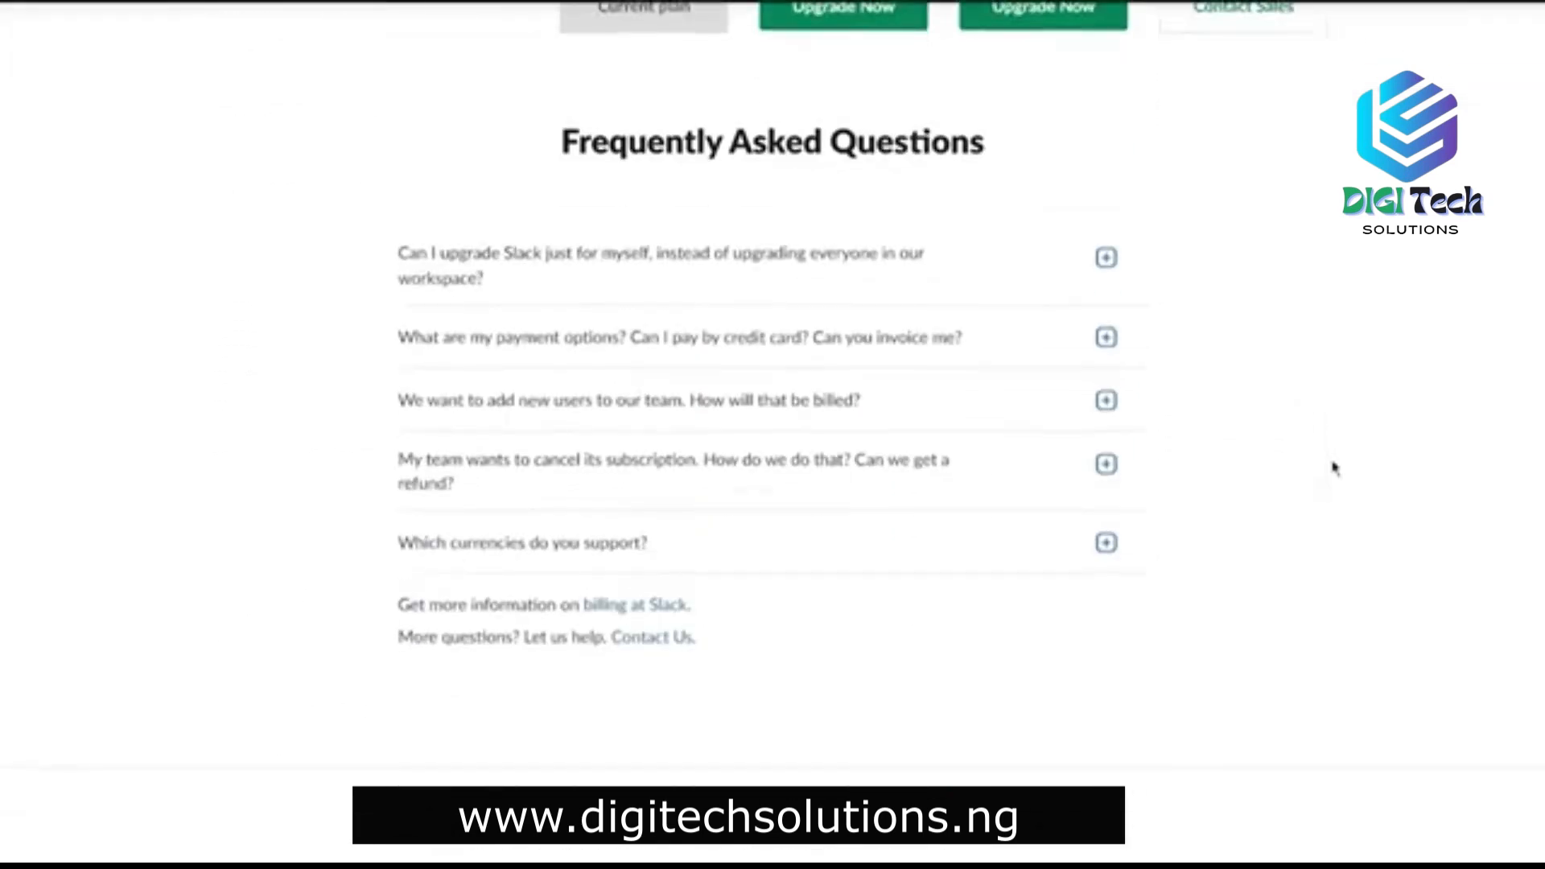
pyautogui.scroll(-5, 1333, 469)
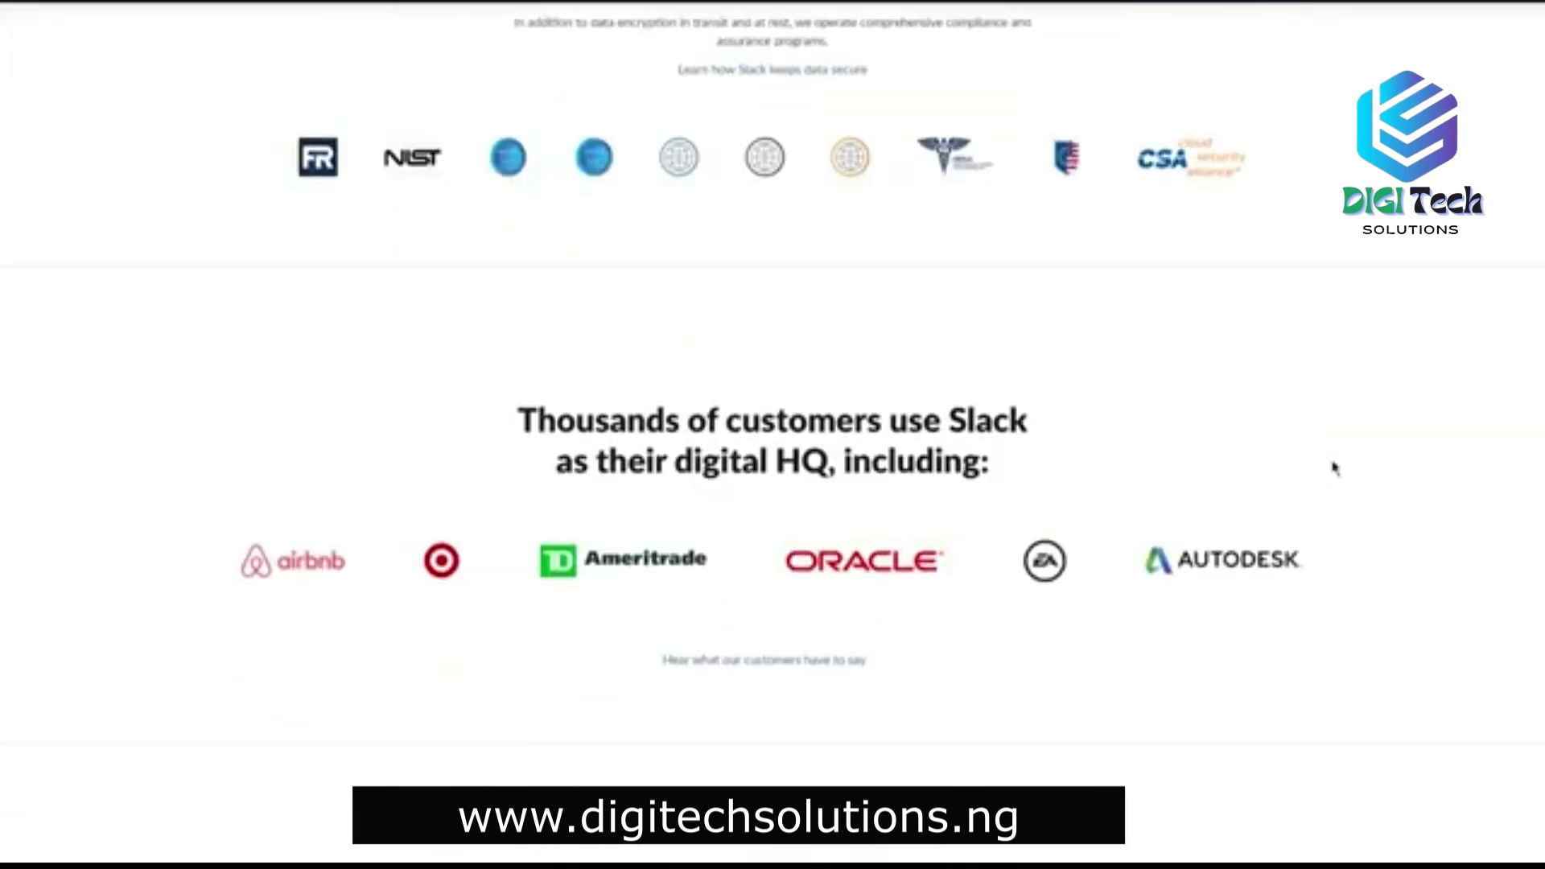
pyautogui.scroll(20, 1332, 468)
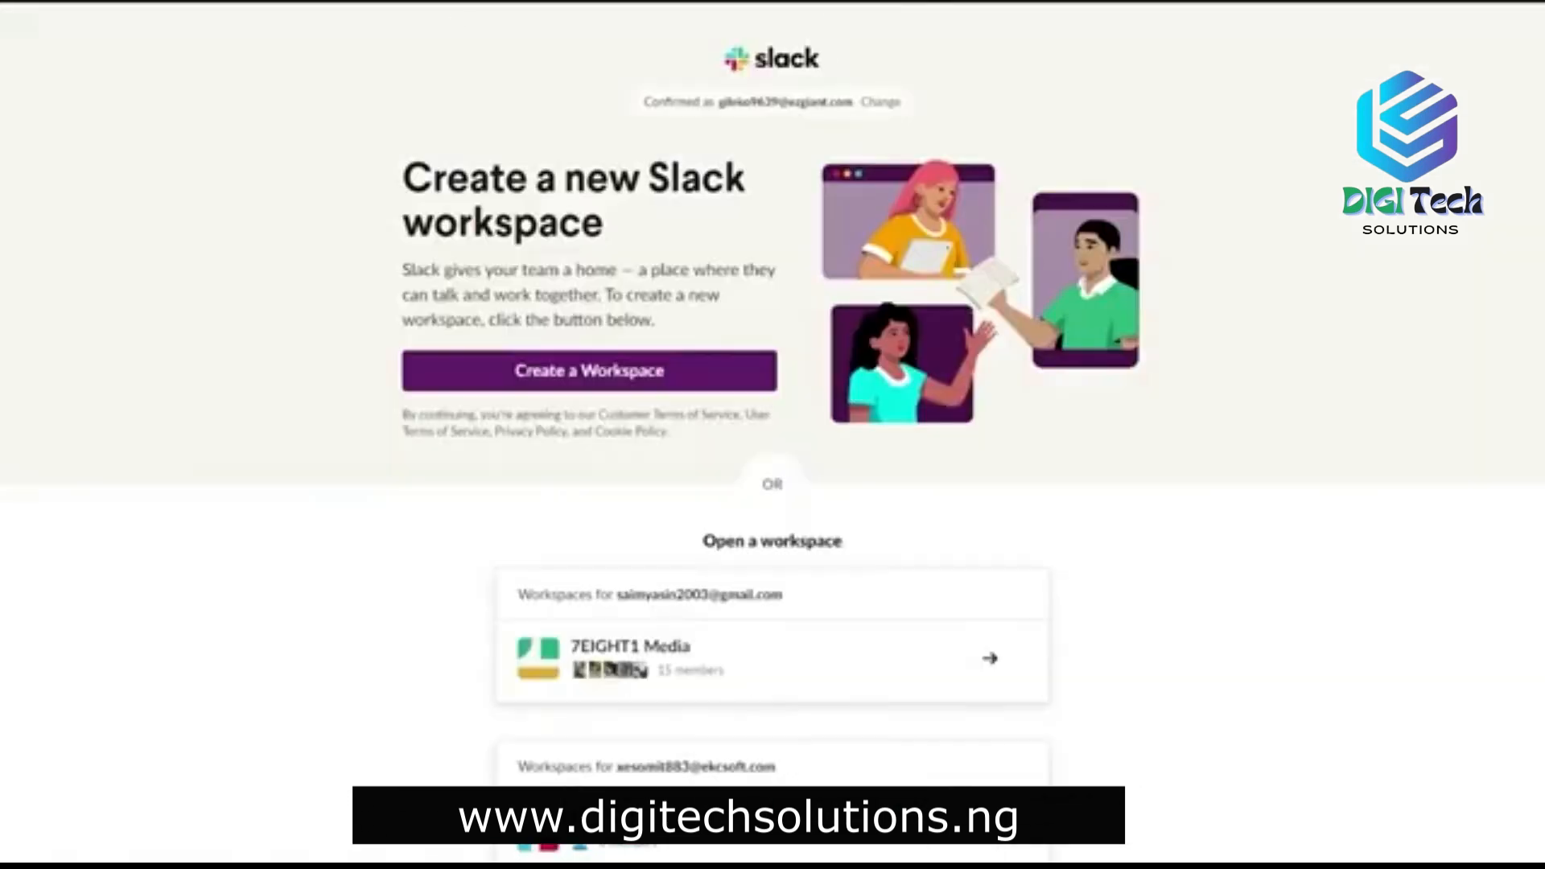
# Start a new workspace, replace the prefilled name with 'John's Workspace', and continue.
pyautogui.click(568, 369)
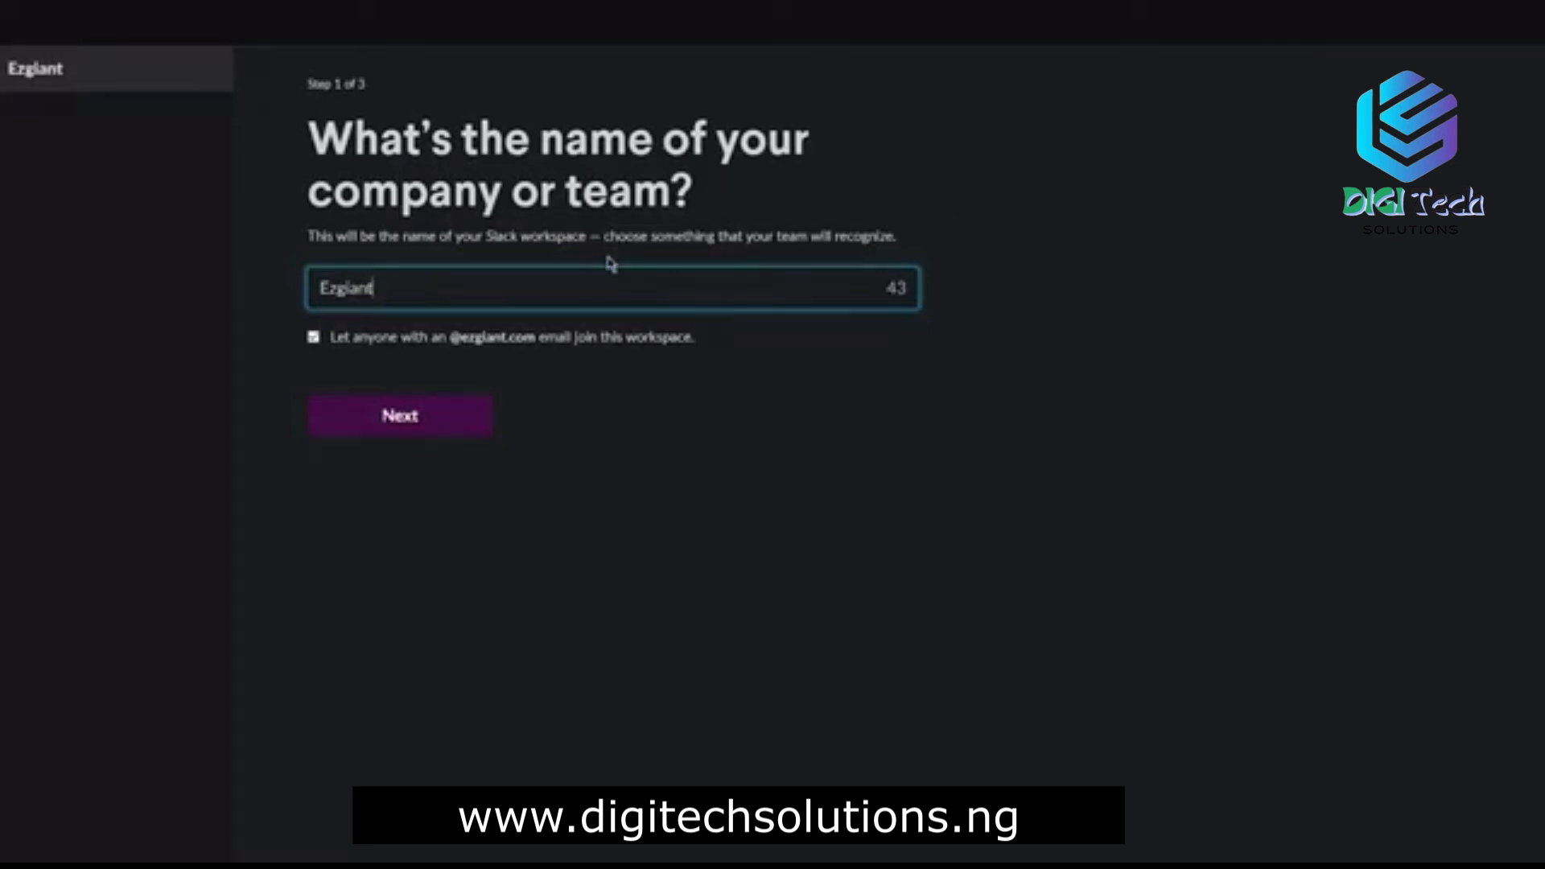
pyautogui.moveTo(420, 292); pyautogui.dragTo(252, 306)
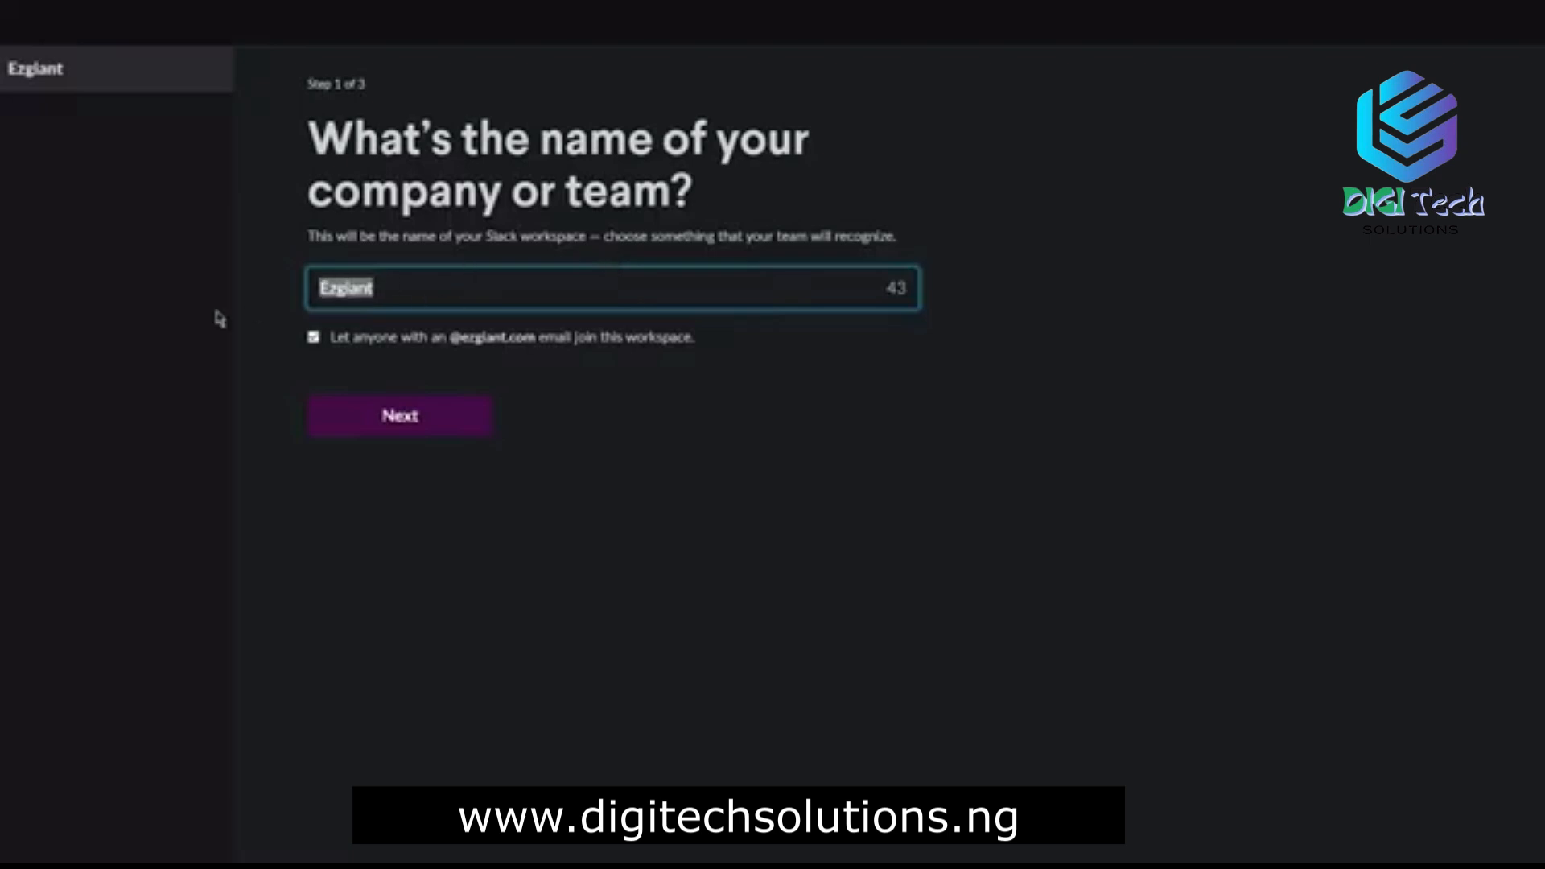
pyautogui.press('BackSpace')
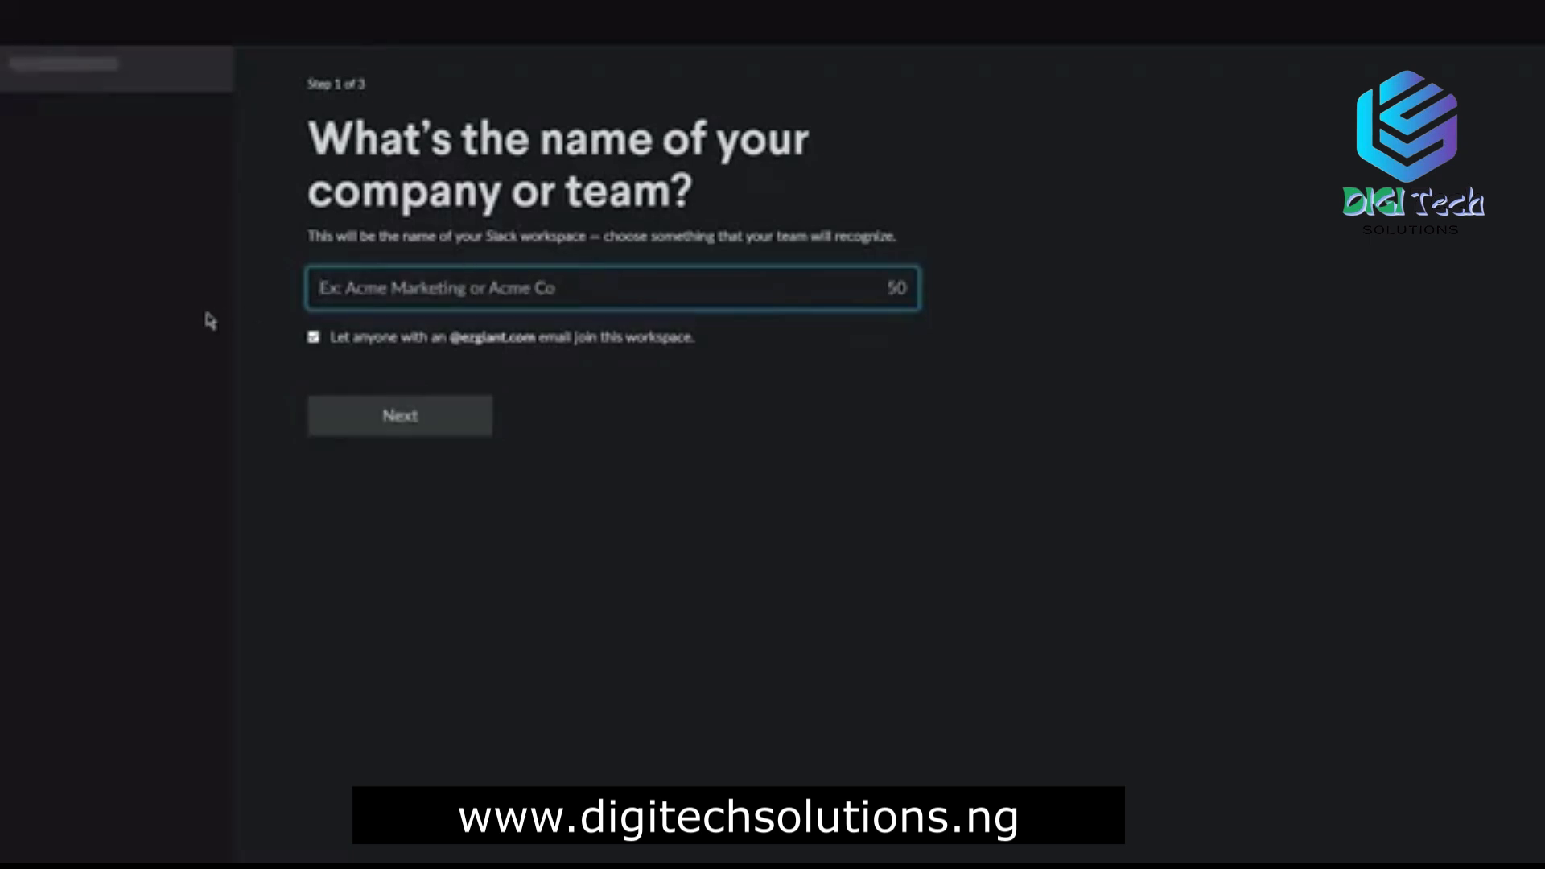
pyautogui.write("Johns' ")
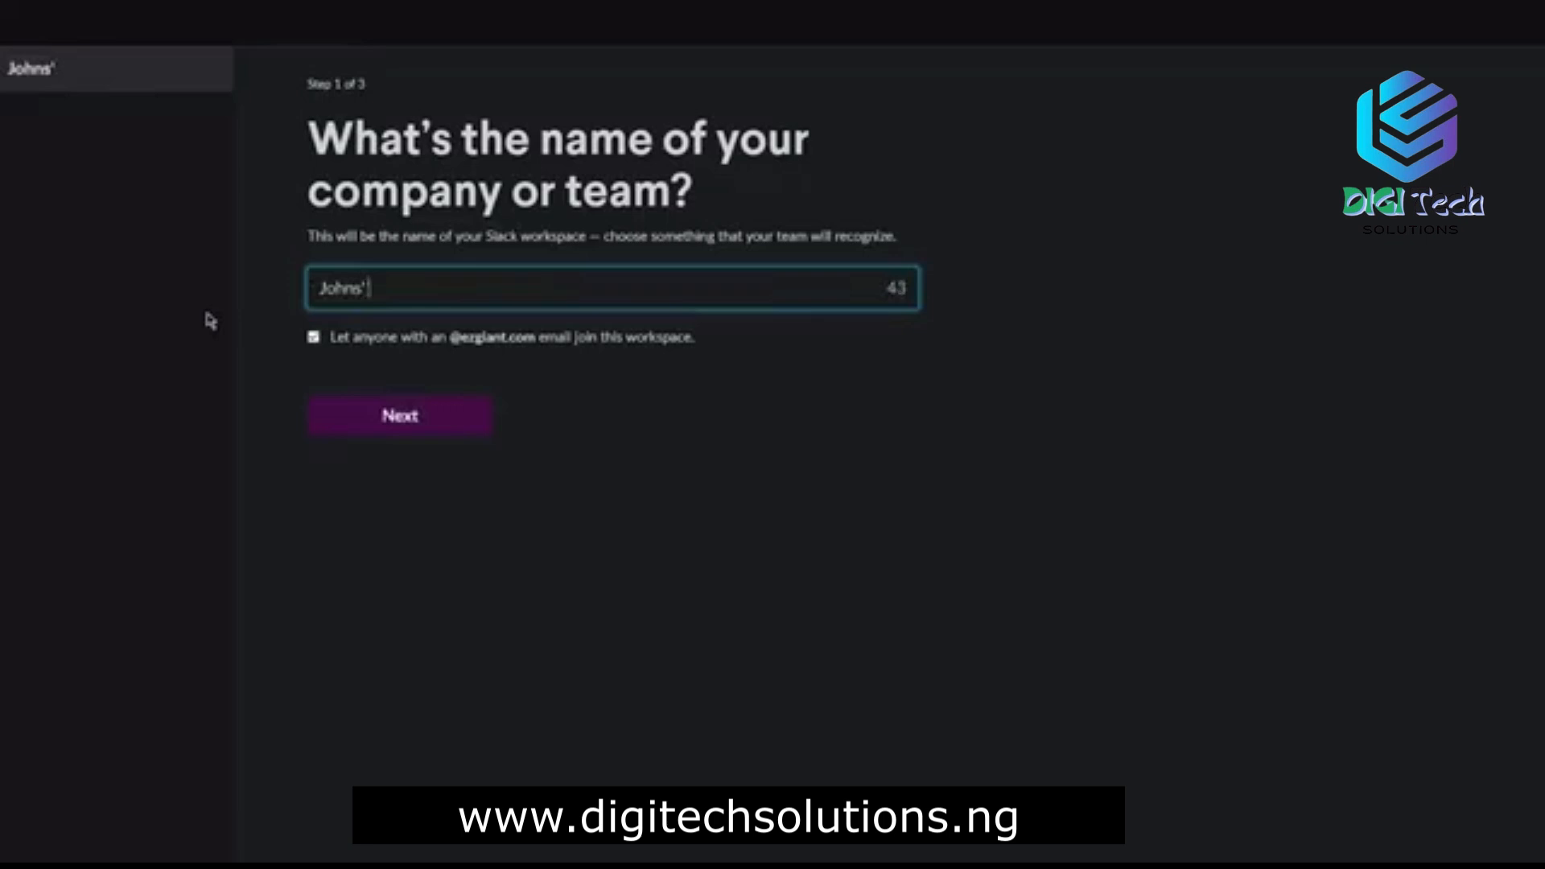
pyautogui.write('Workspace')
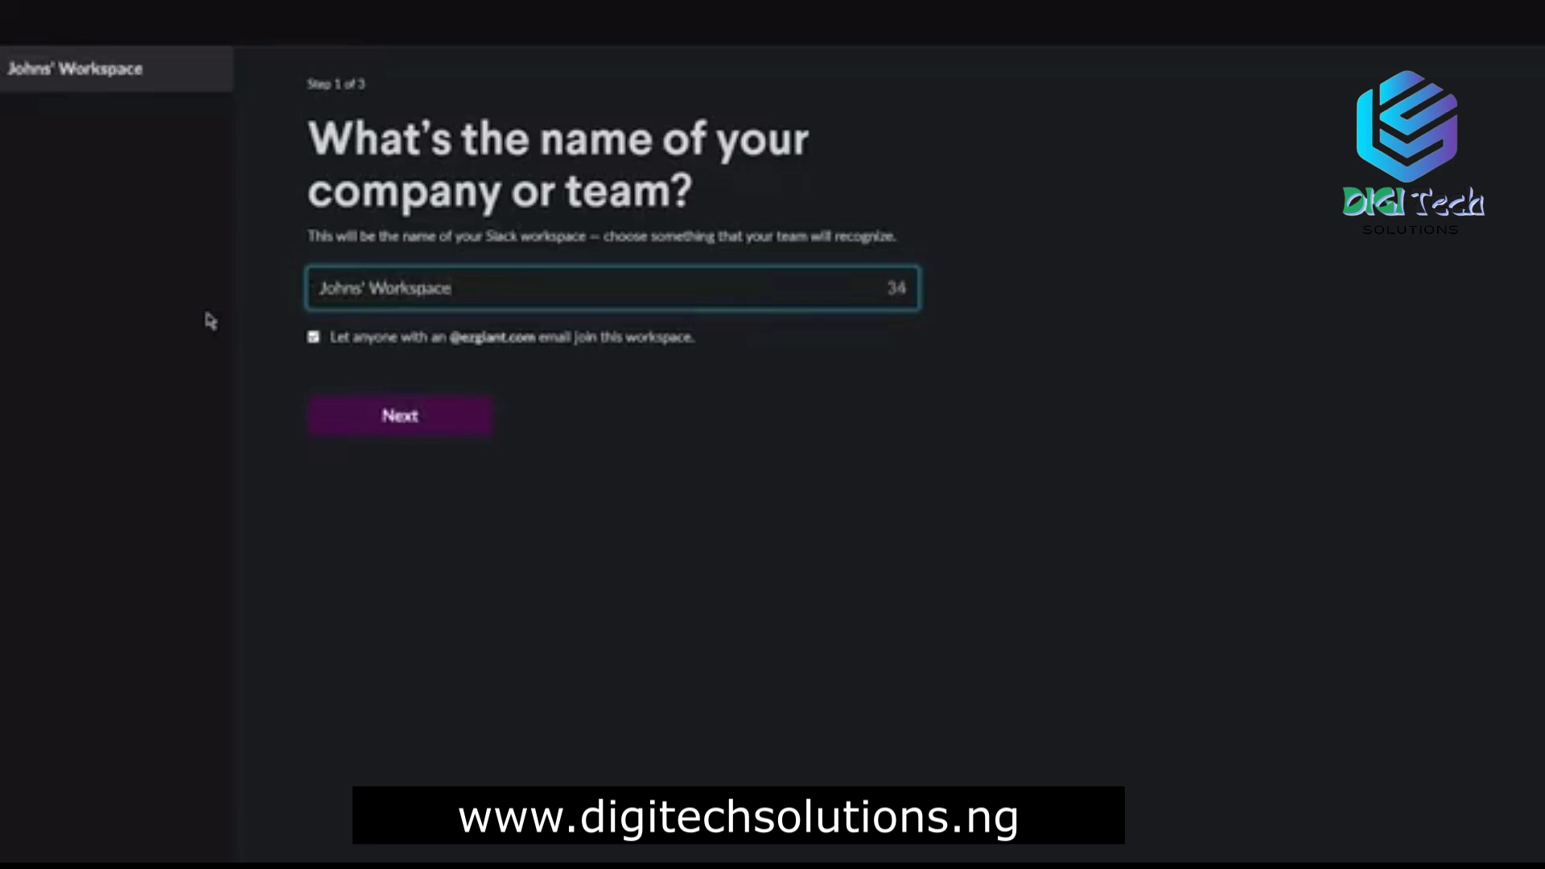
pyautogui.click(367, 291)
pyautogui.press('BackSpace')
pyautogui.press('BackSpace')
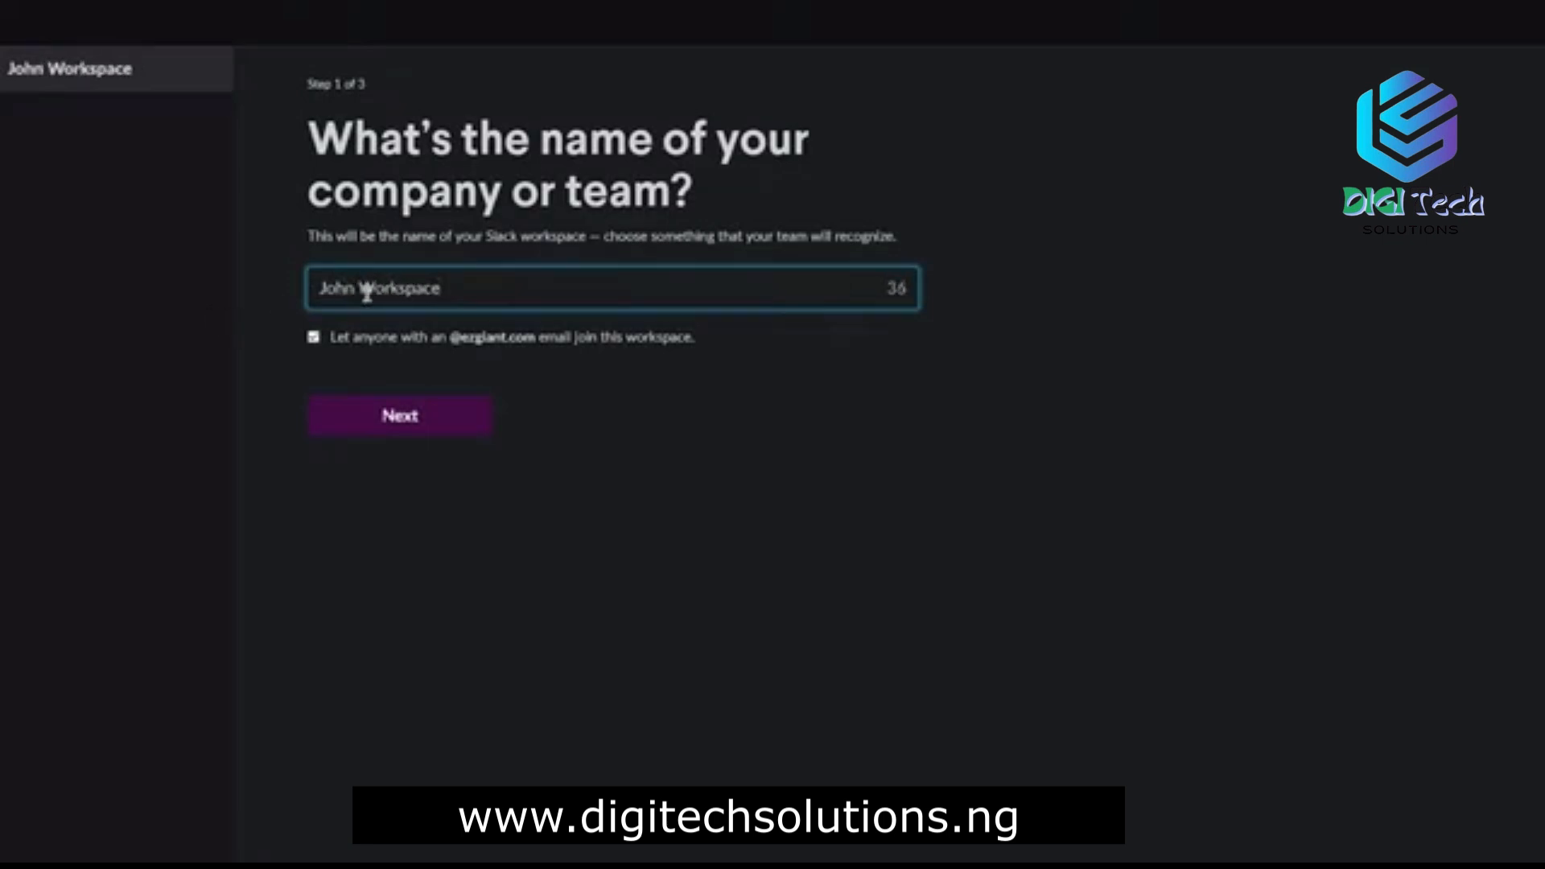
pyautogui.write("'s")
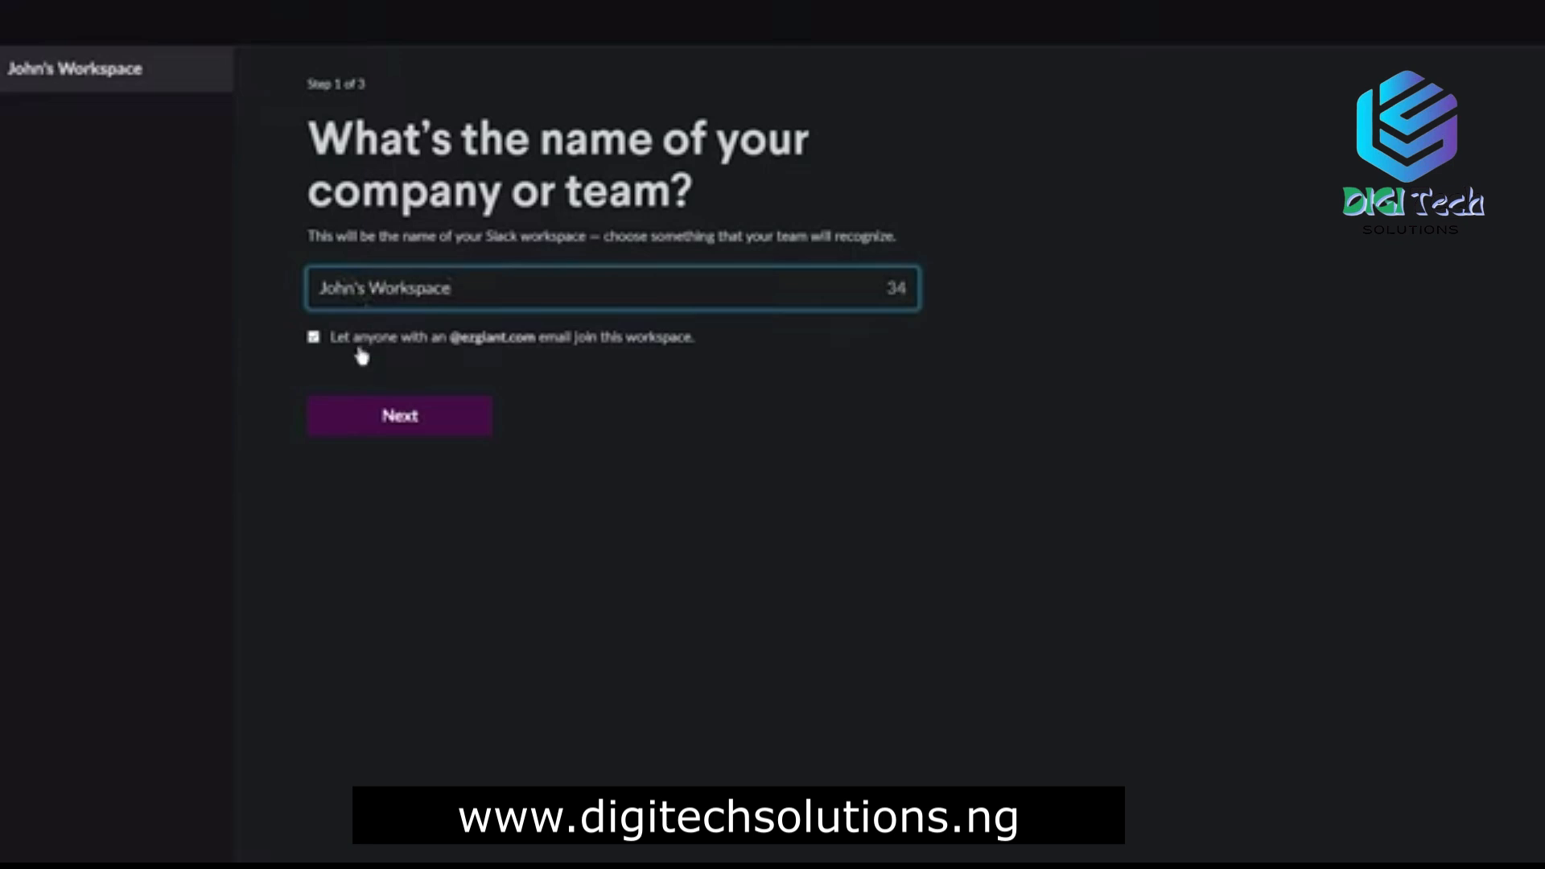
pyautogui.click(315, 338)
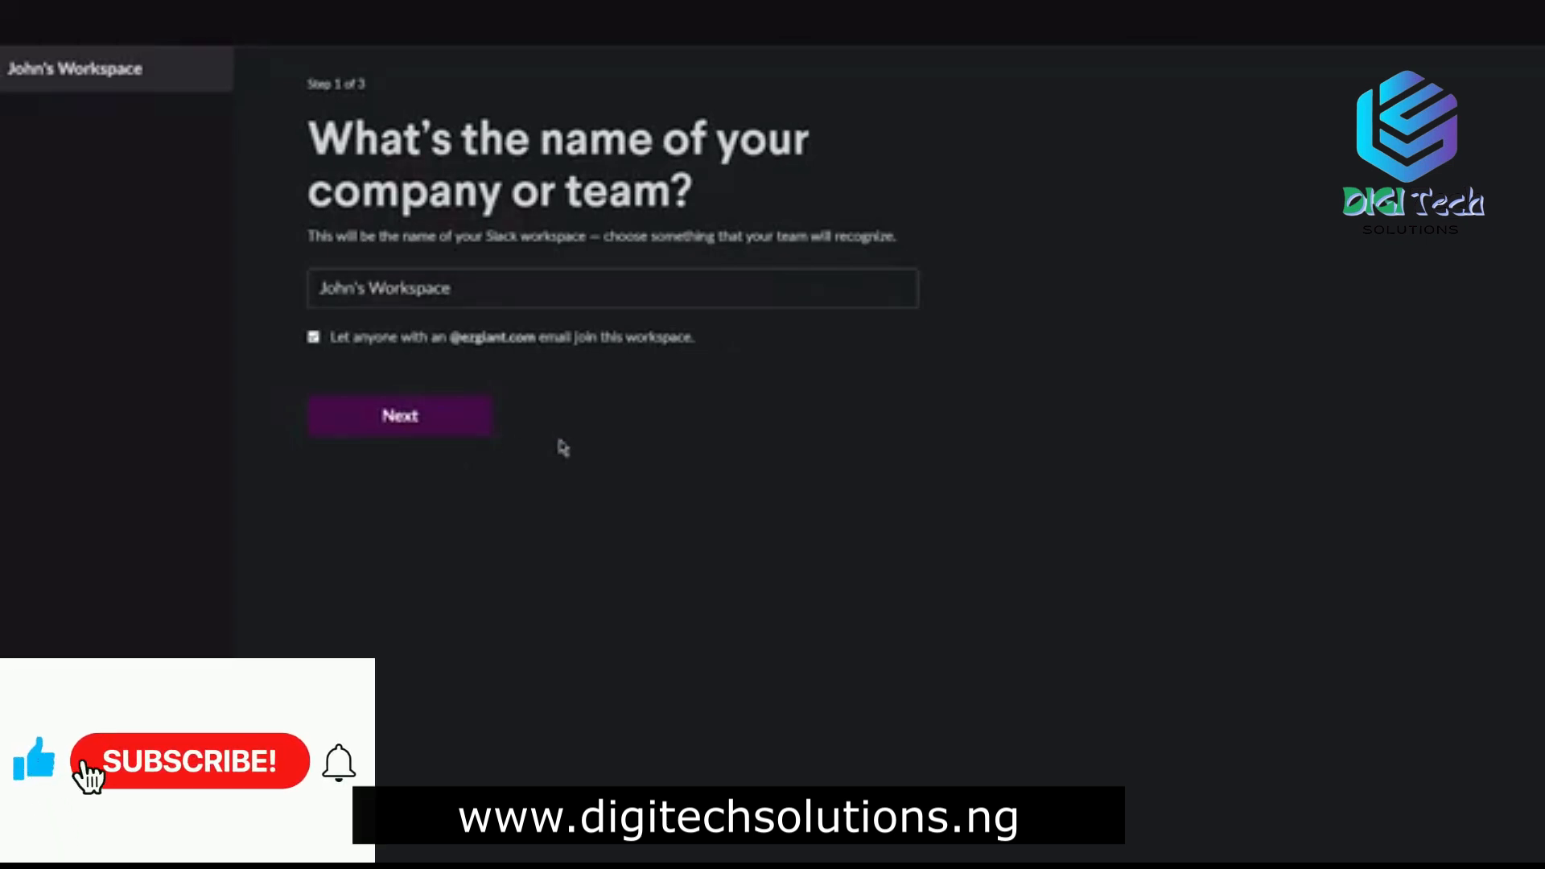
pyautogui.click(439, 412)
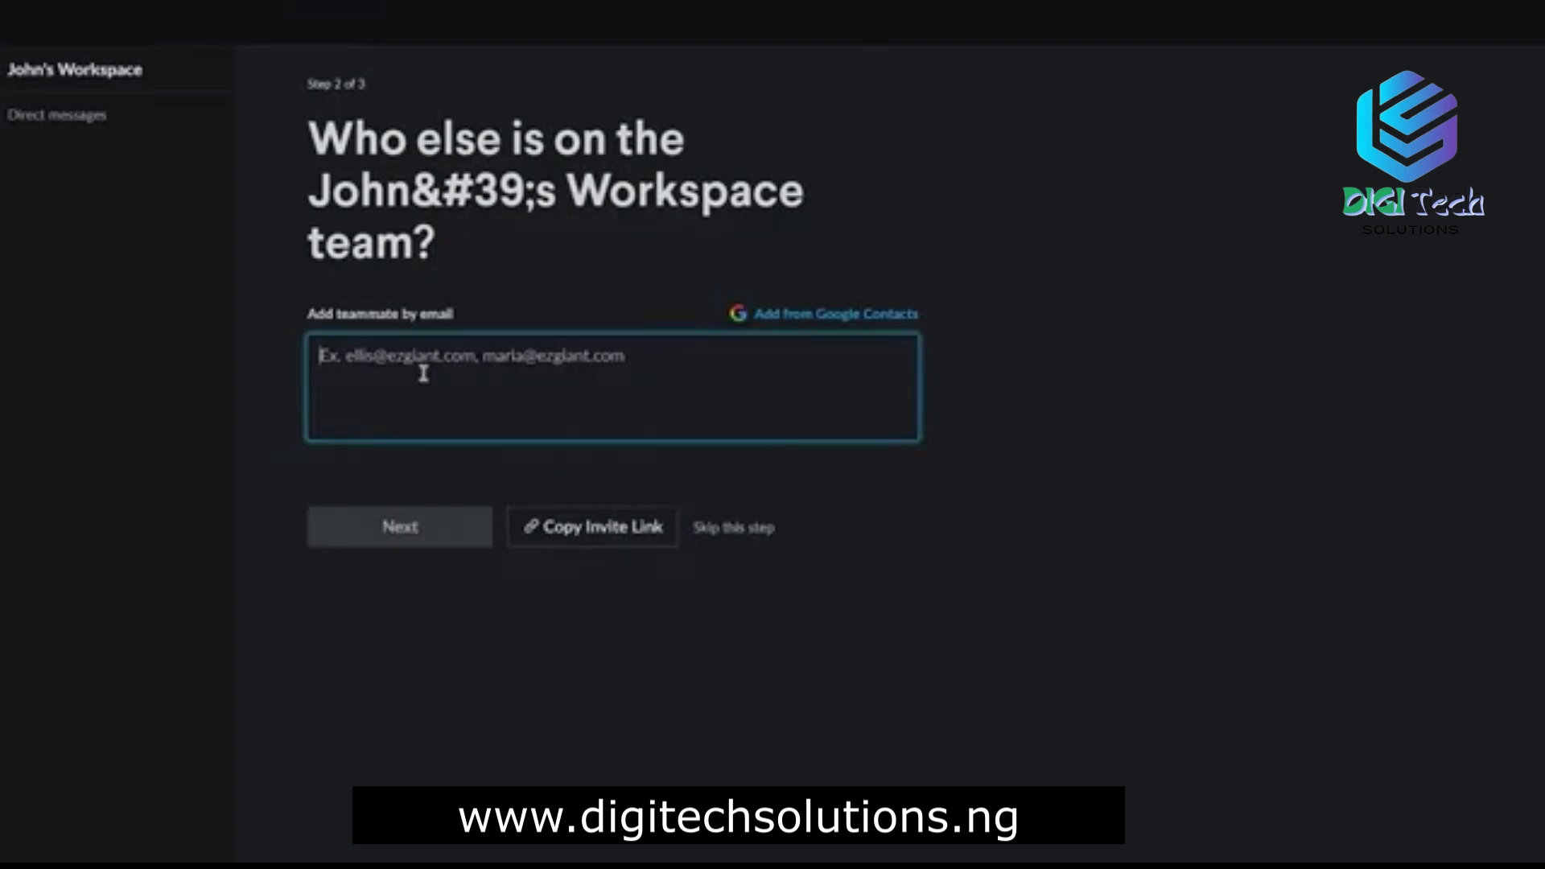
# Leave the teammate email box empty and copy the workspace invite link.
pyautogui.write('@')
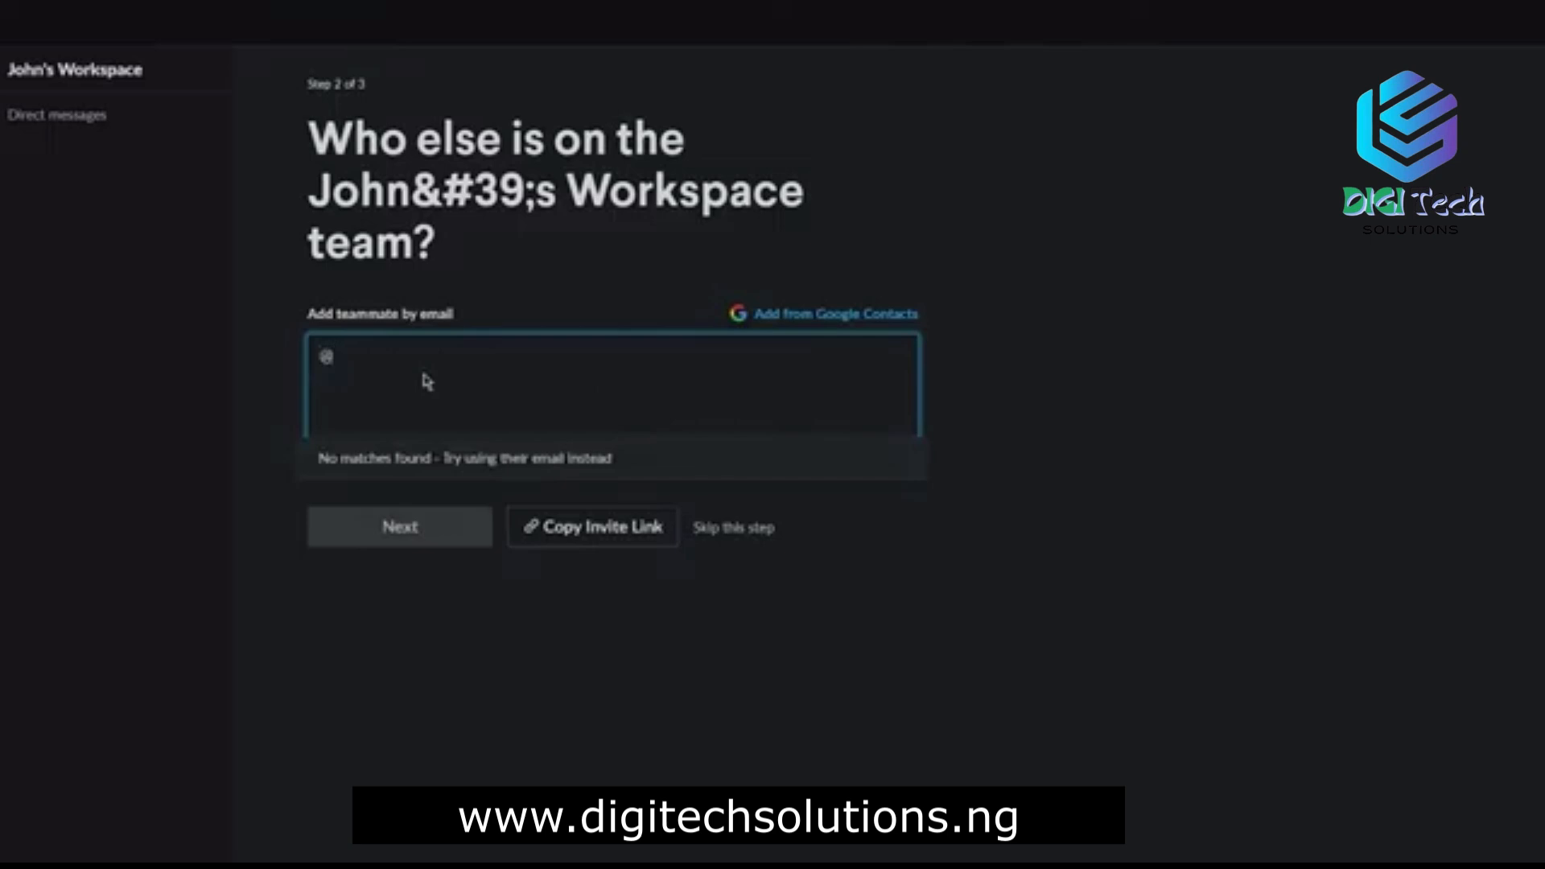
pyautogui.press('BackSpace')
pyautogui.click(558, 537)
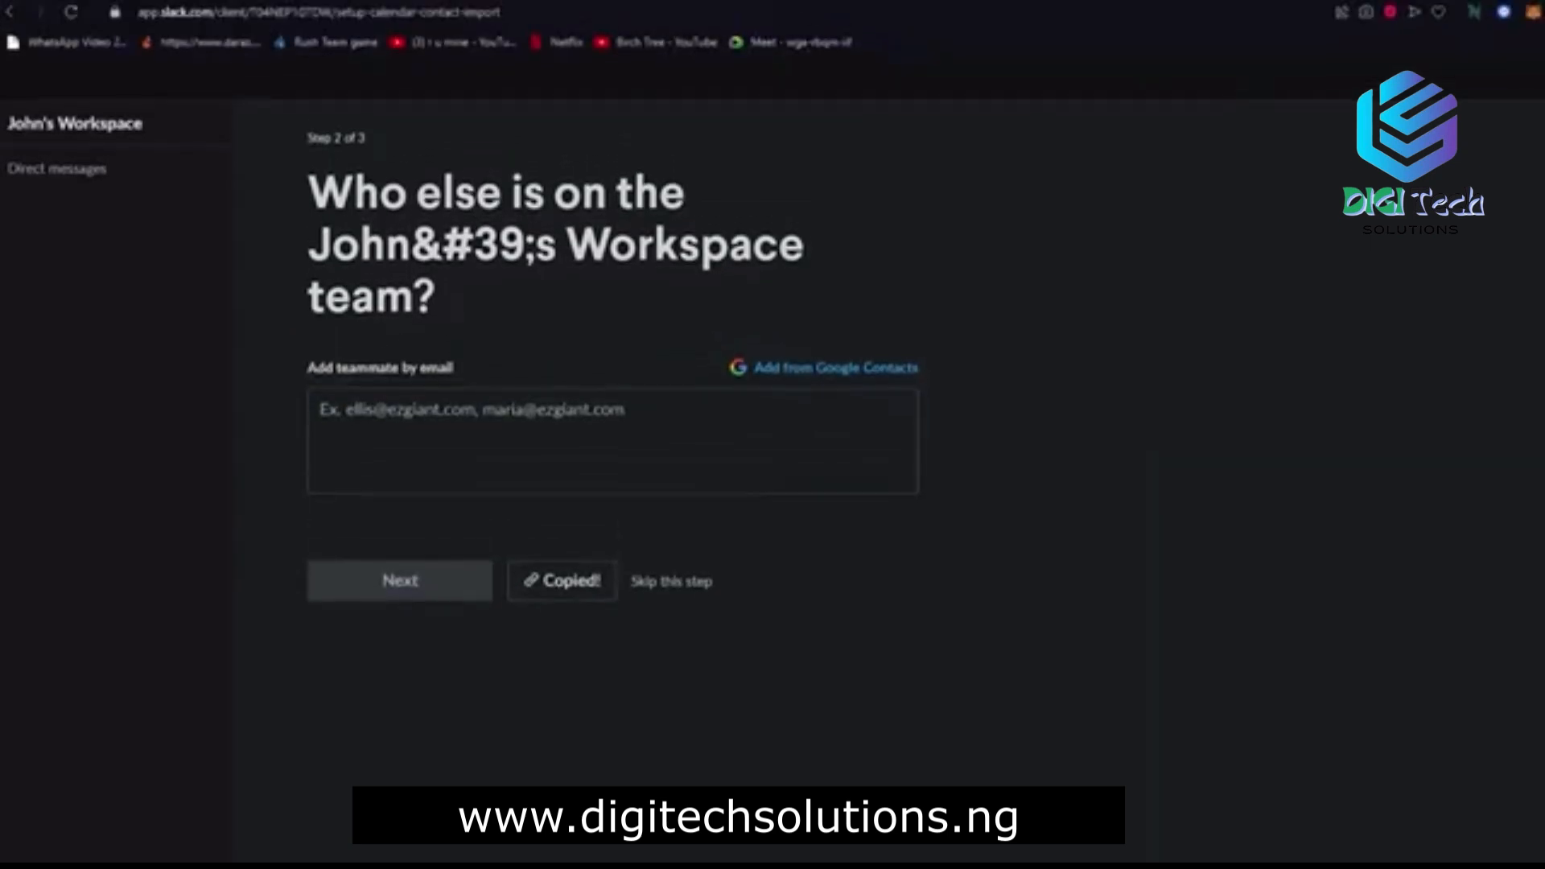
# Paste the invite link into a new Opera GX tab, delete it, and return to Slack.
pyautogui.hotkey('ctrl', 't')
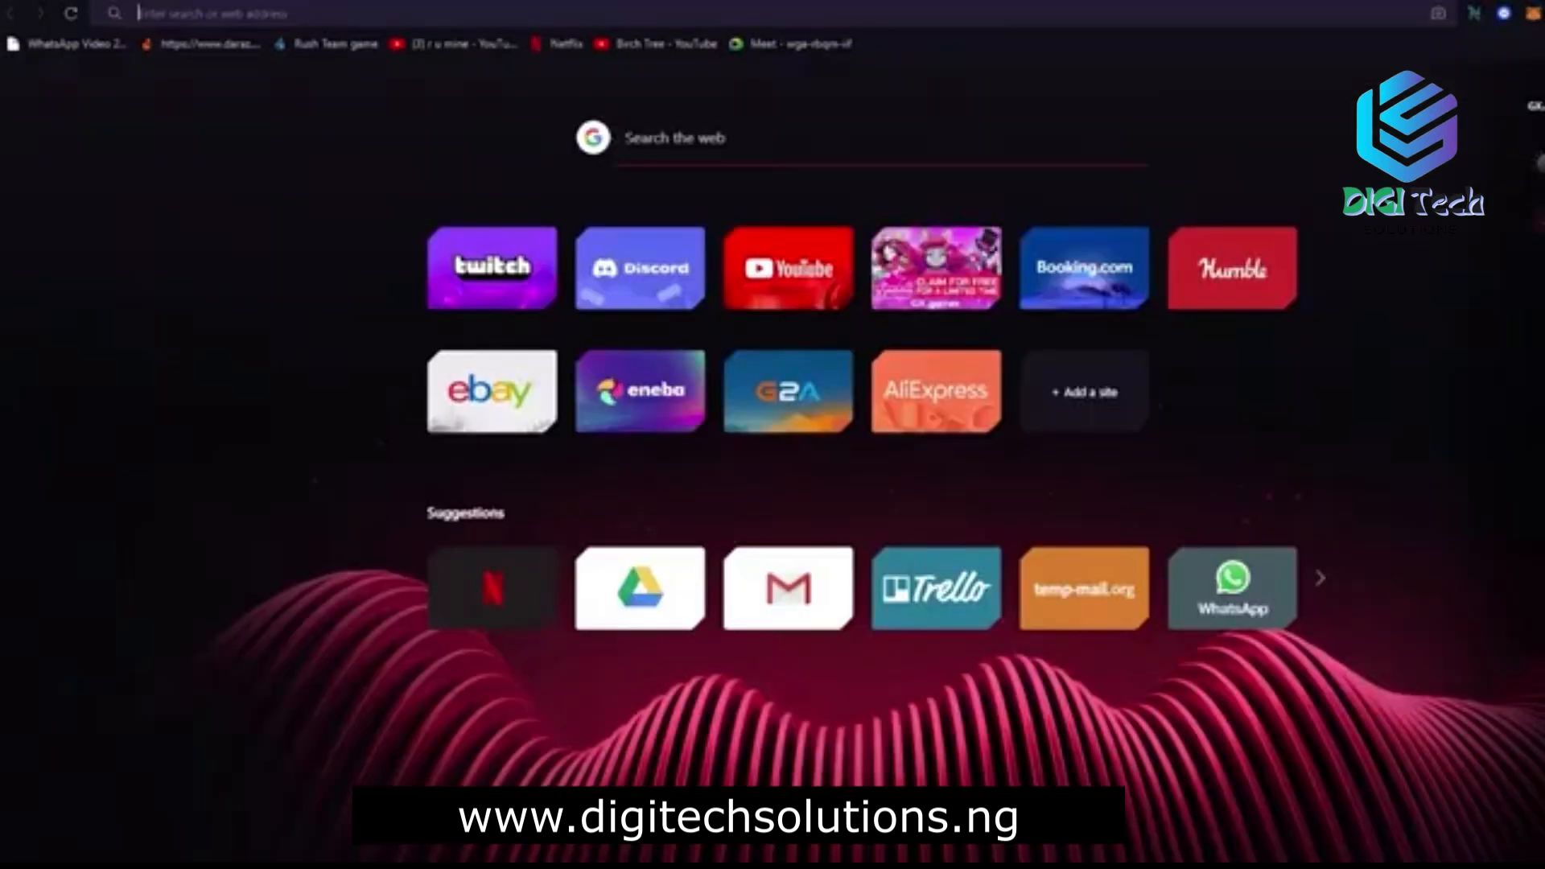
pyautogui.hotkey('ctrl', 'v')
pyautogui.moveTo(736, 19); pyautogui.dragTo(12, 11)
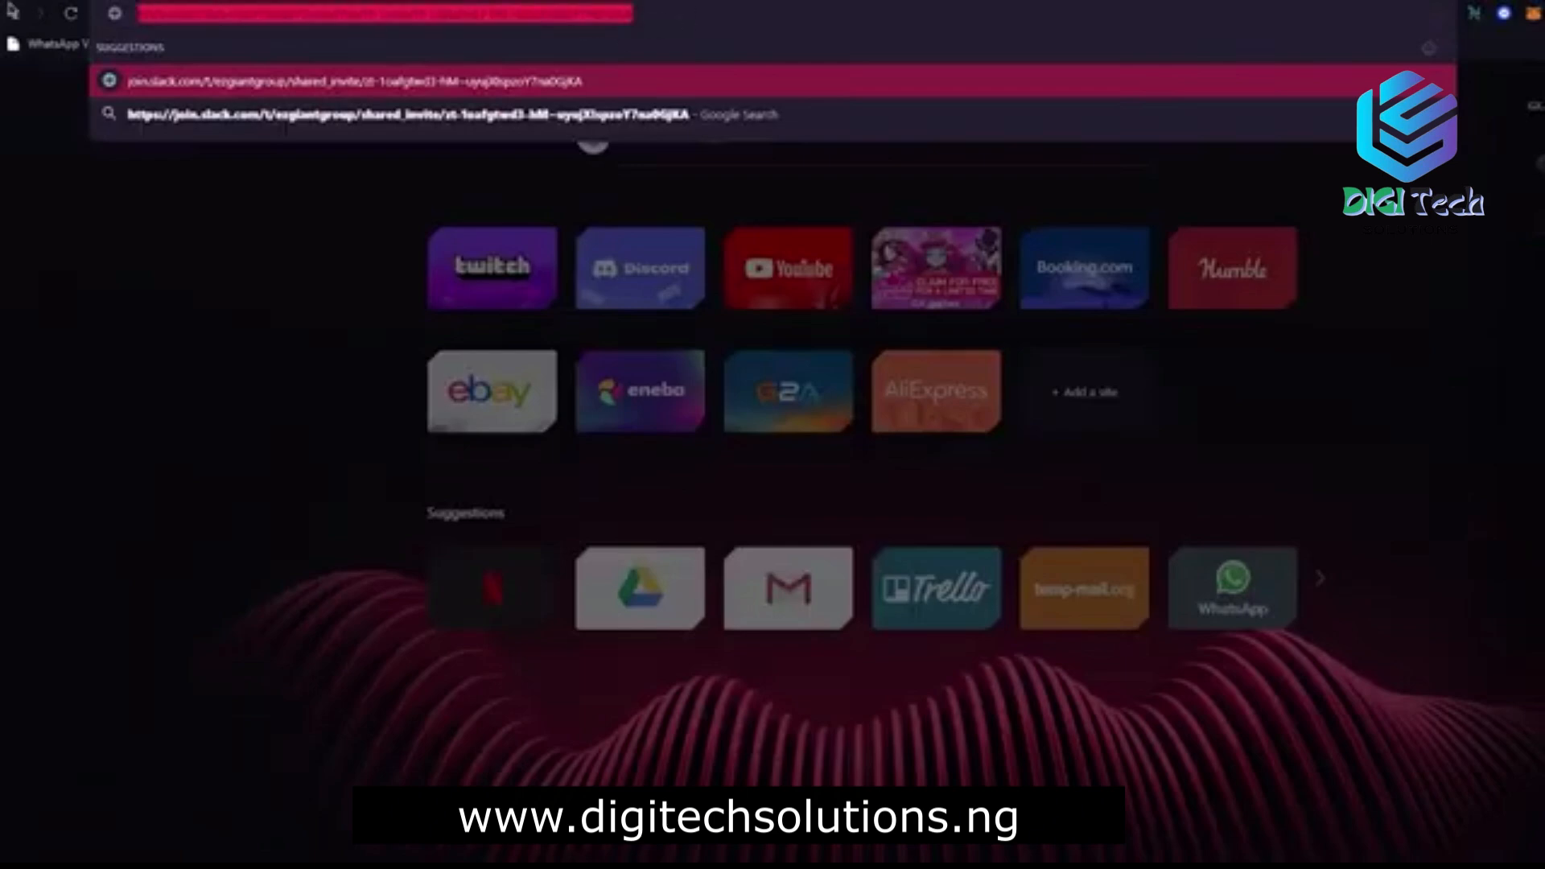
pyautogui.press('BackSpace')
pyautogui.click(354, 1)
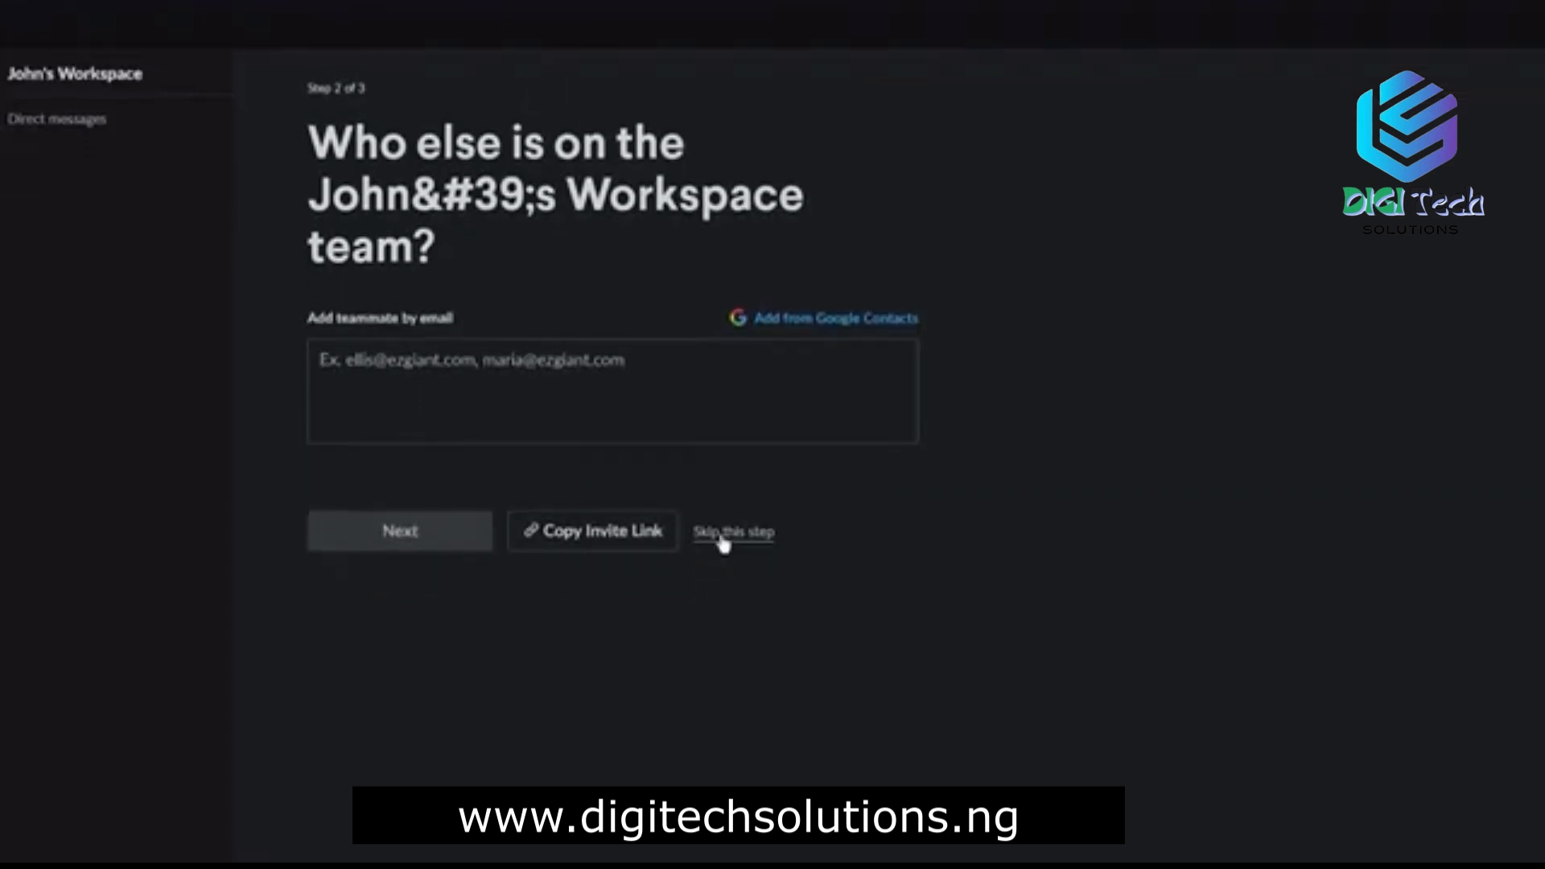
# Skip inviting teammates and enter 'Project' as what the team is working on.
pyautogui.click(718, 531)
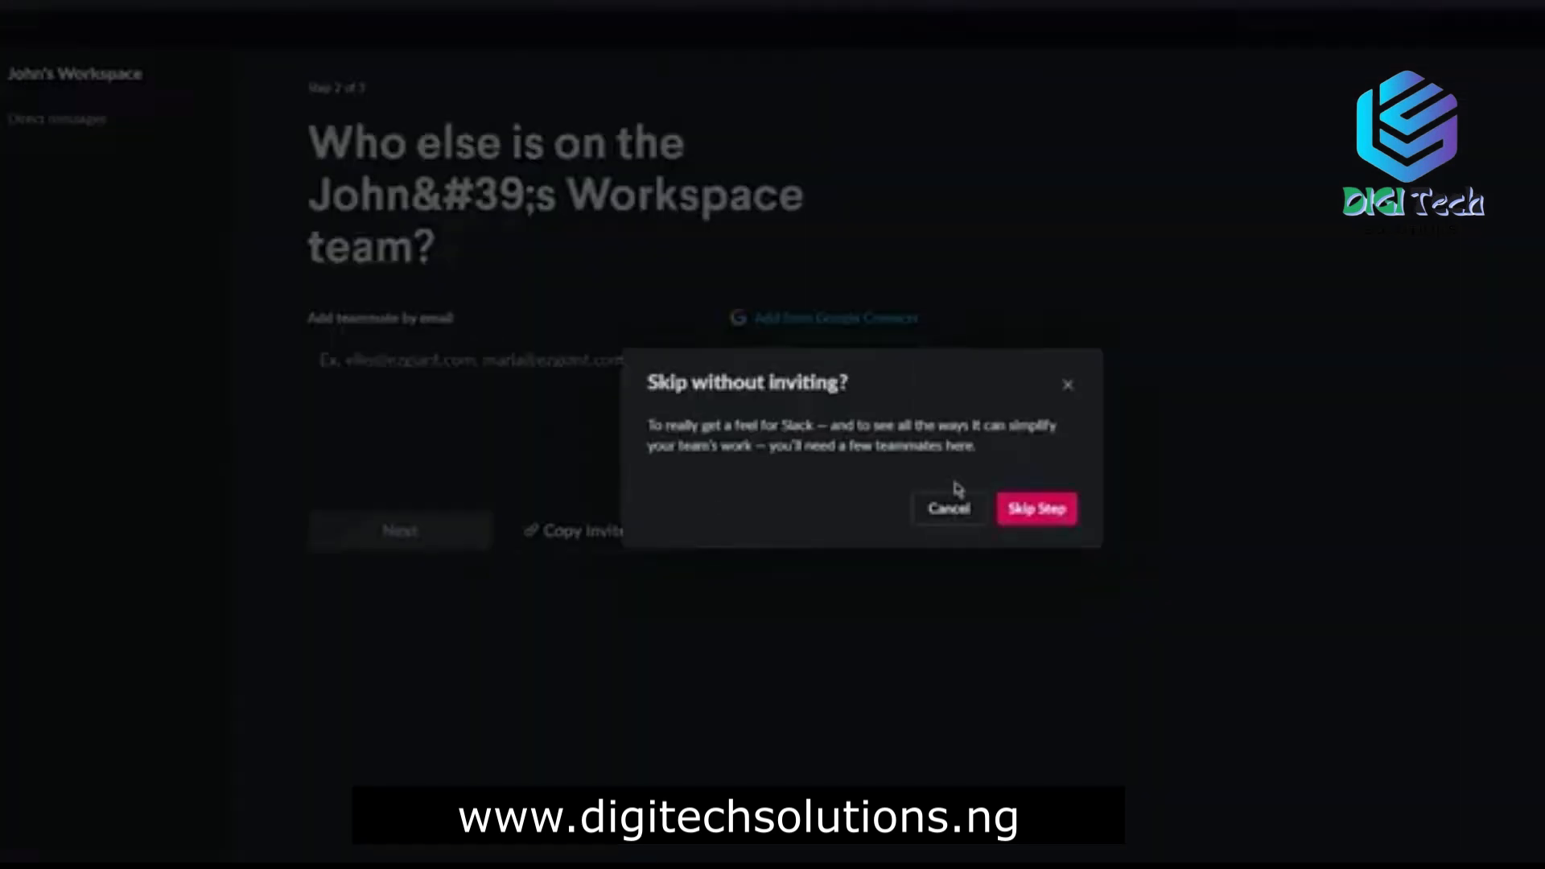
pyautogui.click(1060, 515)
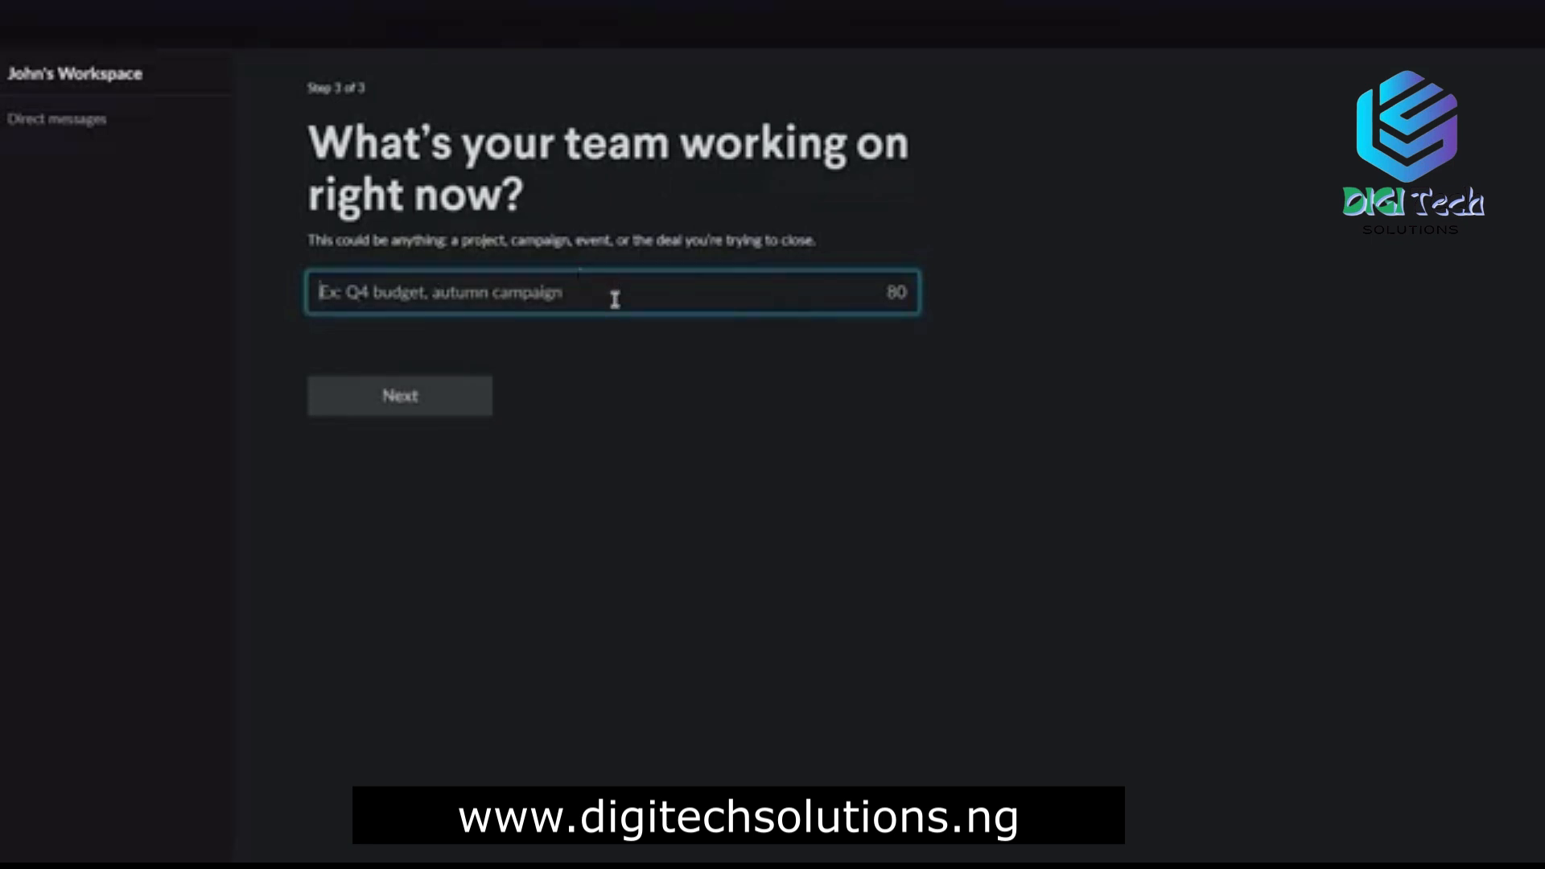
pyautogui.write('Project')
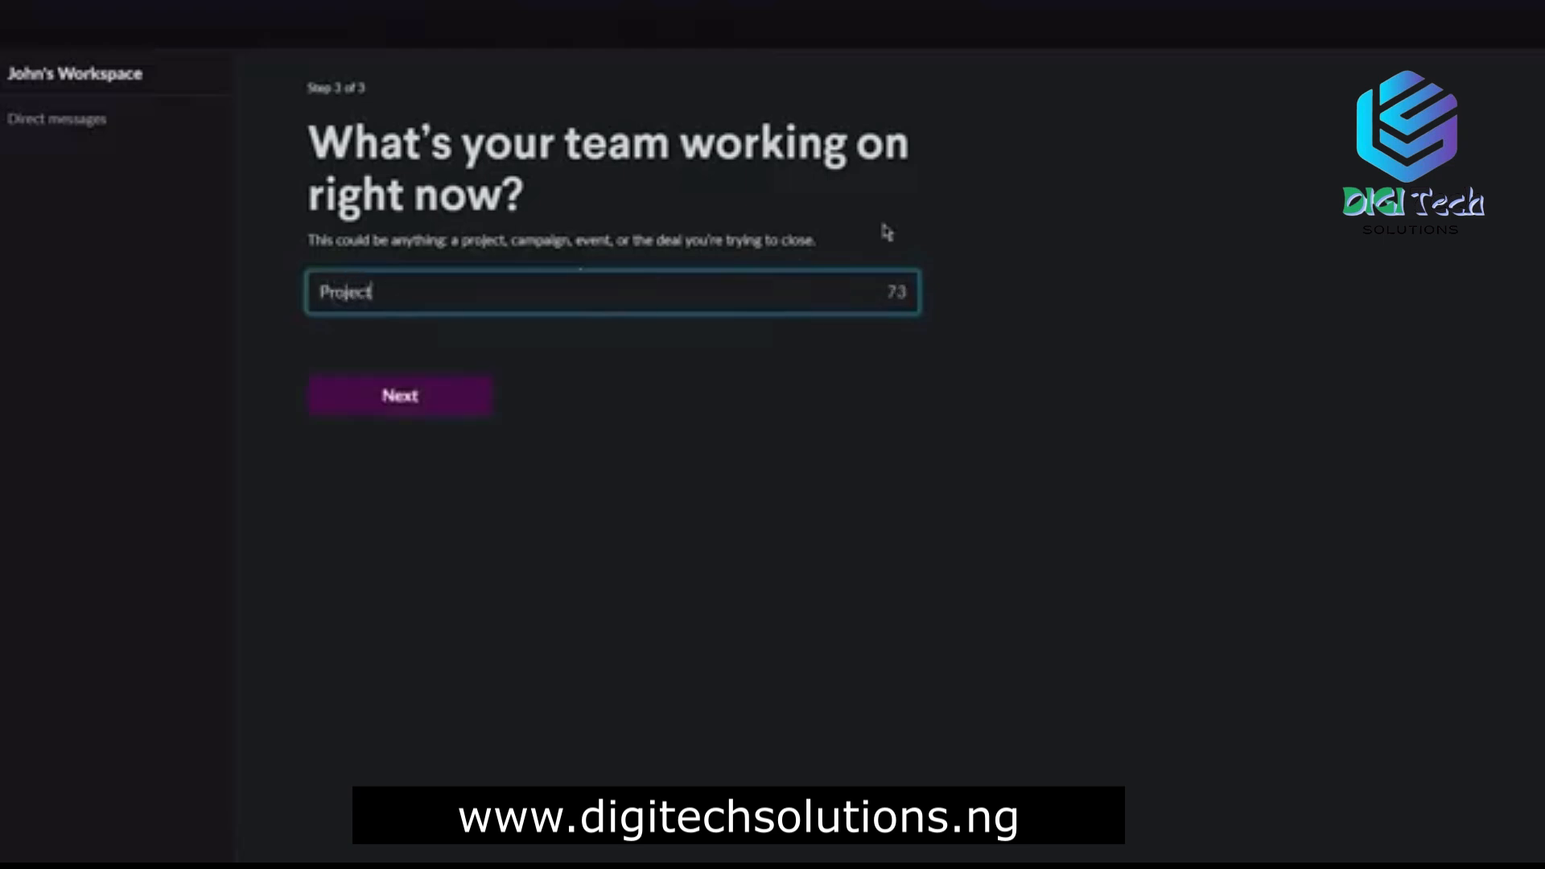
pyautogui.click(398, 412)
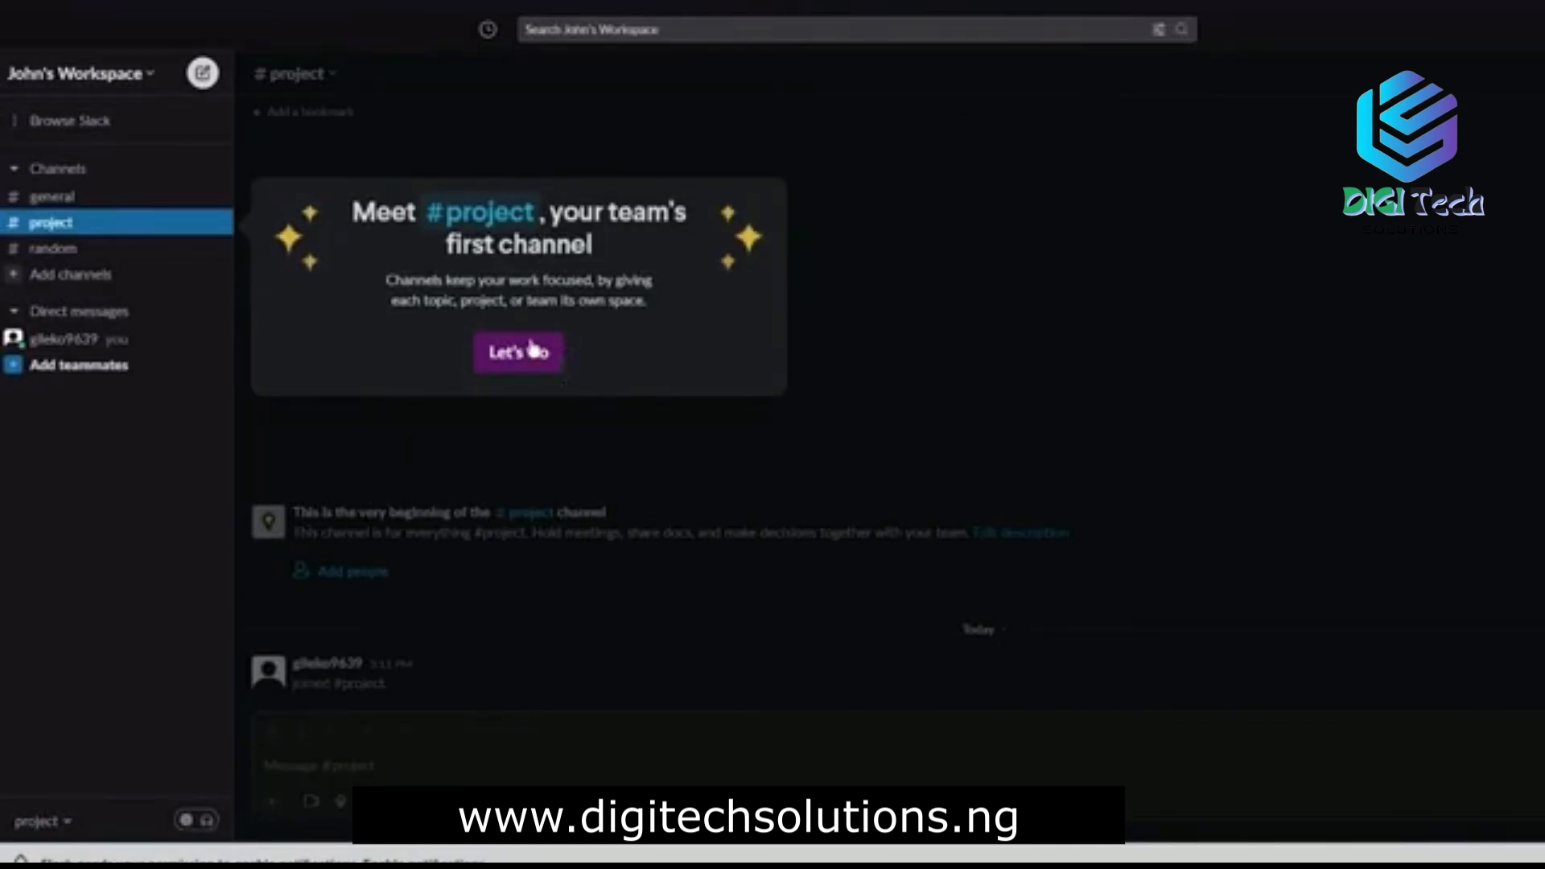
# Dismiss the Meet #project welcome card with Let's Go.
pyautogui.click(521, 354)
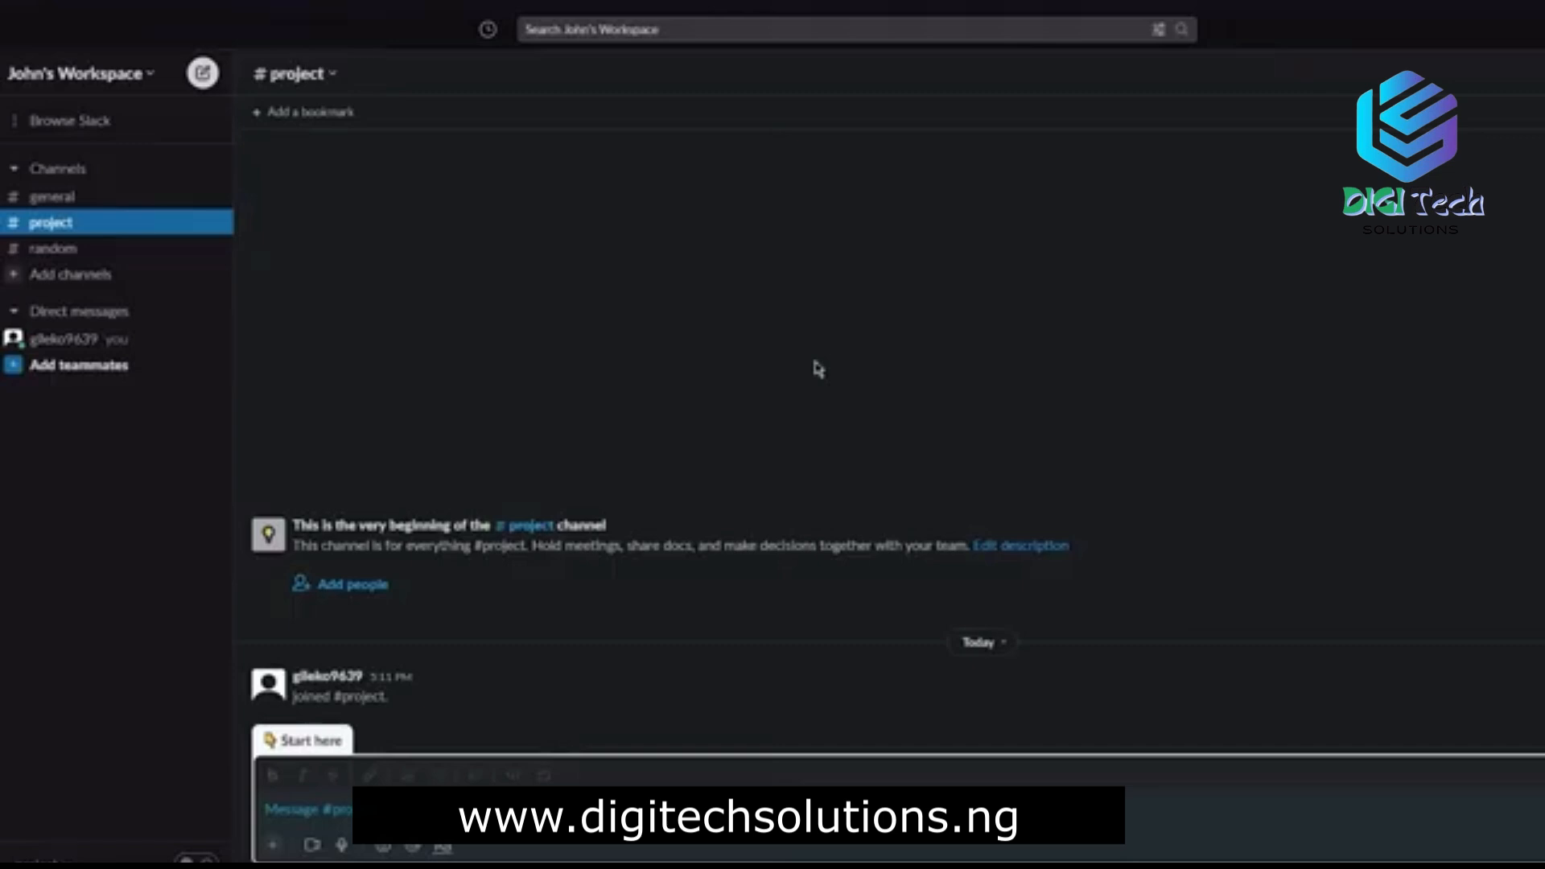
# Open Workspace settings from the John's Workspace menu under Settings & administration.
pyautogui.click(153, 76)
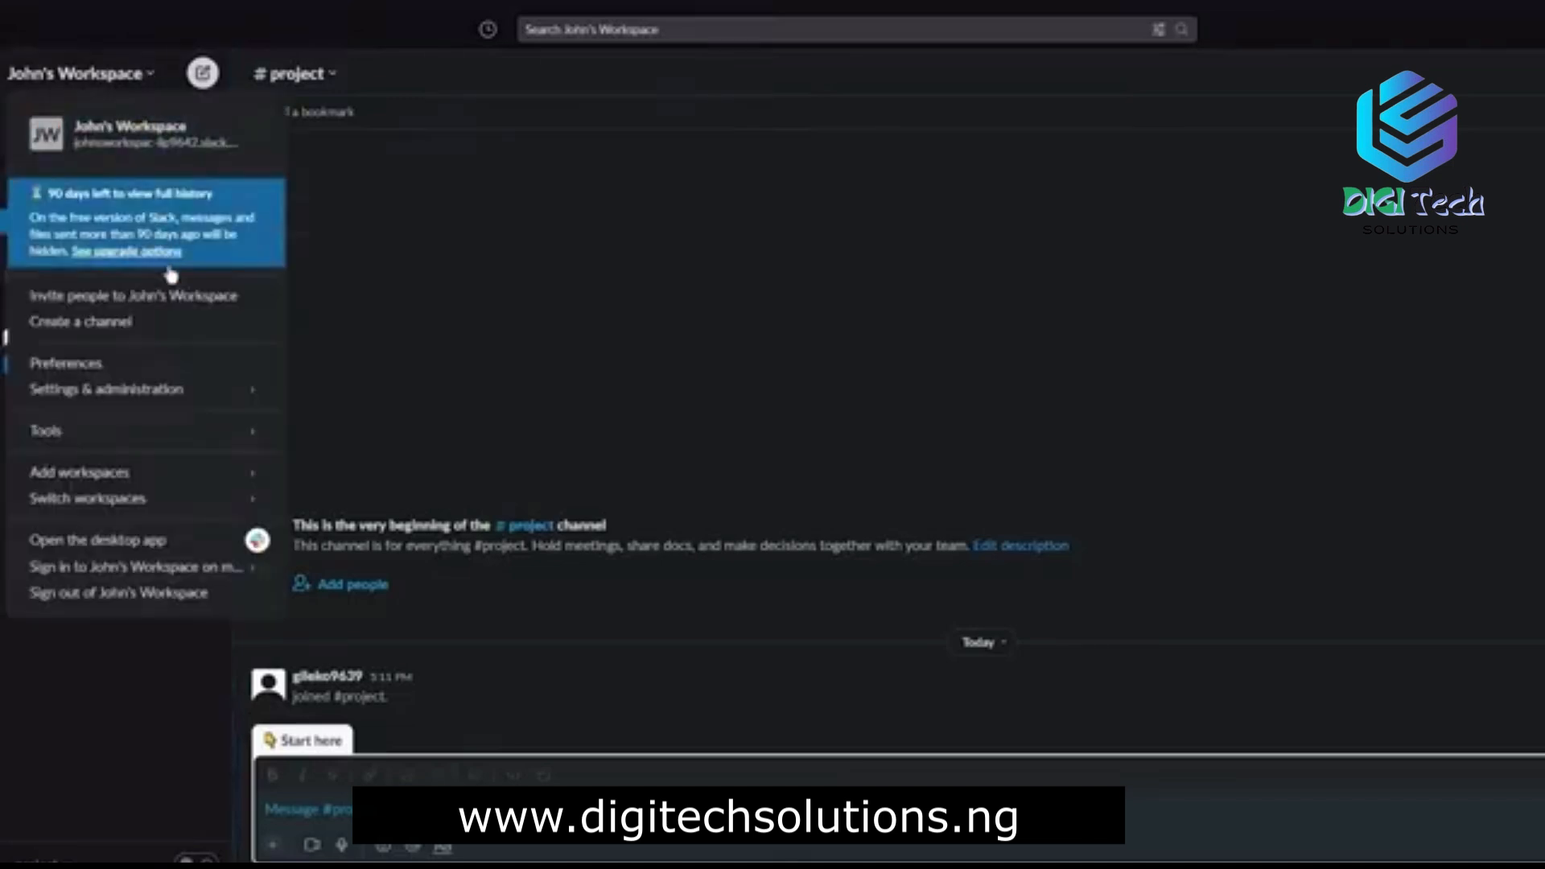
pyautogui.moveTo(201, 392)
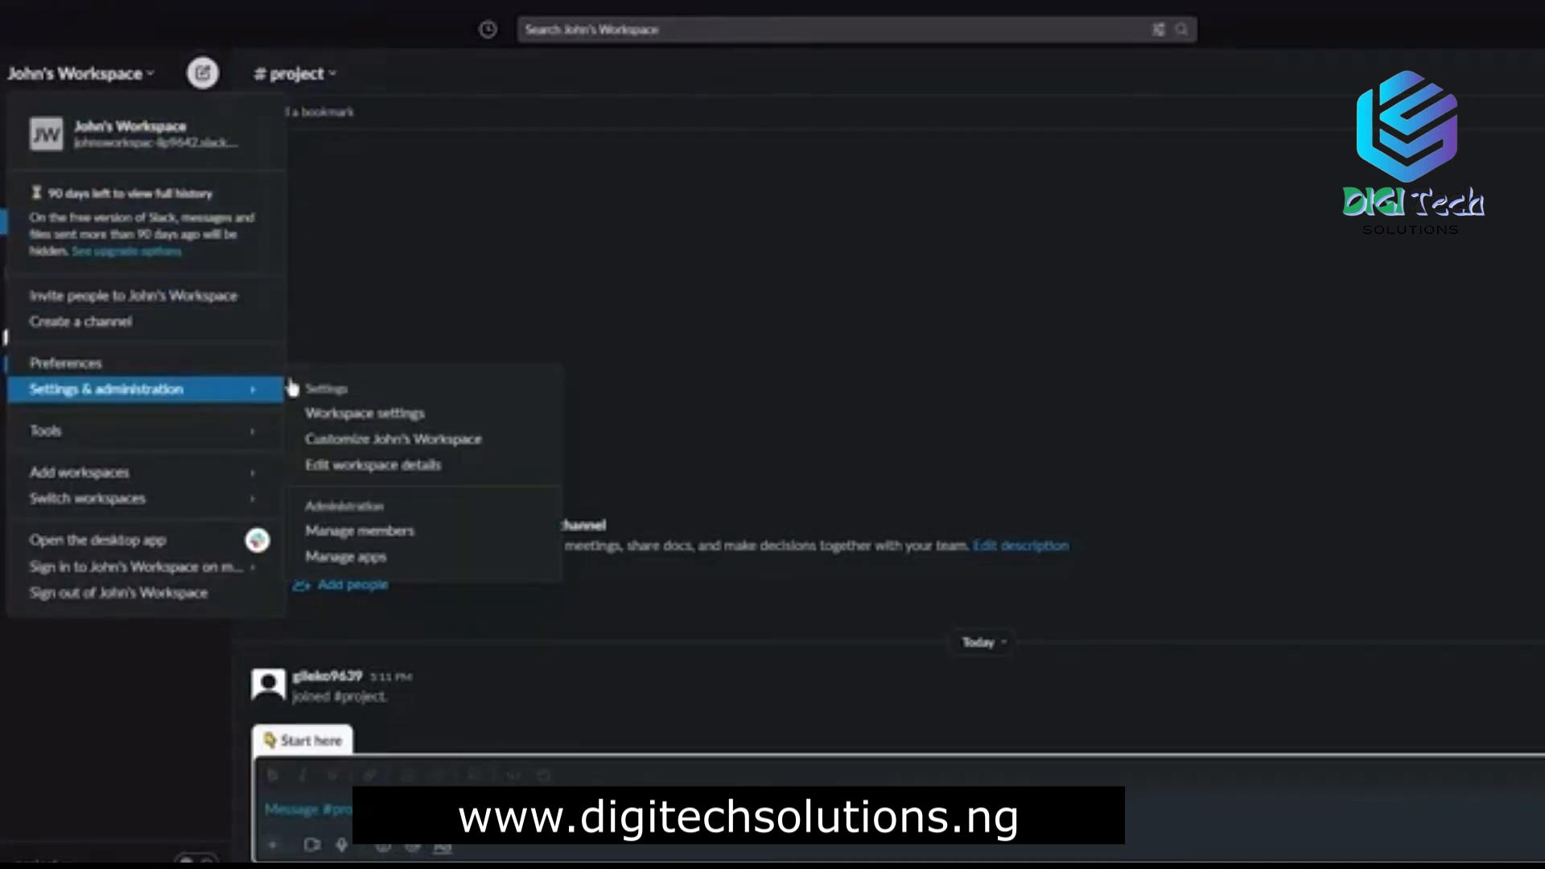
pyautogui.click(374, 412)
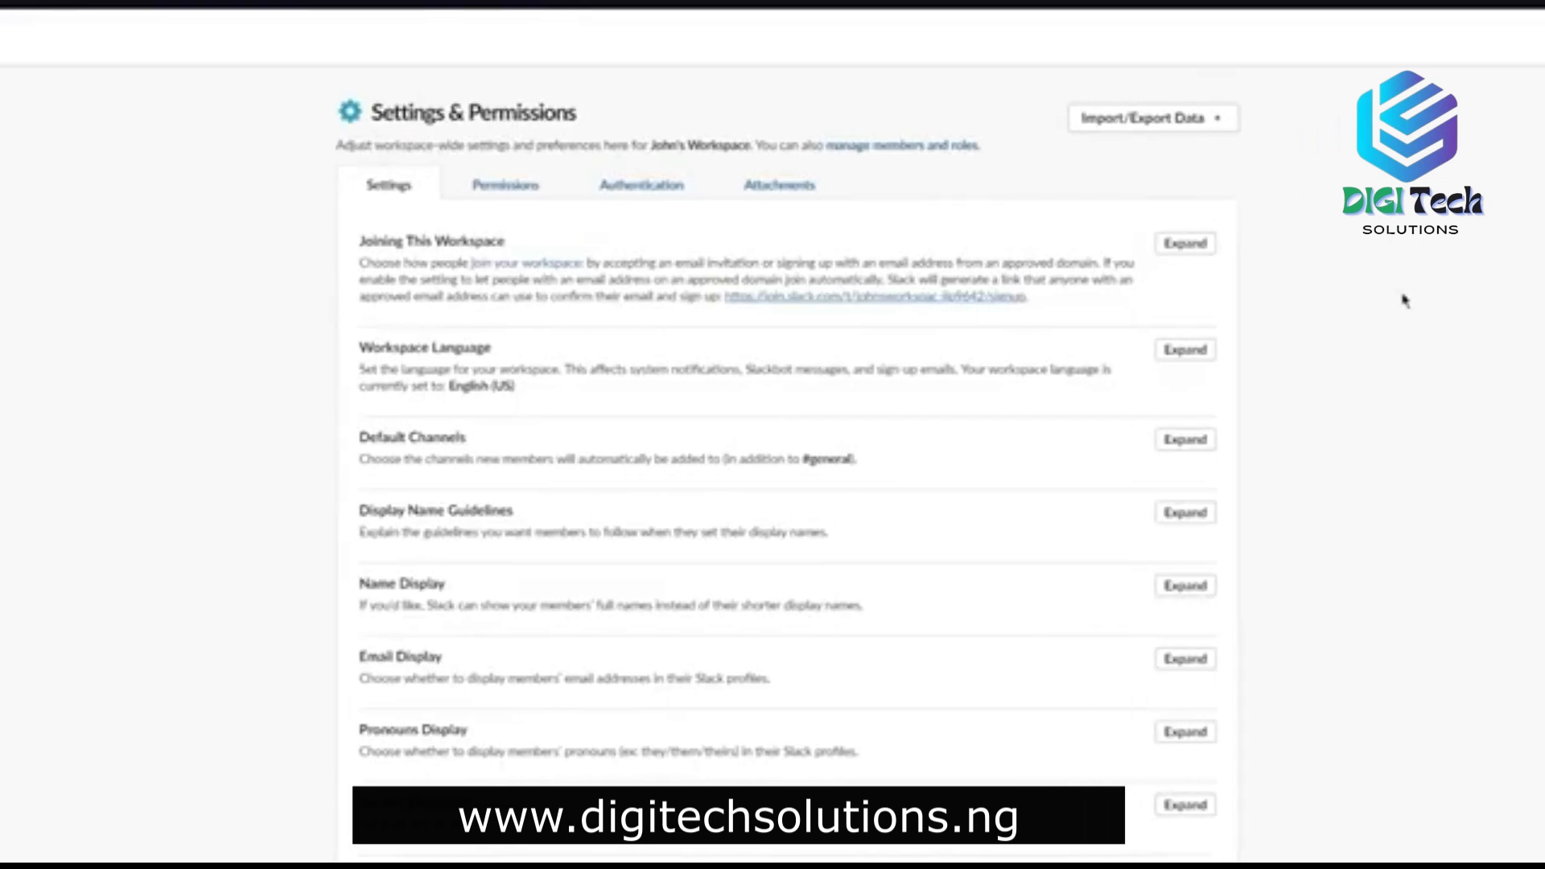
pyautogui.scroll(-15, 1404, 300)
pyautogui.scroll(15, 1404, 301)
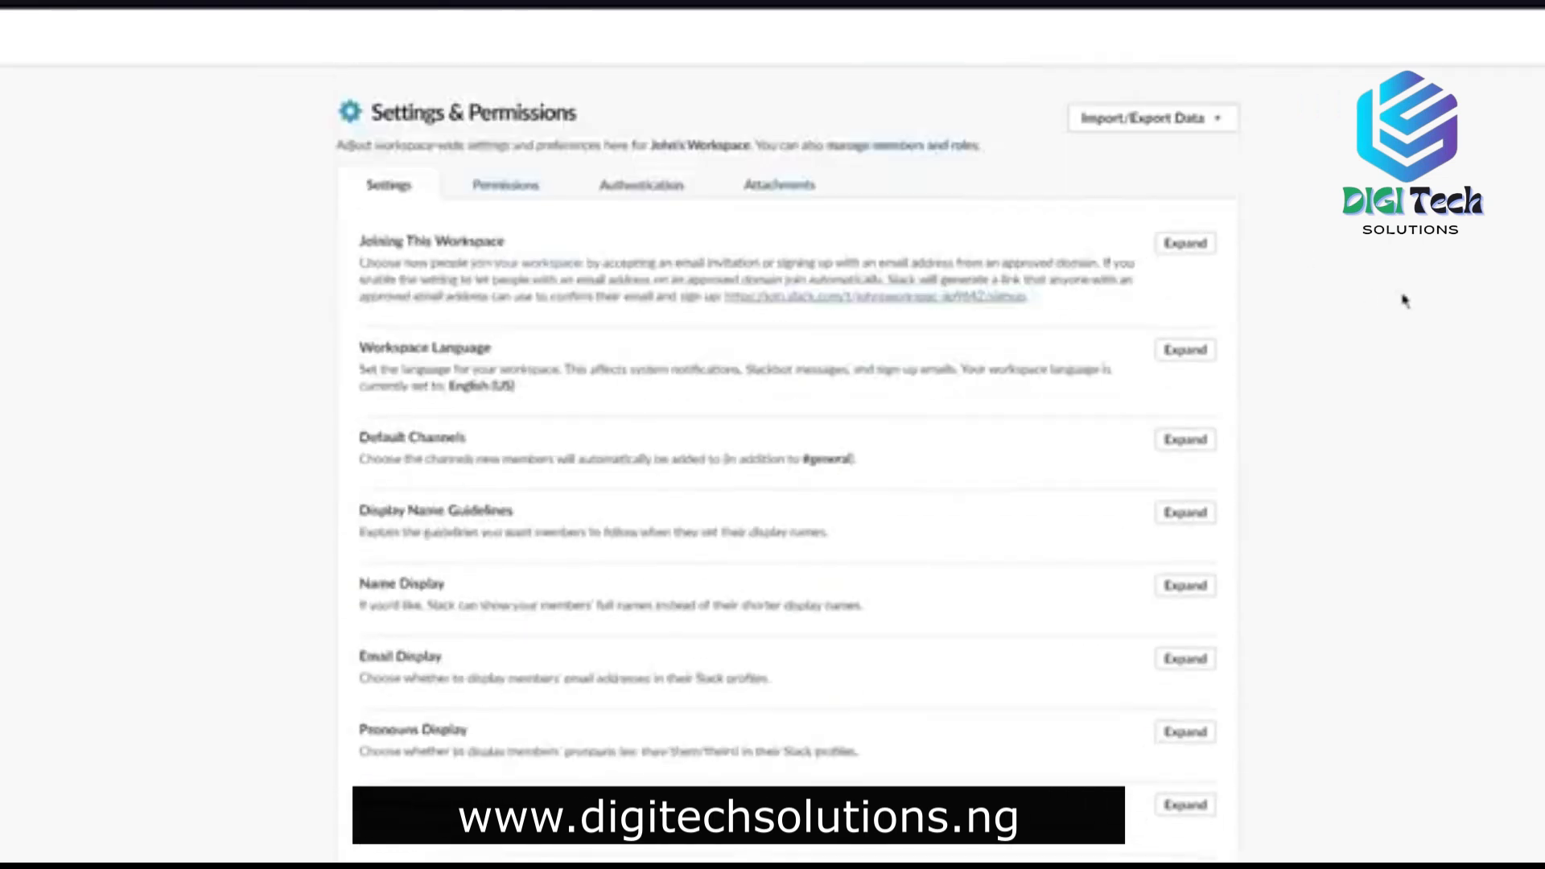
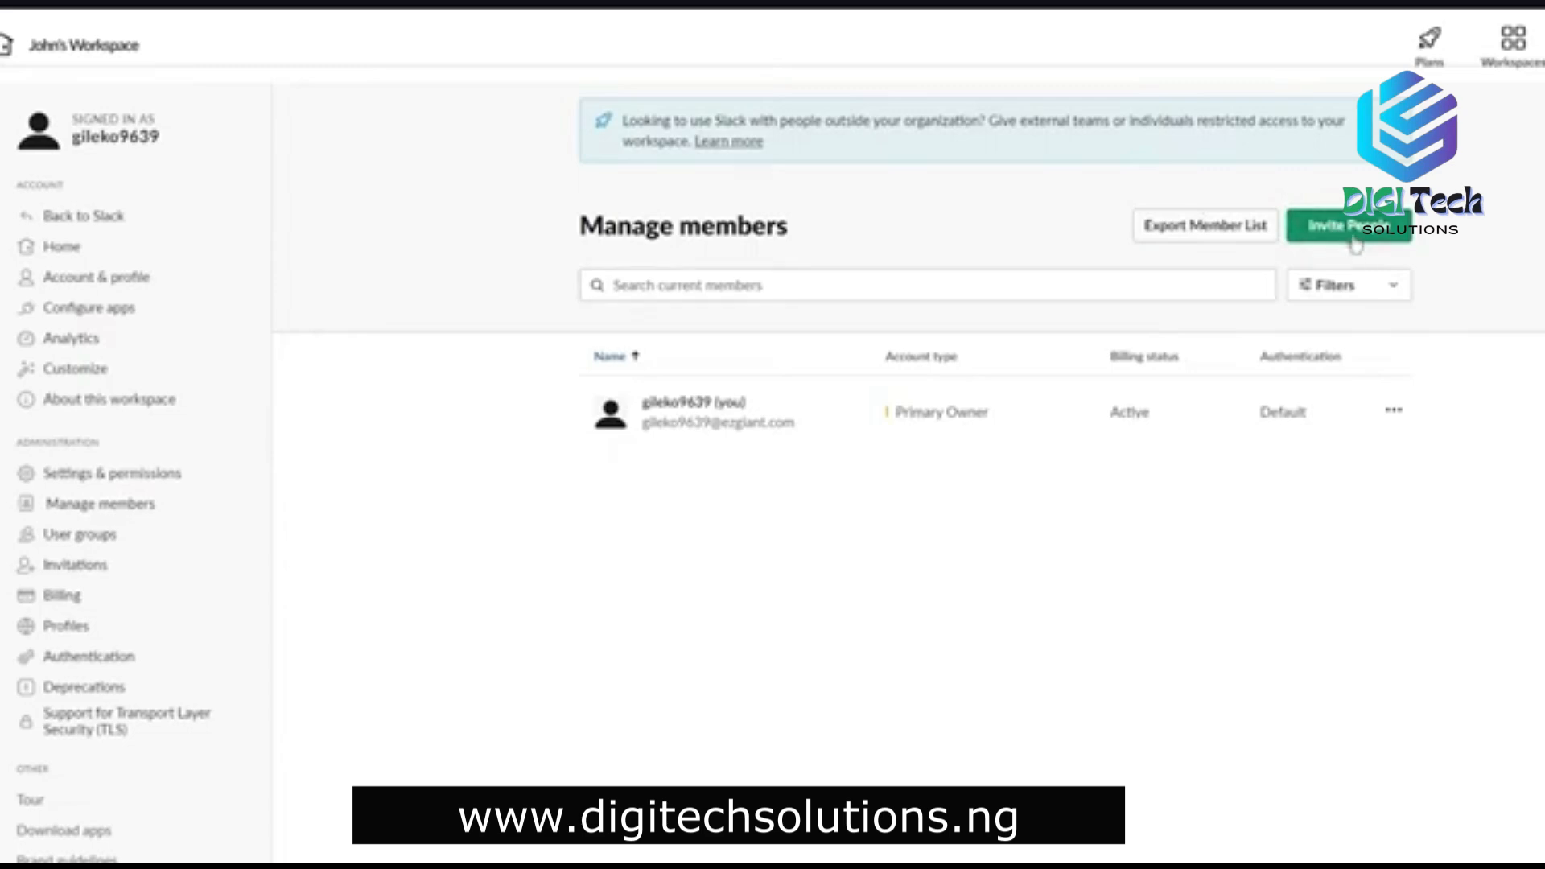
# Open and then close the invite dialog and the owner's member options without making changes.
pyautogui.click(1341, 230)
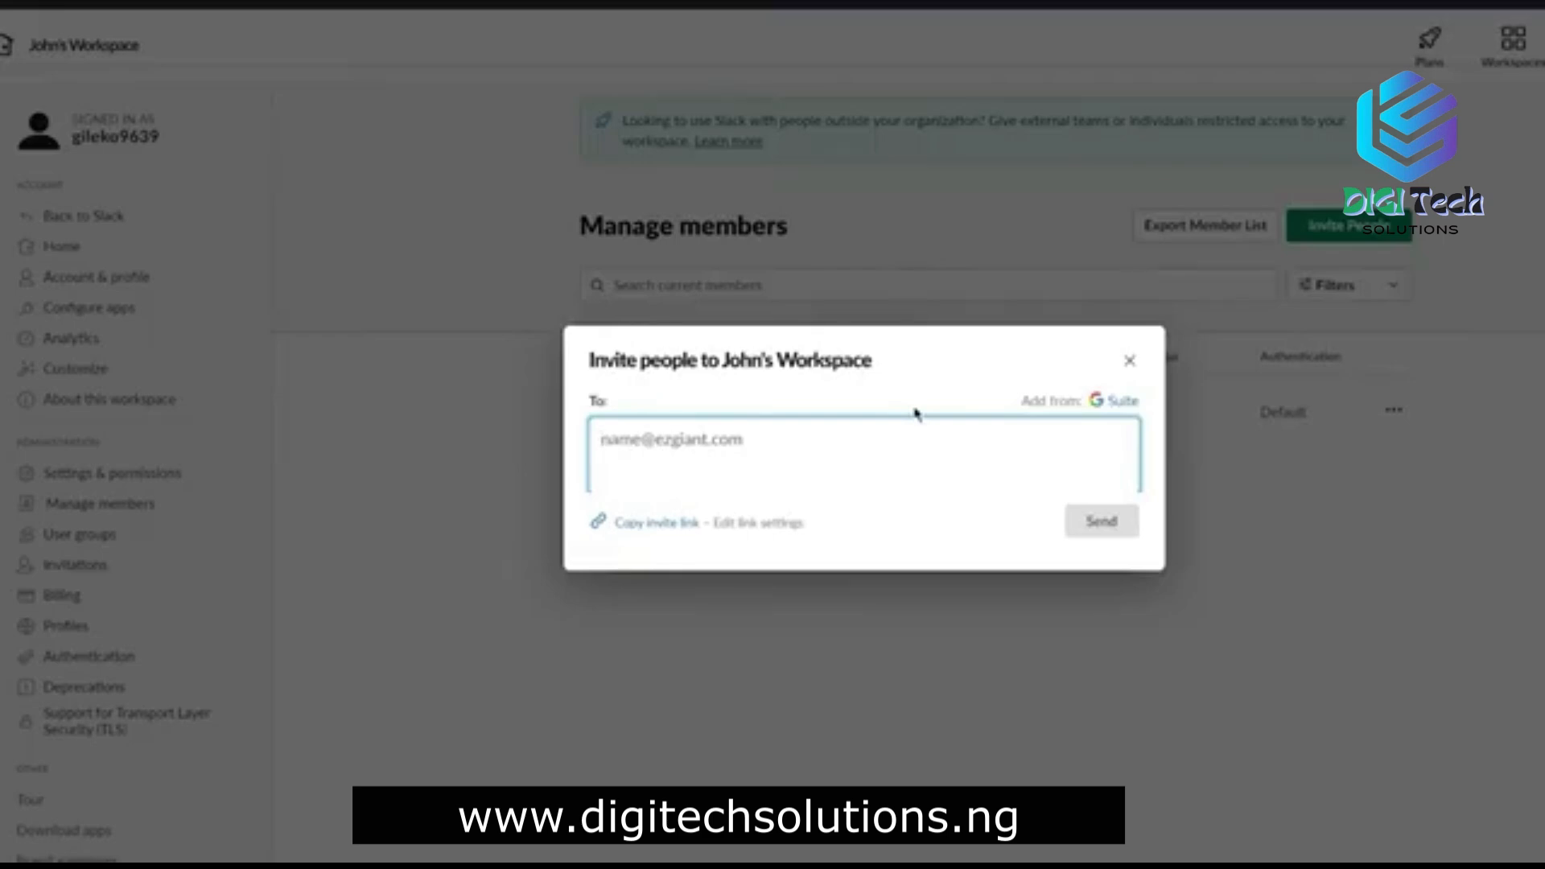
pyautogui.click(1130, 363)
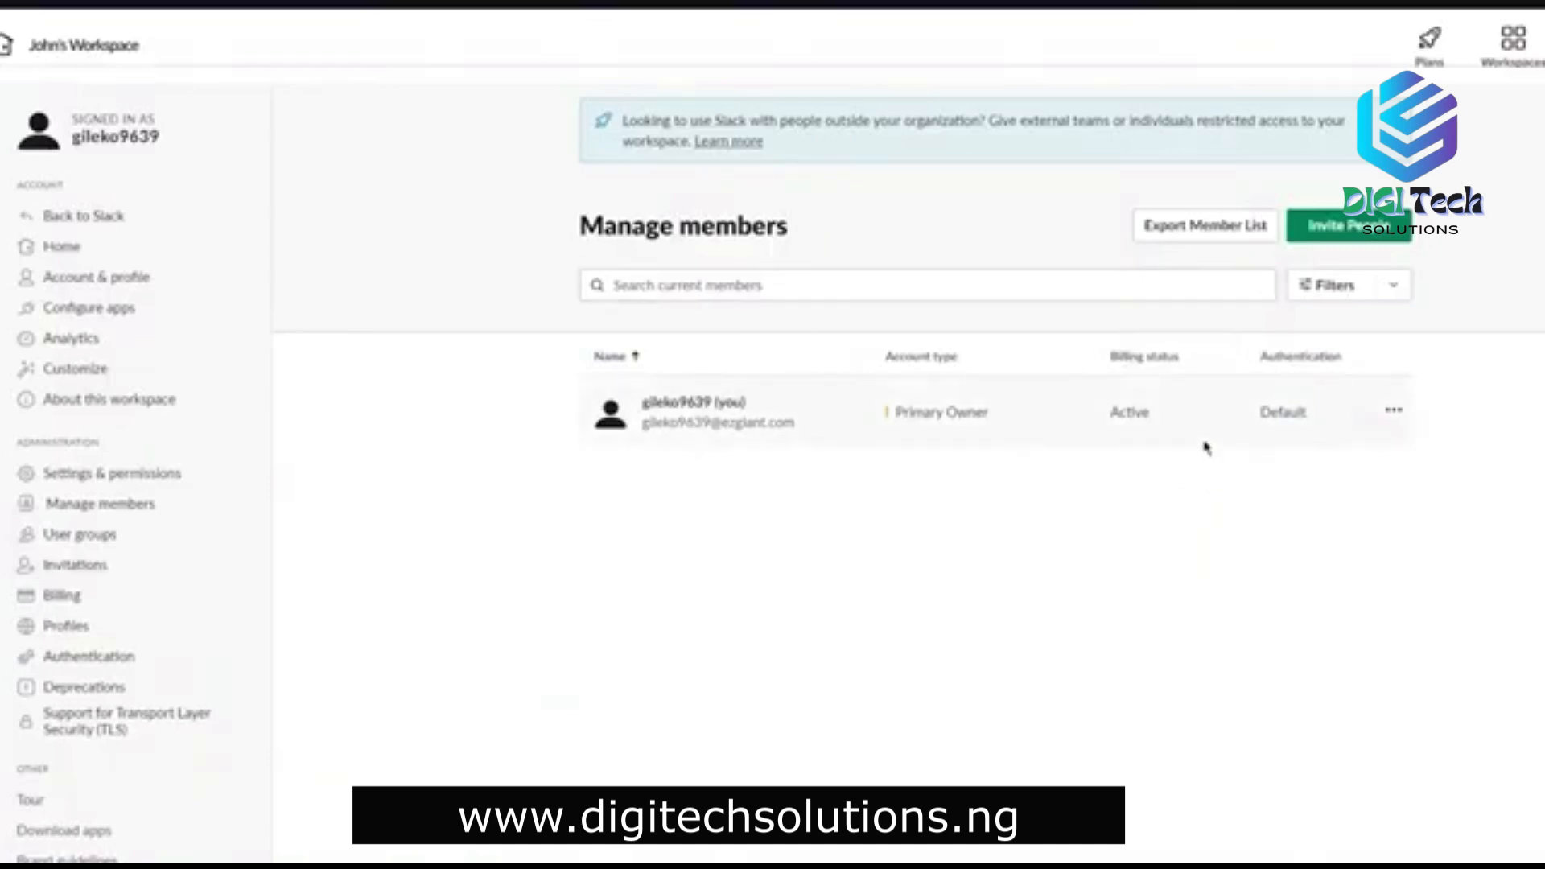
pyautogui.click(1395, 412)
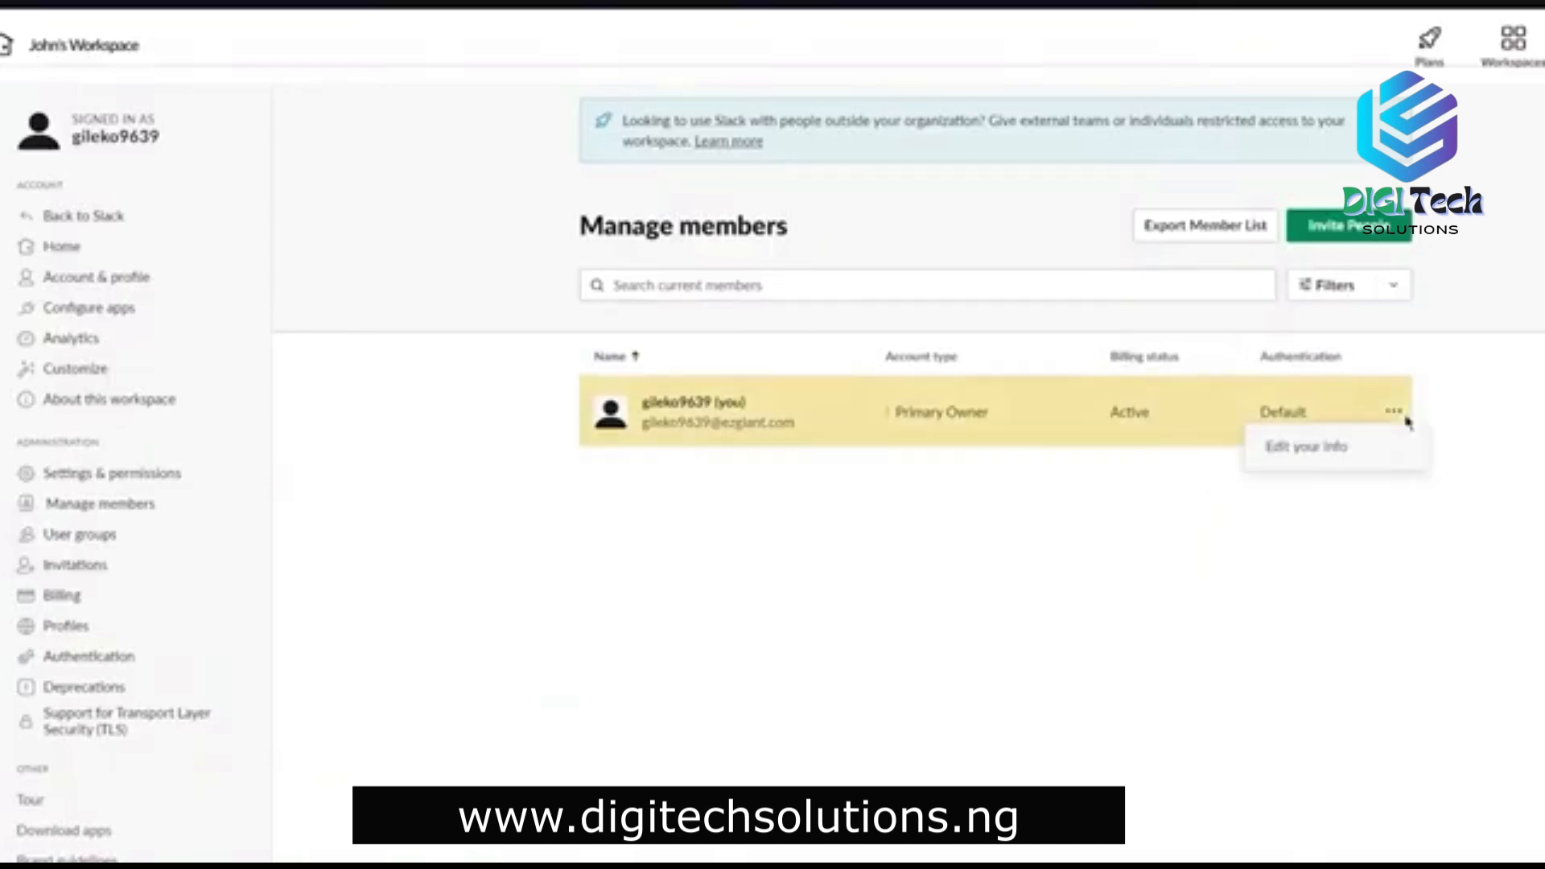
pyautogui.click(1211, 486)
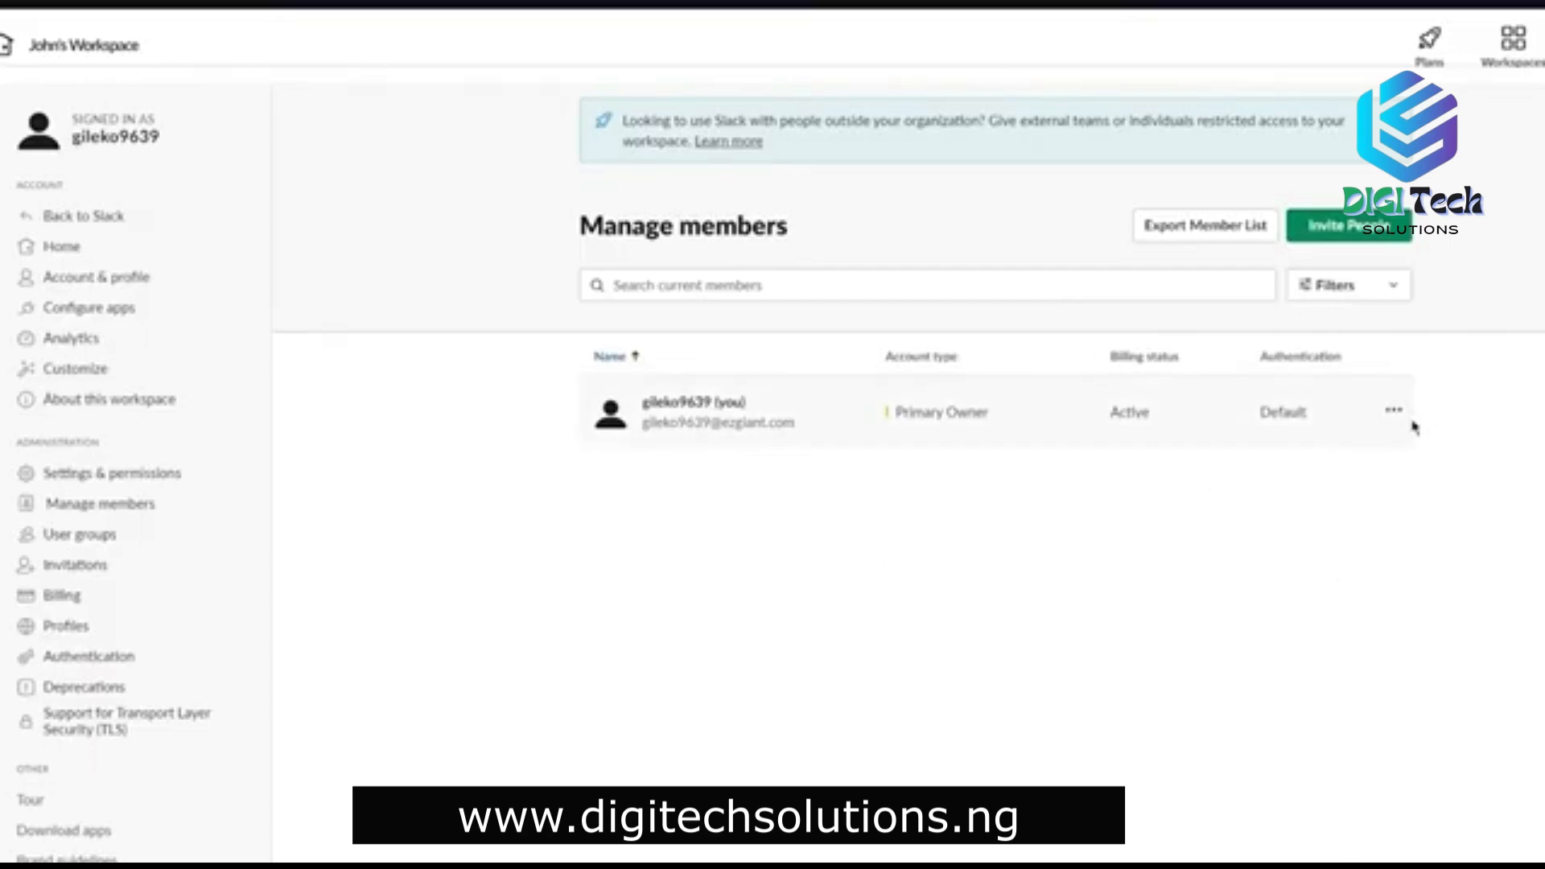
# Sign out of John's Workspace.
pyautogui.scroll(-3, 1368, 427)
pyautogui.scroll(3, 1314, 427)
pyautogui.scroll(-3, 855, 551)
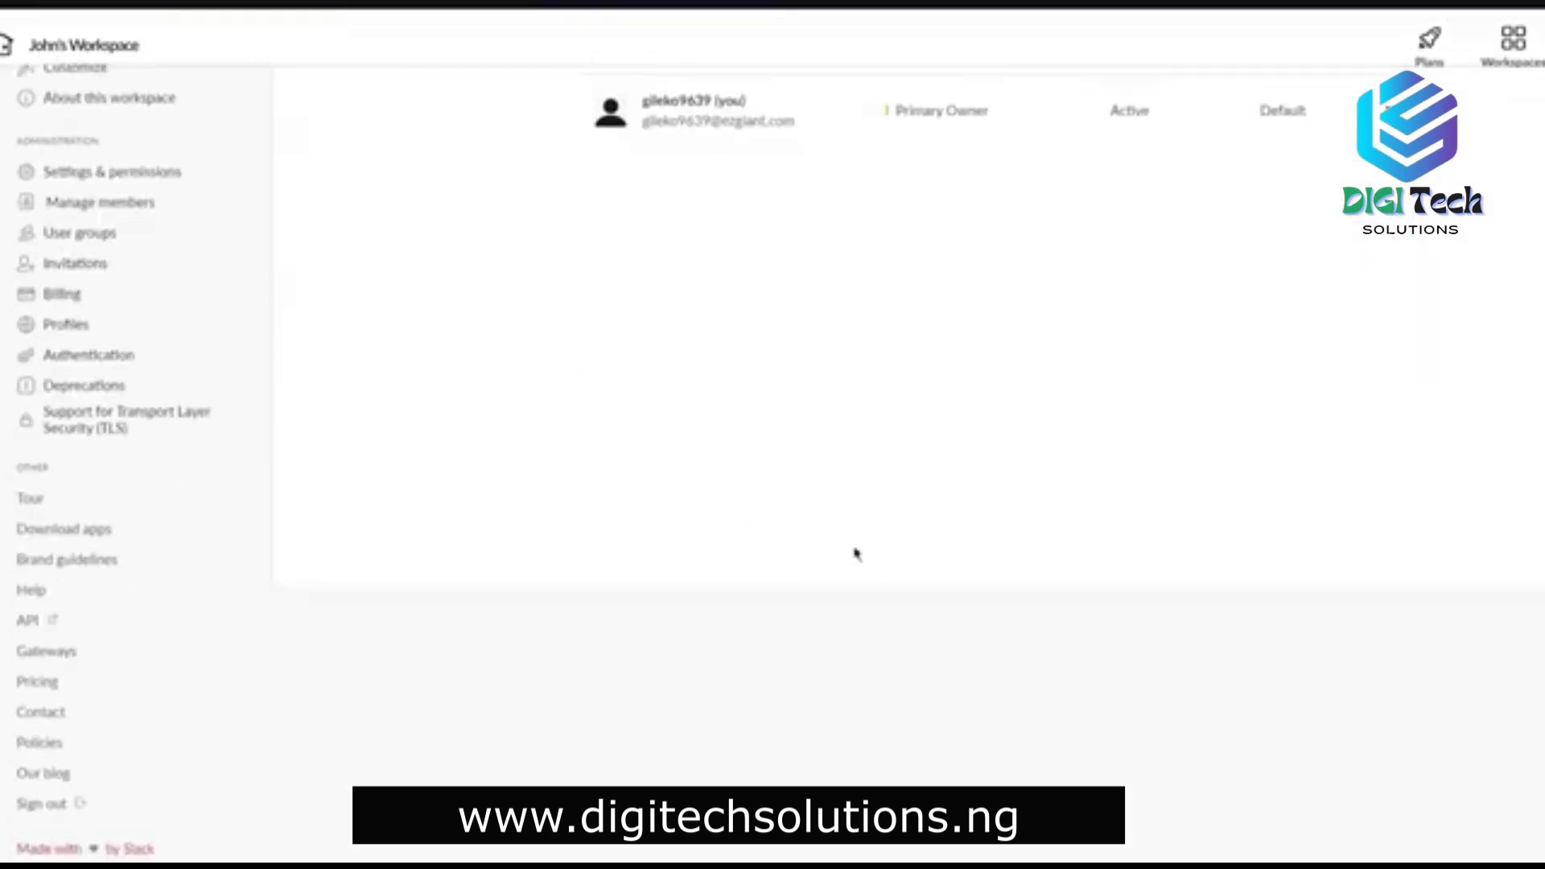
pyautogui.scroll(3, 899, 241)
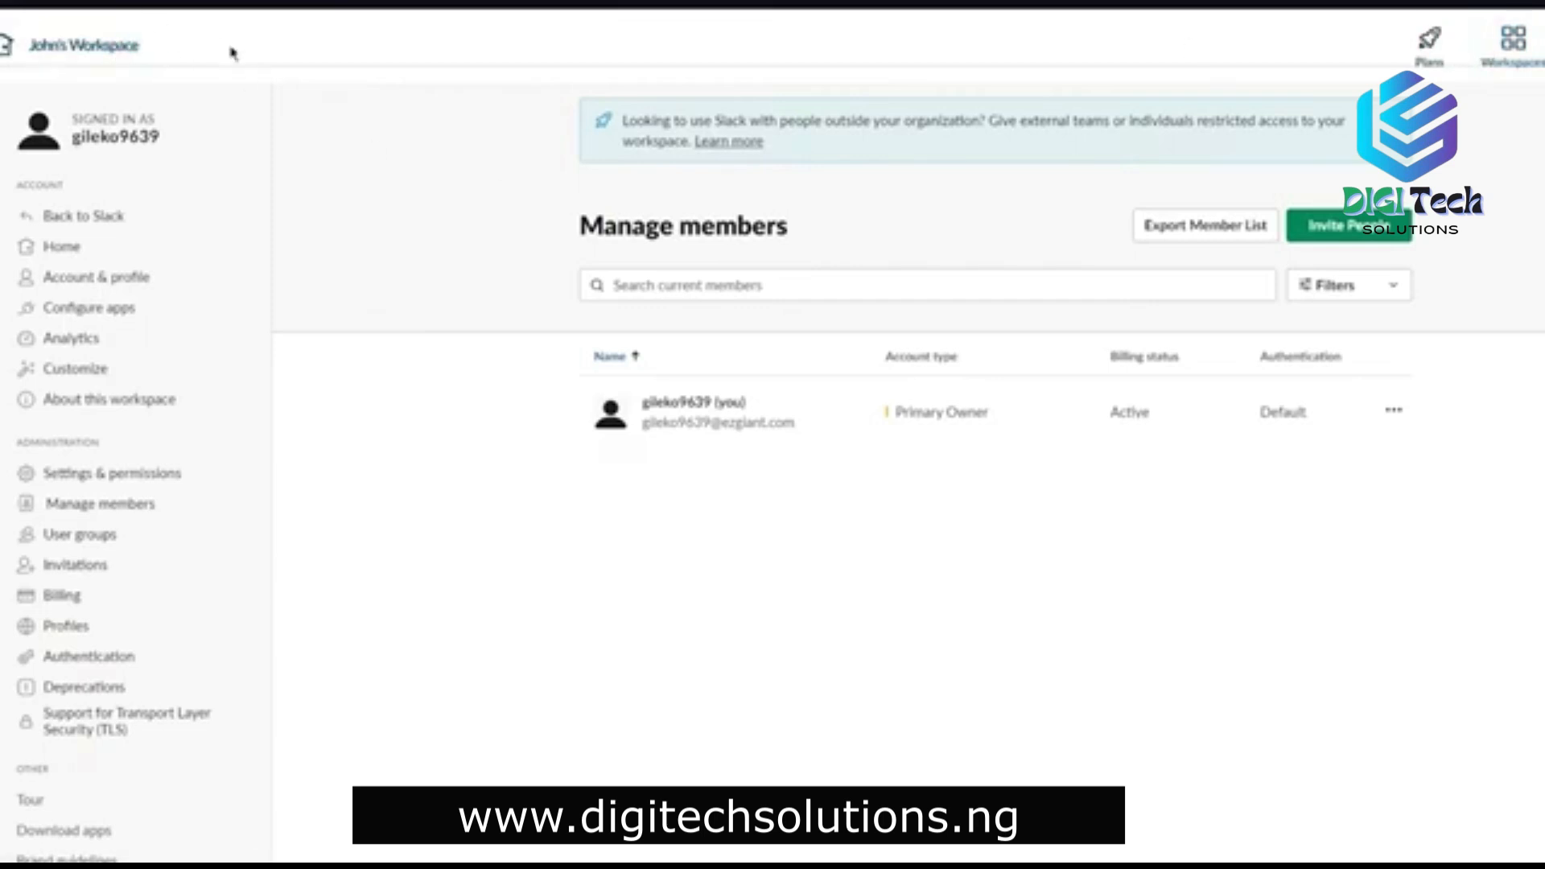
pyautogui.scroll(-3, 197, 255)
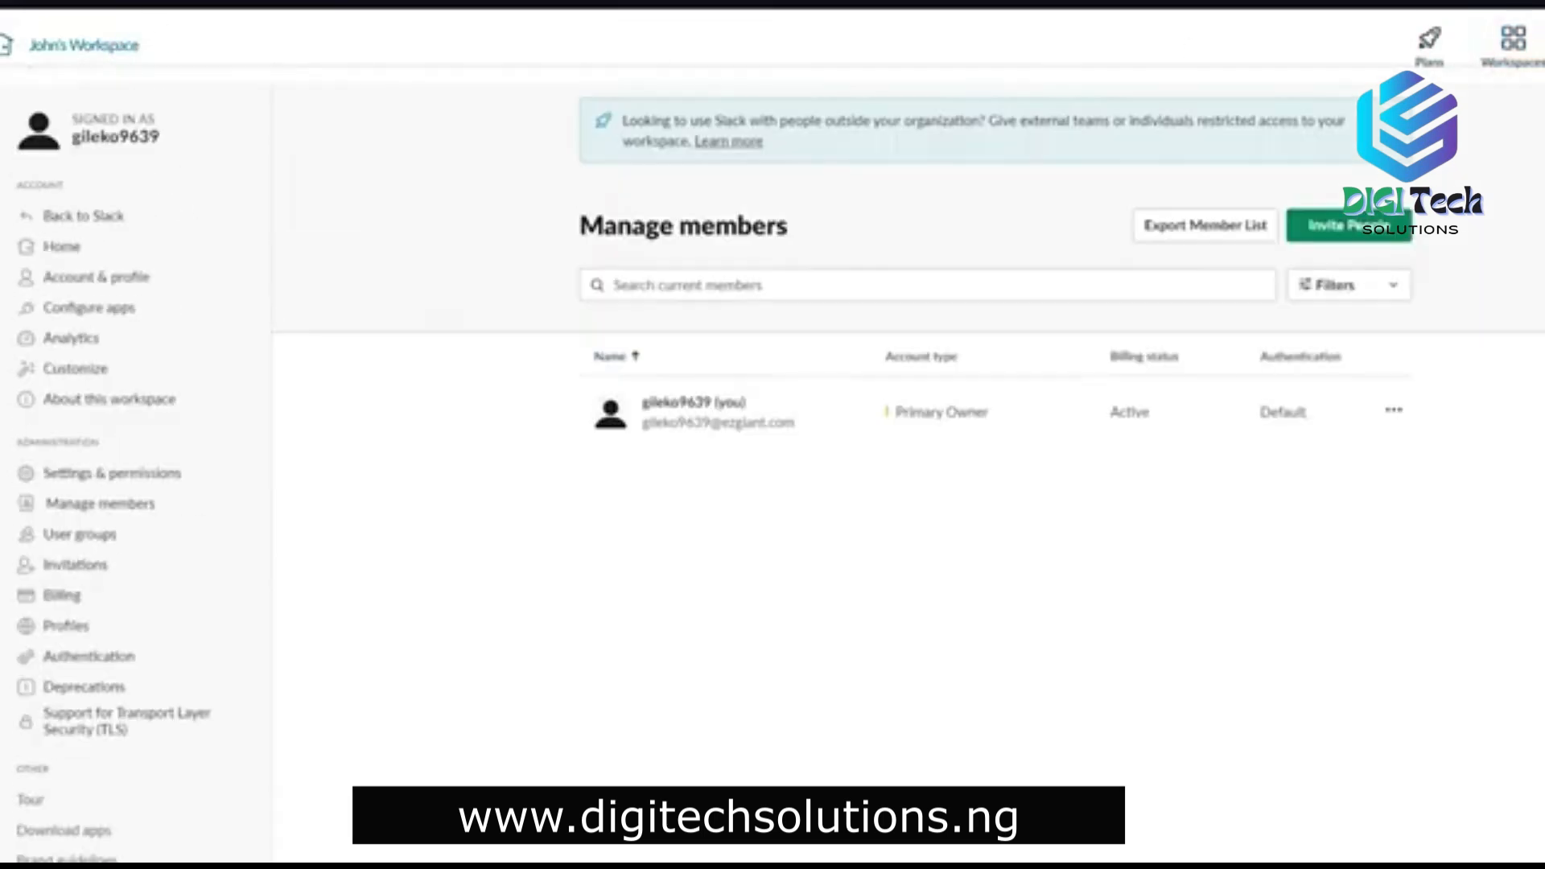
pyautogui.scroll(-3, 155, 276)
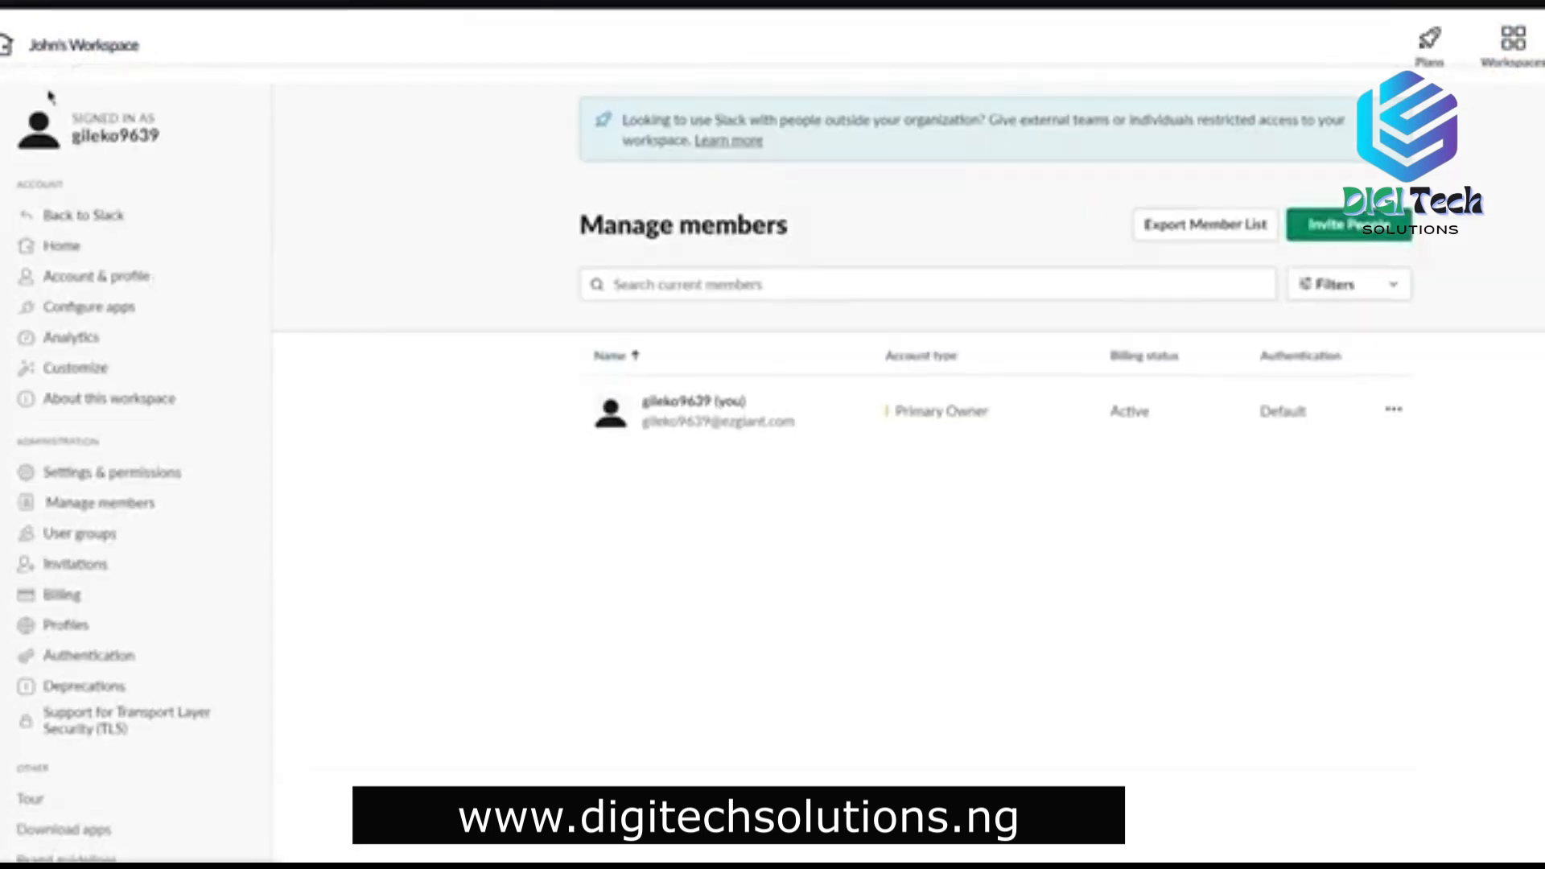
pyautogui.scroll(-3, 144, 458)
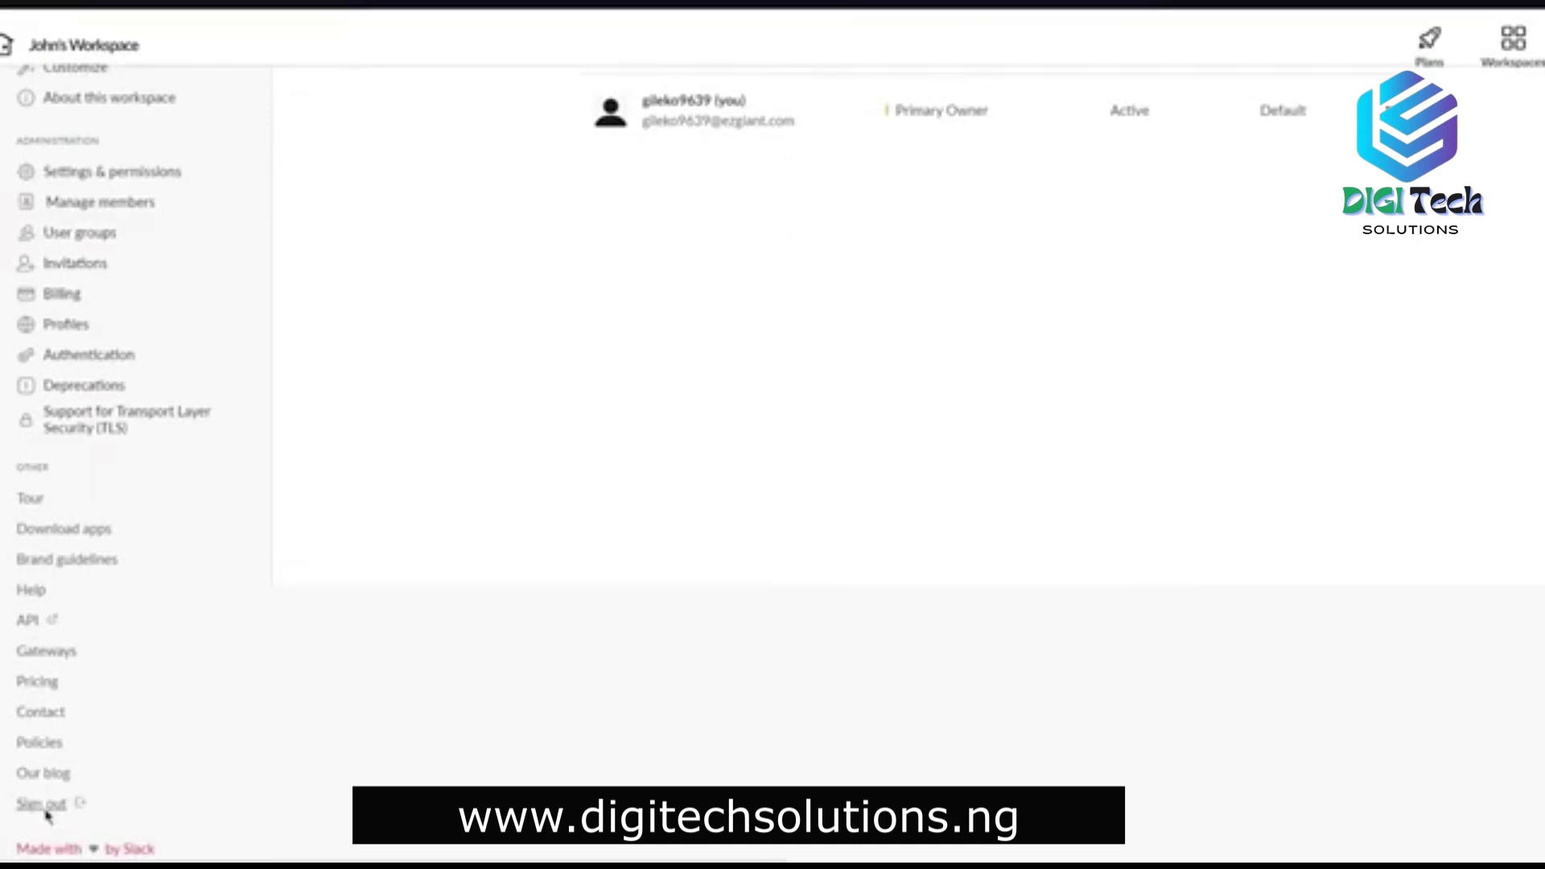
pyautogui.click(48, 804)
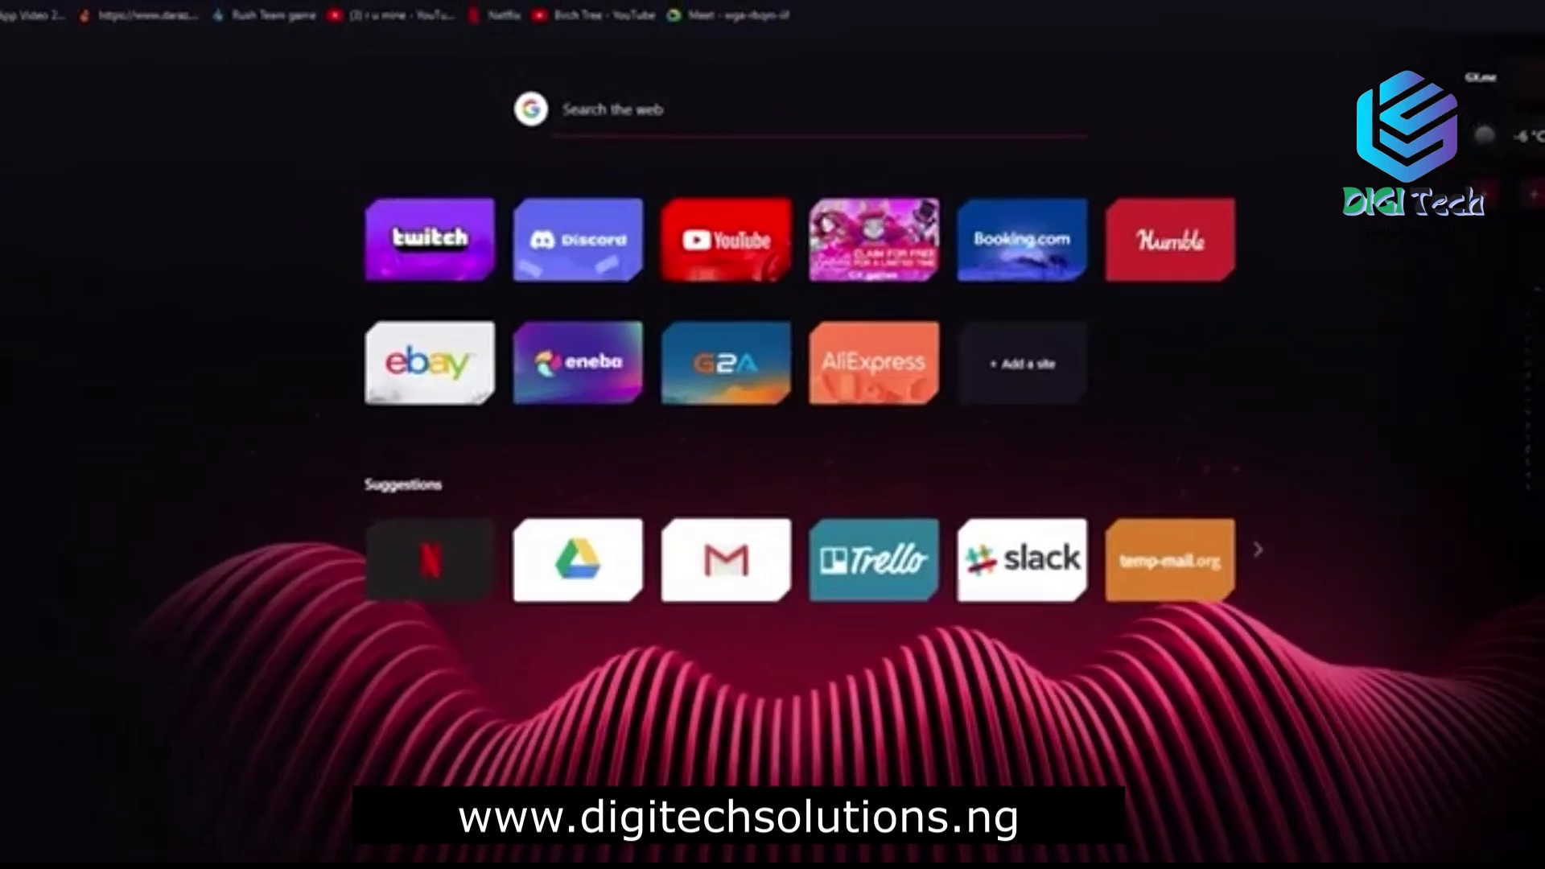
# Go to the Slack website by picking it from the 'slac' address suggestions.
pyautogui.write('slac')
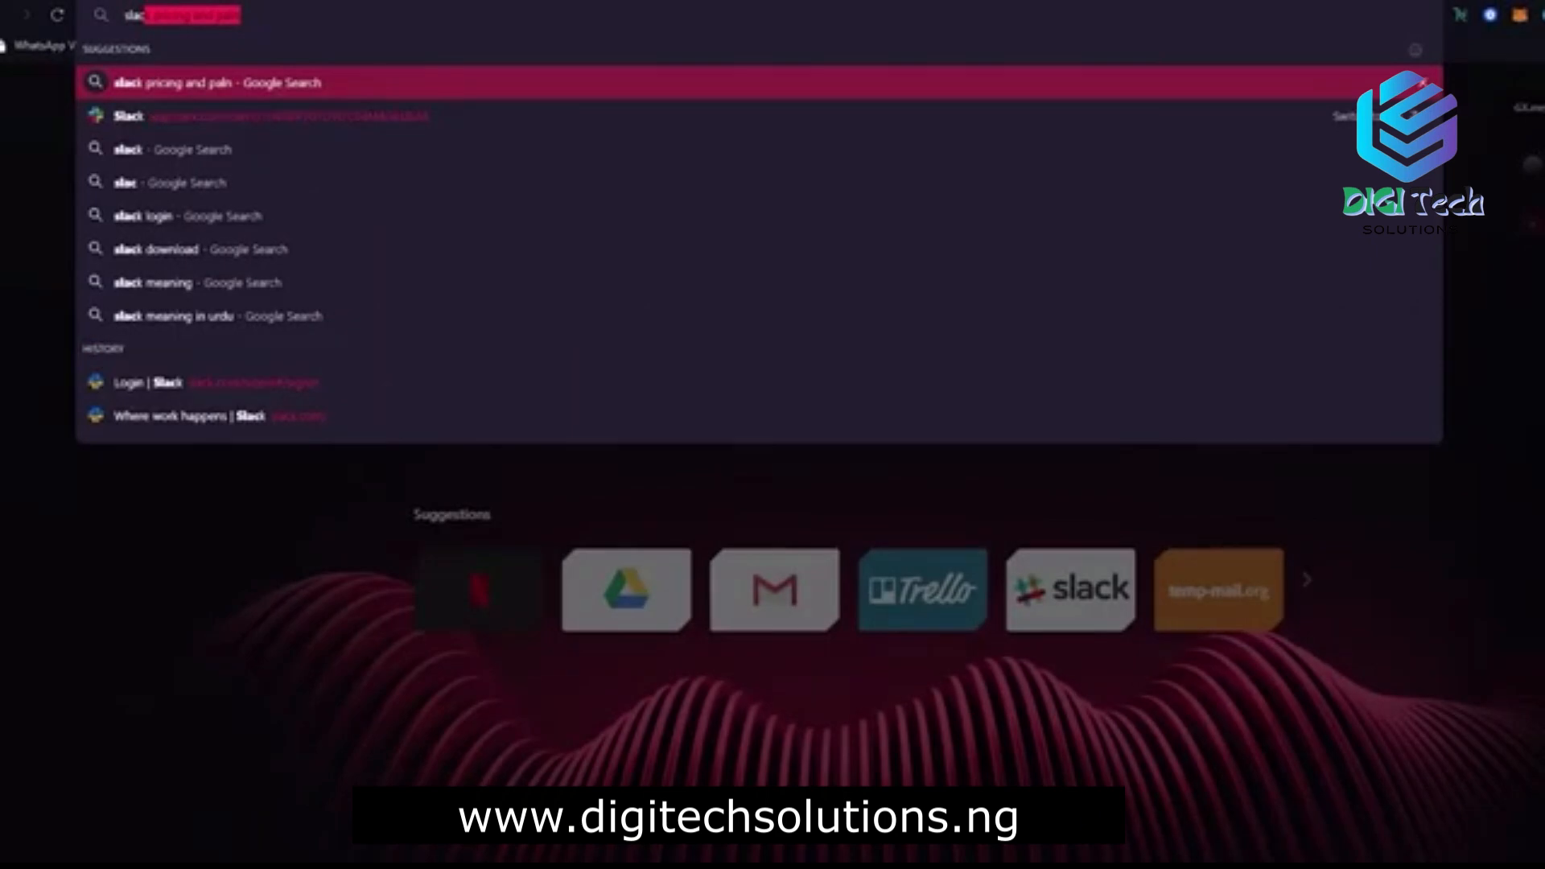
pyautogui.press('Down')
pyautogui.press('Down')
pyautogui.press('Down')
pyautogui.press('Down')
pyautogui.press('Down')
pyautogui.press('Down')
pyautogui.press('Down')
pyautogui.press('Down')
pyautogui.press('Down')
pyautogui.press('Return')
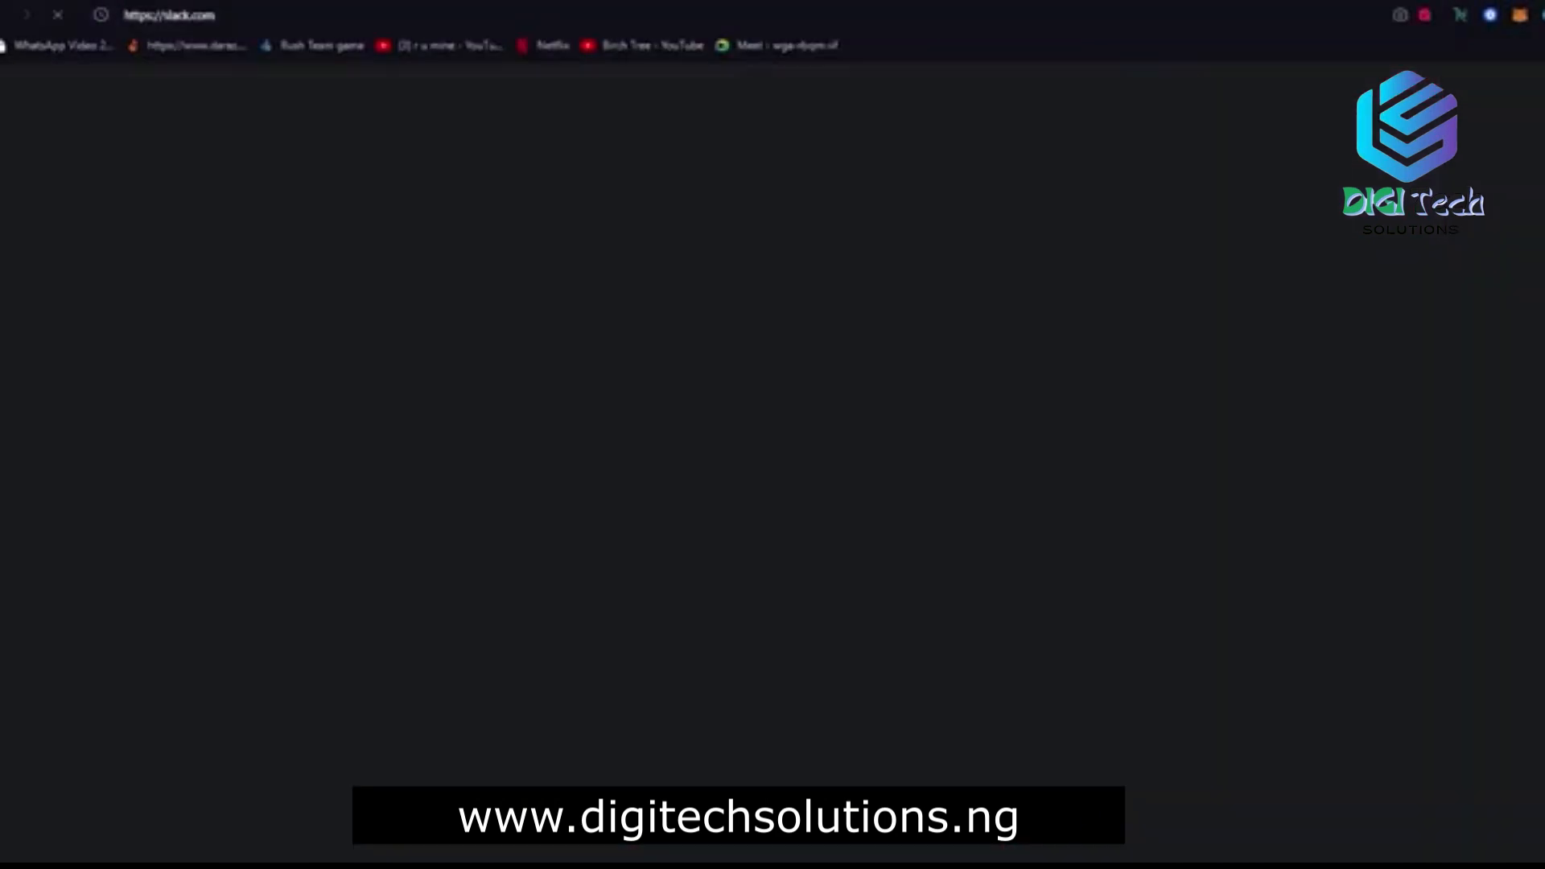
pyautogui.scroll(-8, 1096, 196)
pyautogui.scroll(5, 1021, 262)
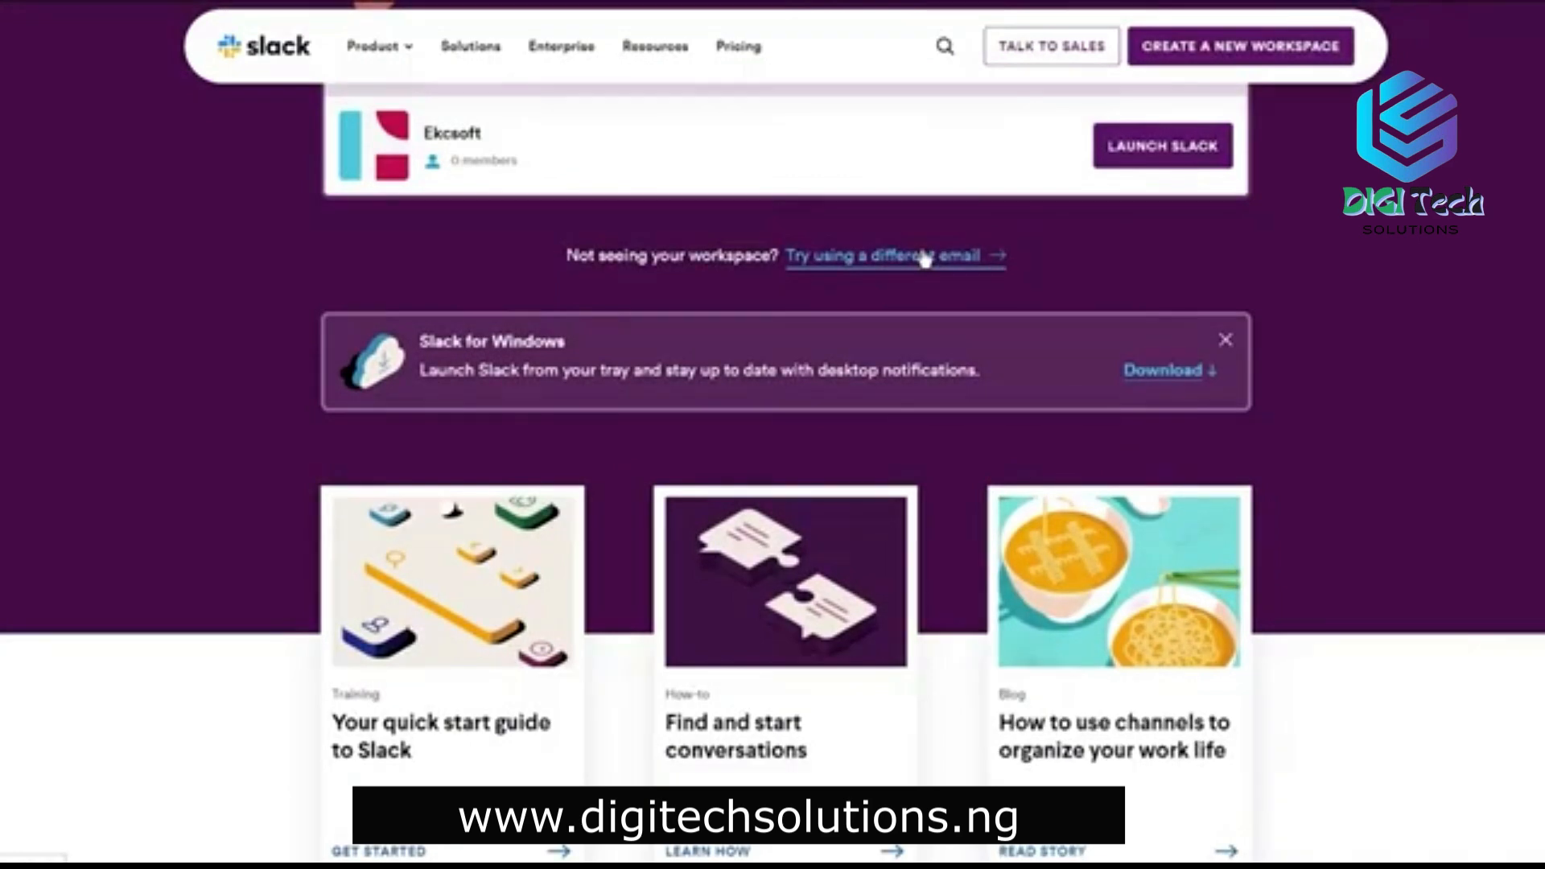
# Sign in with a different email: fill in the saved account email and request an emailed code.
pyautogui.click(924, 256)
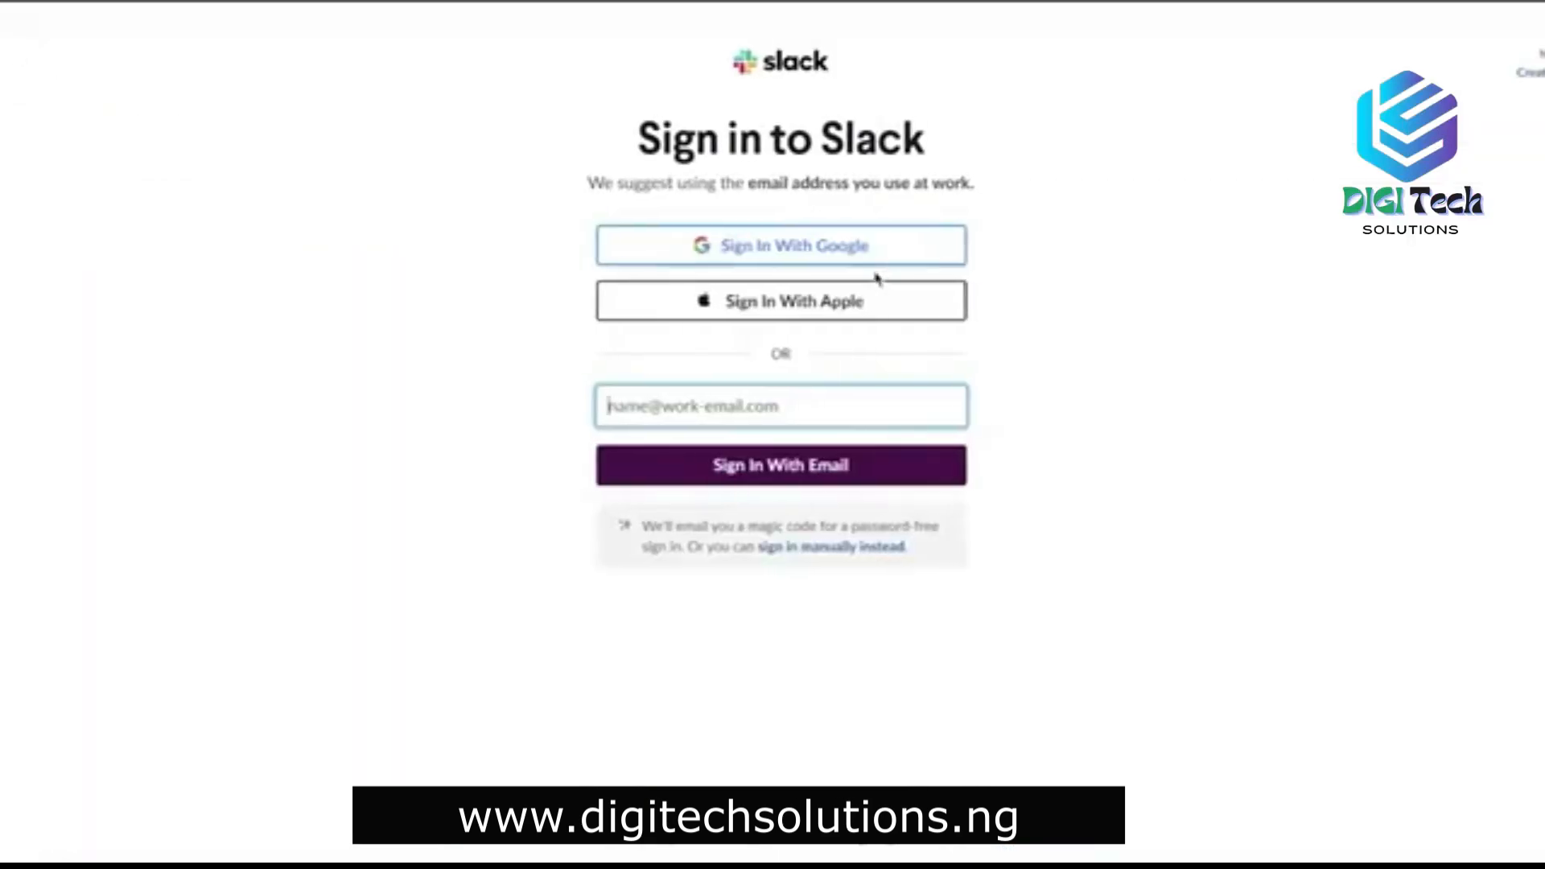
pyautogui.click(772, 408)
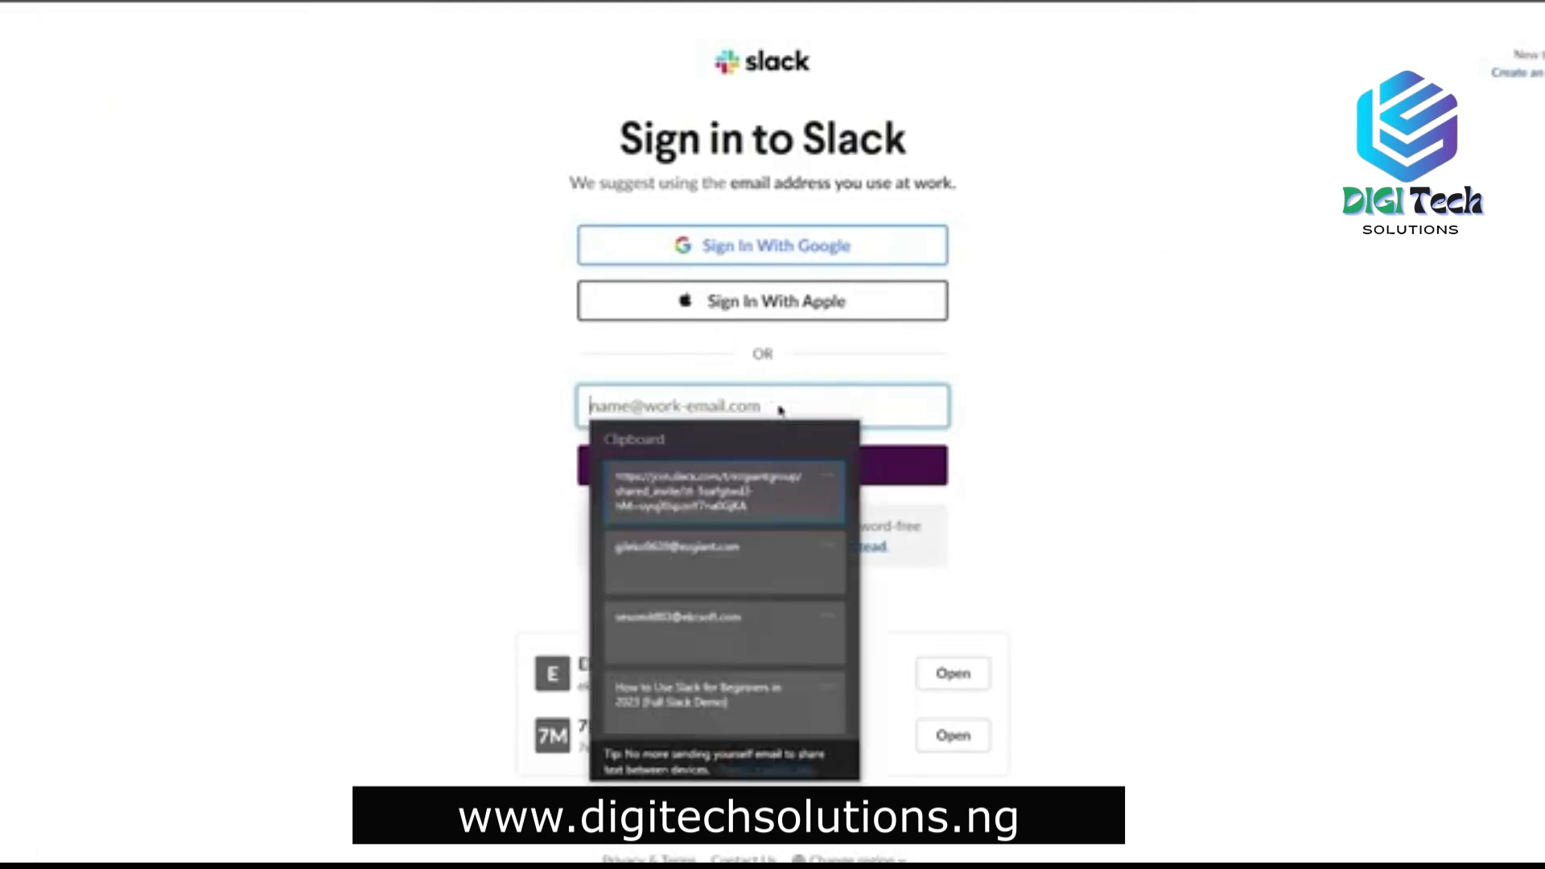
pyautogui.click(740, 552)
pyautogui.click(911, 477)
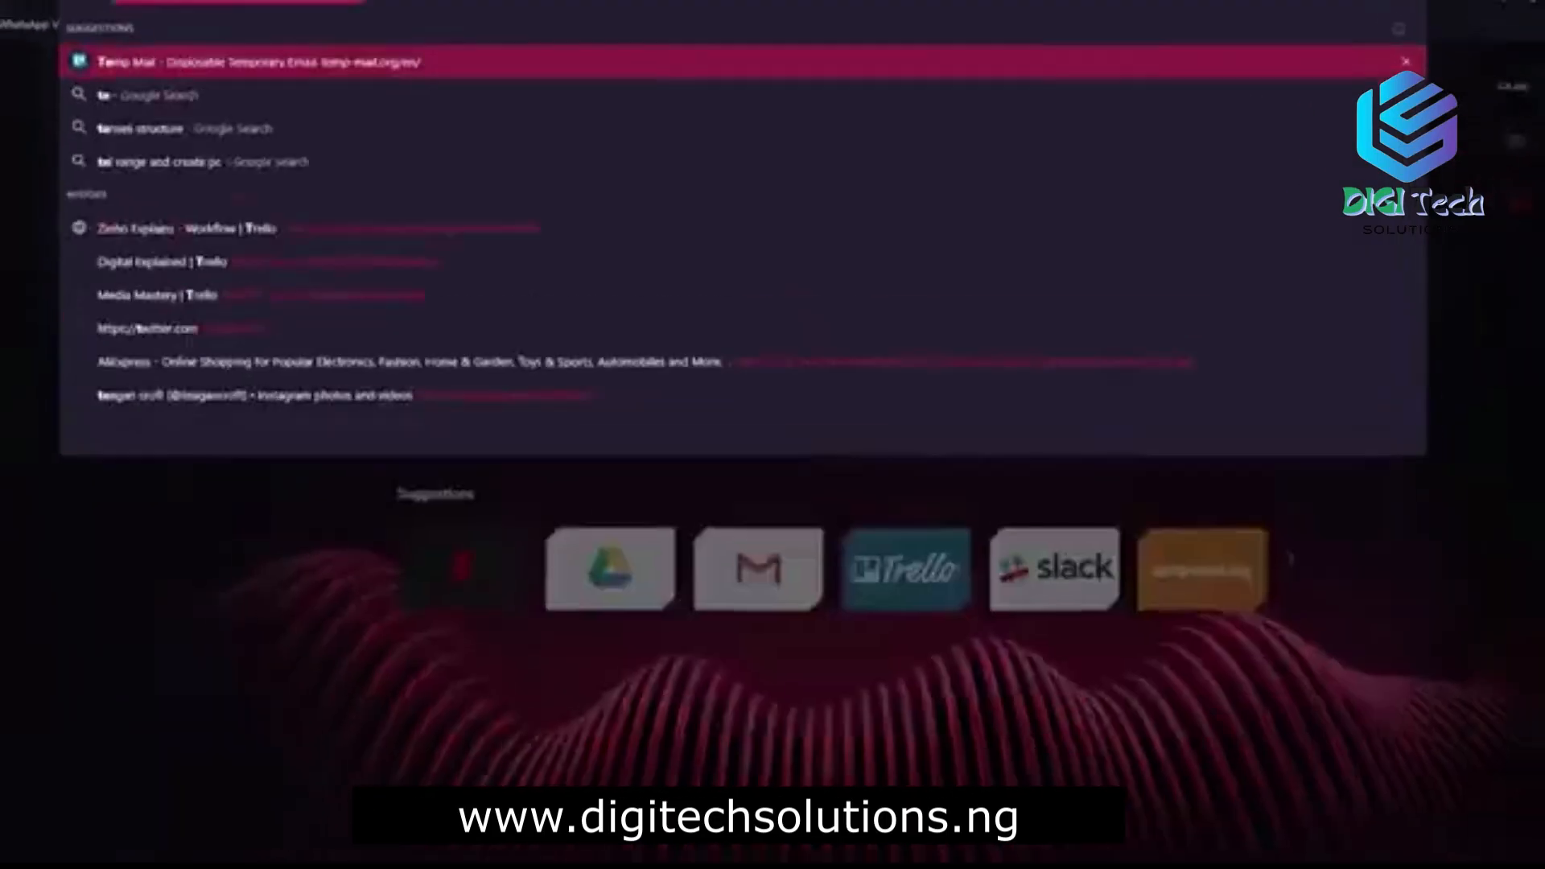
# Load temp-mail.org and wait for the Slack confirmation-code emails in the inbox.
pyautogui.press('Return')
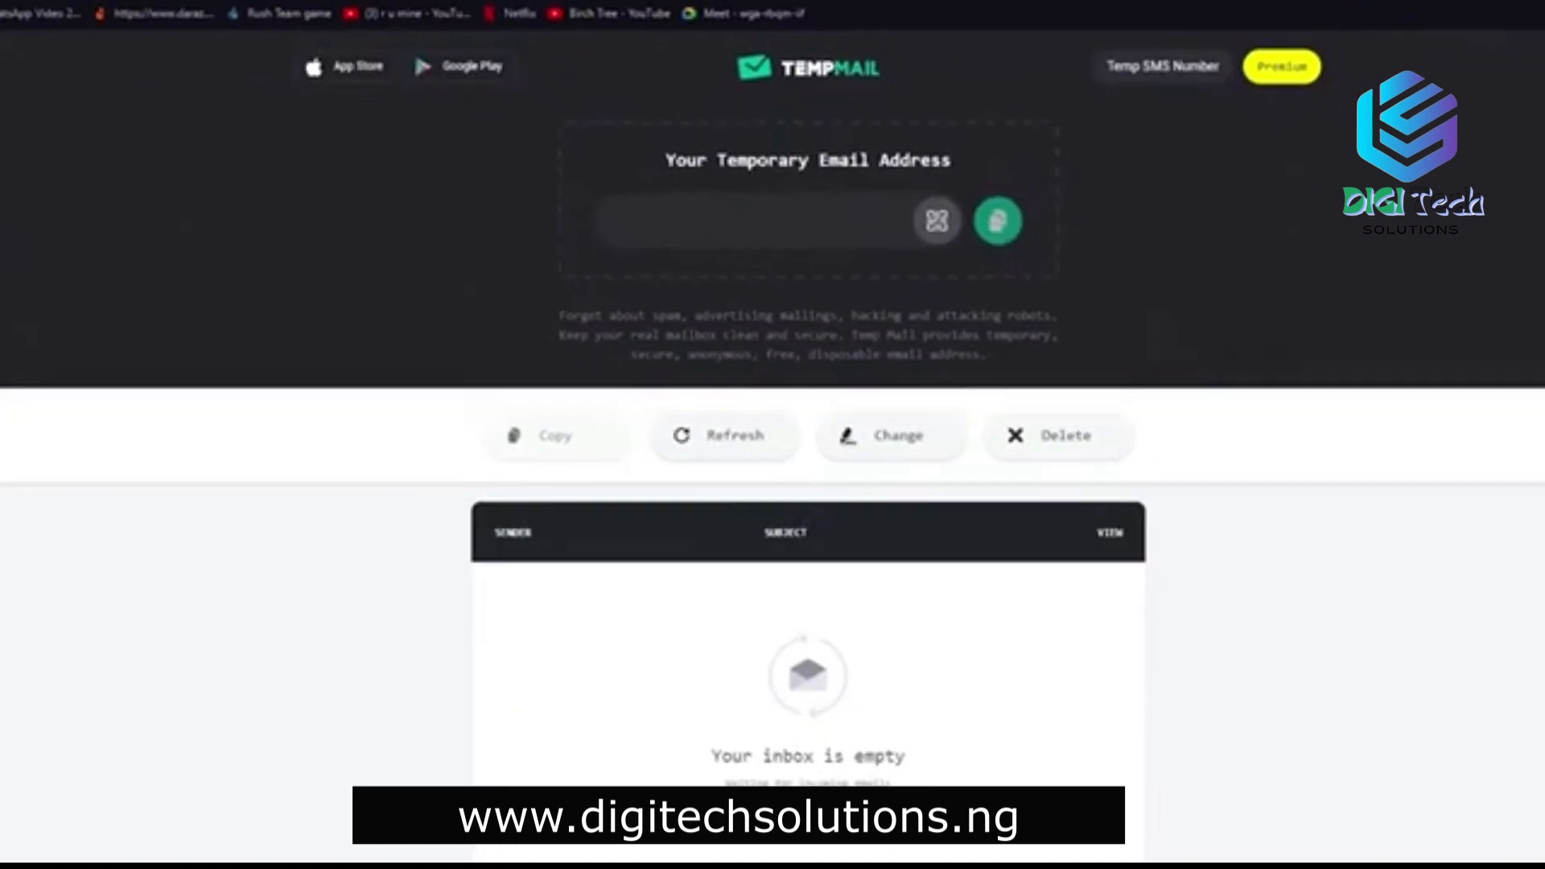
pyautogui.scroll(-1, 428, 312)
pyautogui.scroll(1, 428, 312)
pyautogui.scroll(-3, 428, 313)
pyautogui.scroll(3, 428, 312)
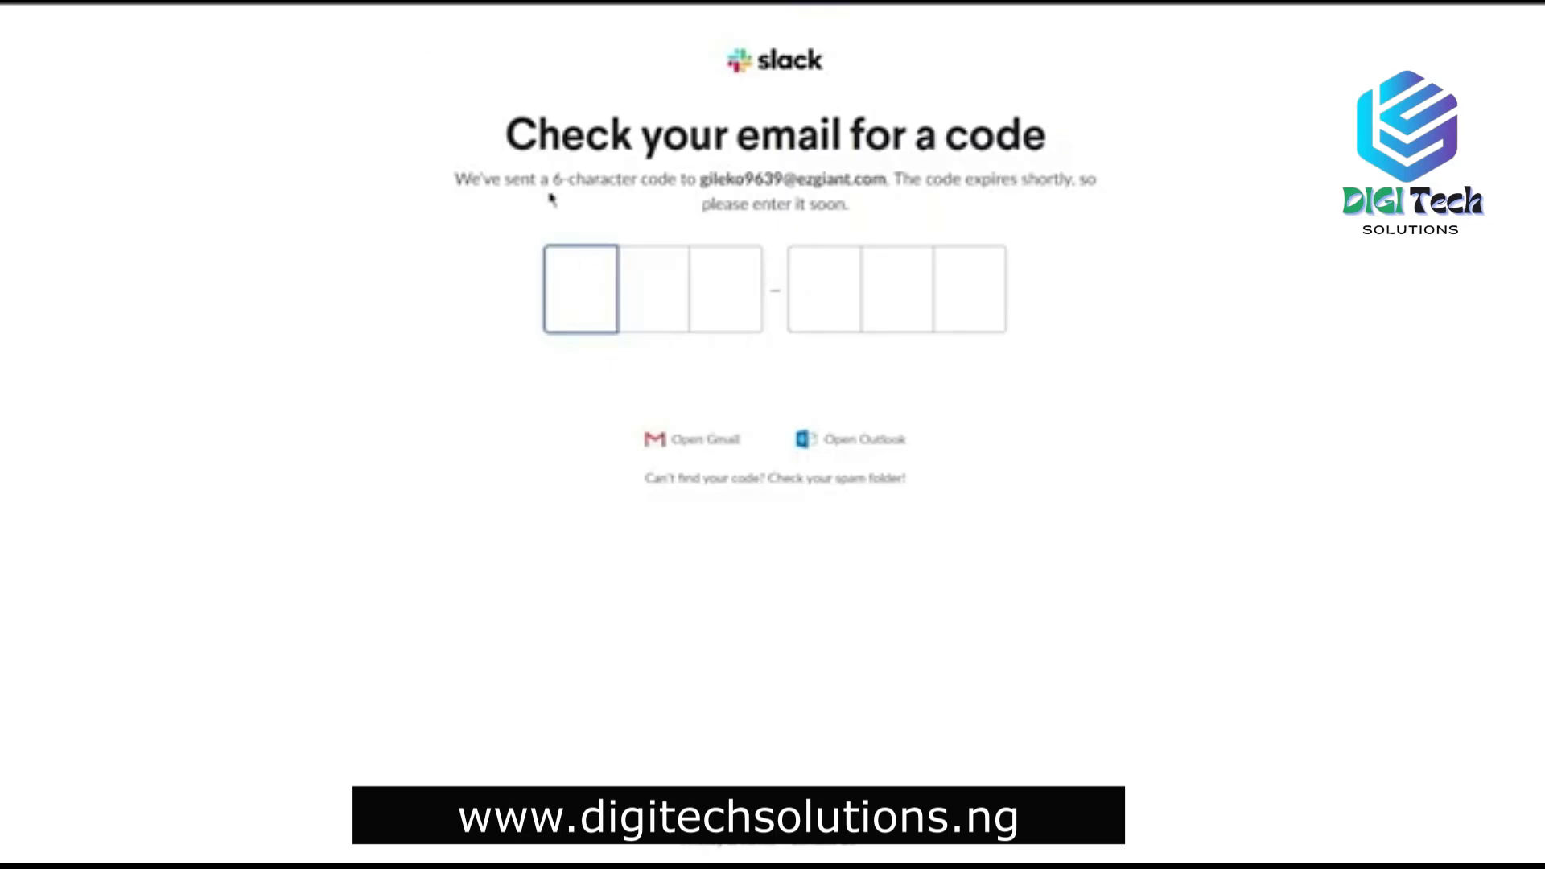
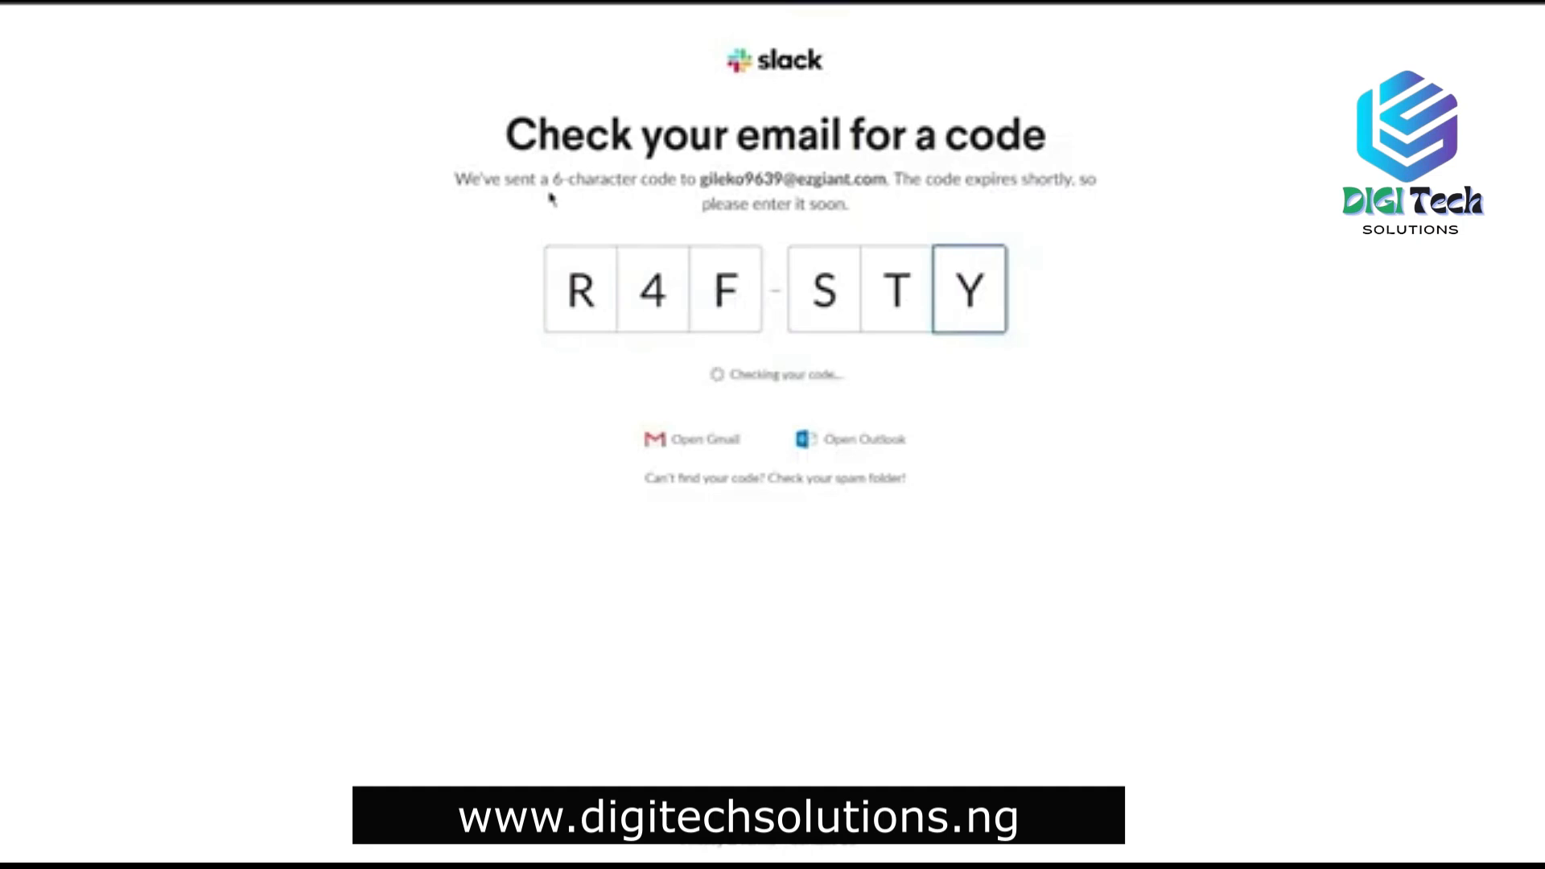
# Enter the six-character sign-in code from the email.
pyautogui.scroll(-1, 898, 423)
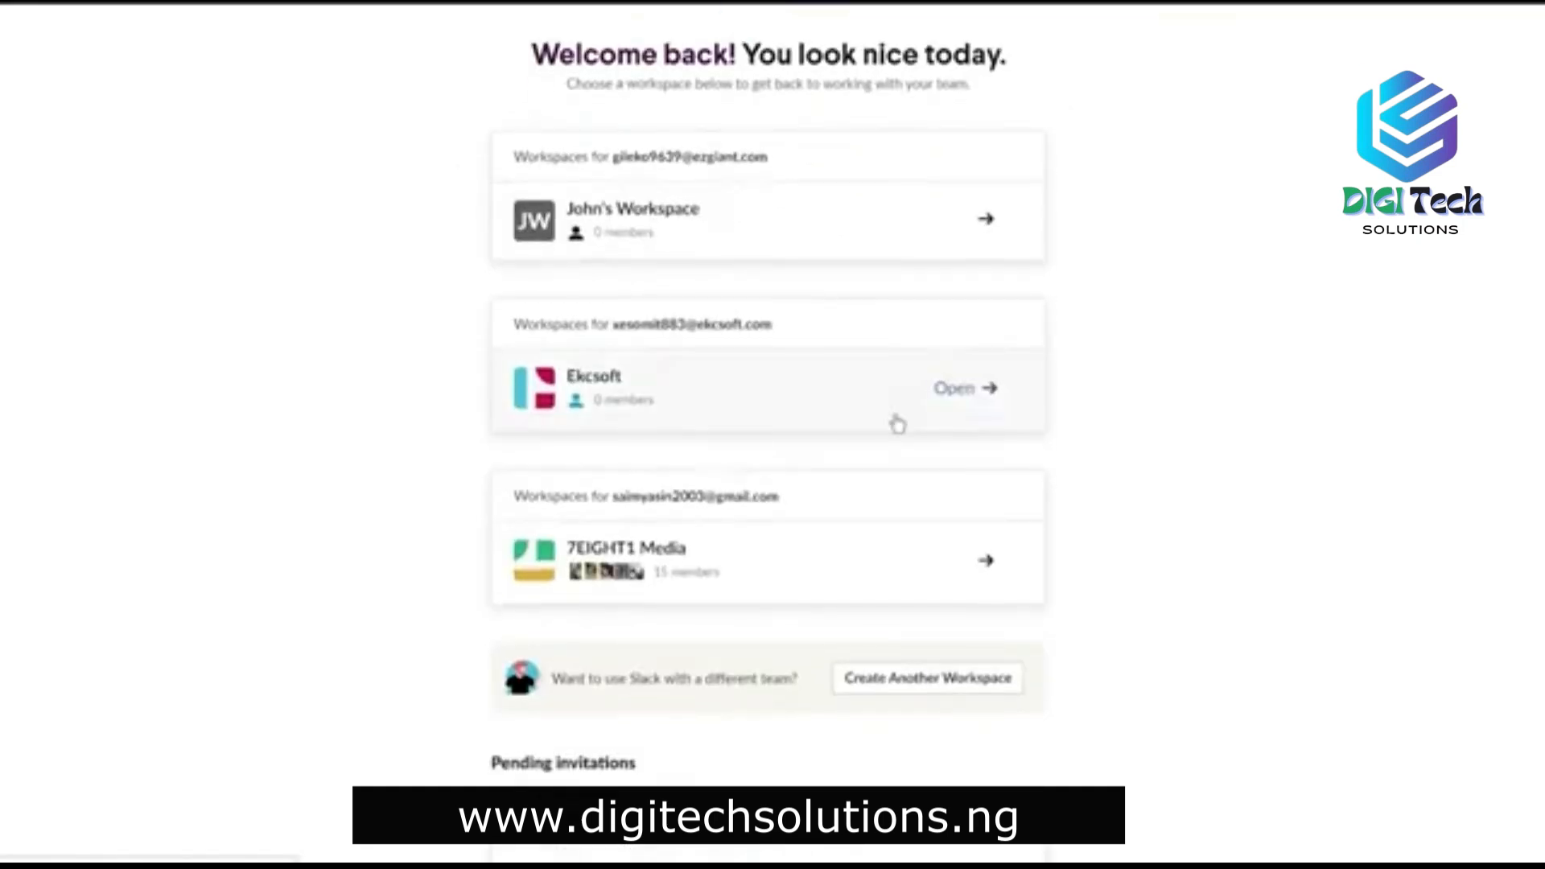
pyautogui.scroll(1, 898, 423)
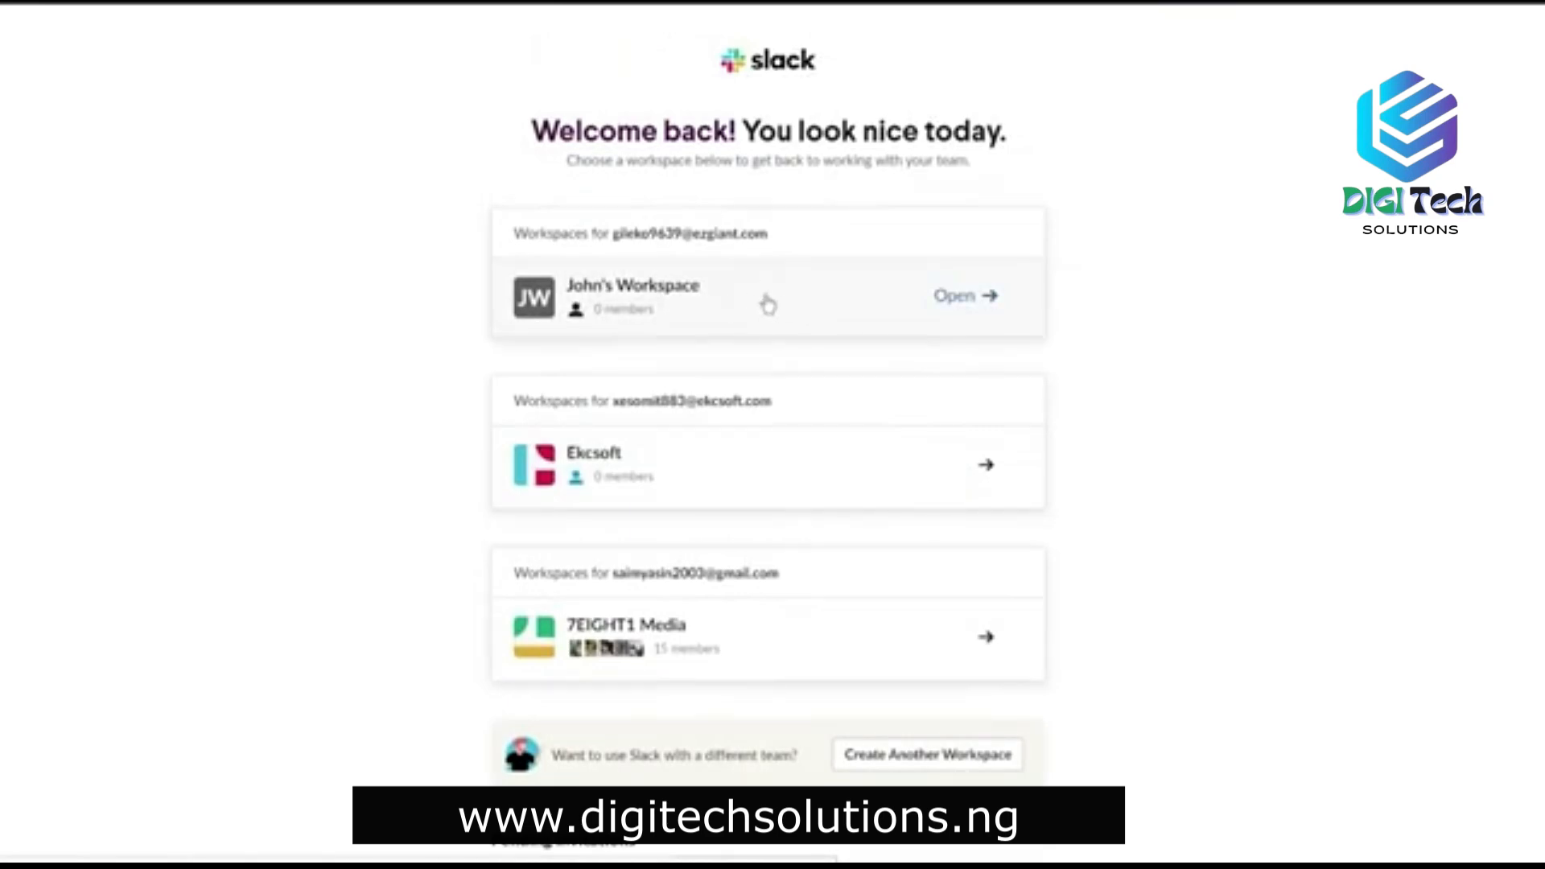
# Open John's Workspace in the browser instead of the desktop app.
pyautogui.click(795, 303)
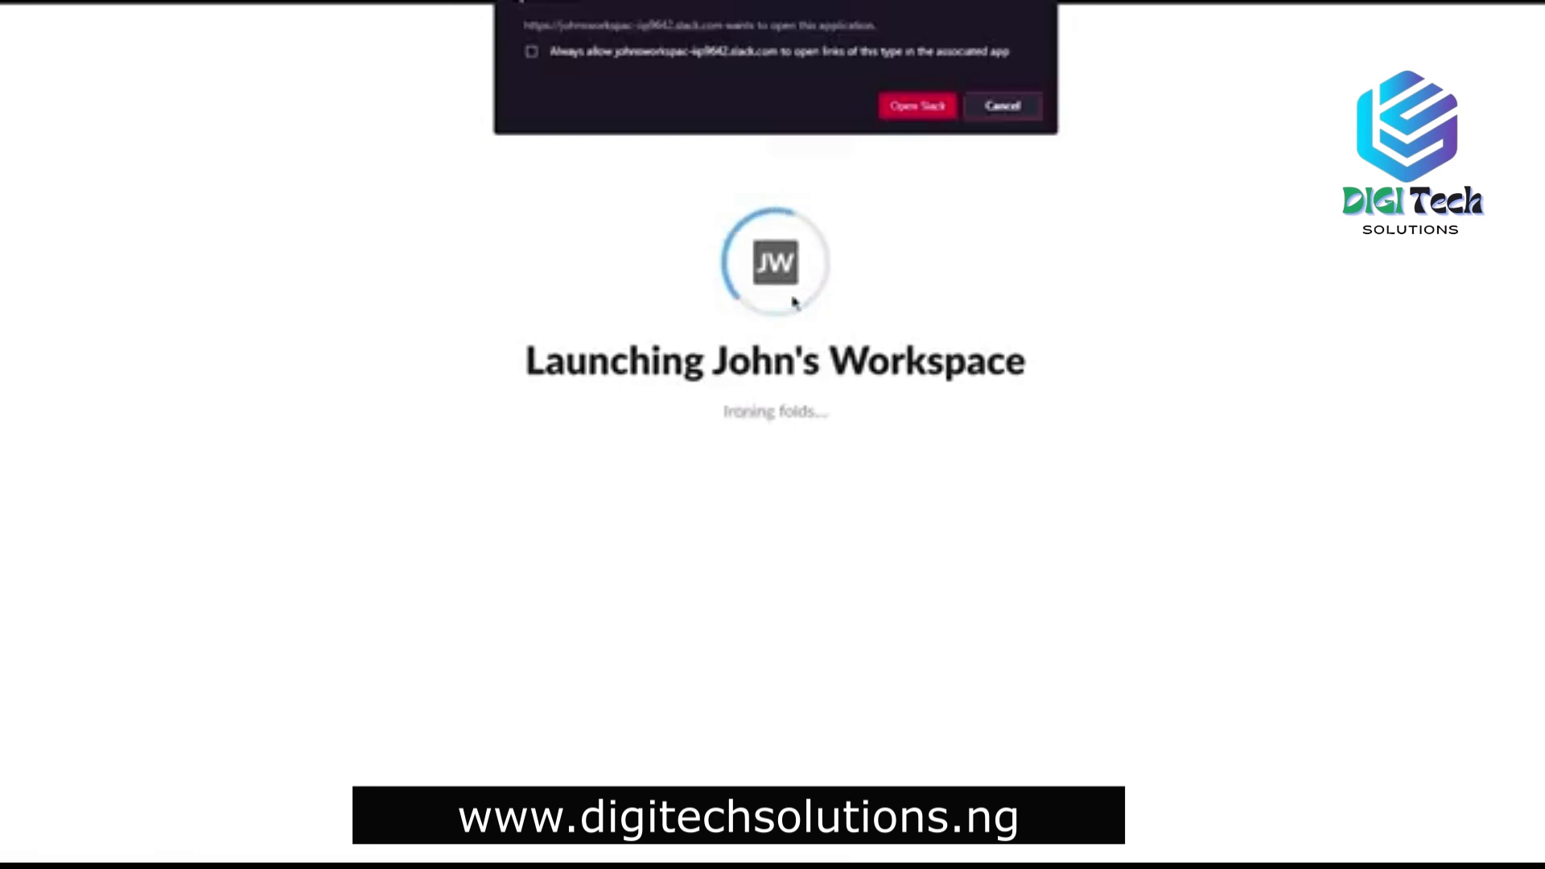
pyautogui.click(1001, 105)
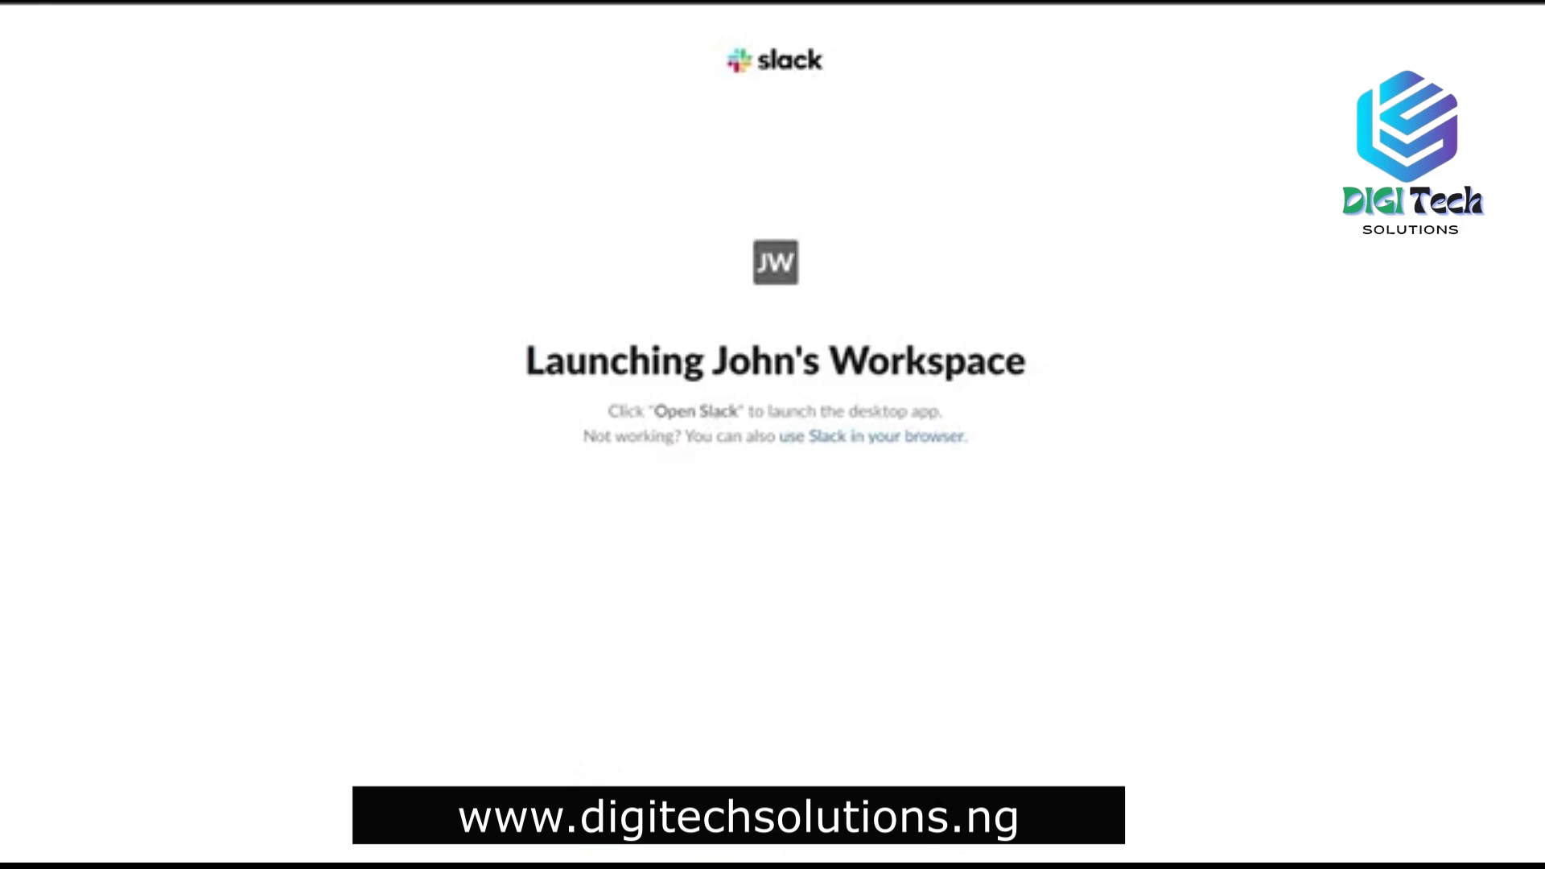
pyautogui.click(895, 441)
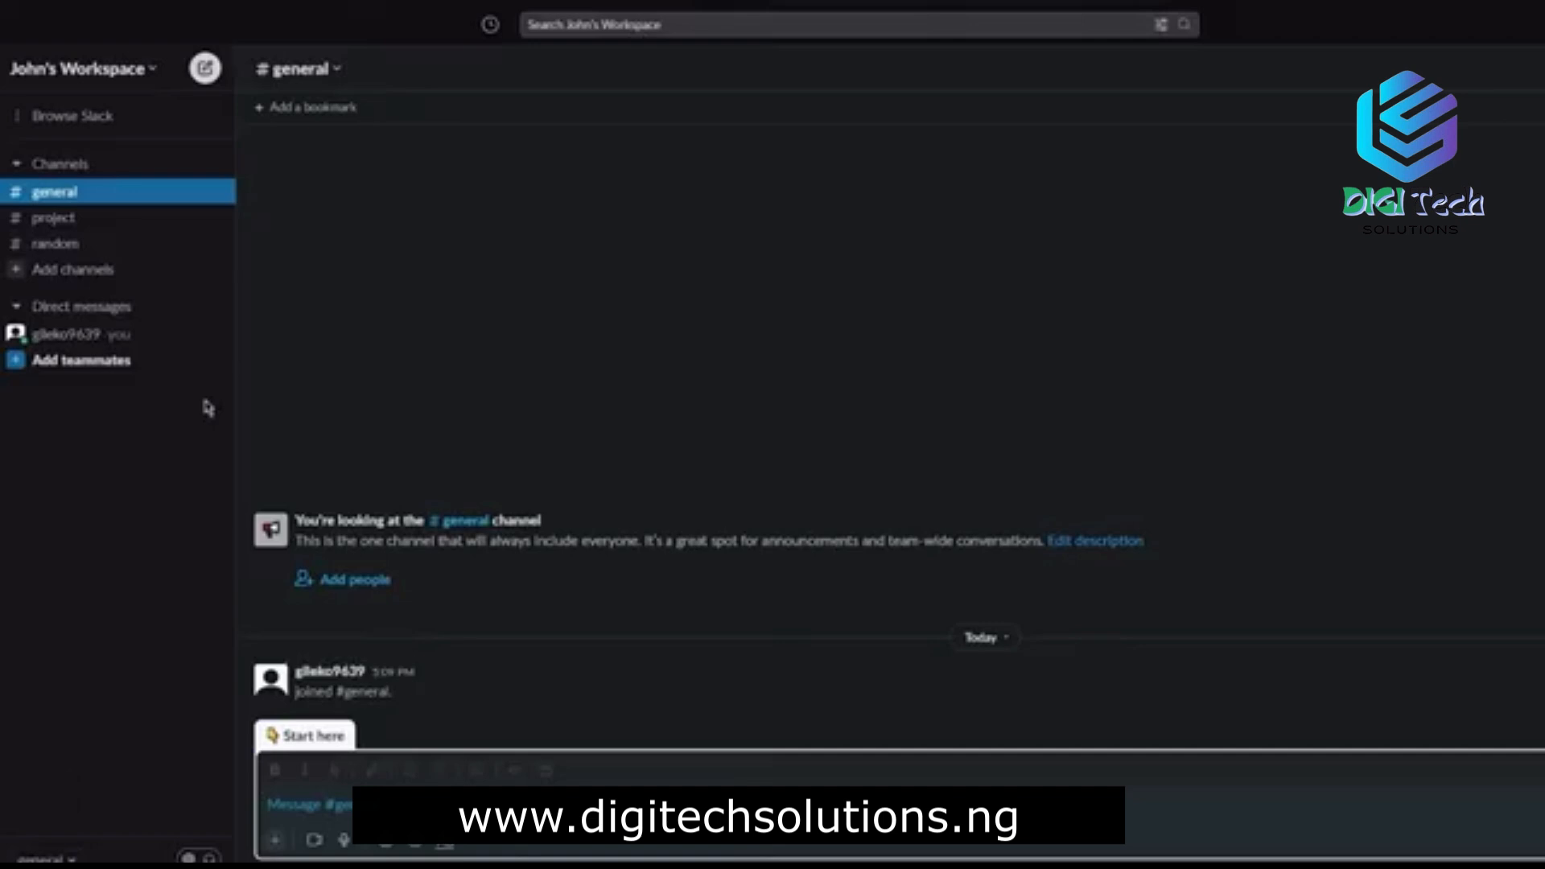
# Choose Customize John's Workspace under Settings & administration in the workspace menu.
pyautogui.click(138, 71)
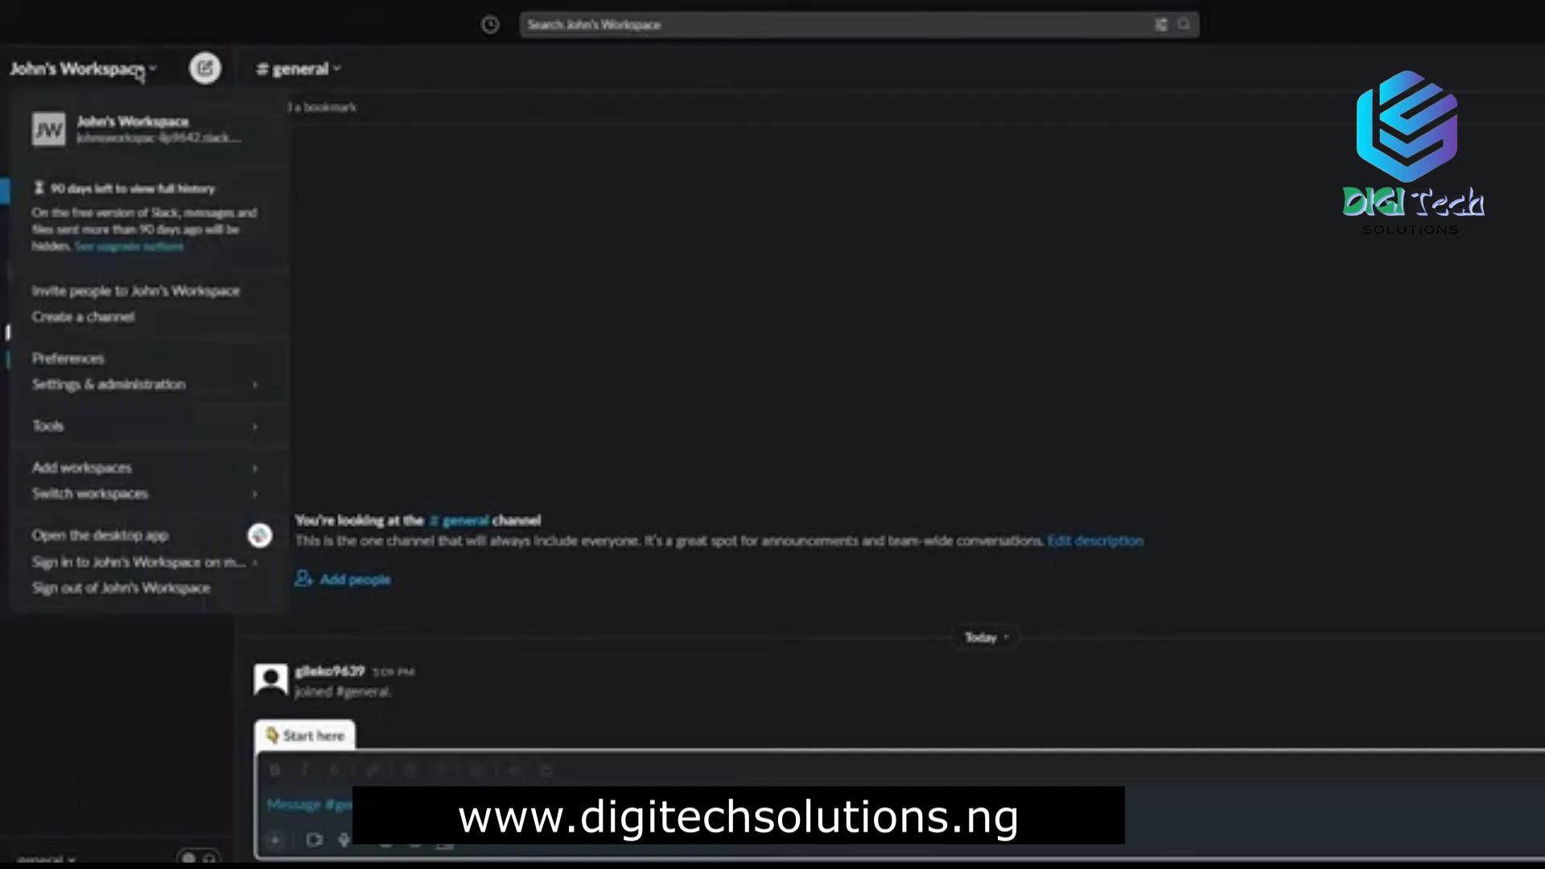
pyautogui.moveTo(162, 404)
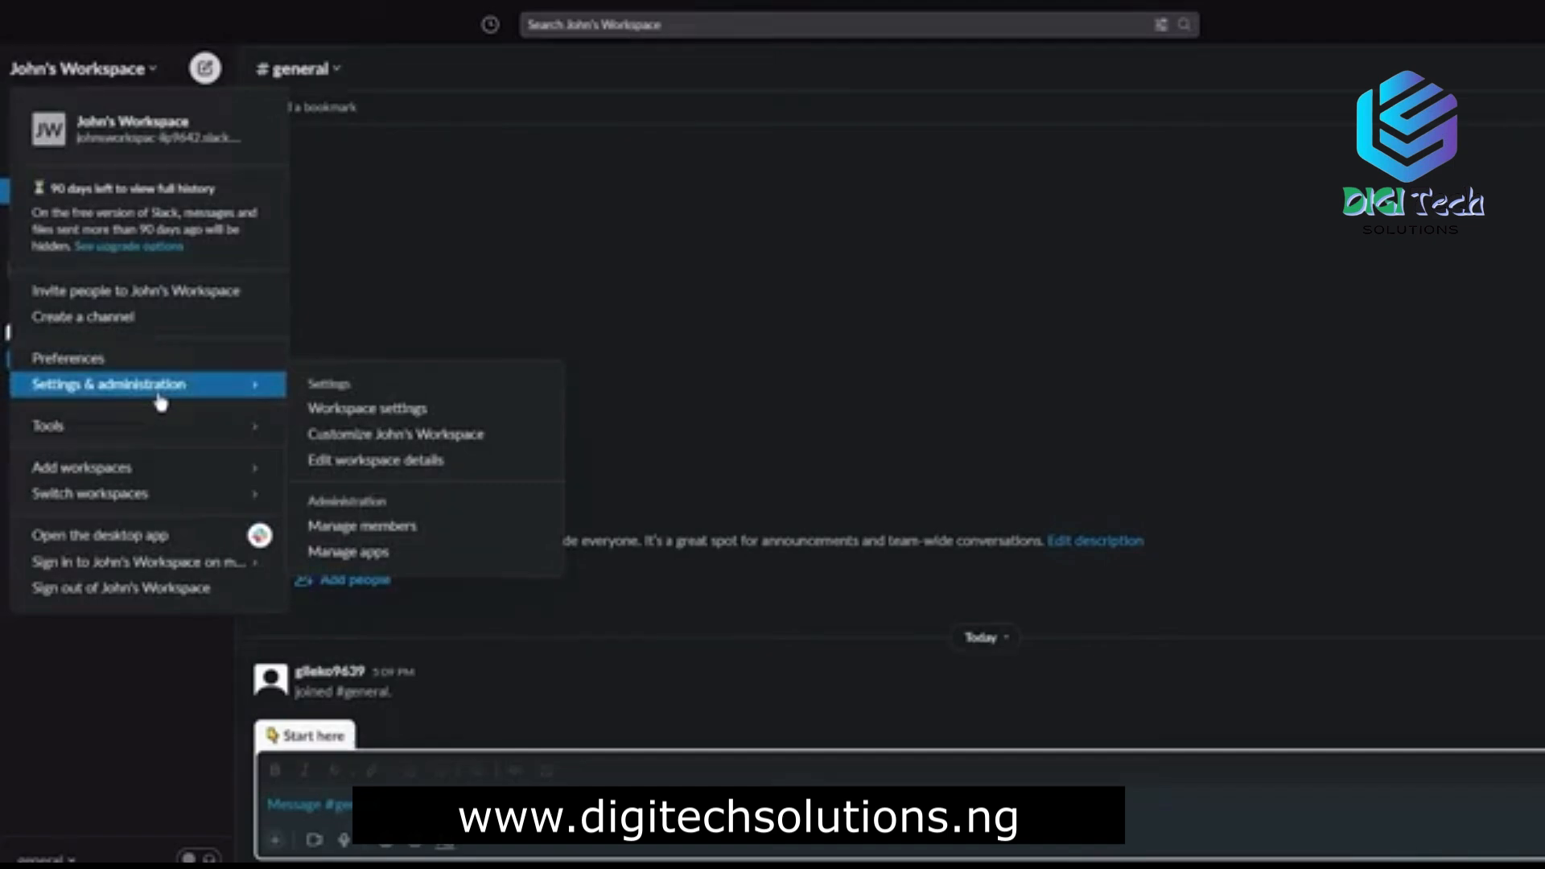
pyautogui.click(397, 439)
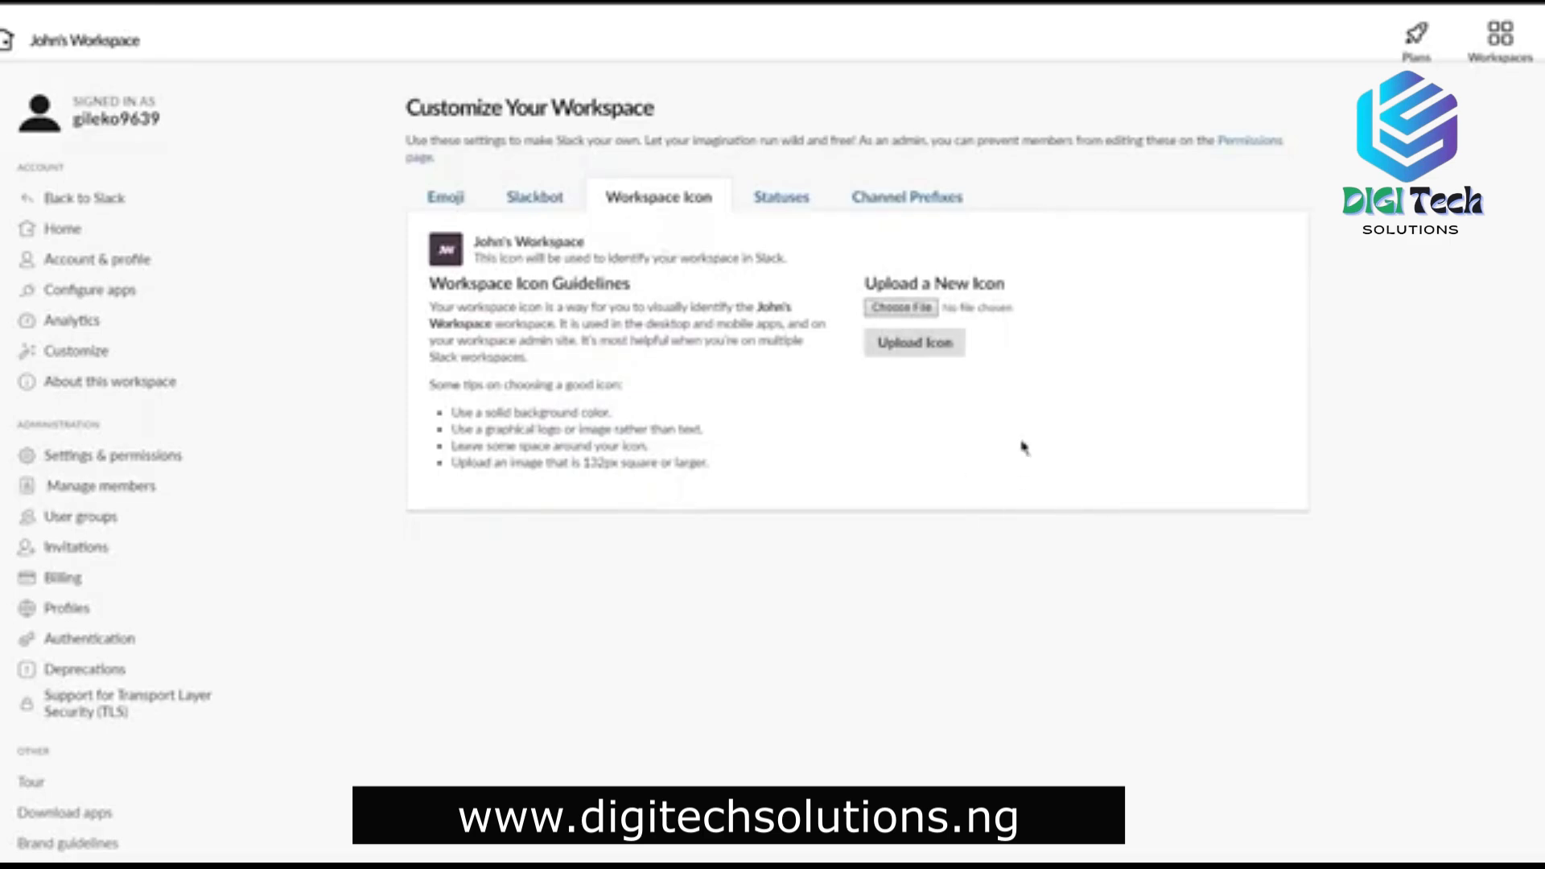
# Return to the admin Home page and look over Account Settings, Billing and Customize Slack.
pyautogui.click(901, 308)
pyautogui.click(57, 230)
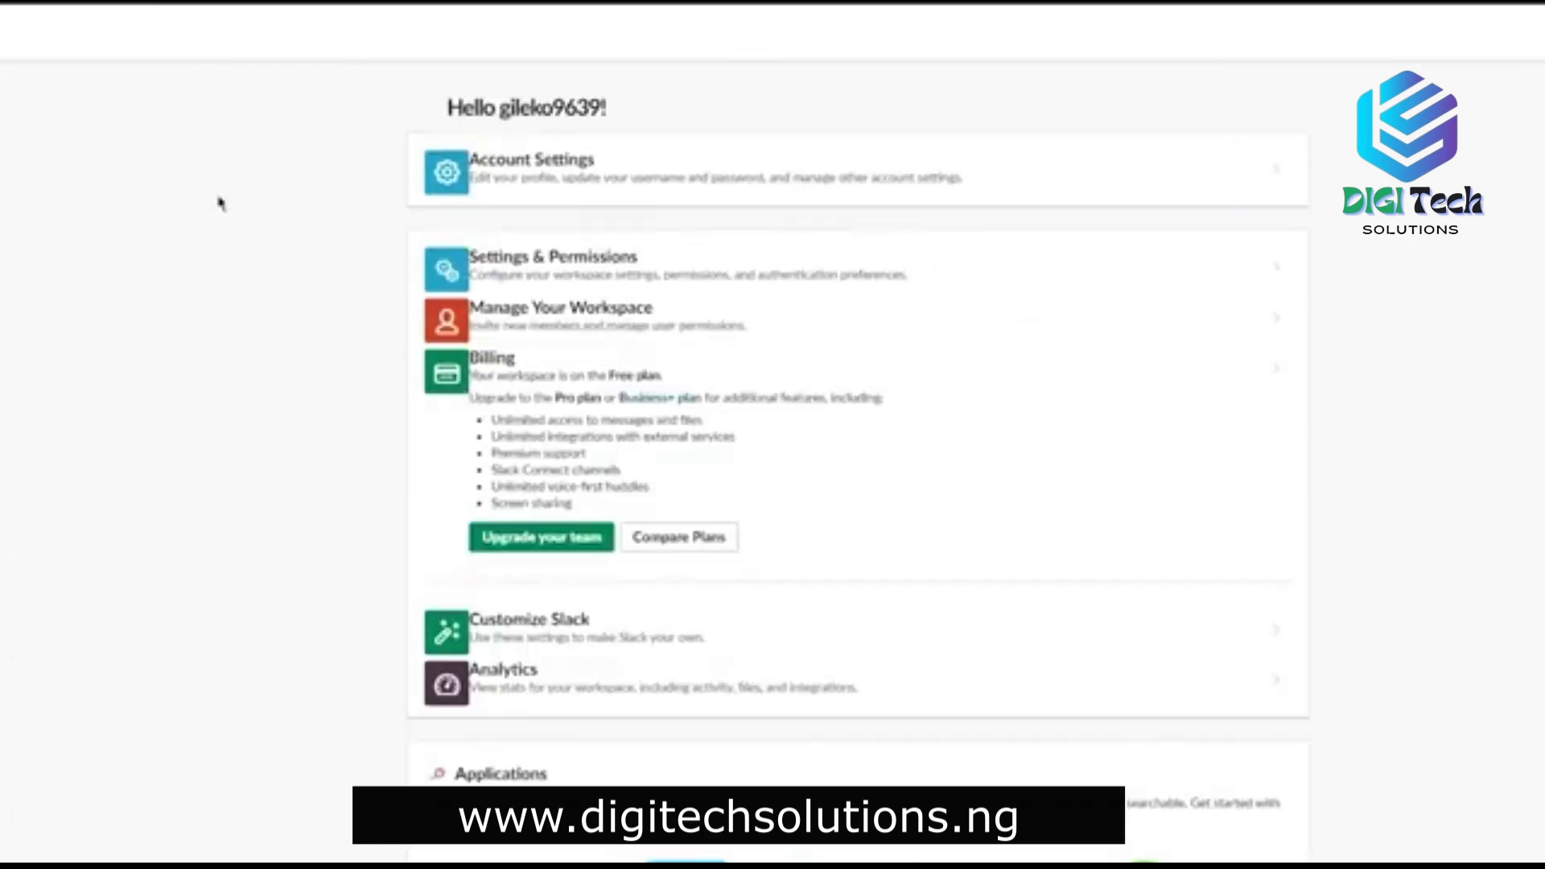
pyautogui.scroll(-4, 274, 299)
pyautogui.scroll(4, 273, 300)
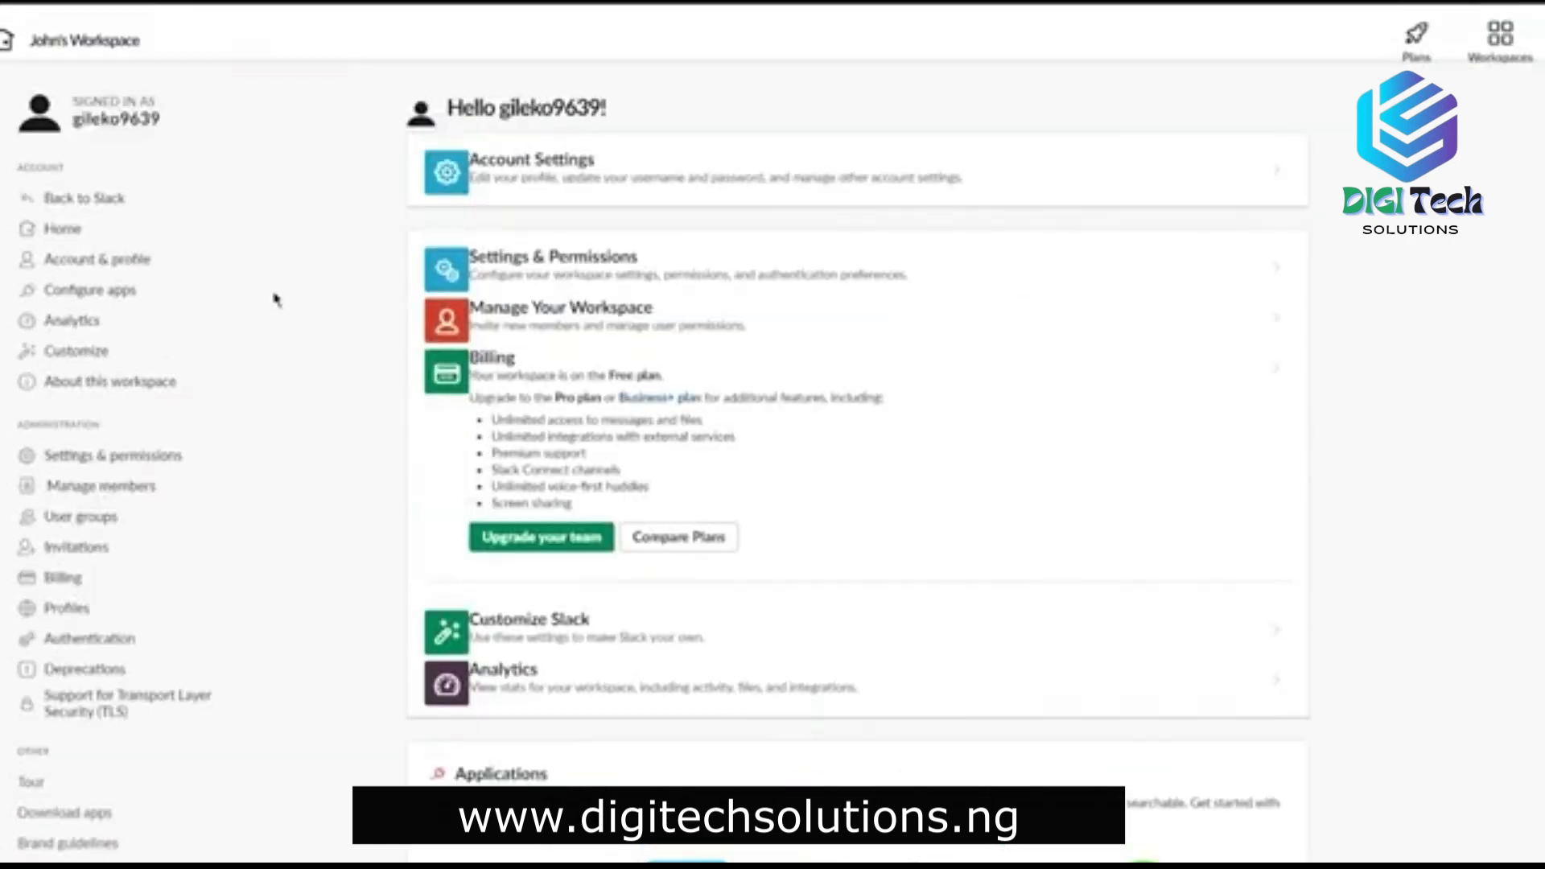
pyautogui.scroll(-1, 275, 299)
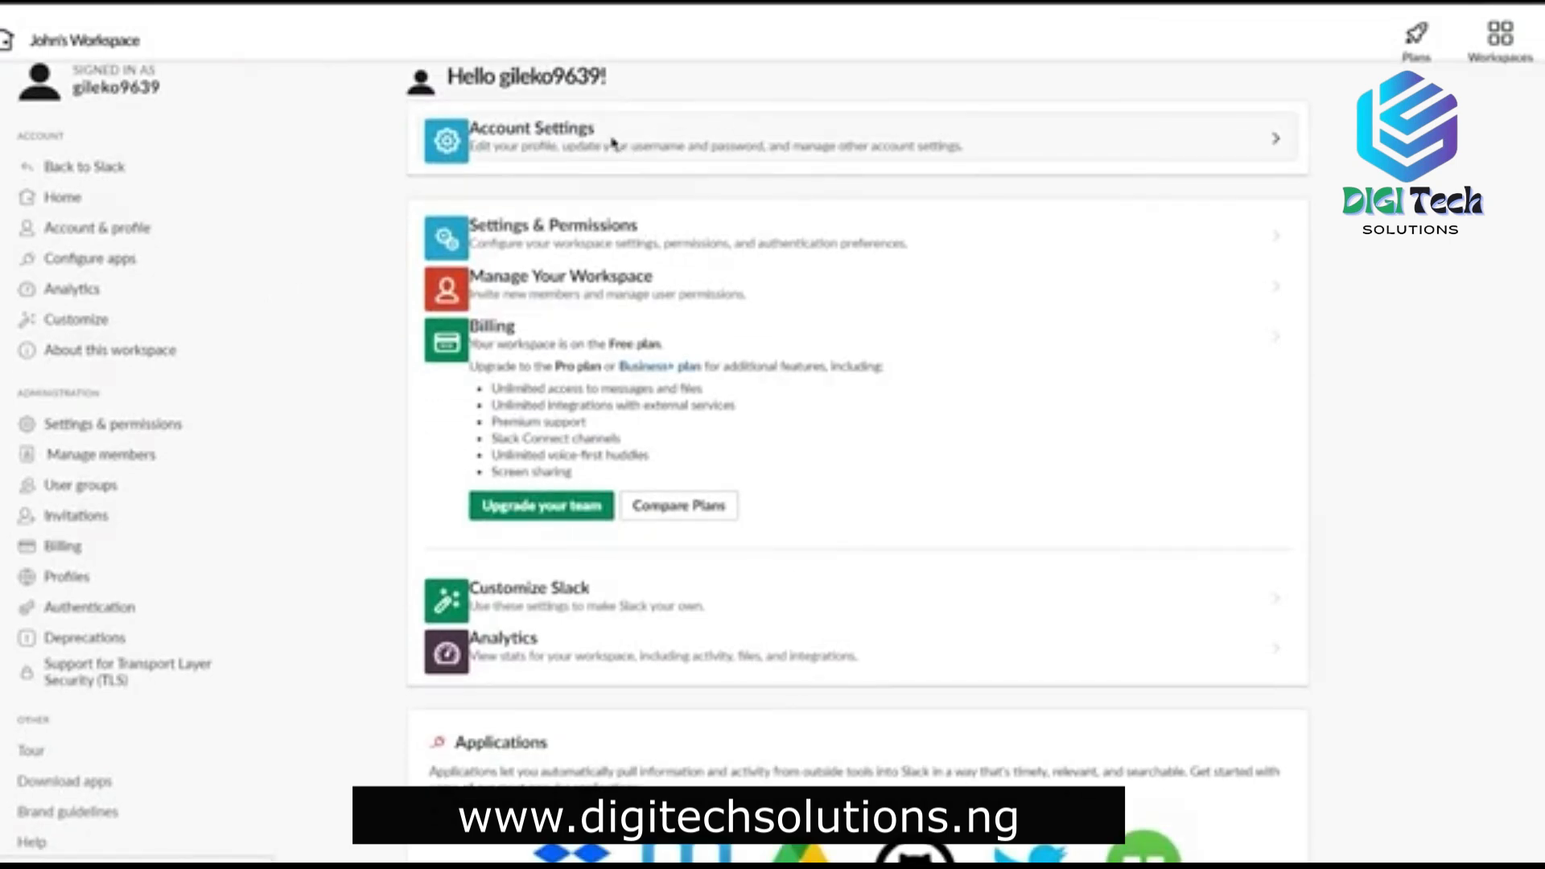
# Open Account Settings, expand the Username field, then switch to the Notifications settings.
pyautogui.click(611, 143)
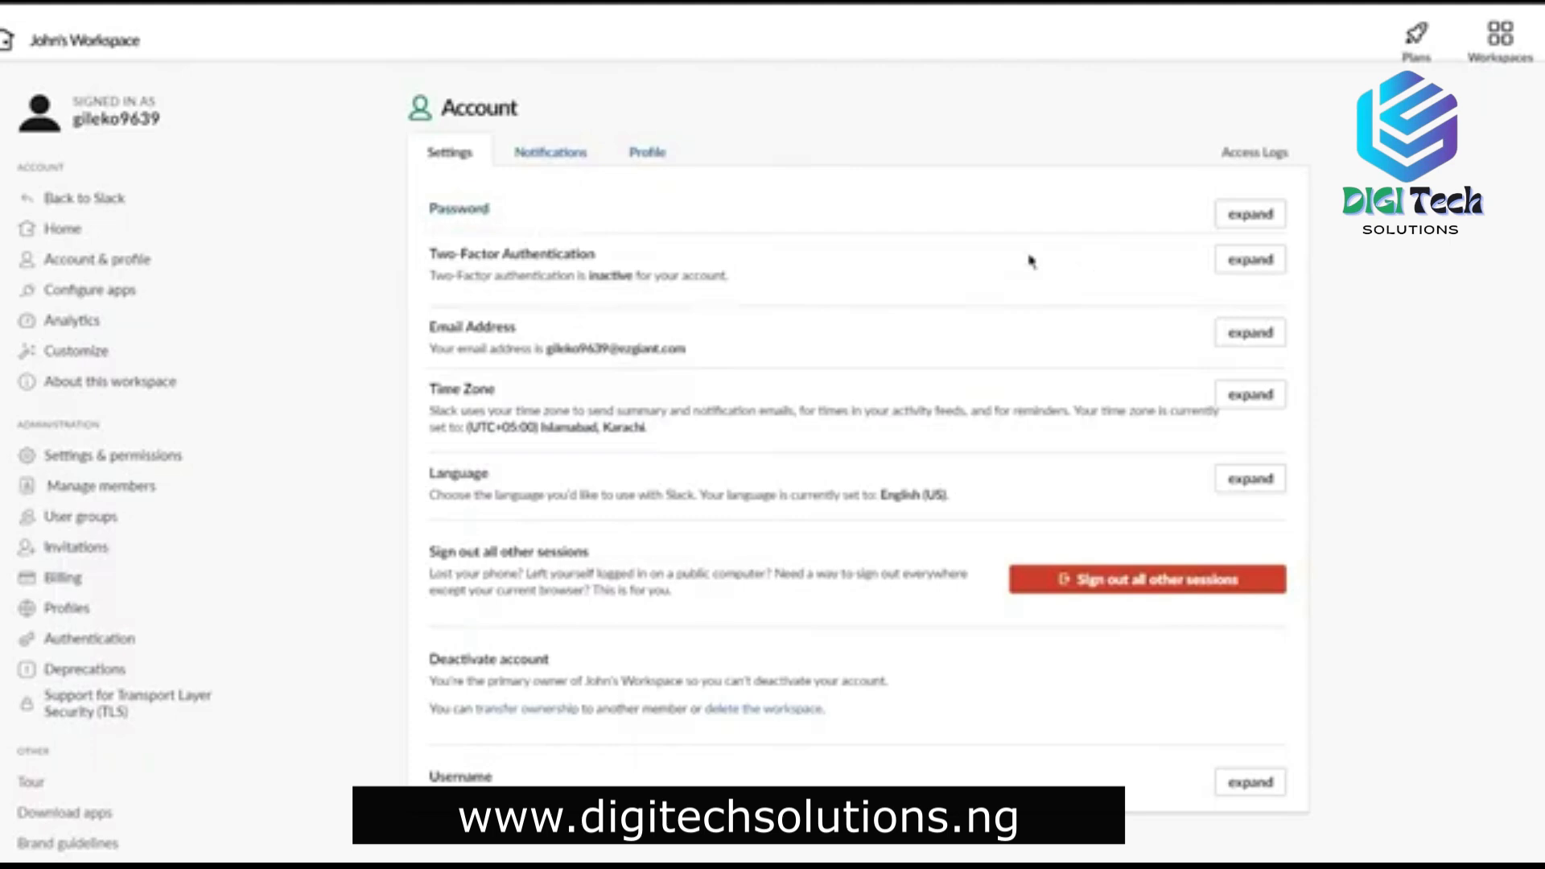
pyautogui.scroll(-1, 621, 259)
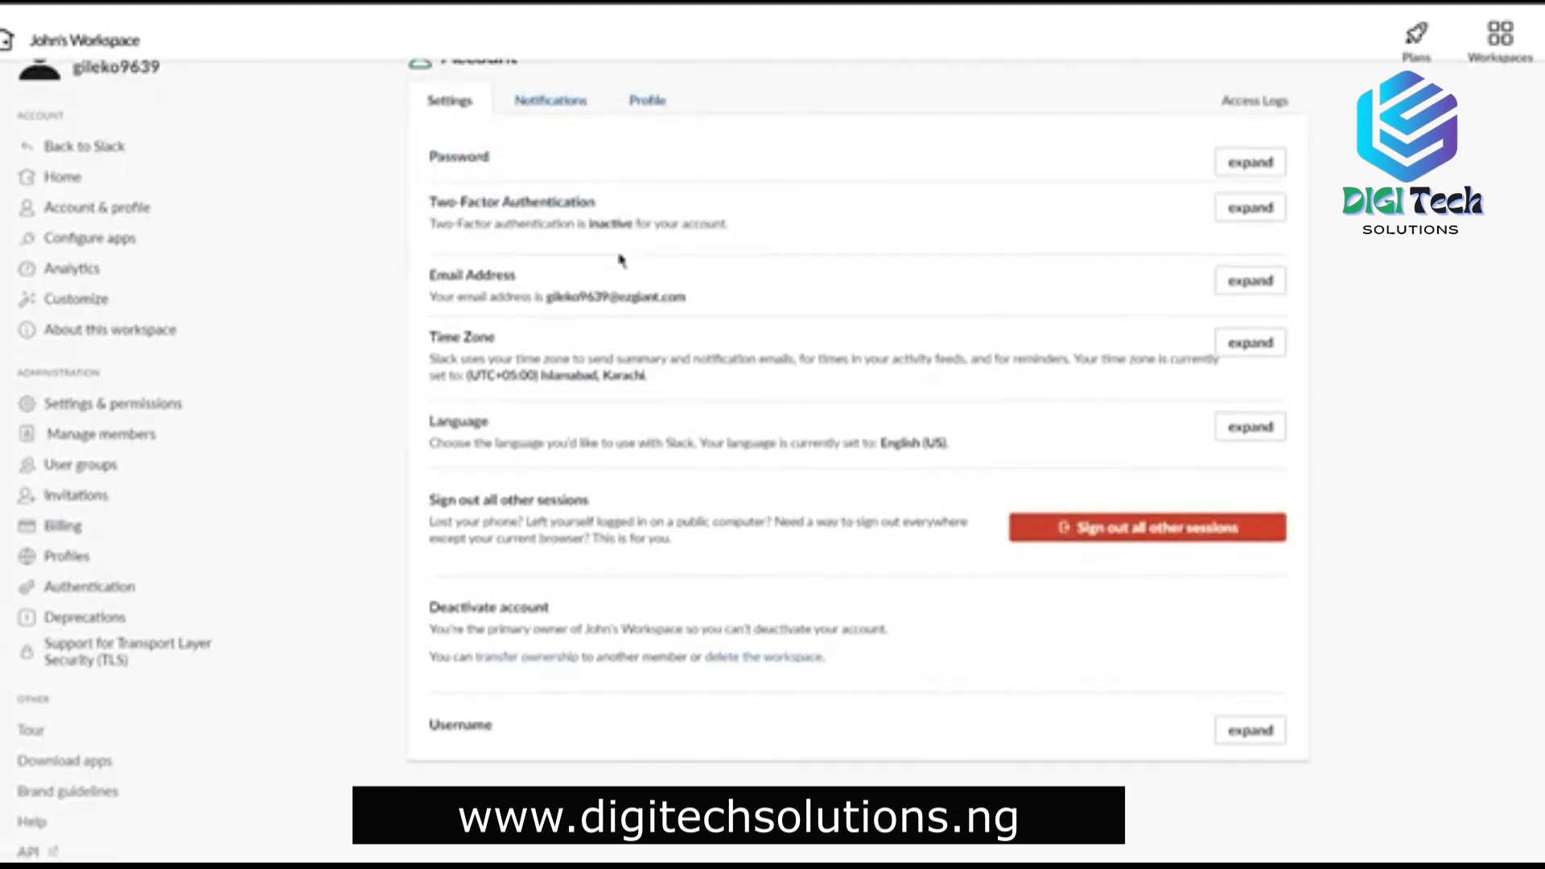
pyautogui.scroll(-3, 497, 295)
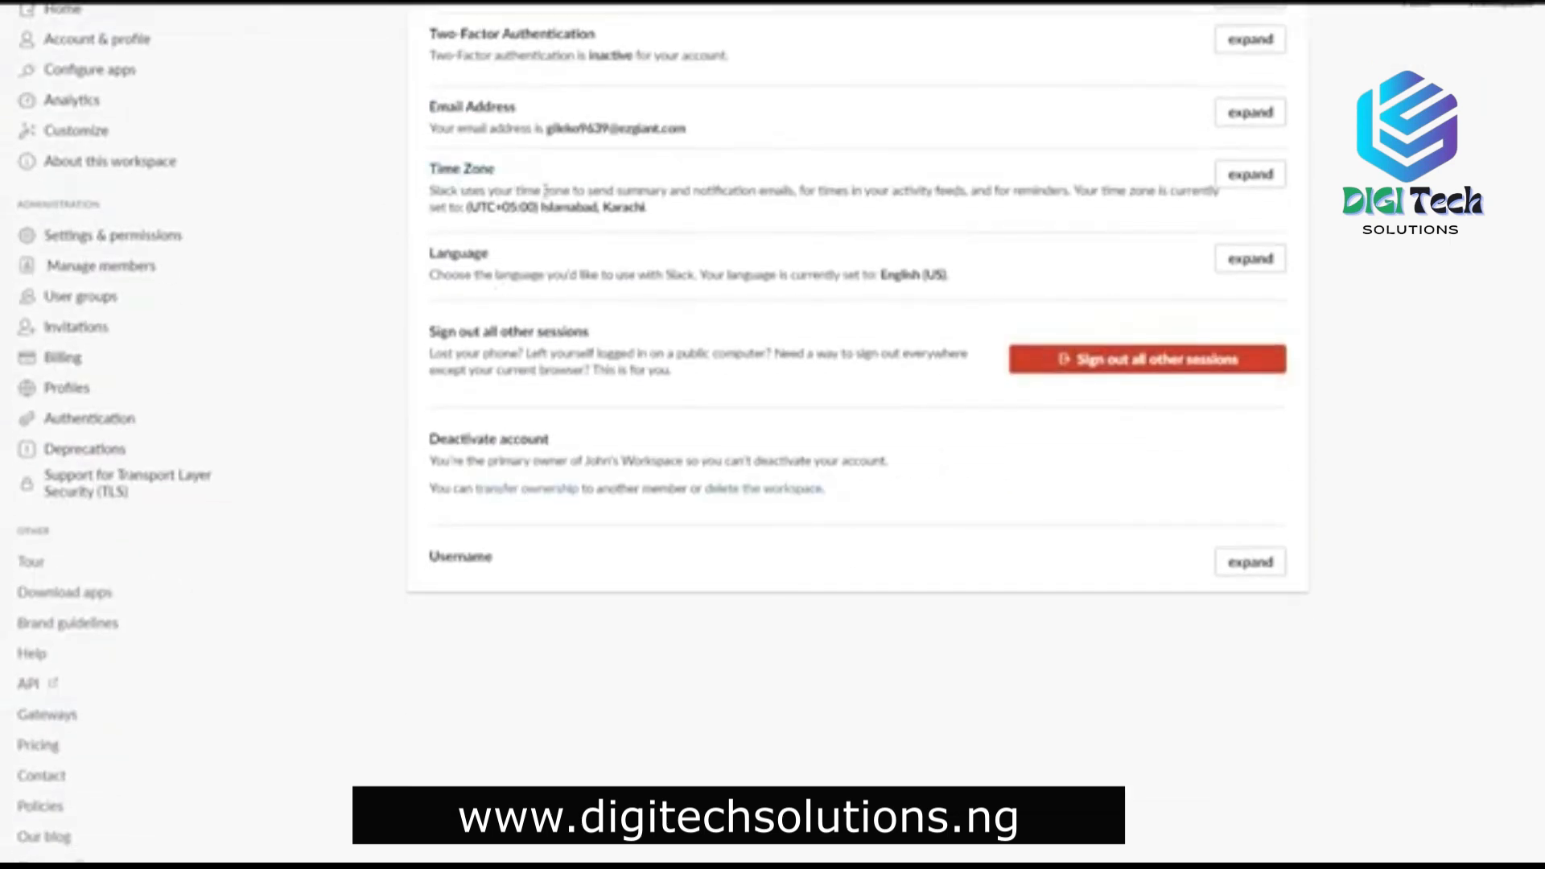
pyautogui.scroll(-1, 498, 208)
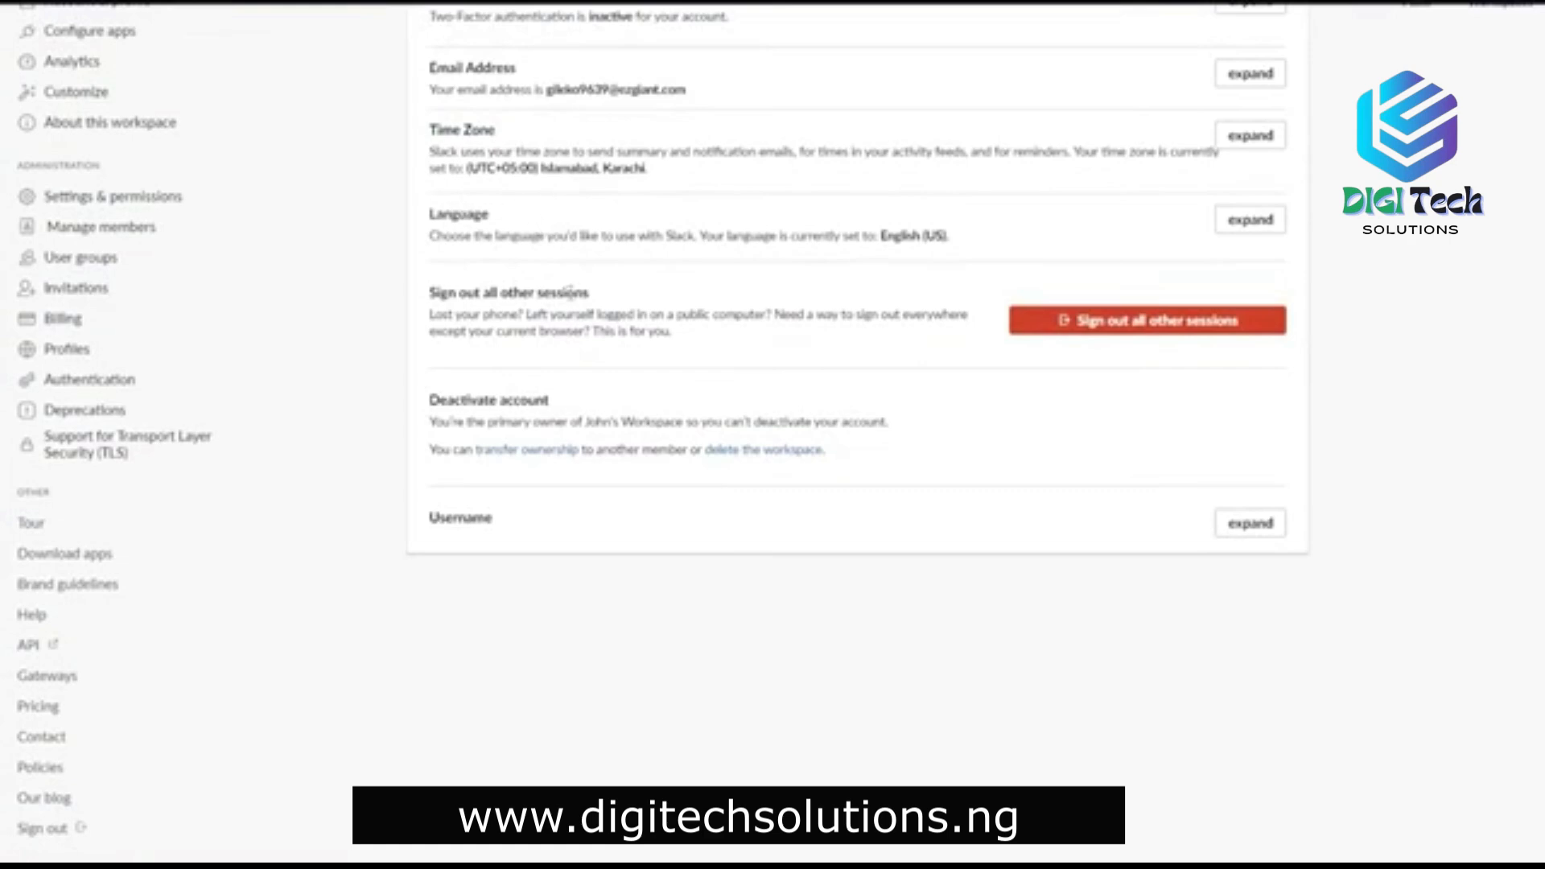
pyautogui.scroll(-1, 667, 325)
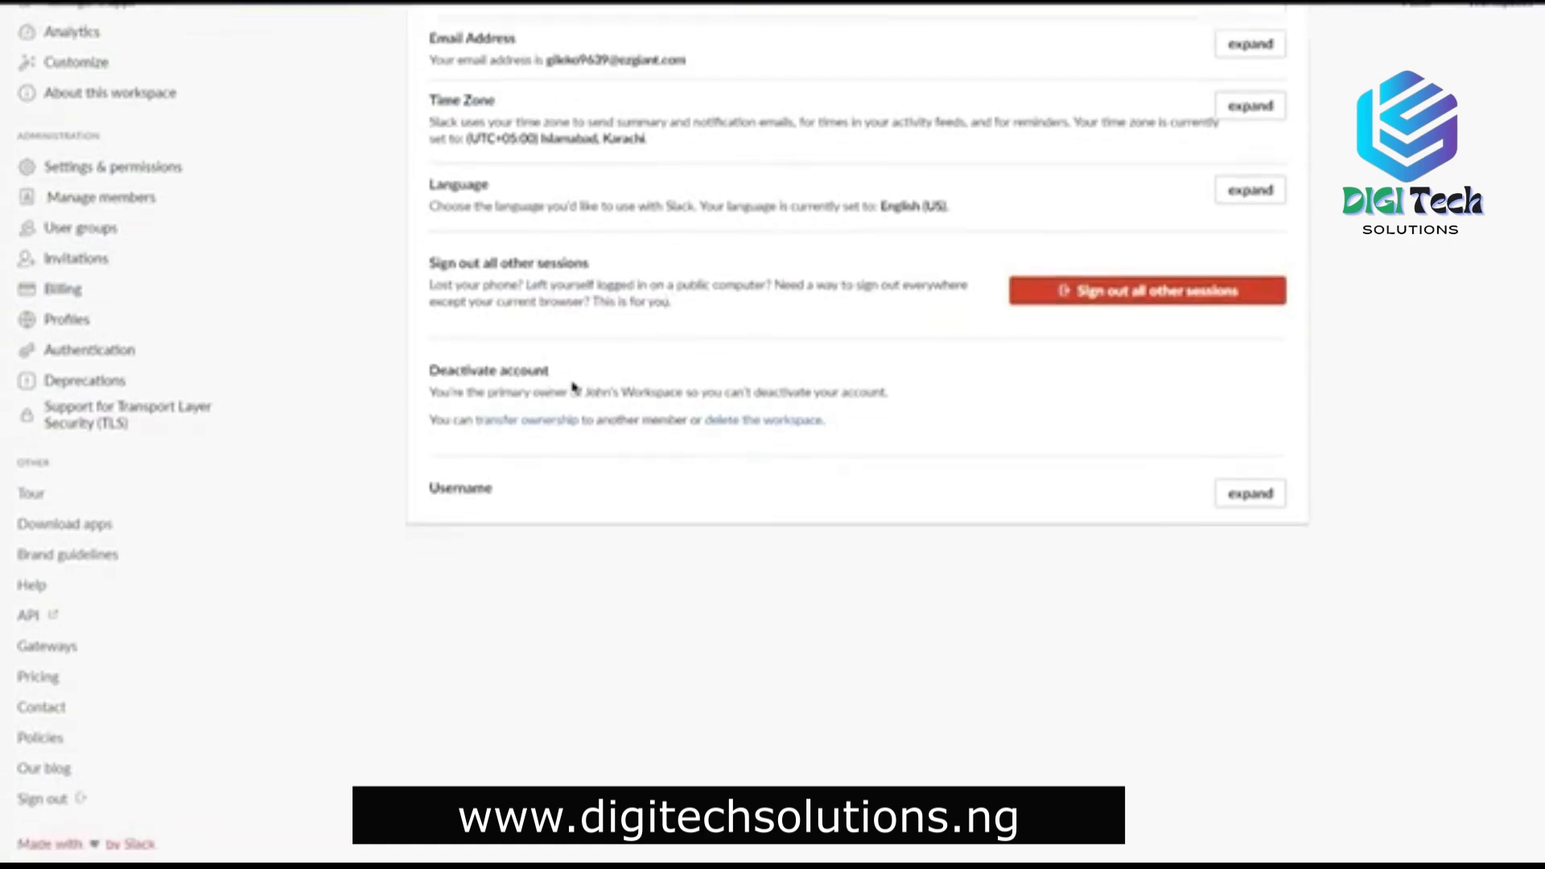
pyautogui.scroll(5, 626, 387)
pyautogui.scroll(-5, 610, 569)
pyautogui.click(1251, 501)
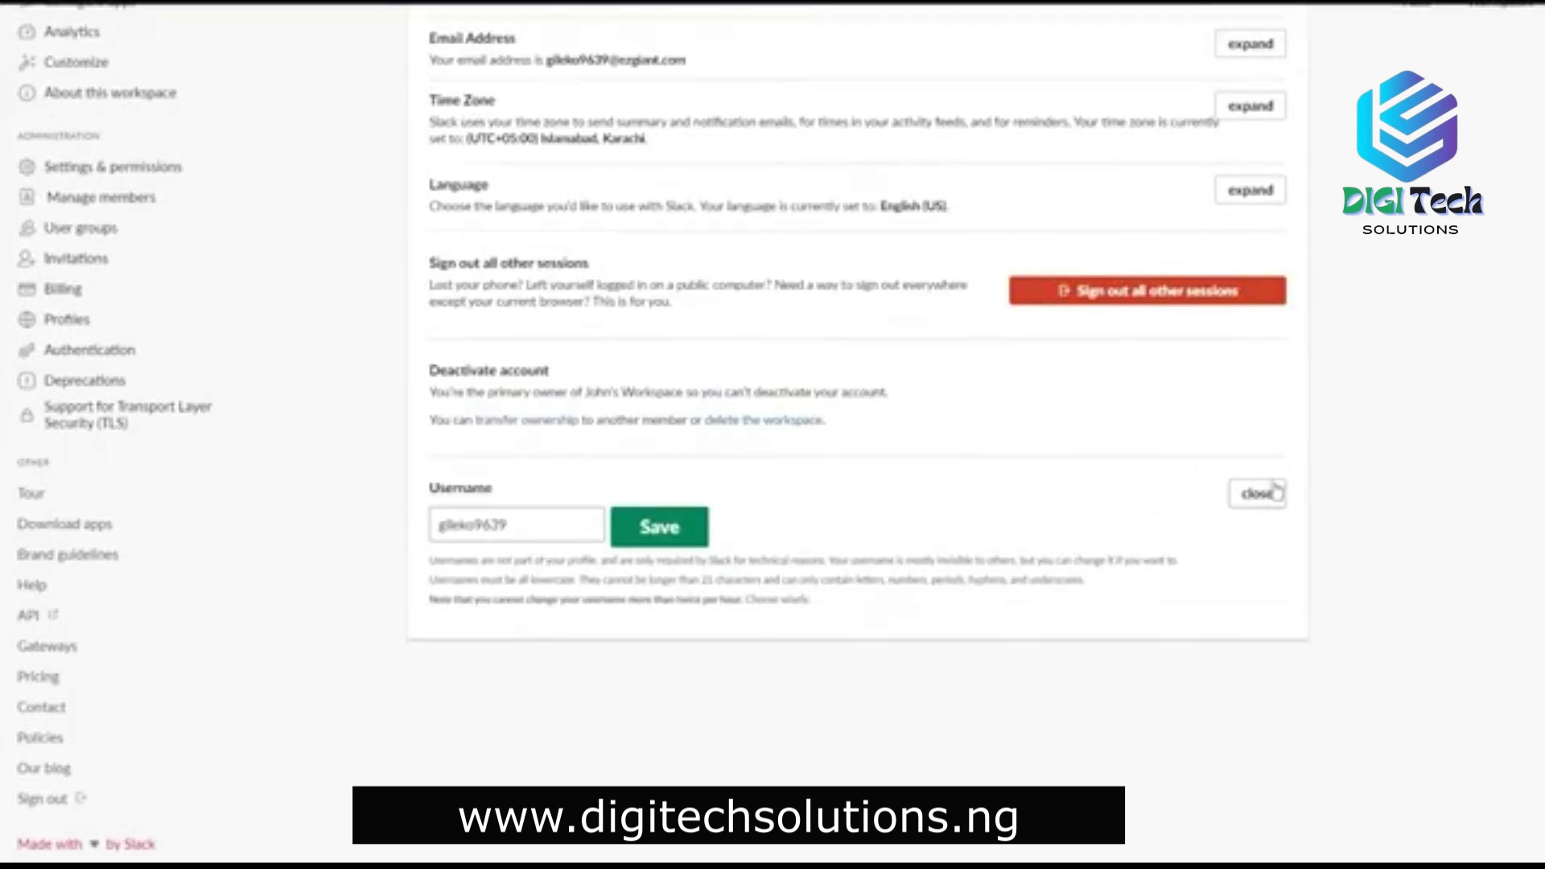
pyautogui.scroll(5, 583, 507)
pyautogui.click(556, 157)
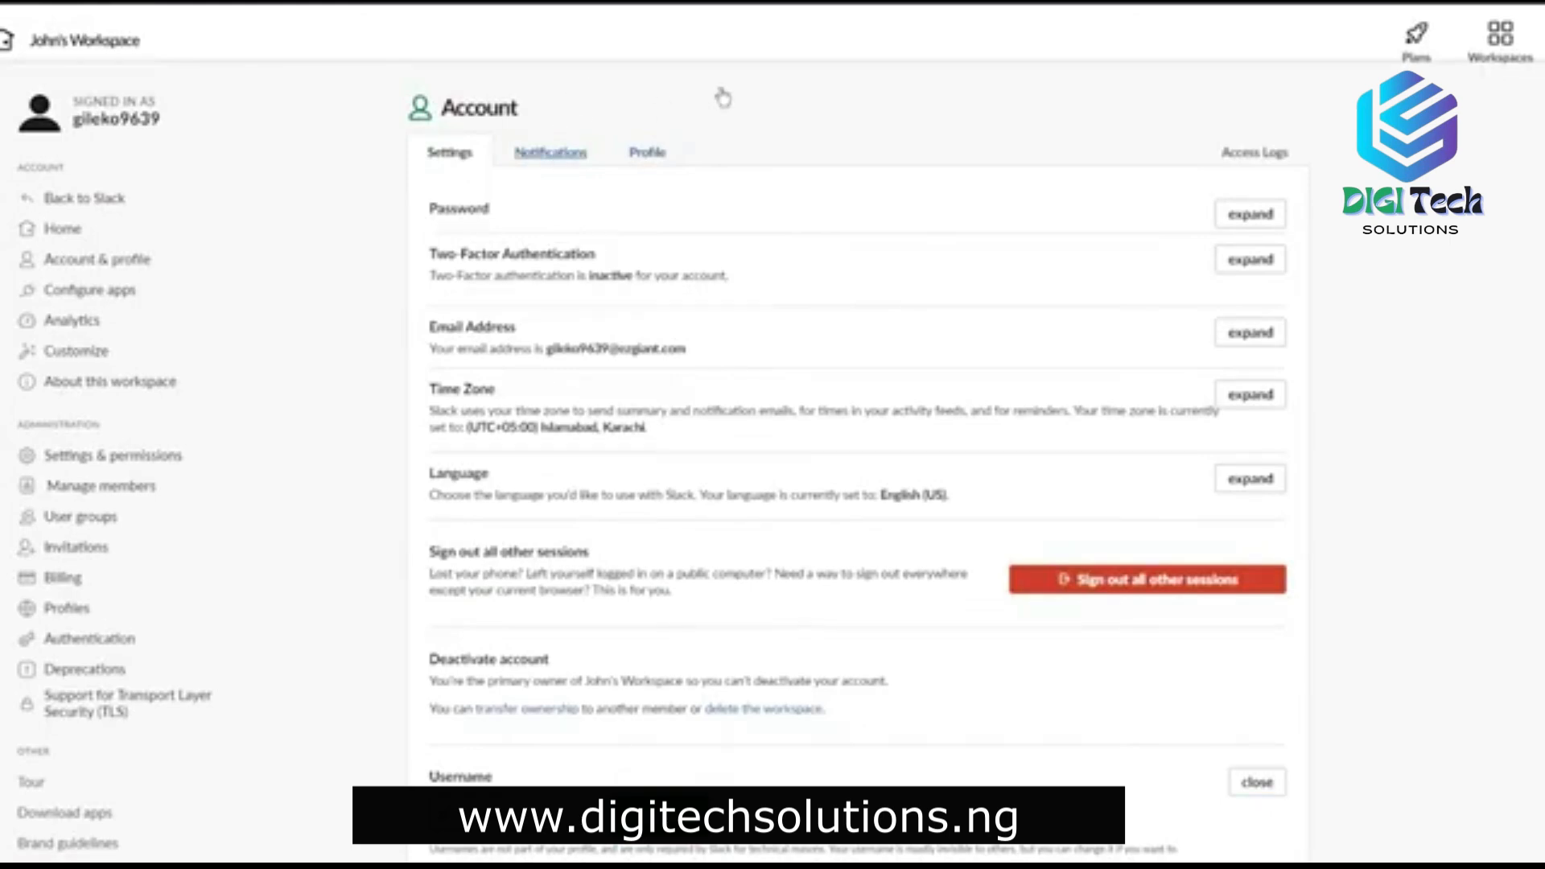
pyautogui.scroll(-3, 753, 125)
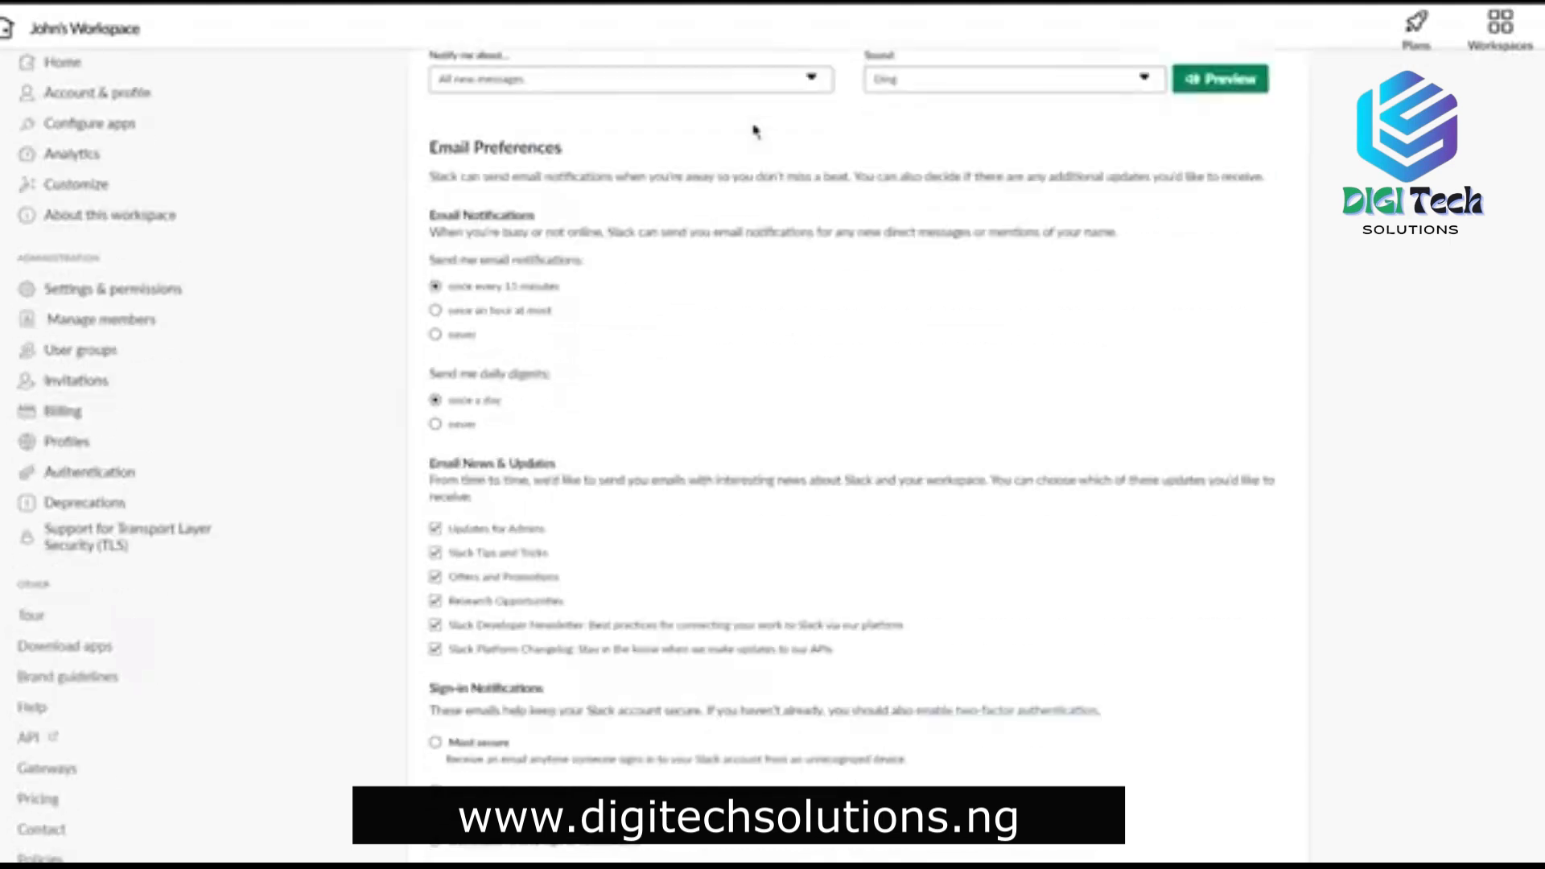
# Review the notification settings: emails every 15 minutes and a daily digest.
pyautogui.scroll(3, 753, 122)
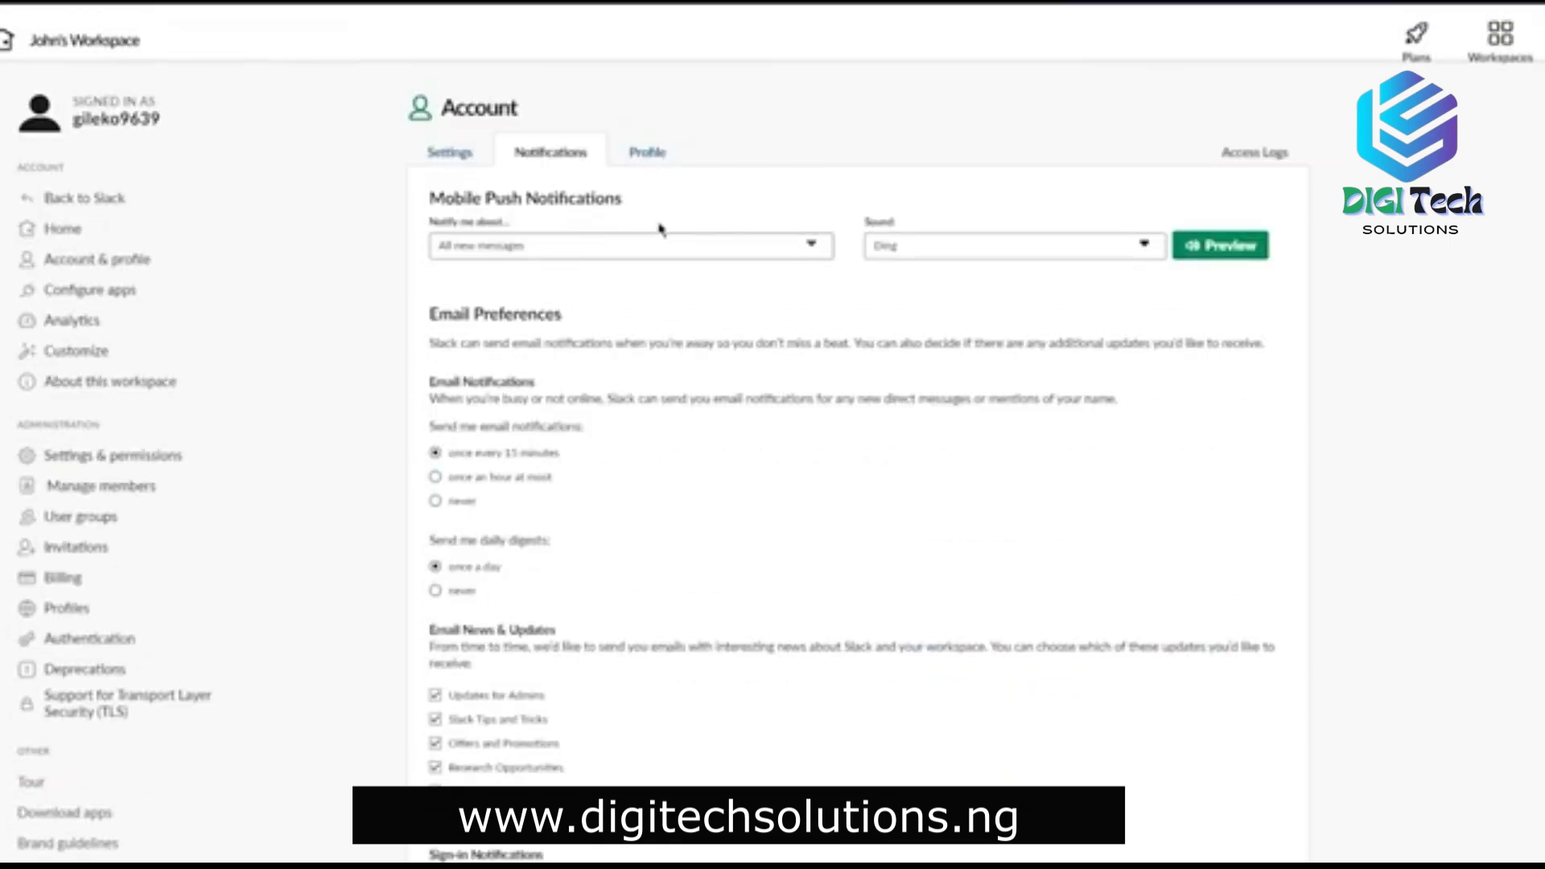
pyautogui.scroll(-3, 652, 338)
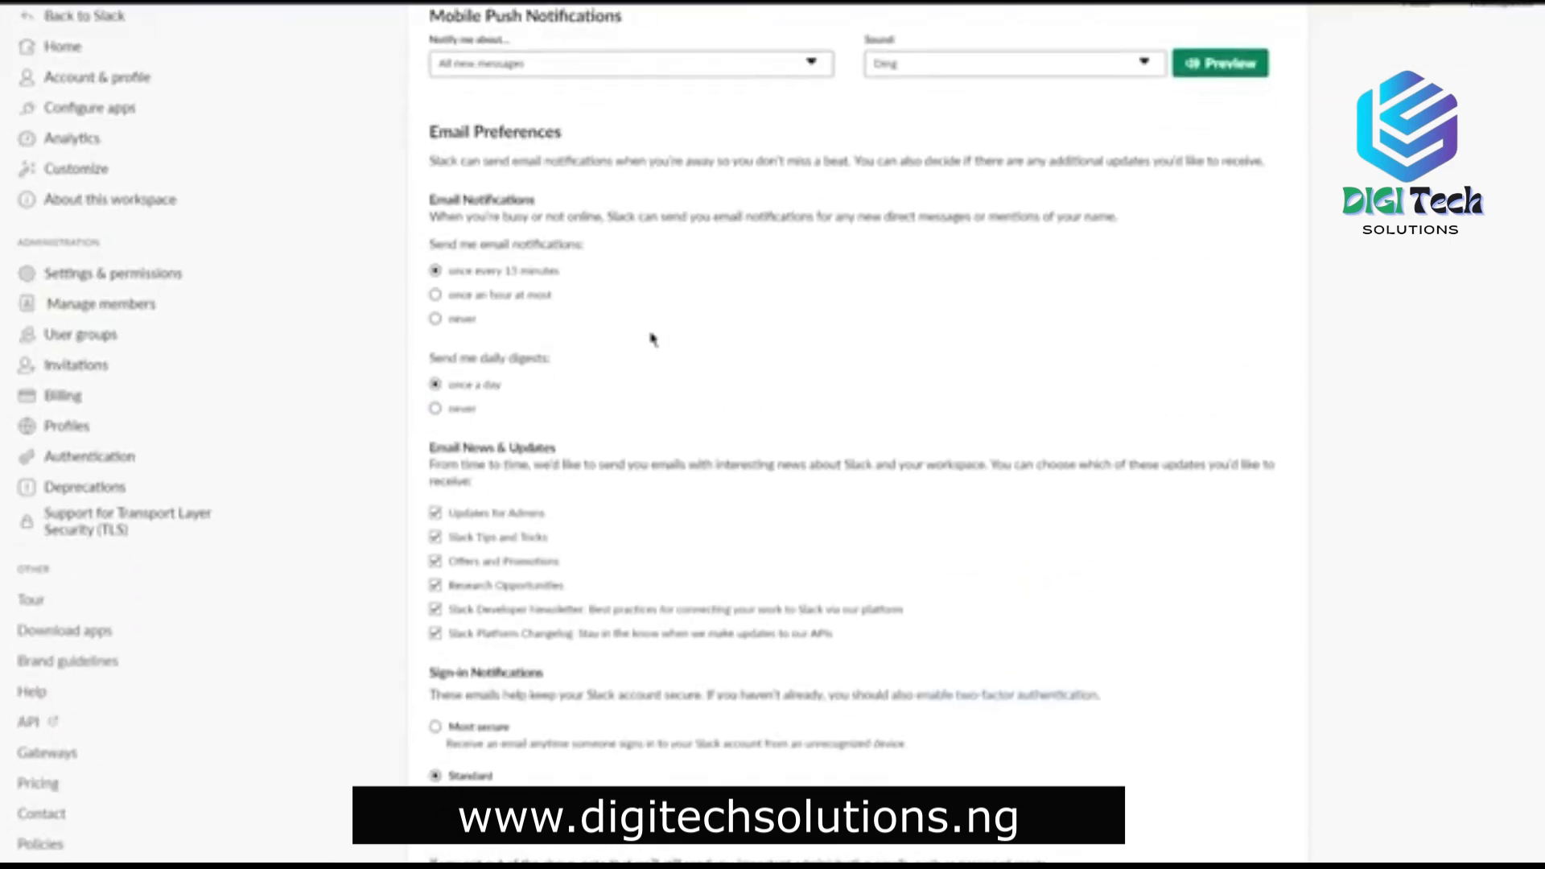
pyautogui.scroll(-2, 581, 188)
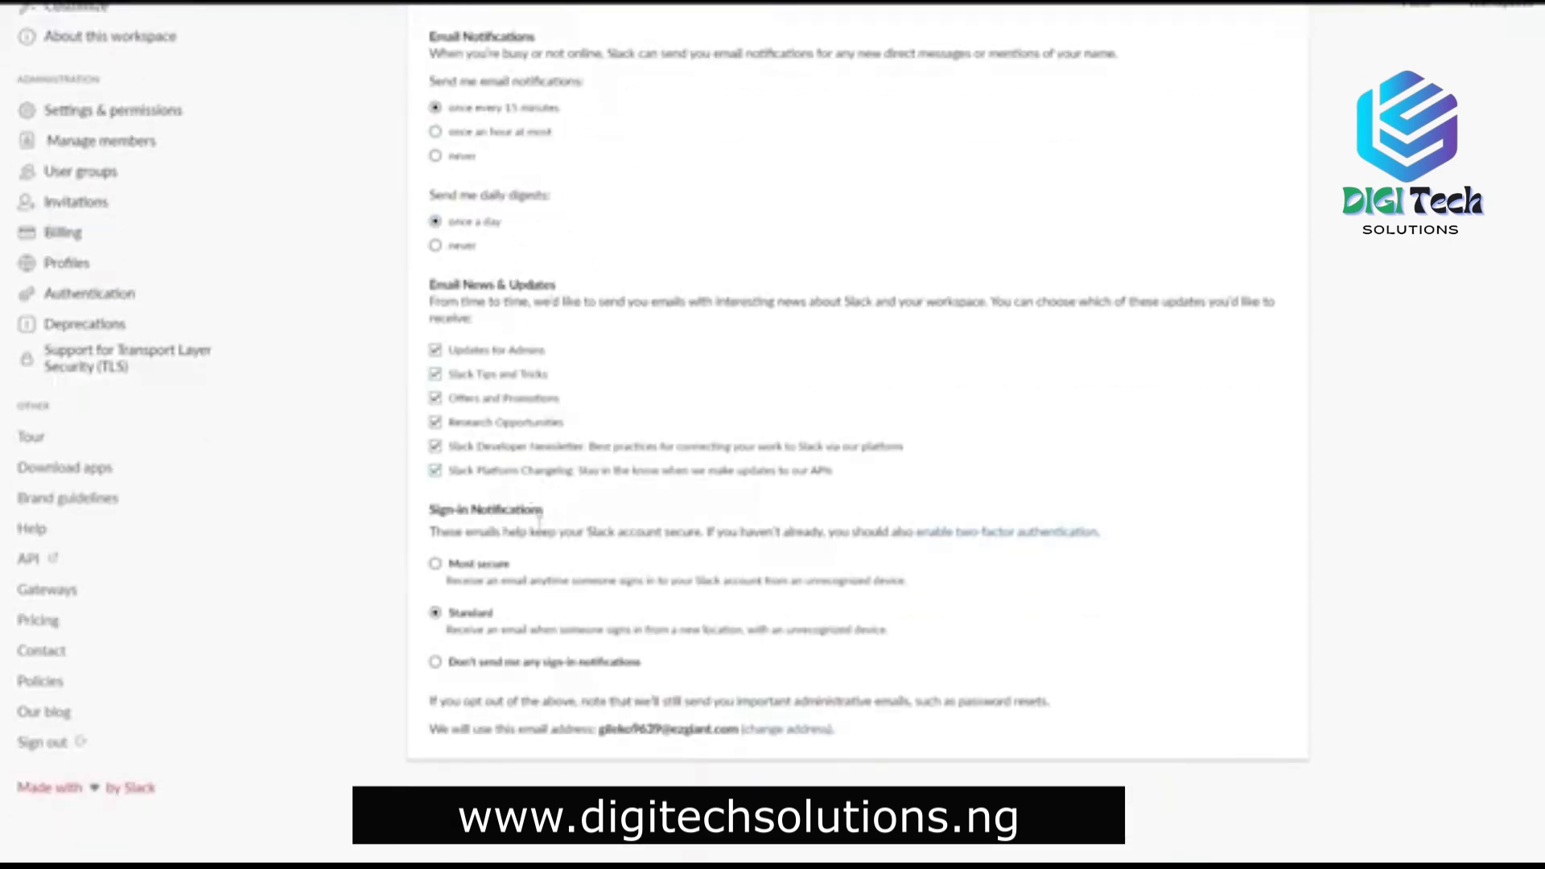
pyautogui.scroll(5, 703, 531)
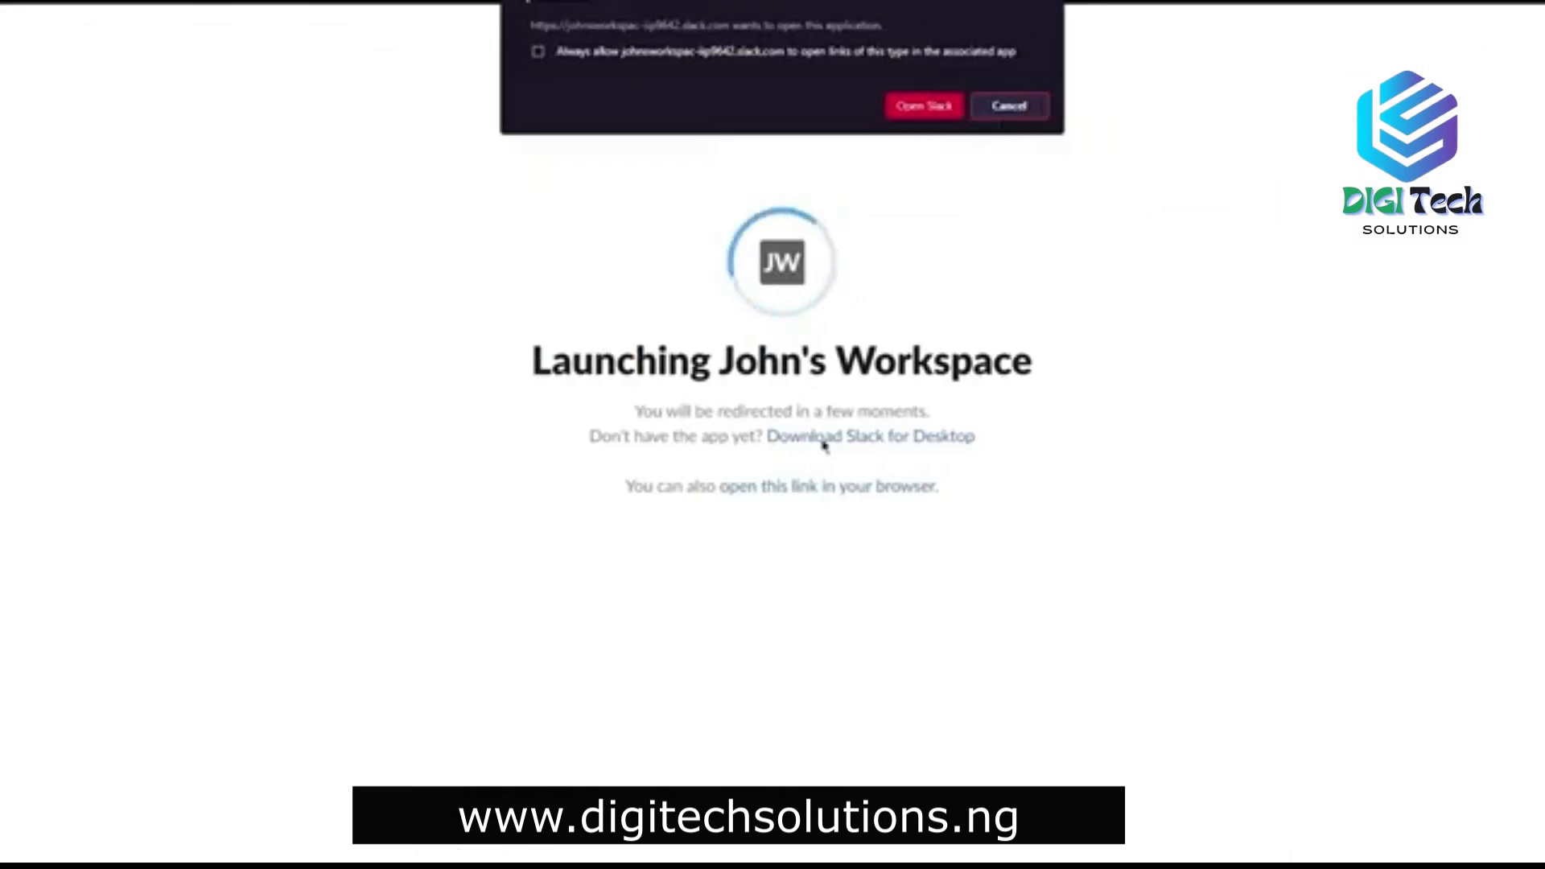
# Open the workspace in Slack and edit the profile's full name, display name and title 'Project Head'.
pyautogui.click(1002, 106)
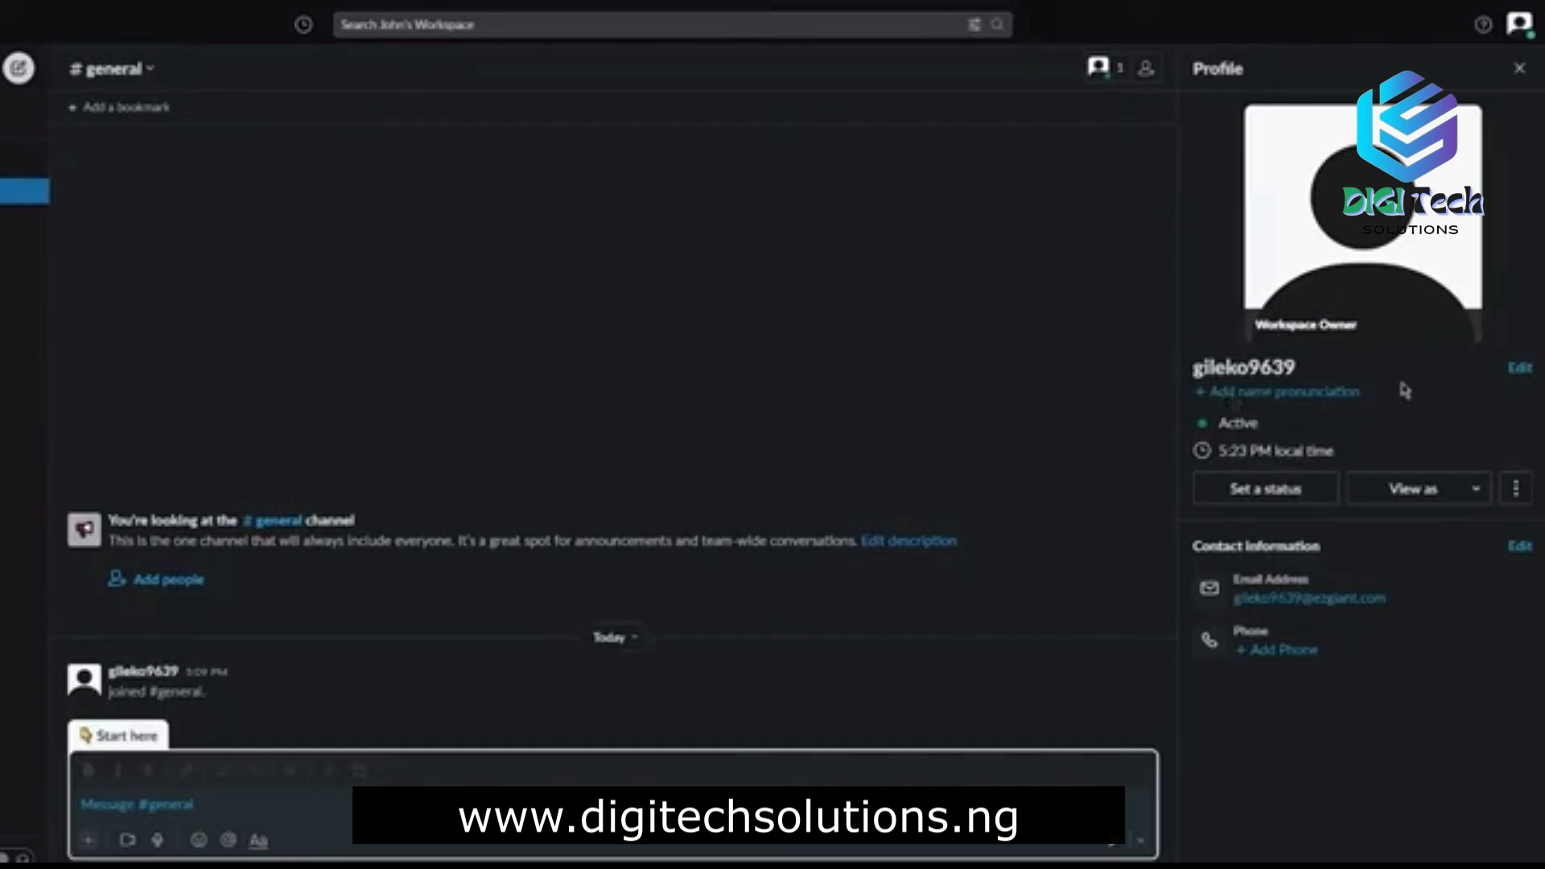
pyautogui.click(1519, 370)
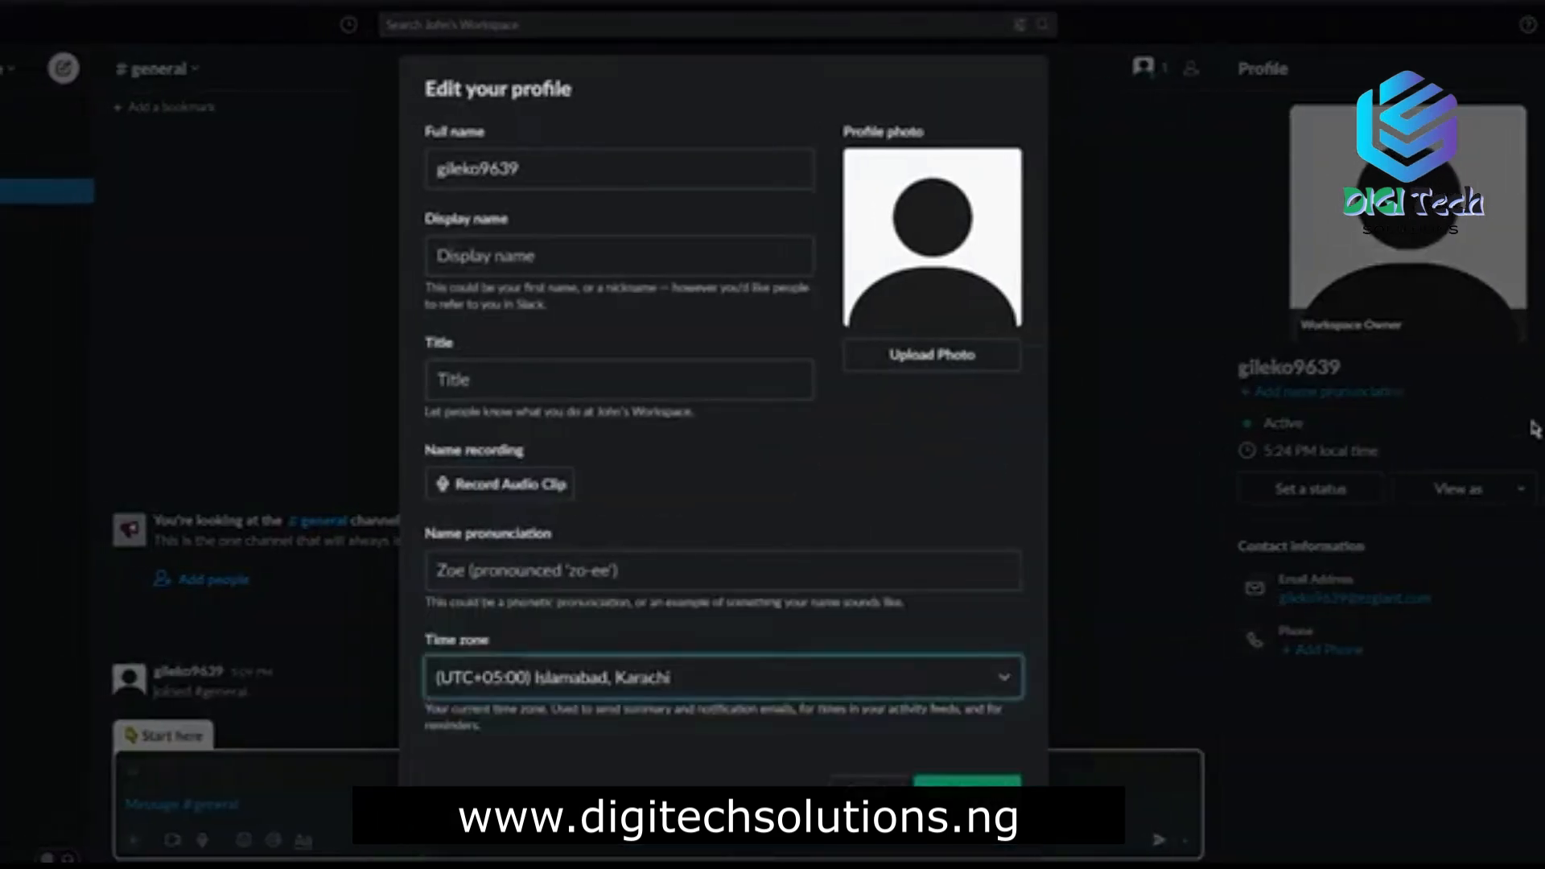
pyautogui.moveTo(651, 172); pyautogui.dragTo(420, 236)
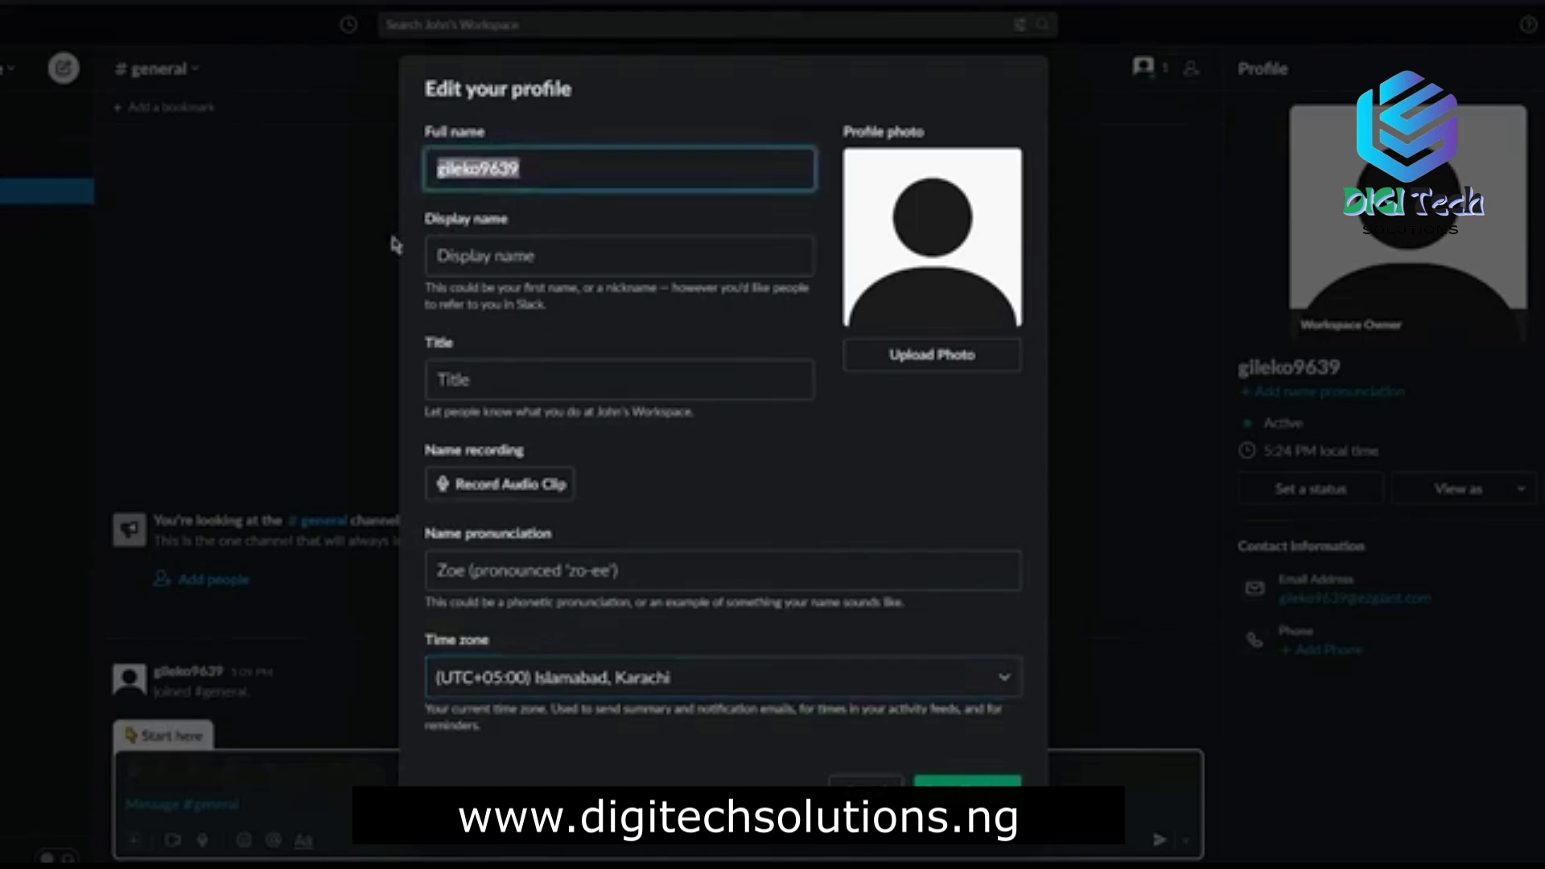
pyautogui.write('John Lahey')
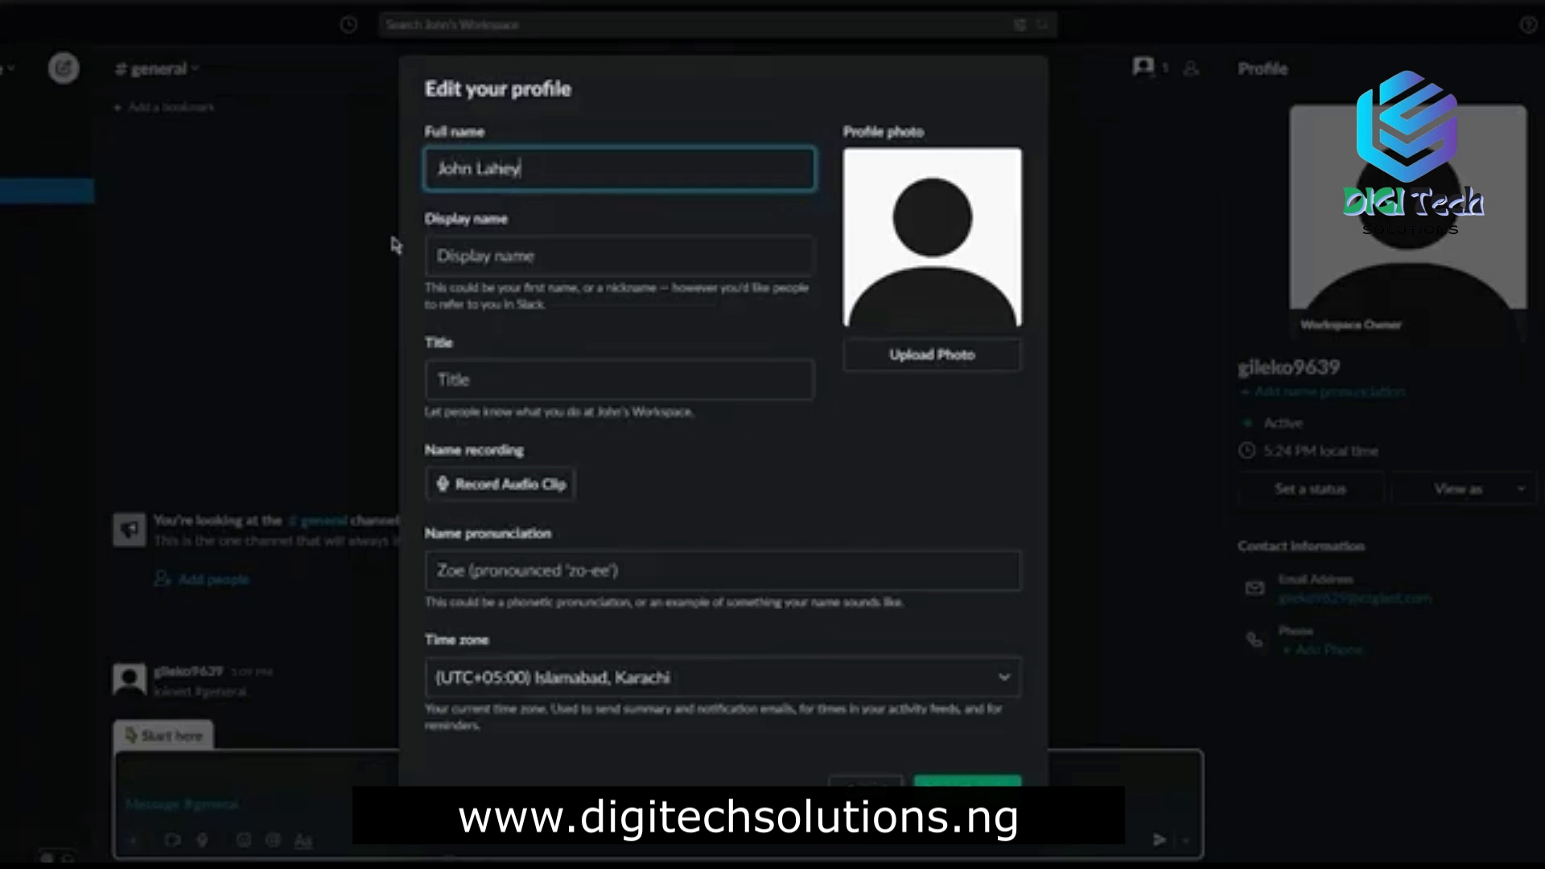
pyautogui.click(455, 251)
pyautogui.write('John')
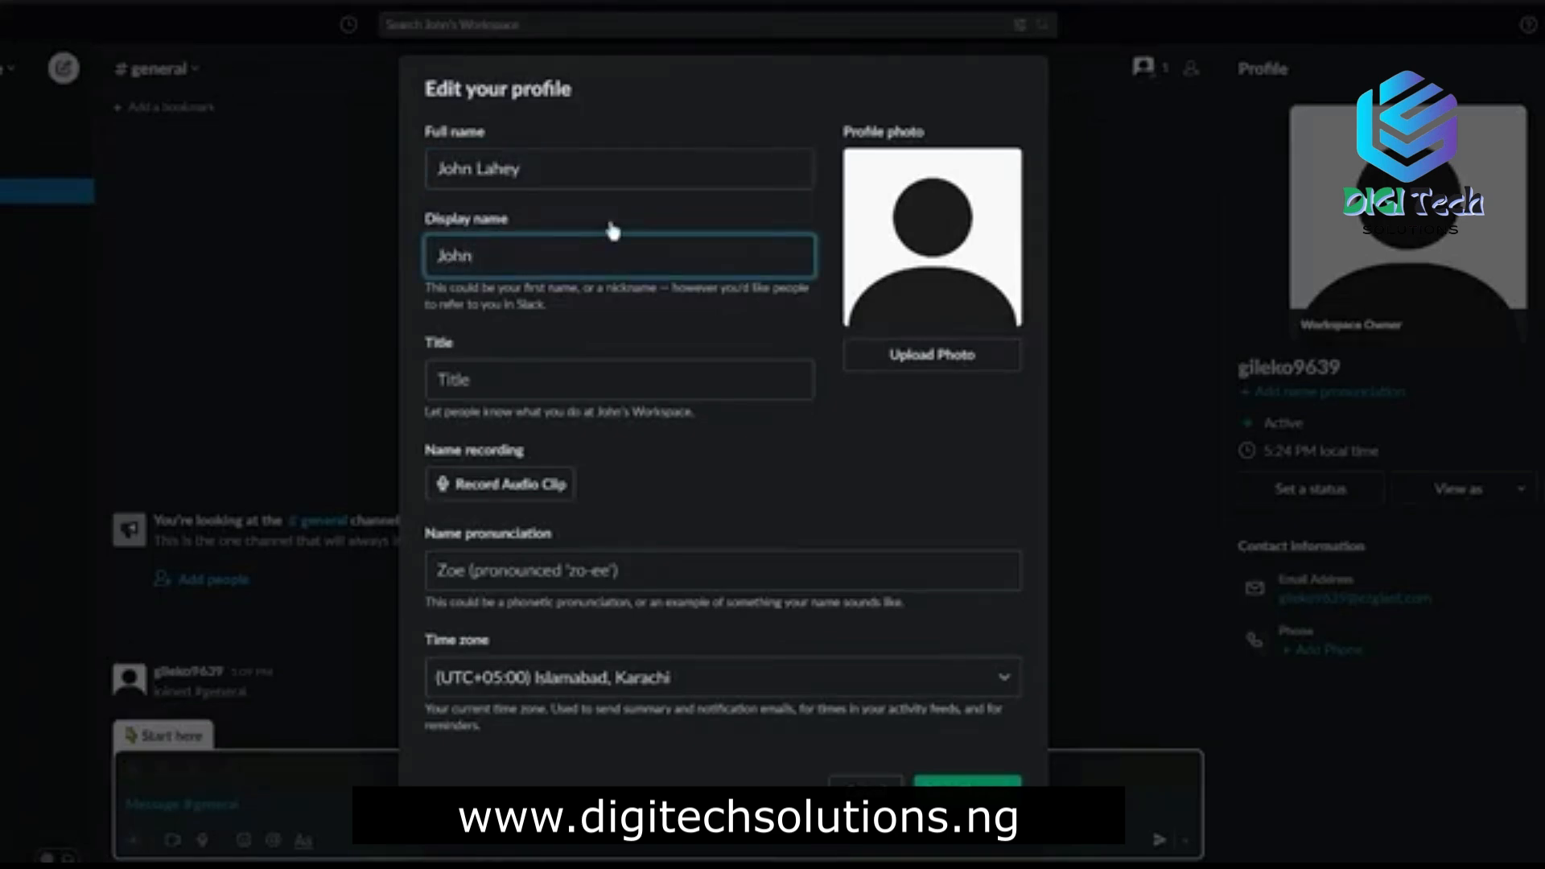
pyautogui.click(498, 379)
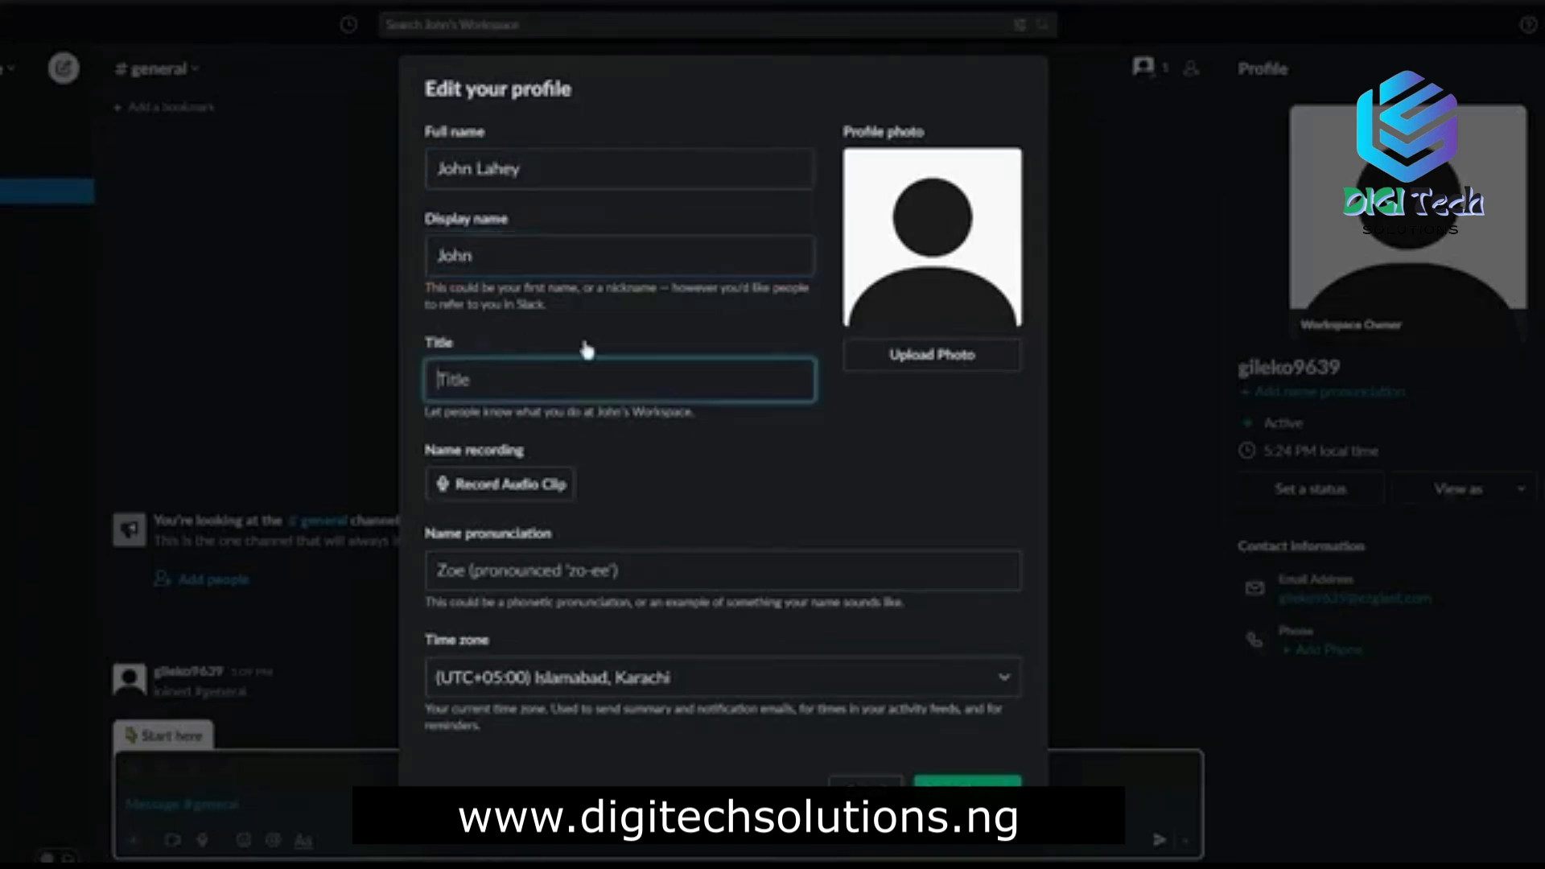
pyautogui.write('Boss')
pyautogui.press('BackSpace')
pyautogui.press('BackSpace')
pyautogui.press('BackSpace')
pyautogui.press('BackSpace')
pyautogui.press('BackSpace')
pyautogui.write('Project Head')
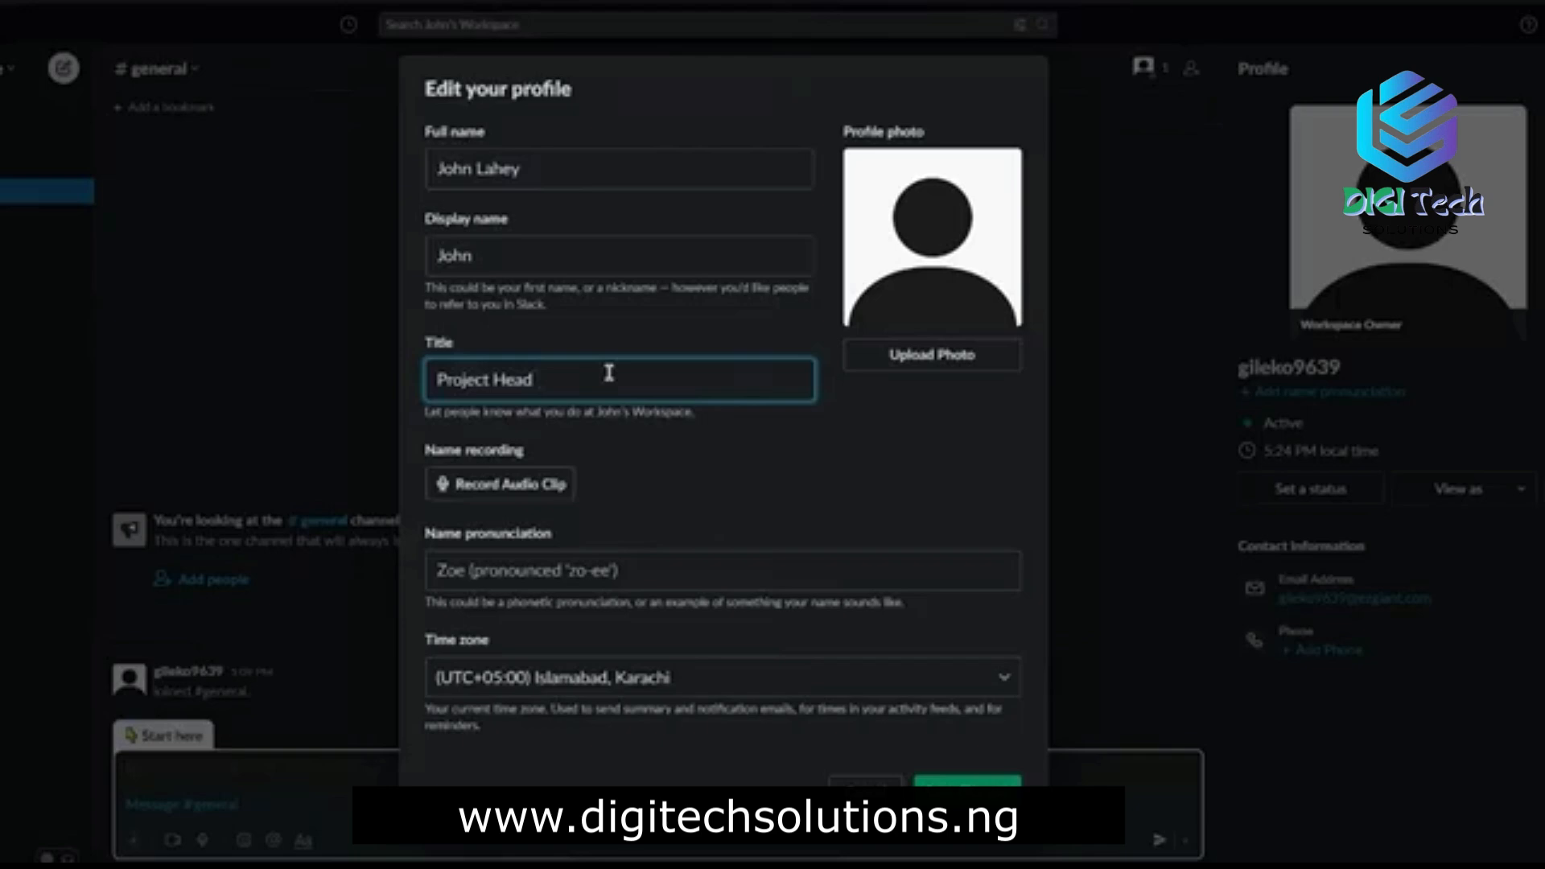
# Select Name pronunciation, then type 'pexel' into a new browser tab's address bar.
pyautogui.click(577, 562)
pyautogui.click(573, 621)
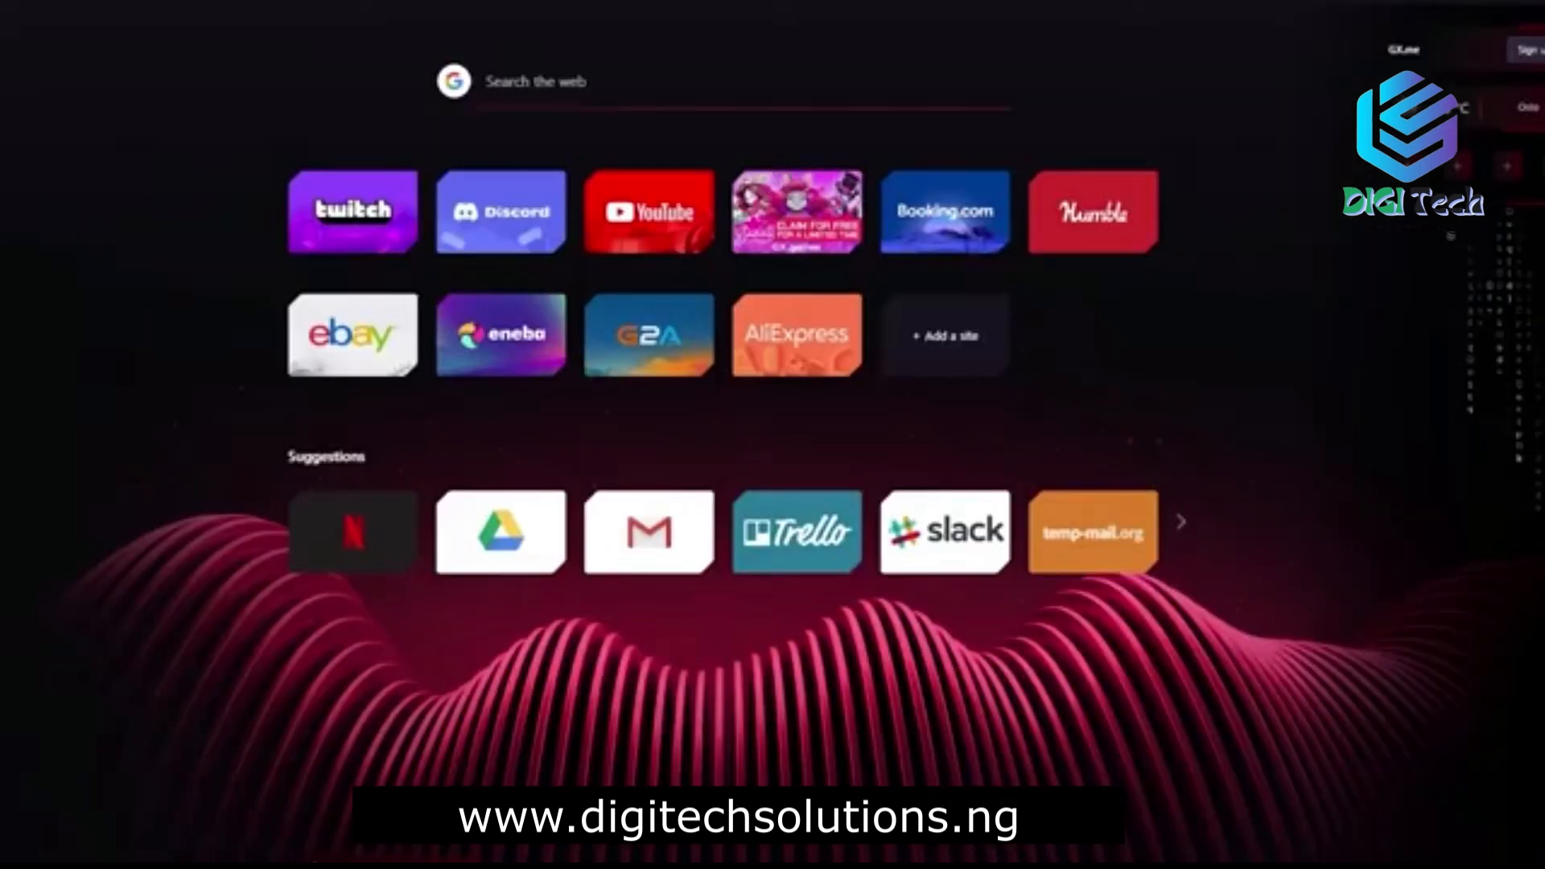
pyautogui.write('pexel')
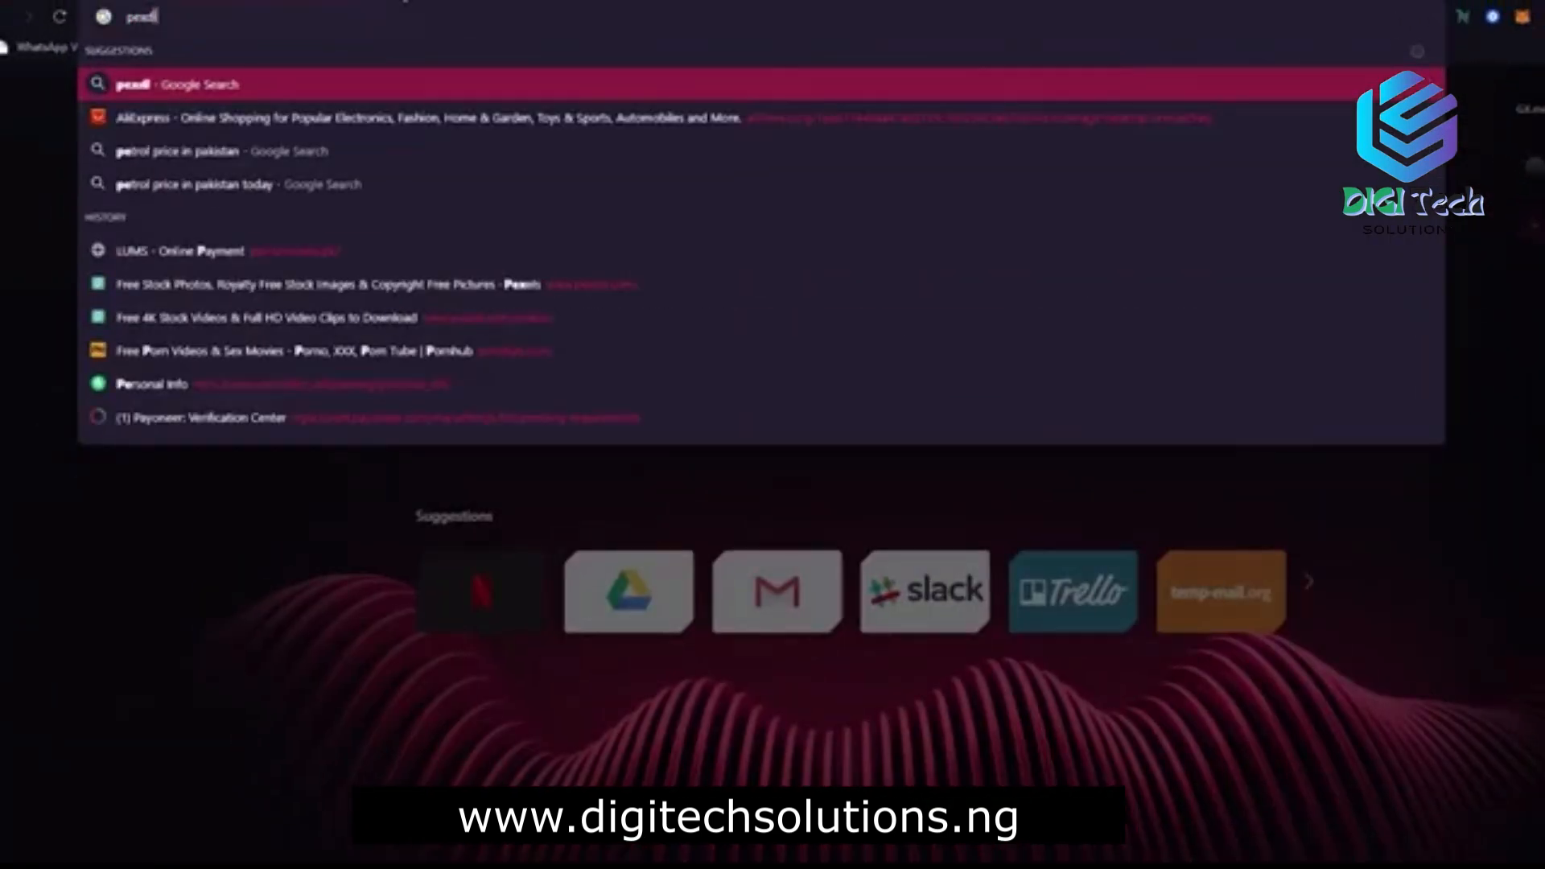
# Open pexels.com and search for 'CEO' photos.
pyautogui.press('BackSpace')
pyautogui.press('BackSpace')
pyautogui.press('BackSpace')
pyautogui.write('xe')
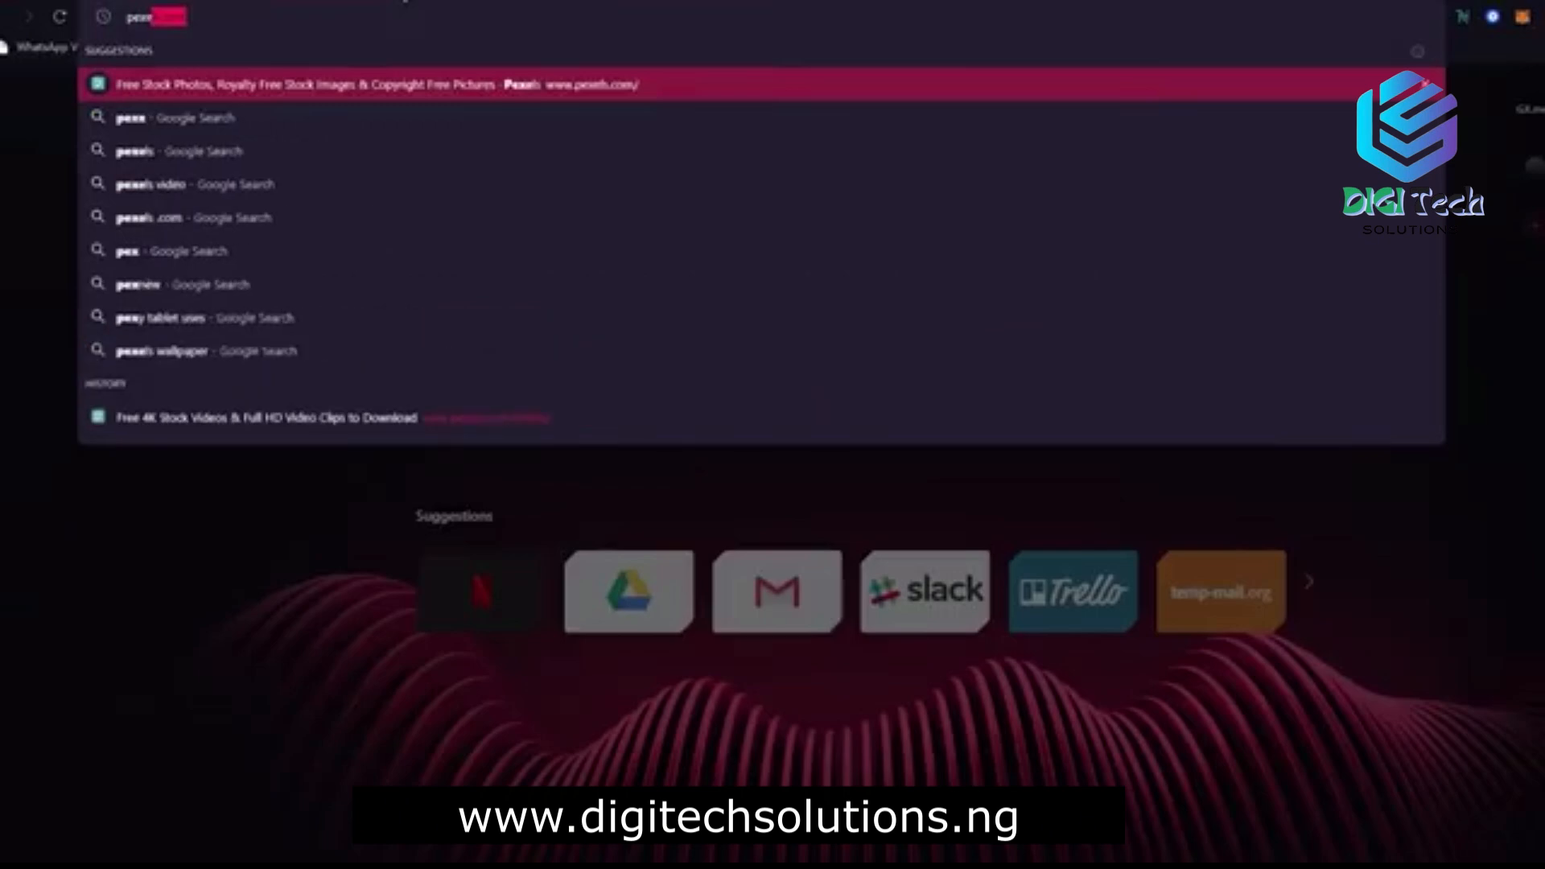
pyautogui.press('Return')
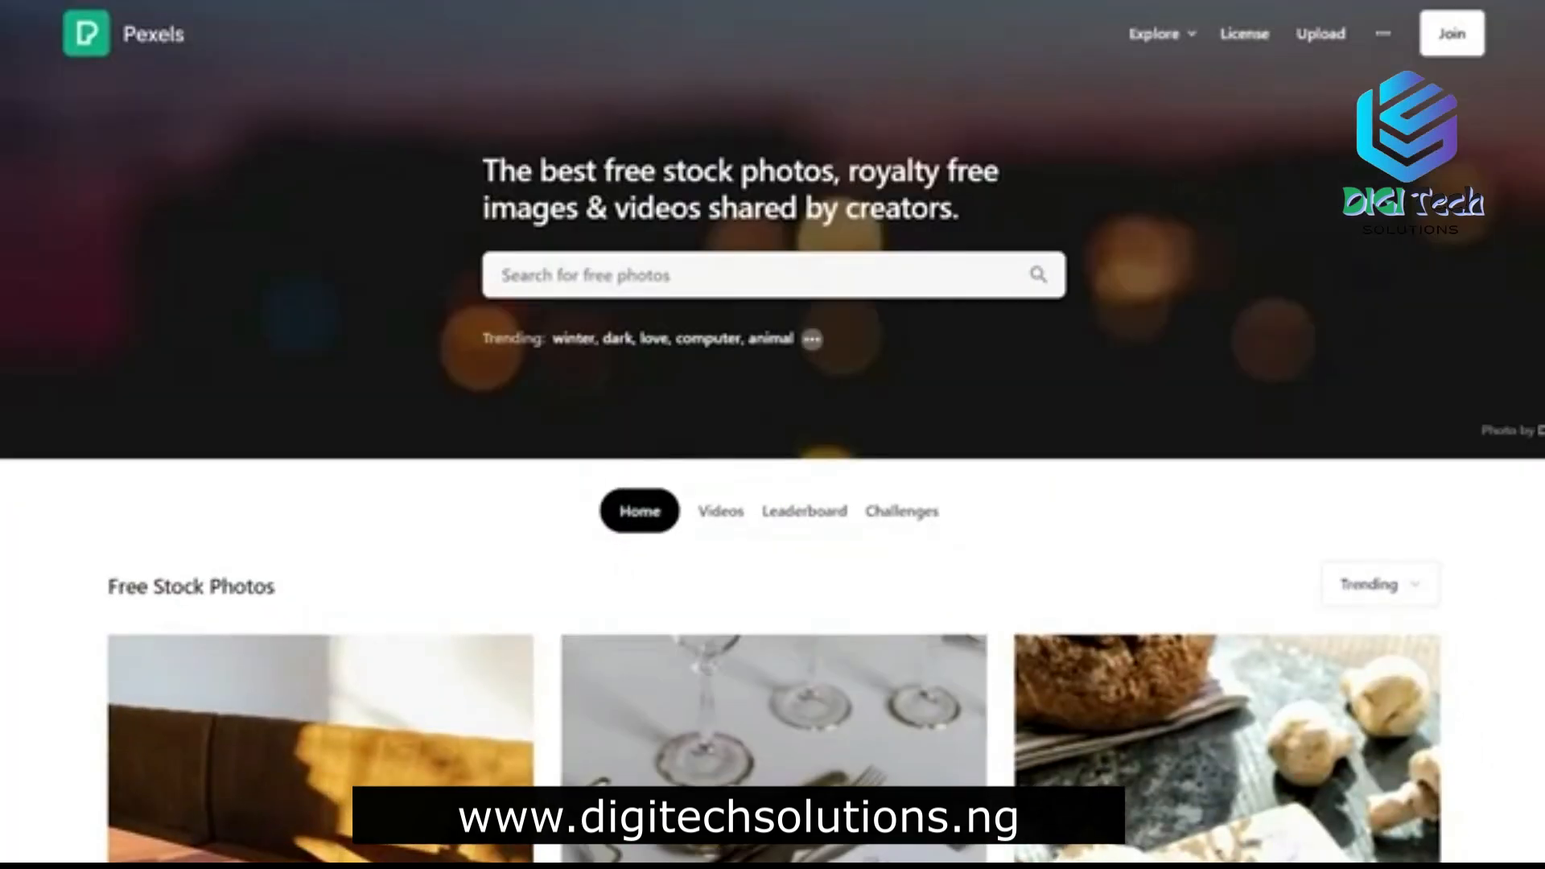
pyautogui.click(684, 278)
pyautogui.write('c')
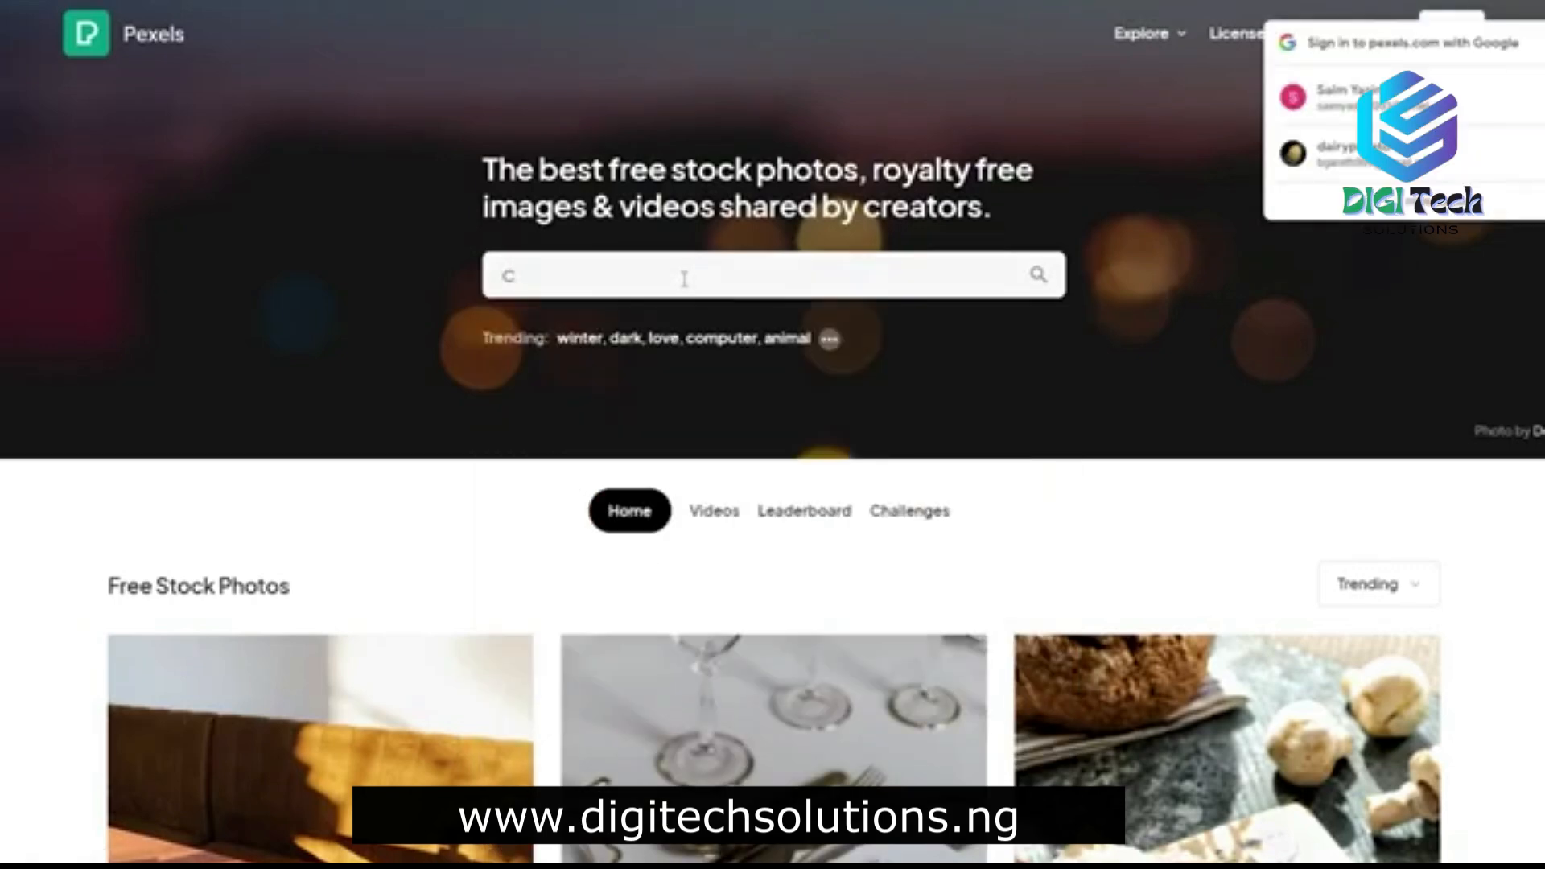
pyautogui.click(683, 279)
pyautogui.write('EO')
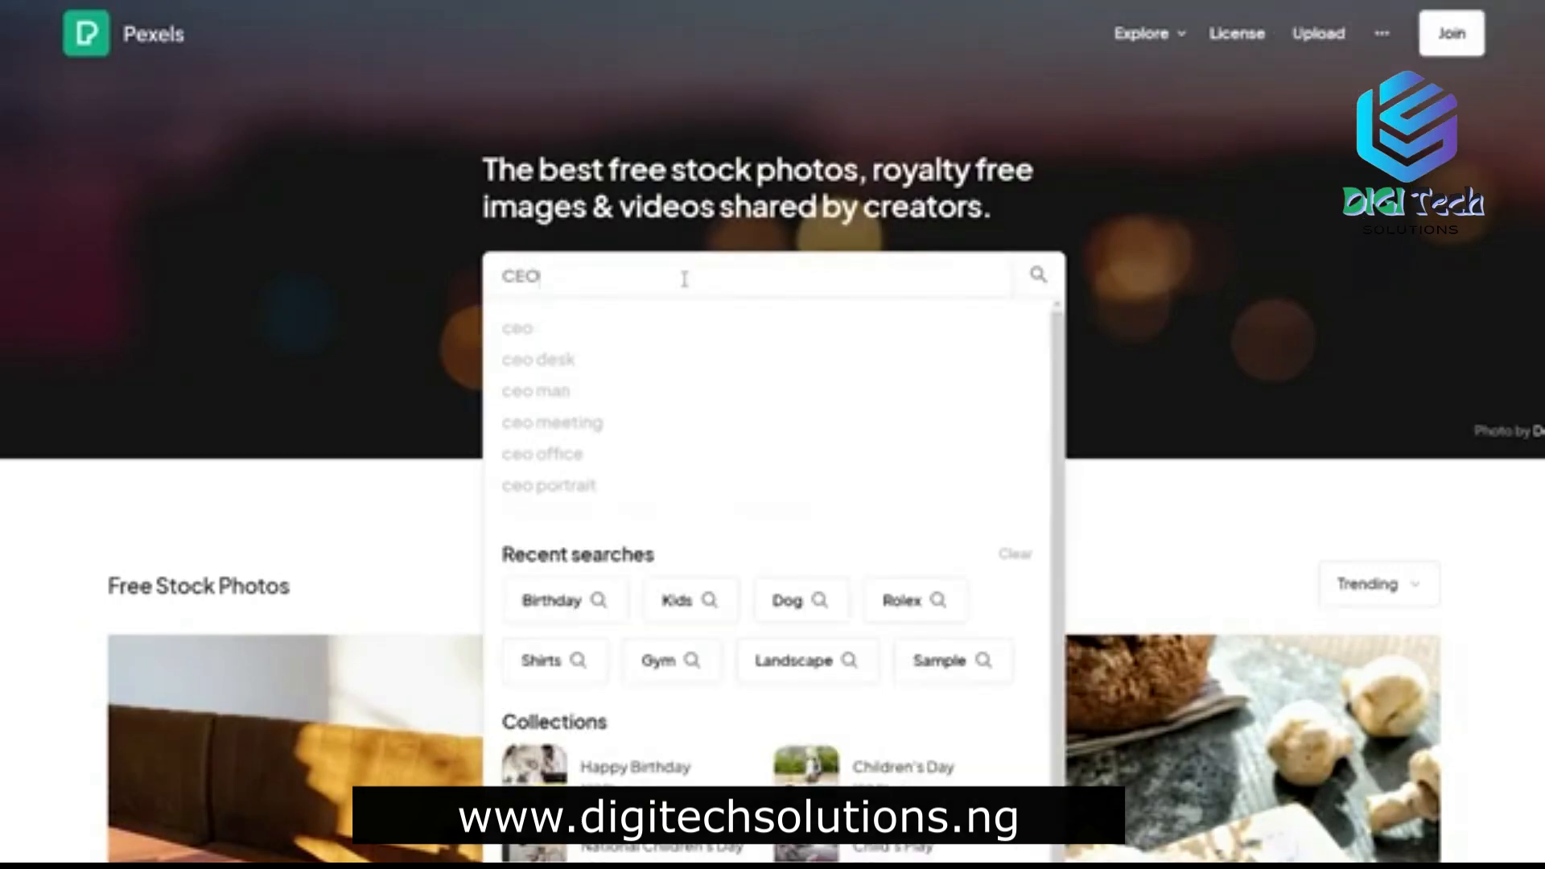
pyautogui.press('Return')
pyautogui.scroll(-5, 1015, 395)
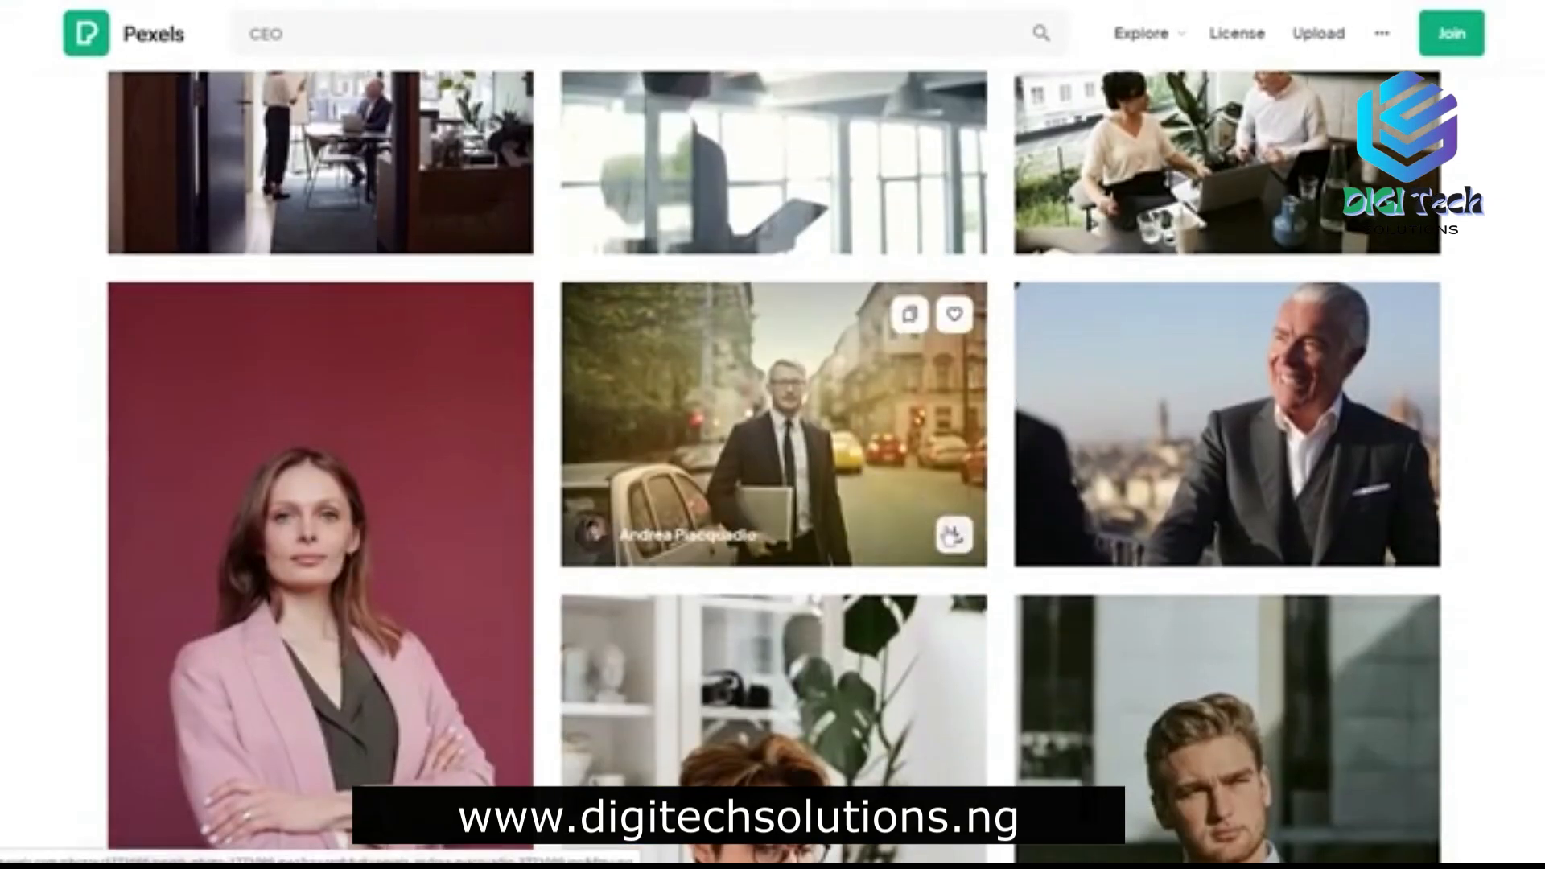
pyautogui.click(951, 534)
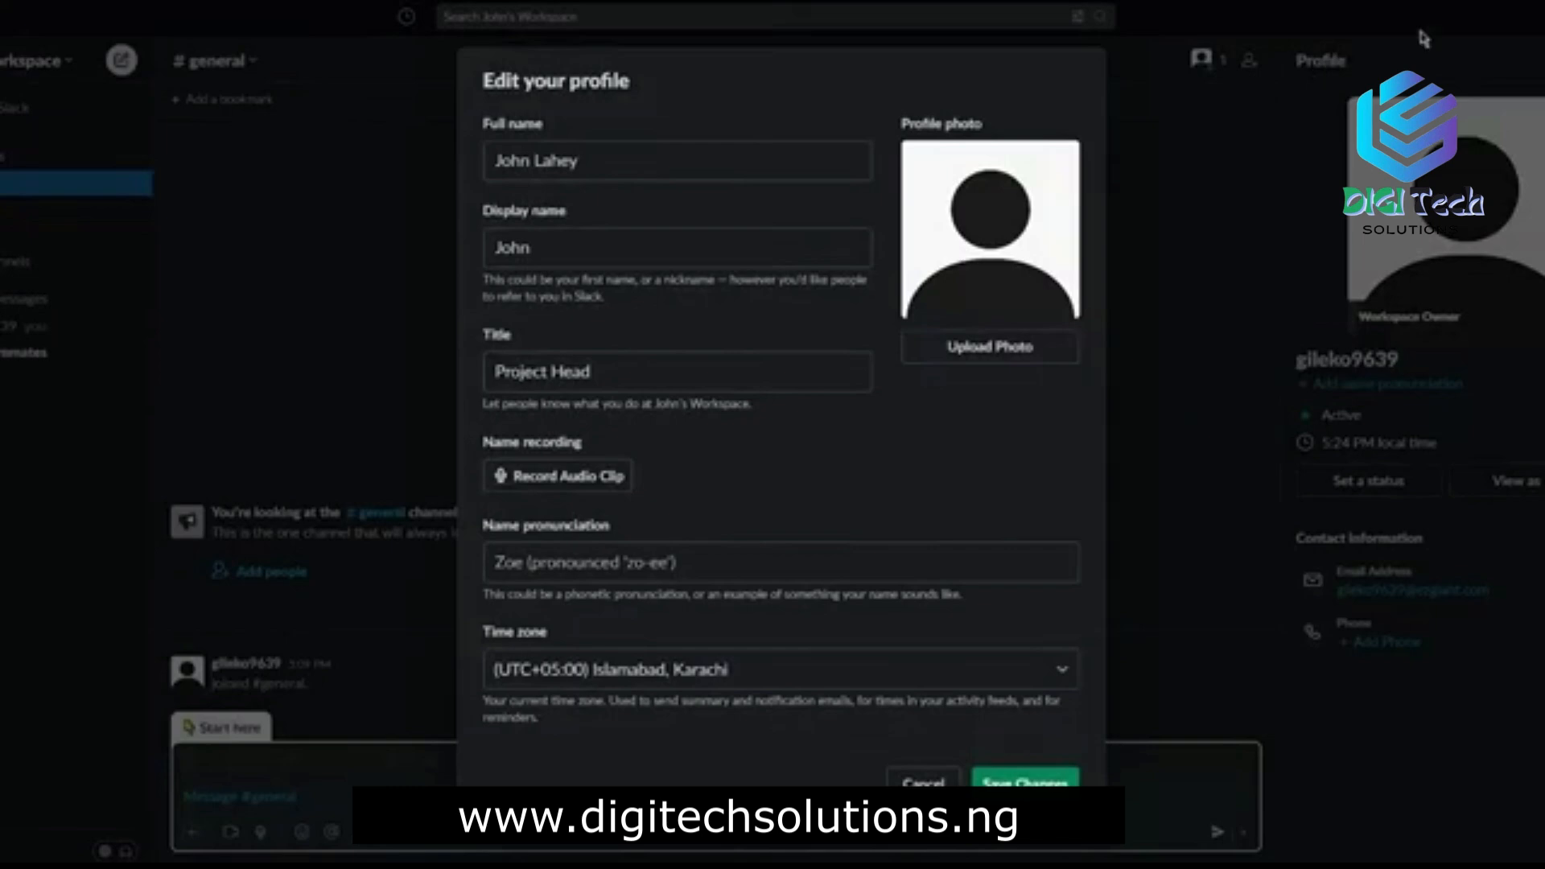
pyautogui.click(1002, 346)
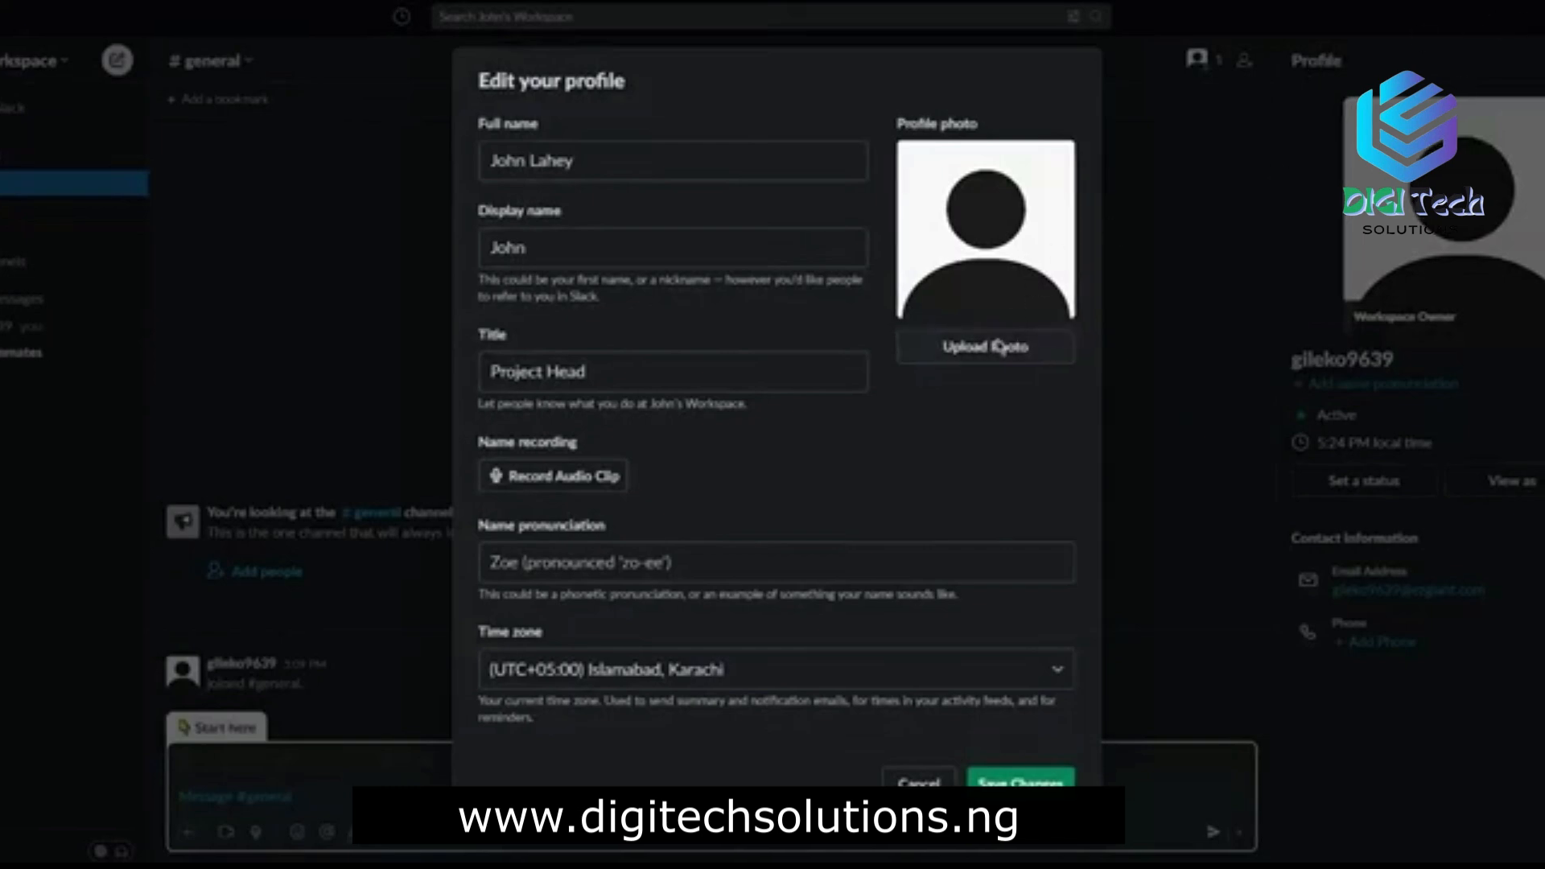
# Upload the downloaded CEO photo, crop it around the man, and save the profile changes.
pyautogui.click(149, 50)
pyautogui.doubleClick(150, 51)
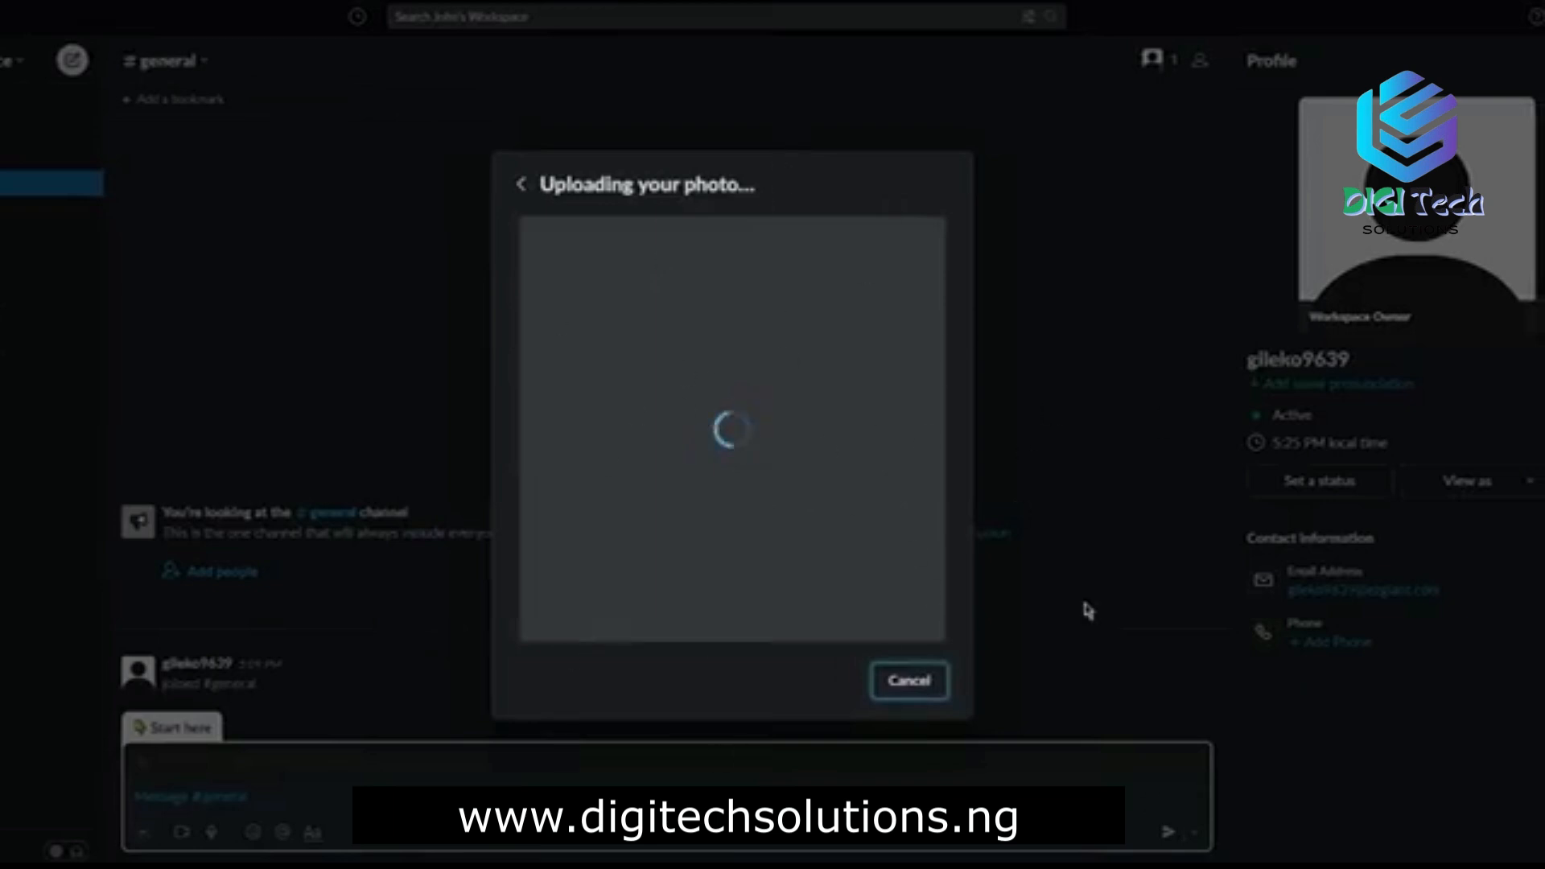
pyautogui.moveTo(724, 249); pyautogui.dragTo(798, 255)
pyautogui.moveTo(882, 157); pyautogui.dragTo(802, 227)
pyautogui.moveTo(690, 278); pyautogui.dragTo(732, 271)
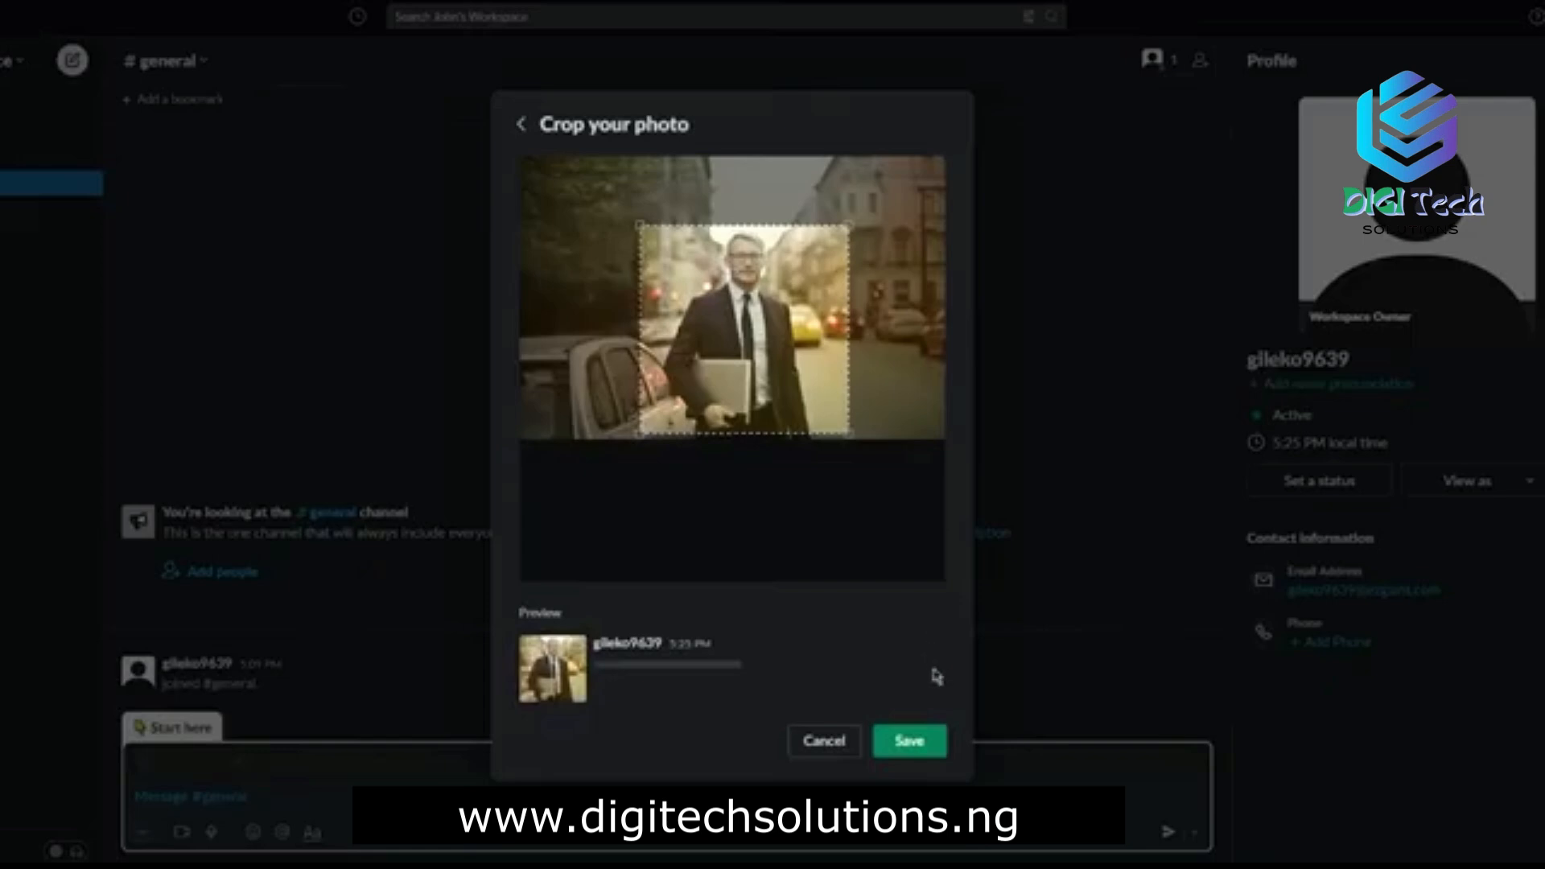
pyautogui.click(911, 738)
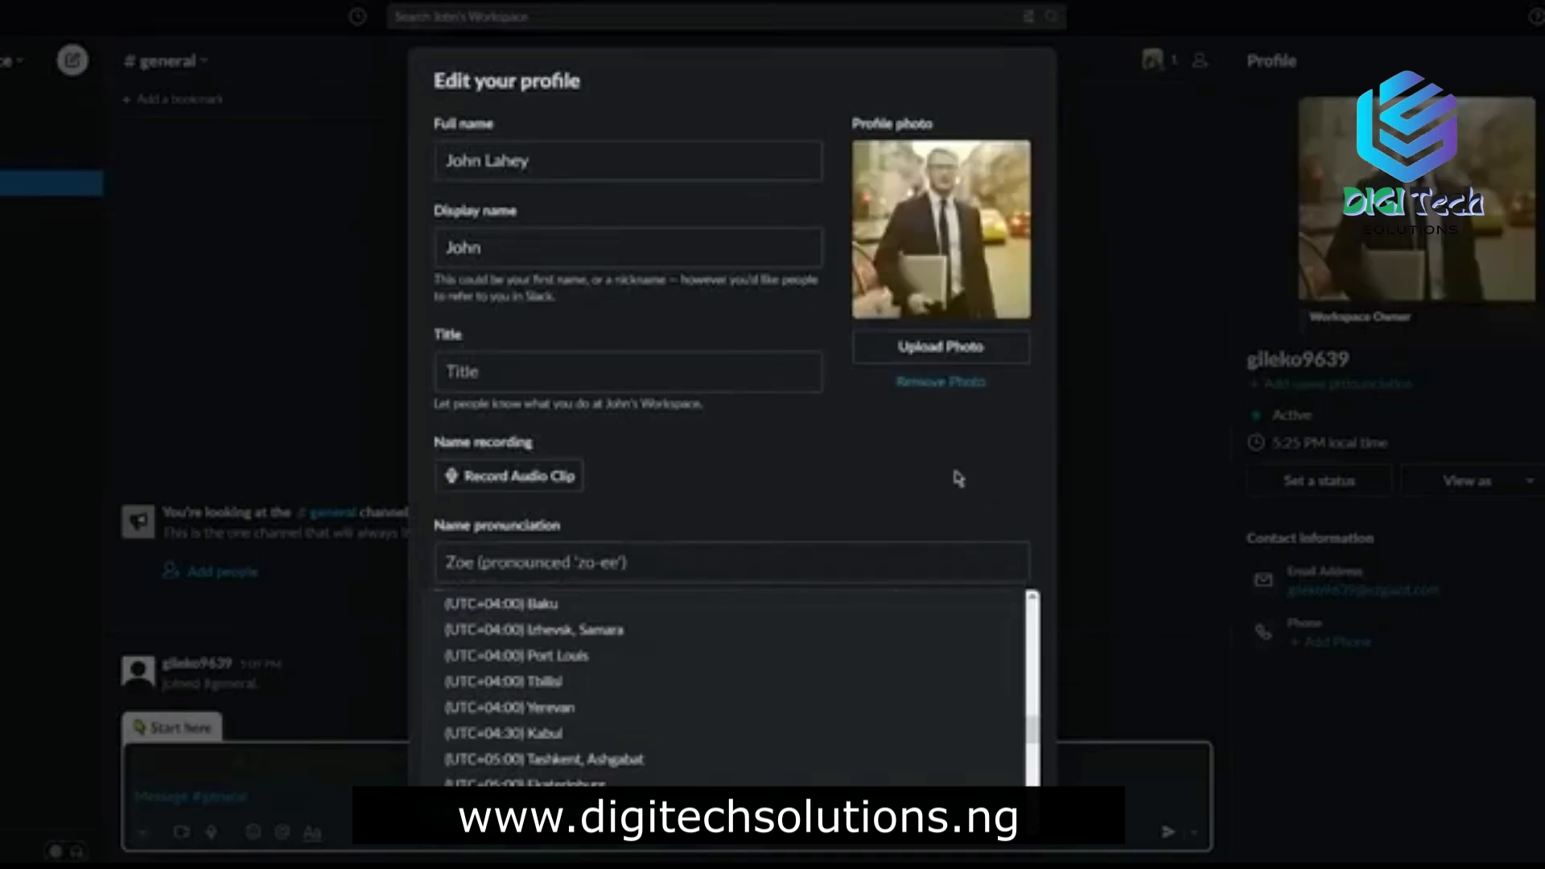
pyautogui.click(960, 479)
pyautogui.click(961, 777)
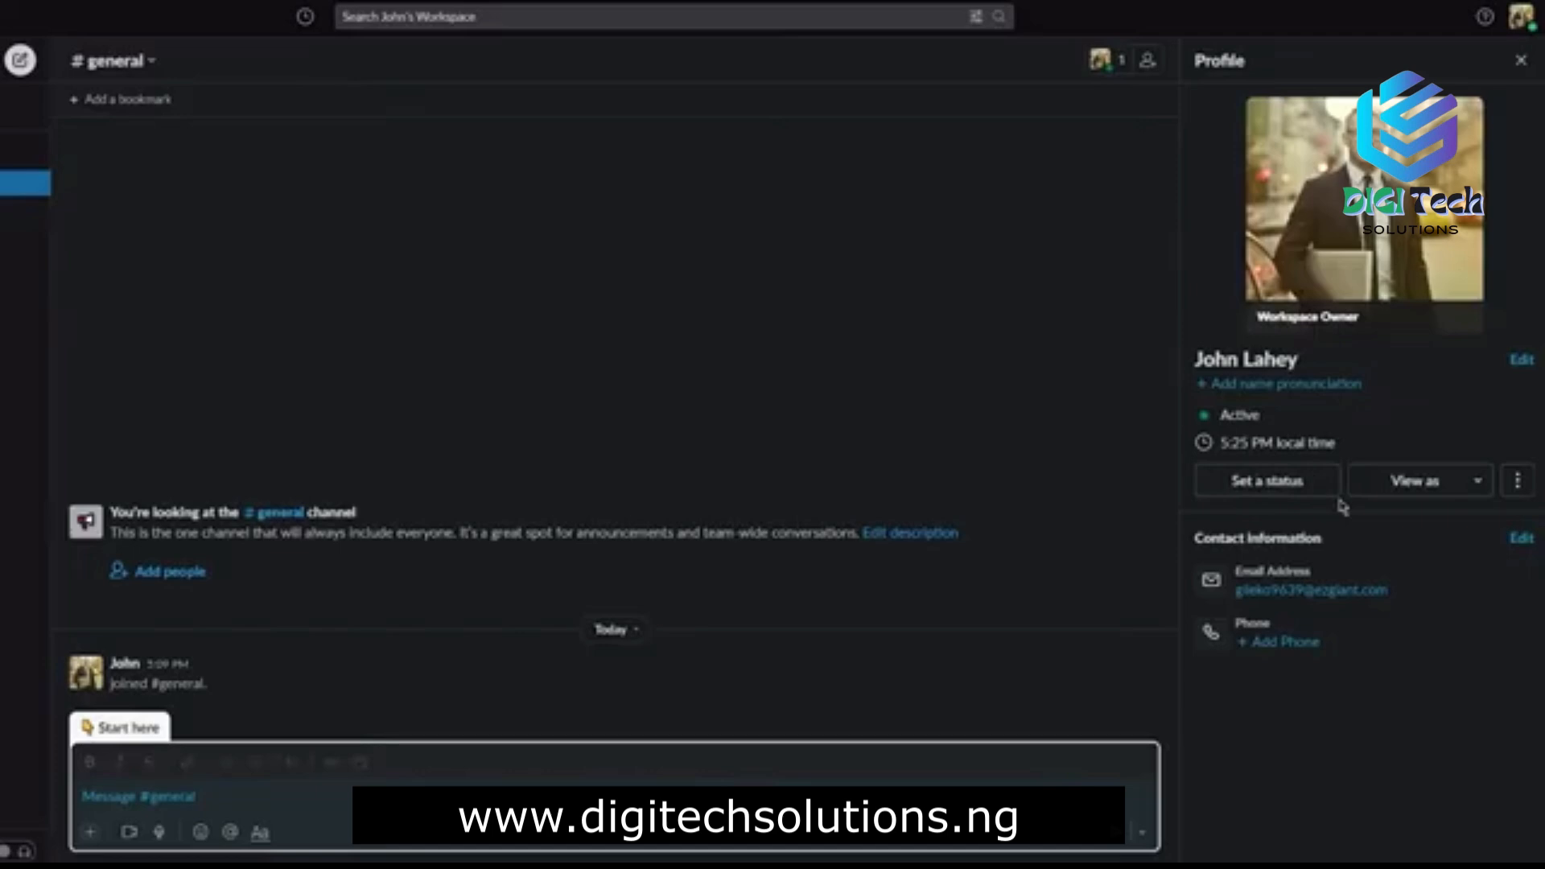
# Close the profile panel and open your self-DM, checking its details show 5:25 PM local time.
pyautogui.click(1521, 60)
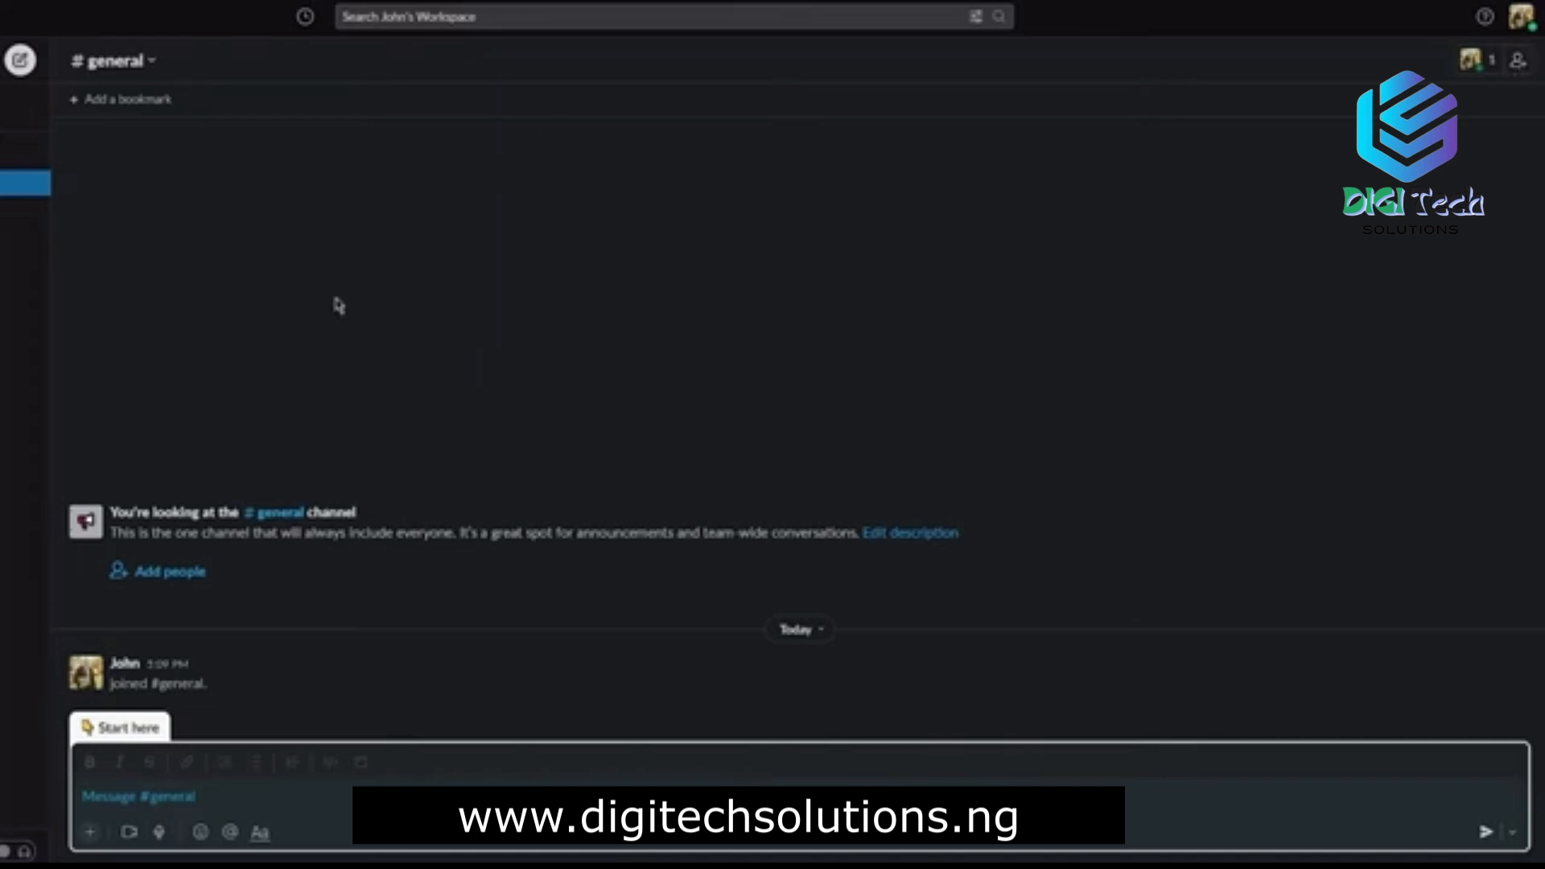
pyautogui.click(66, 331)
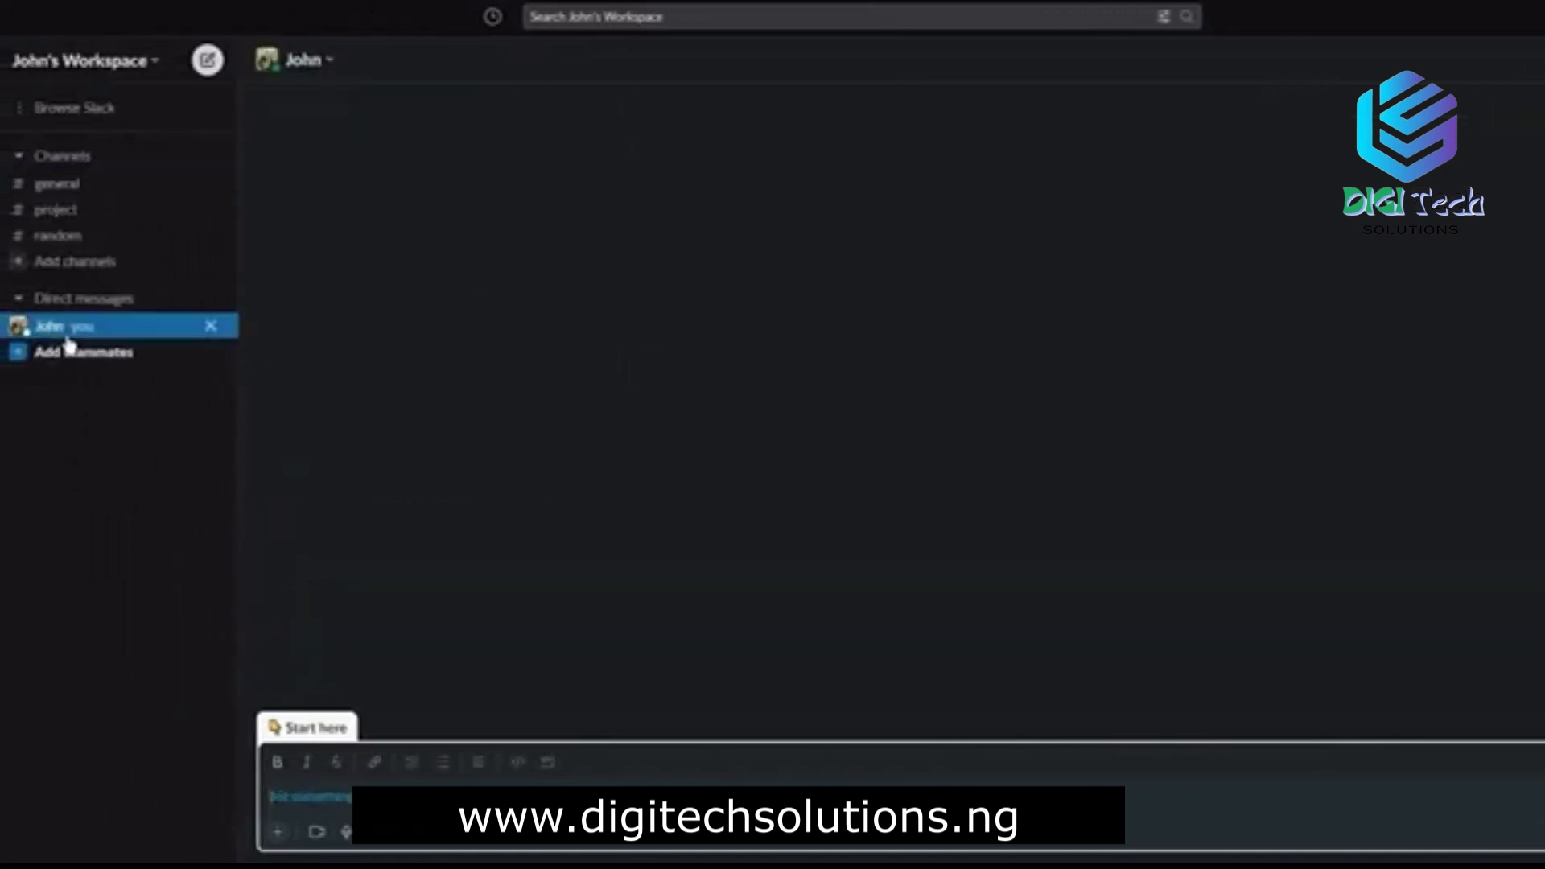
pyautogui.click(300, 61)
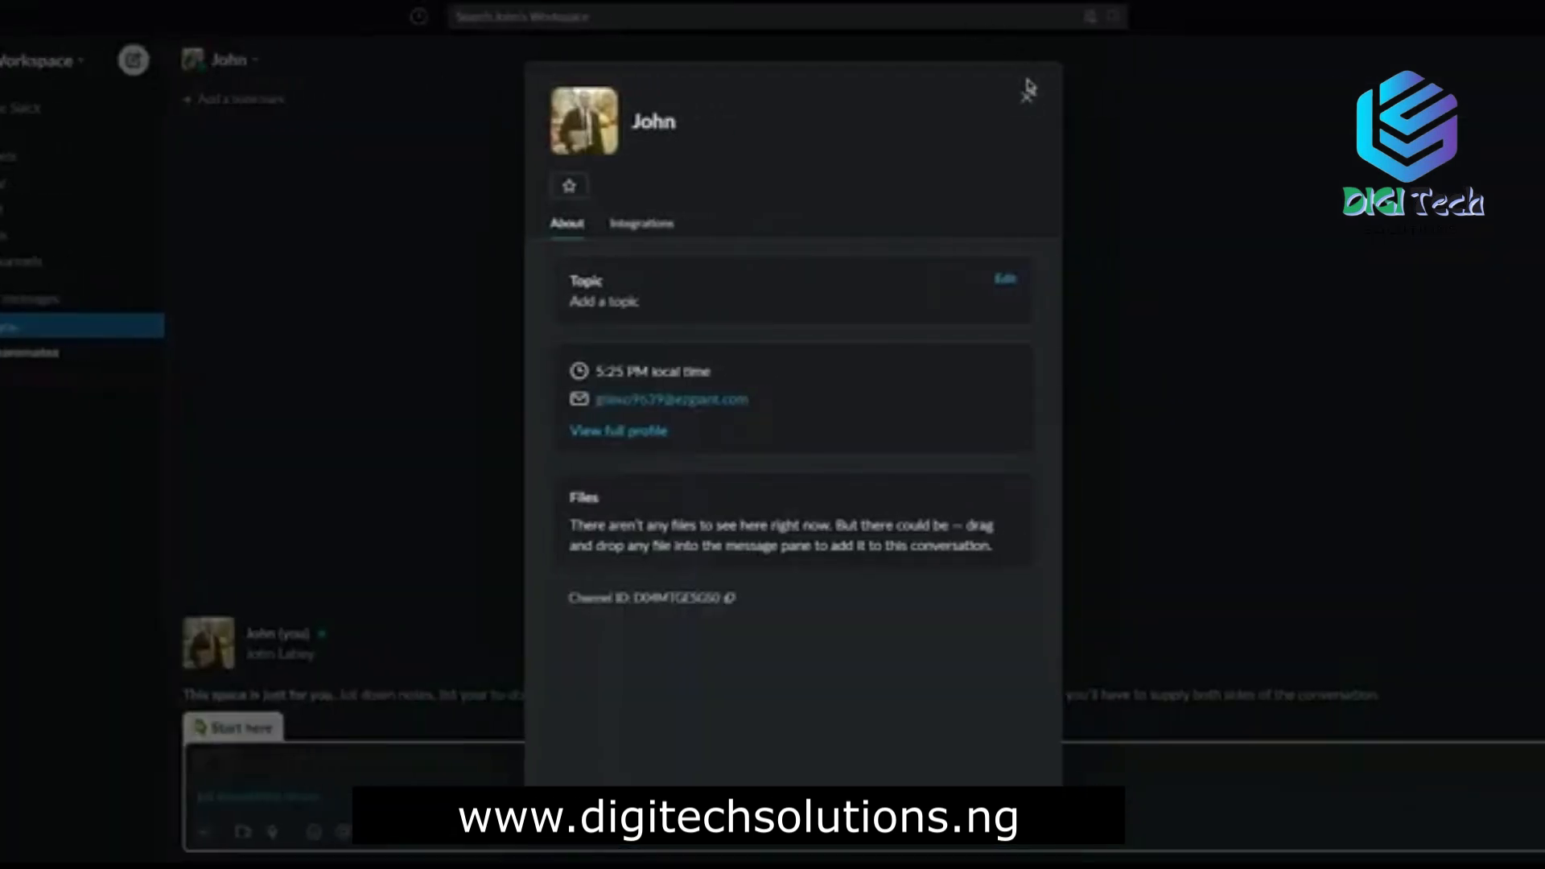
pyautogui.click(1097, 98)
pyautogui.click(1519, 26)
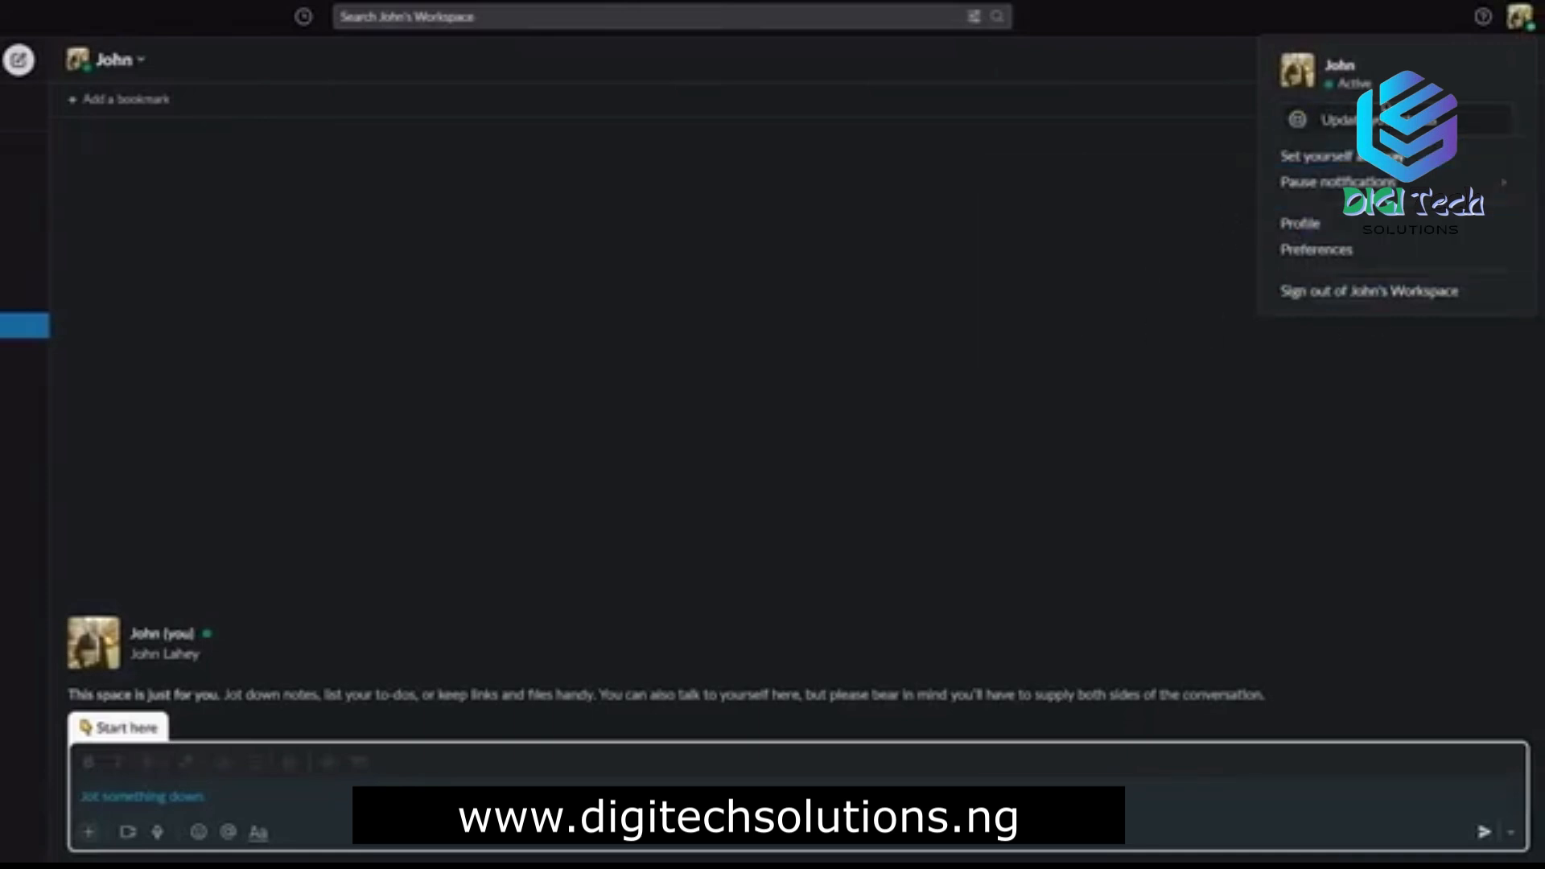
# Set the status 'In a meeting about the IT team' with a calendar emoji, clearing after 1 hour.
pyautogui.click(1396, 122)
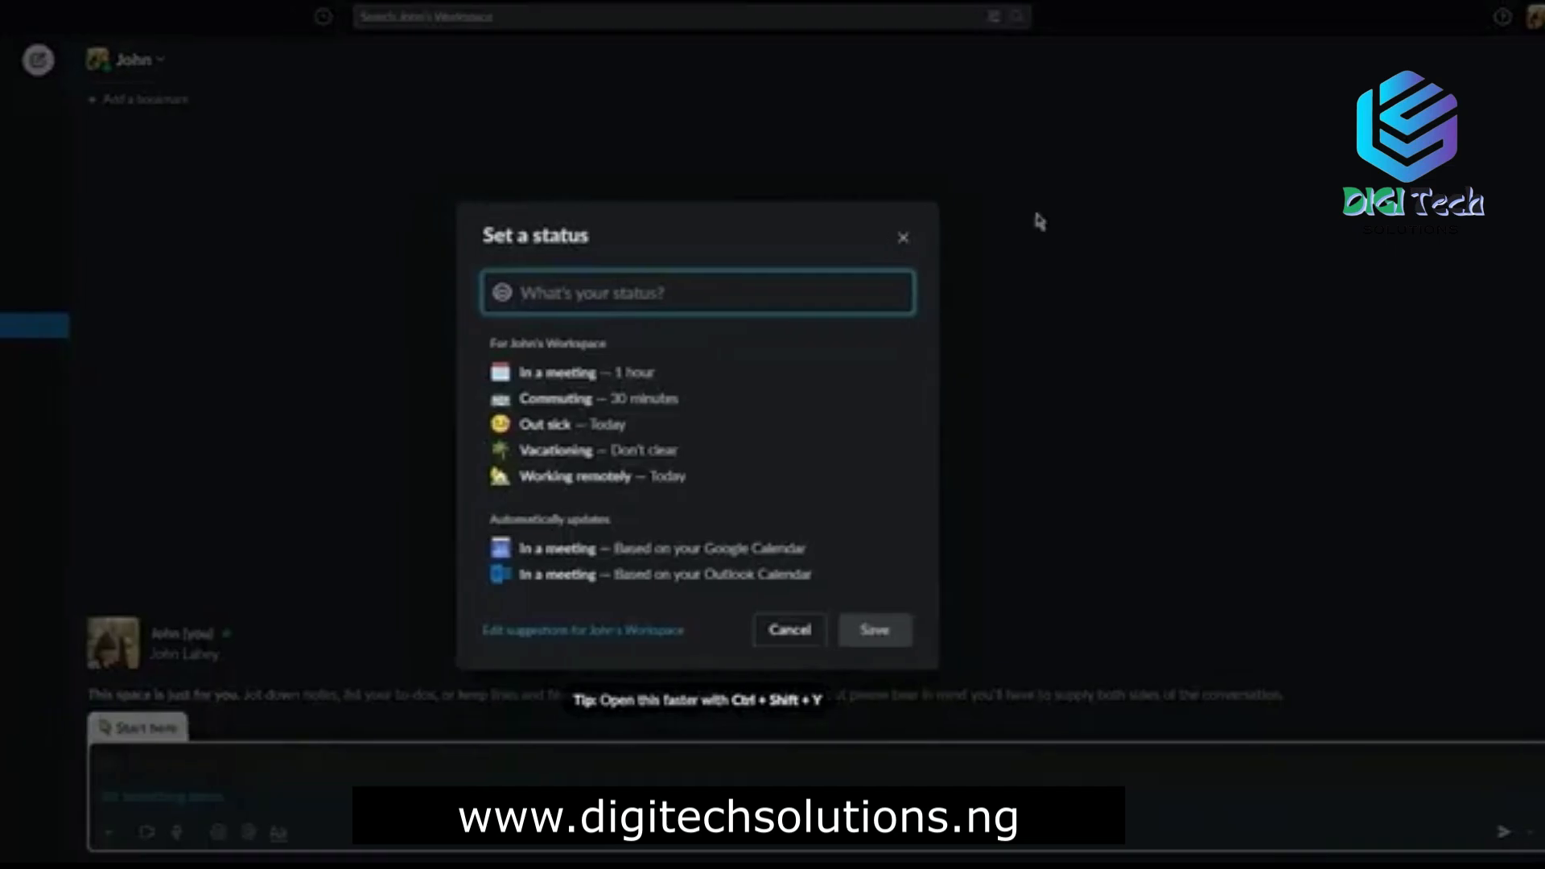
pyautogui.click(882, 239)
pyautogui.click(1521, 17)
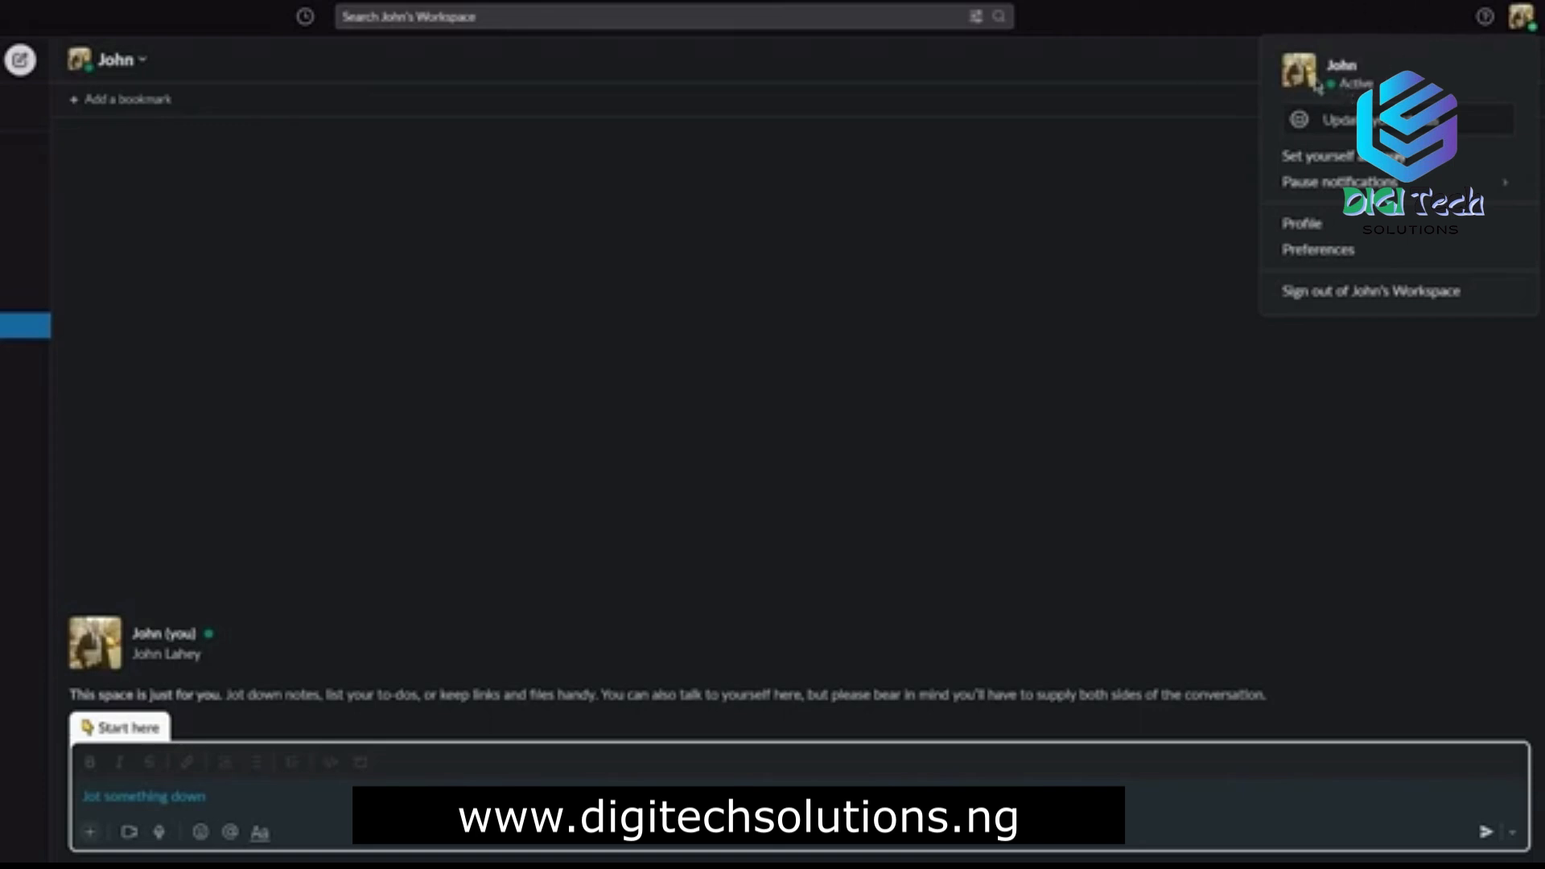
pyautogui.click(1336, 119)
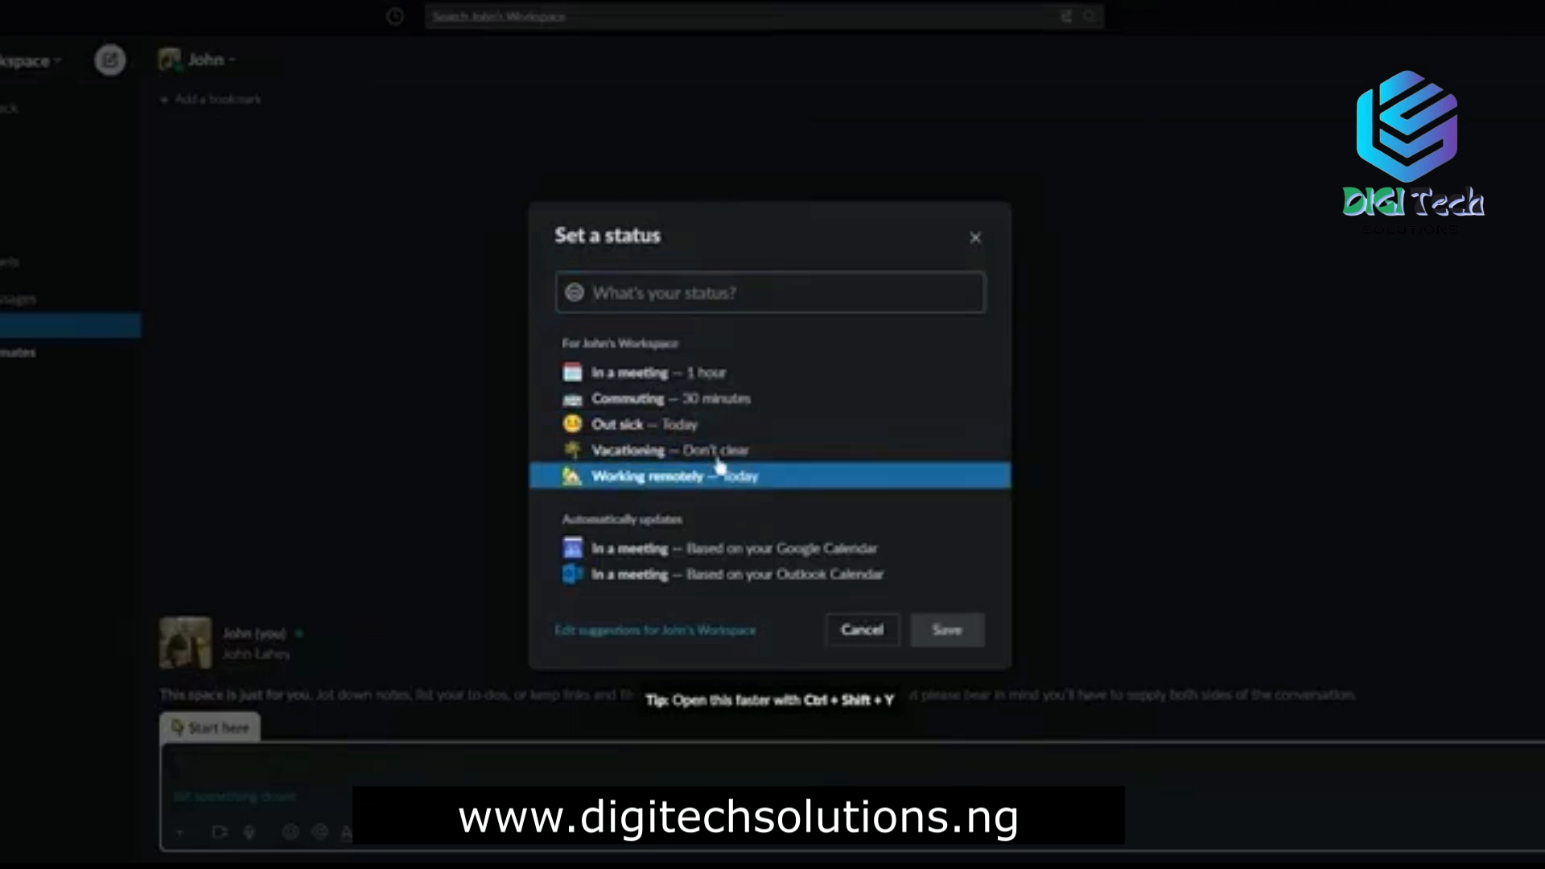
pyautogui.click(790, 379)
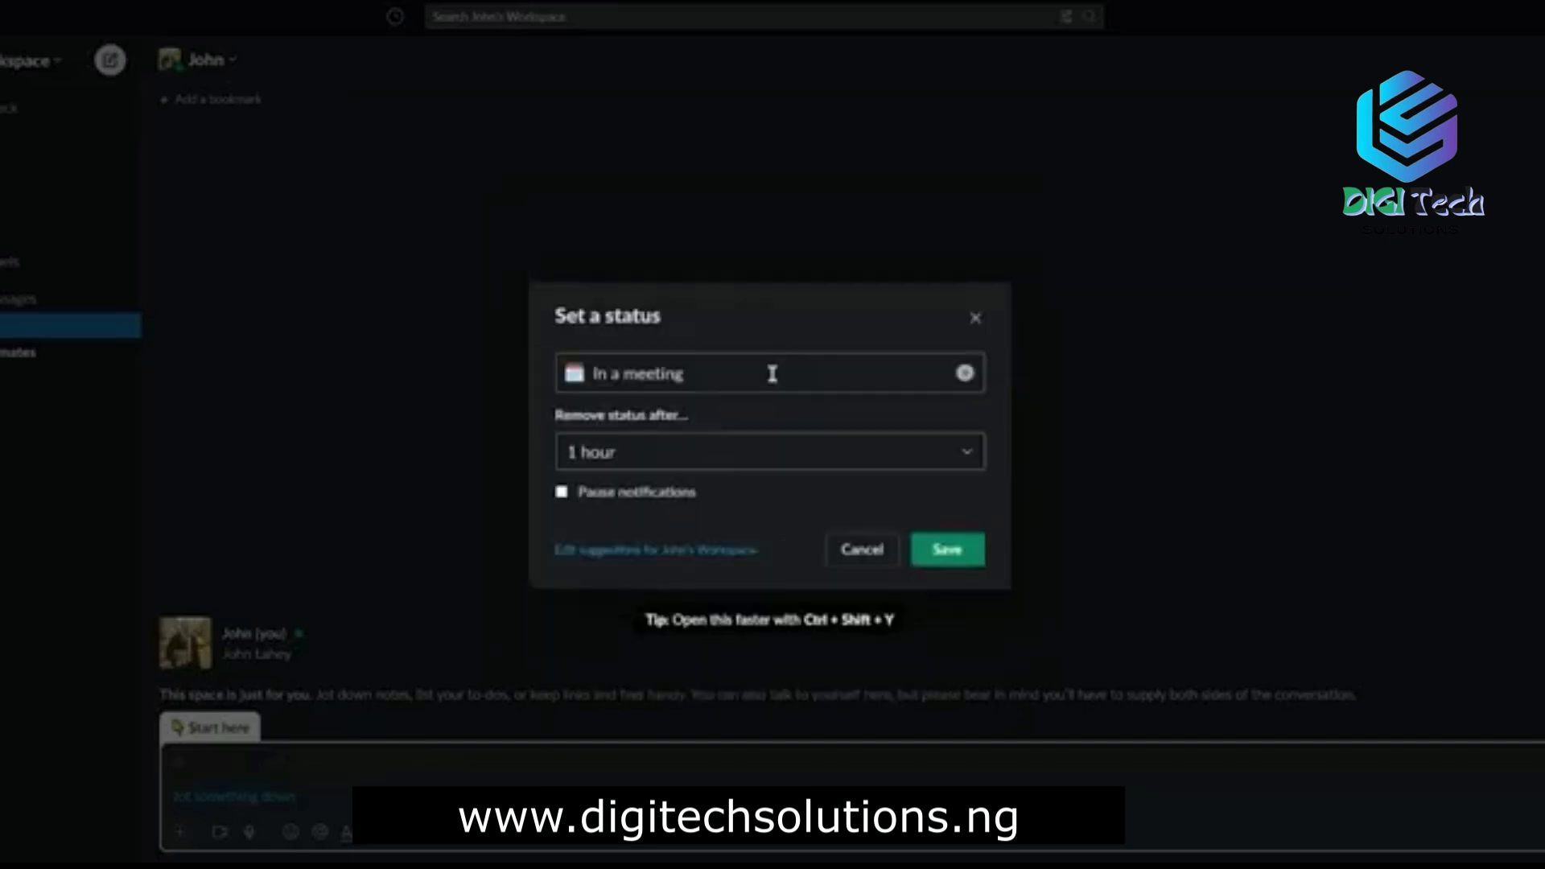
pyautogui.click(745, 366)
pyautogui.write('and')
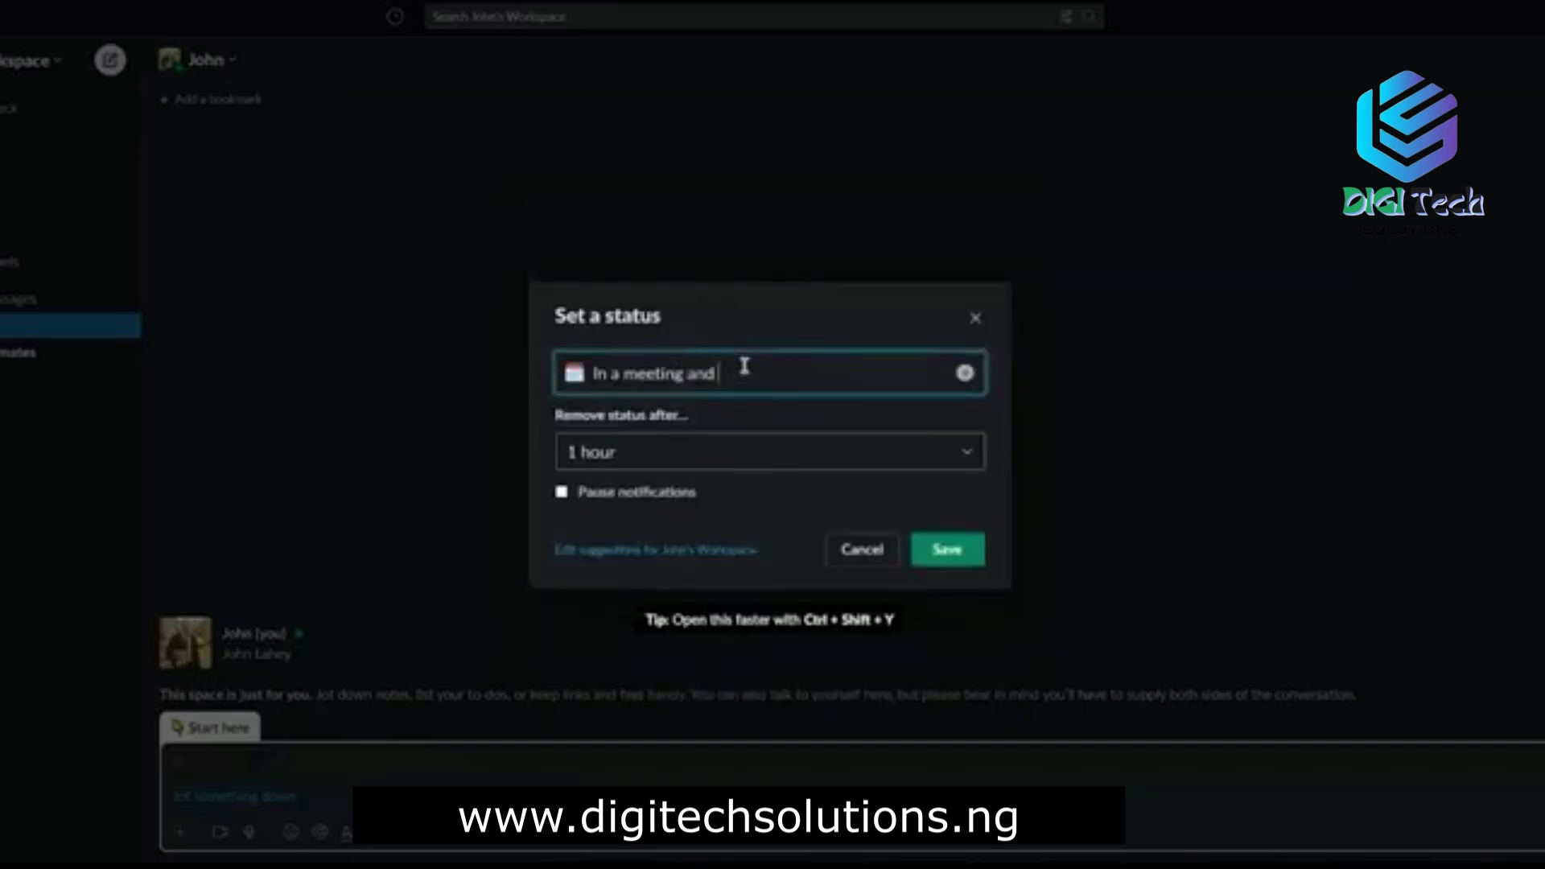
pyautogui.write(' wiout the IT team')
pyautogui.click(686, 464)
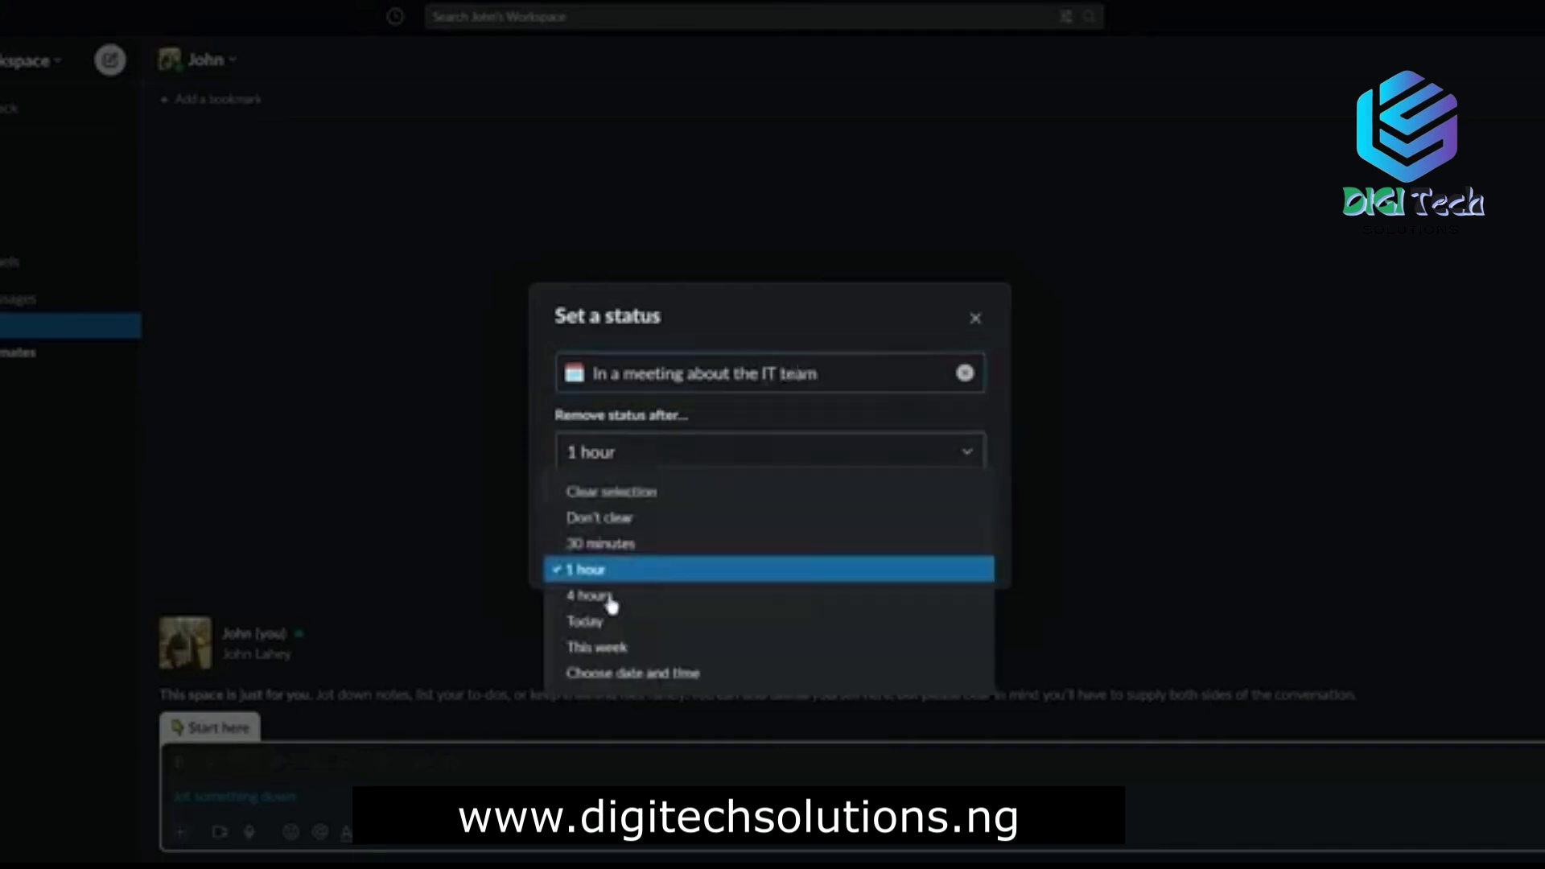
pyautogui.click(659, 453)
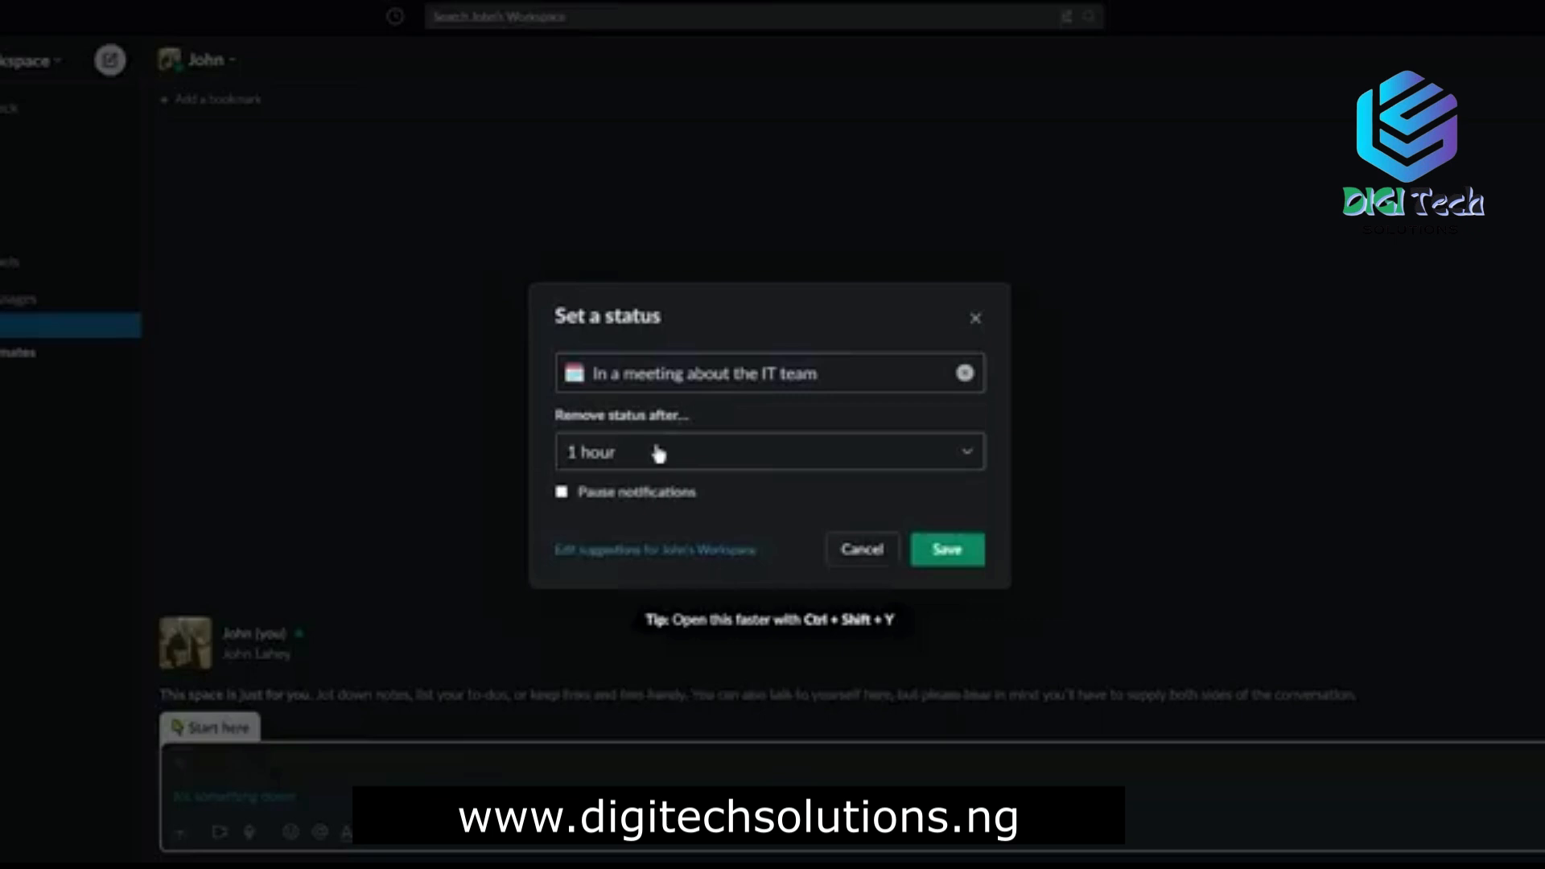
pyautogui.click(947, 550)
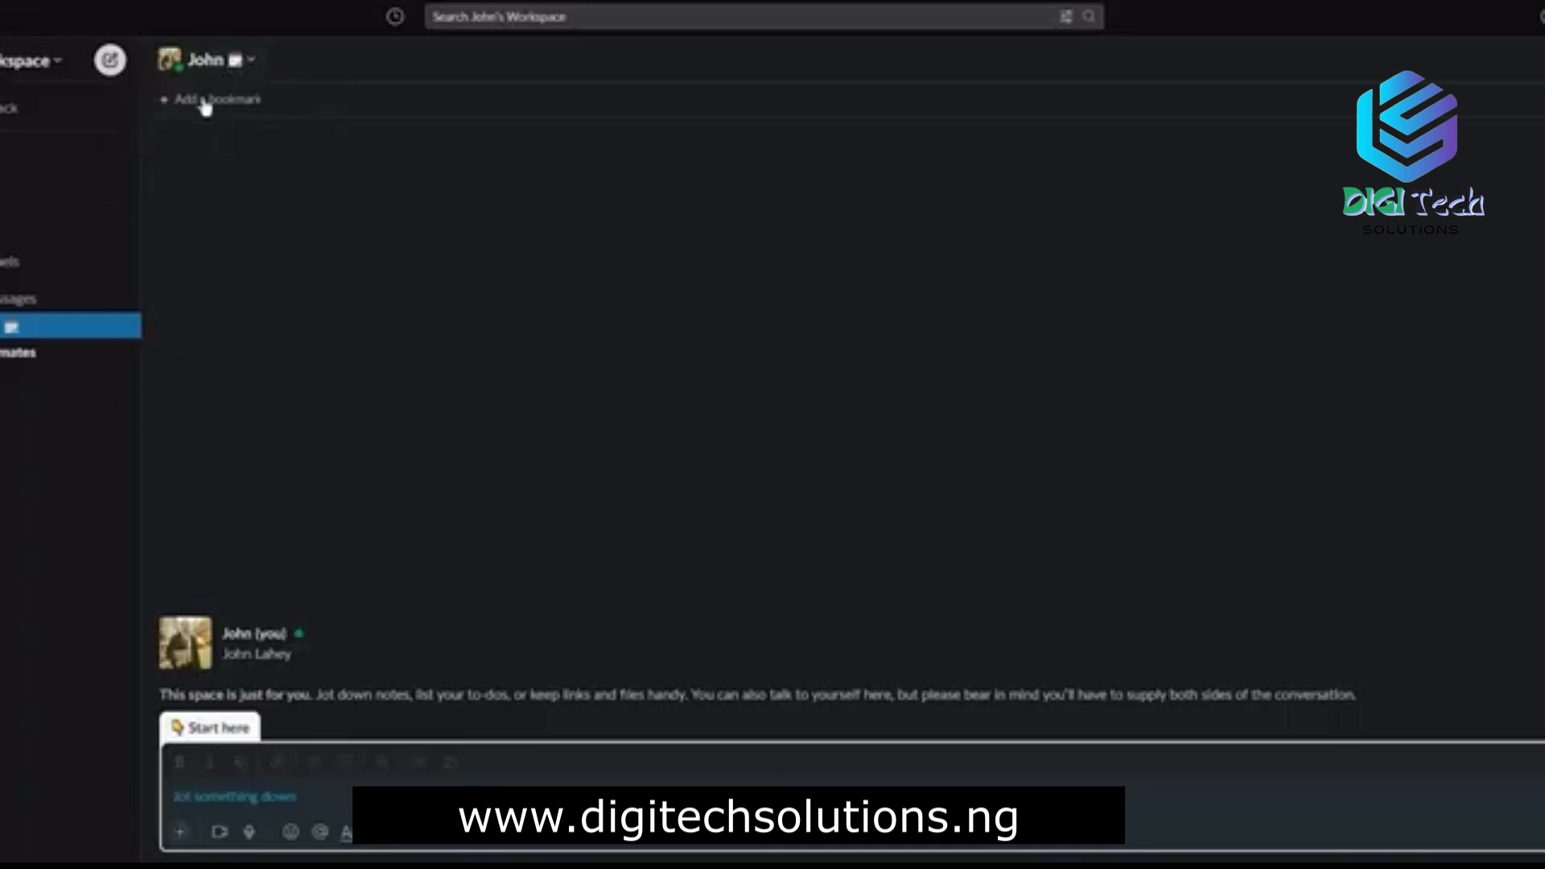
pyautogui.moveTo(205, 80)
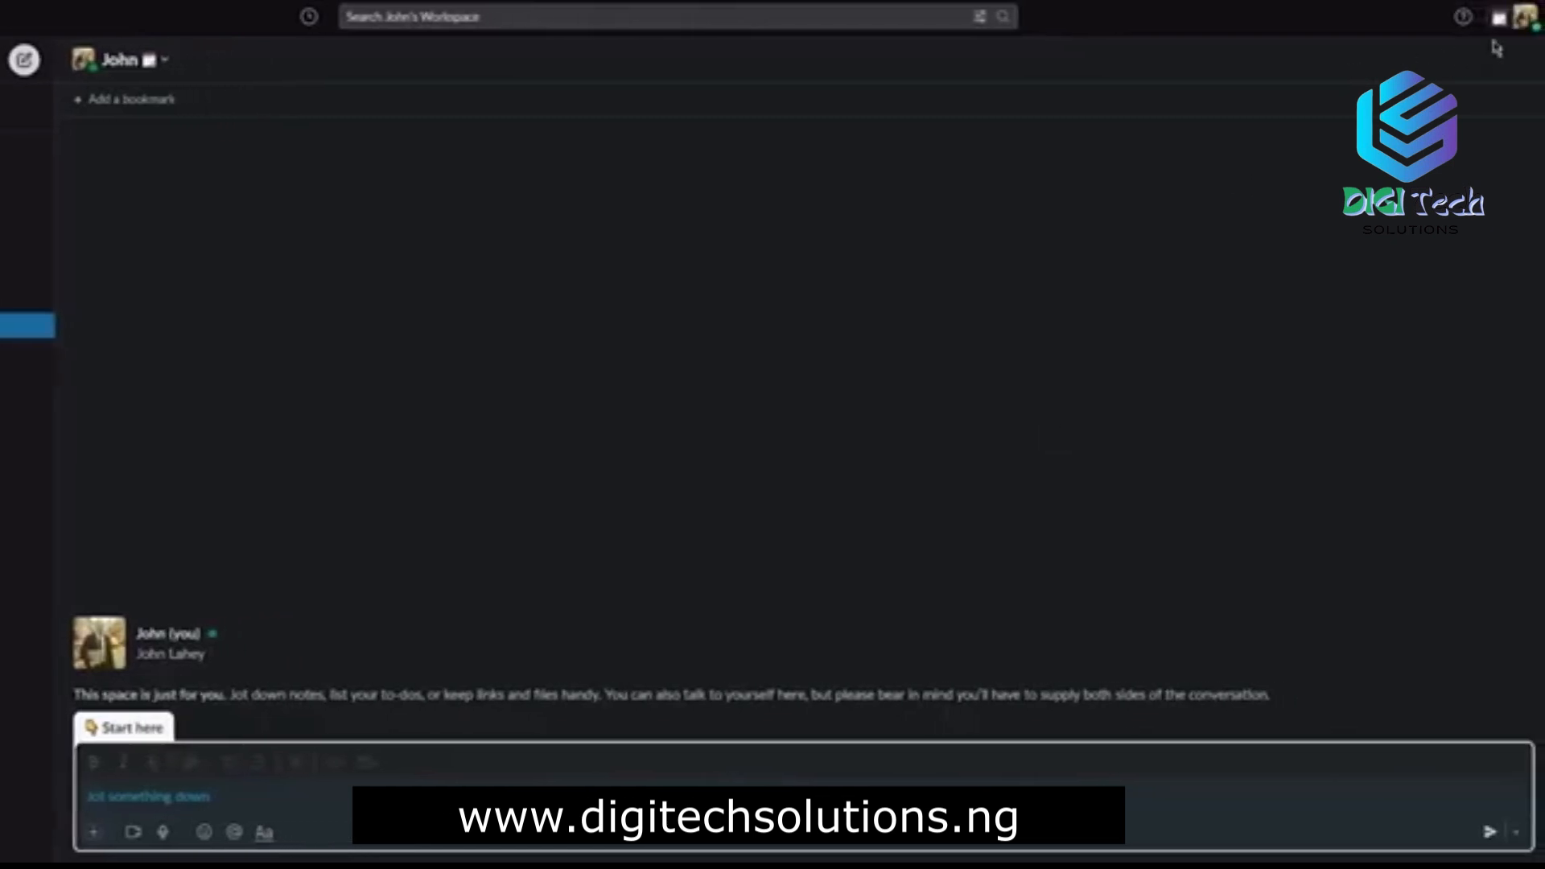
# Clear the current 'In a meeting' status from the account menu.
pyautogui.click(1524, 17)
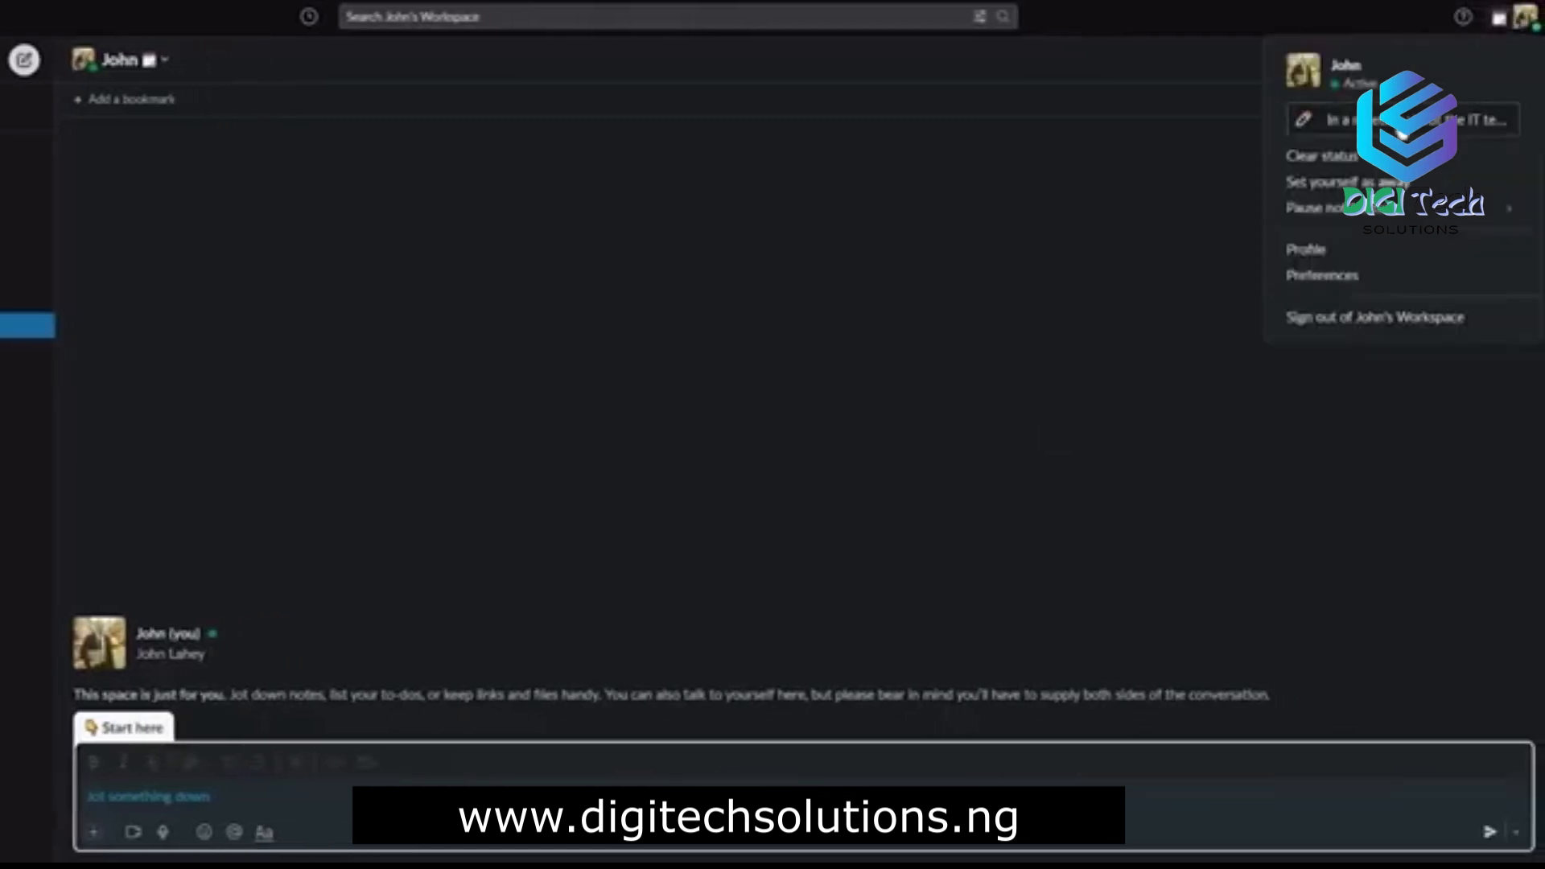
pyautogui.click(1324, 155)
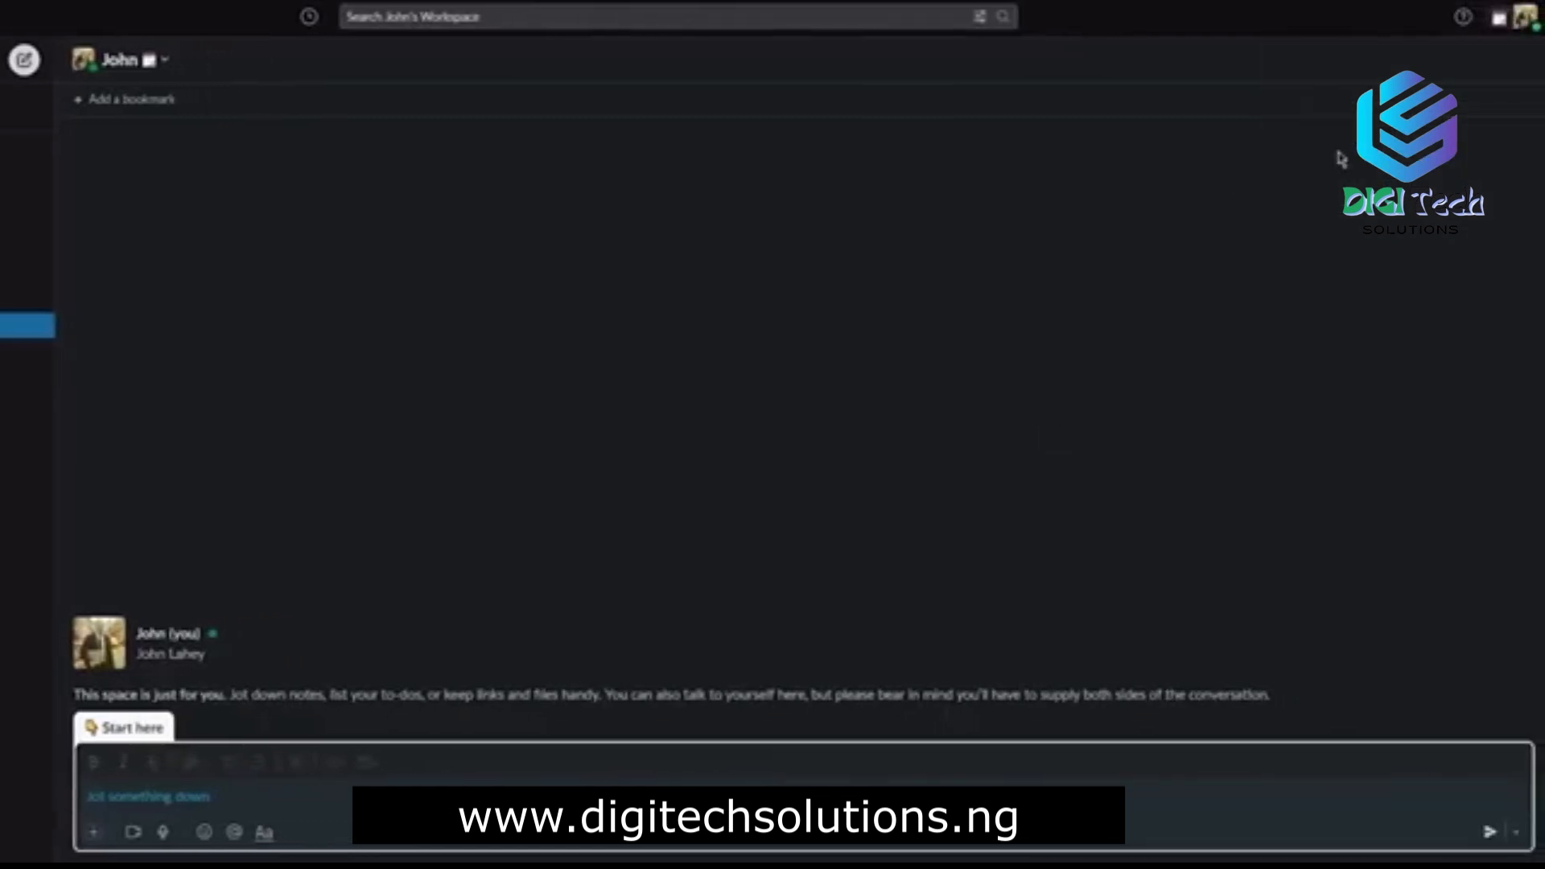
pyautogui.click(1534, 24)
# Set the status 'Out sick, have the flu and its really bad', clearing after Today.
pyautogui.click(1372, 129)
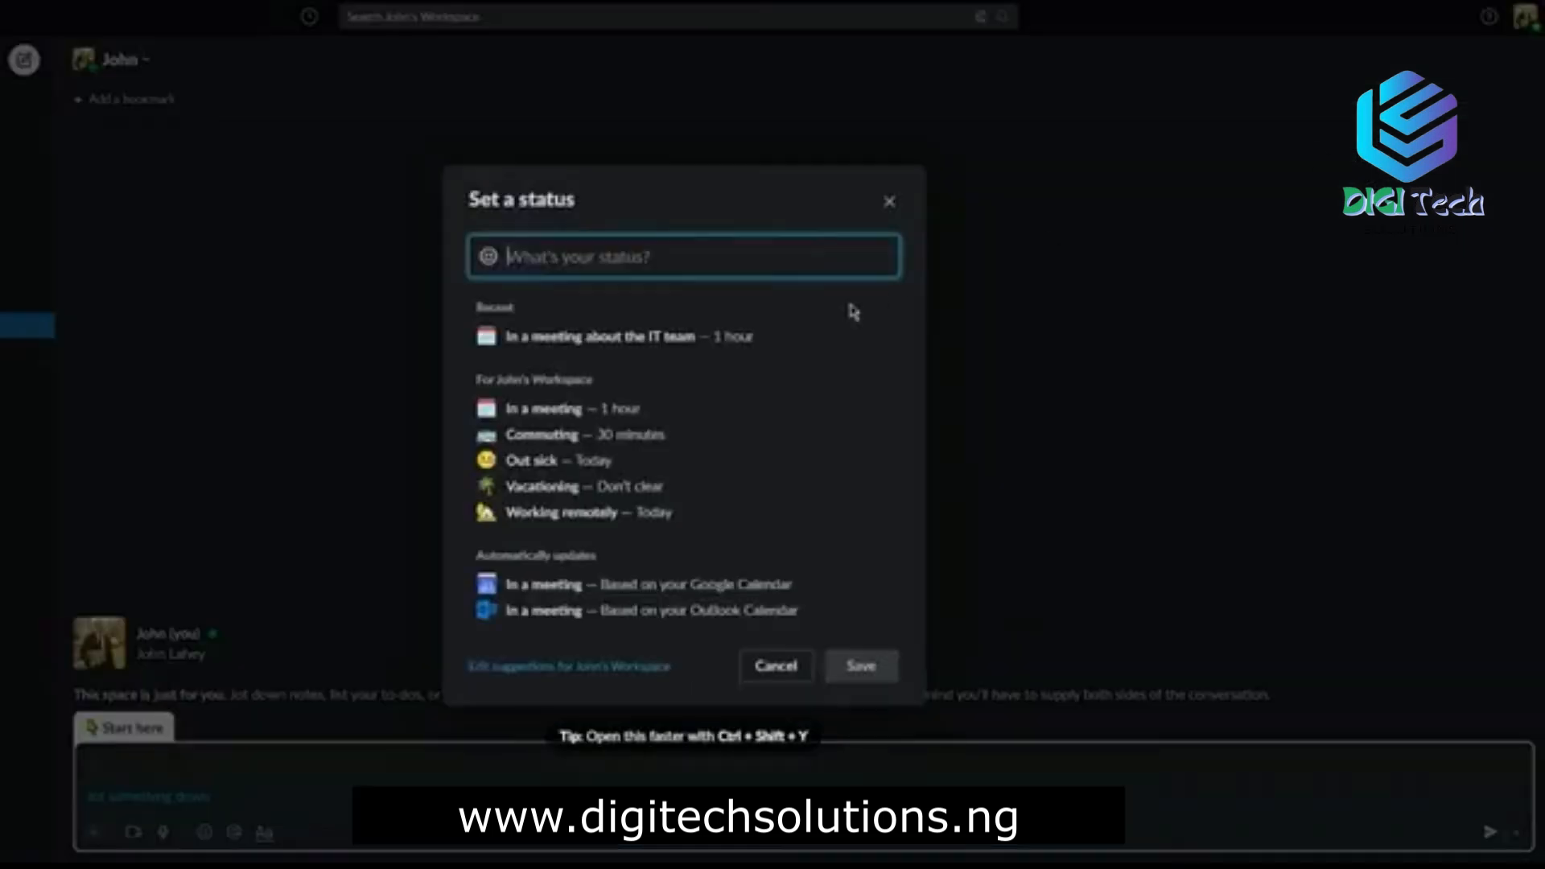
pyautogui.click(663, 473)
pyautogui.click(721, 370)
pyautogui.write(', have the flu and it')
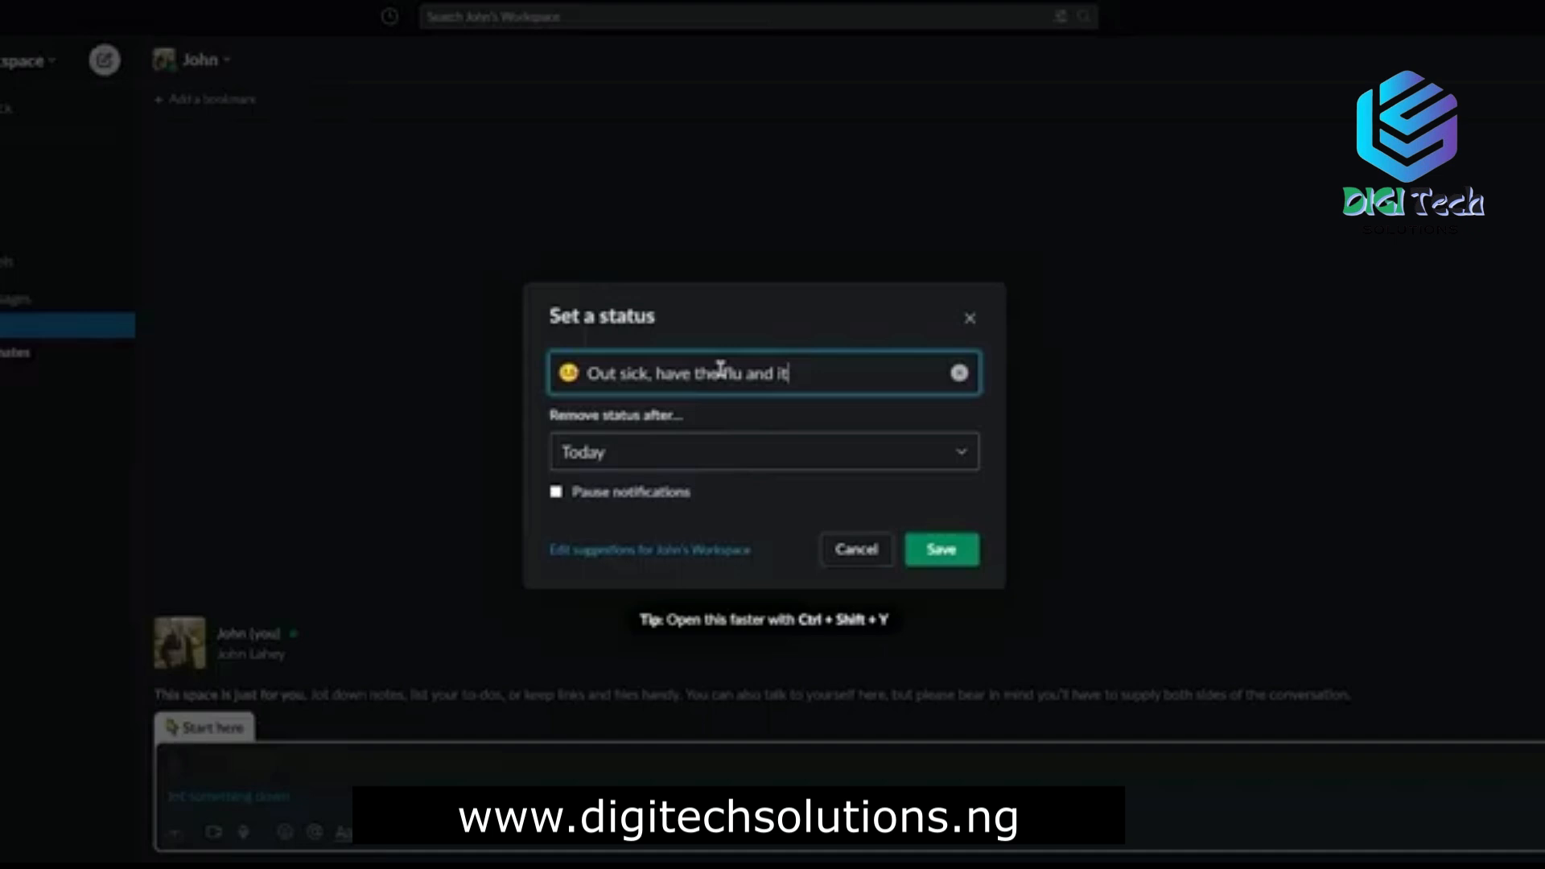
pyautogui.write('s really bad')
pyautogui.click(735, 447)
pyautogui.click(738, 439)
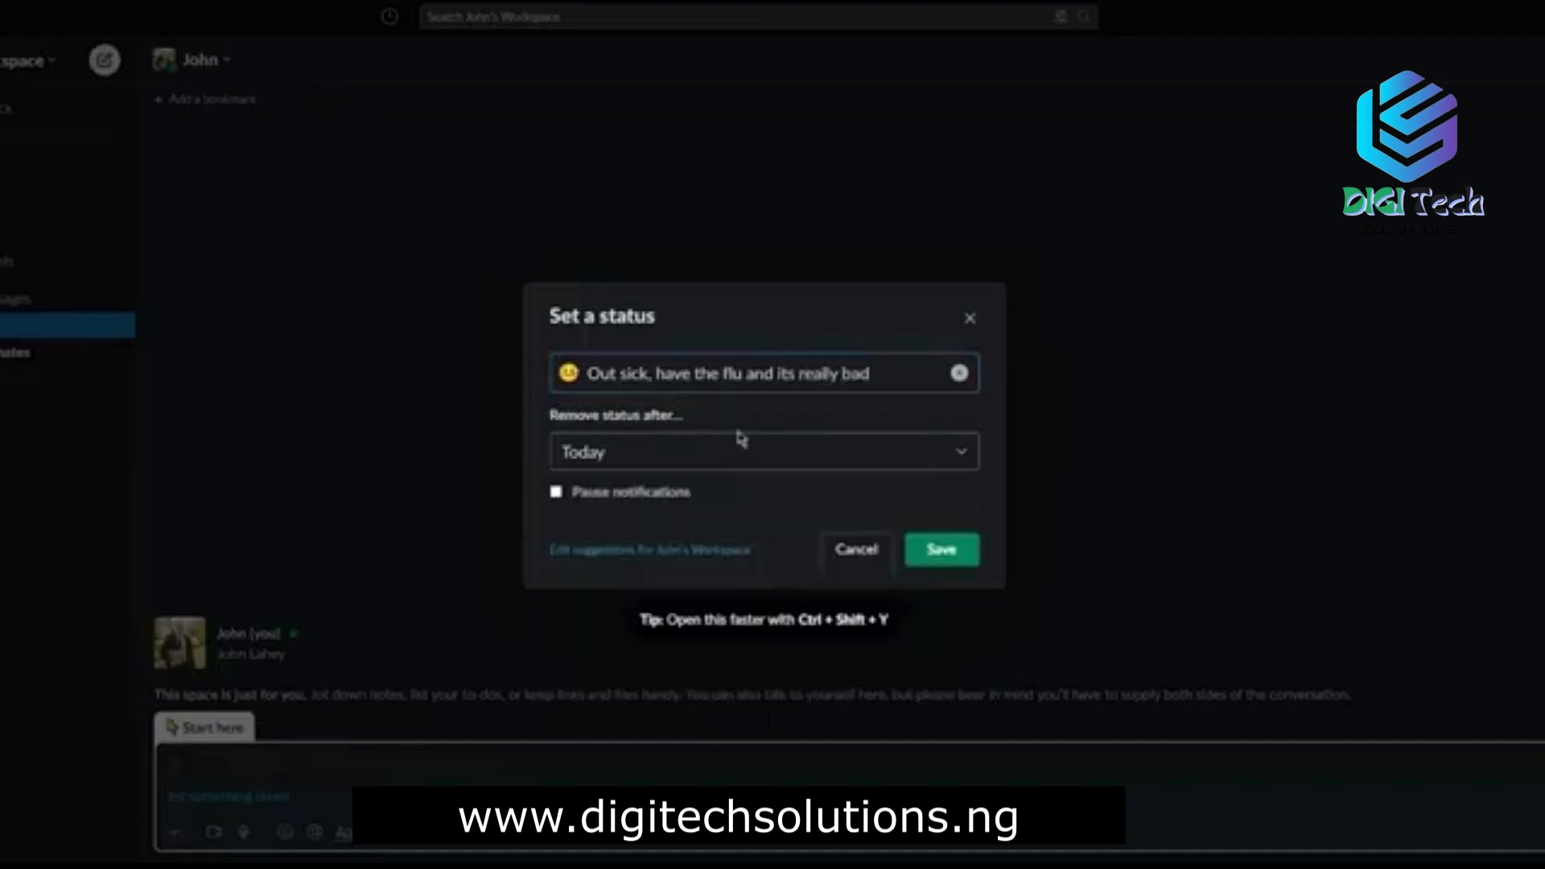
pyautogui.click(720, 458)
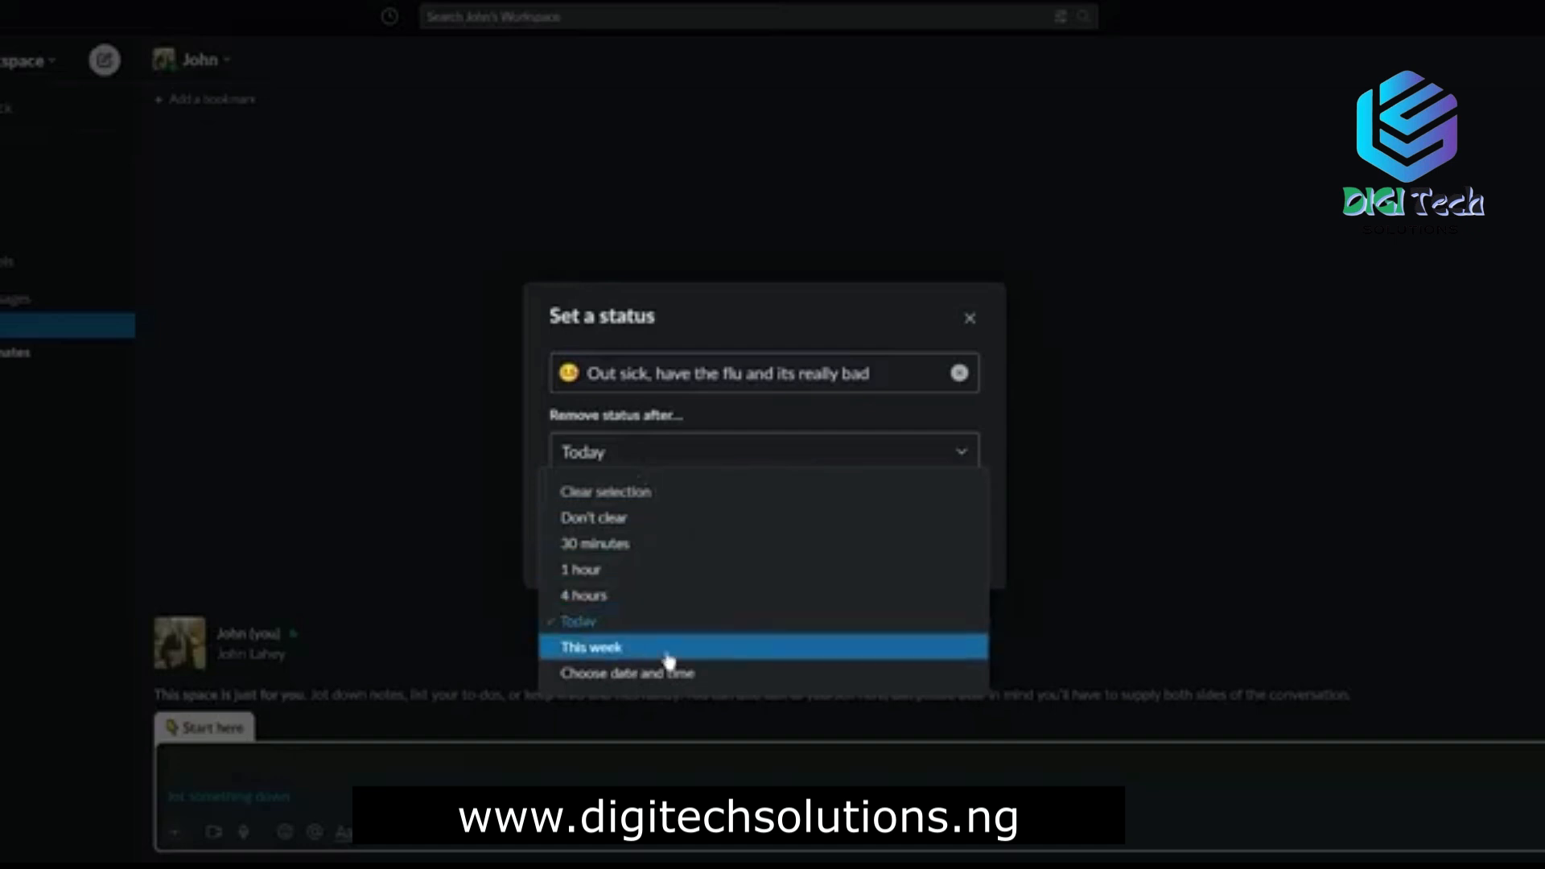
pyautogui.click(699, 458)
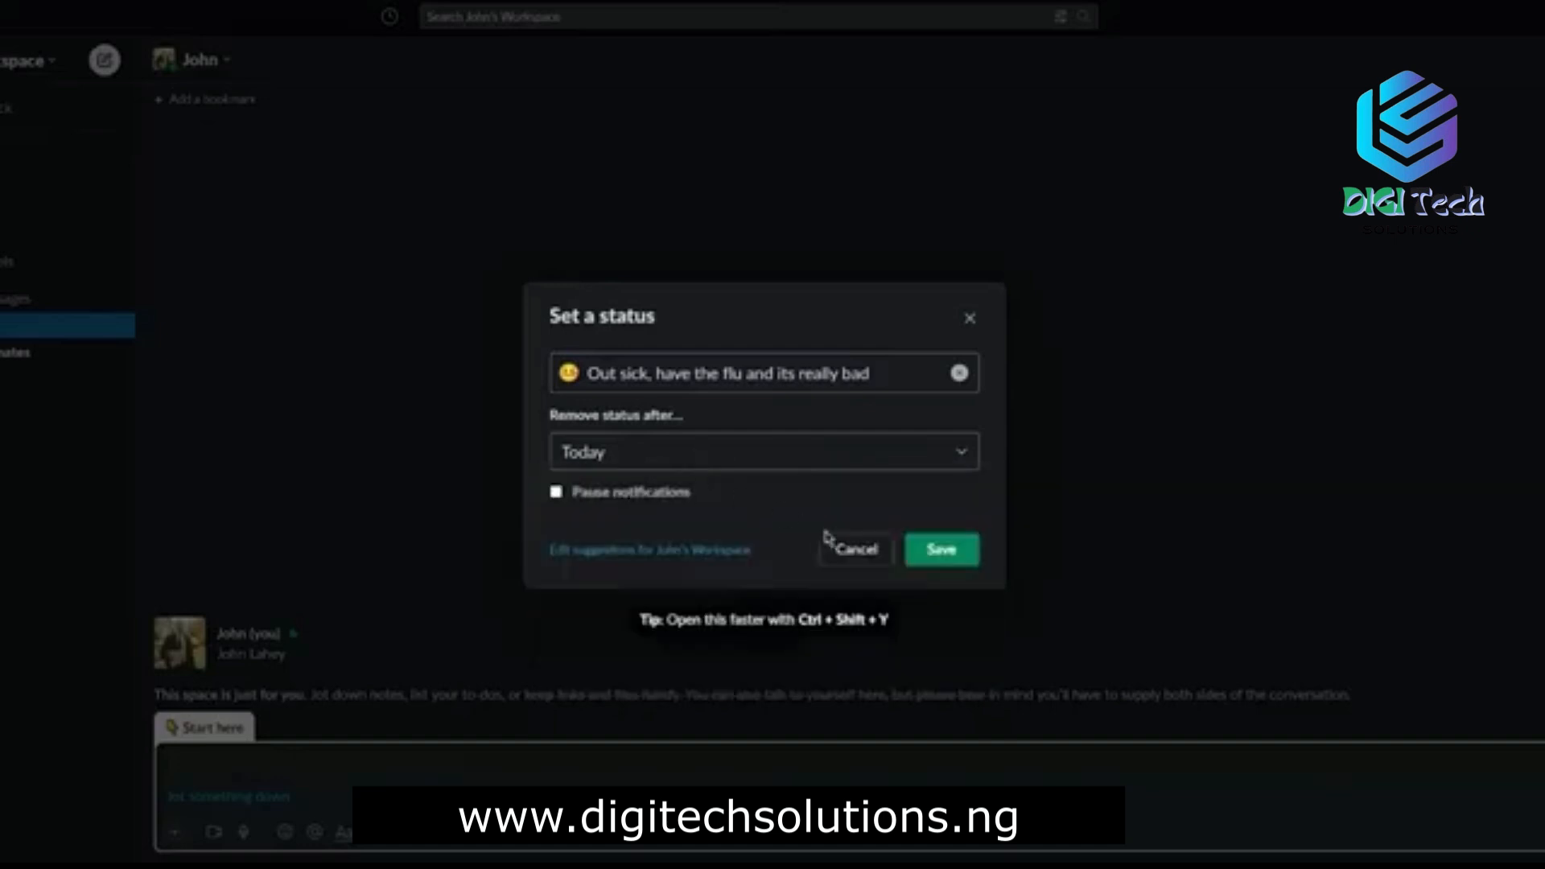
pyautogui.click(940, 550)
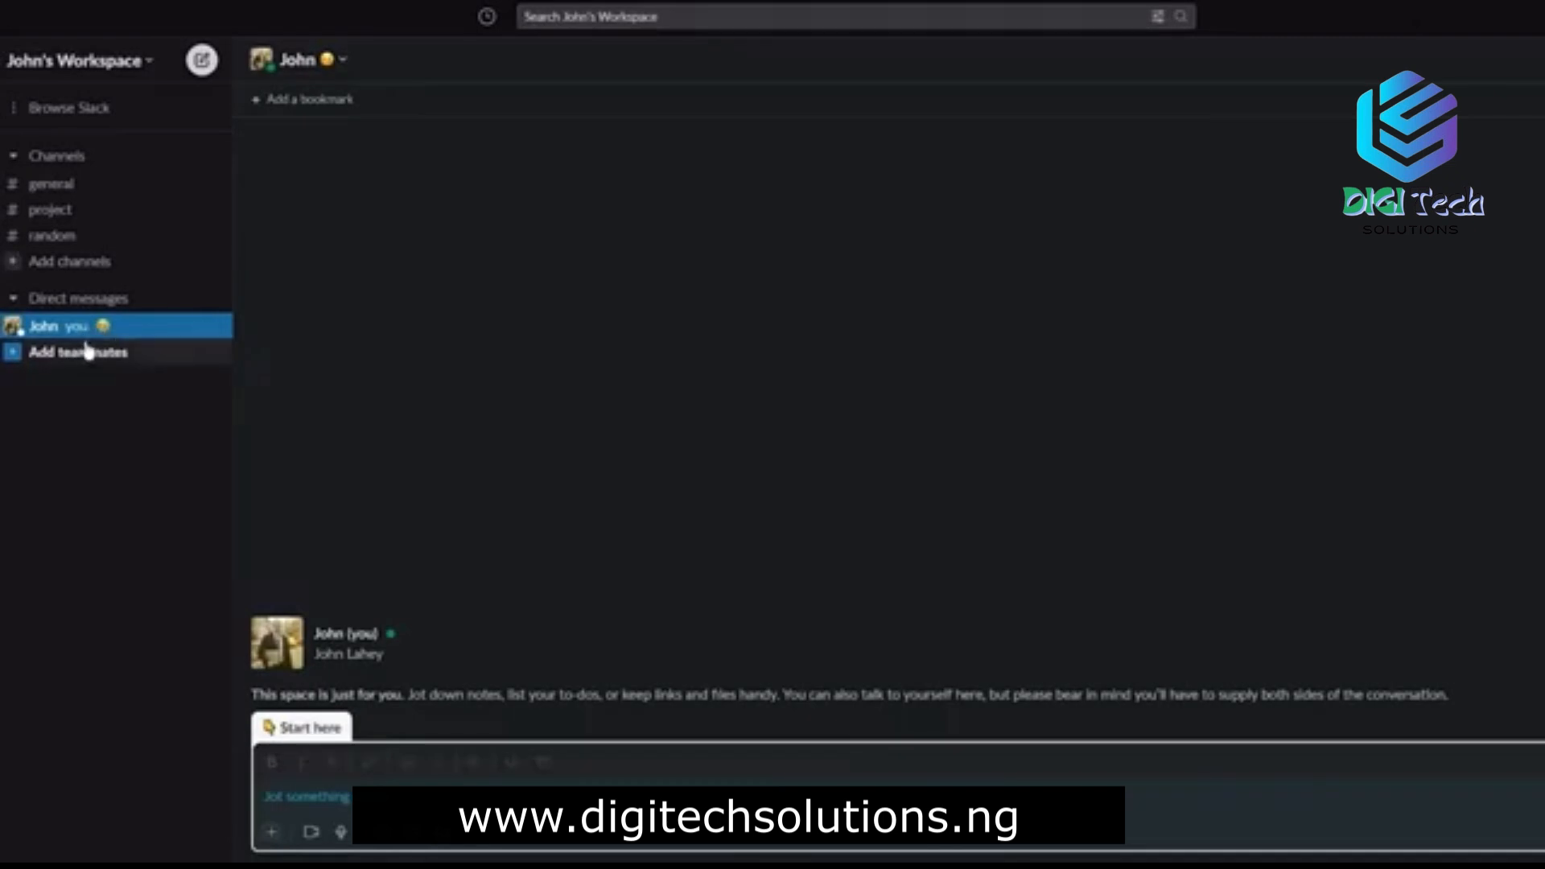
# Clear the out-sick status.
pyautogui.moveTo(106, 338)
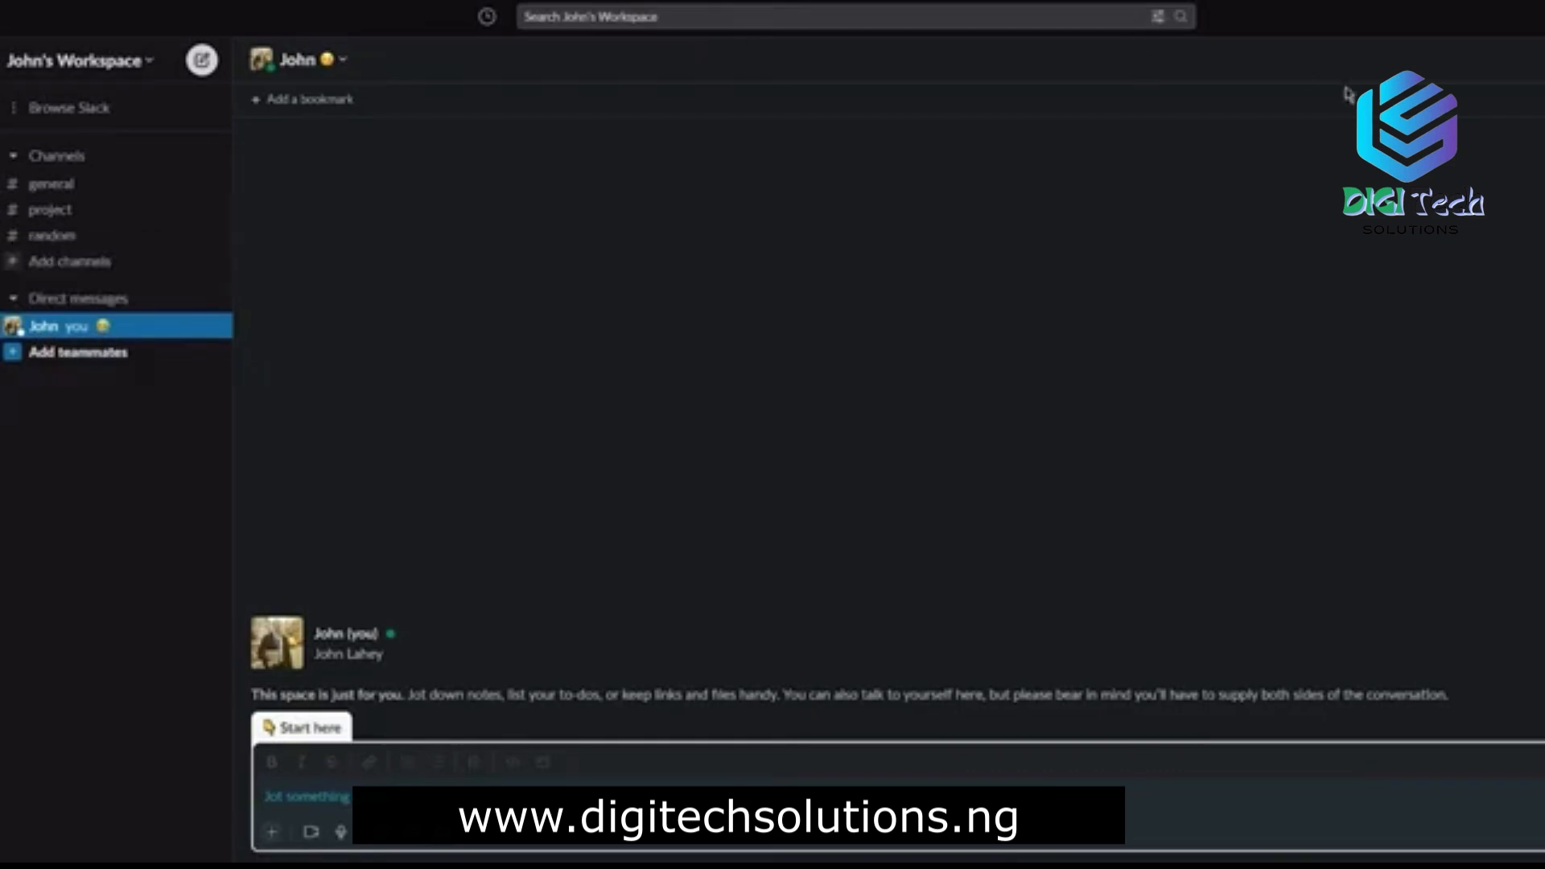
pyautogui.click(1534, 66)
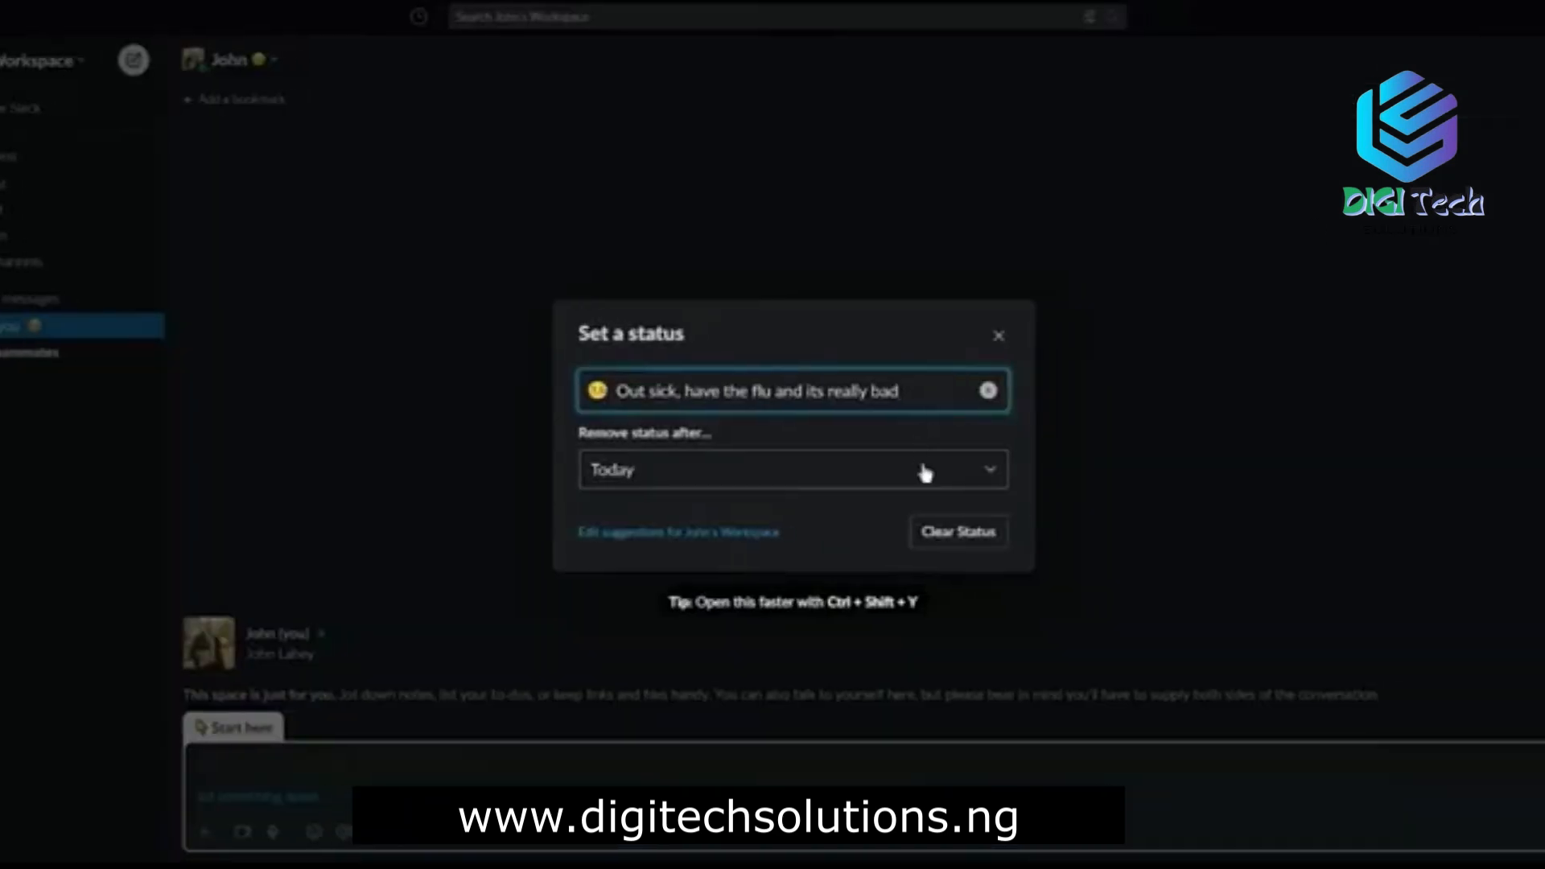
pyautogui.click(971, 533)
# Mark yourself as away from the account menu, leaving the status editor unchanged.
pyautogui.click(1537, 16)
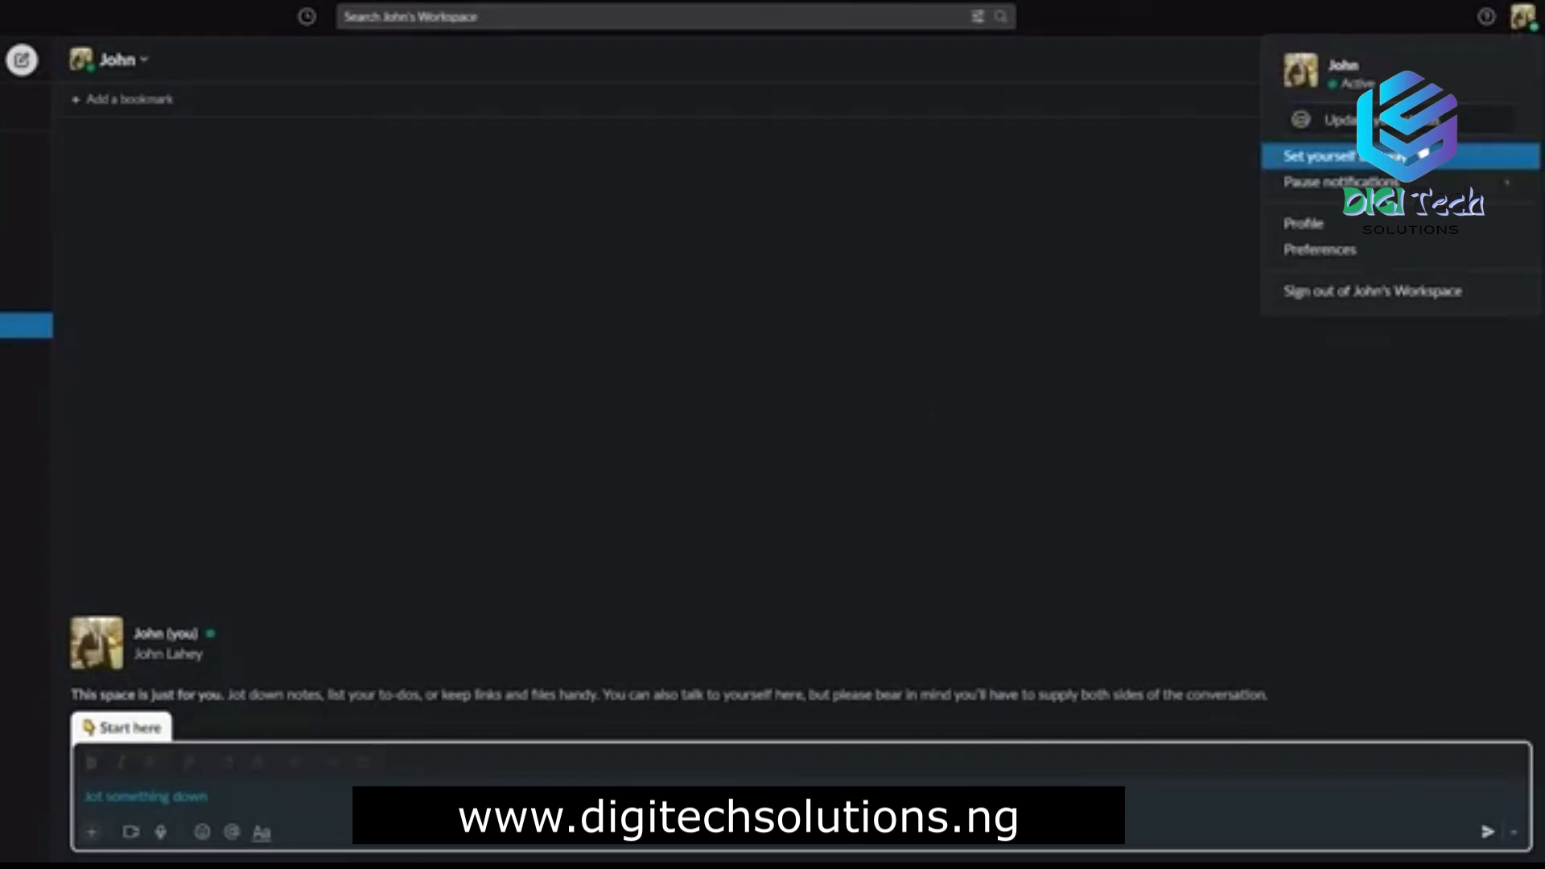
pyautogui.click(1425, 127)
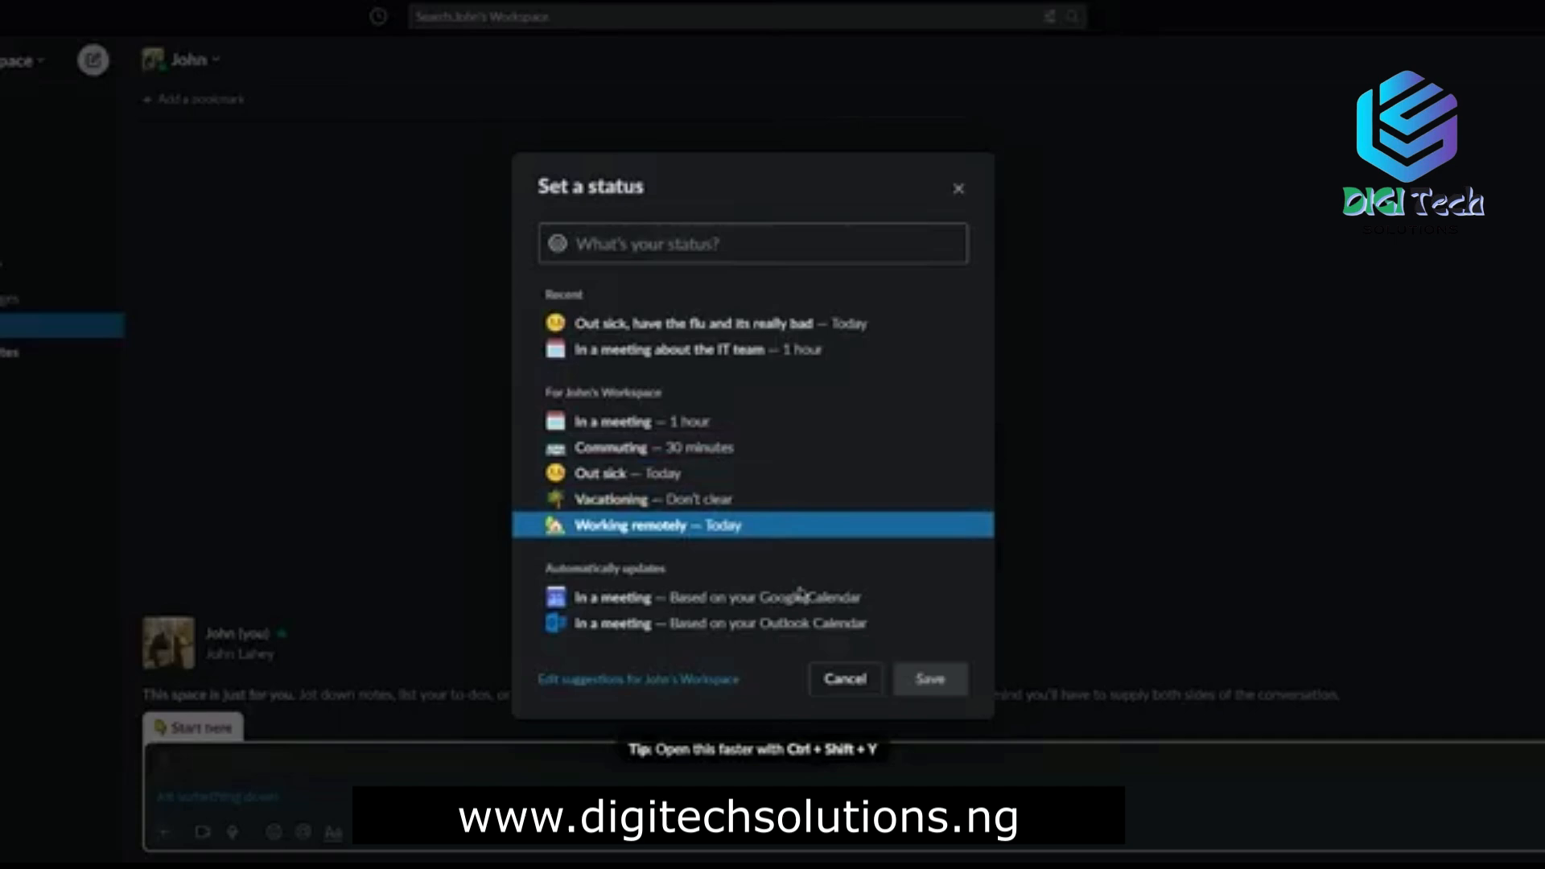
pyautogui.click(843, 679)
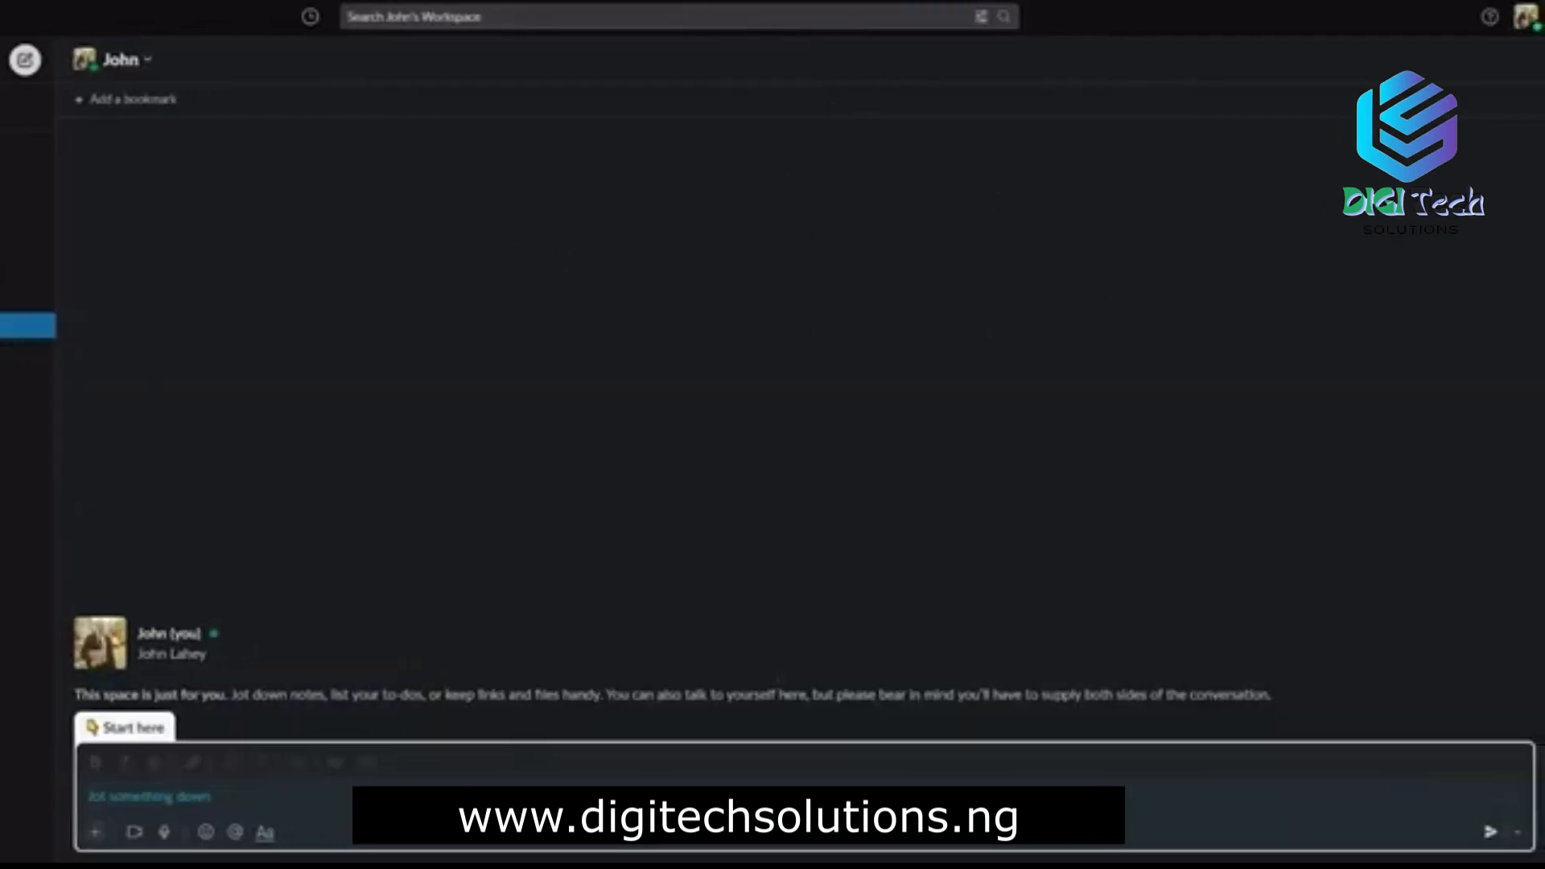
pyautogui.click(1525, 17)
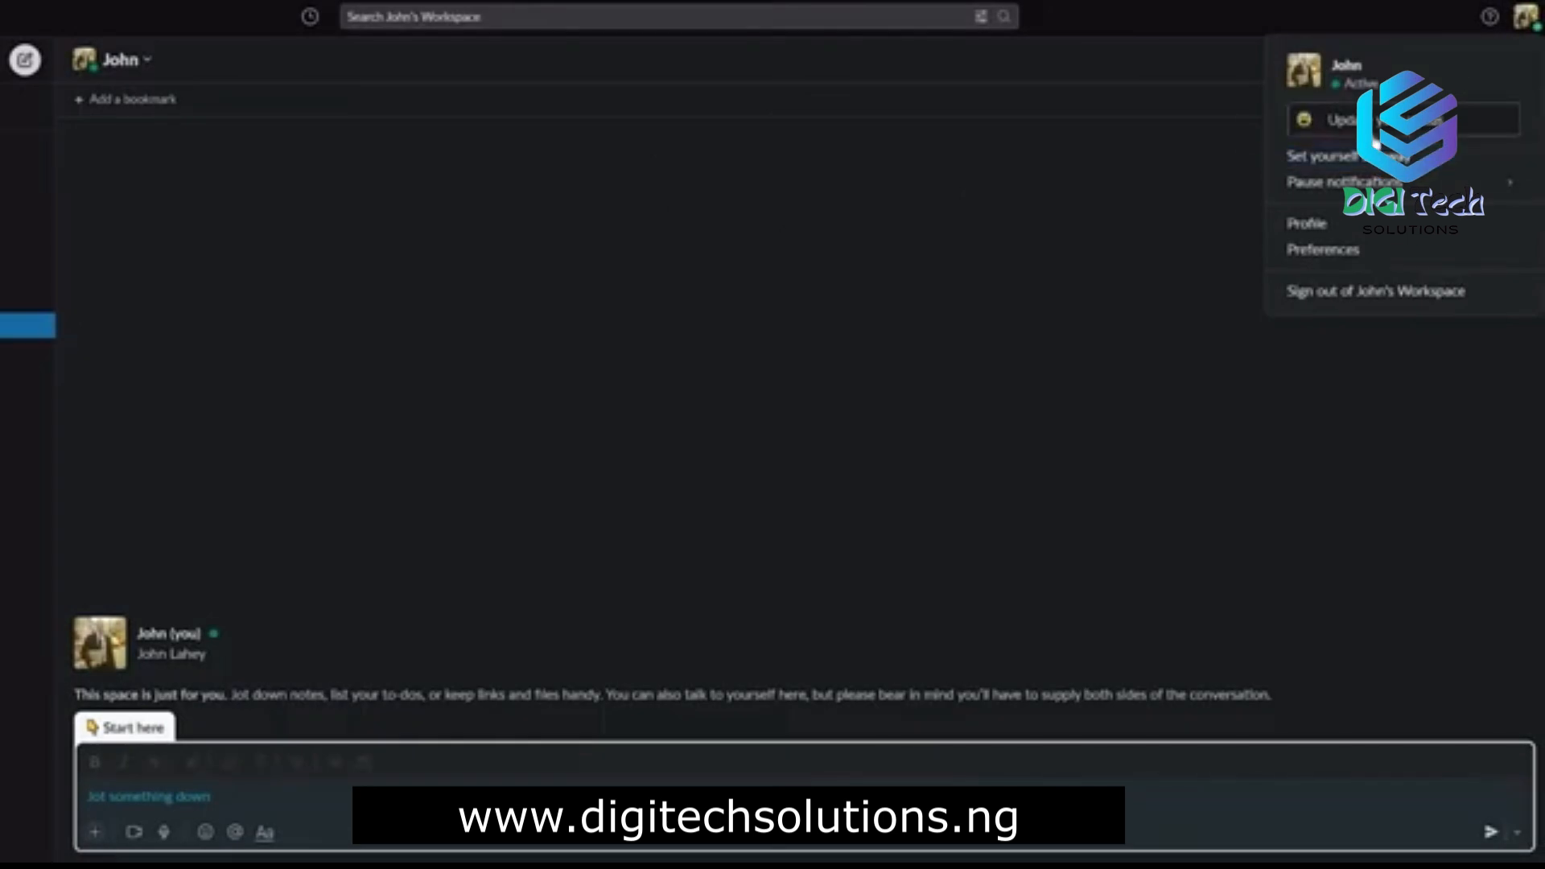
pyautogui.click(1438, 161)
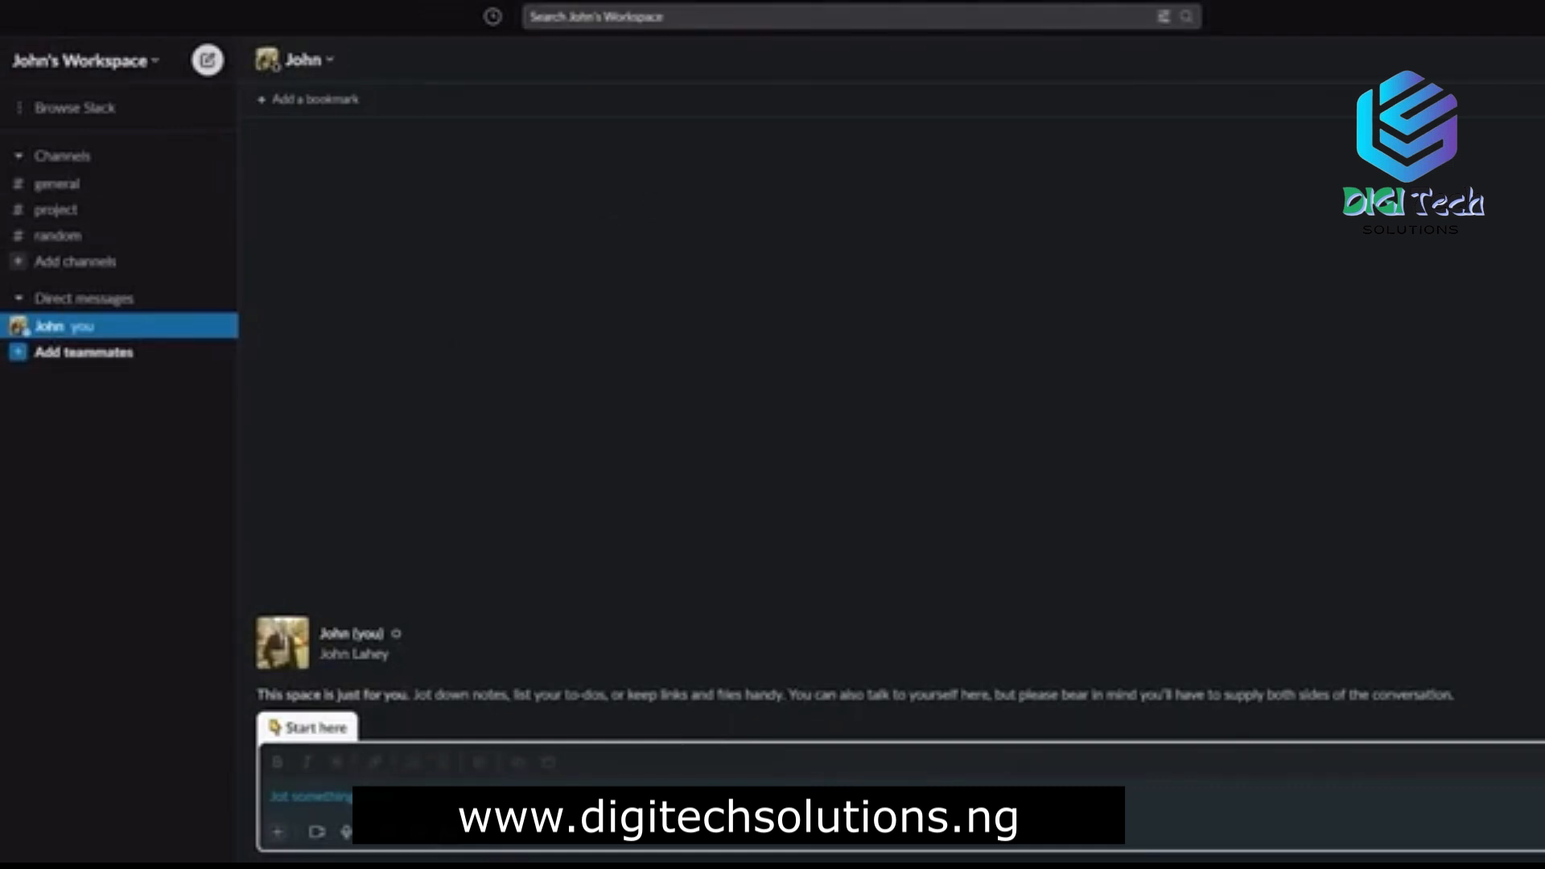
# Set yourself back to active, look at Pause notifications, then return to #general.
pyautogui.click(1542, 17)
pyautogui.click(1535, 156)
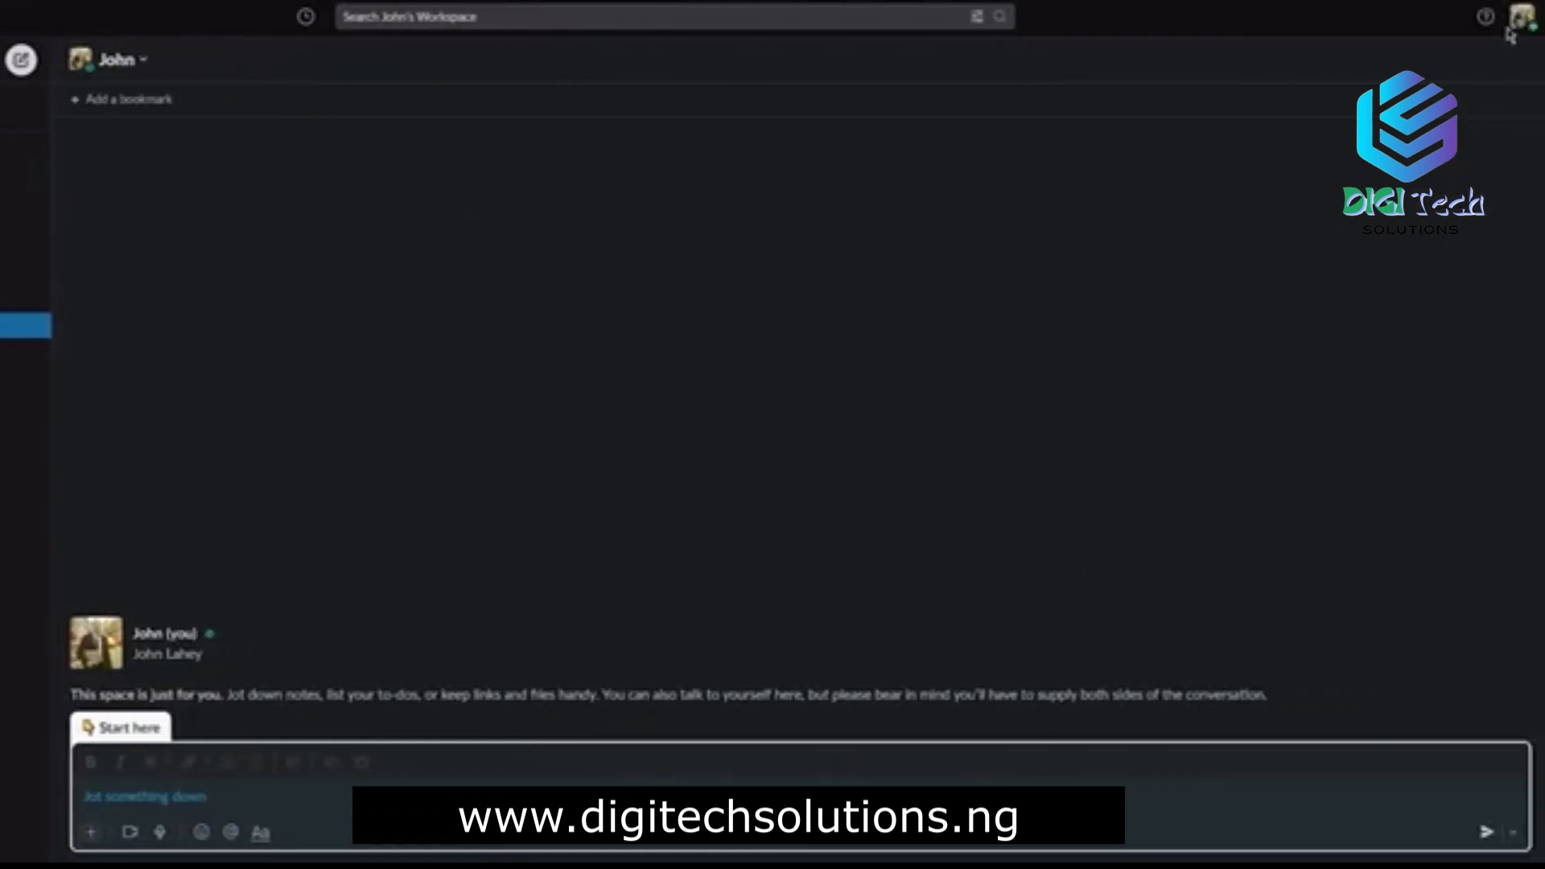
pyautogui.click(1513, 30)
pyautogui.moveTo(1367, 182)
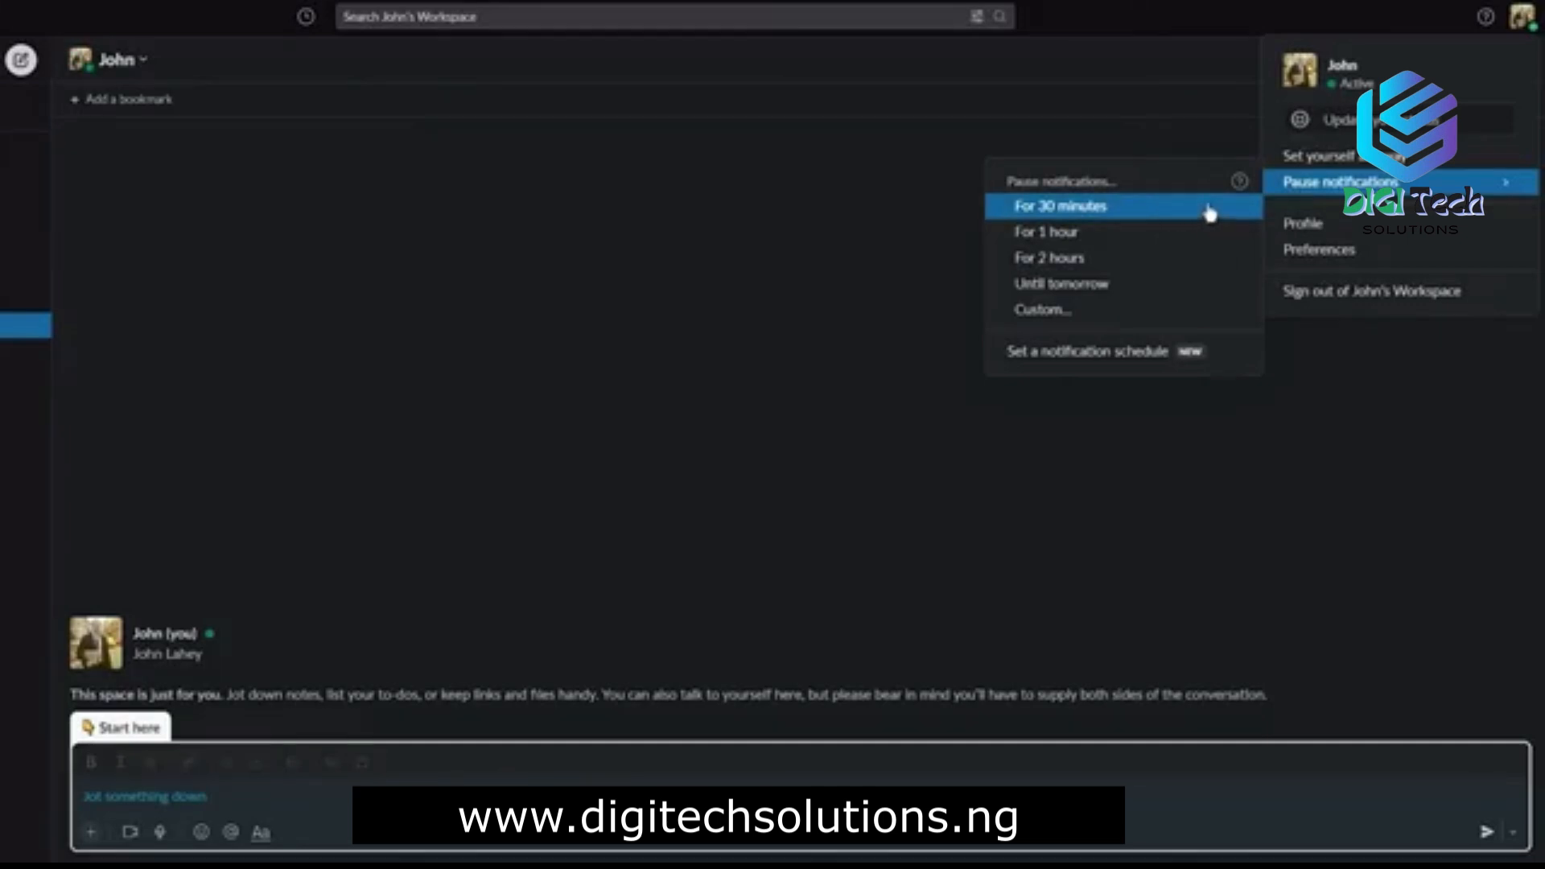
pyautogui.click(1357, 432)
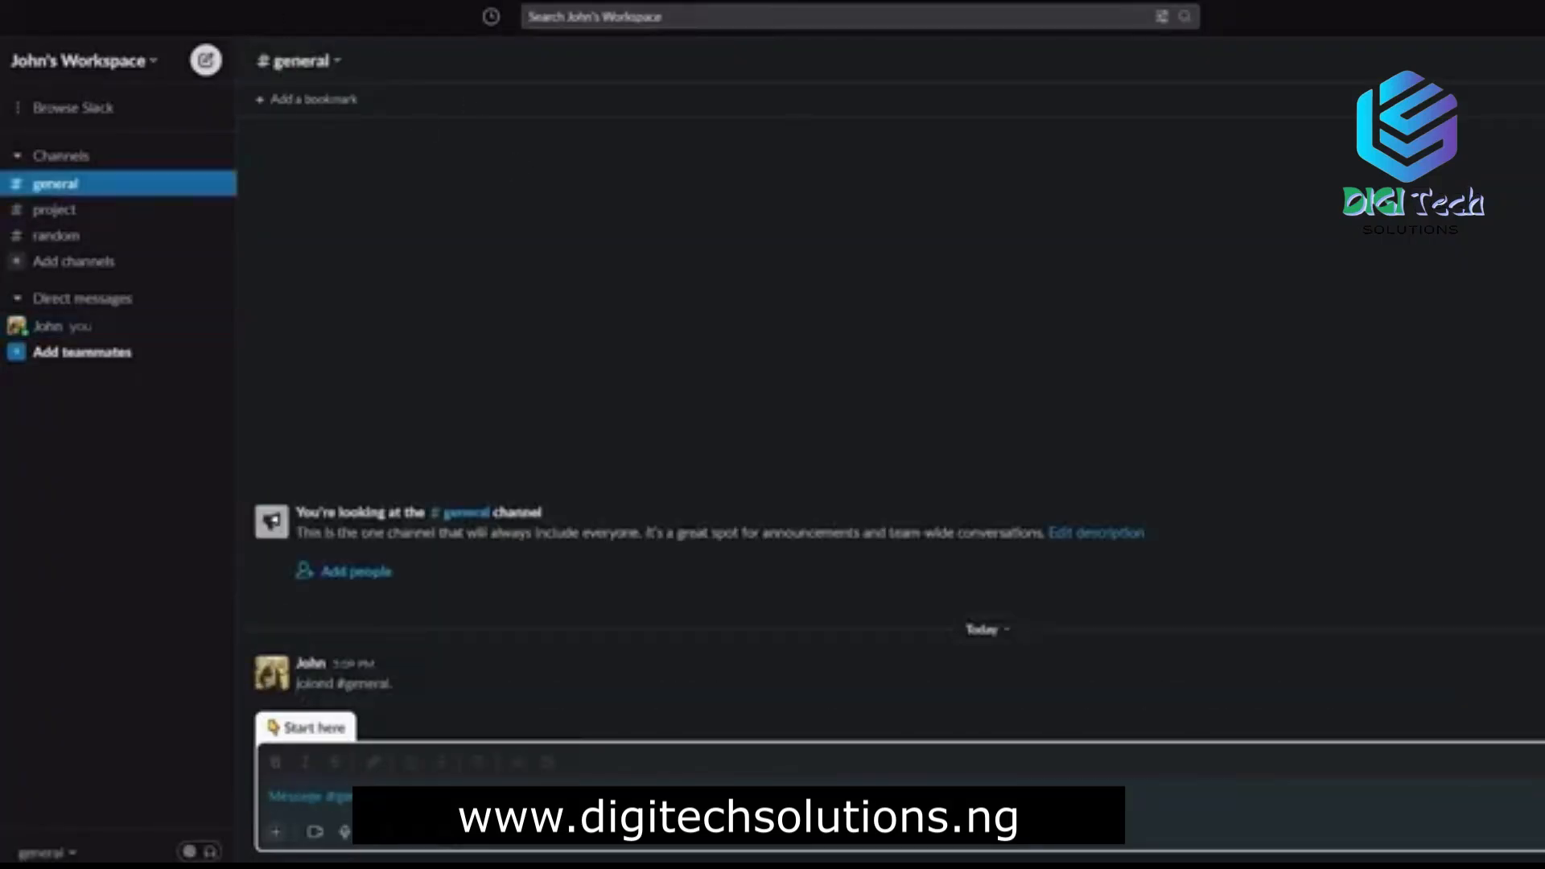
# Go from your self-conversation to slack.com and browse its workspace list.
pyautogui.click(81, 326)
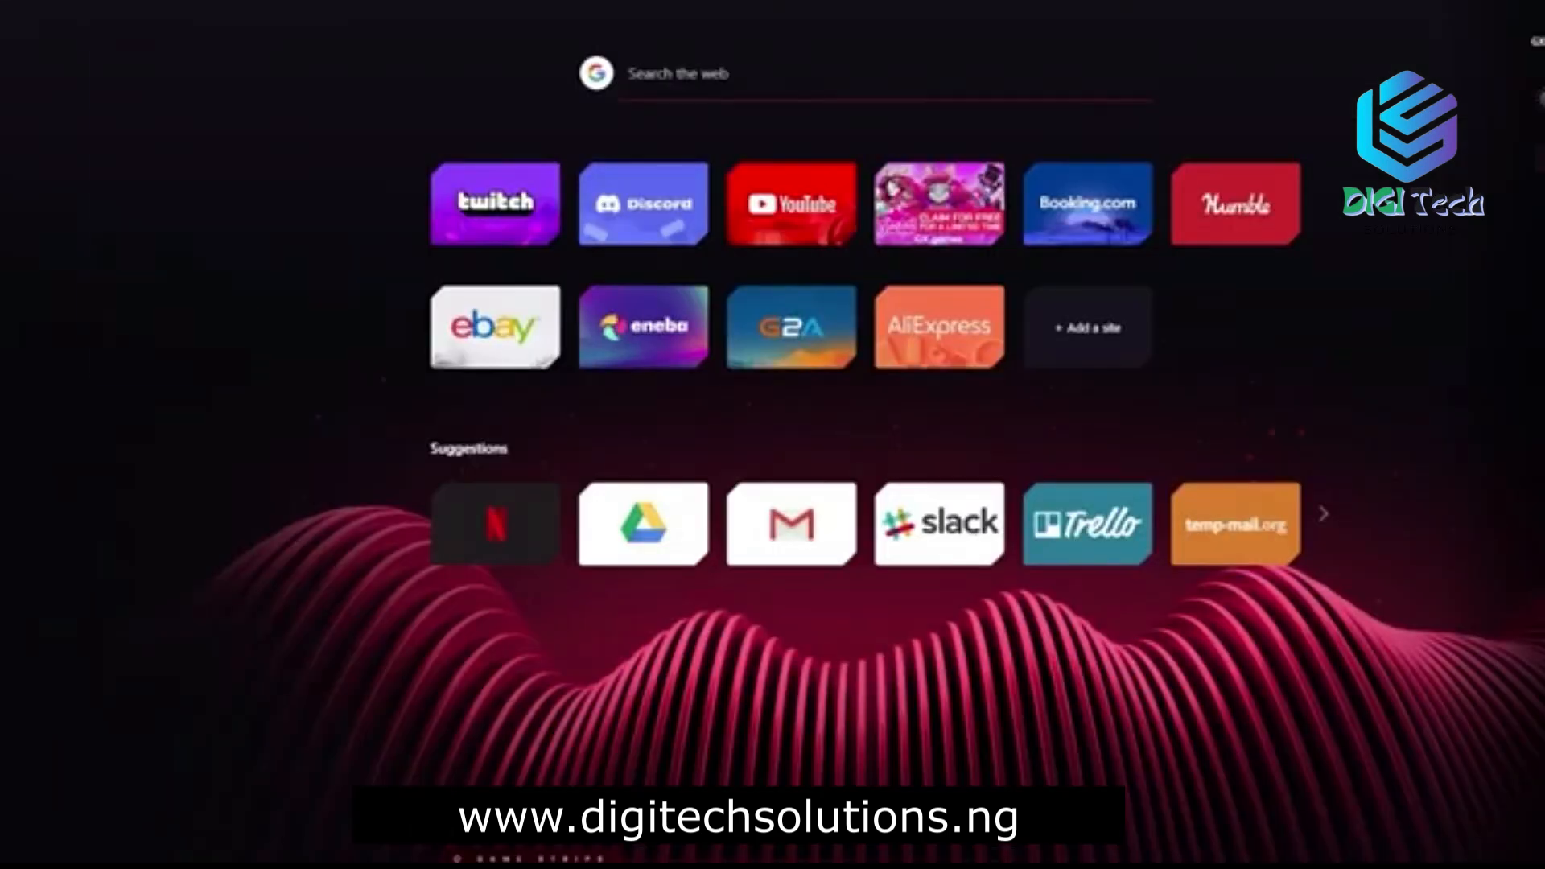
pyautogui.write('sla')
pyautogui.press('Return')
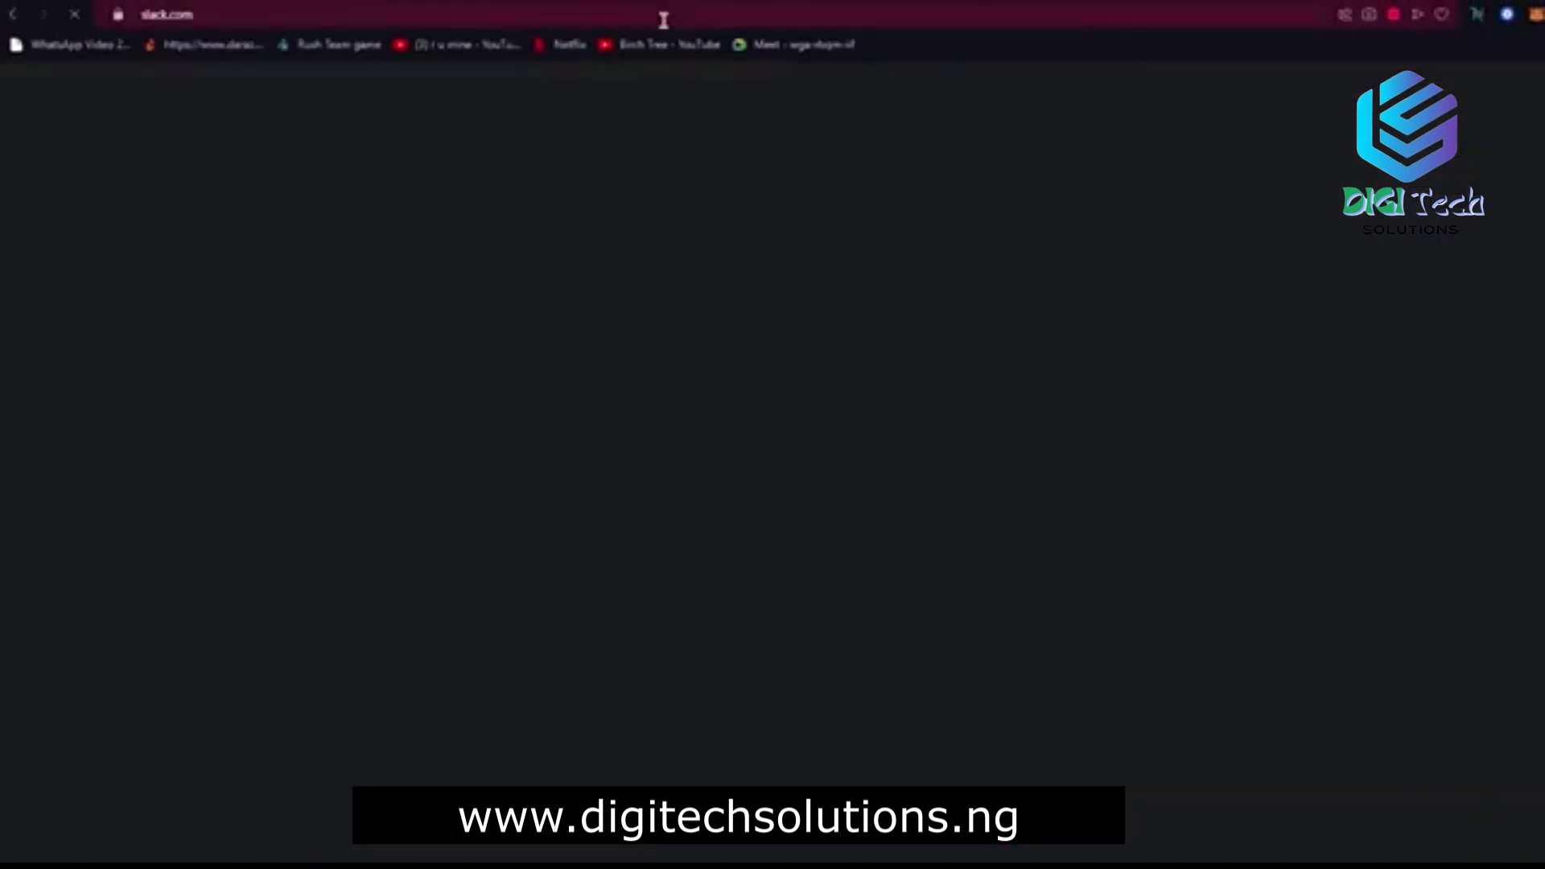
pyautogui.scroll(-5, 1027, 296)
pyautogui.scroll(5, 1027, 296)
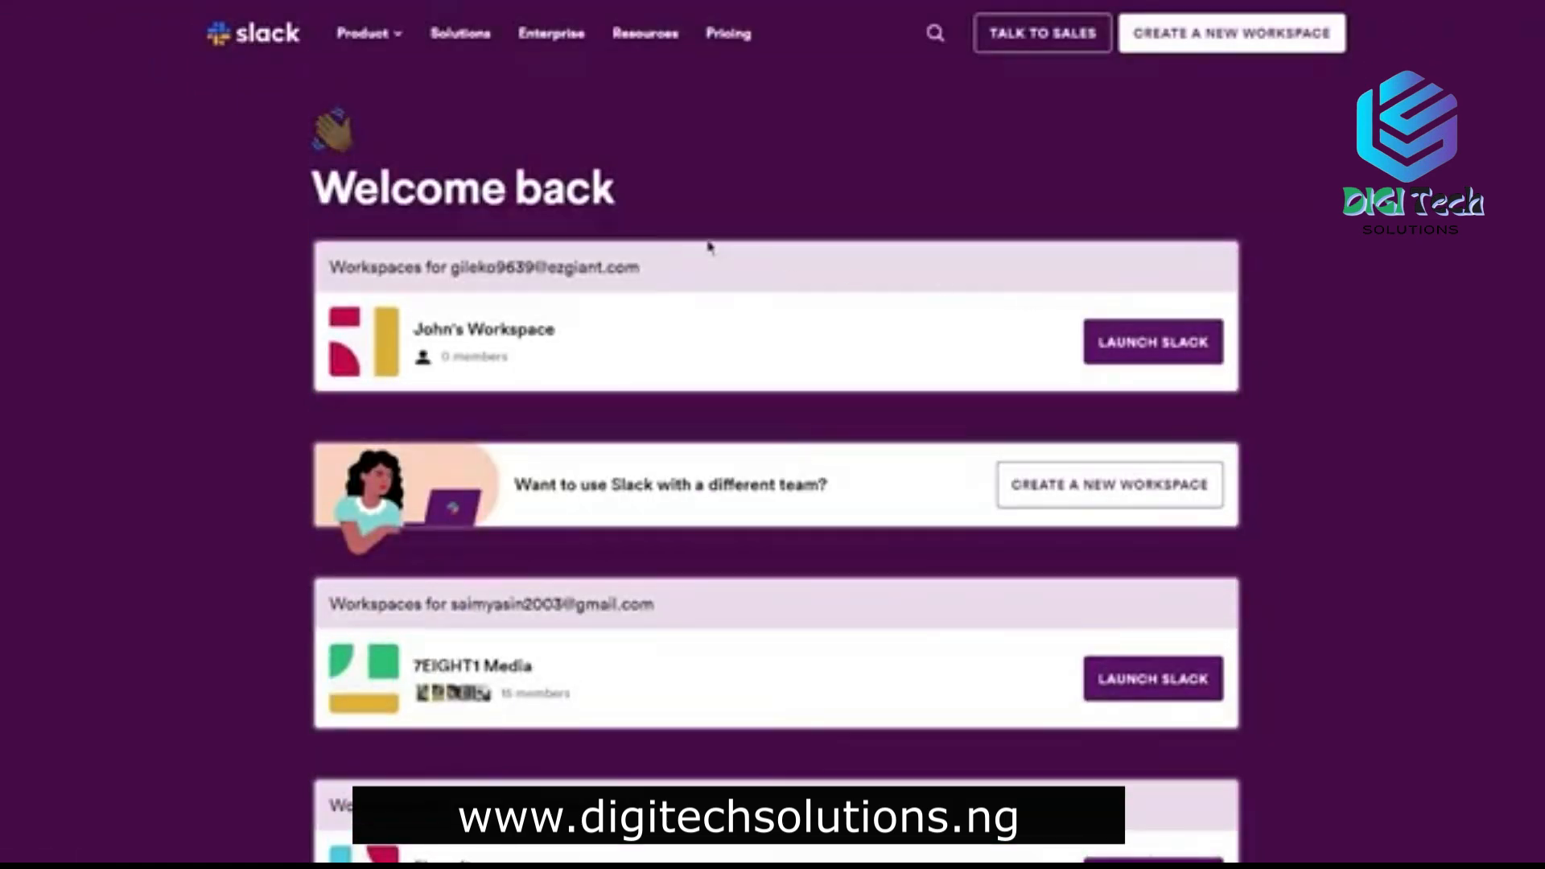
pyautogui.scroll(-7, 804, 298)
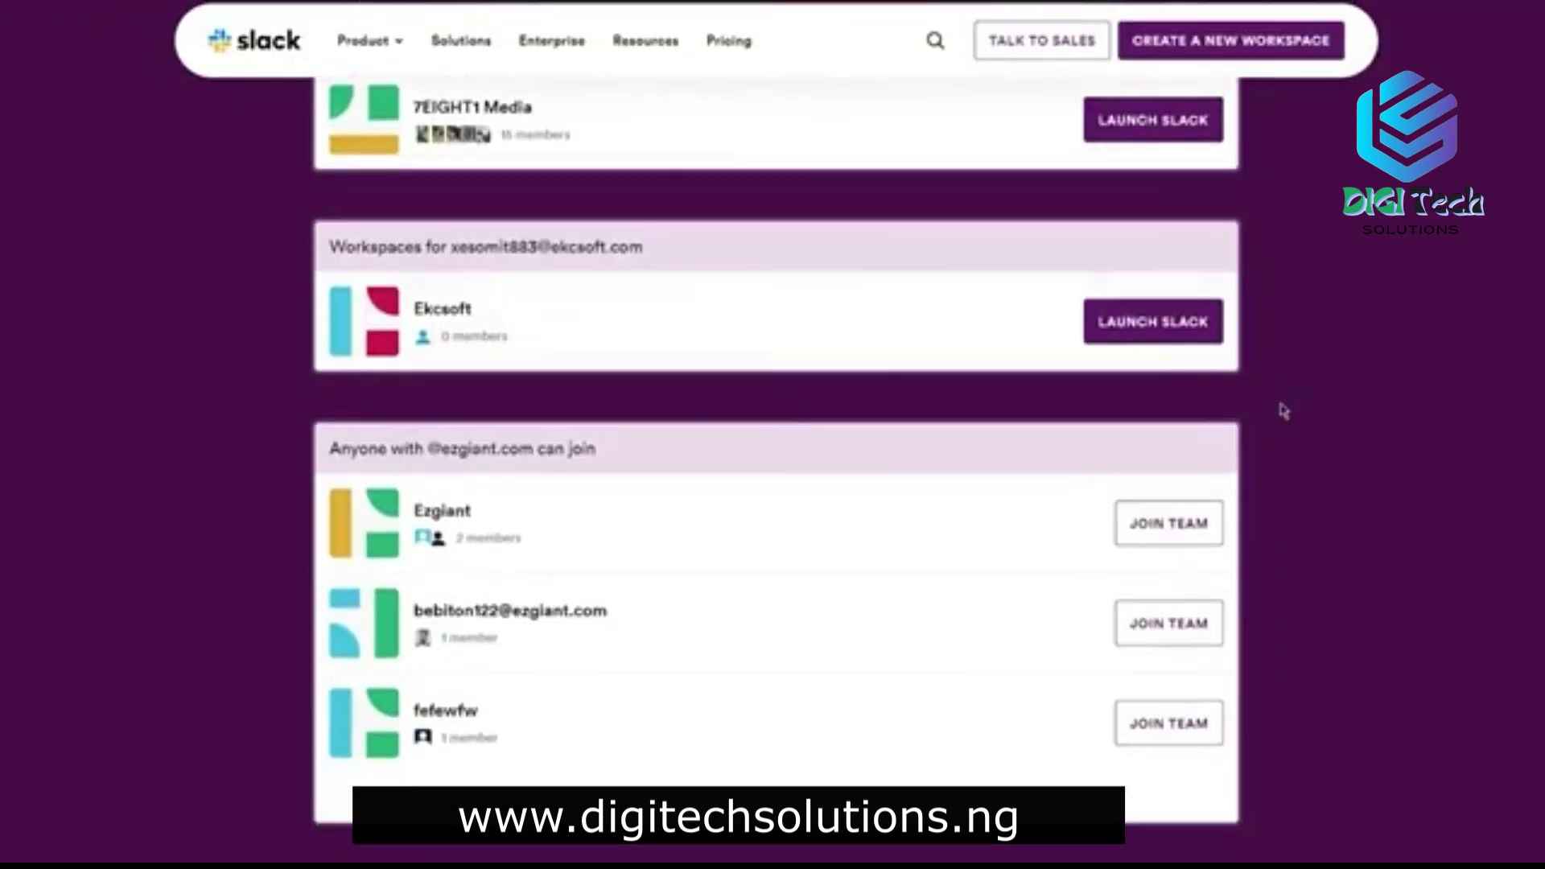
pyautogui.scroll(-2, 1280, 407)
pyautogui.scroll(8, 1279, 406)
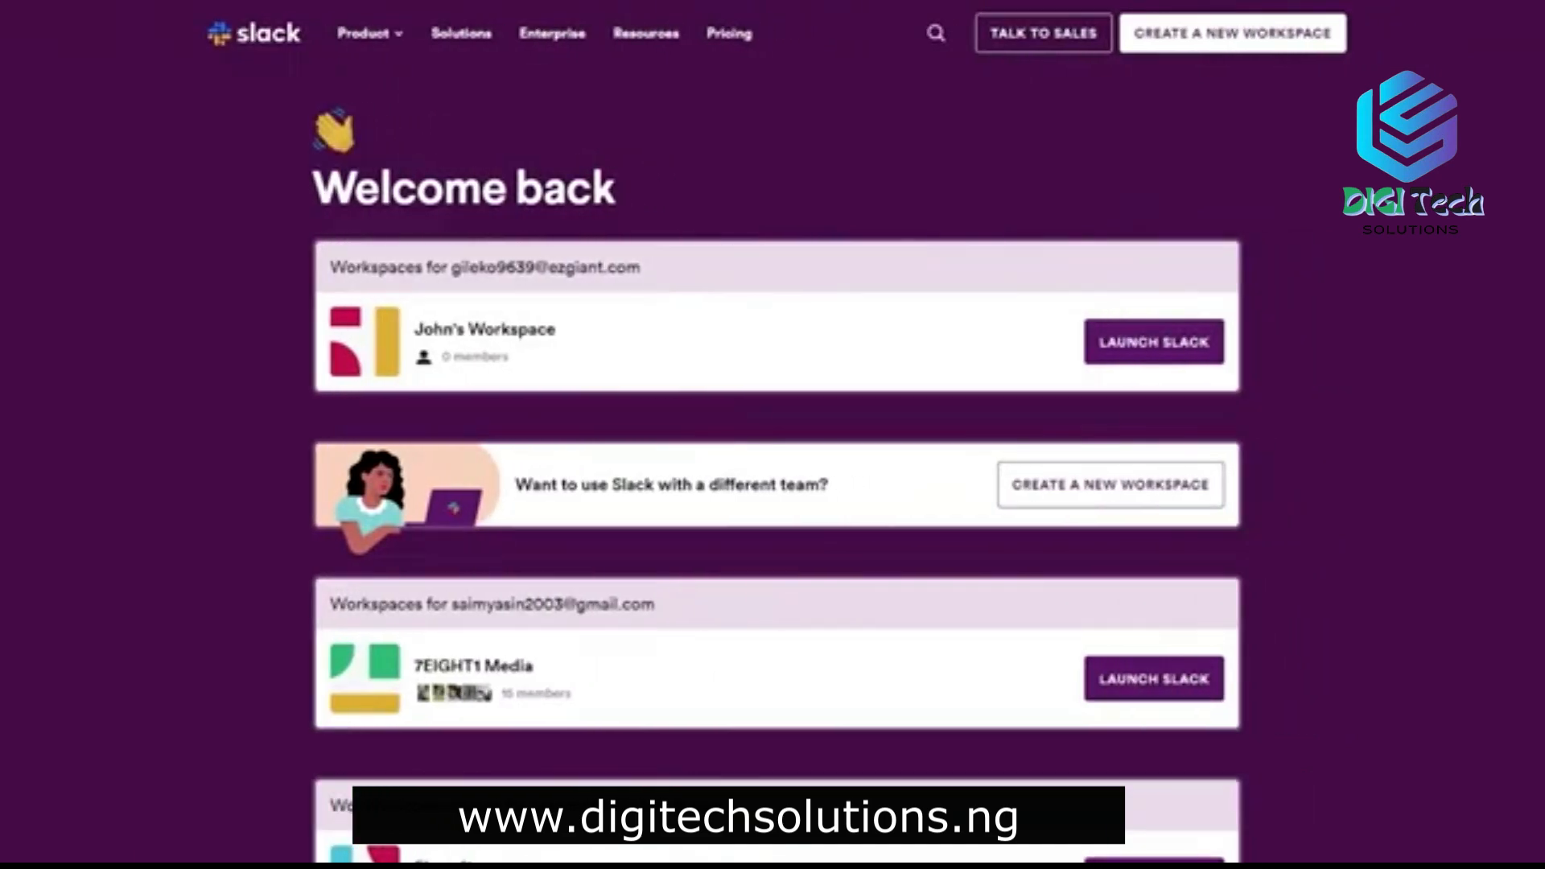
pyautogui.scroll(-15, 254, 208)
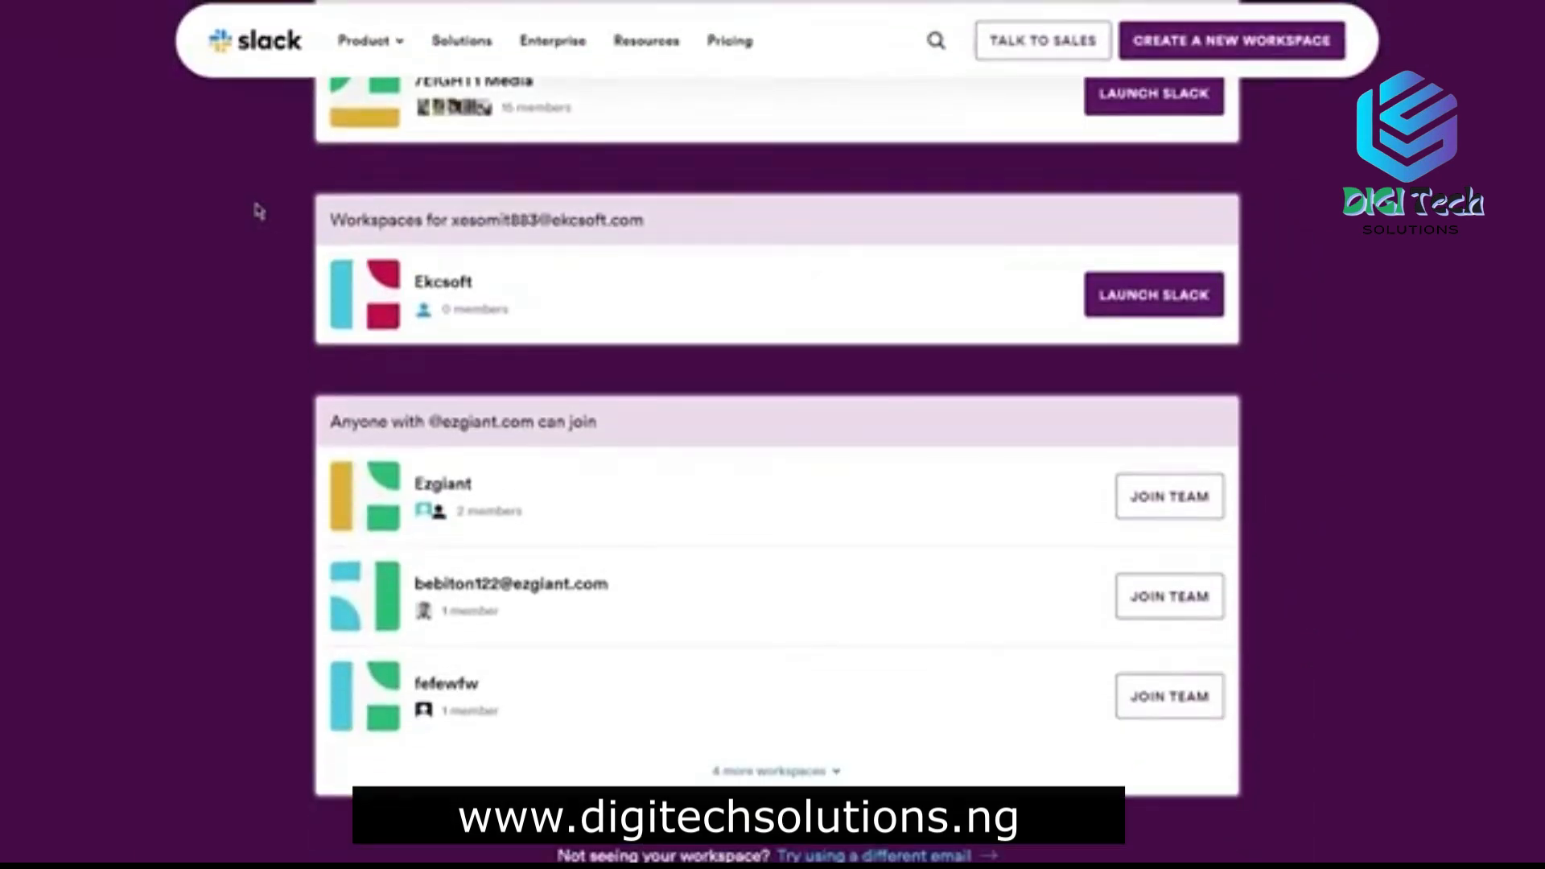
pyautogui.scroll(5, 257, 211)
pyautogui.scroll(3, 583, 189)
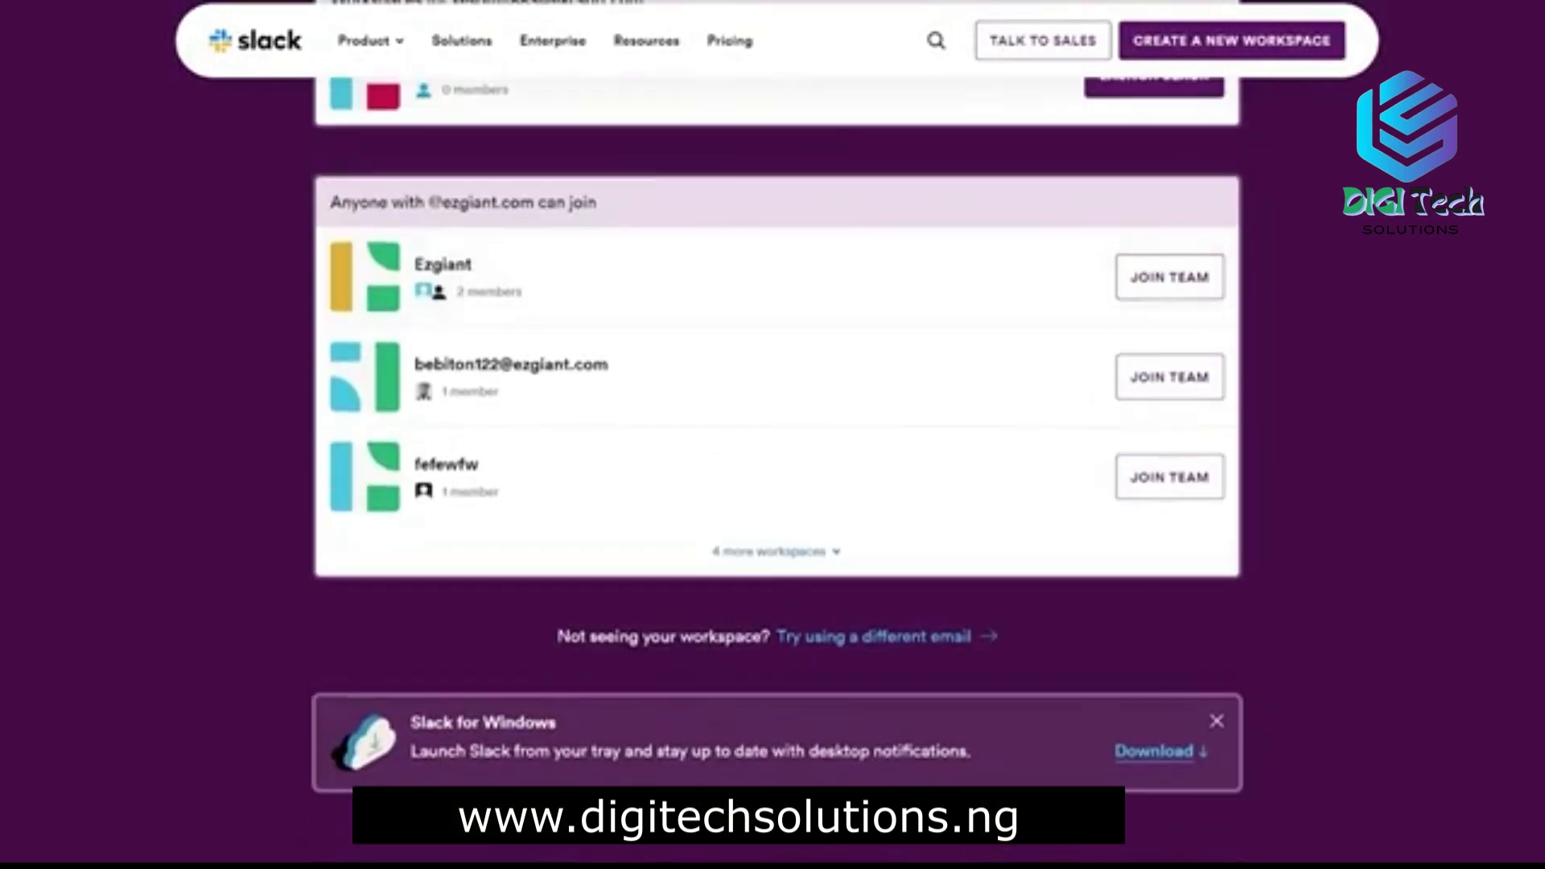
pyautogui.scroll(3, 483, 297)
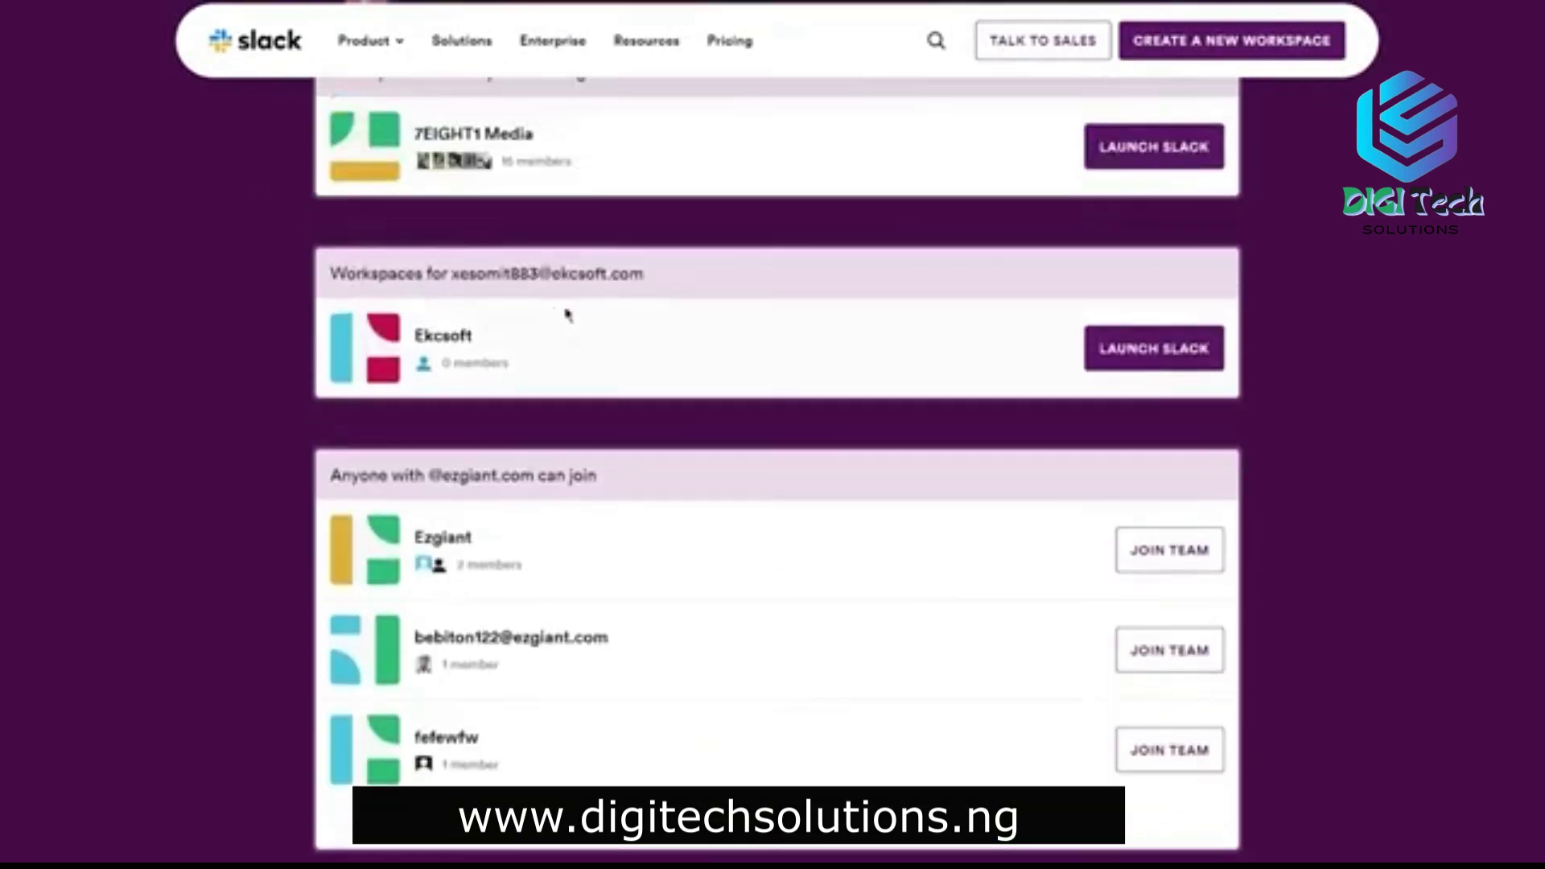
pyautogui.scroll(-3, 547, 402)
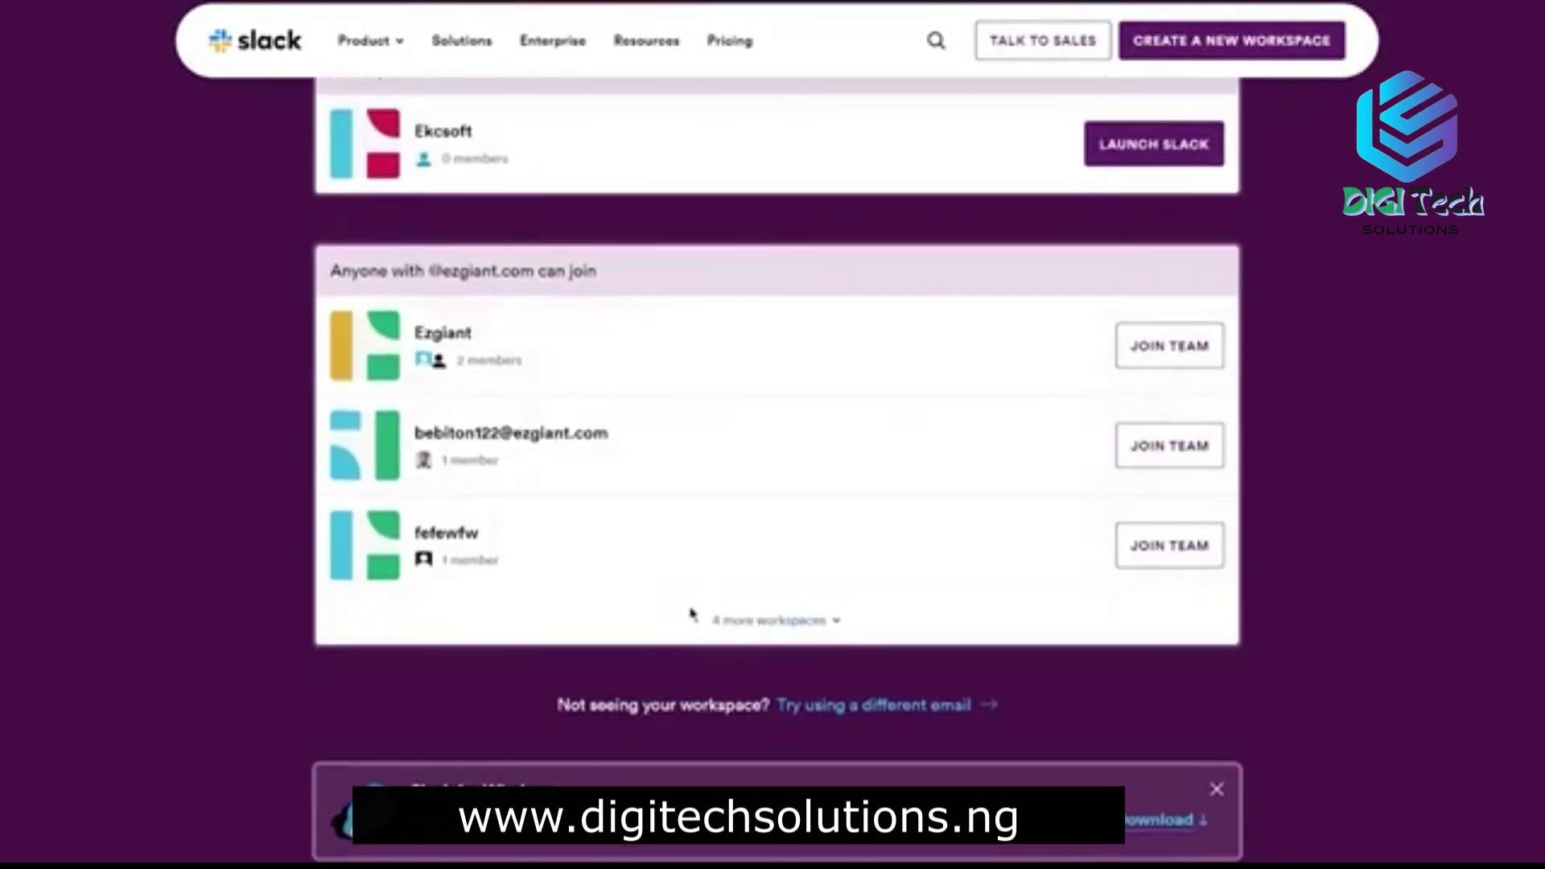
# Expand the '4 more workspaces' list and join the Ezgiant workspace.
pyautogui.click(795, 622)
pyautogui.scroll(-1, 860, 550)
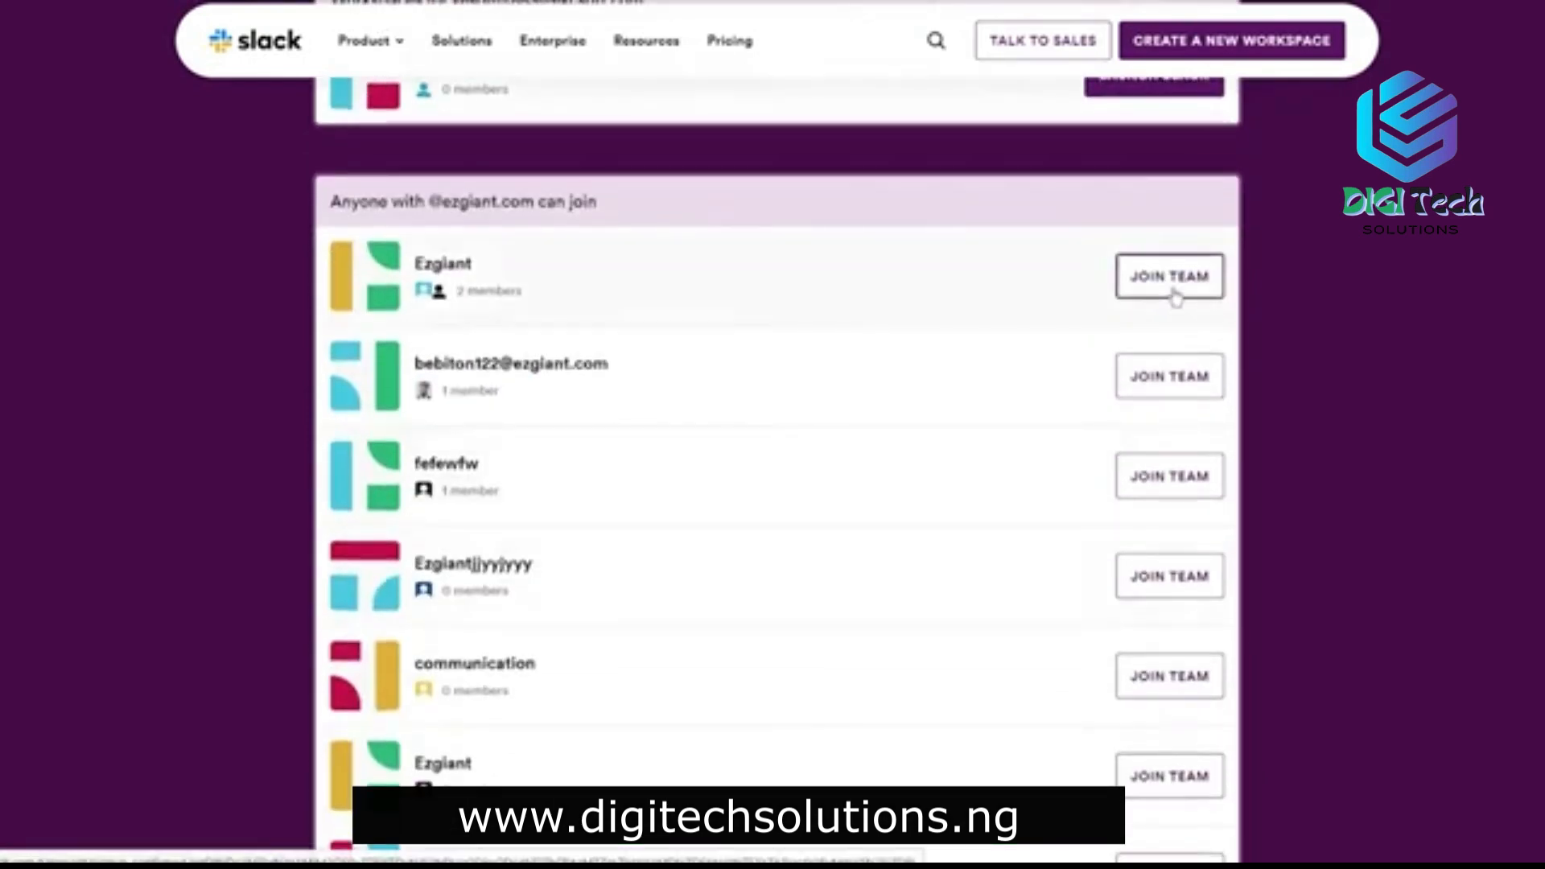
pyautogui.click(1203, 281)
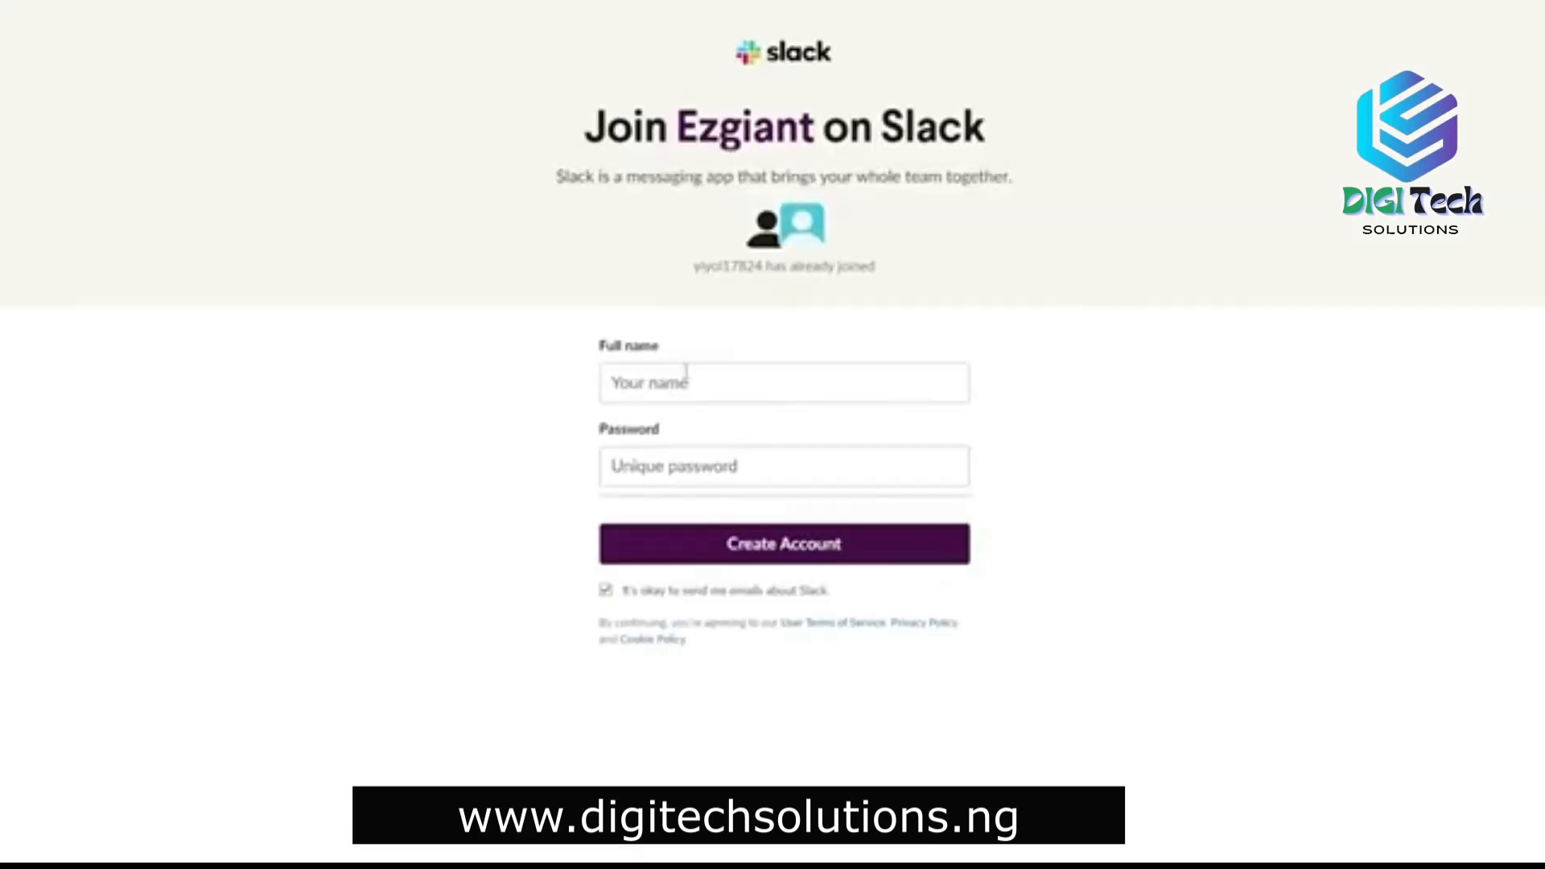
# Create an account for Ezgiant by entering your full name and a password.
pyautogui.click(688, 379)
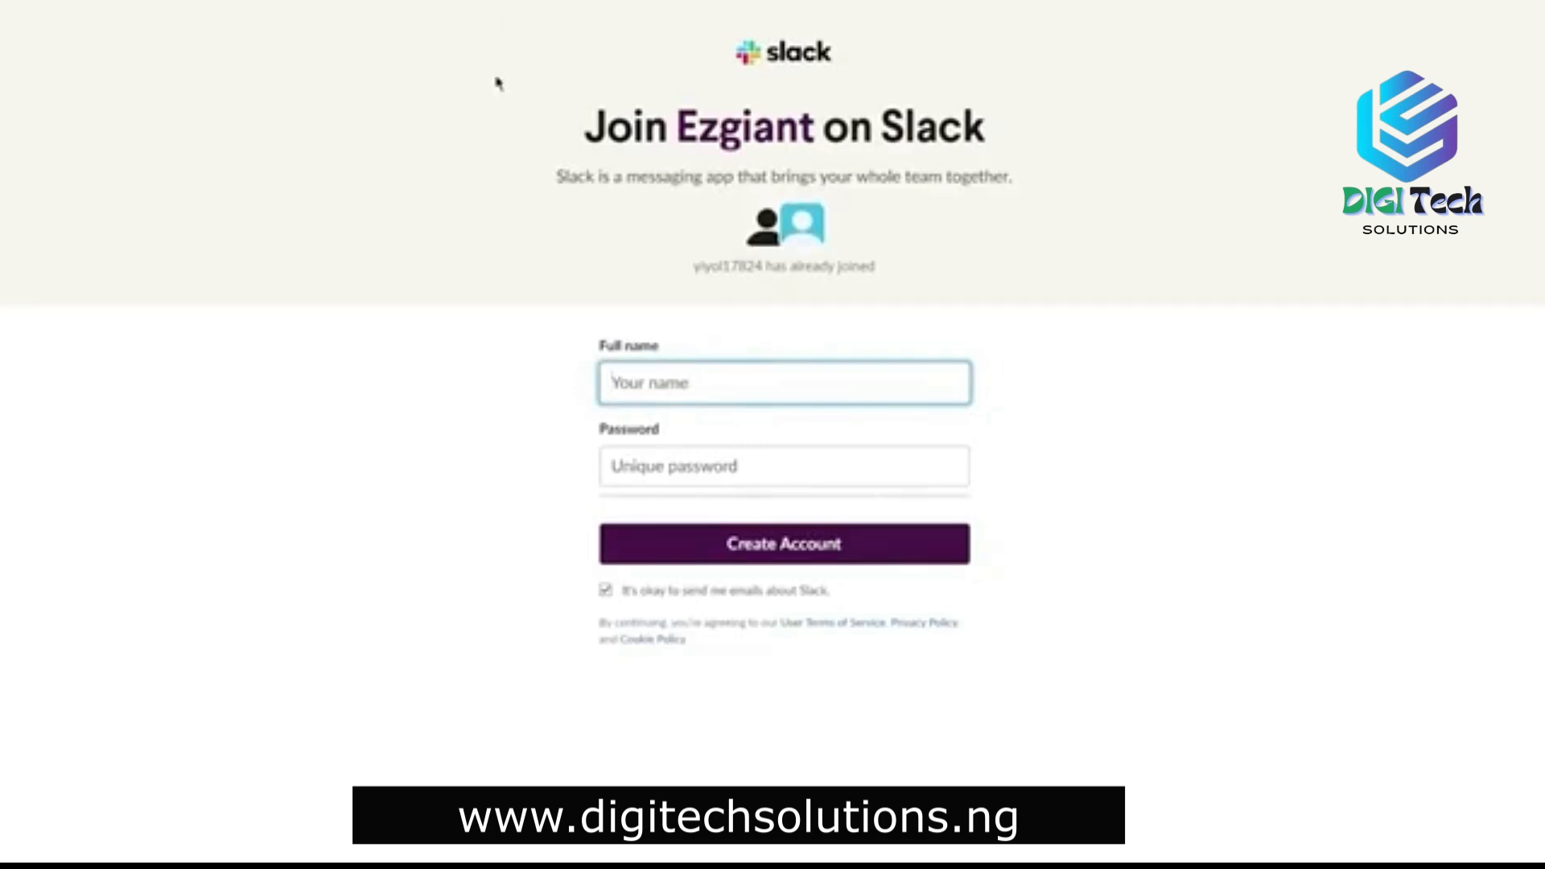
pyautogui.write('John Lahey')
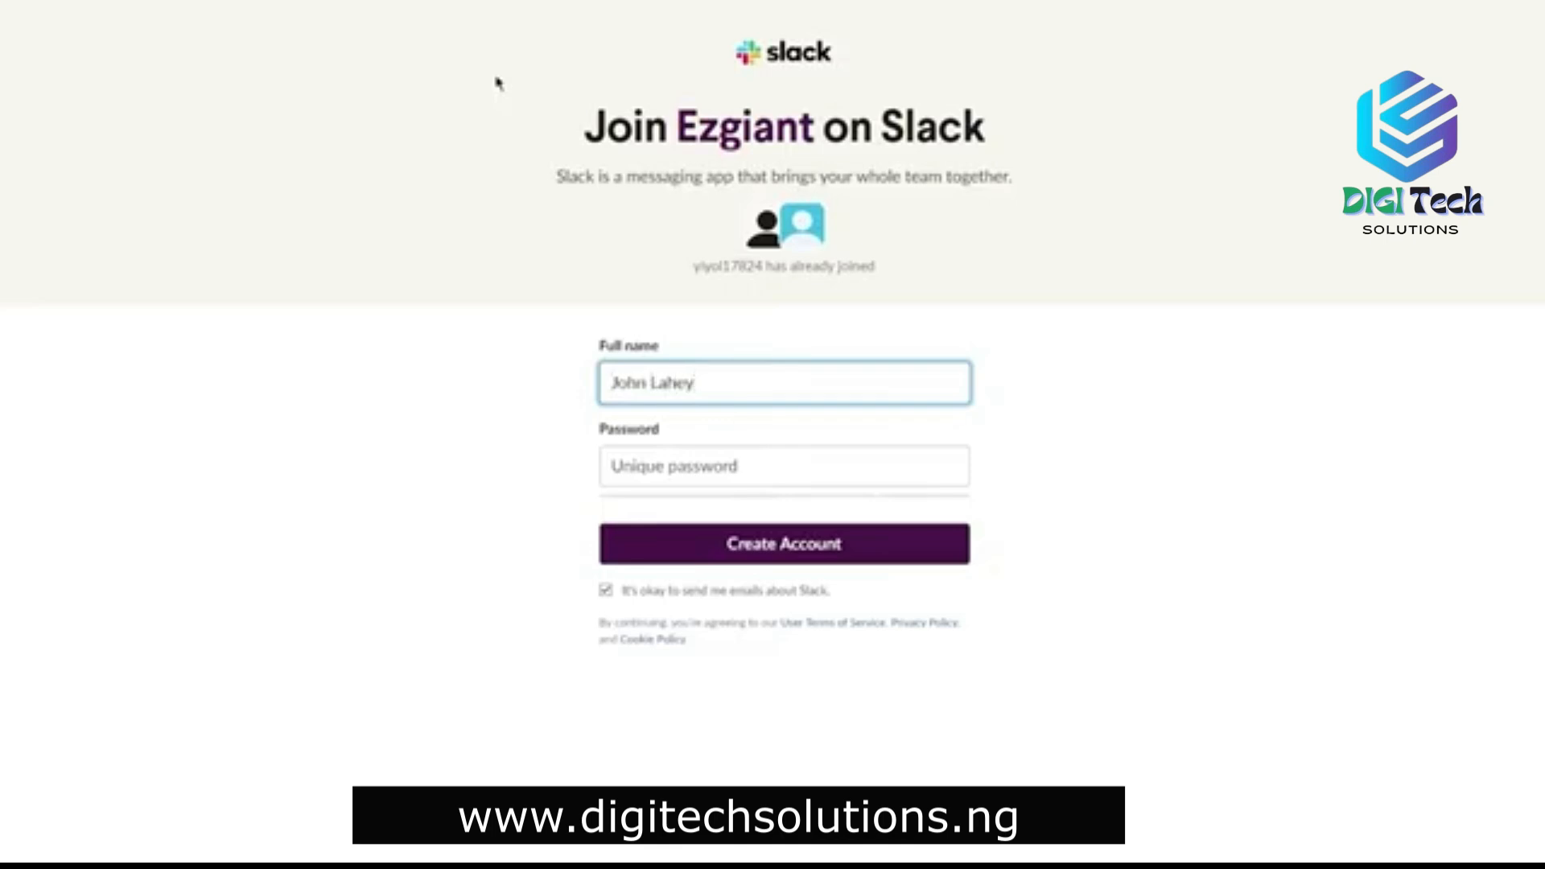
pyautogui.click(655, 451)
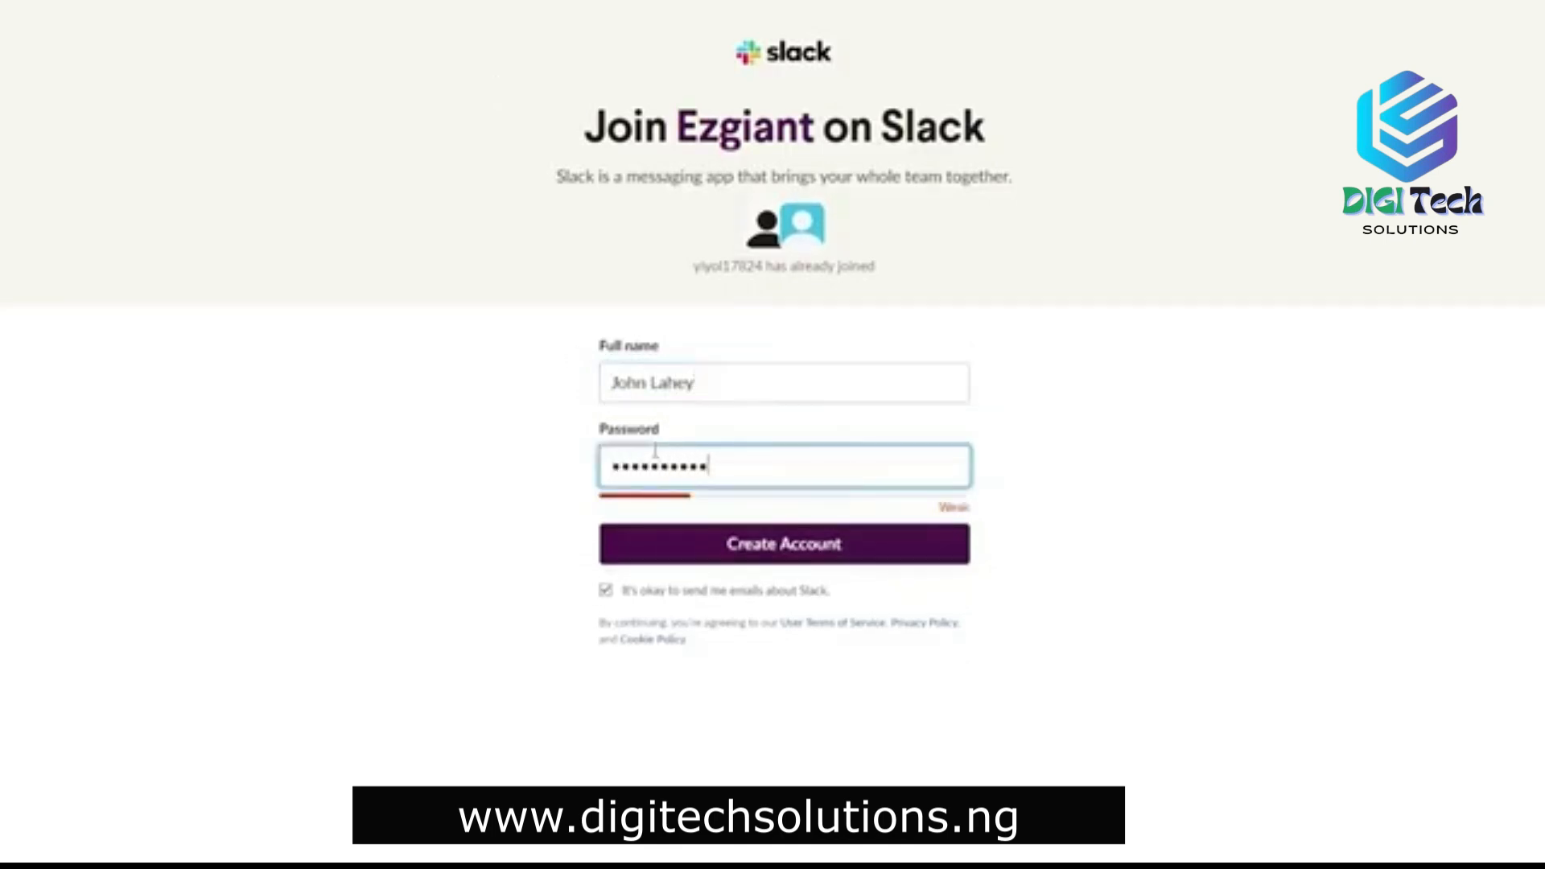
pyautogui.click(736, 560)
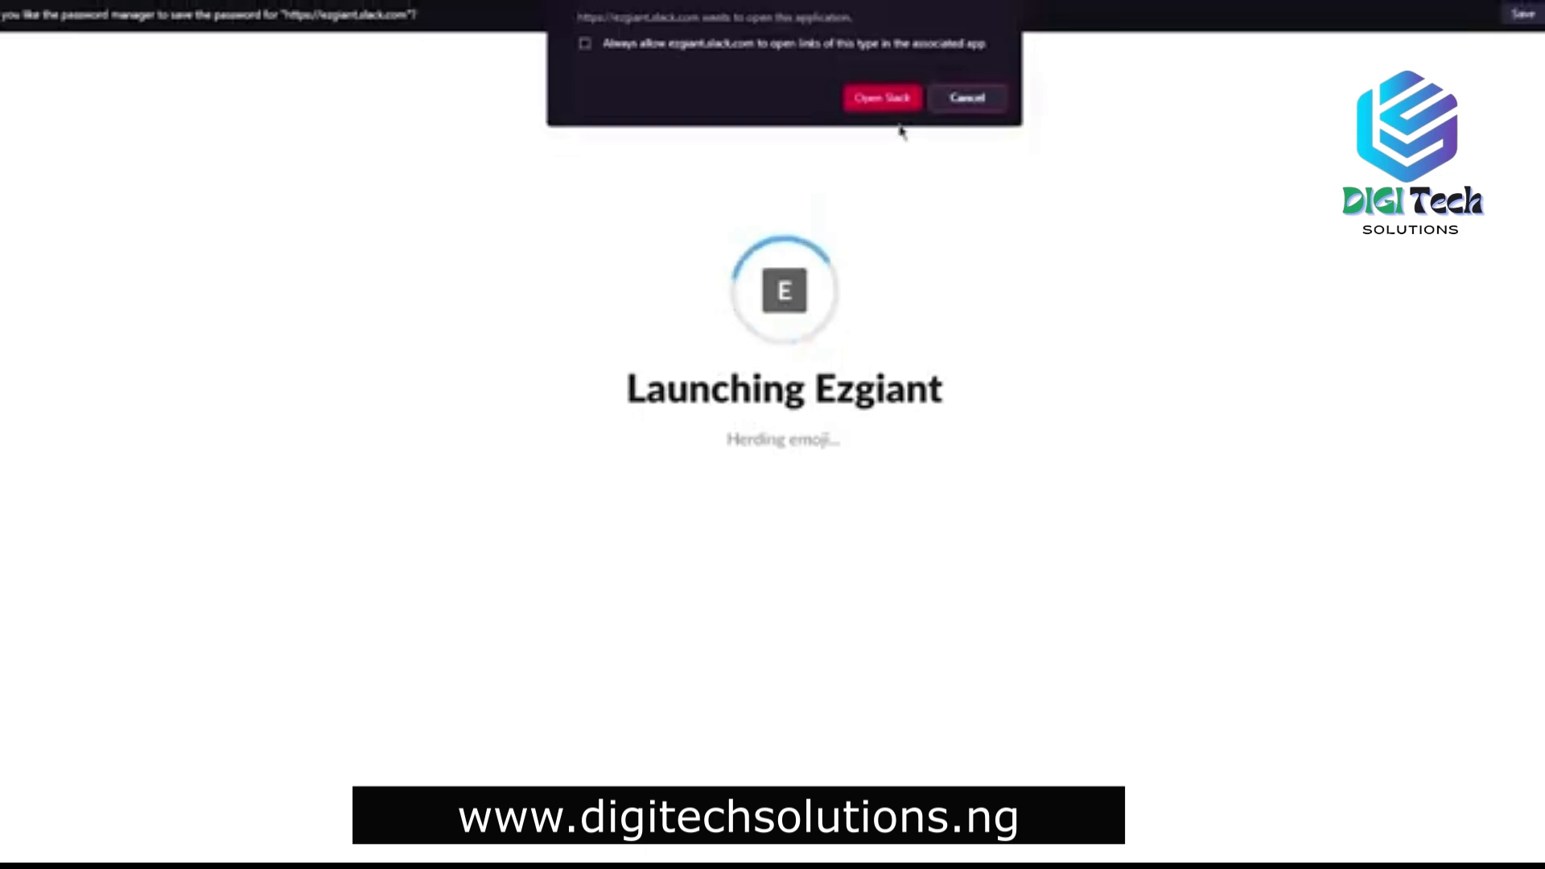
# Decline the desktop app, open the workspace in the browser, and dismiss the save-password offer.
pyautogui.click(959, 97)
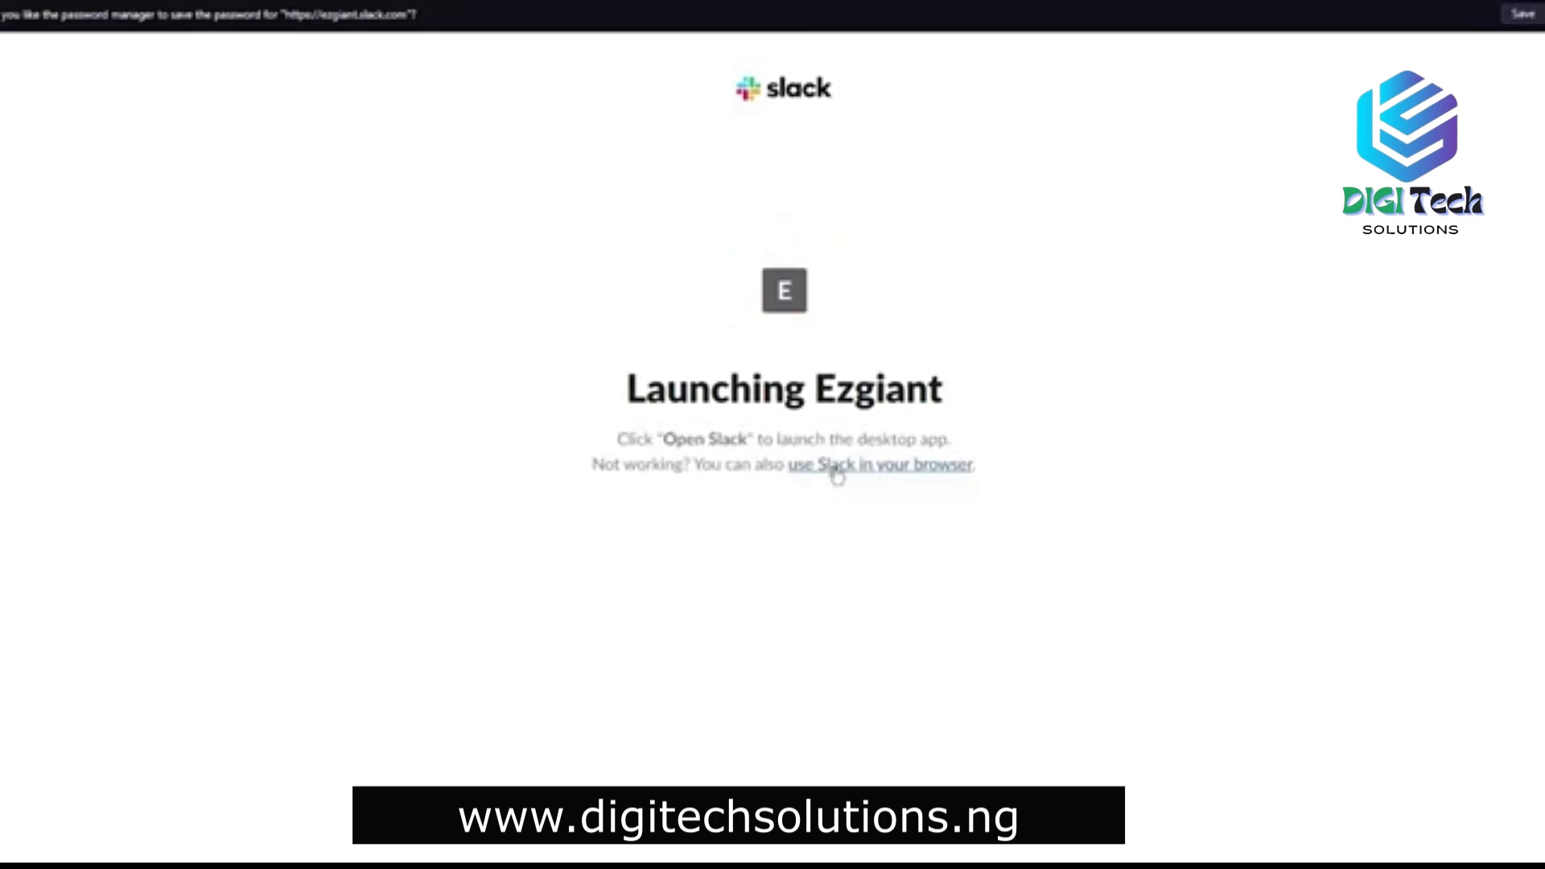
pyautogui.click(835, 470)
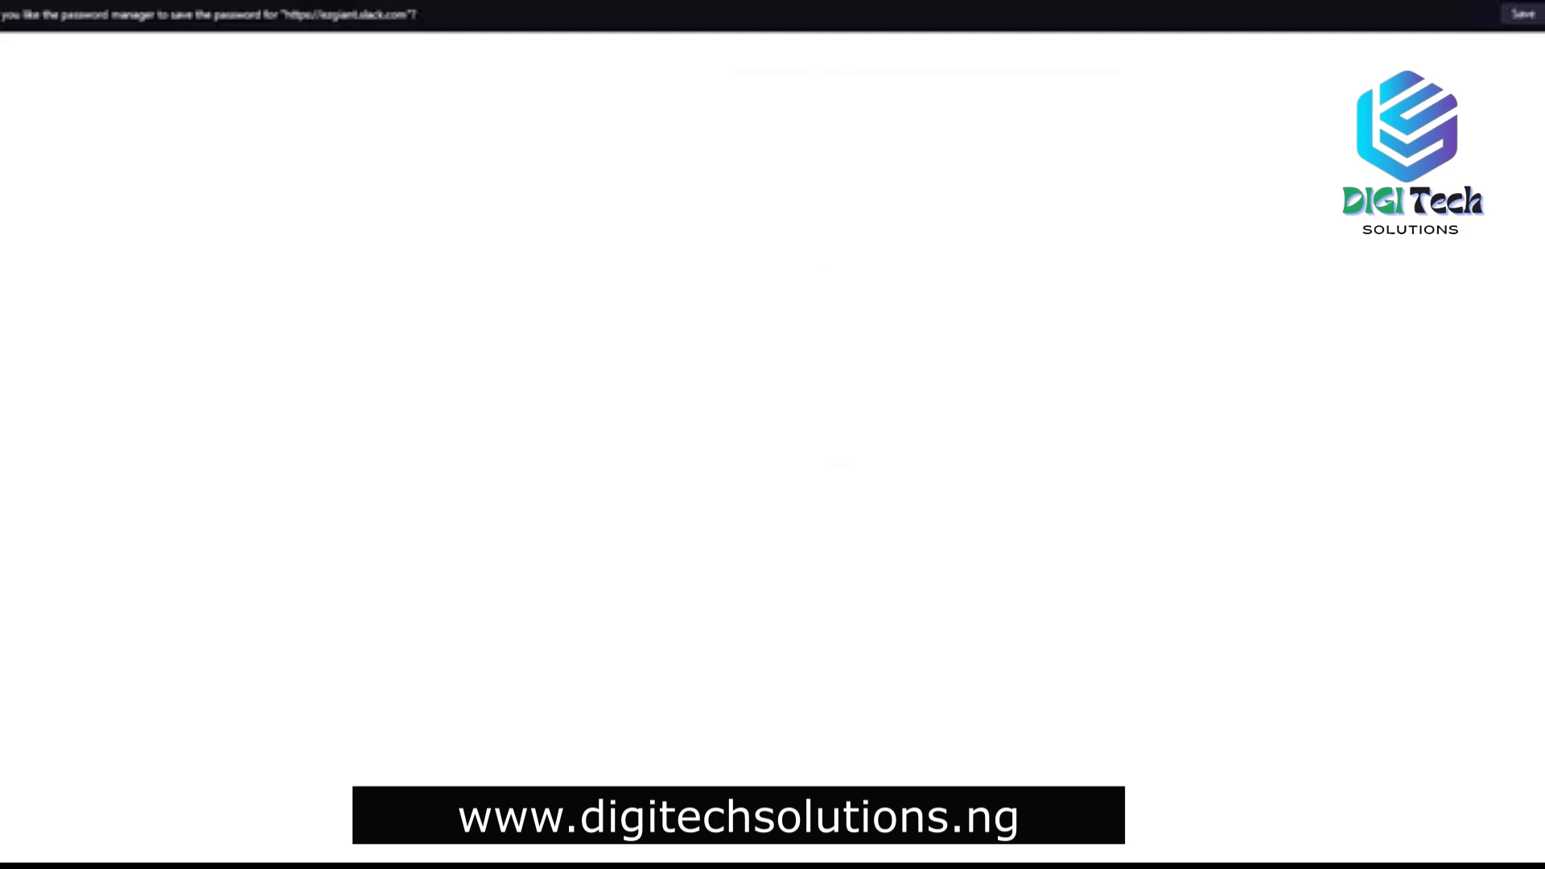
pyautogui.click(1523, 13)
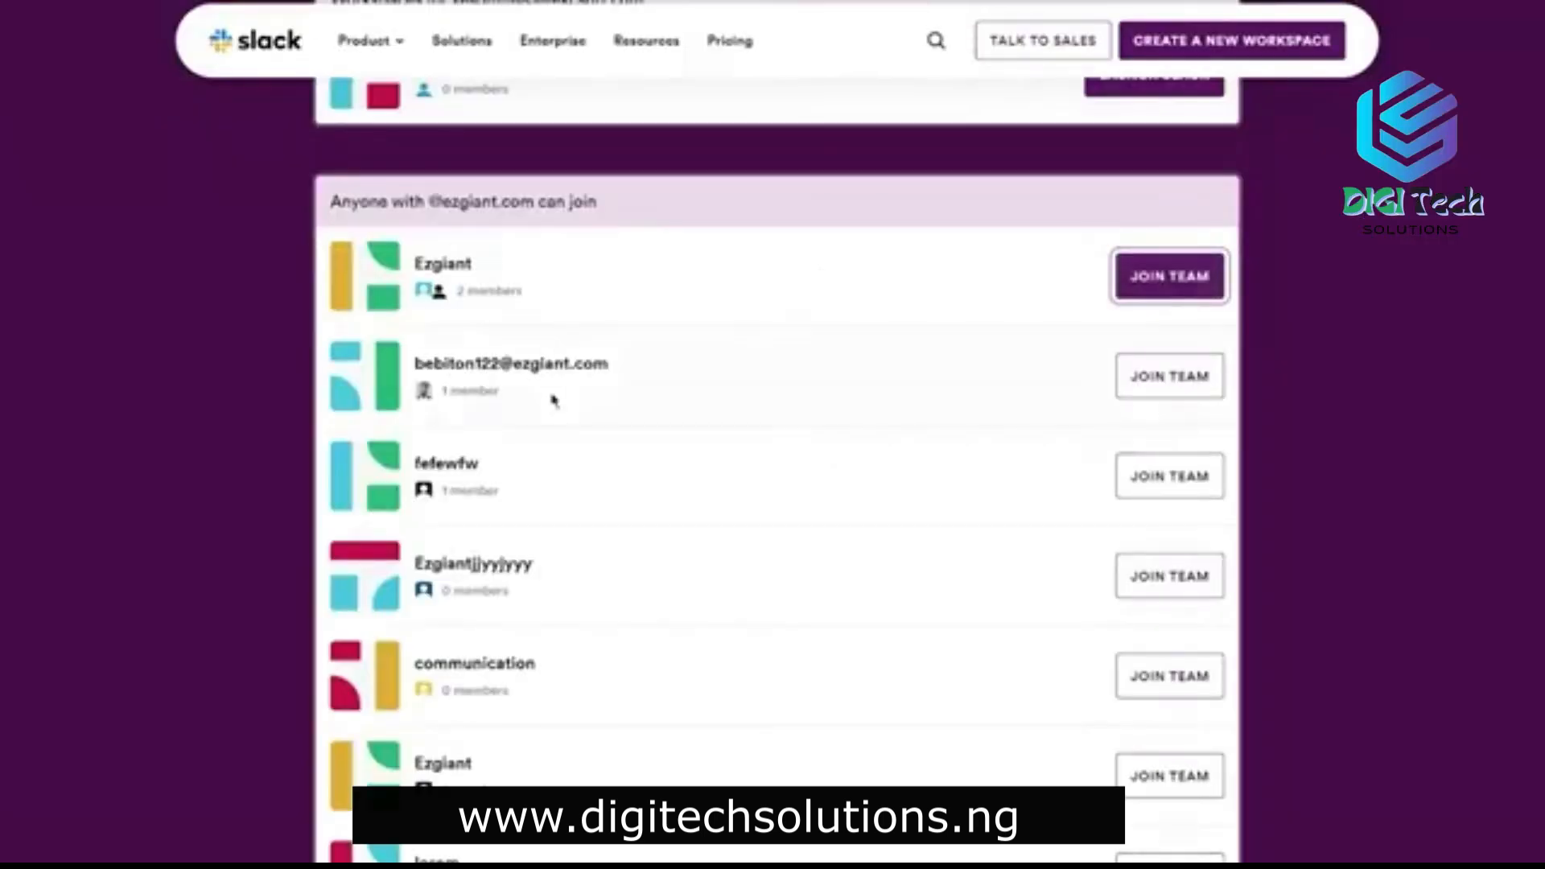
pyautogui.scroll(-6, 551, 399)
pyautogui.scroll(8, 551, 400)
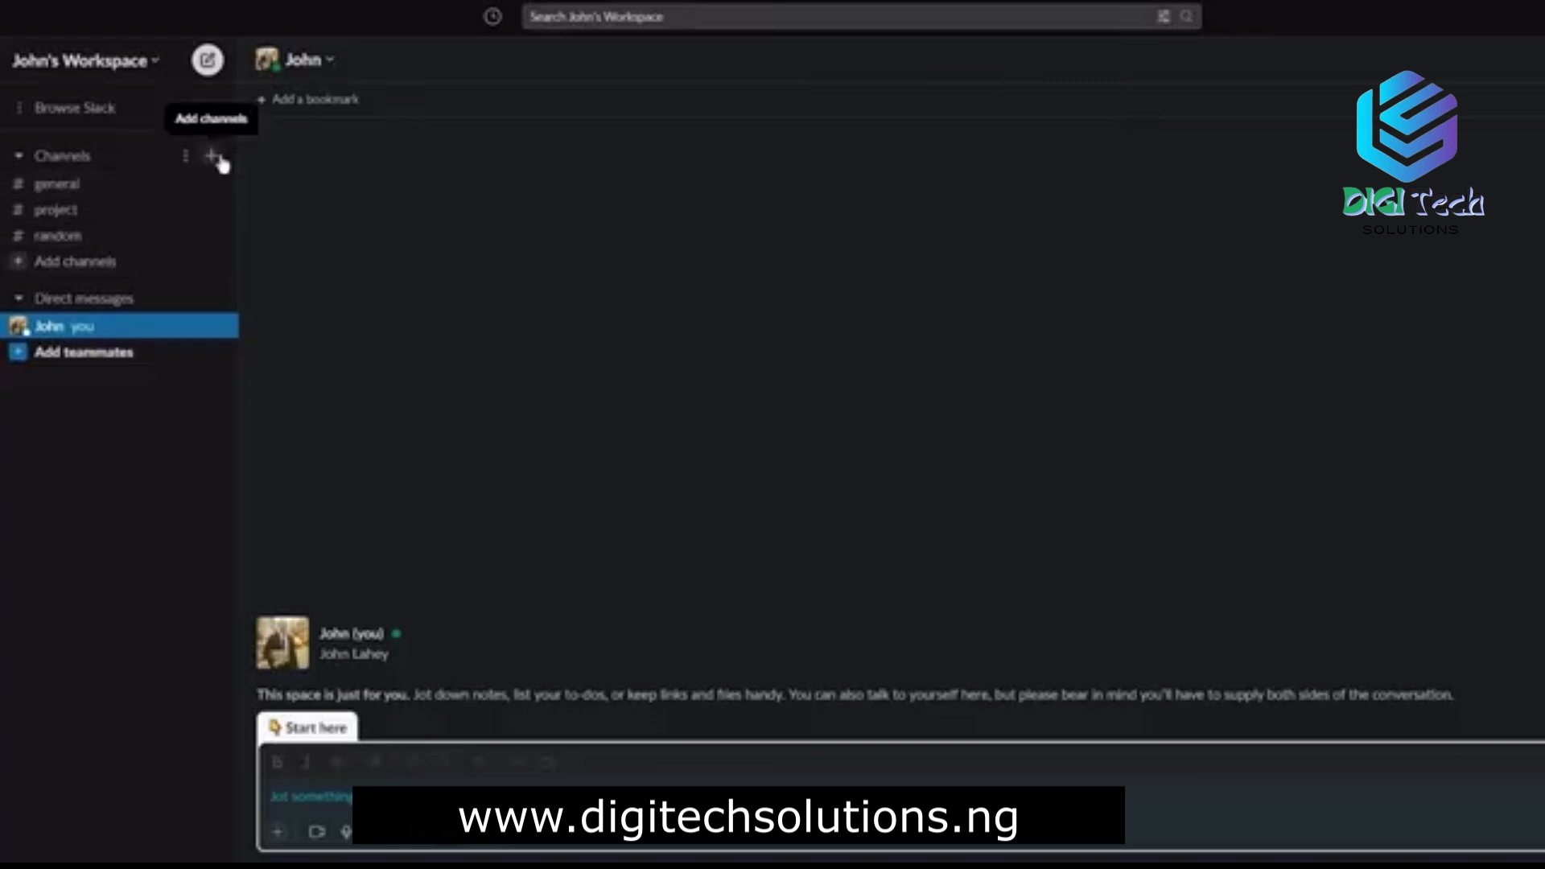
# Start a new channel named 'coding'.
pyautogui.click(214, 158)
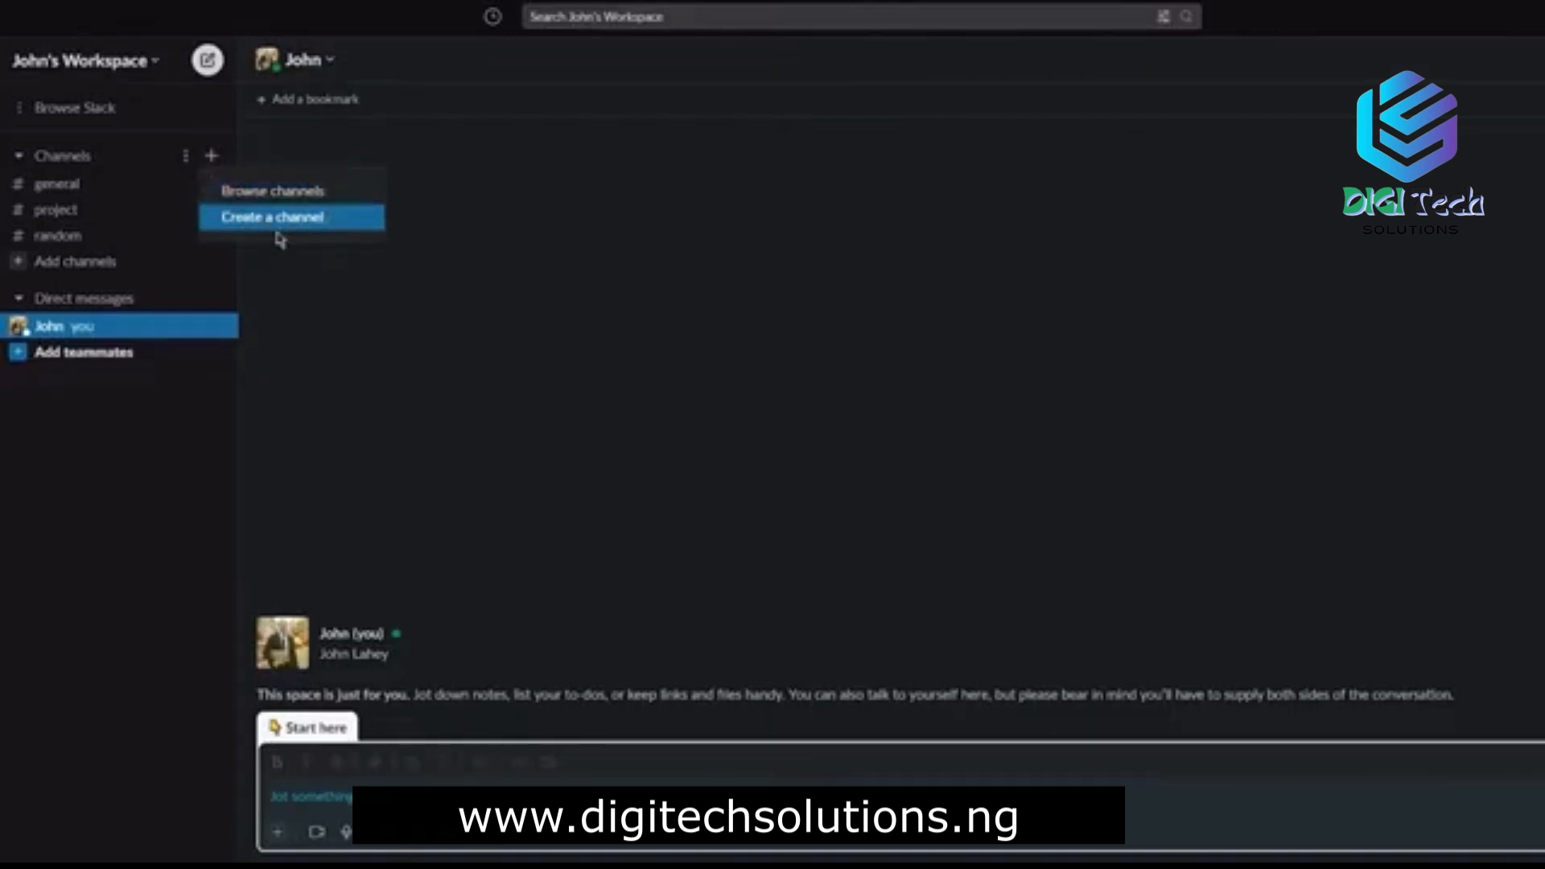
pyautogui.click(305, 221)
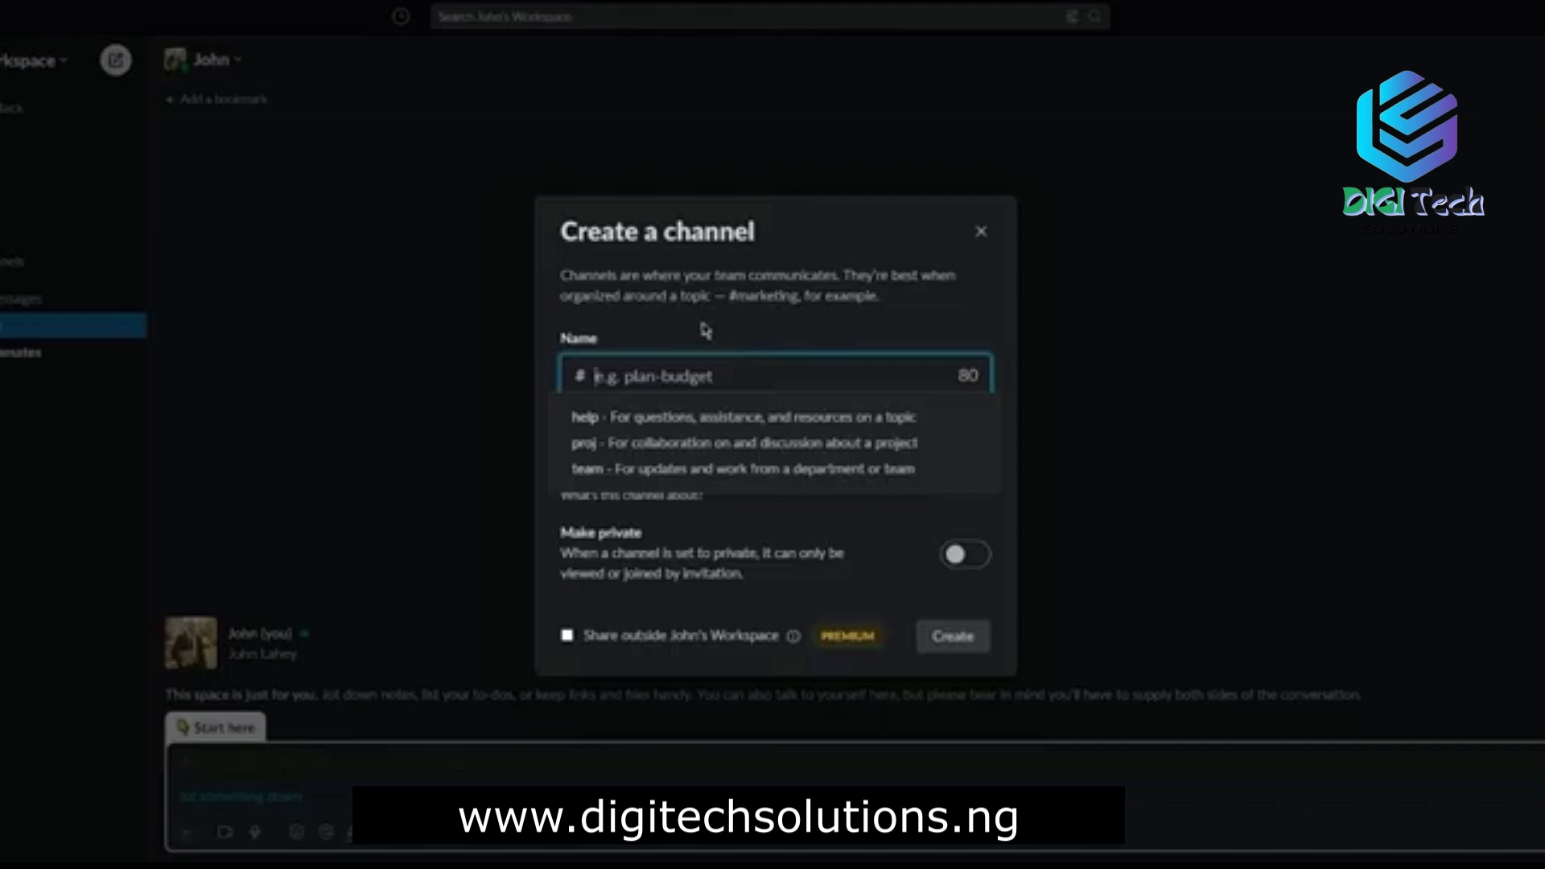
pyautogui.click(685, 366)
pyautogui.click(685, 370)
pyautogui.write('#')
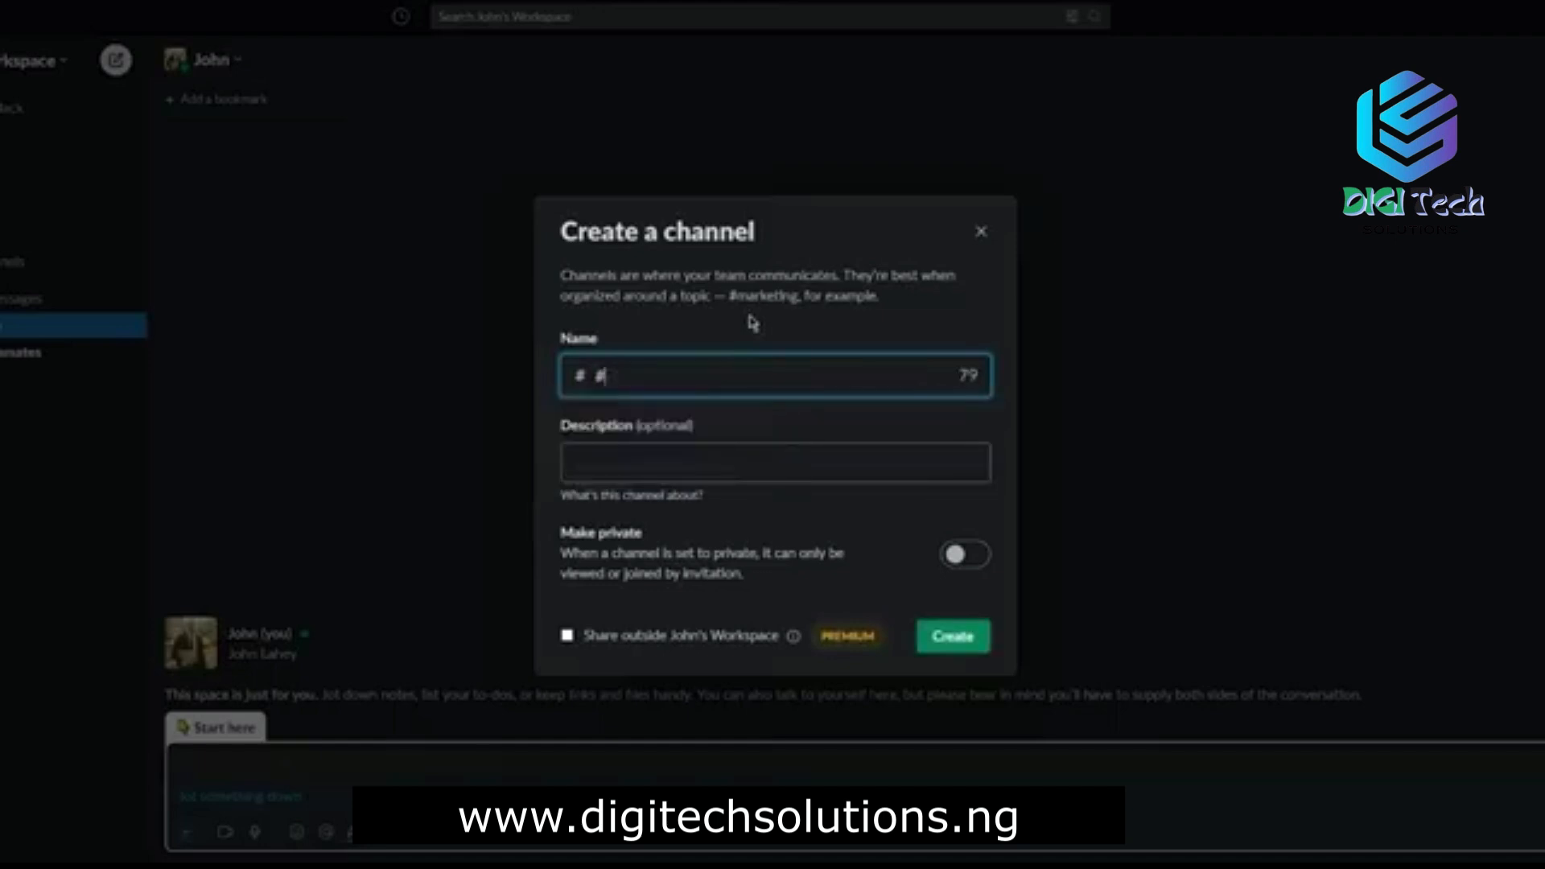
pyautogui.press('BackSpace')
pyautogui.click(668, 384)
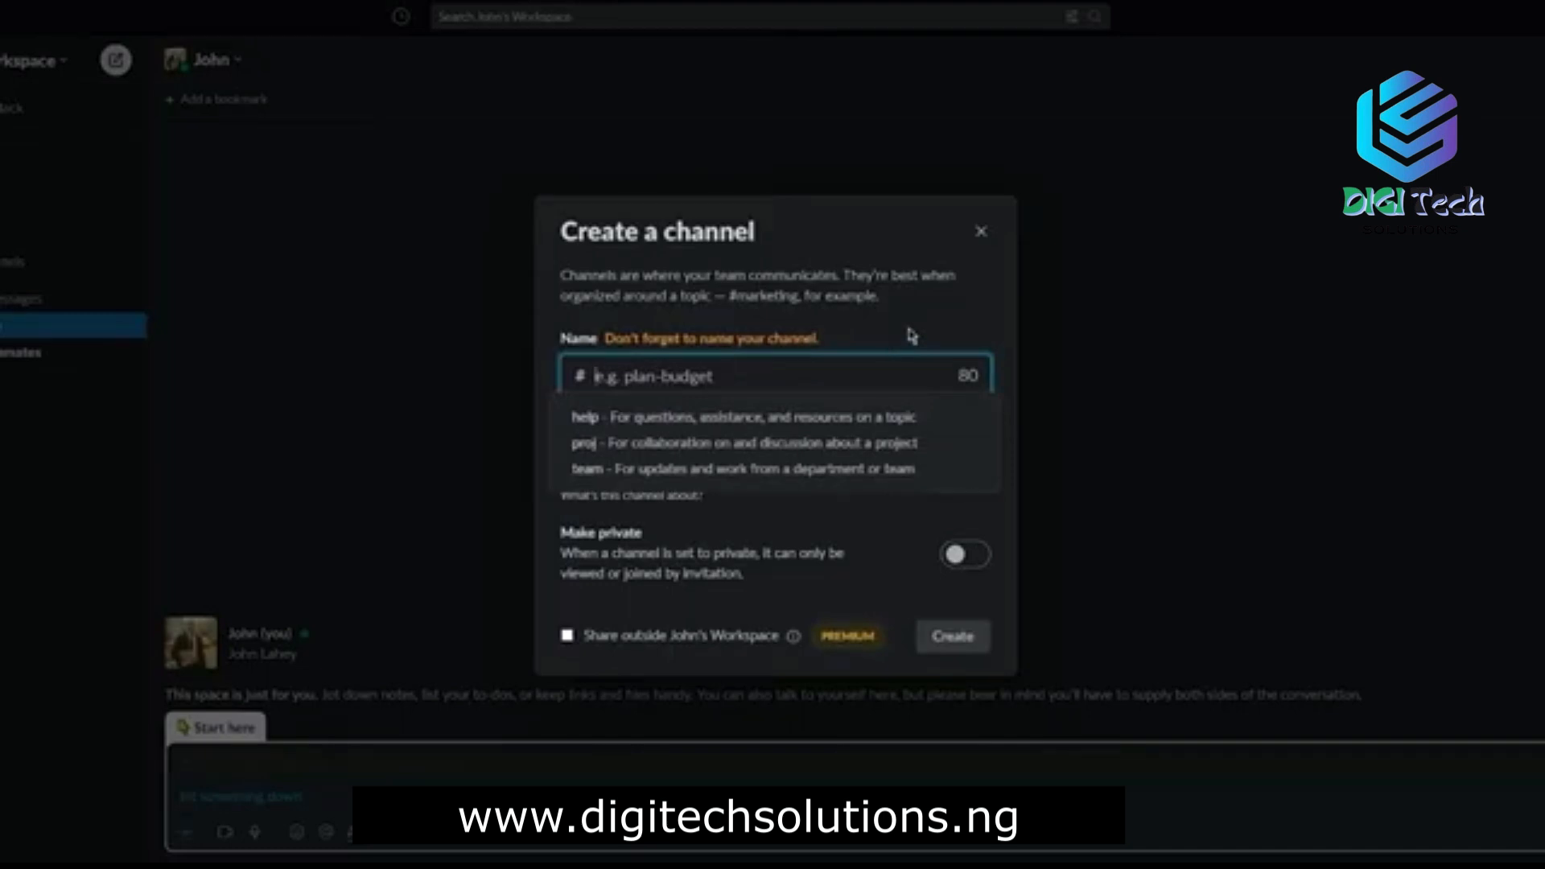
pyautogui.write('coding')
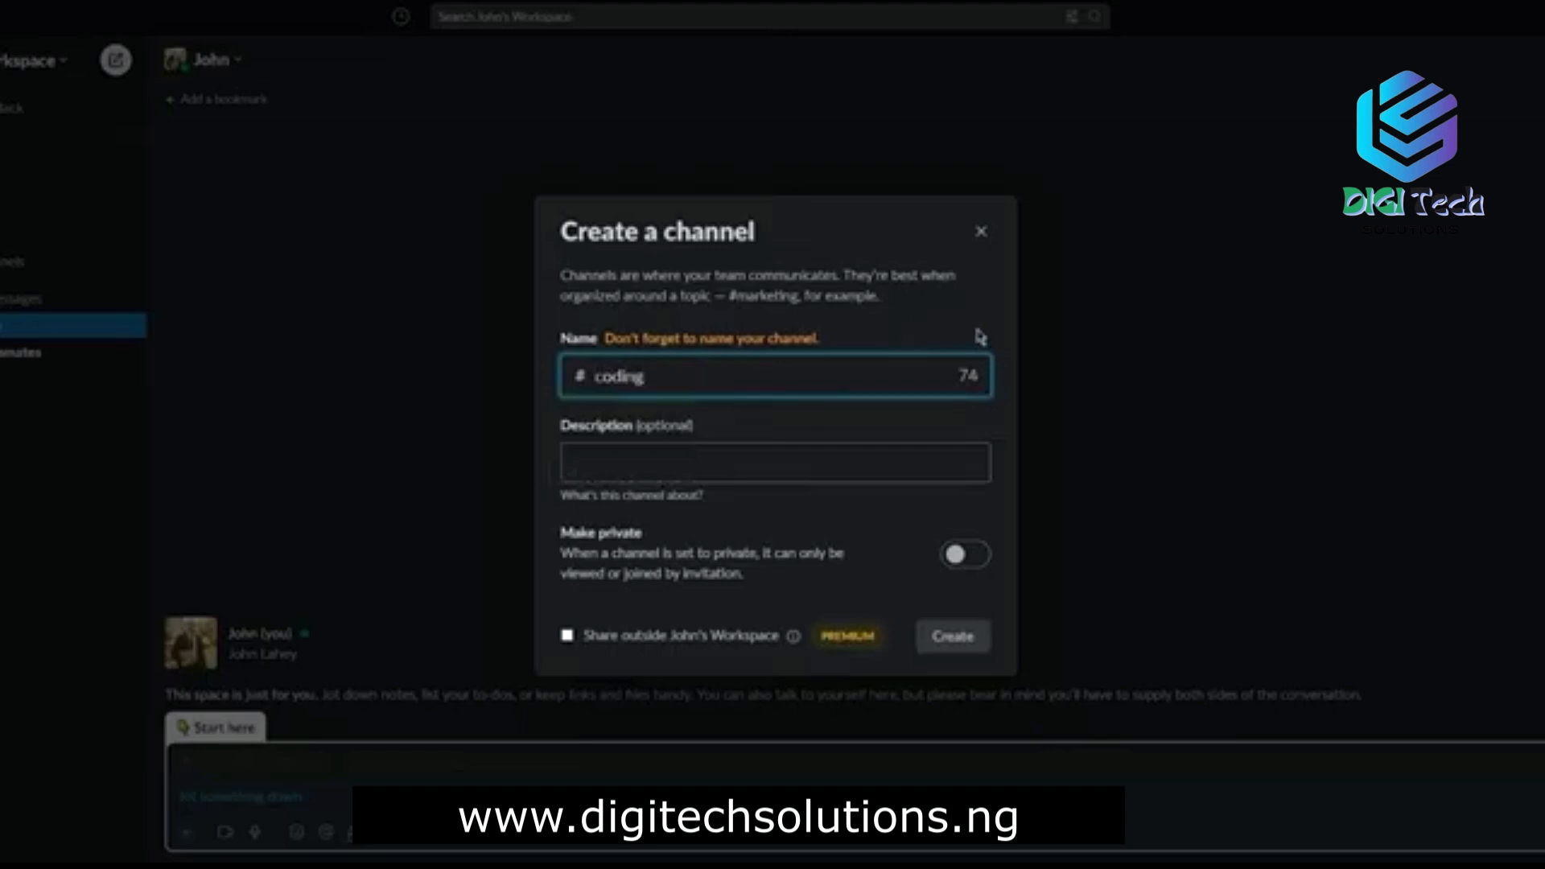
# Describe it as a space for coding related to the project, keep it public, and create it.
pyautogui.click(729, 467)
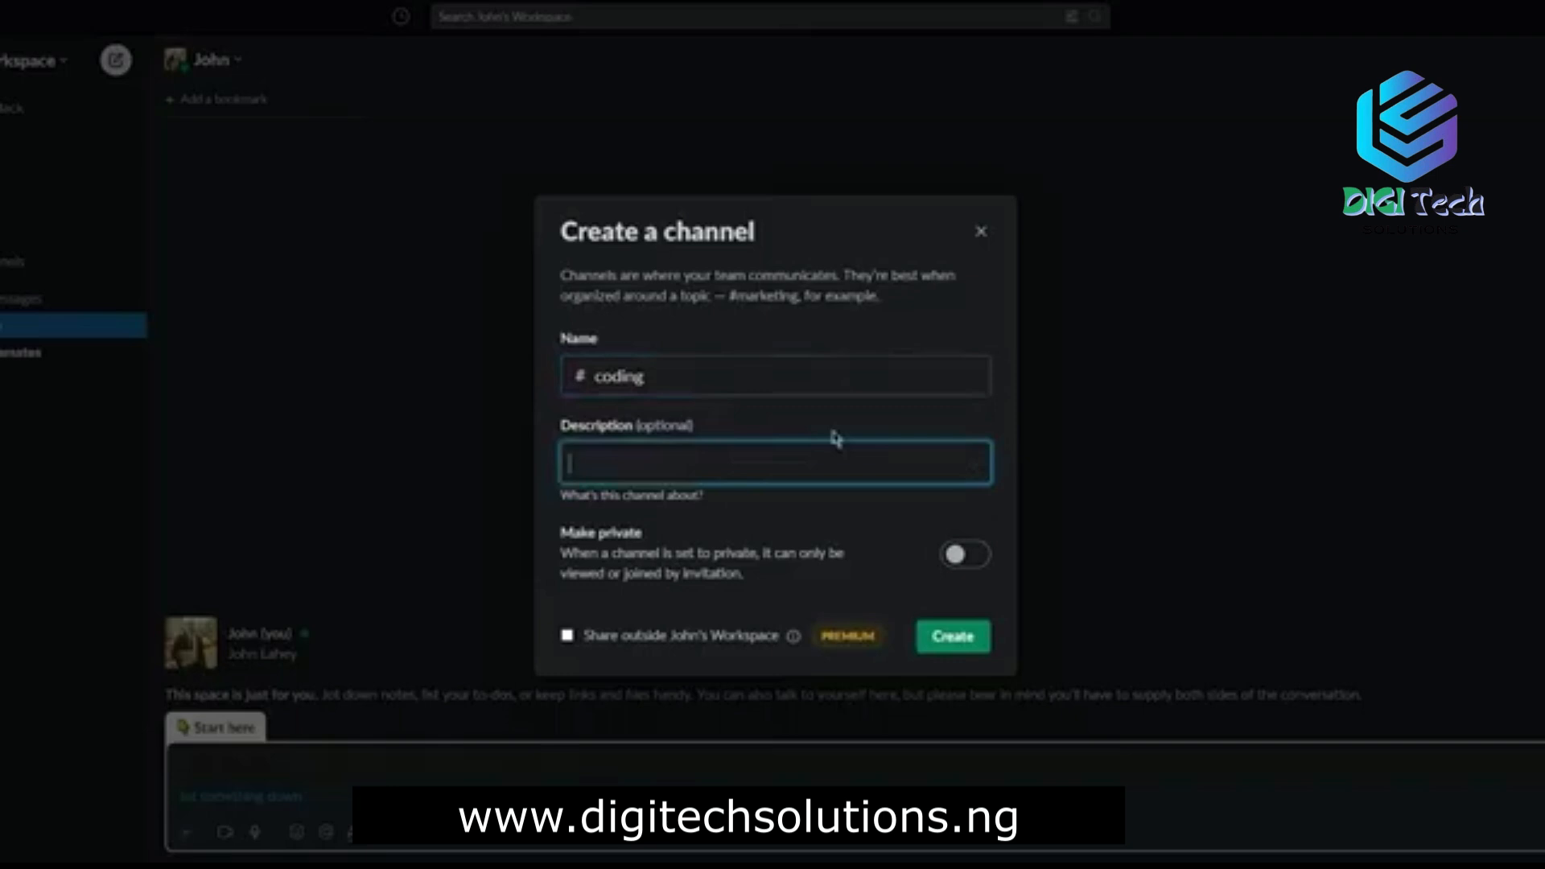
pyautogui.write('In this space we are')
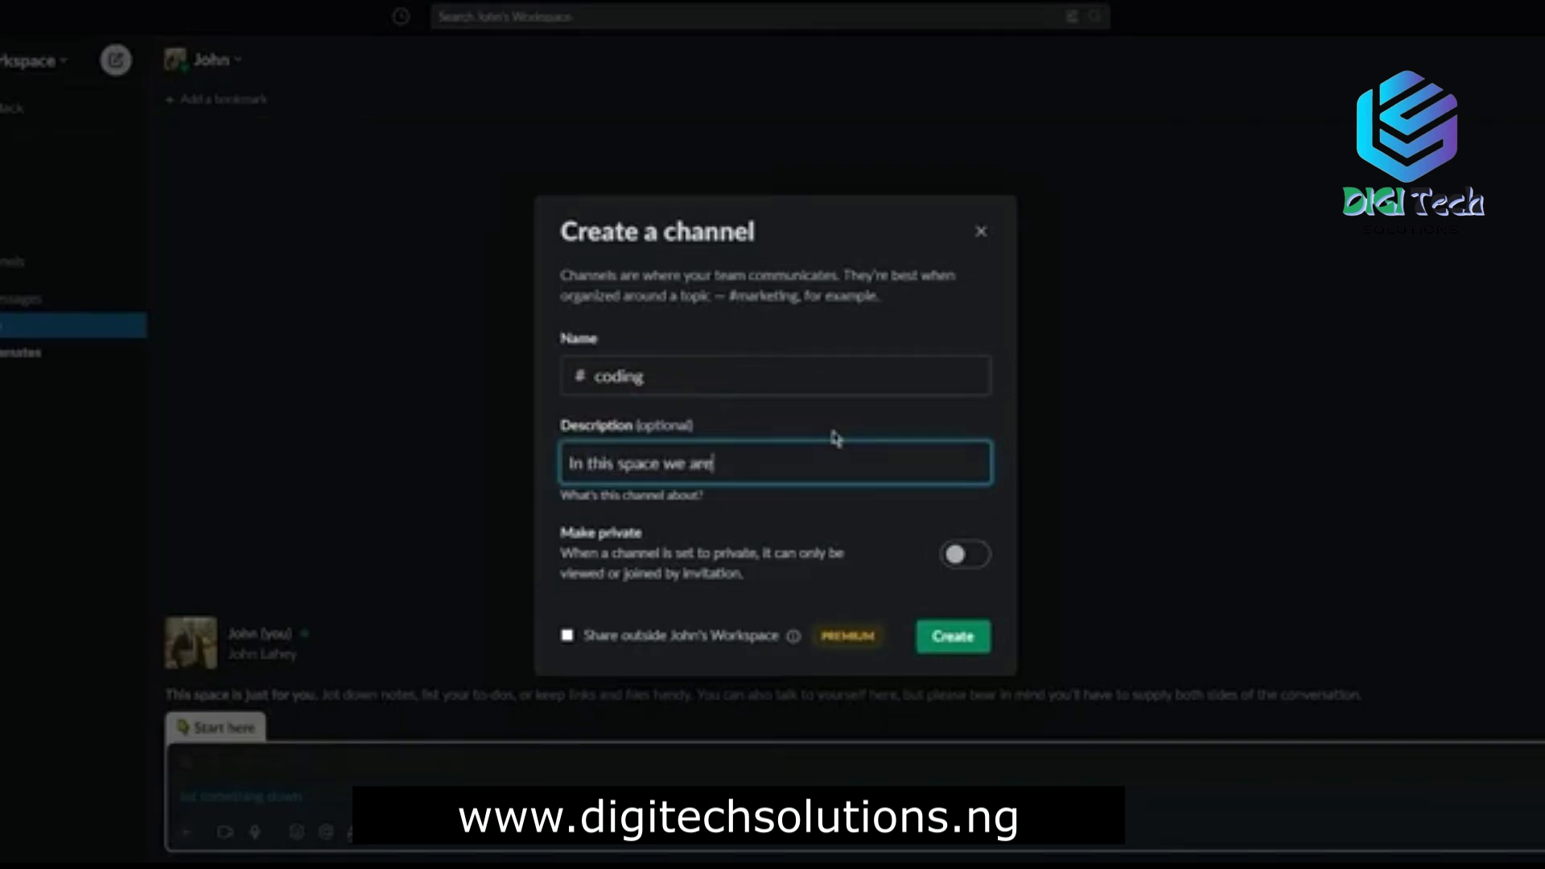
pyautogui.write(' going to be onl')
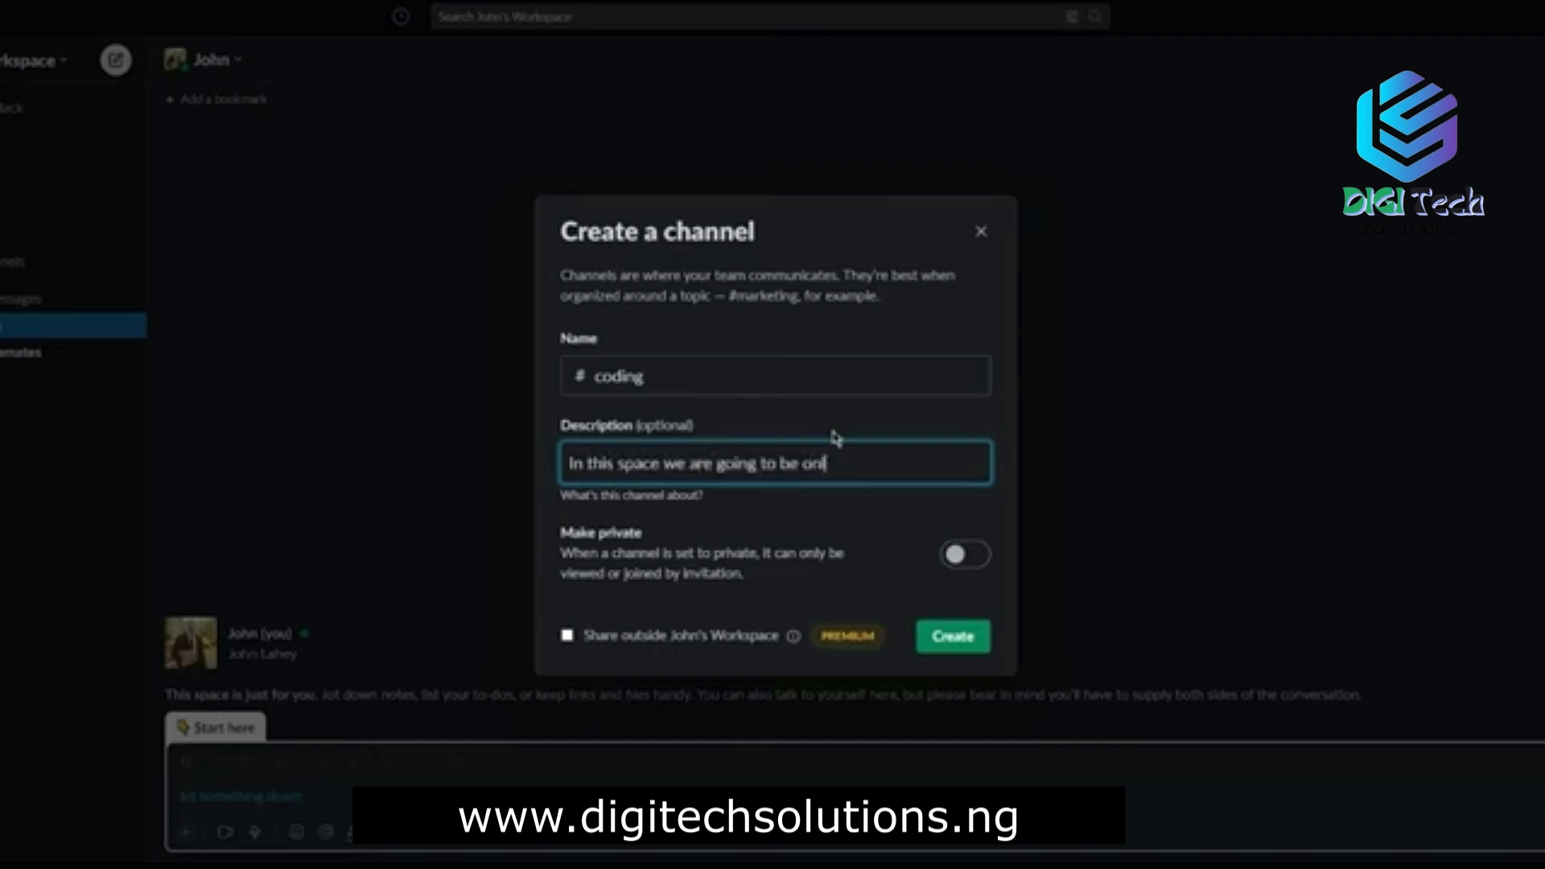
pyautogui.write('y talking and wo')
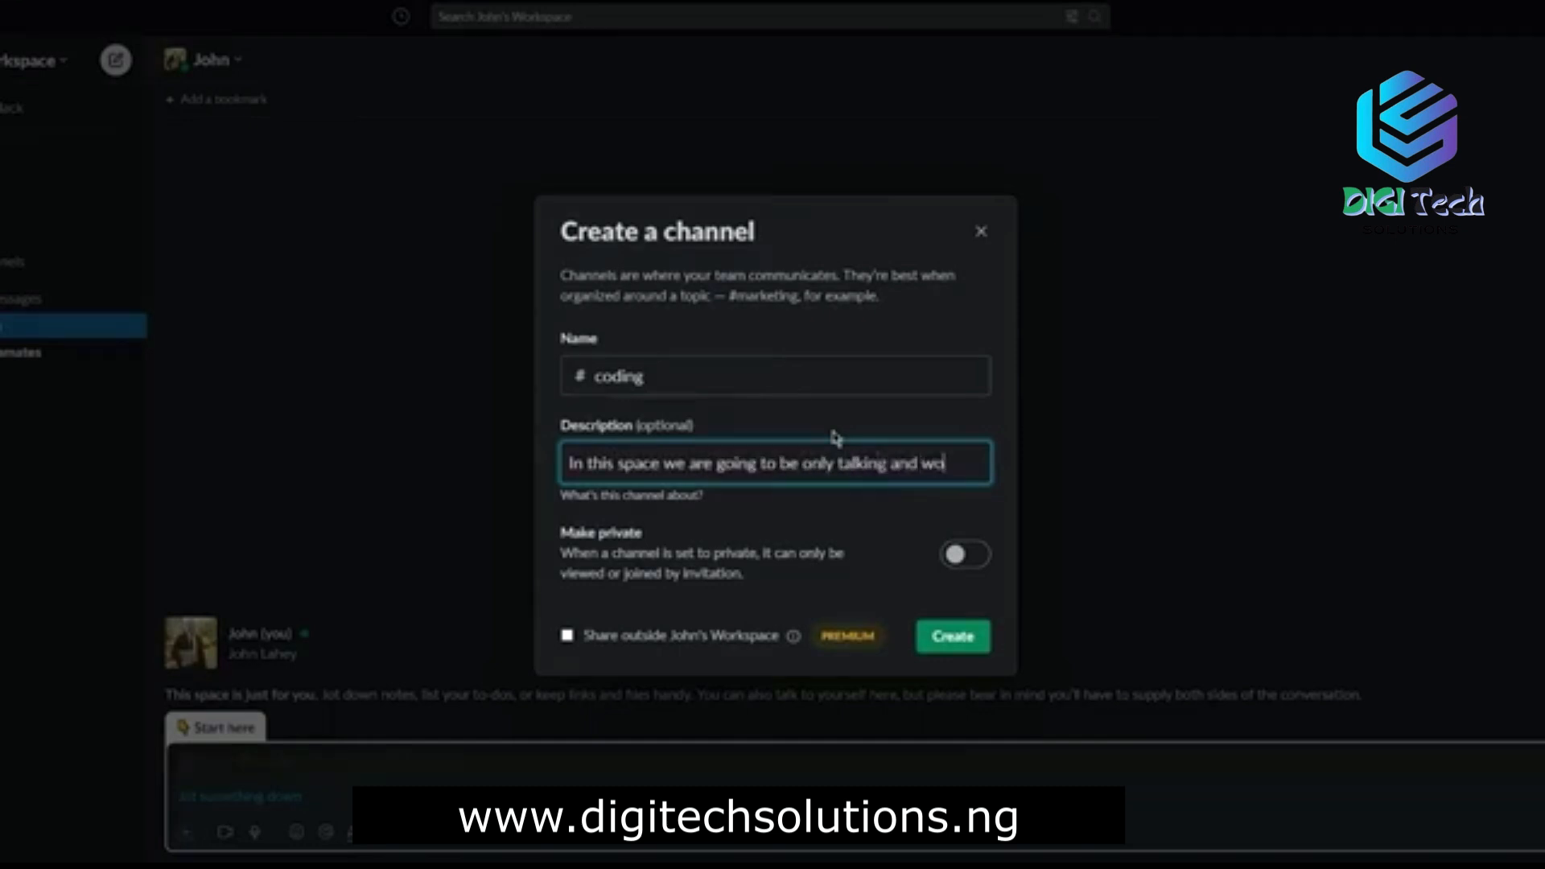
pyautogui.write('rking around and')
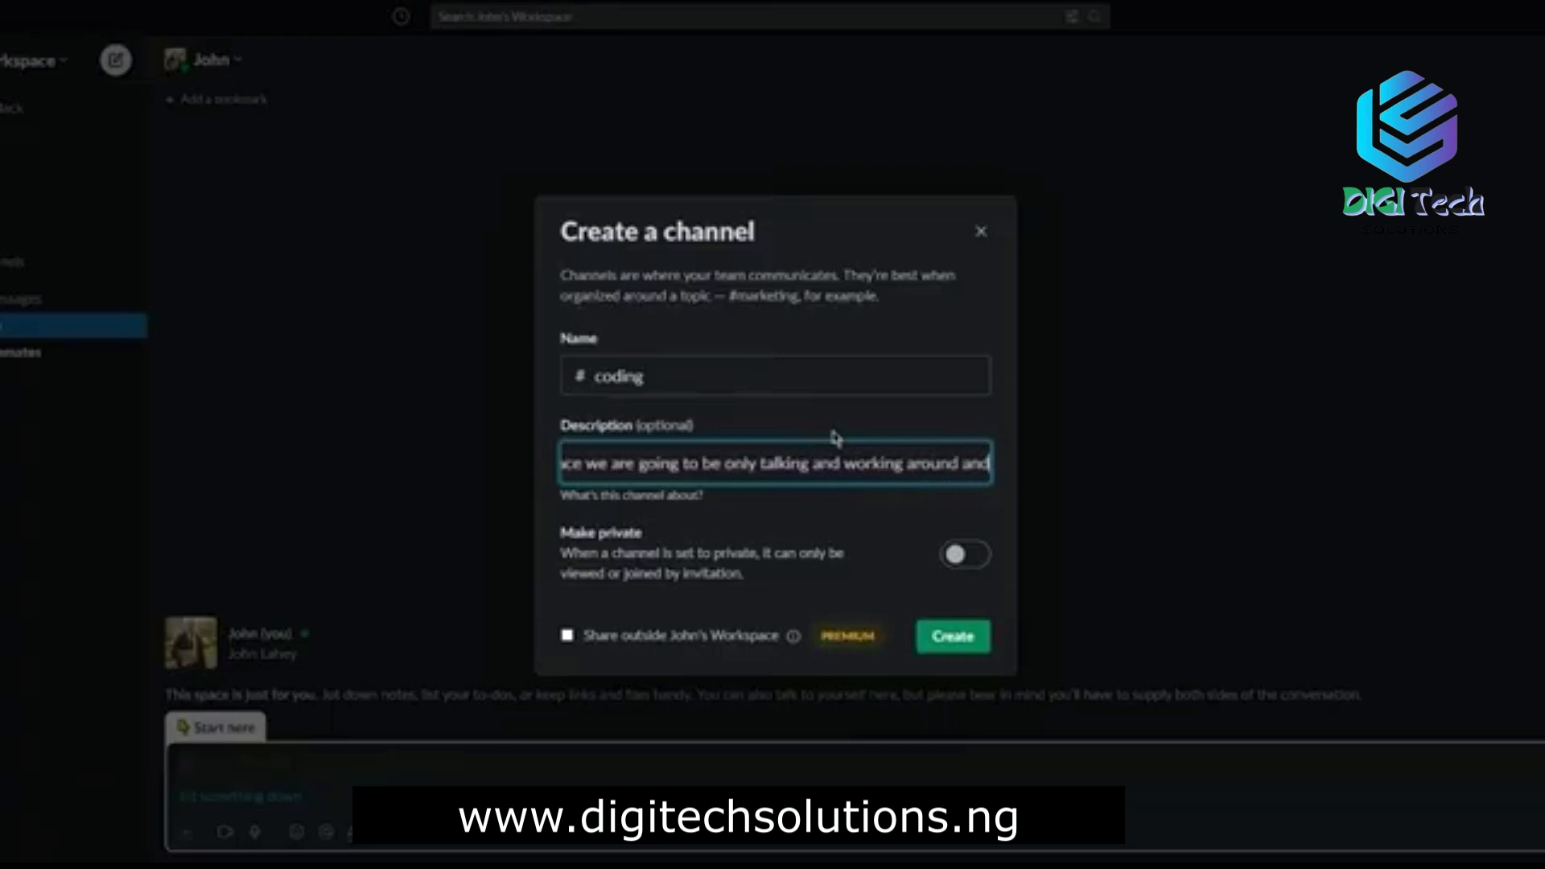
pyautogui.write(' about coding')
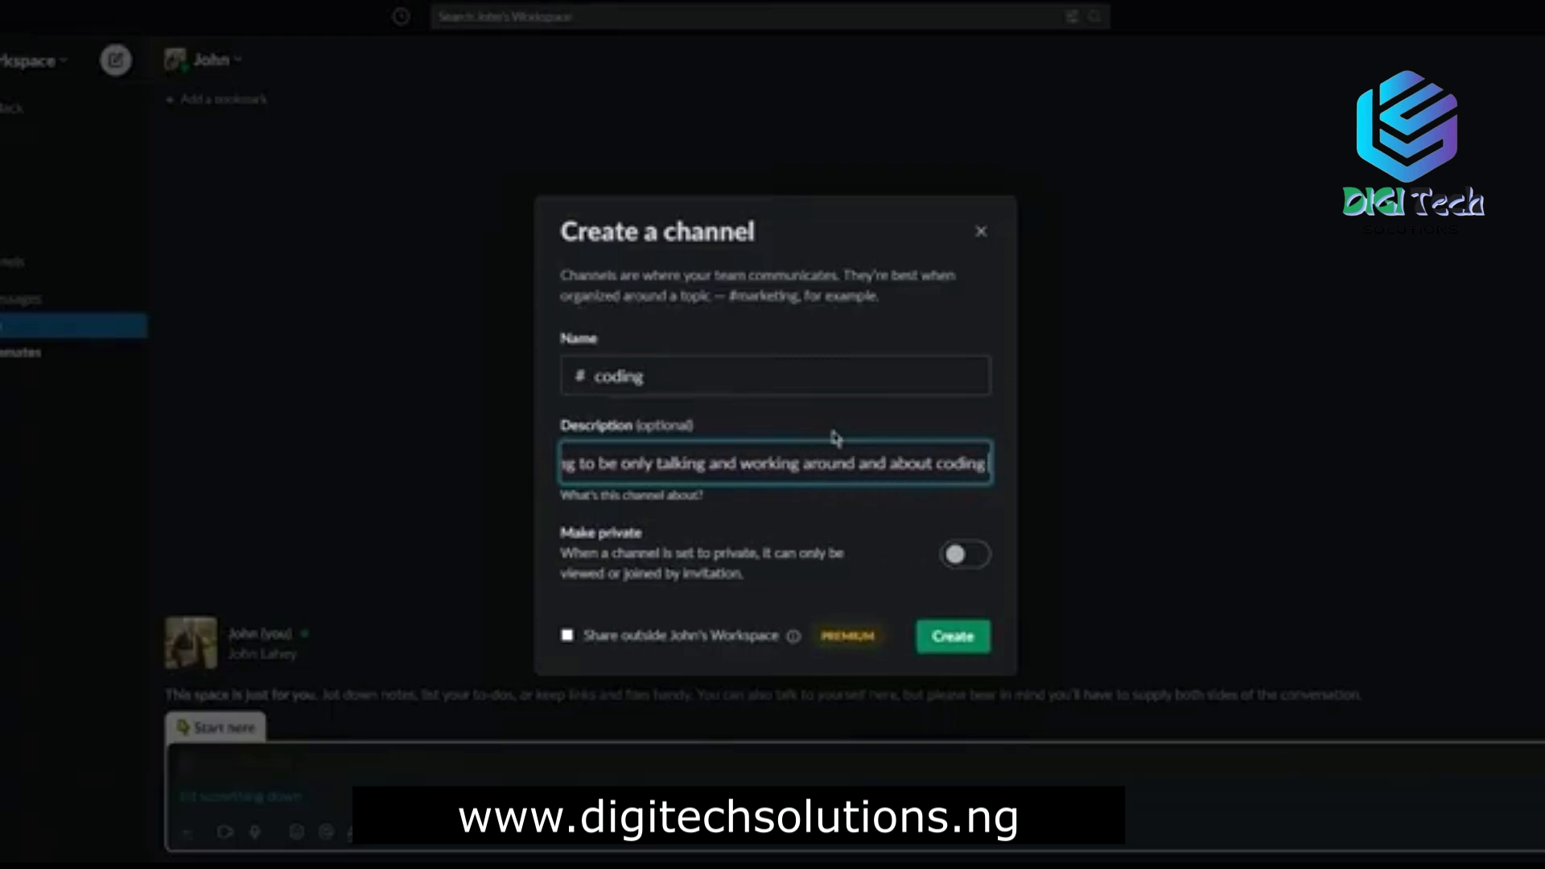
pyautogui.write(' related to')
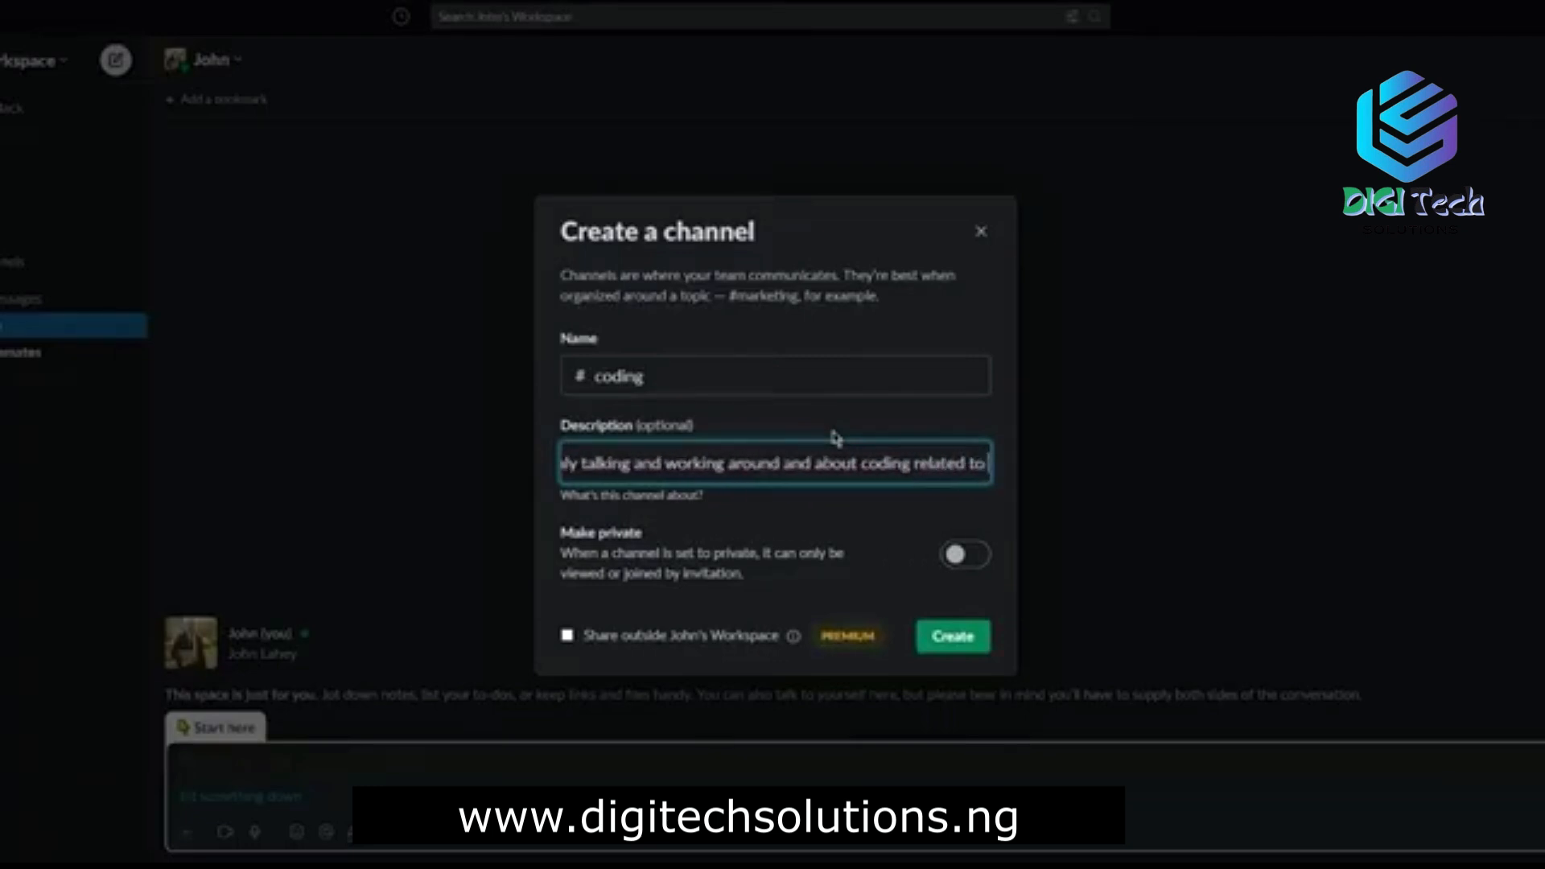
pyautogui.write(' the proje')
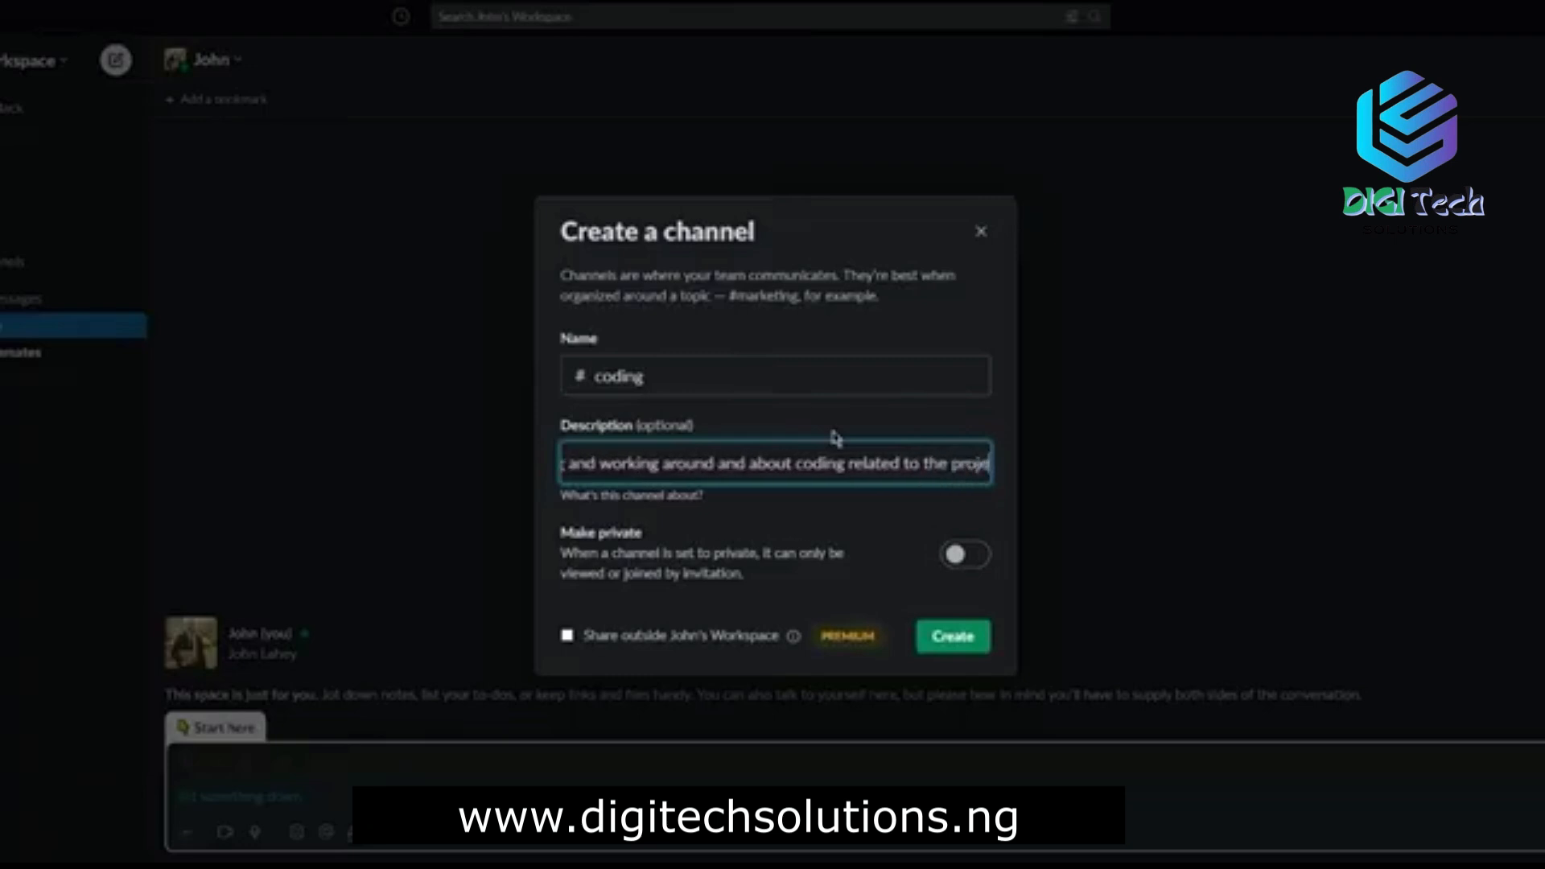
pyautogui.write('ct.')
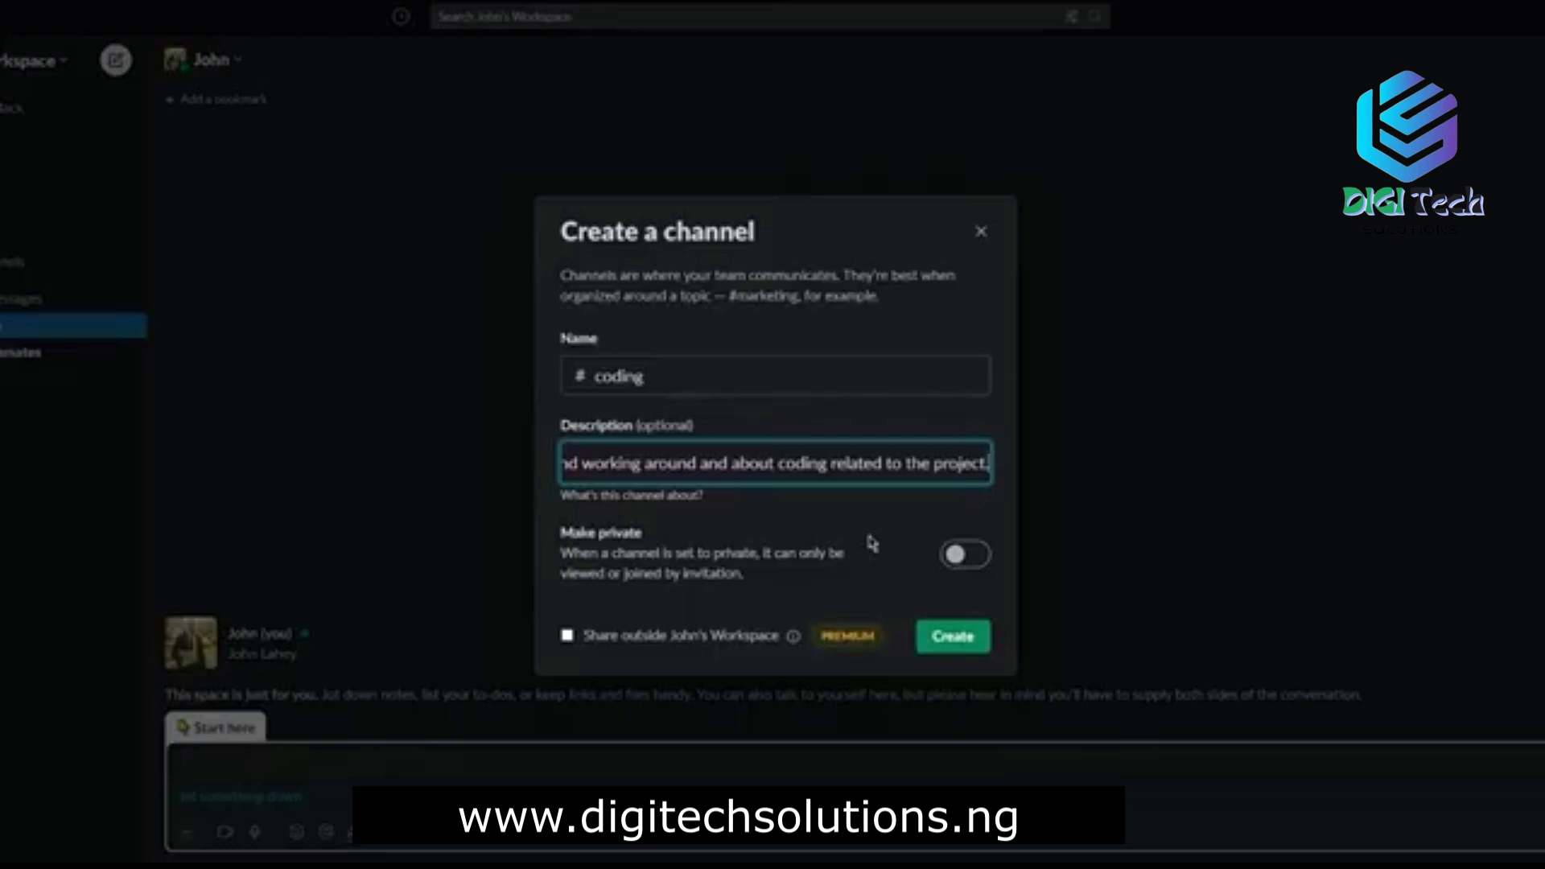
pyautogui.click(959, 556)
pyautogui.click(960, 557)
pyautogui.click(960, 557)
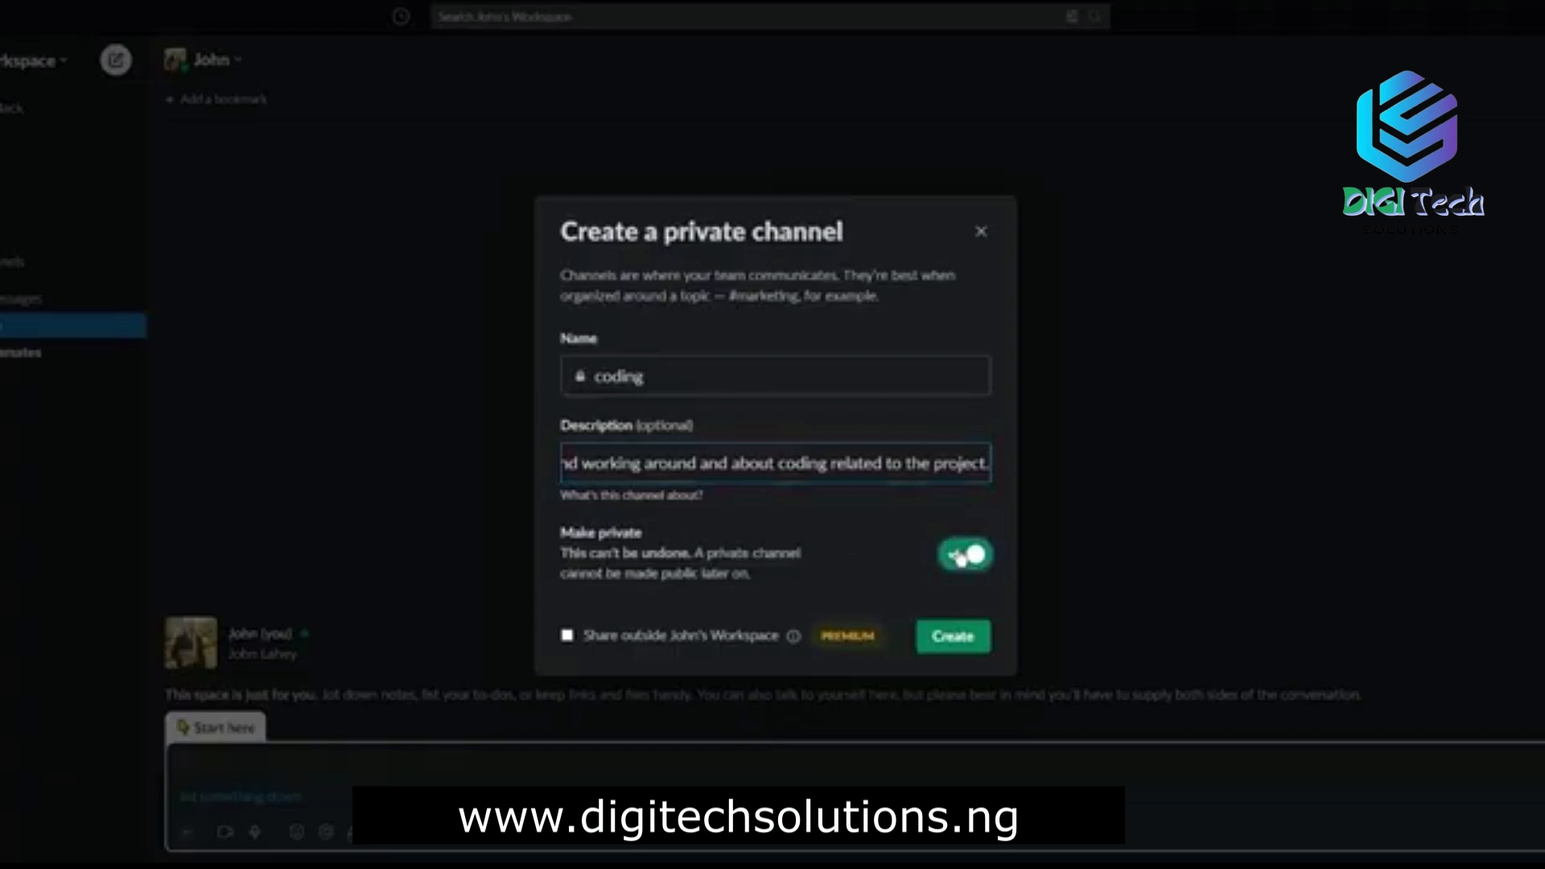
pyautogui.click(960, 557)
pyautogui.click(960, 557)
pyautogui.moveTo(562, 553); pyautogui.dragTo(727, 577)
pyautogui.click(768, 574)
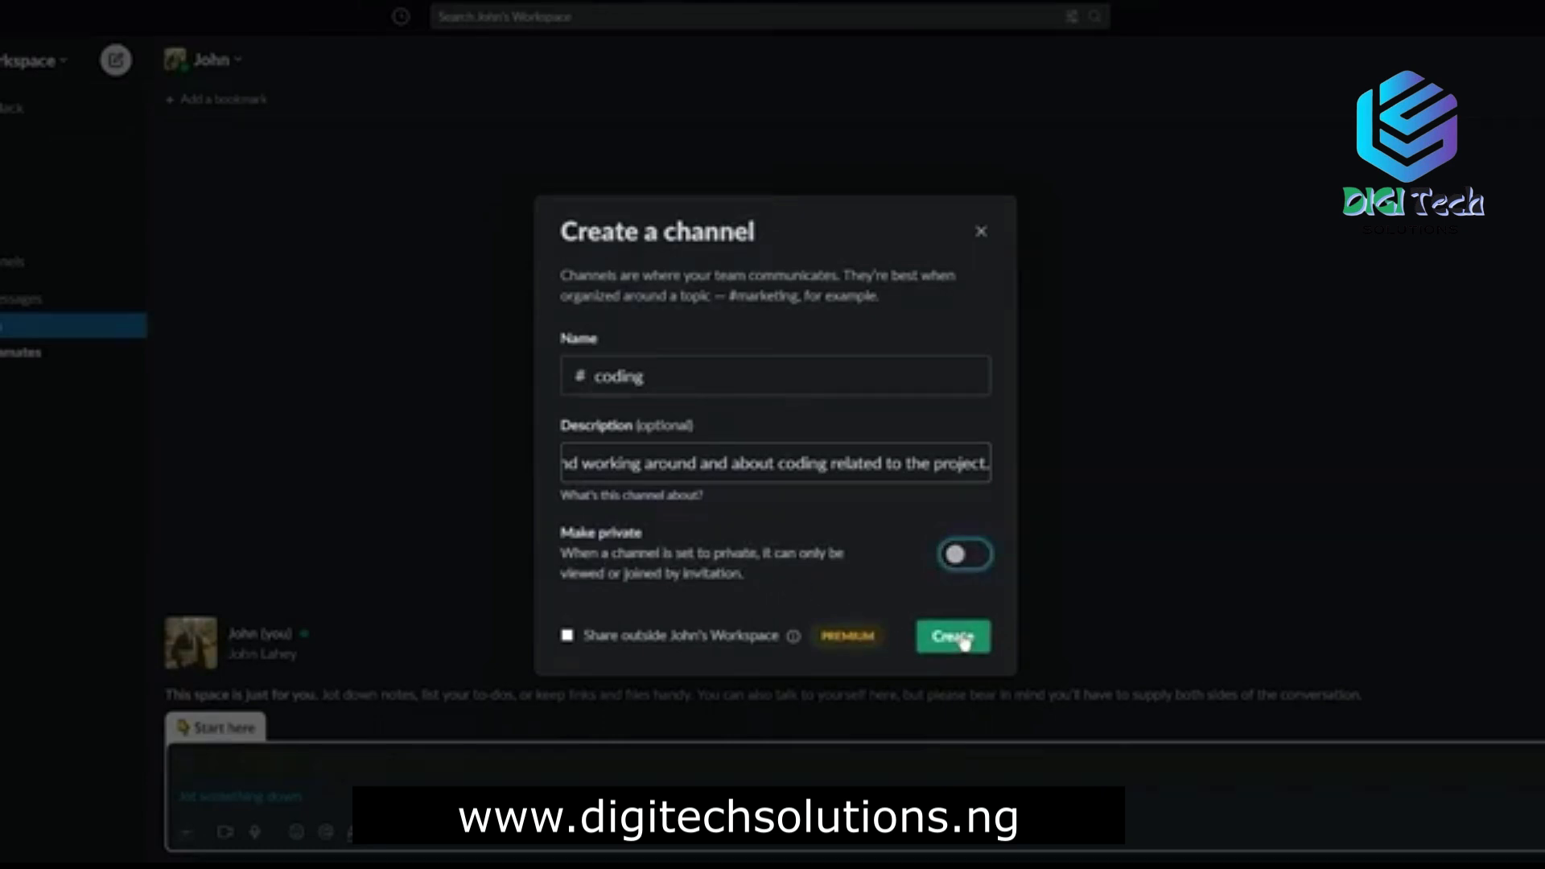
pyautogui.click(936, 634)
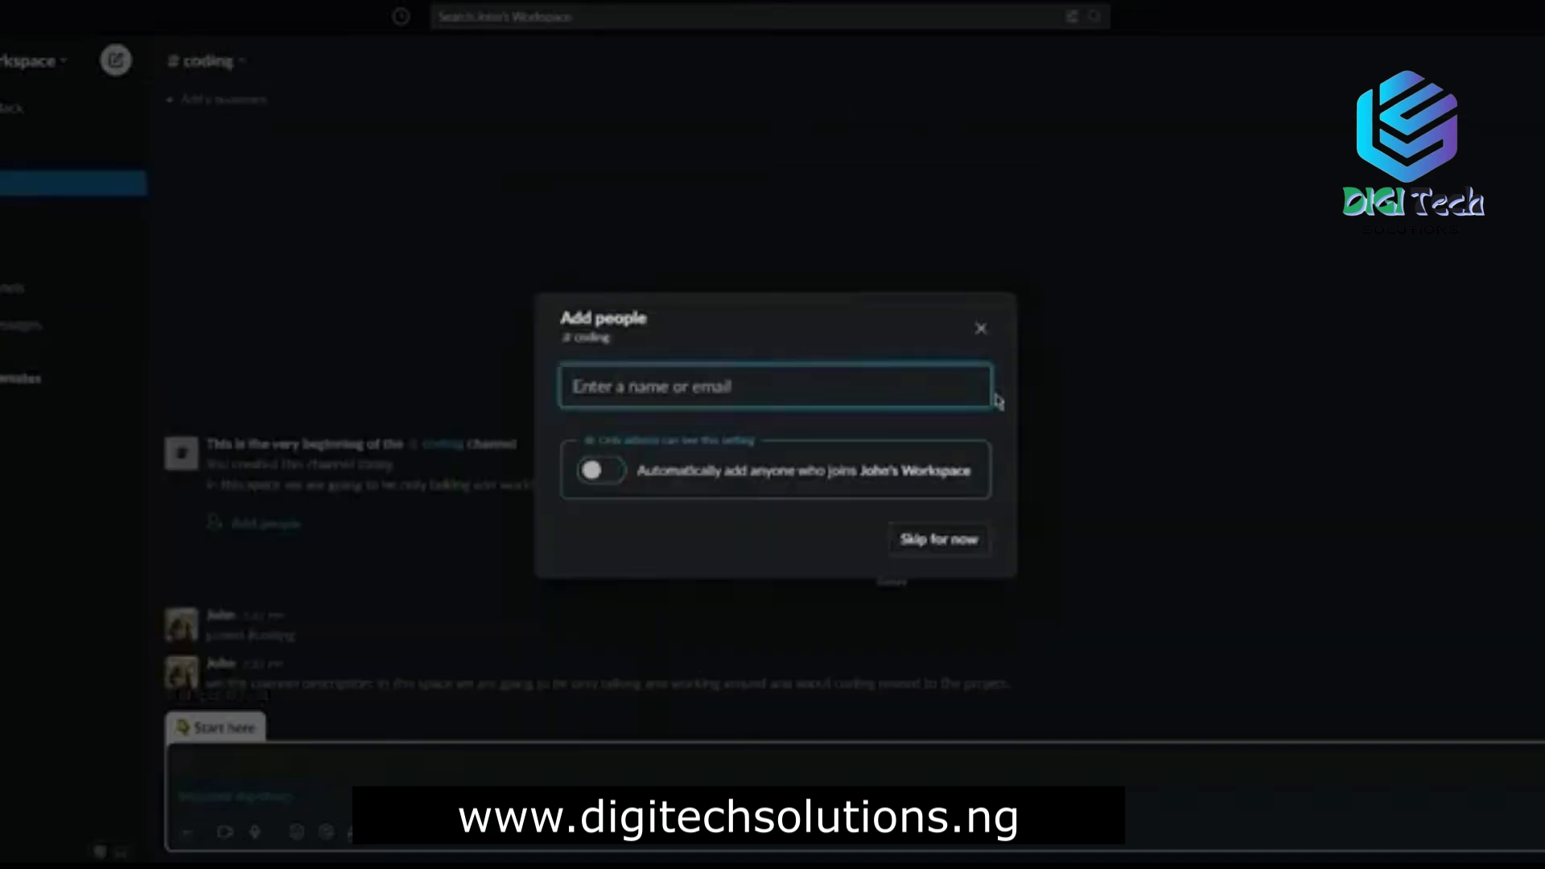
# Skip adding people and go straight to the new #coding channel.
pyautogui.click(914, 545)
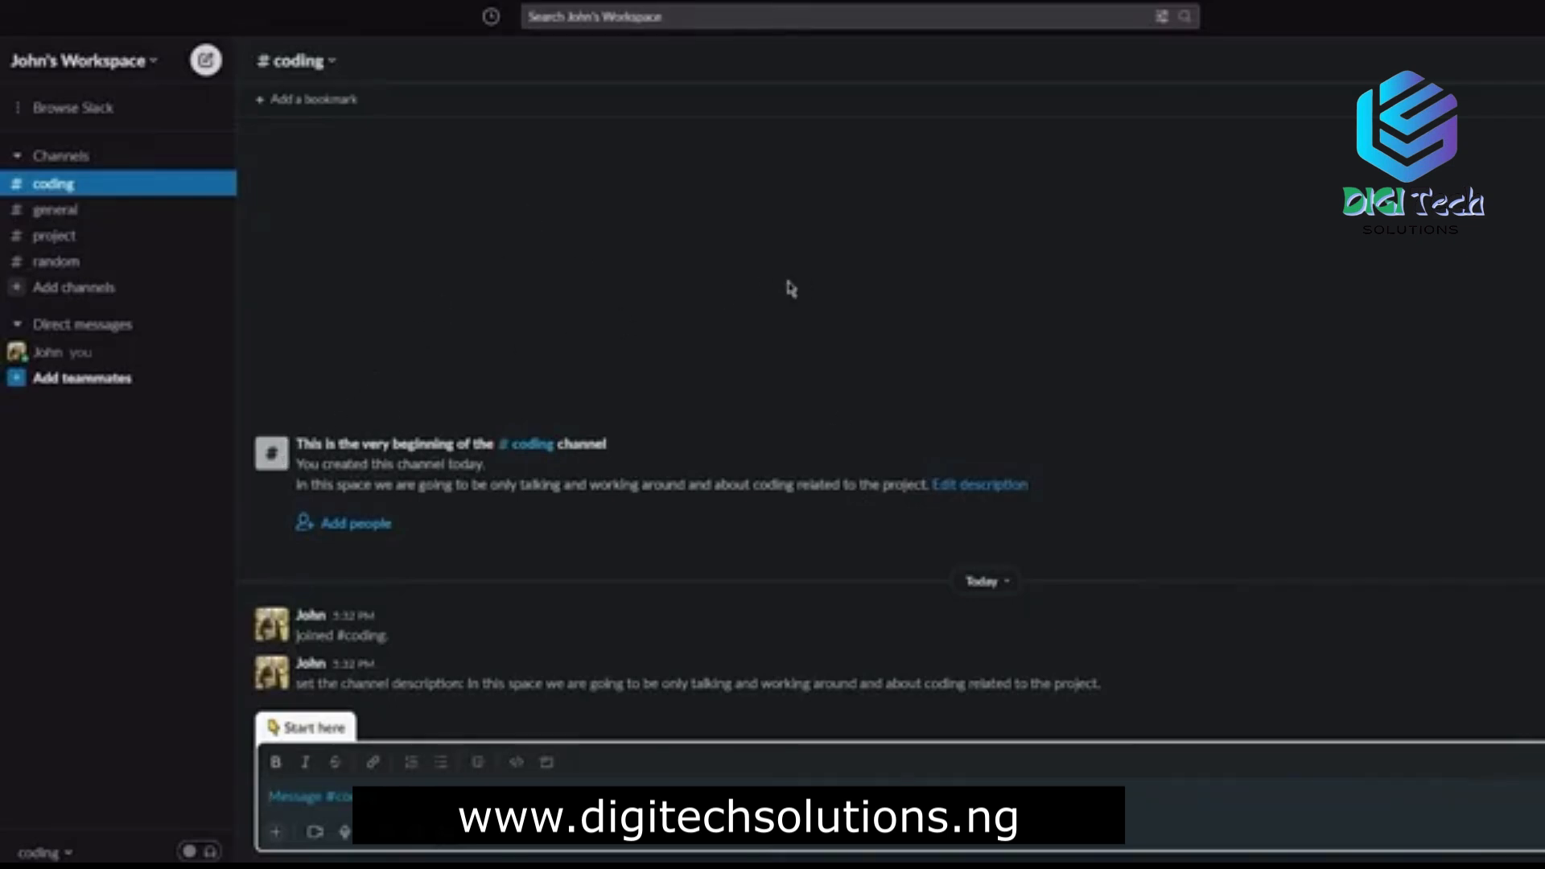
# Set the #coding channel's topic to 'Coding' from its channel details.
pyautogui.click(153, 184)
pyautogui.rightClick(155, 184)
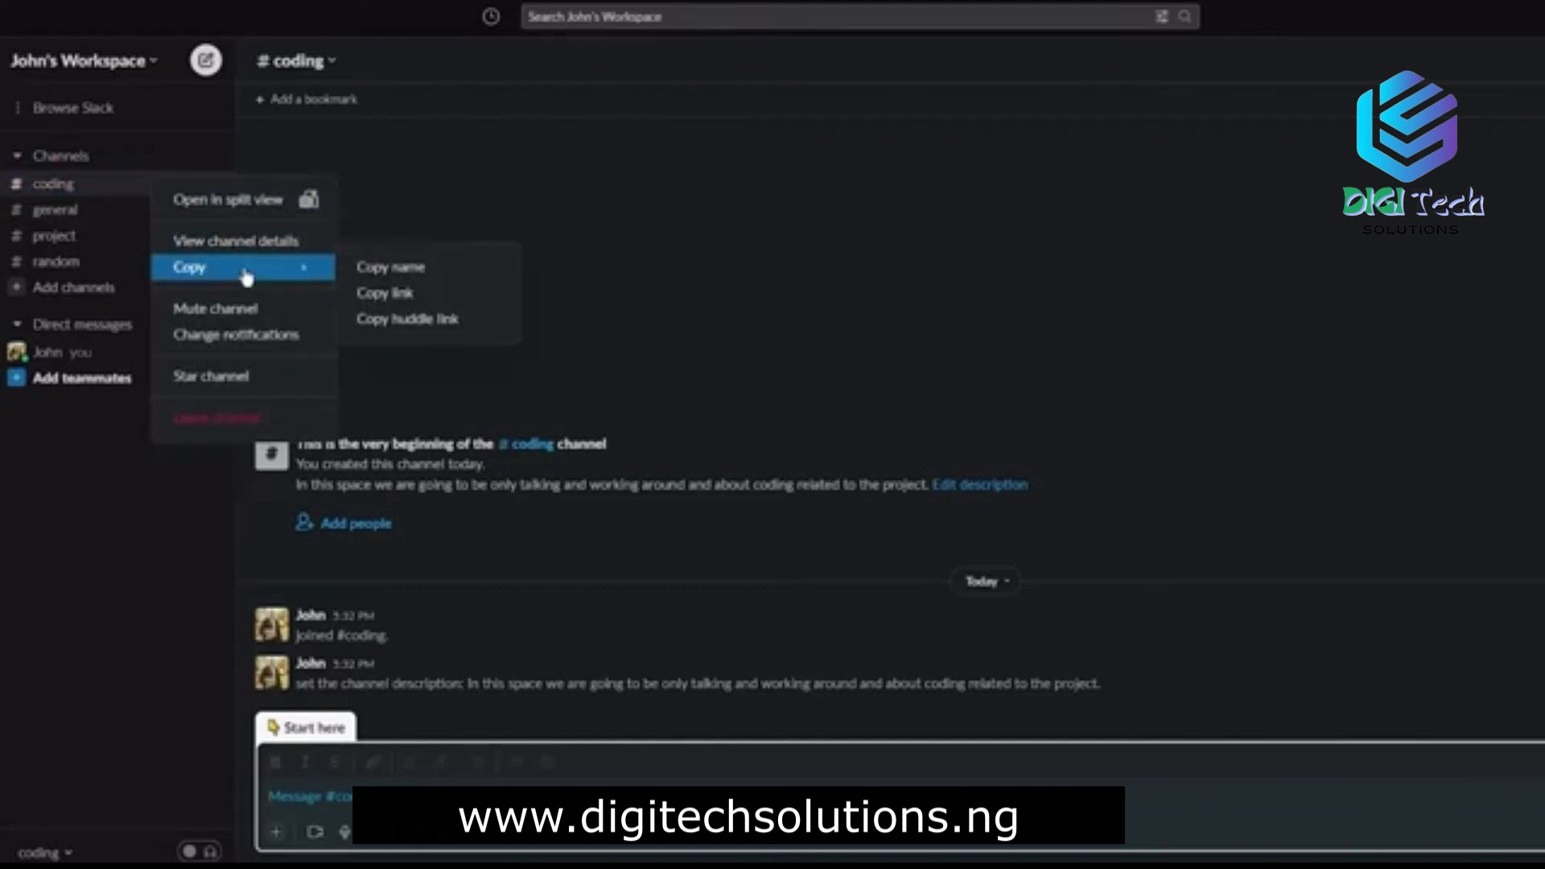
pyautogui.click(581, 332)
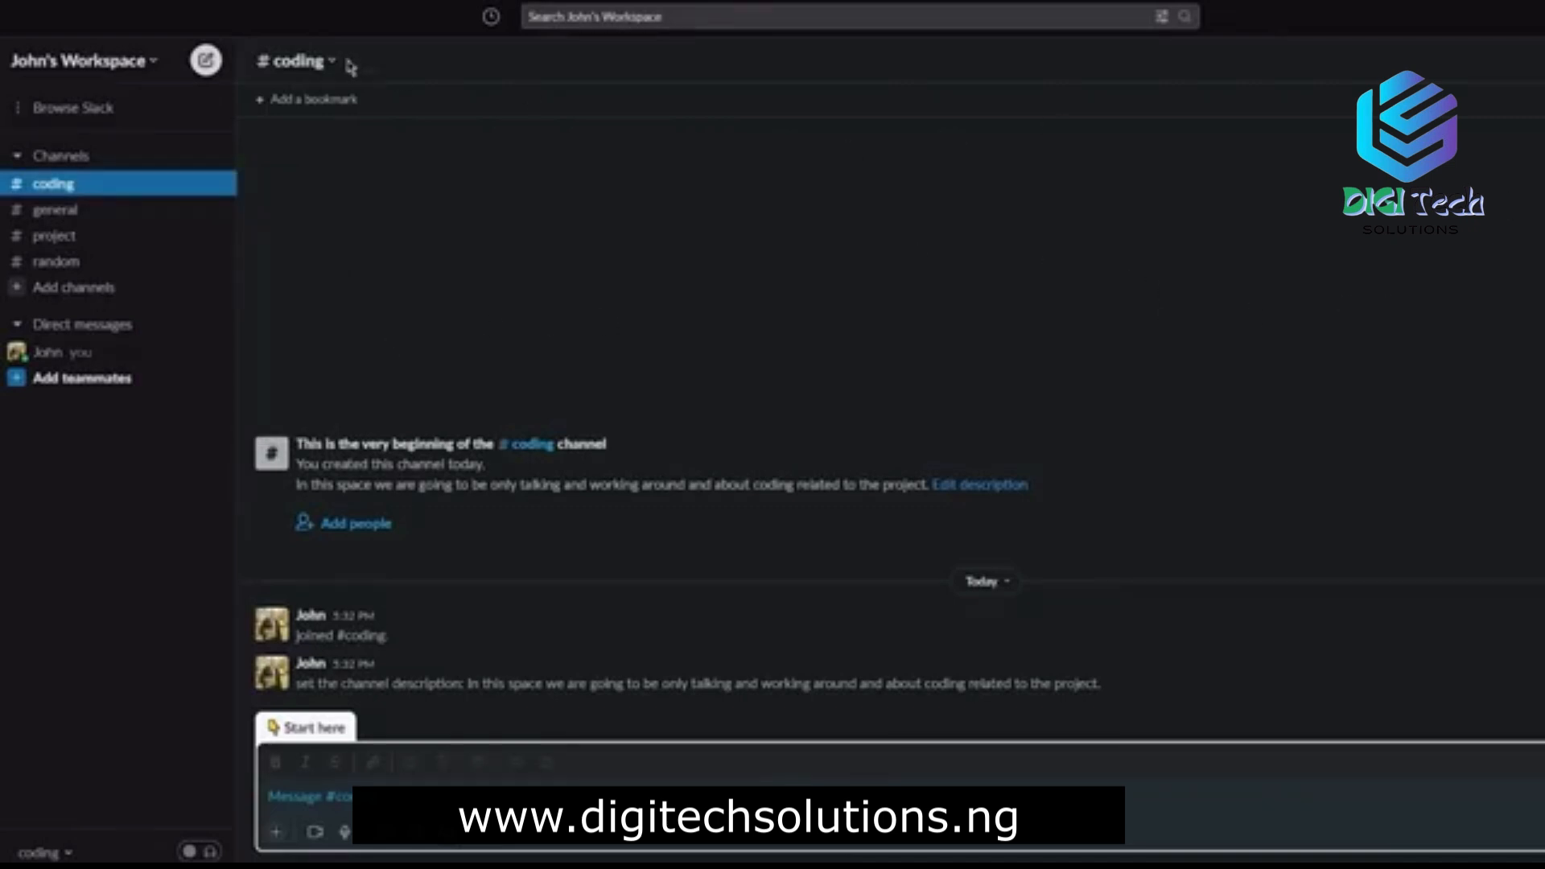
pyautogui.click(322, 68)
pyautogui.click(397, 130)
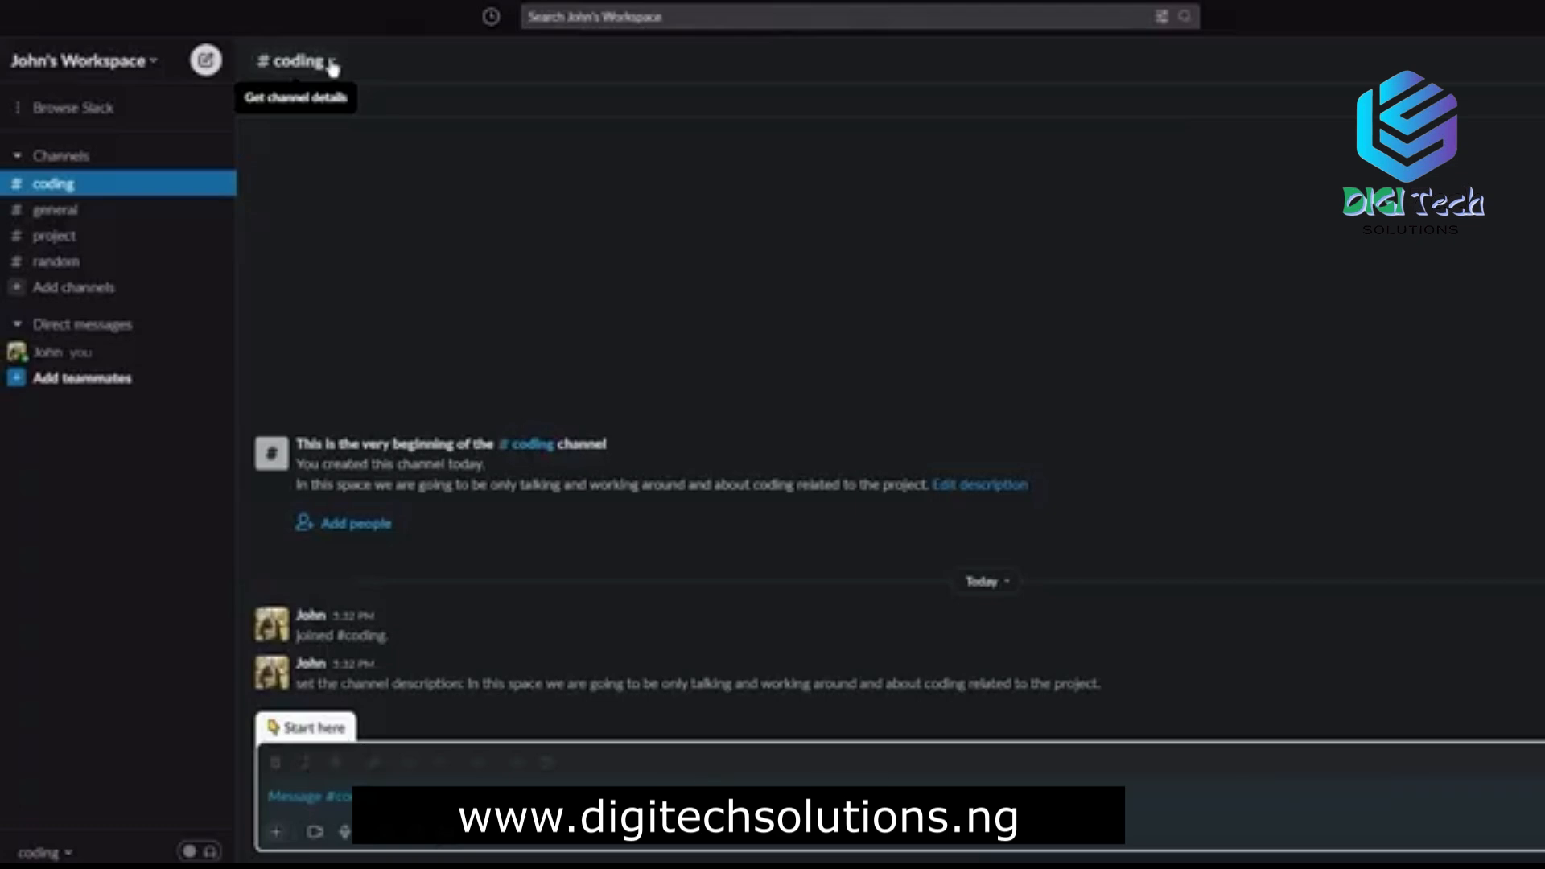
pyautogui.click(331, 65)
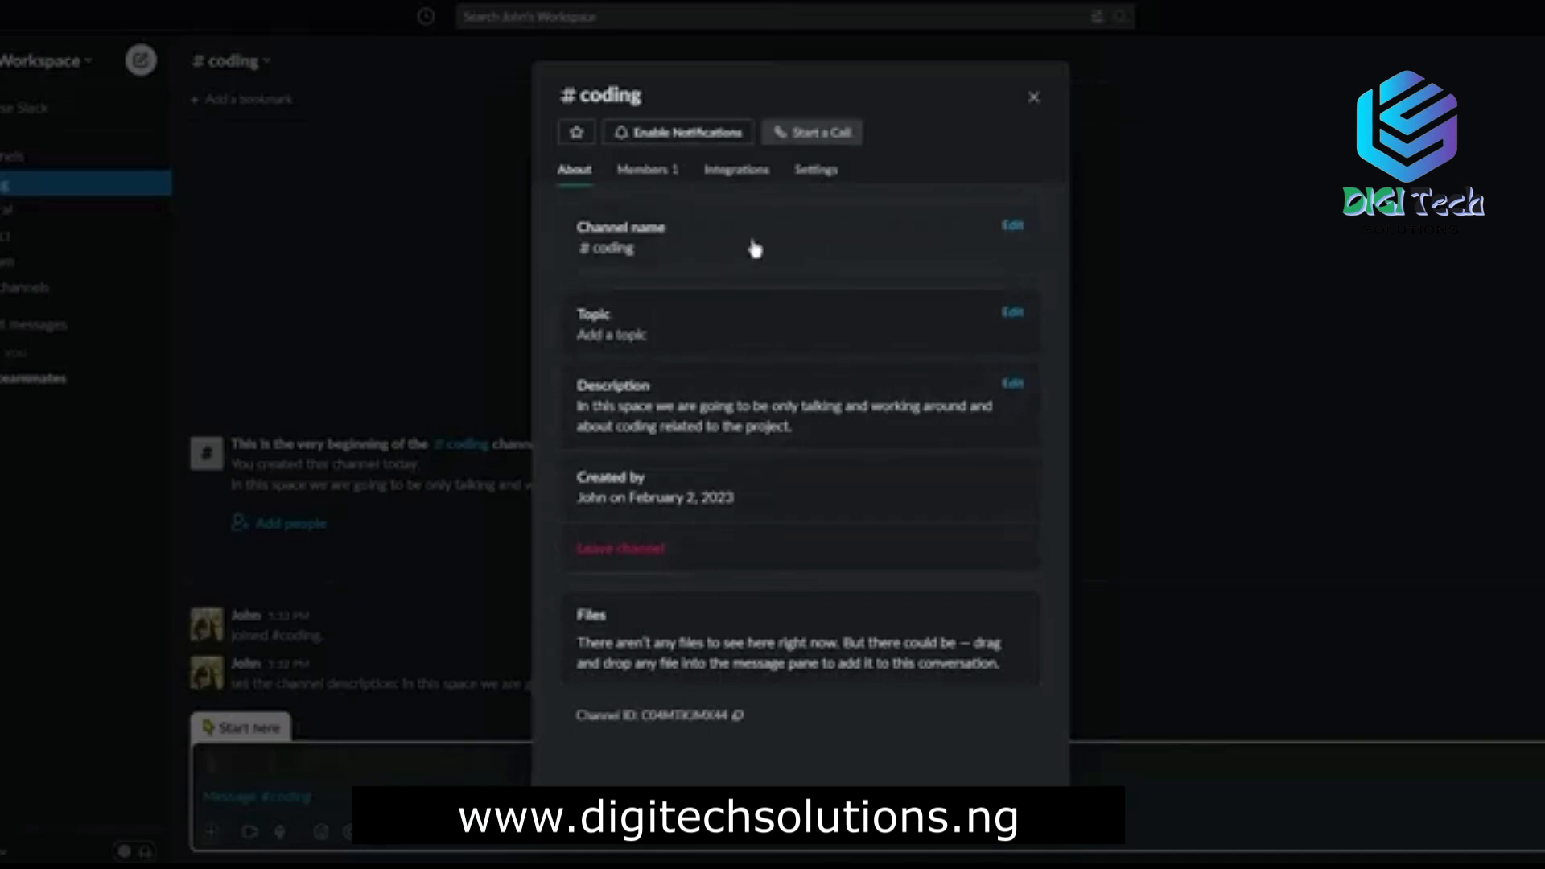
pyautogui.click(728, 328)
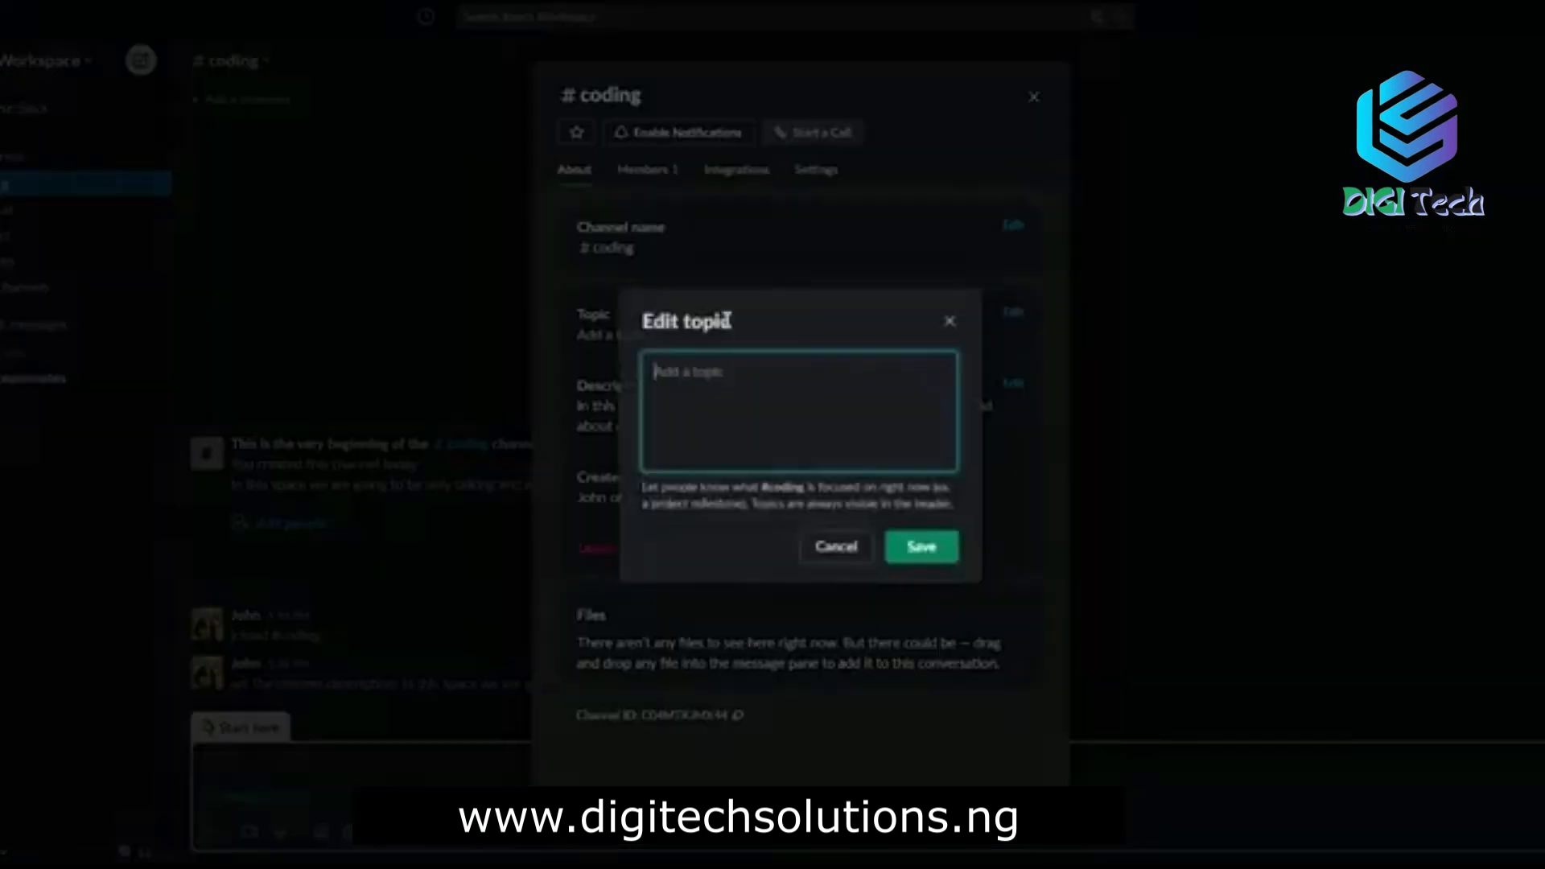
pyautogui.write('Coding')
pyautogui.click(916, 553)
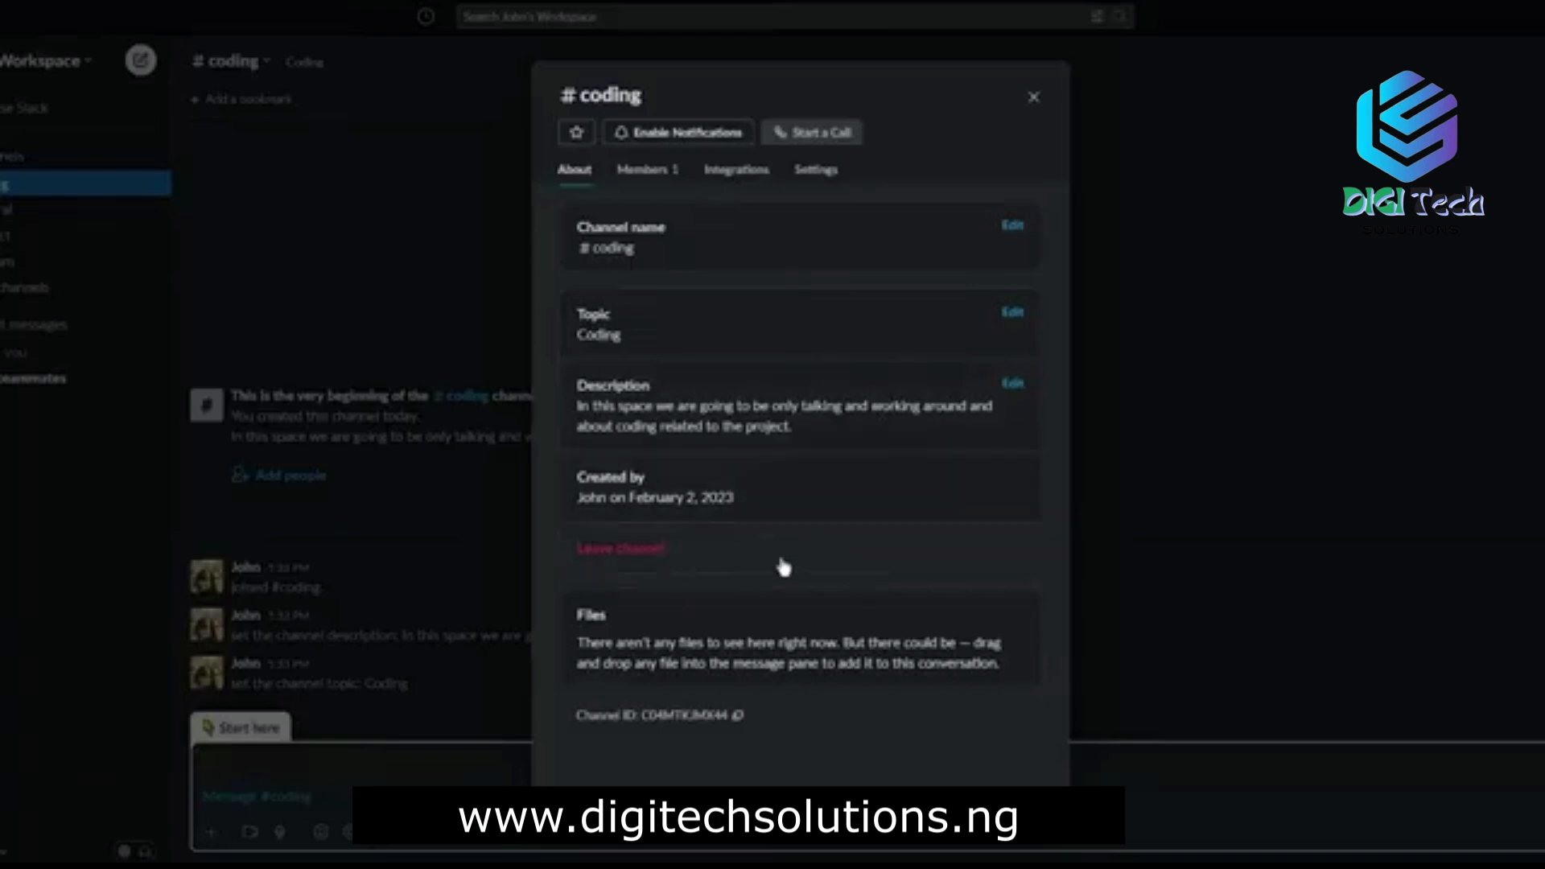
# Review the channel's Members, Integrations and Settings tabs, then close the details.
pyautogui.click(626, 172)
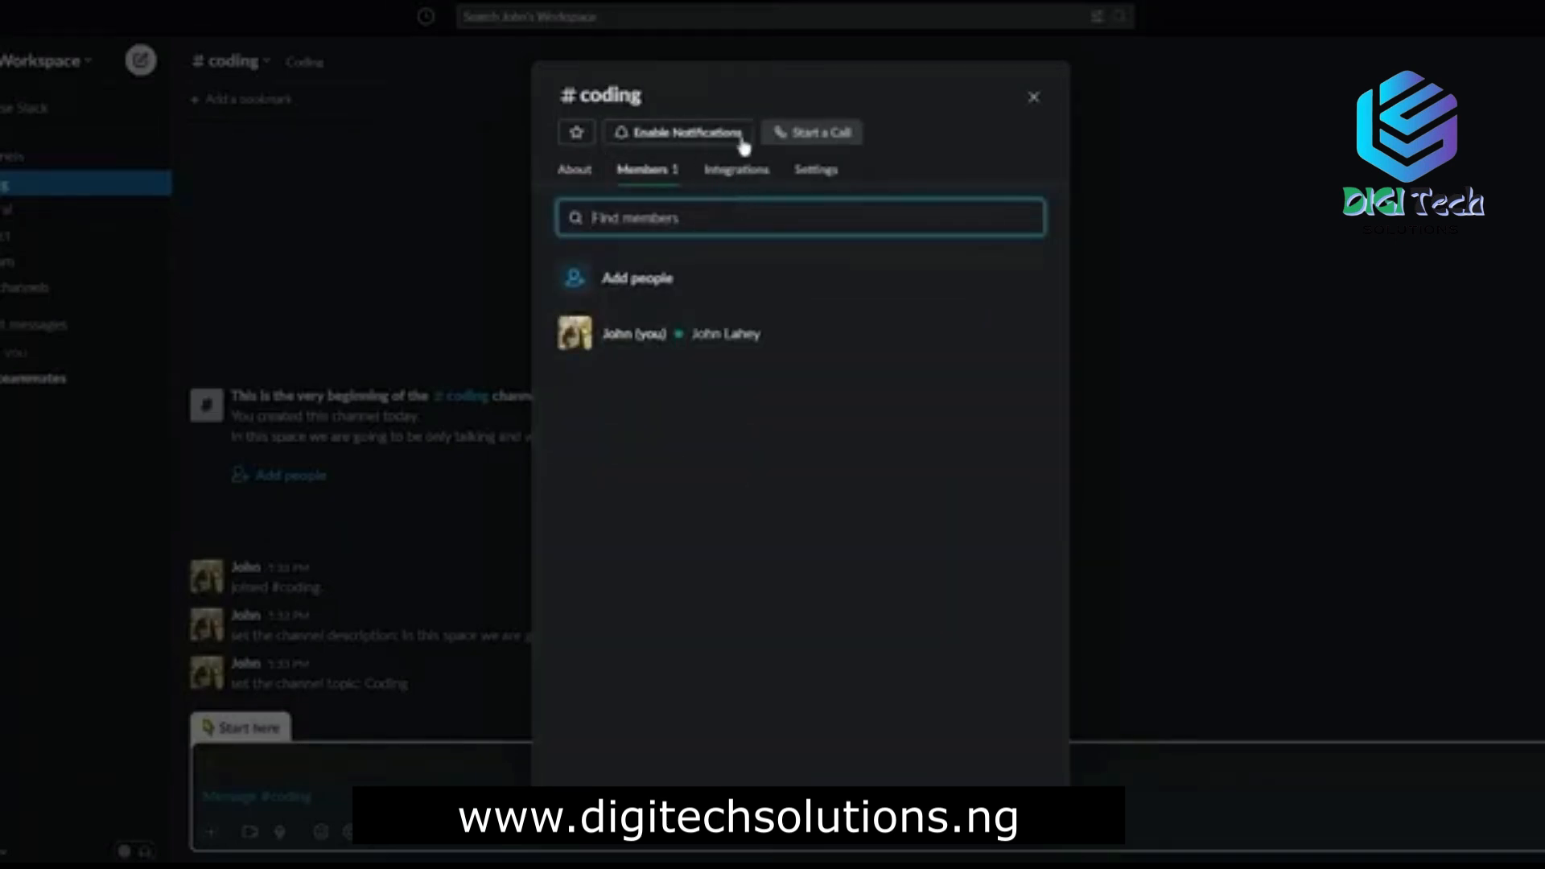
pyautogui.click(760, 170)
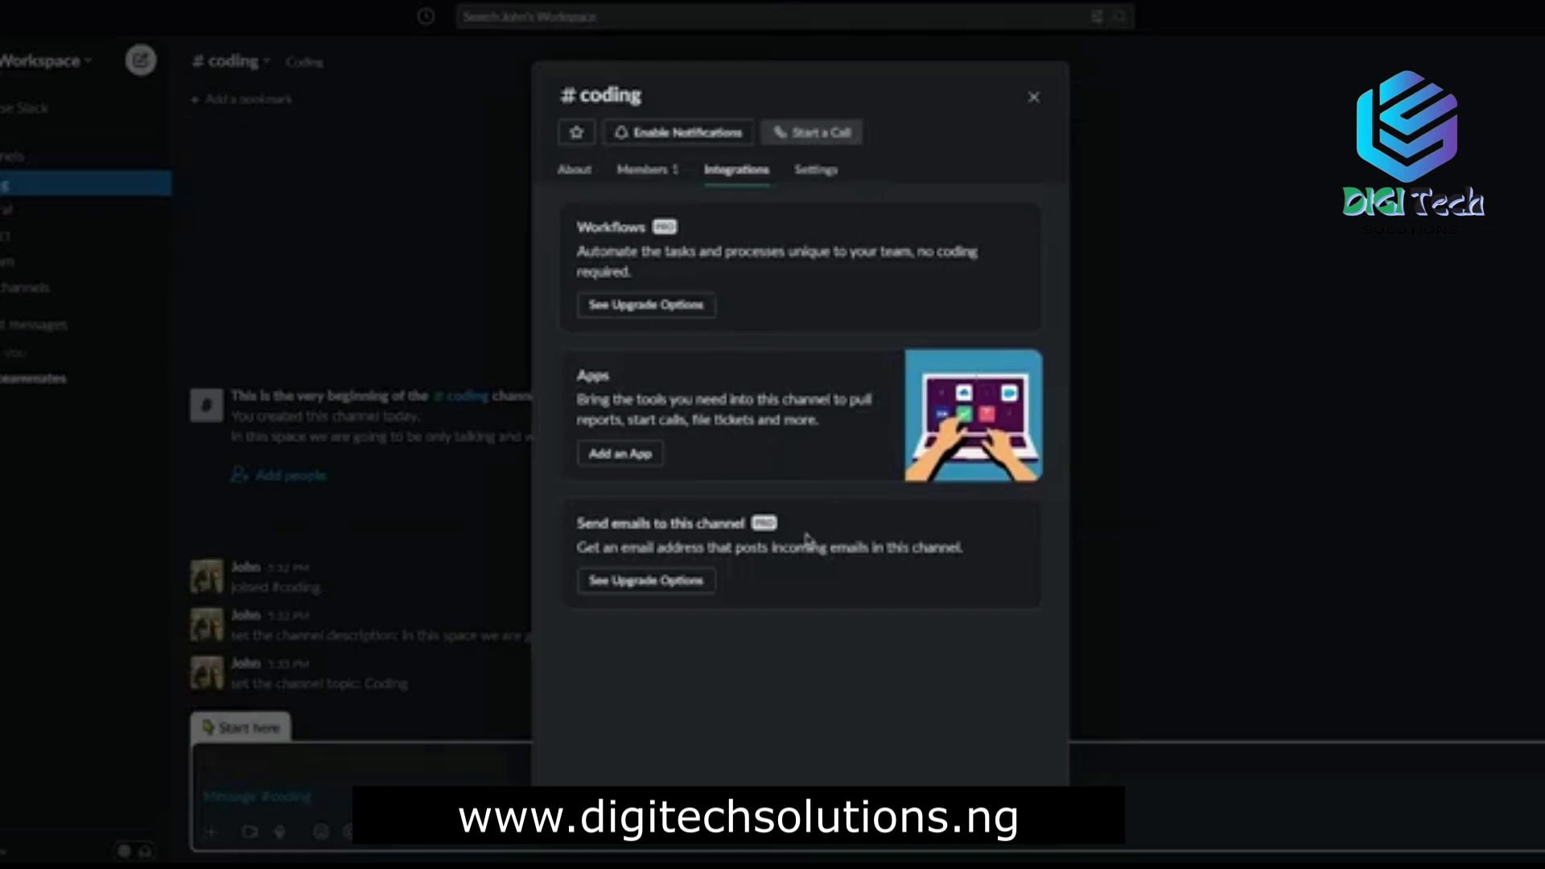
pyautogui.click(645, 170)
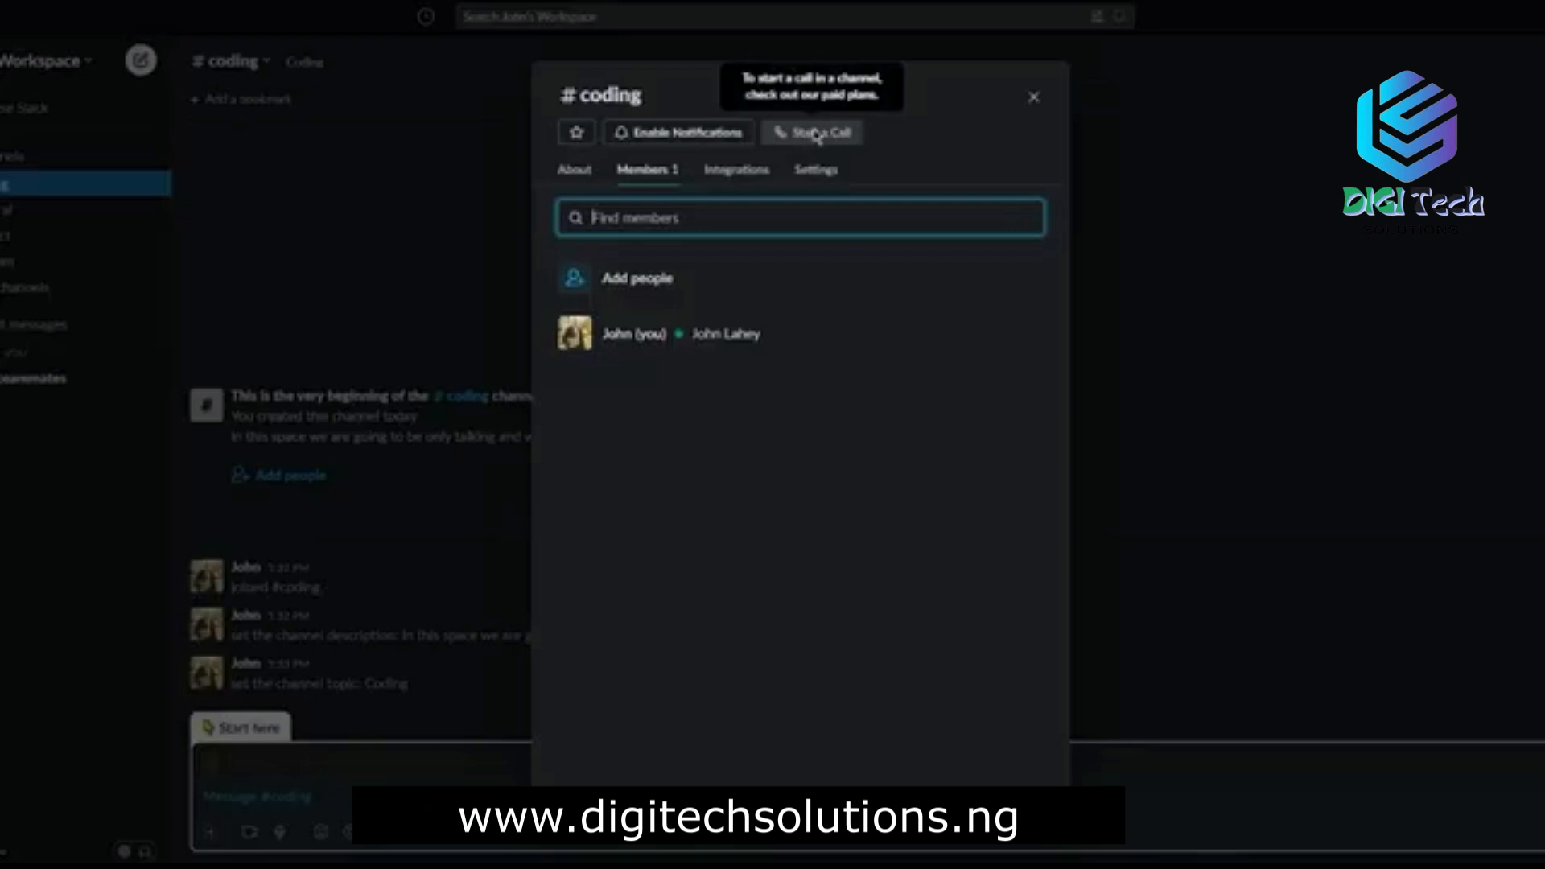
pyautogui.click(816, 172)
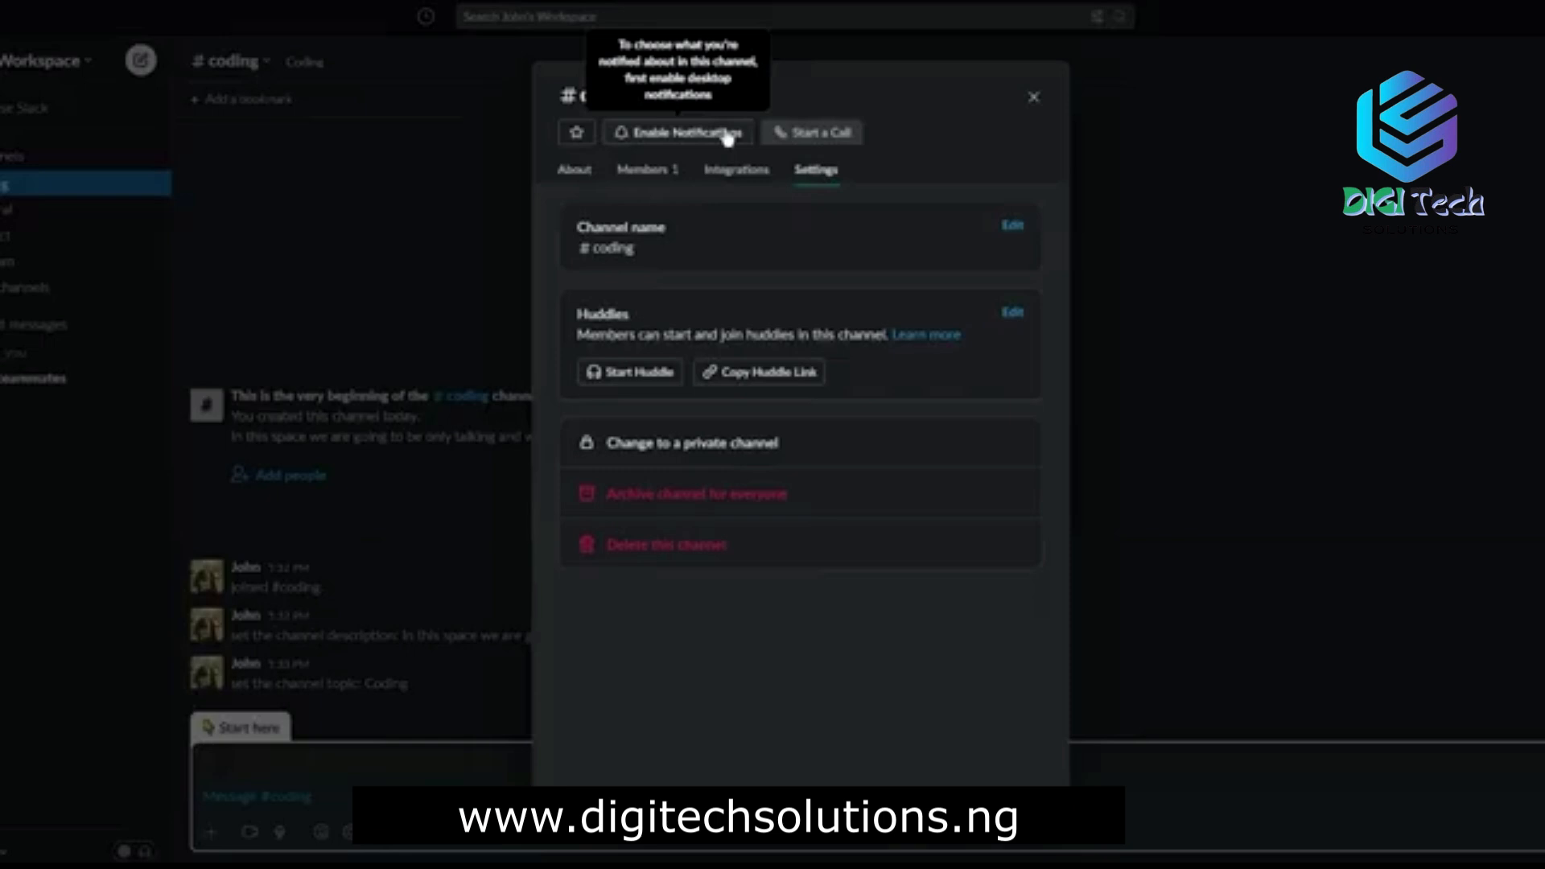
pyautogui.click(1035, 98)
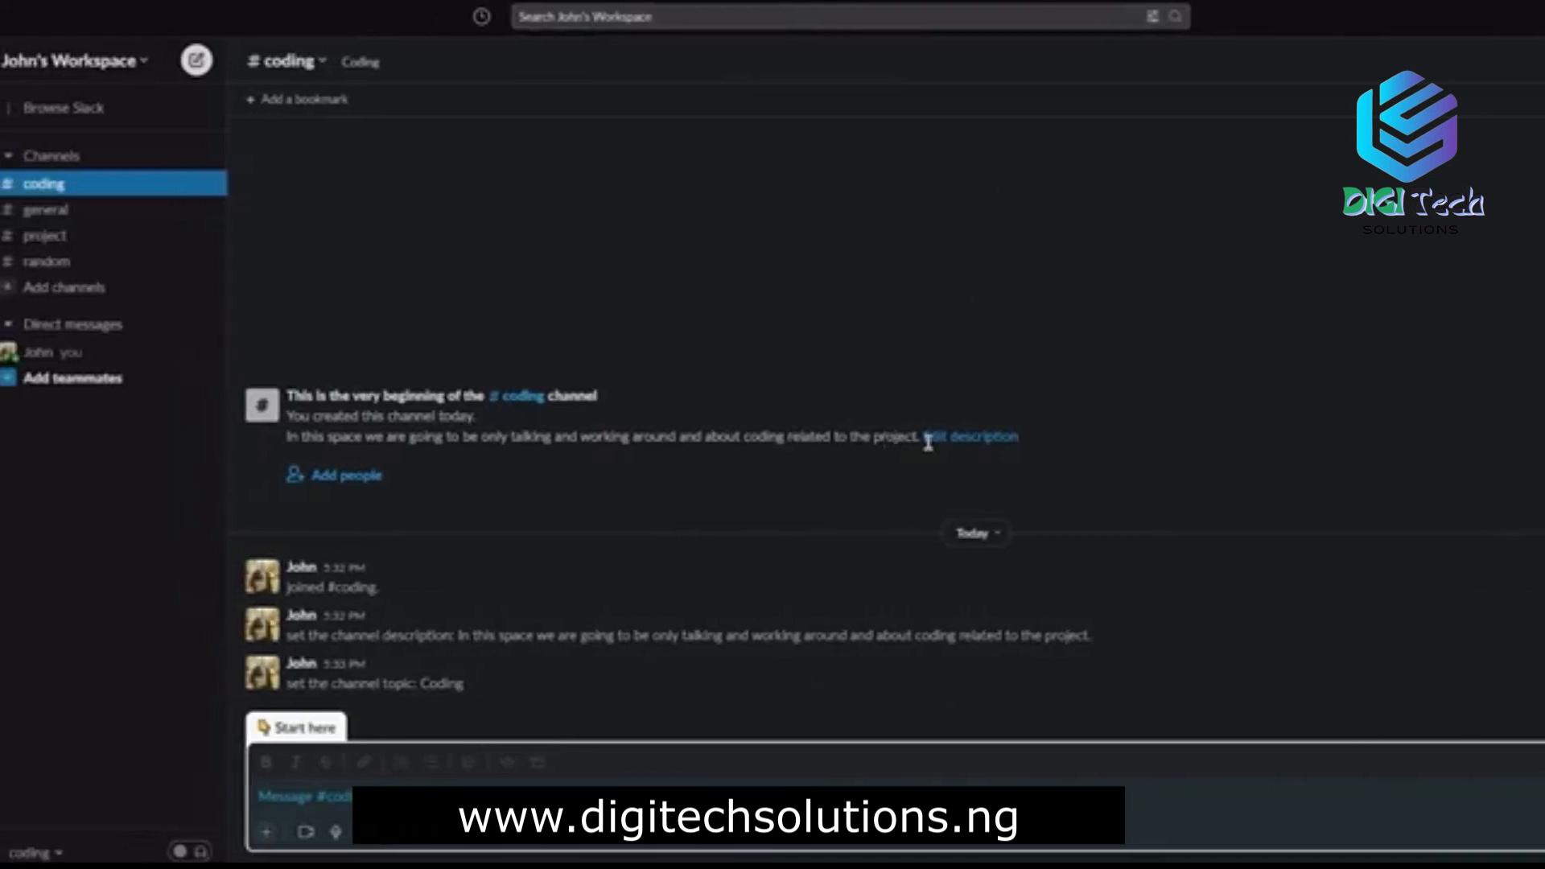
pyautogui.click(69, 853)
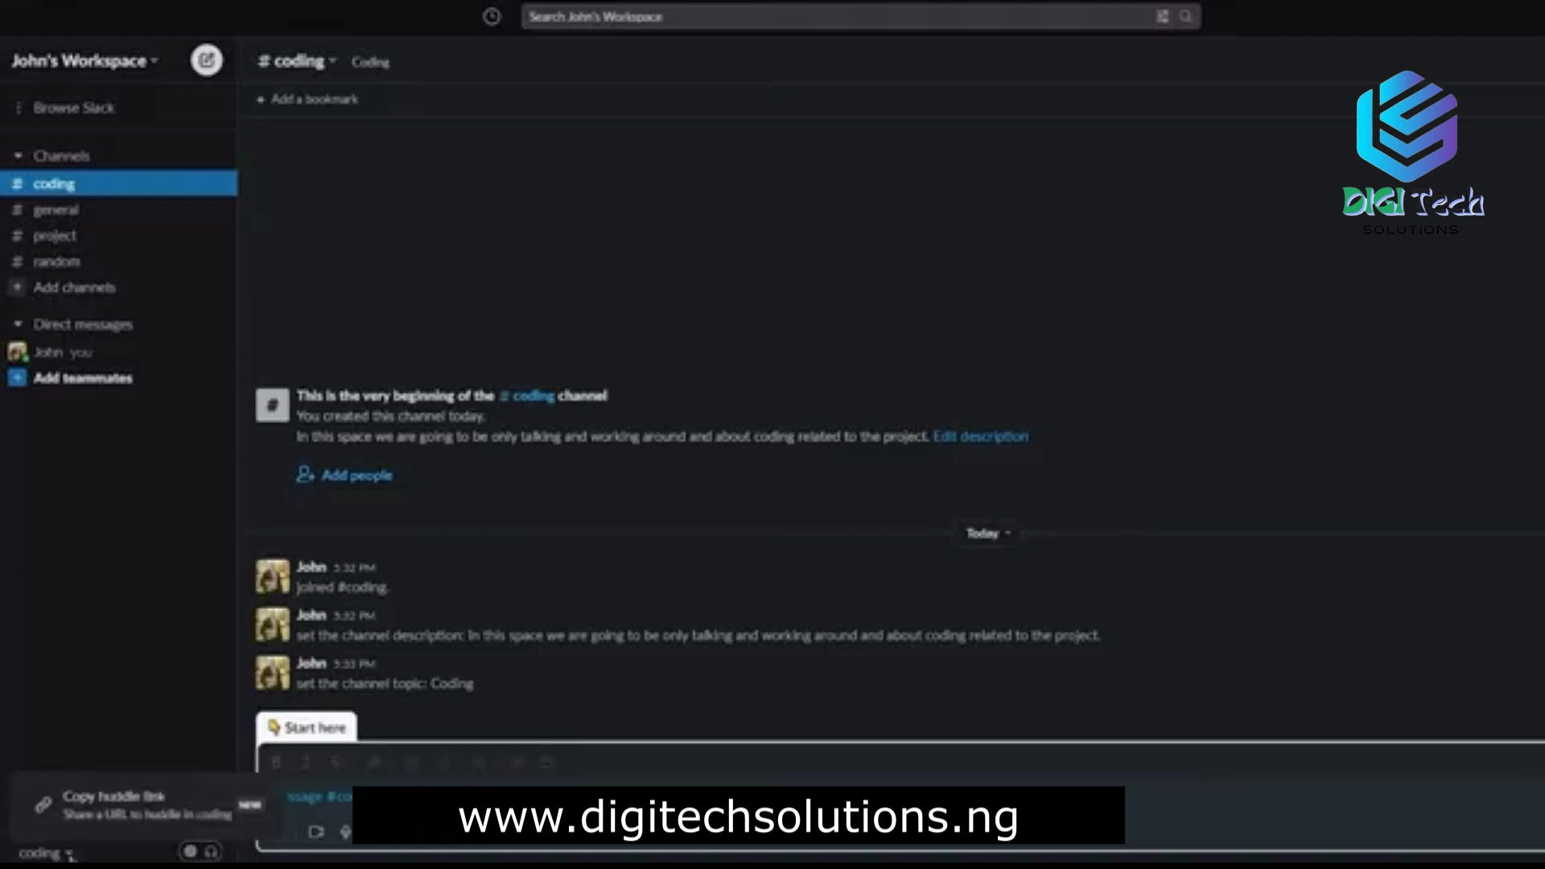
pyautogui.click(143, 826)
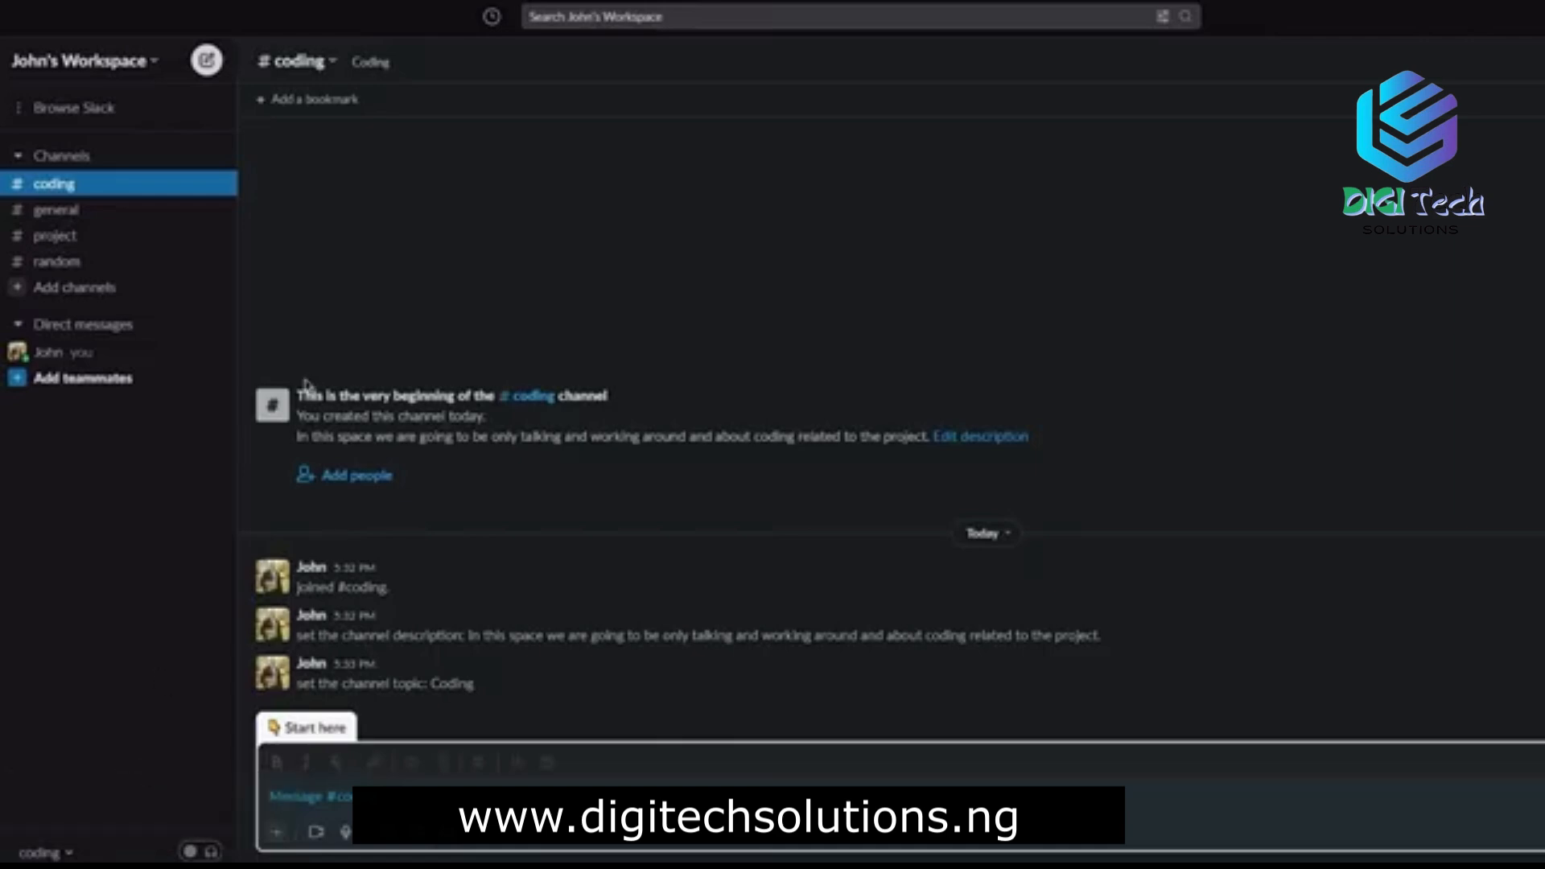
pyautogui.click(431, 790)
pyautogui.click(184, 157)
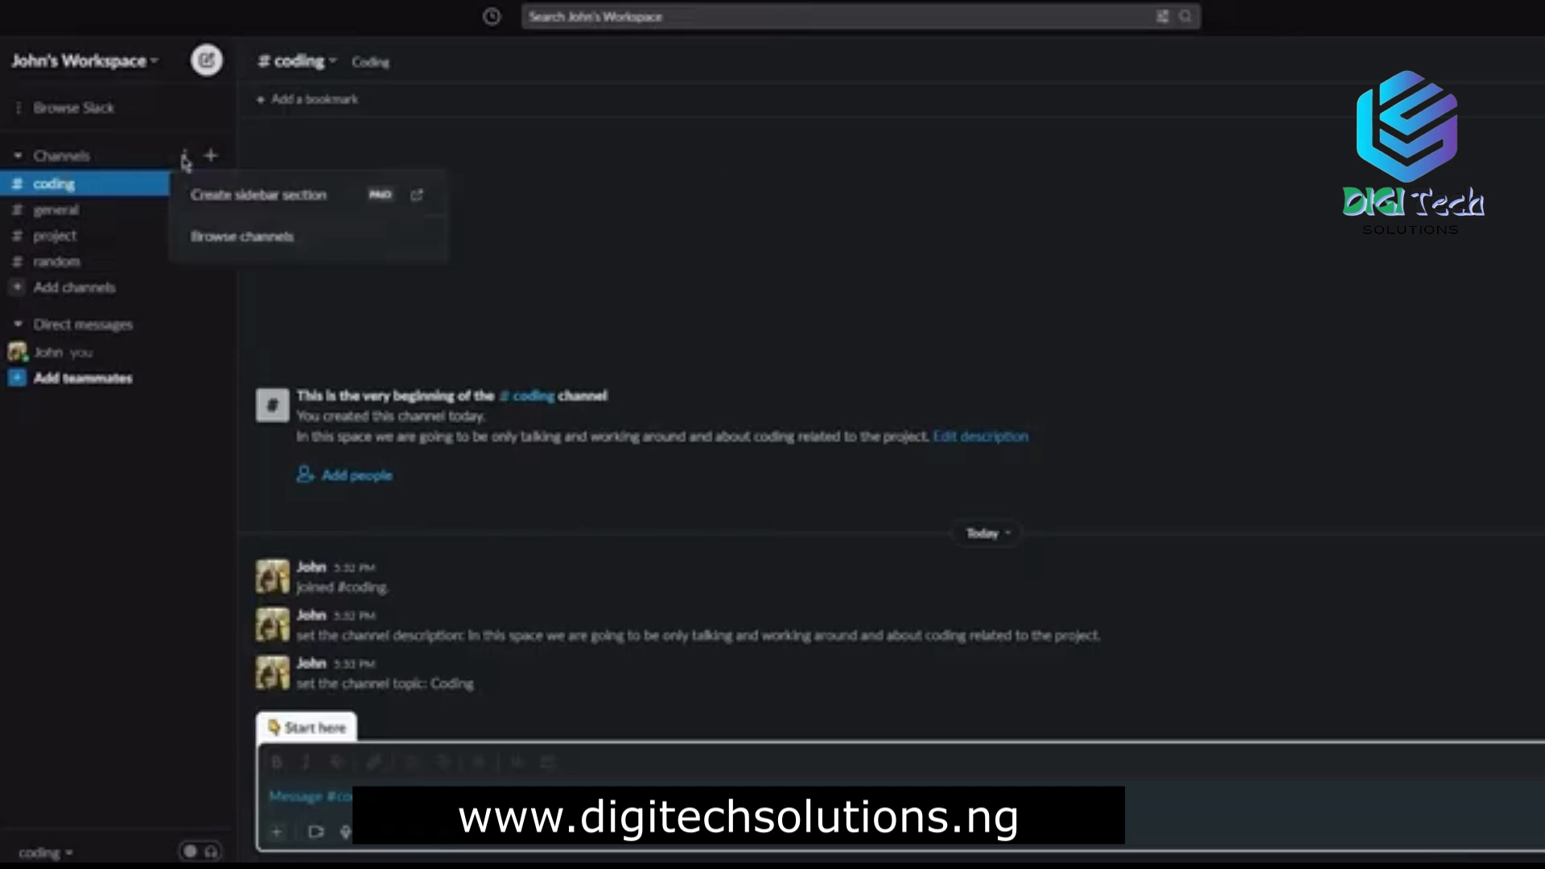
pyautogui.click(230, 238)
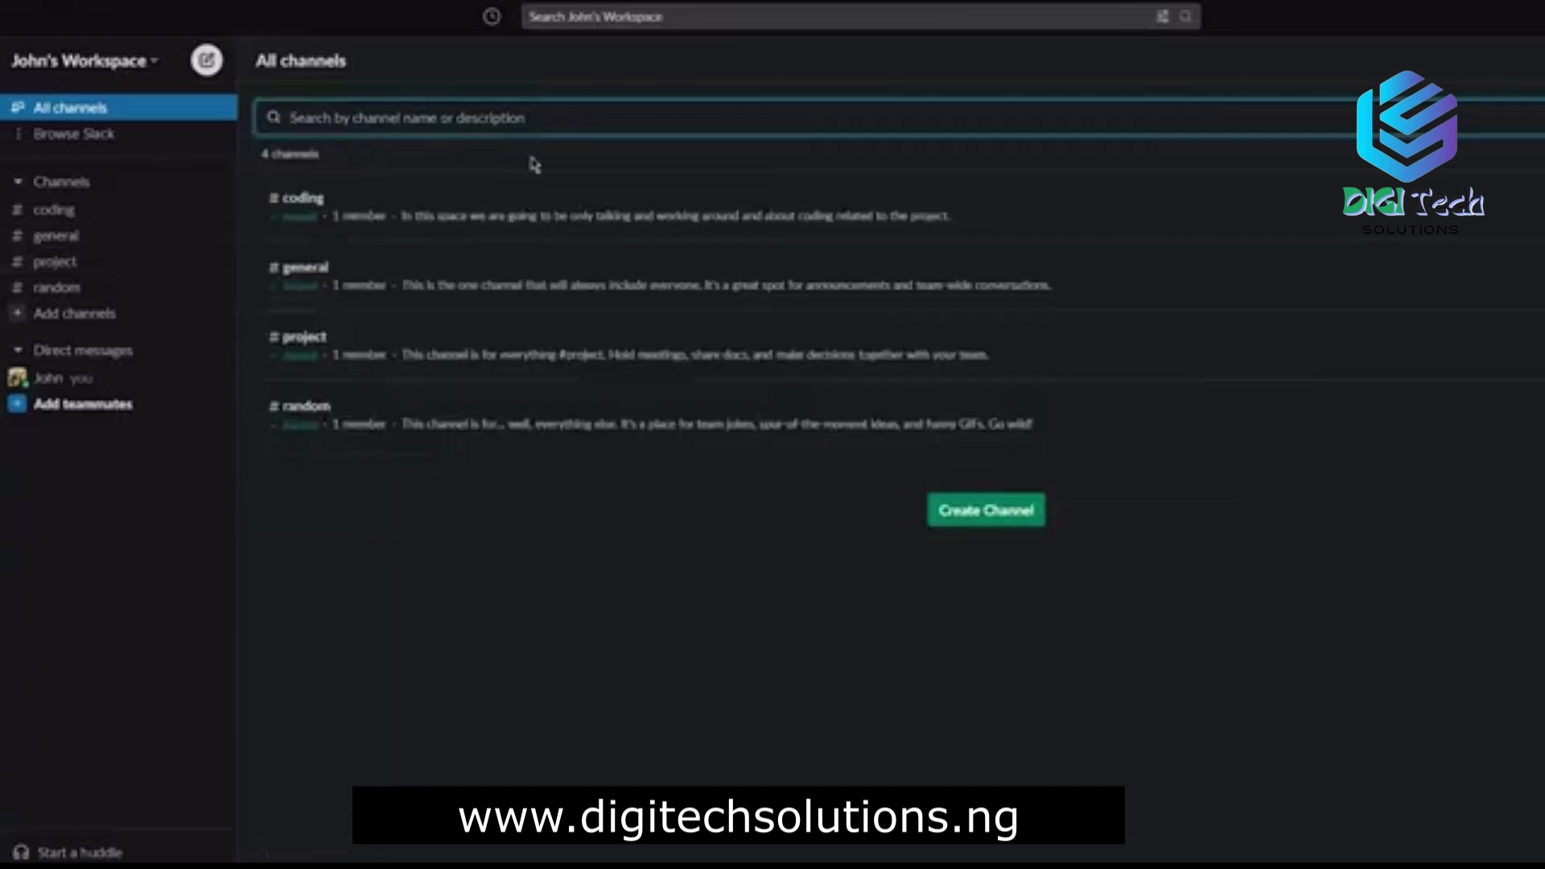
pyautogui.click(1048, 217)
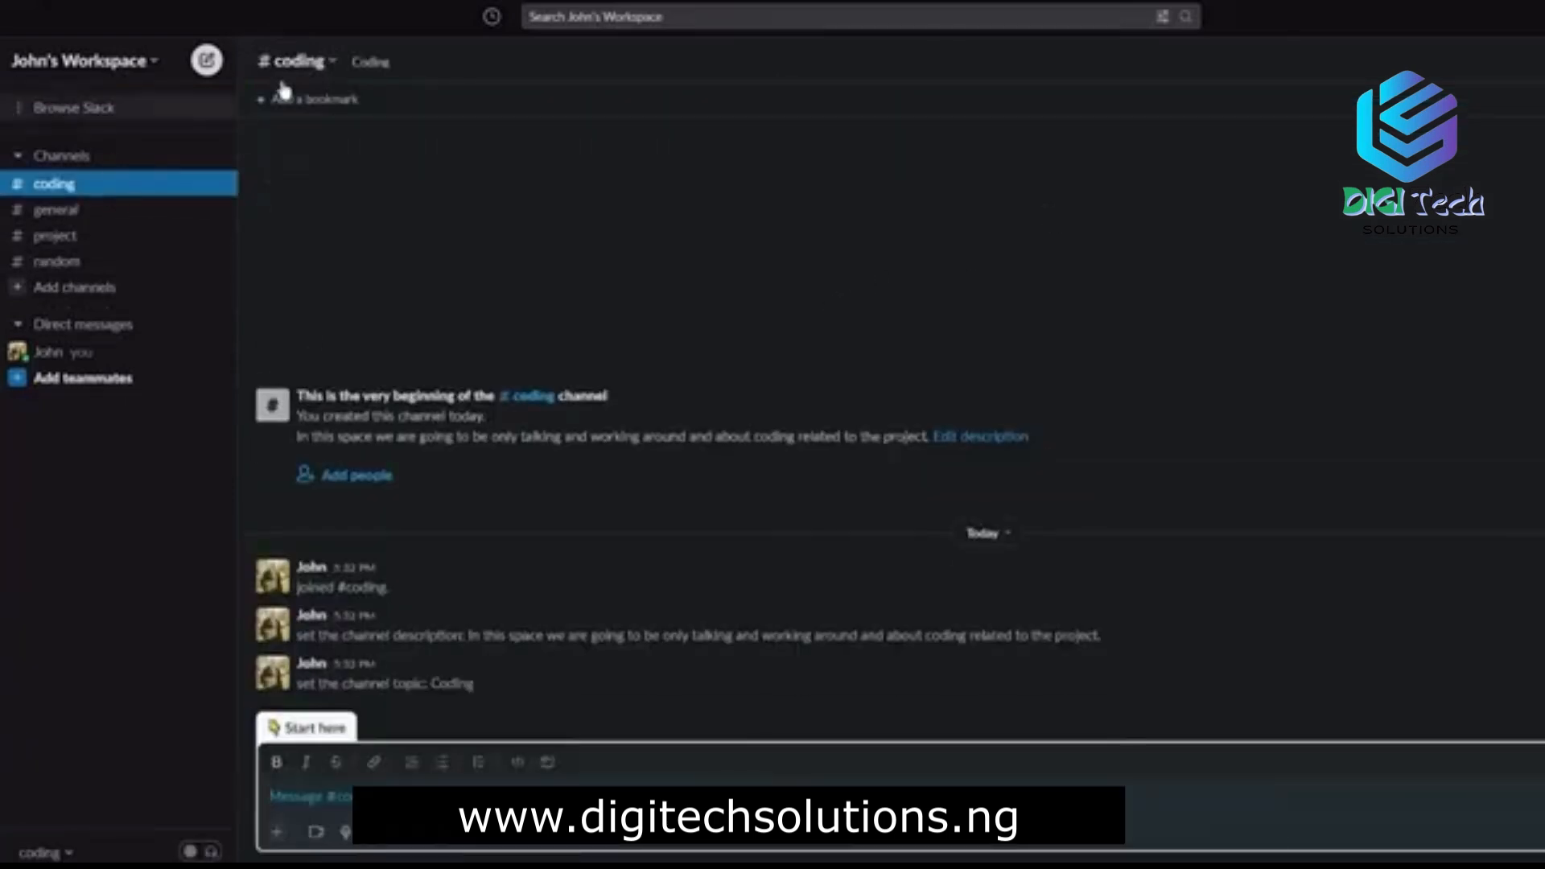
pyautogui.click(325, 100)
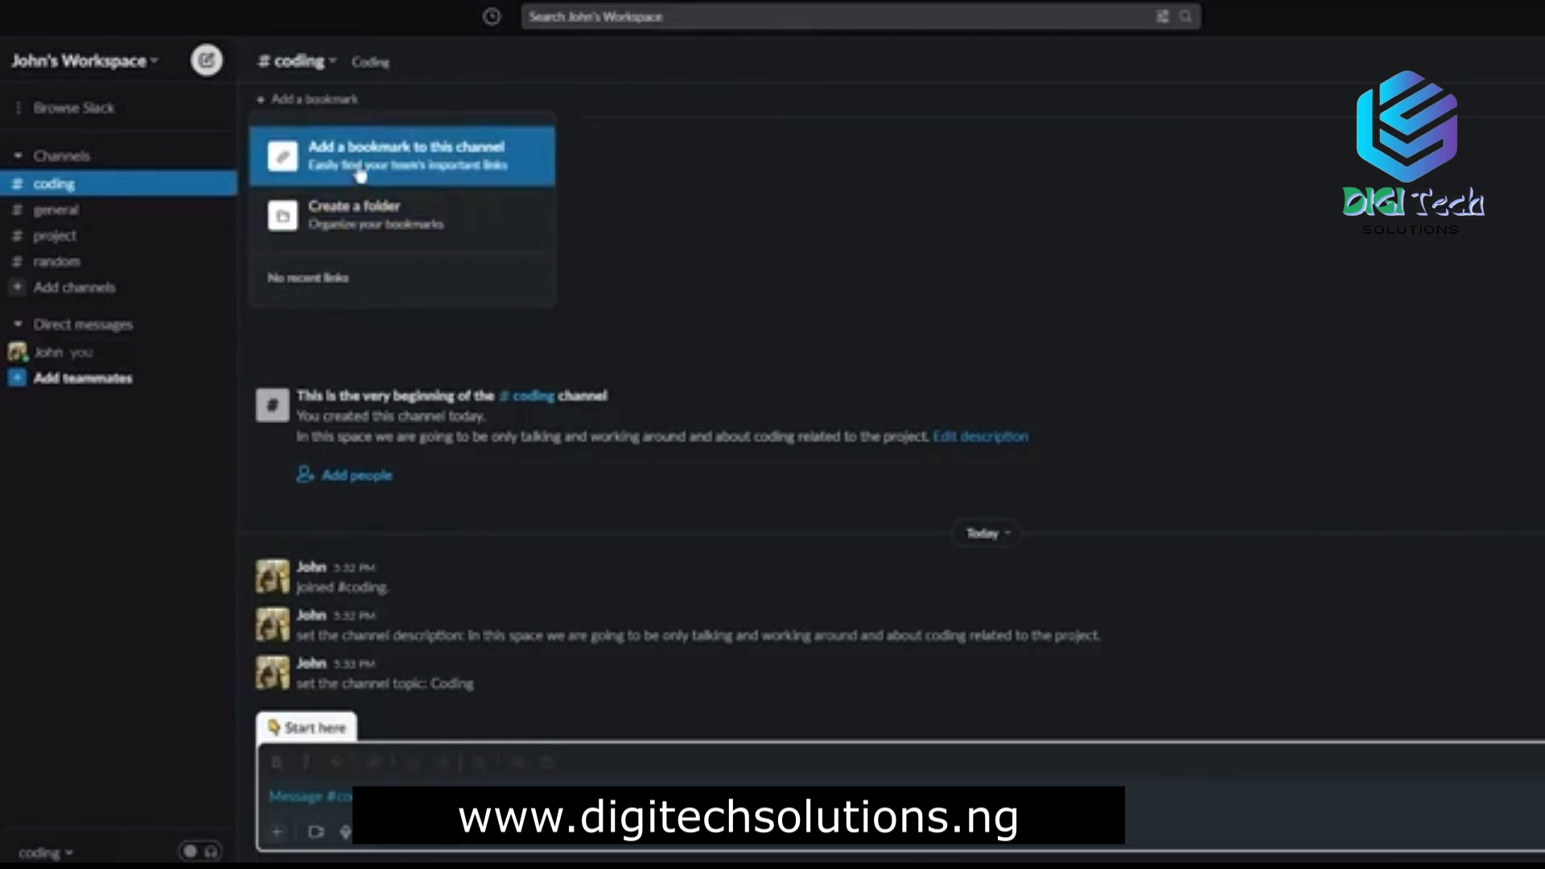
pyautogui.click(655, 203)
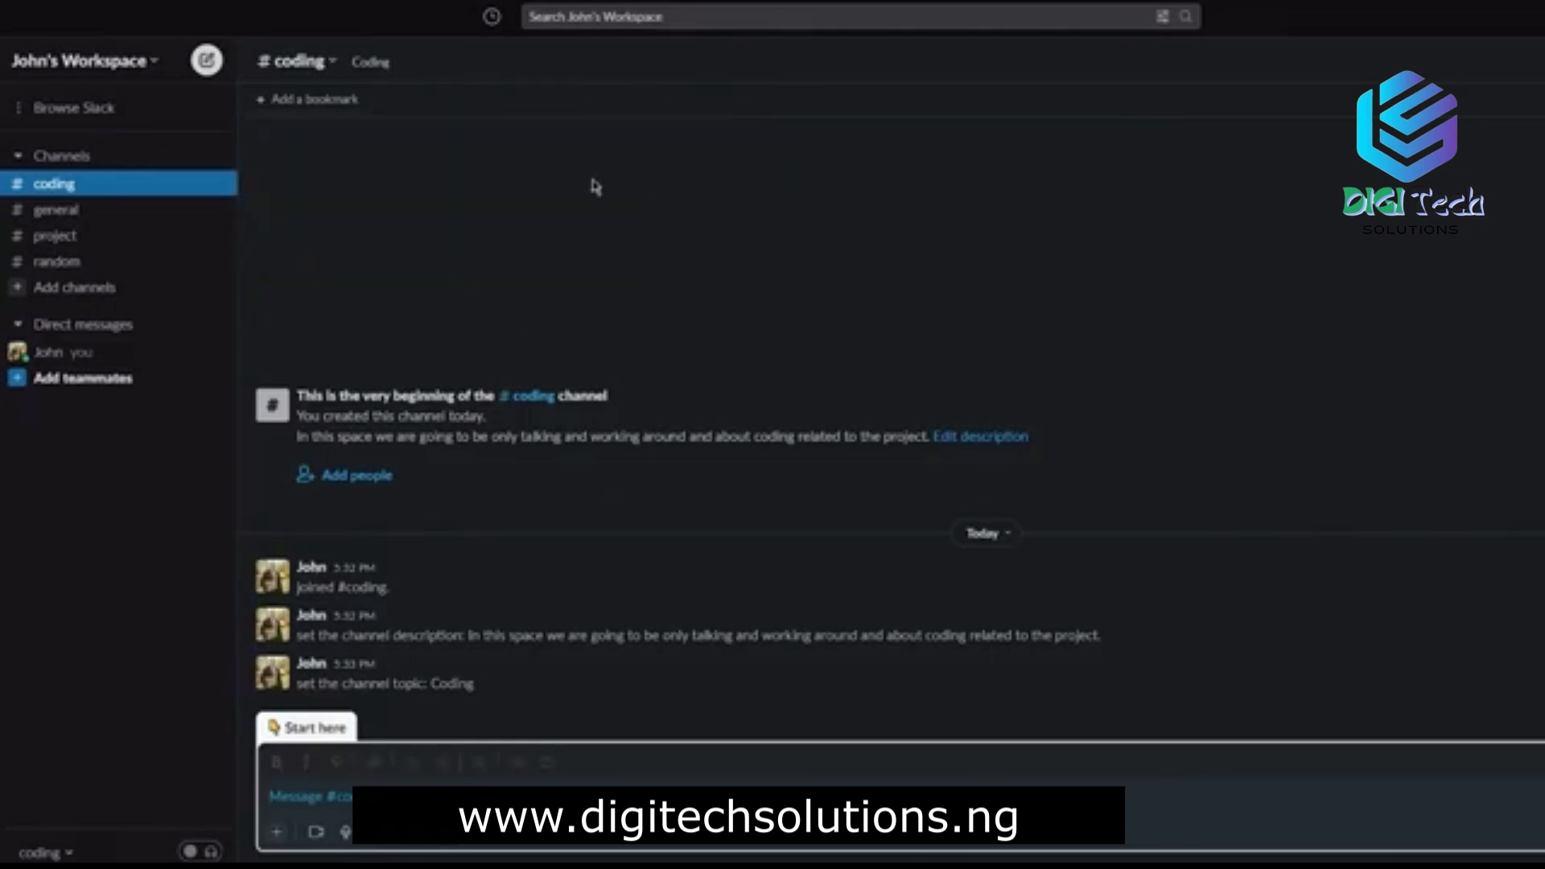
pyautogui.click(97, 111)
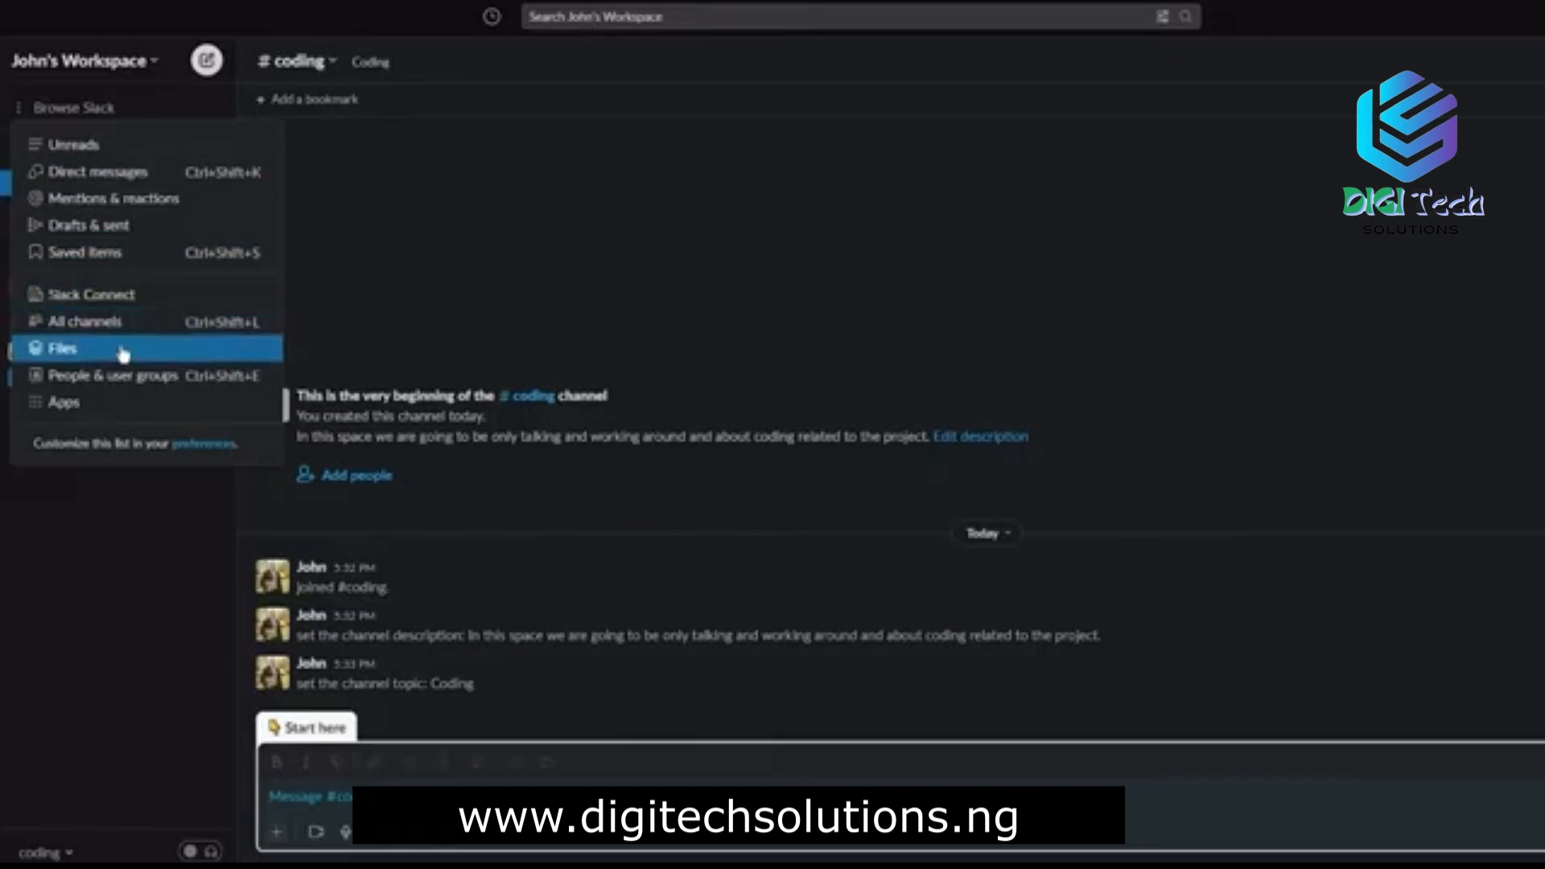
pyautogui.click(78, 547)
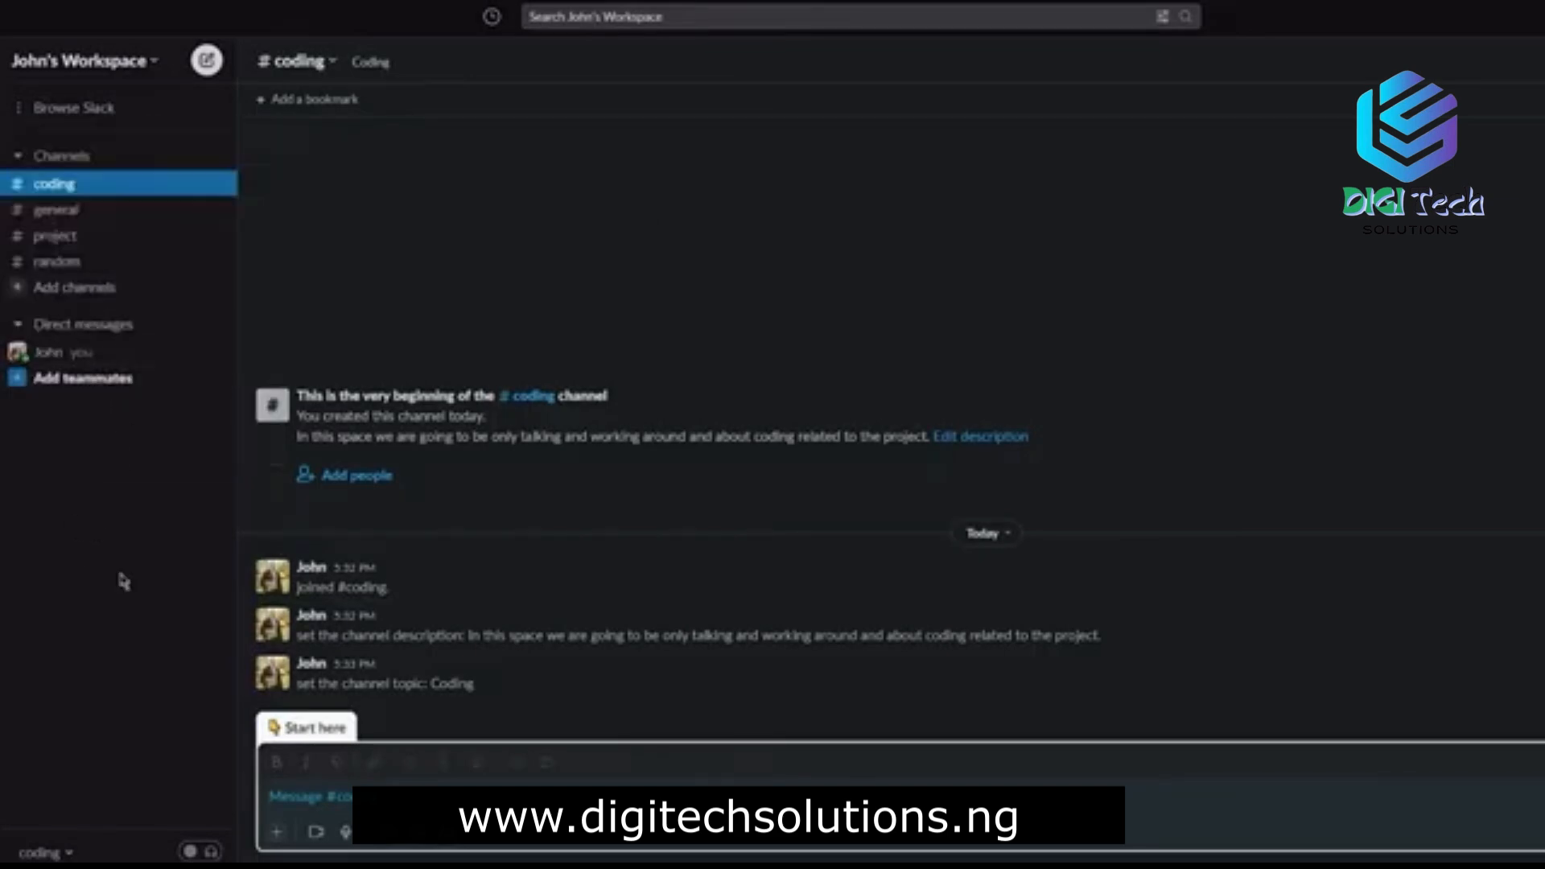
pyautogui.click(148, 73)
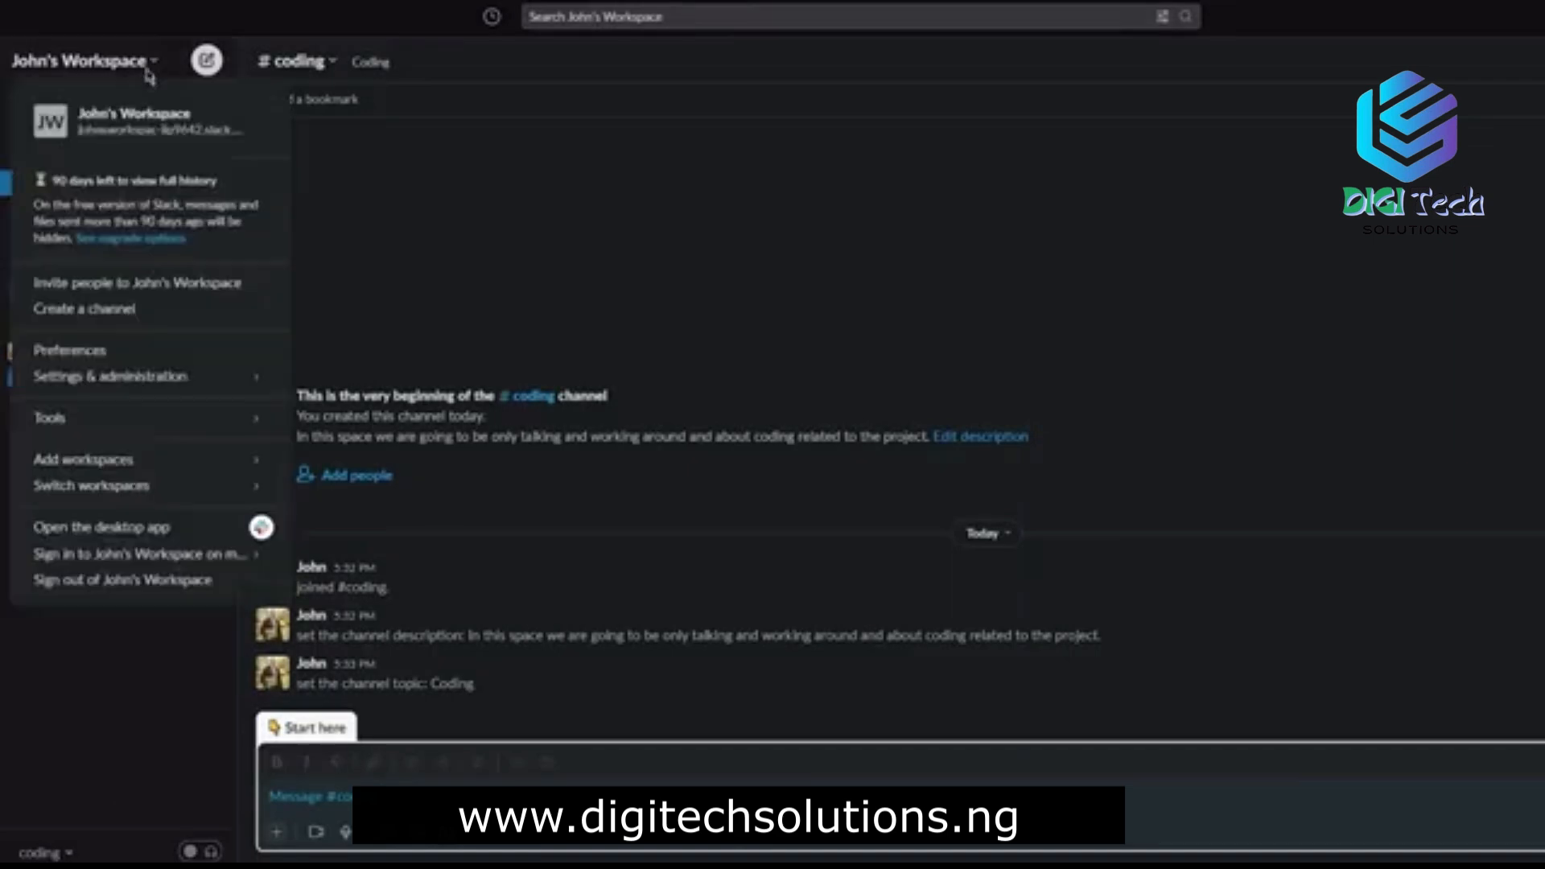
pyautogui.moveTo(217, 466)
pyautogui.moveTo(219, 376)
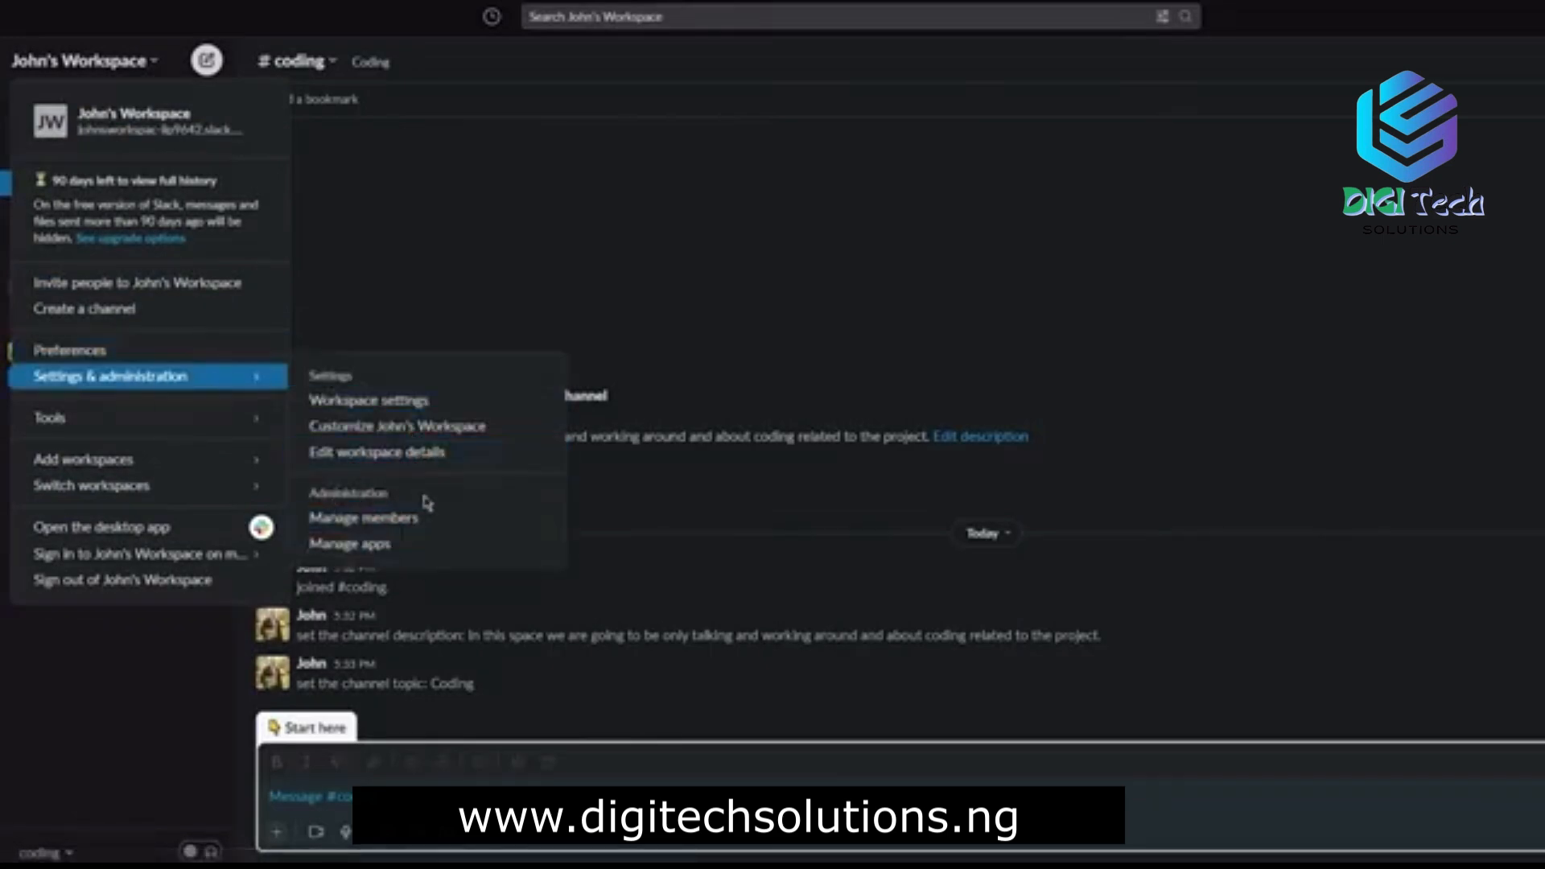
pyautogui.click(690, 391)
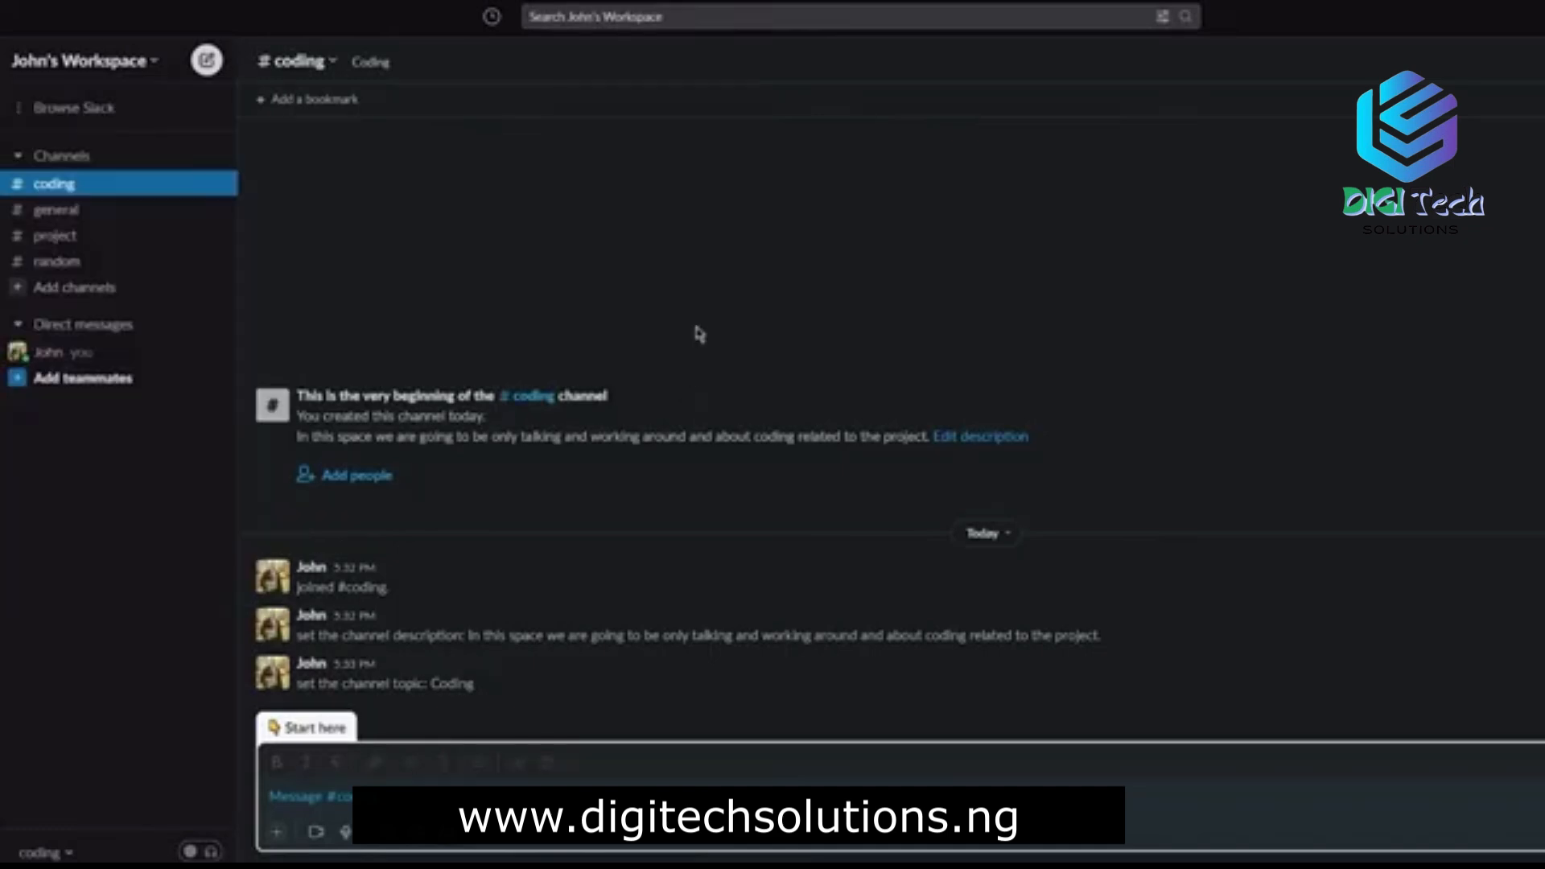
pyautogui.rightClick(103, 195)
pyautogui.moveTo(205, 288)
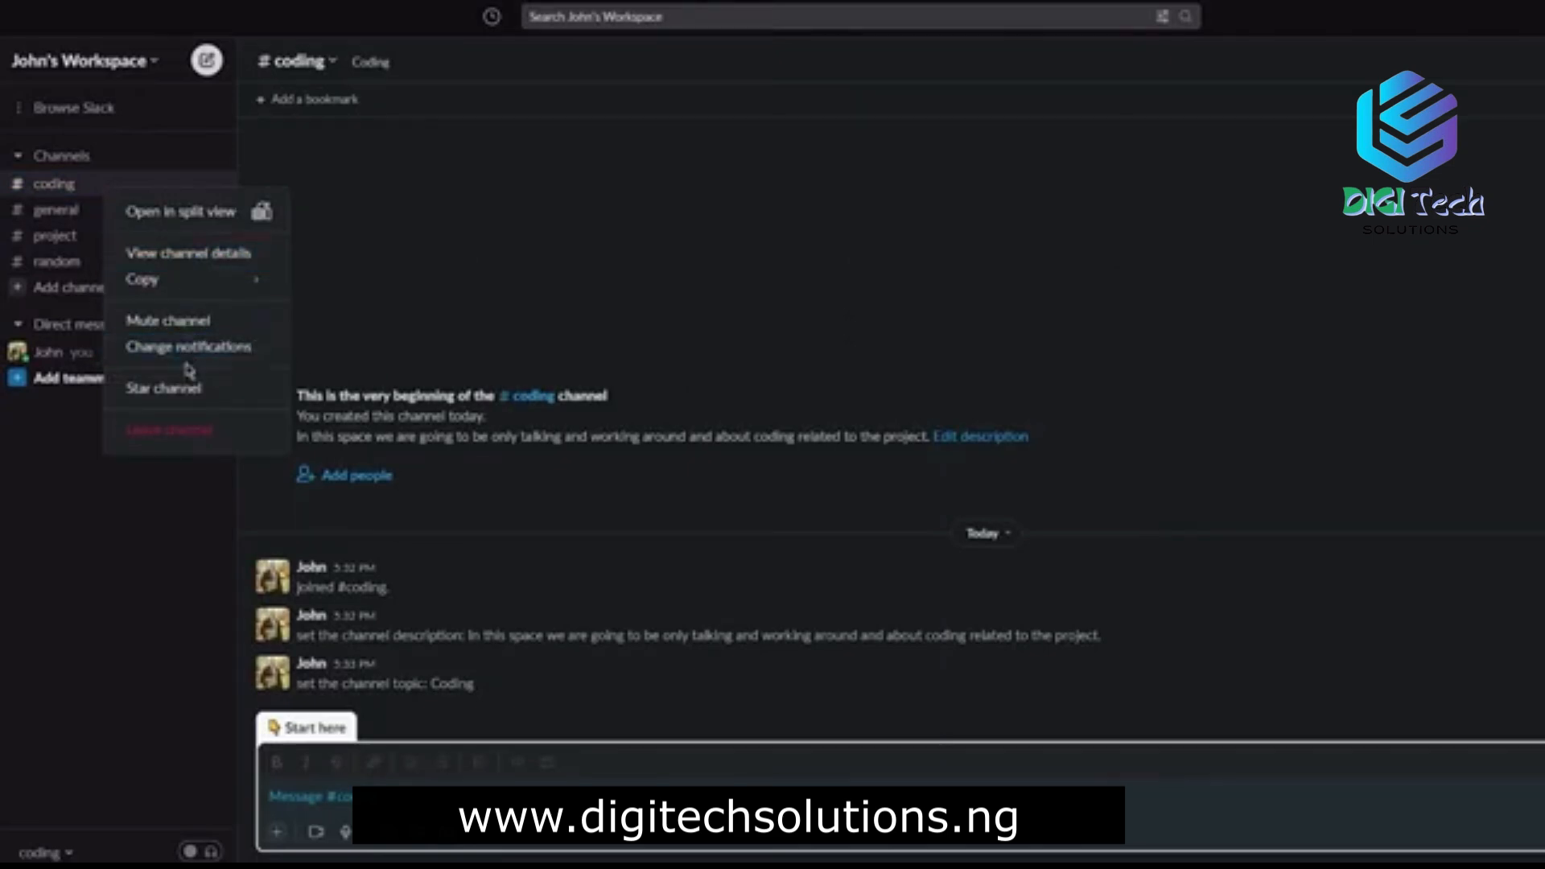
pyautogui.click(574, 212)
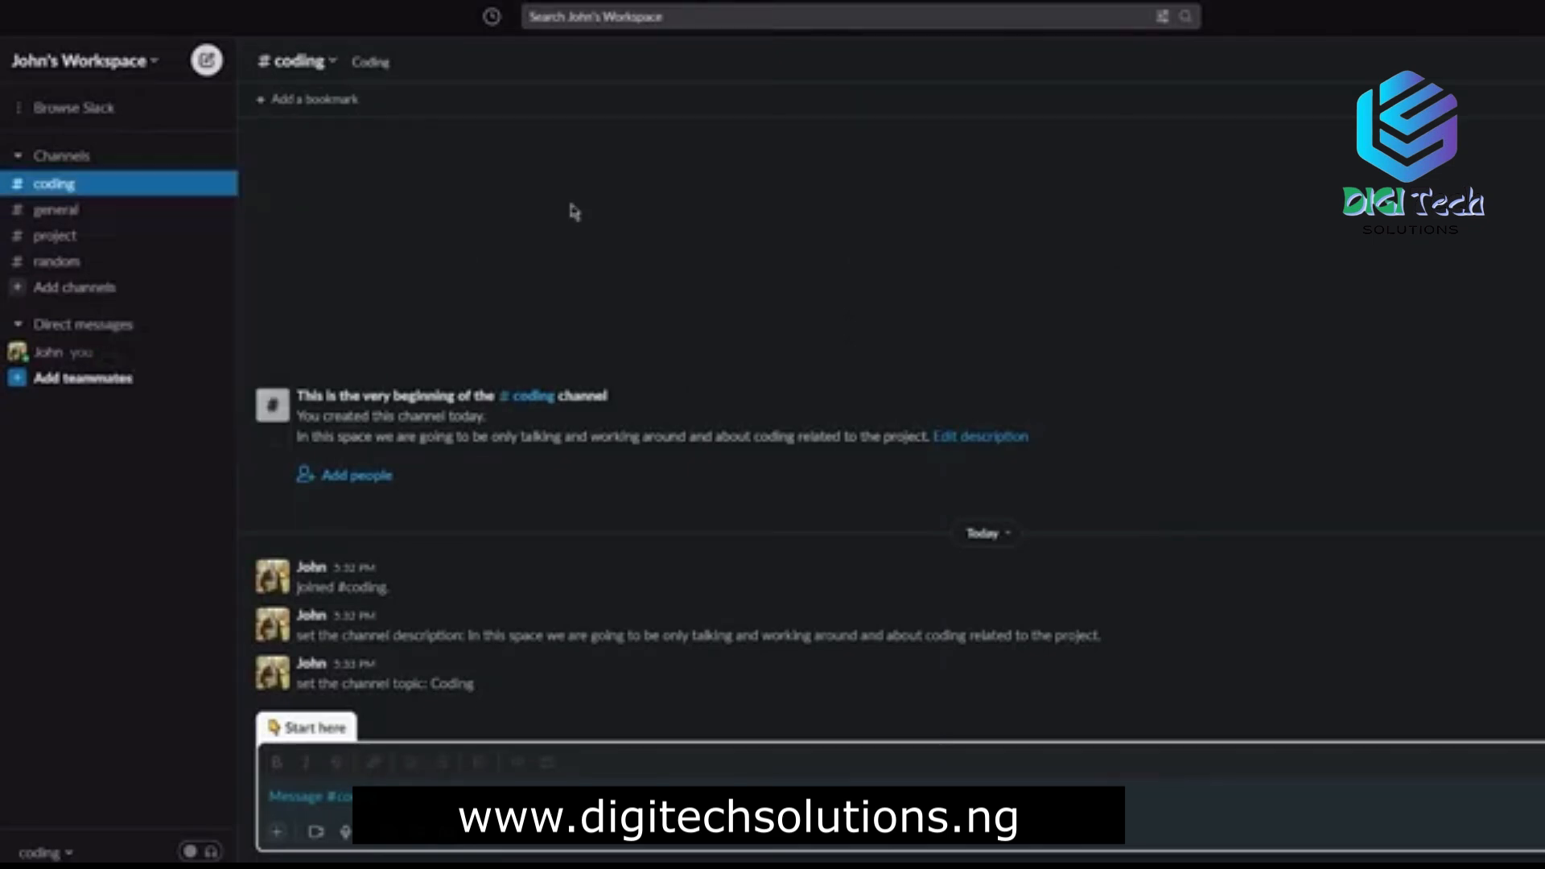
pyautogui.click(538, 792)
pyautogui.write('@everyone @')
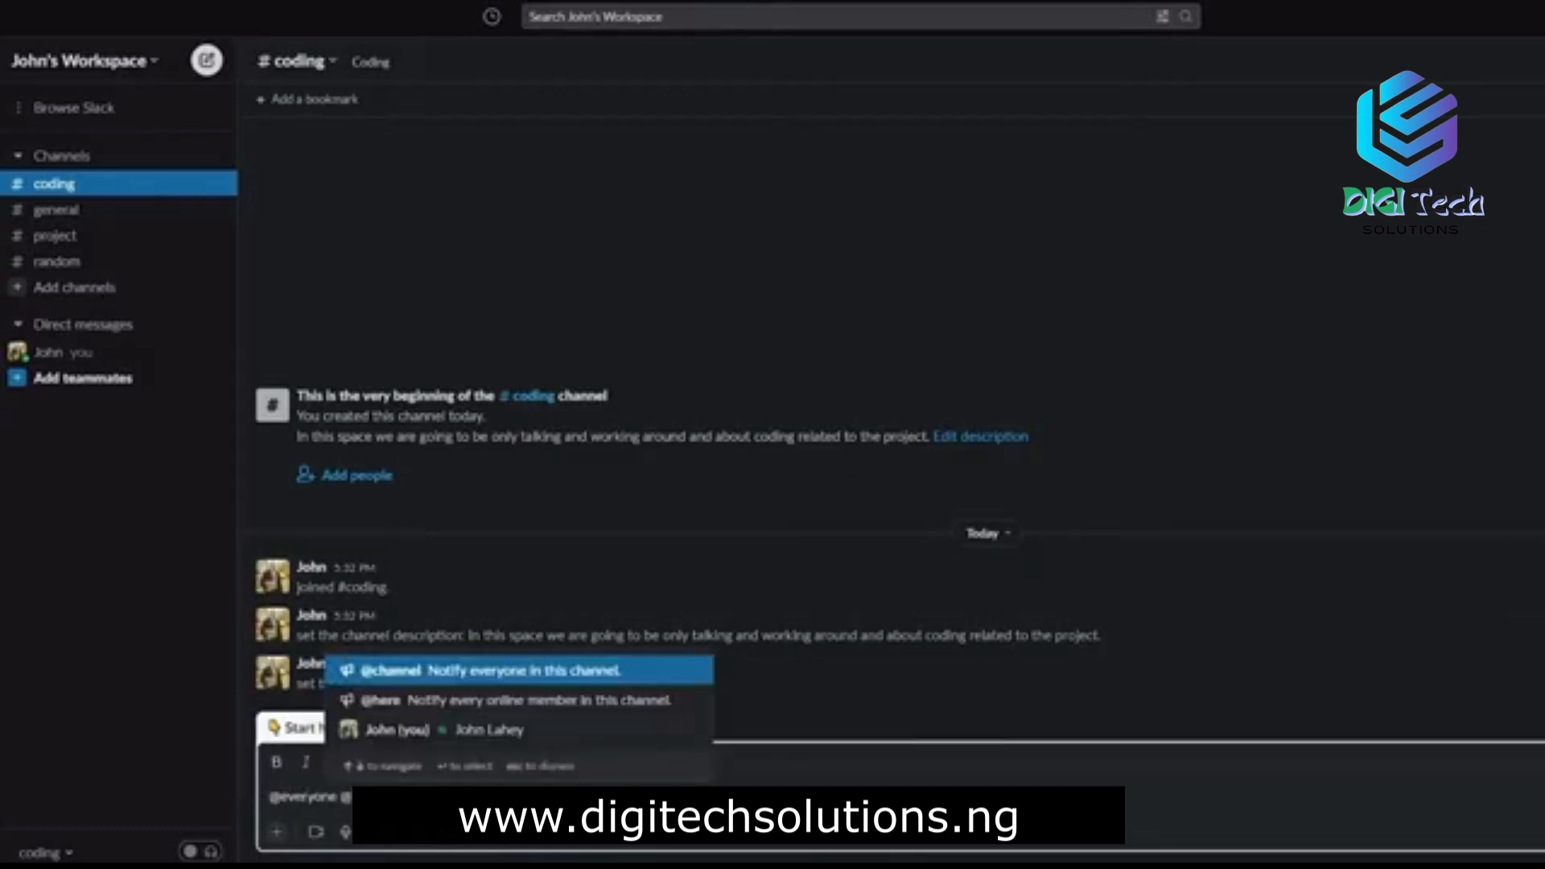
pyautogui.write('hr')
pyautogui.press('BackSpace')
pyautogui.press('BackSpace')
pyautogui.write('h')
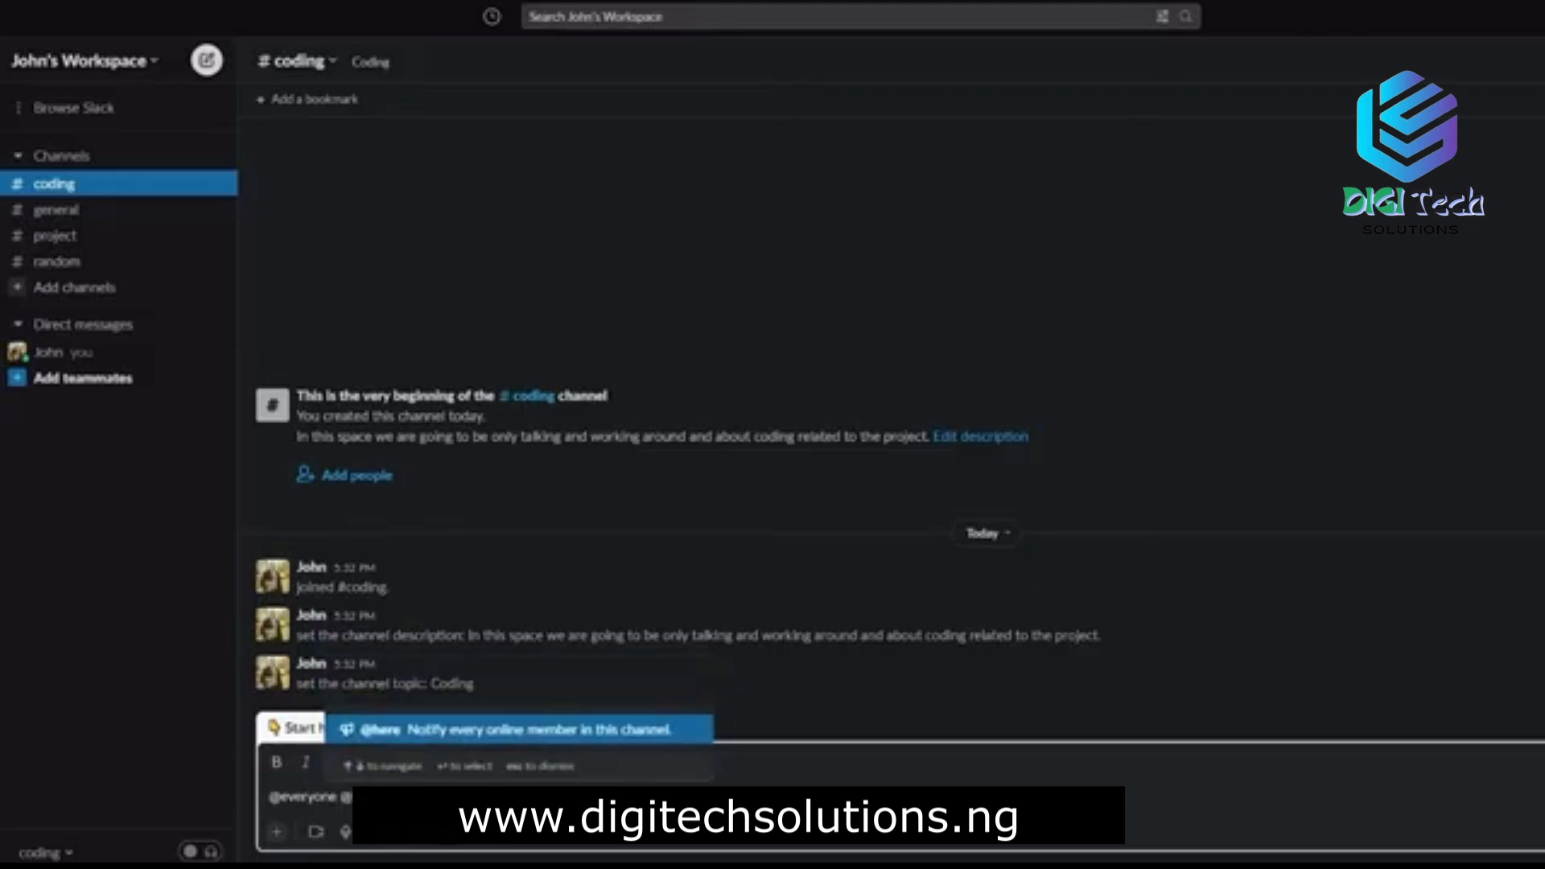
pyautogui.press('BackSpace')
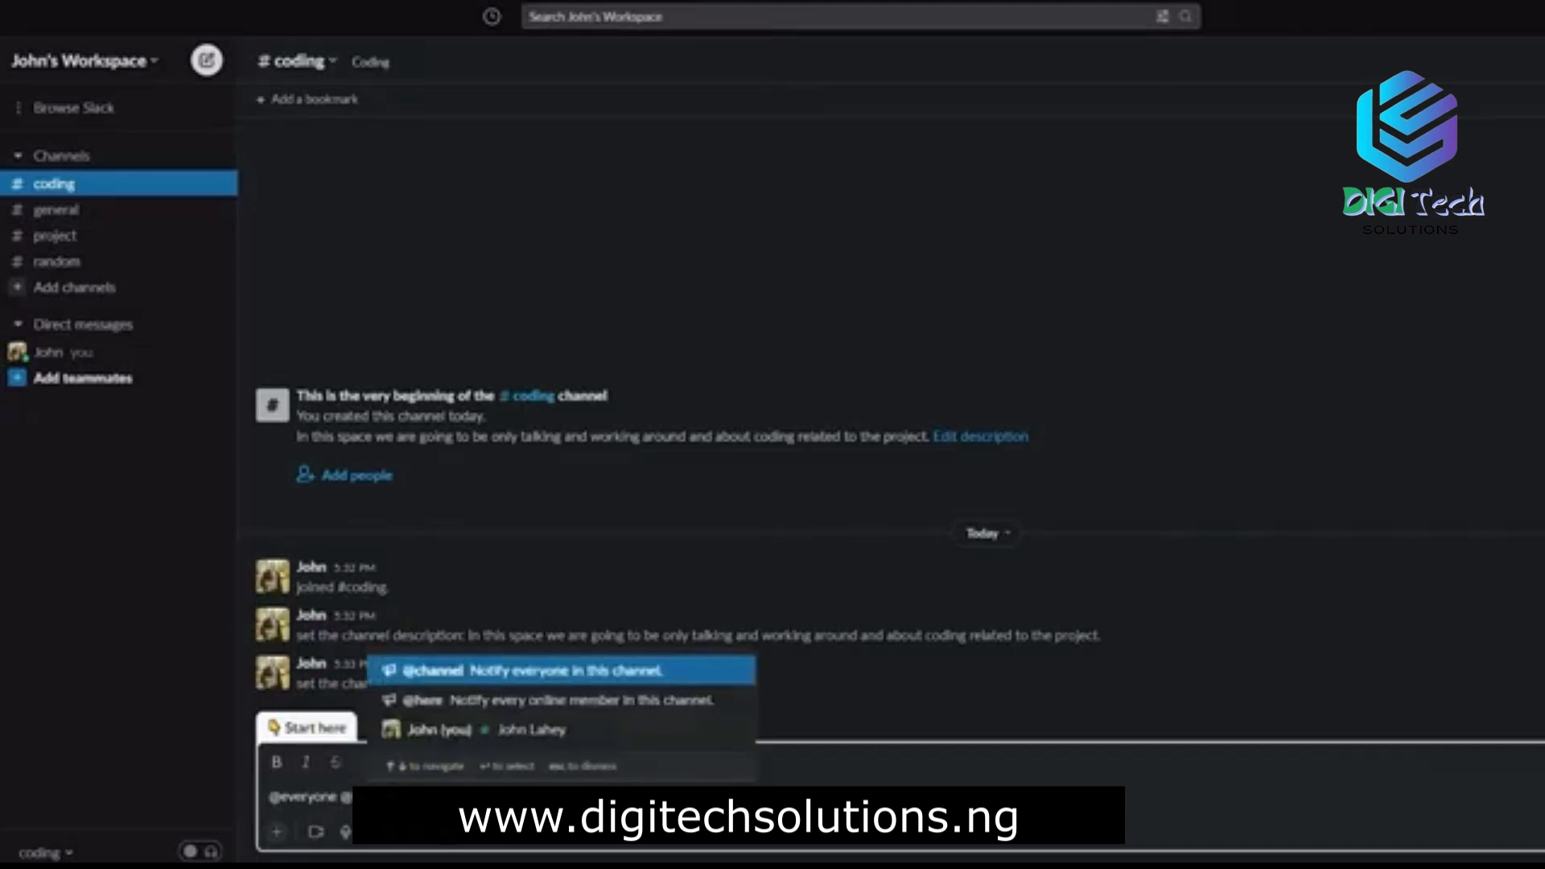
pyautogui.write('c')
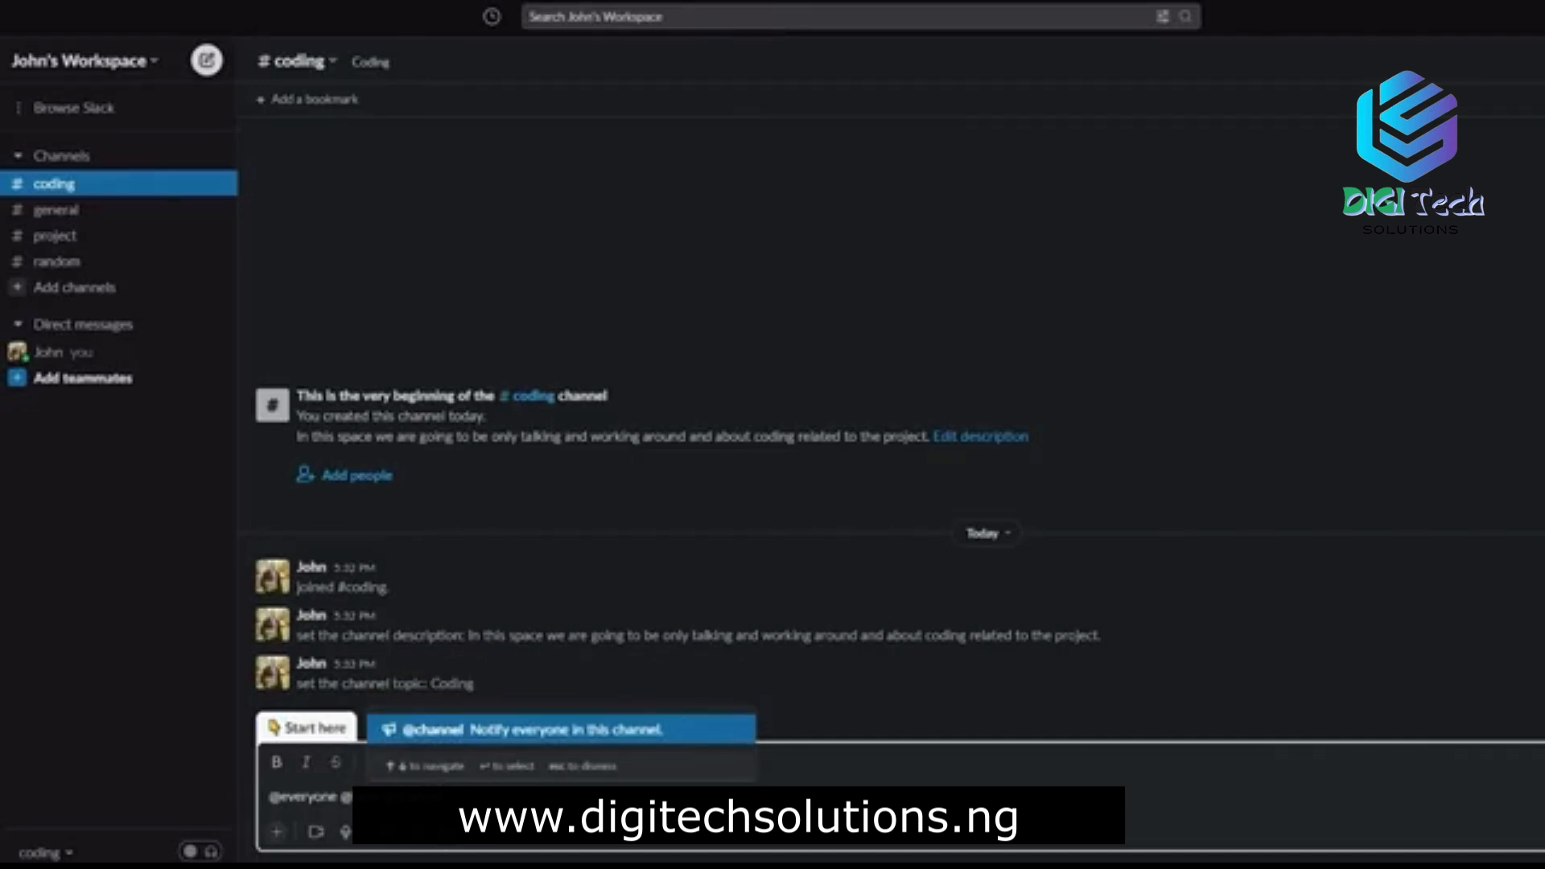
pyautogui.moveTo(427, 799); pyautogui.dragTo(239, 805)
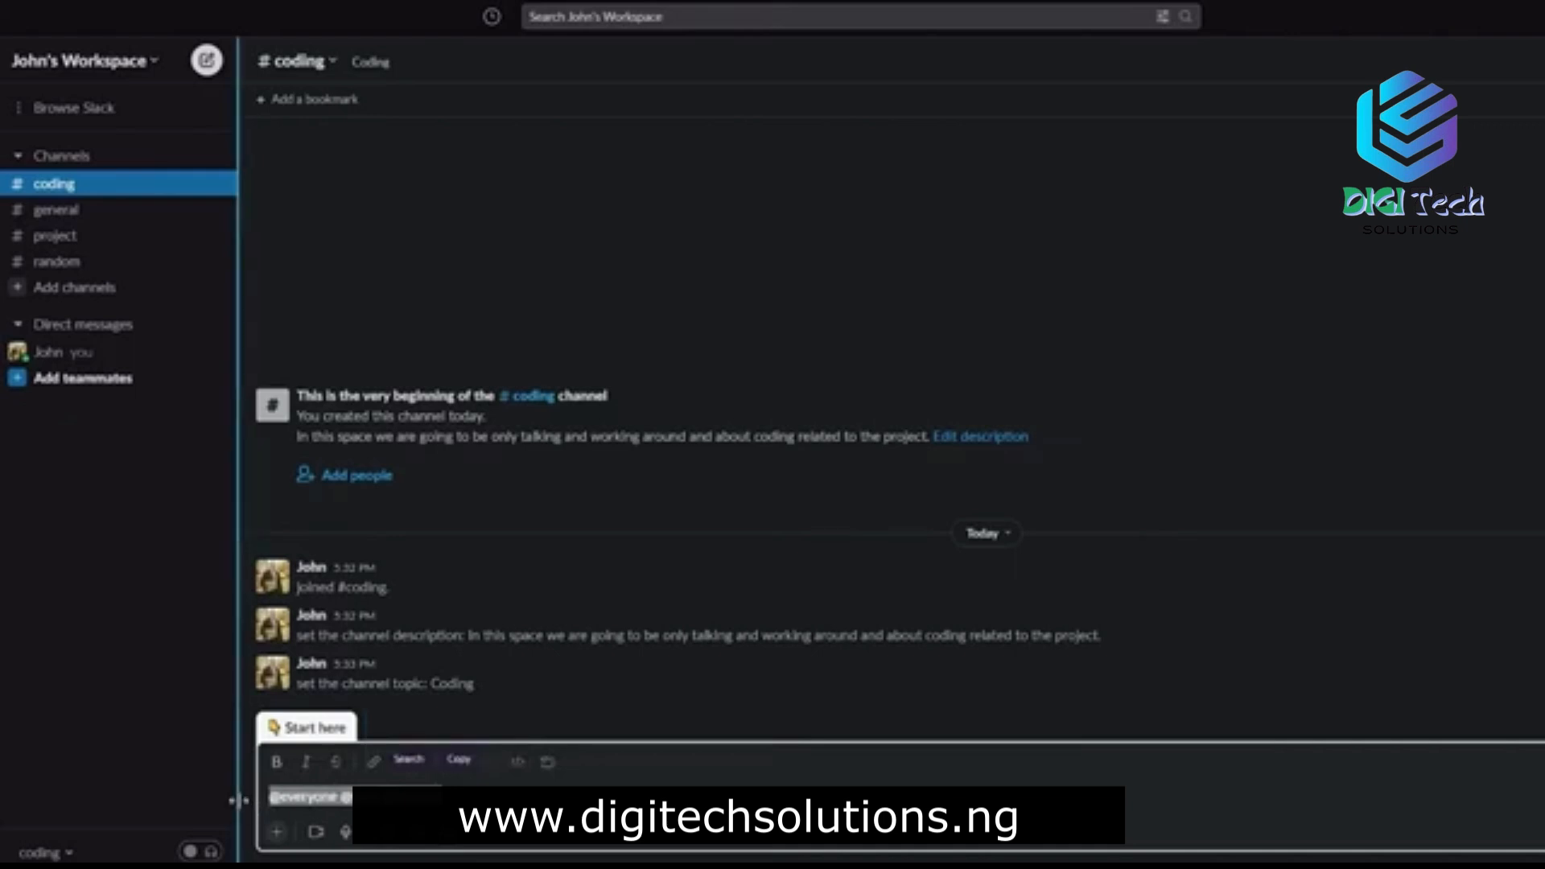
pyautogui.press('BackSpace')
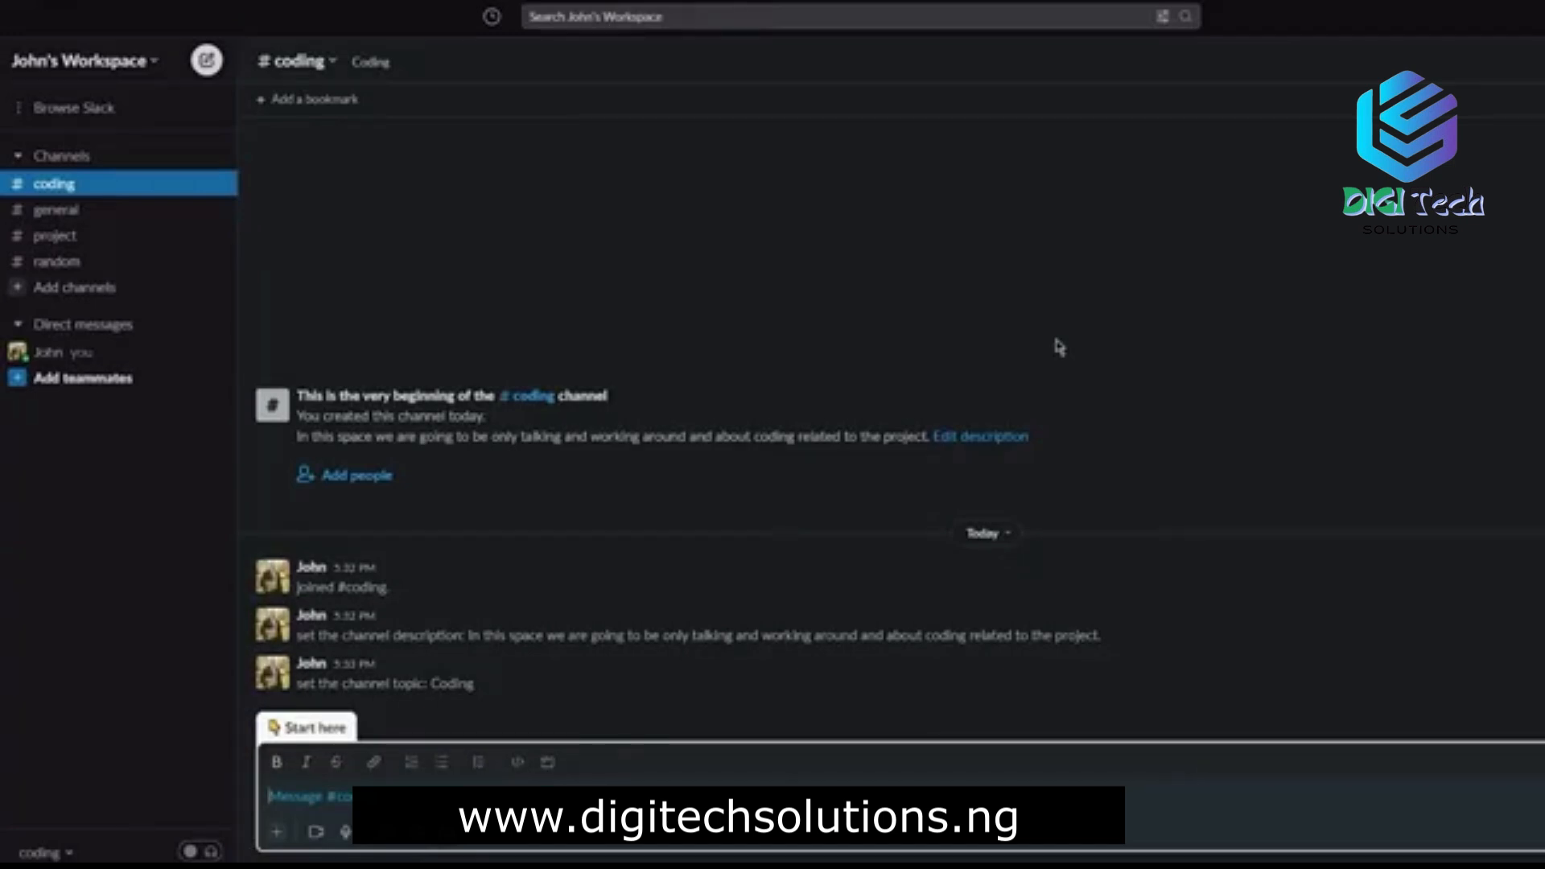
pyautogui.write('@')
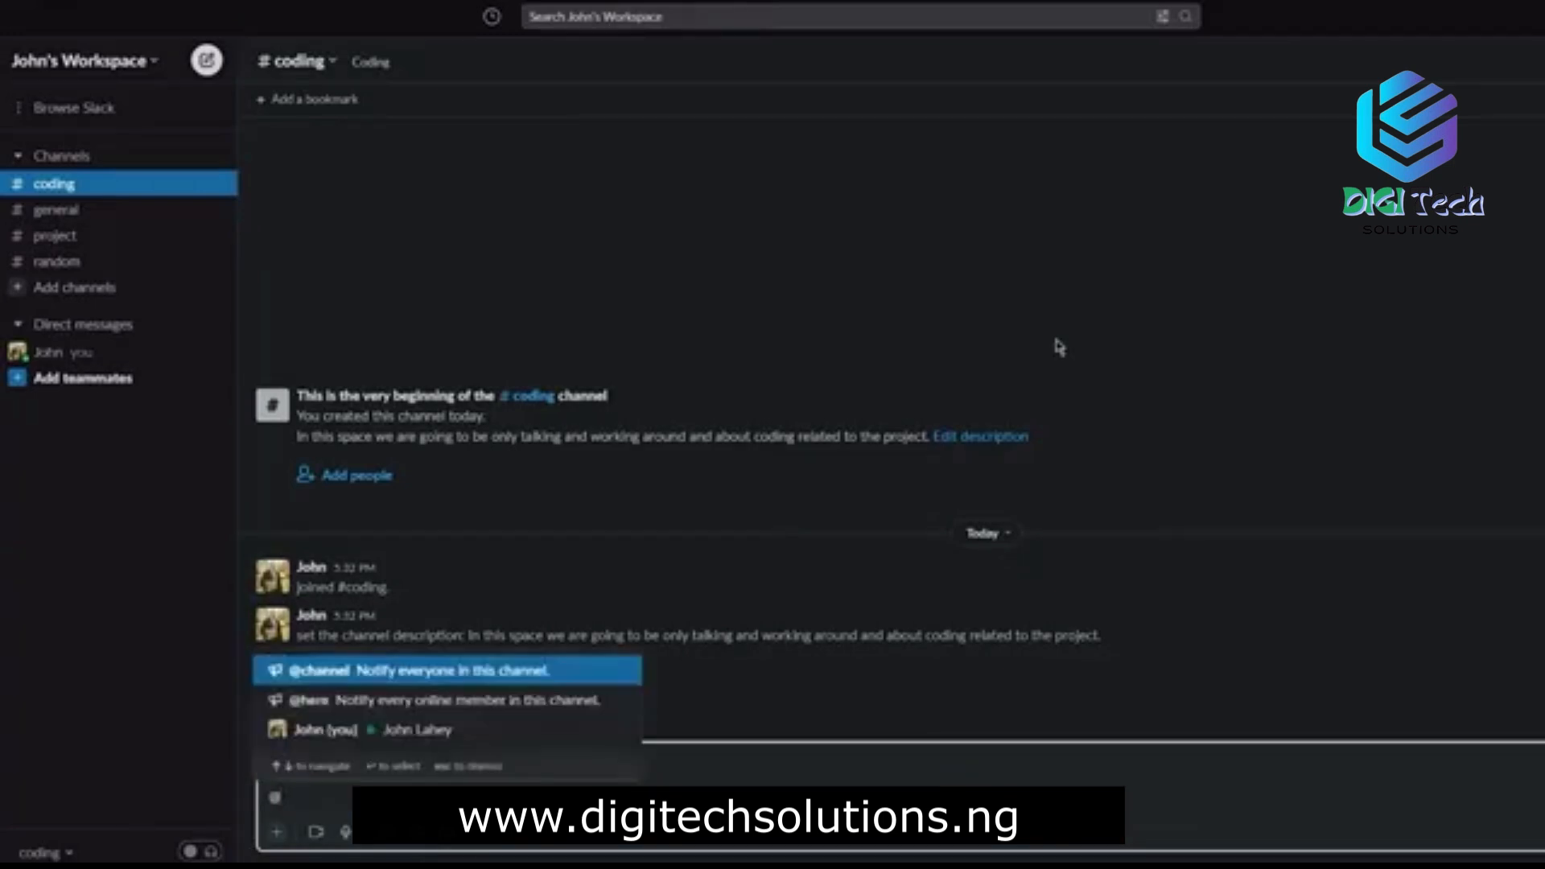
pyautogui.write('everyone')
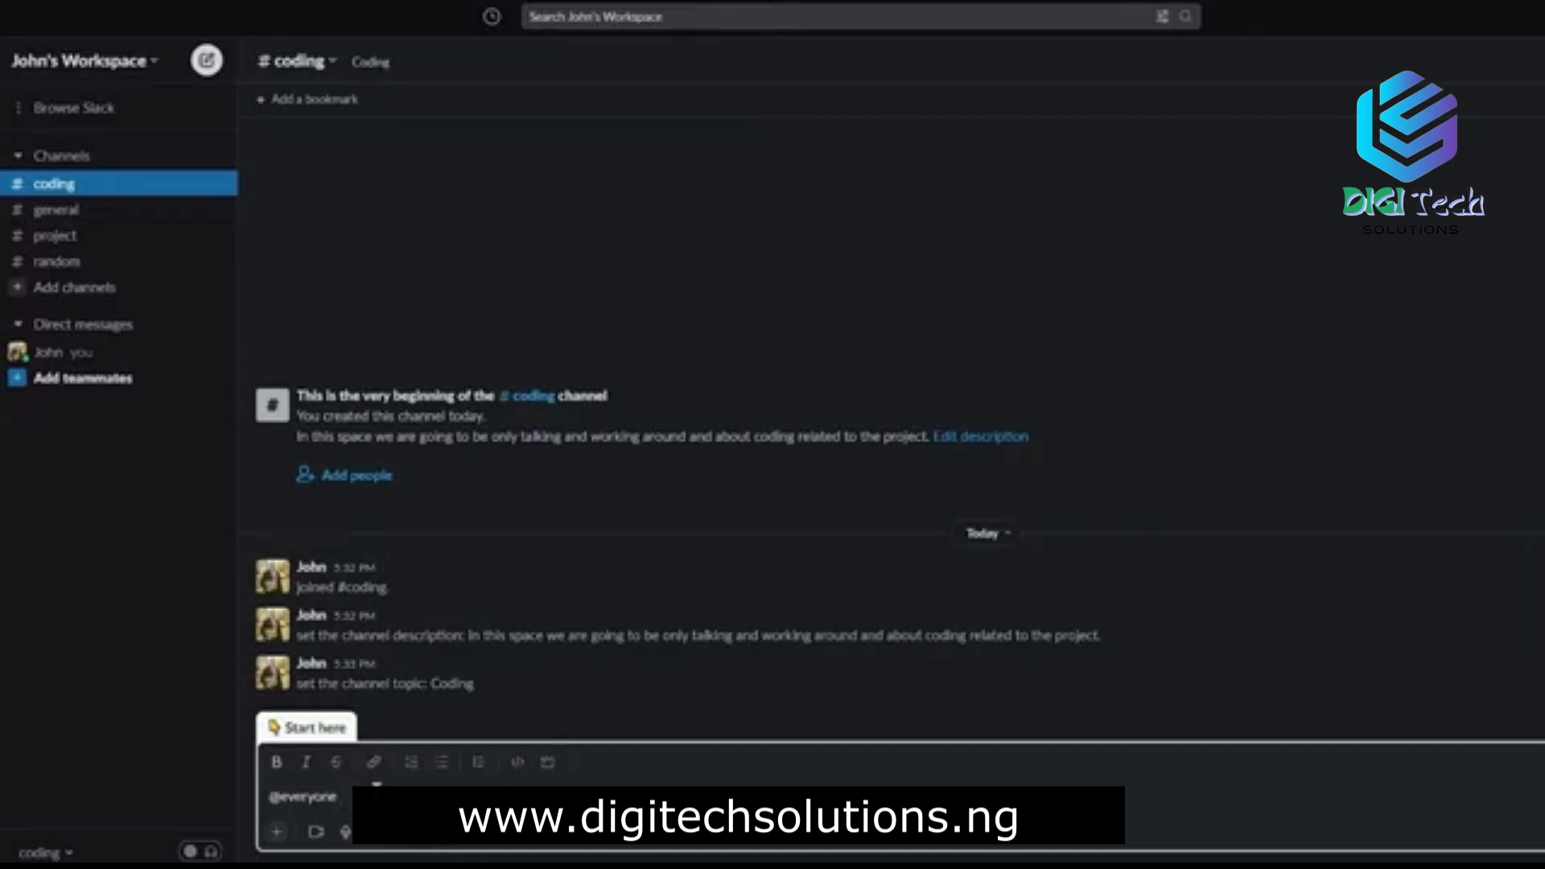
pyautogui.write('pl')
pyautogui.press('Return')
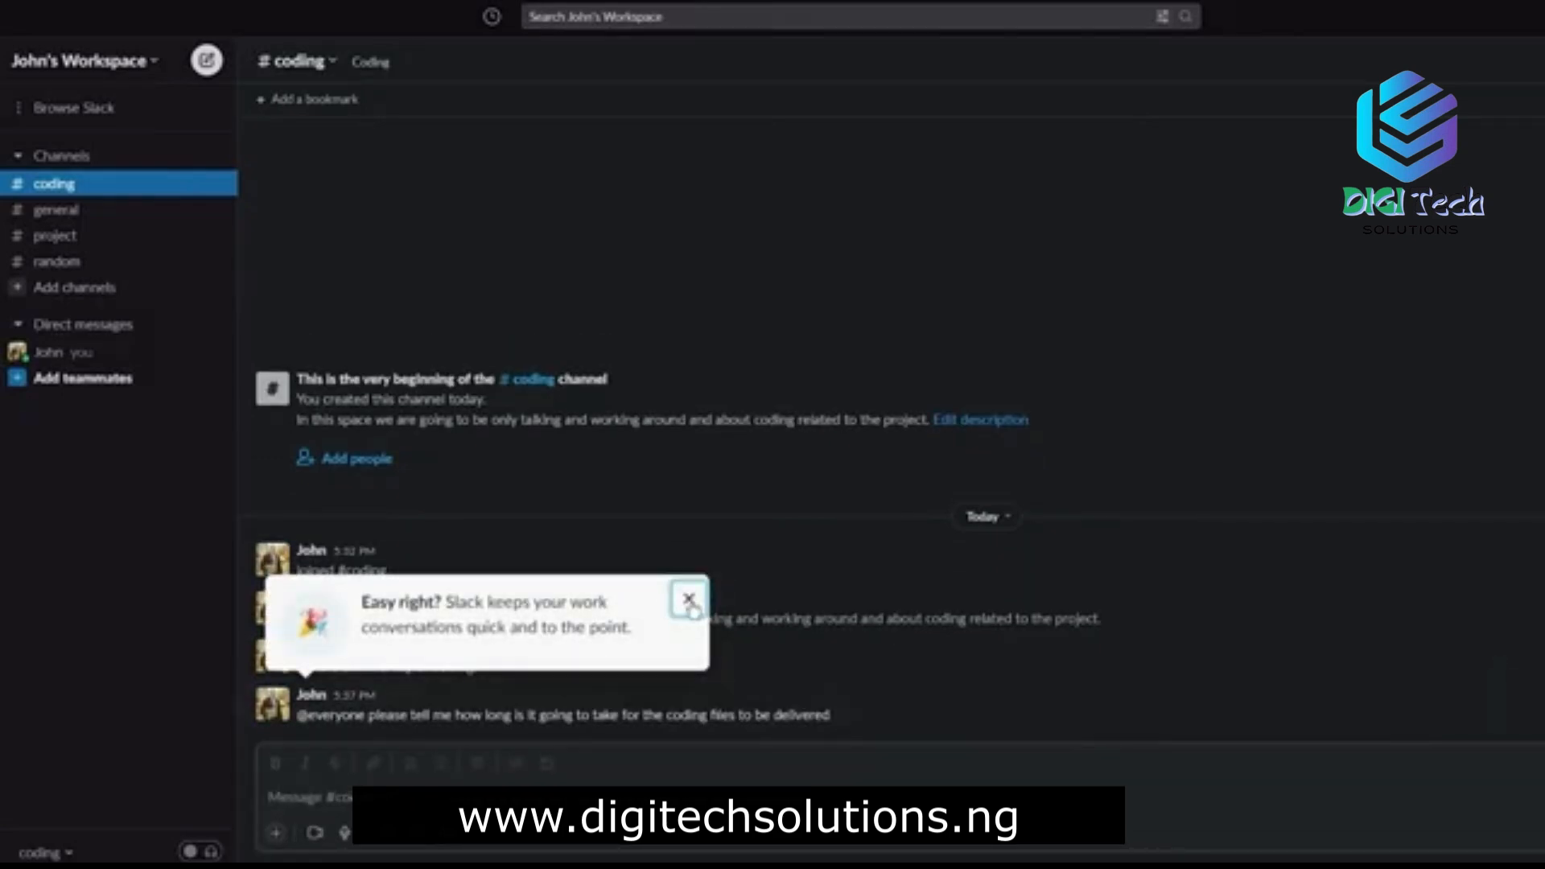
pyautogui.click(689, 598)
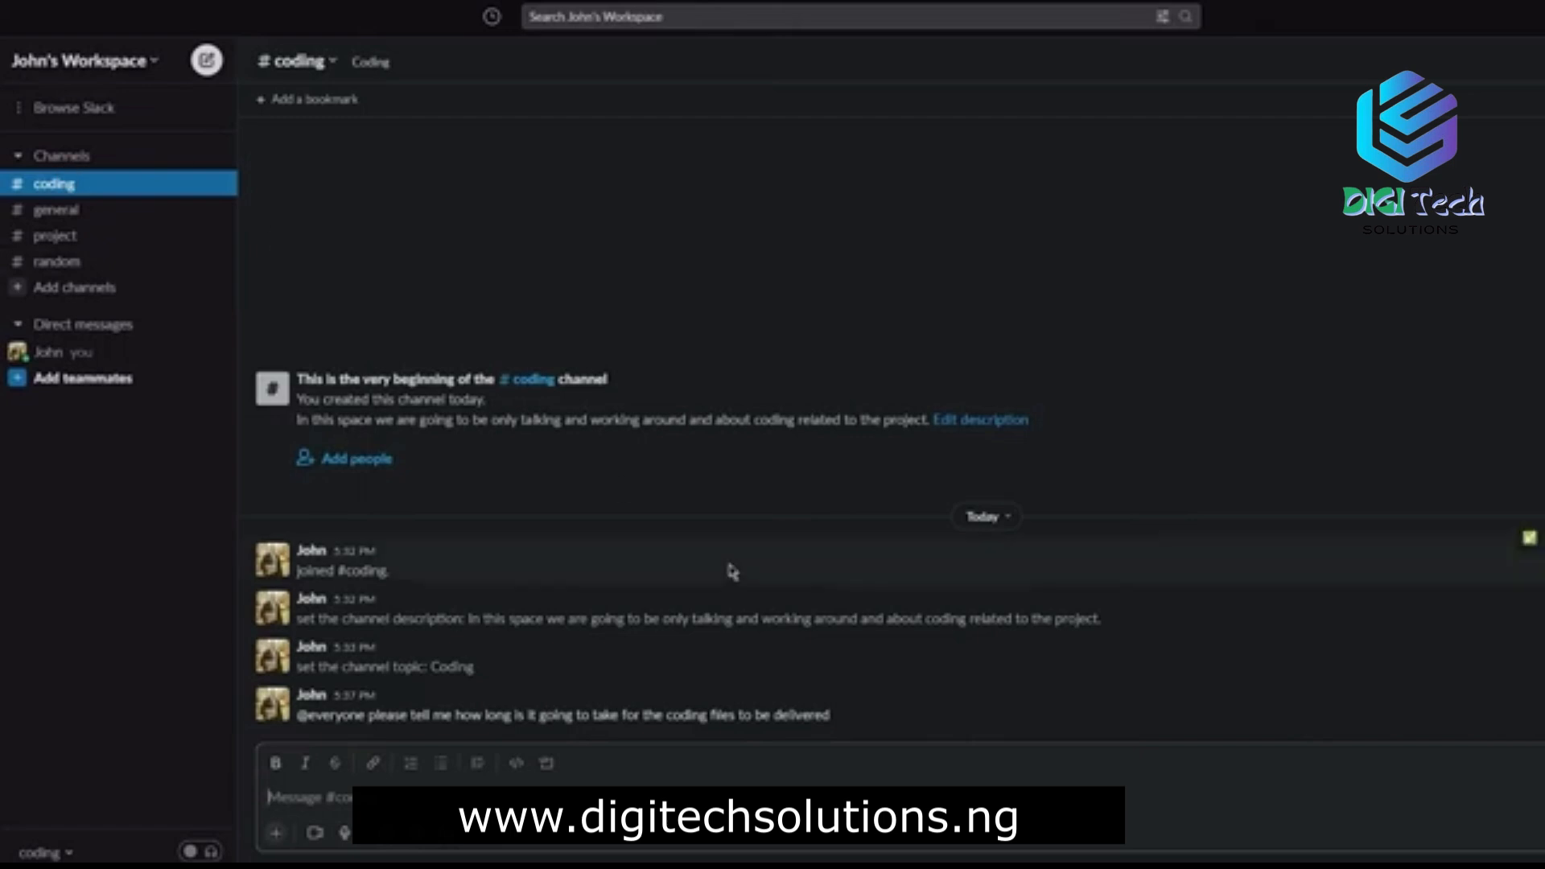
pyautogui.write('a')
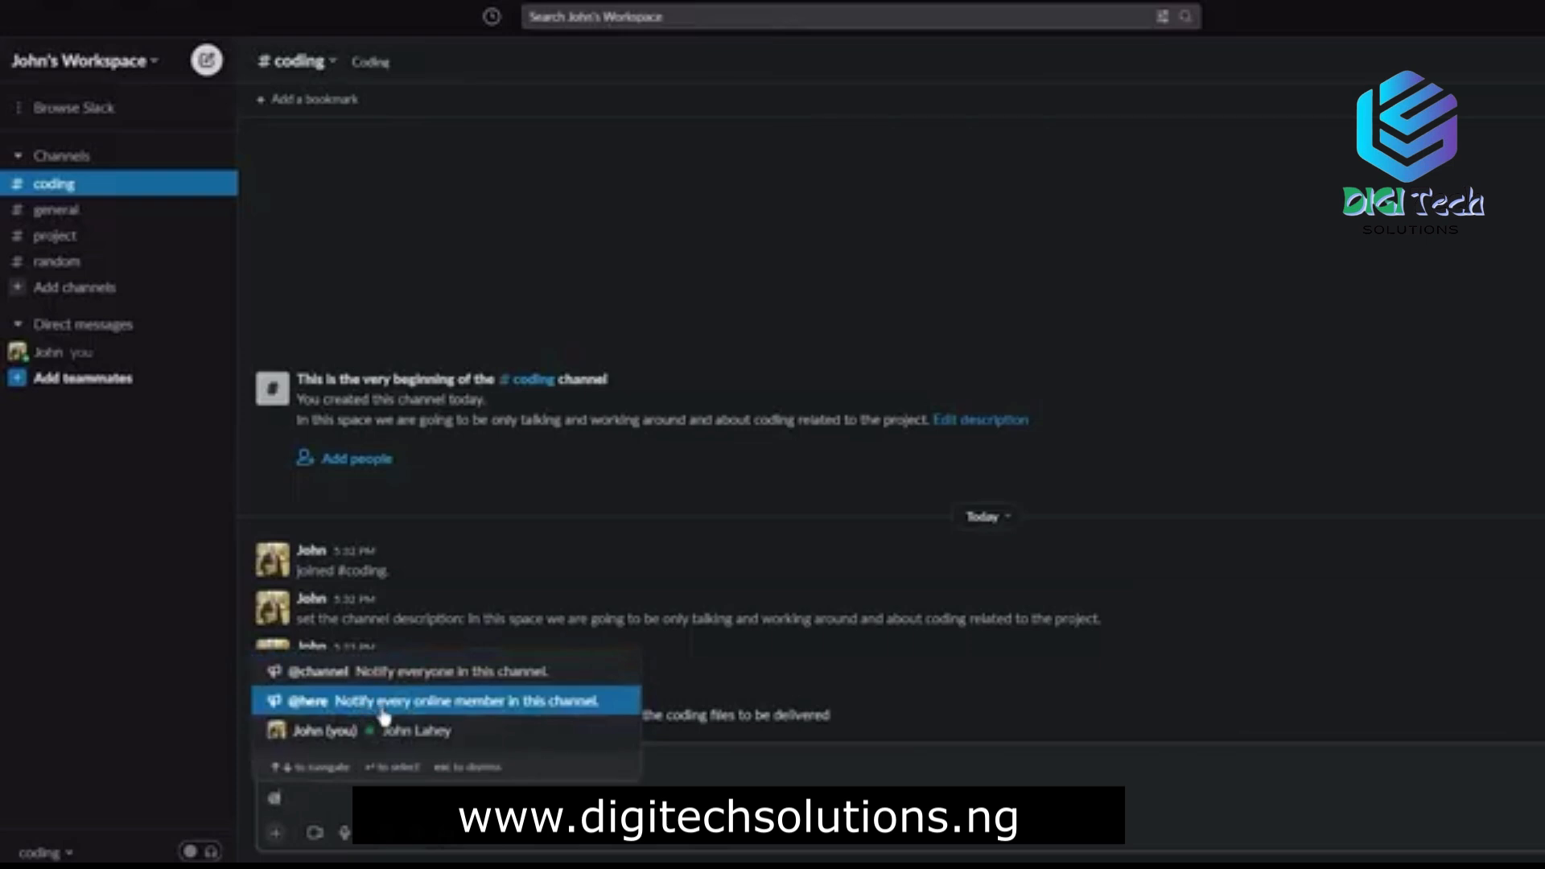
pyautogui.click(450, 710)
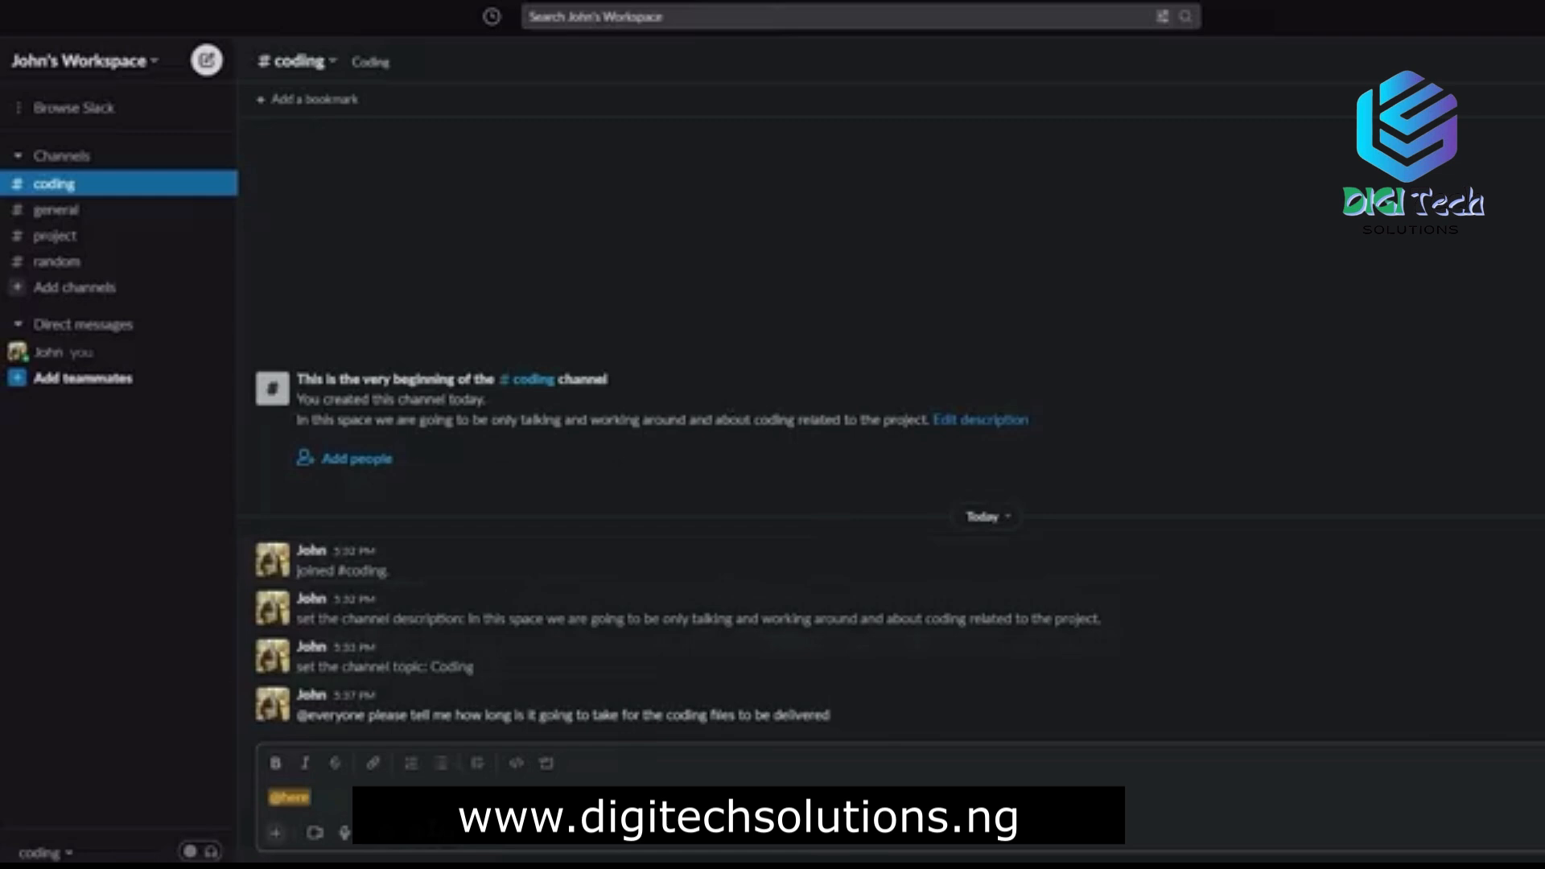
pyautogui.write('please')
pyautogui.press('Return')
pyautogui.write('@')
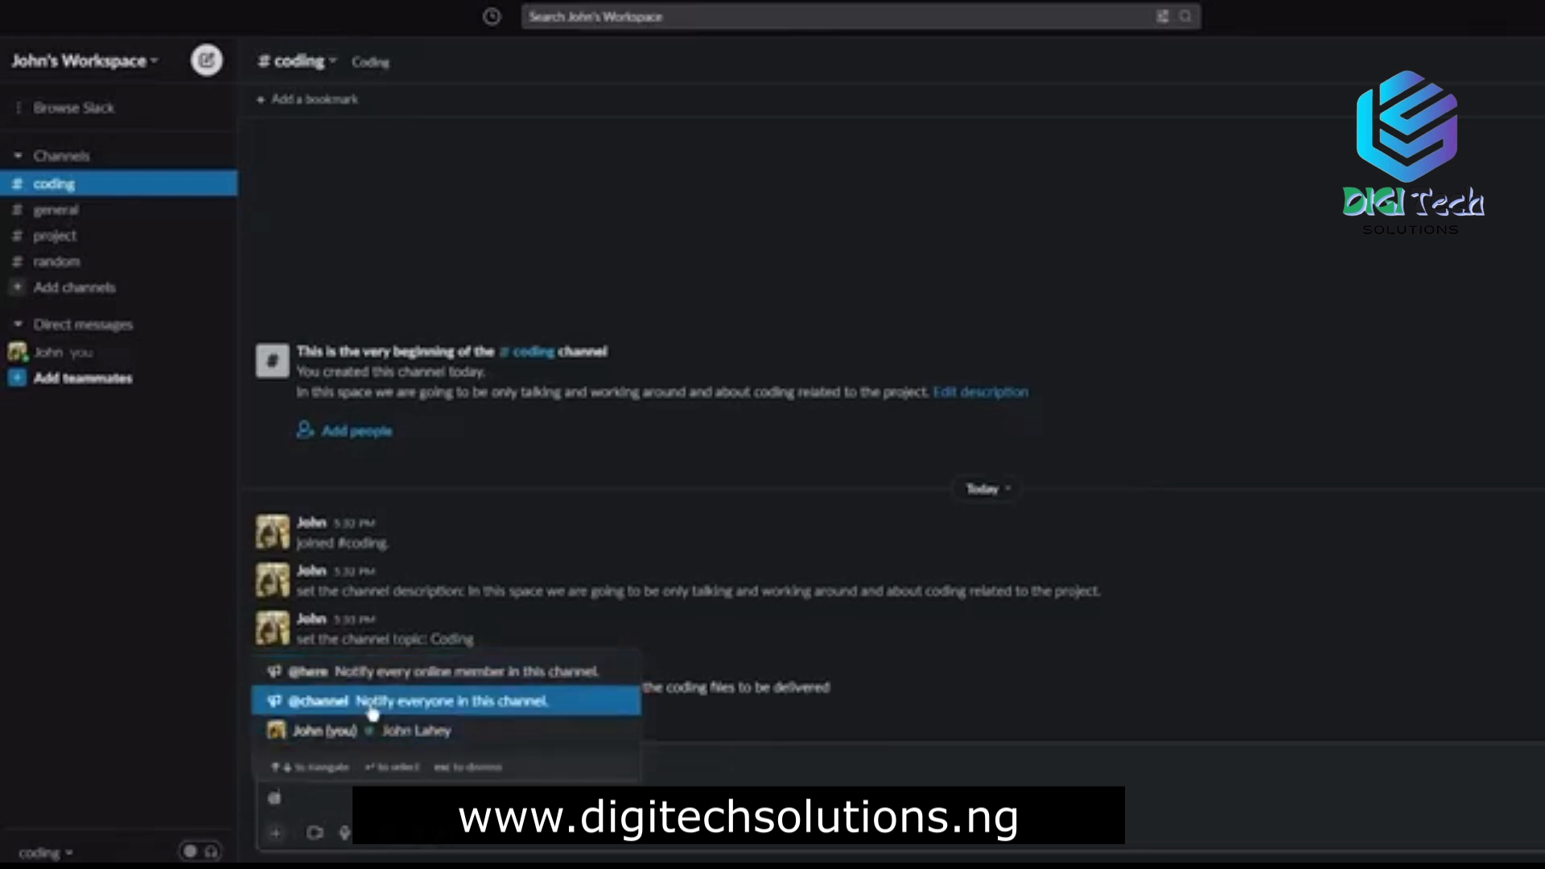
pyautogui.click(407, 708)
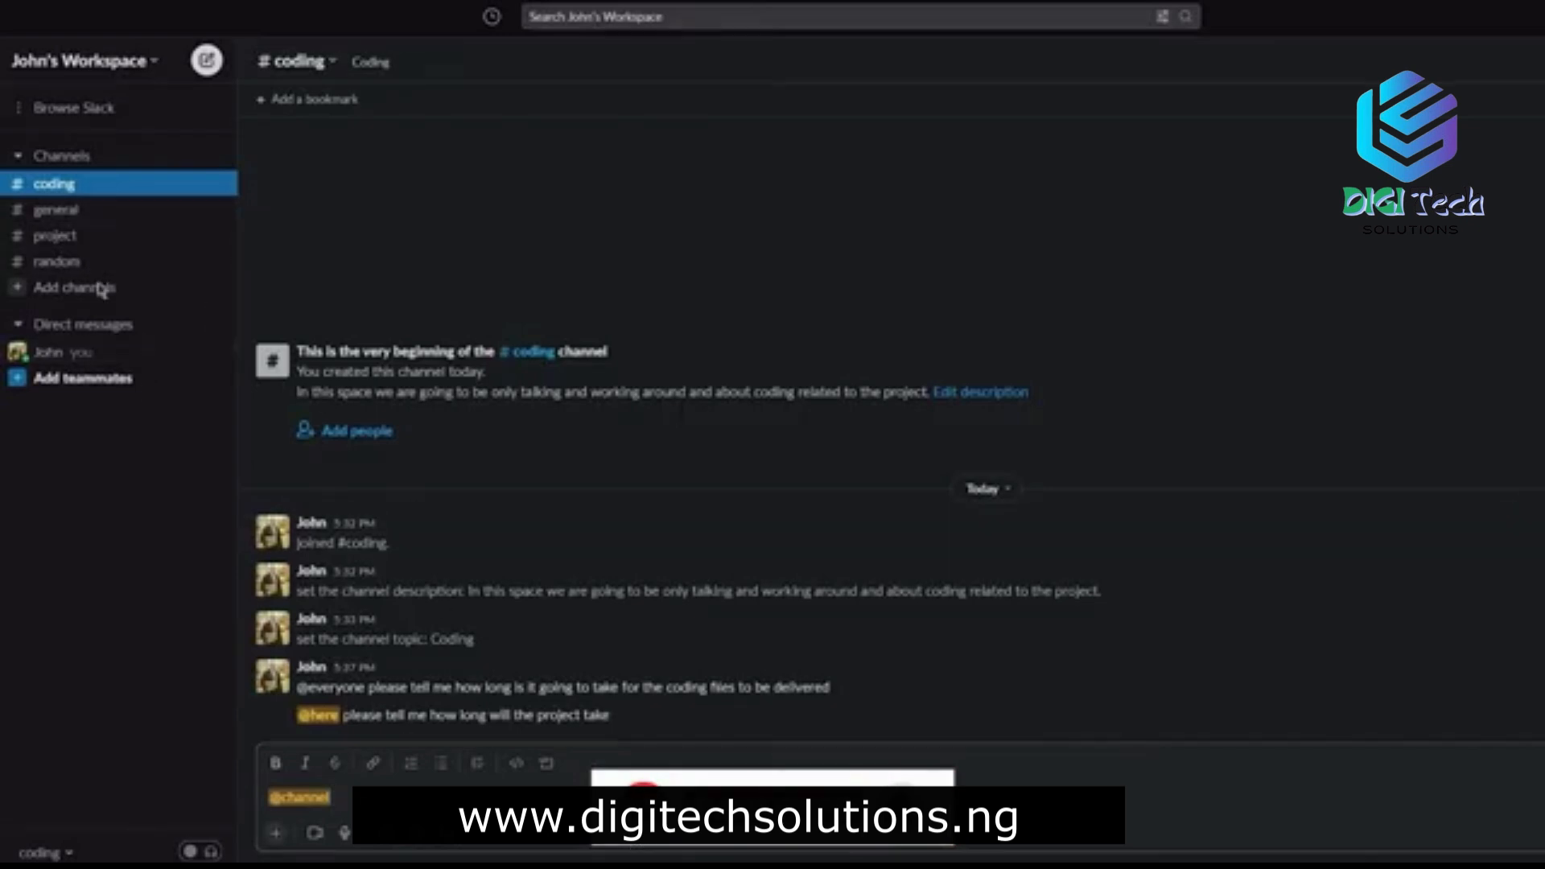
pyautogui.click(84, 261)
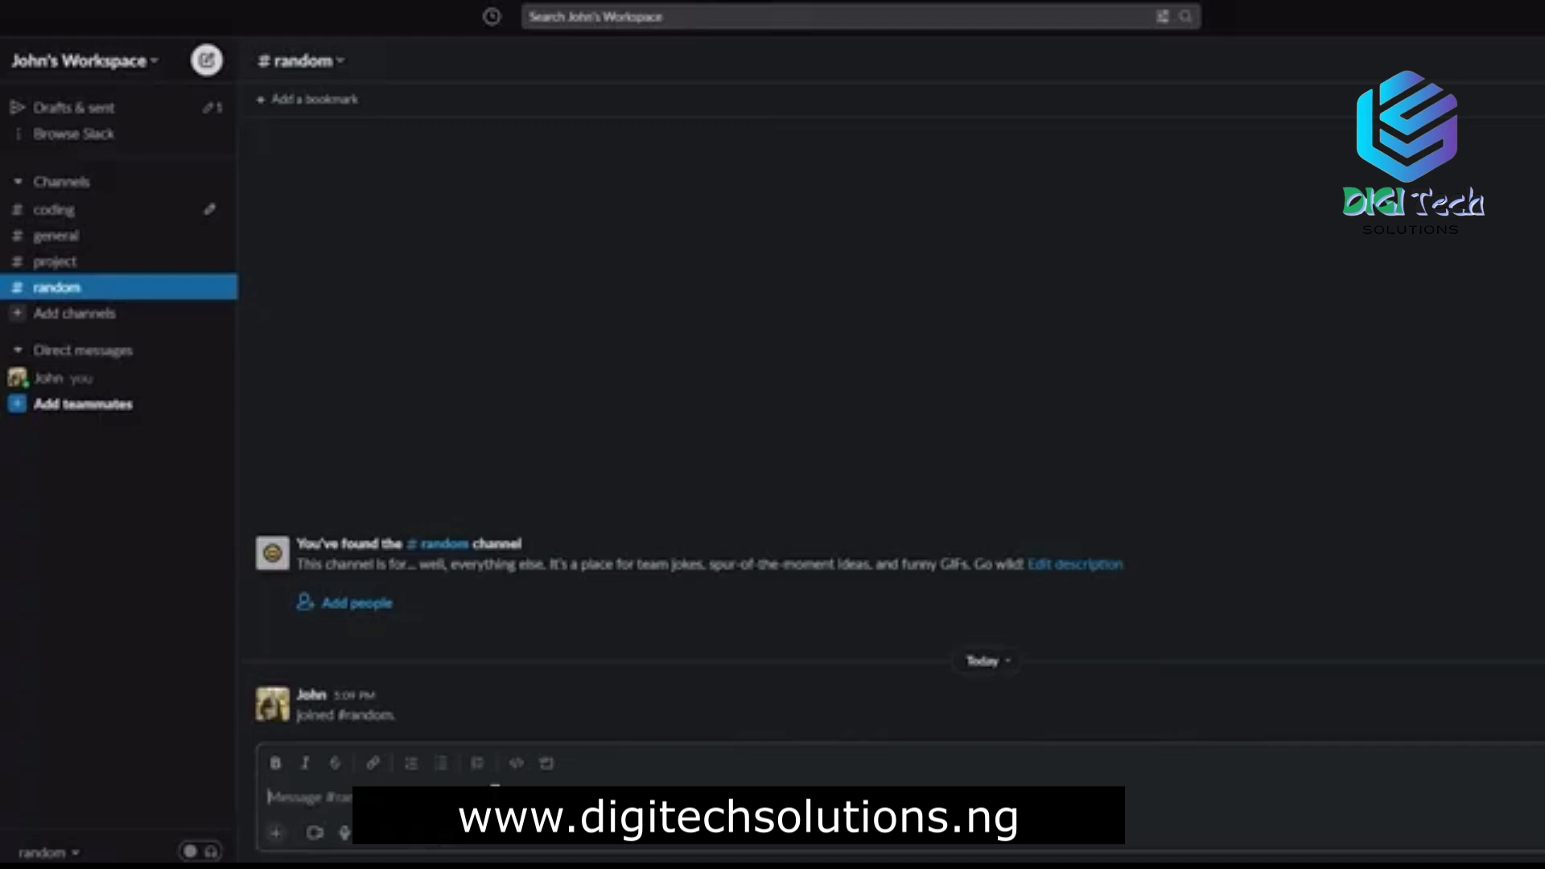
# In #random, type @ in the message box to view the mention list, then delete it.
pyautogui.click(1071, 336)
pyautogui.click(431, 777)
pyautogui.write('@')
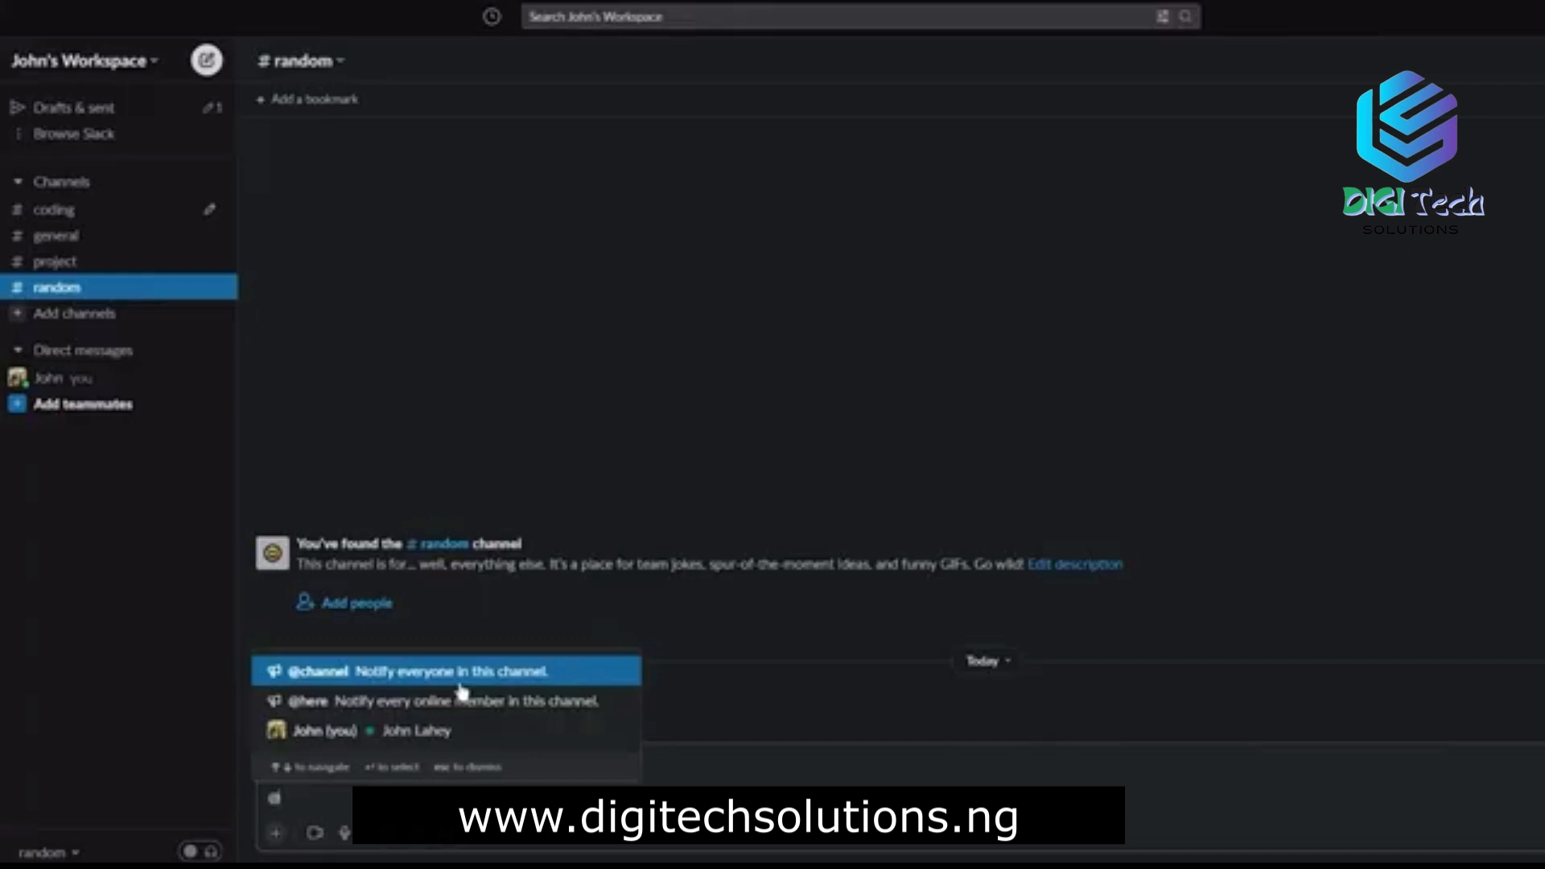
pyautogui.press('BackSpace')
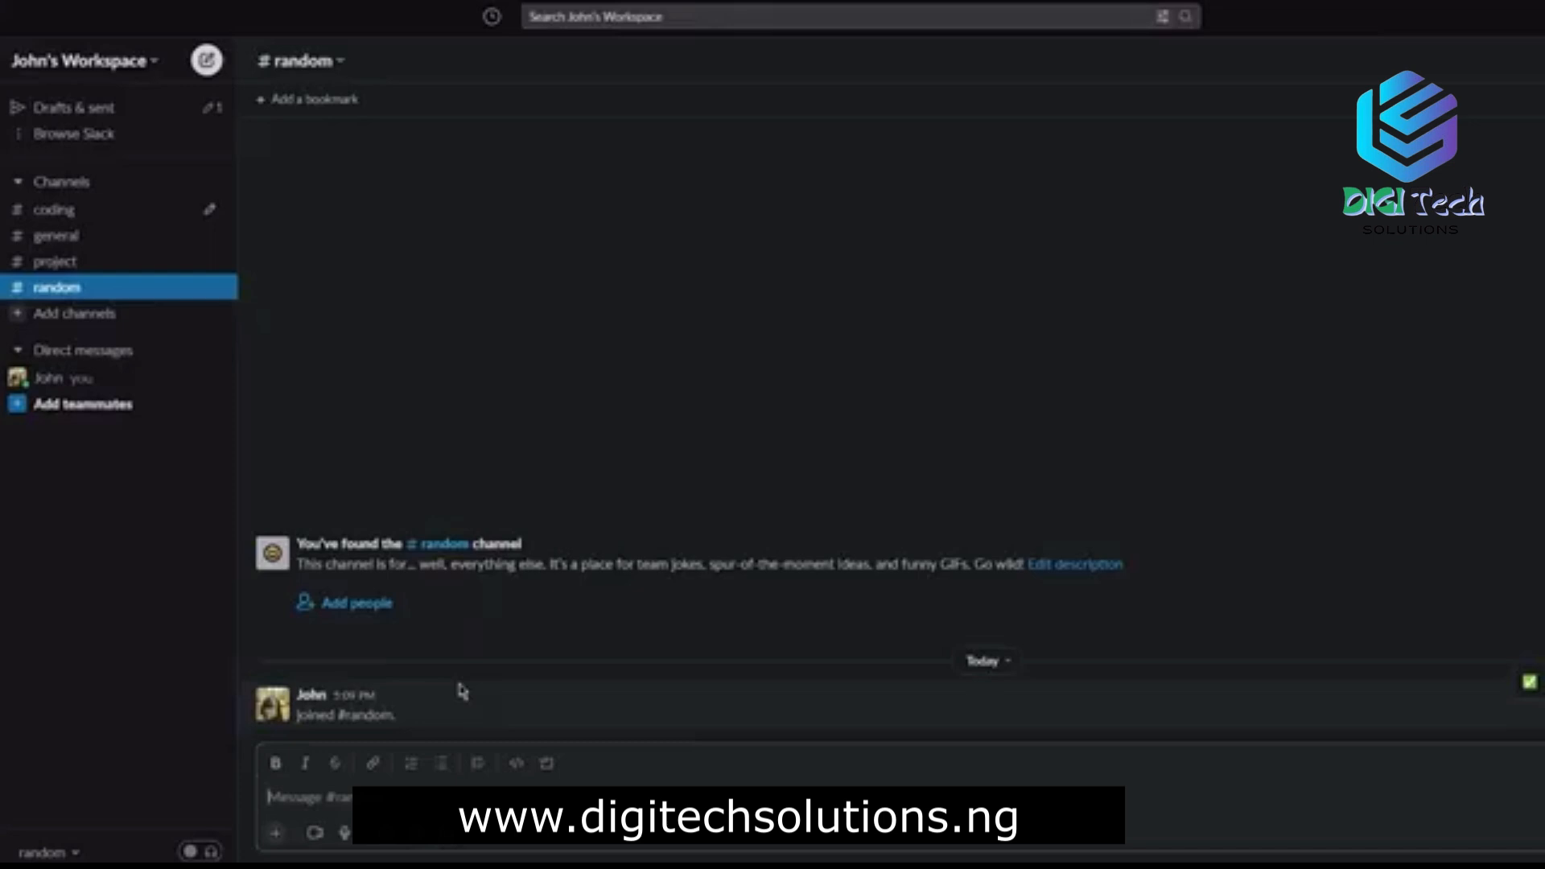
pyautogui.click(77, 212)
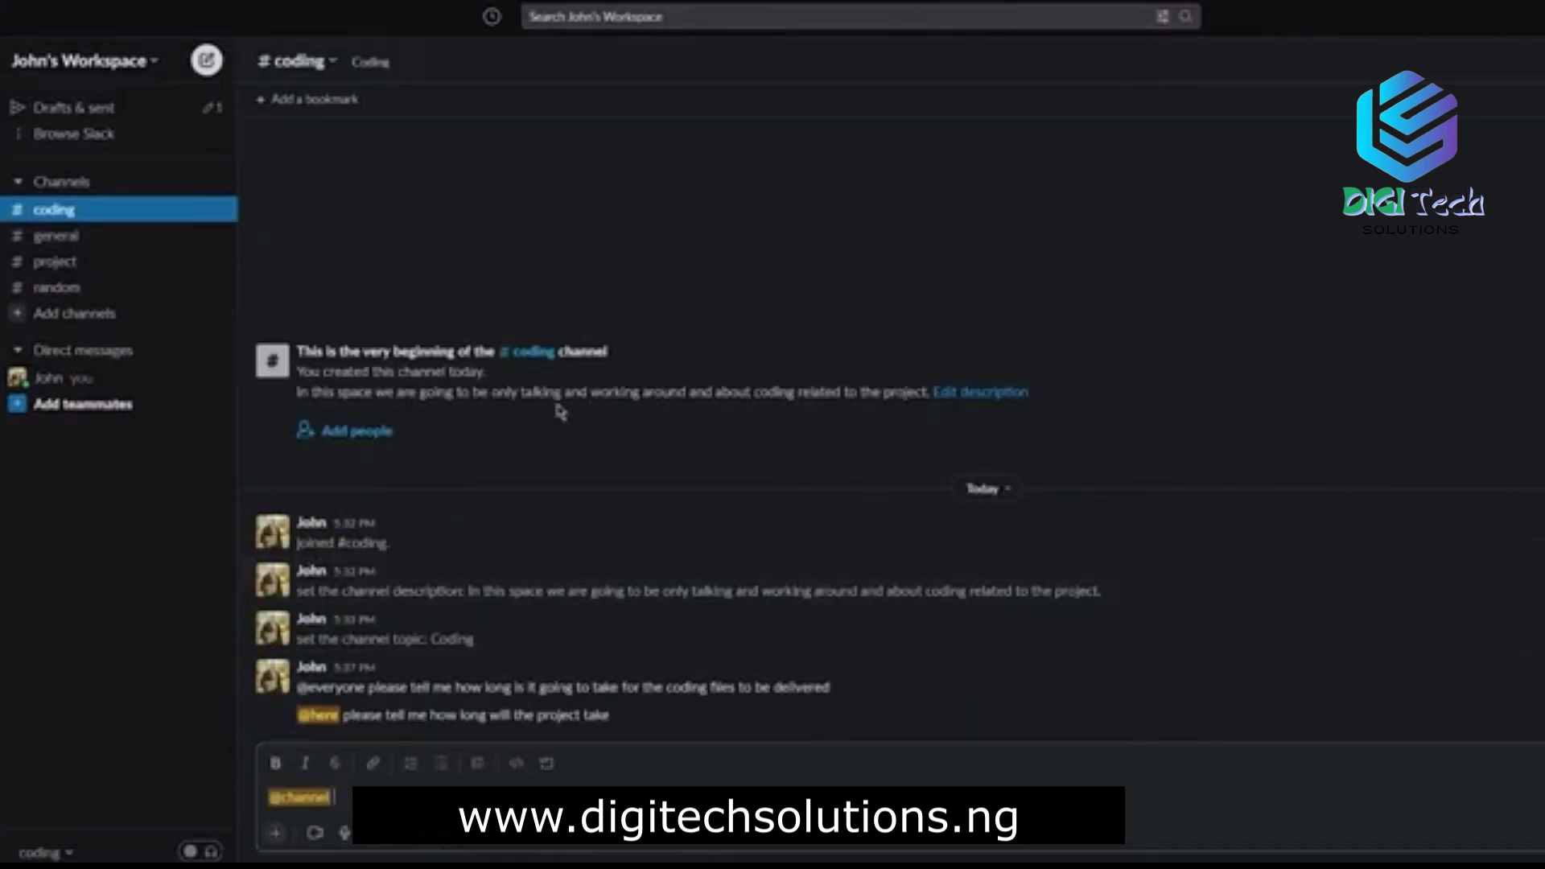
pyautogui.press('BackSpace')
pyautogui.press('BackSpace')
pyautogui.press('BackSpace')
pyautogui.press('BackSpace')
pyautogui.press('BackSpace')
pyautogui.press('BackSpace')
pyautogui.press('BackSpace')
pyautogui.press('BackSpace')
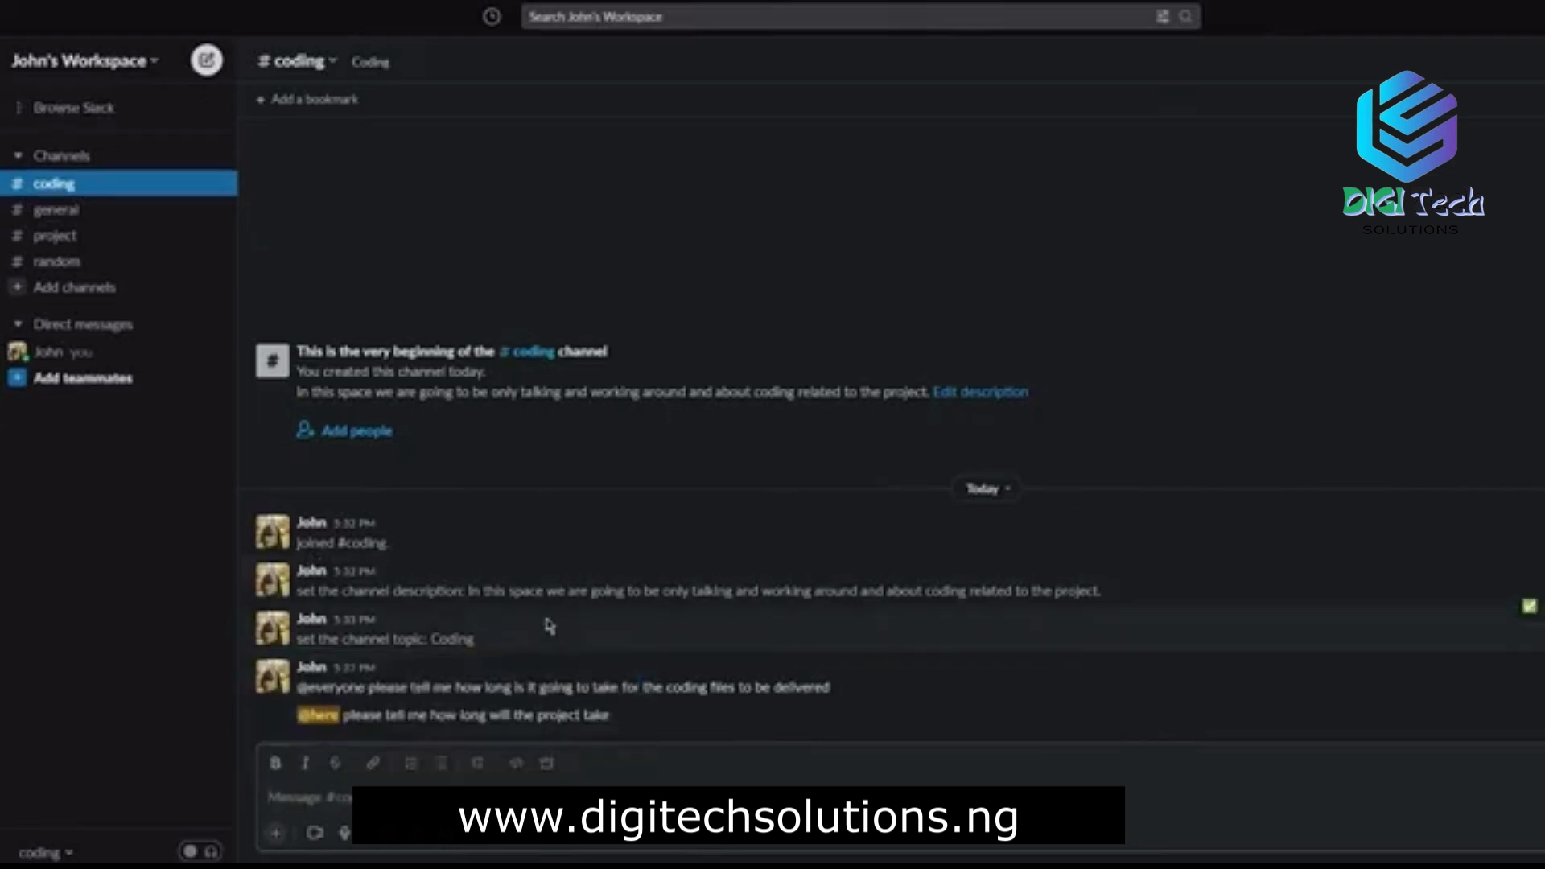
pyautogui.write('Ni guys welco')
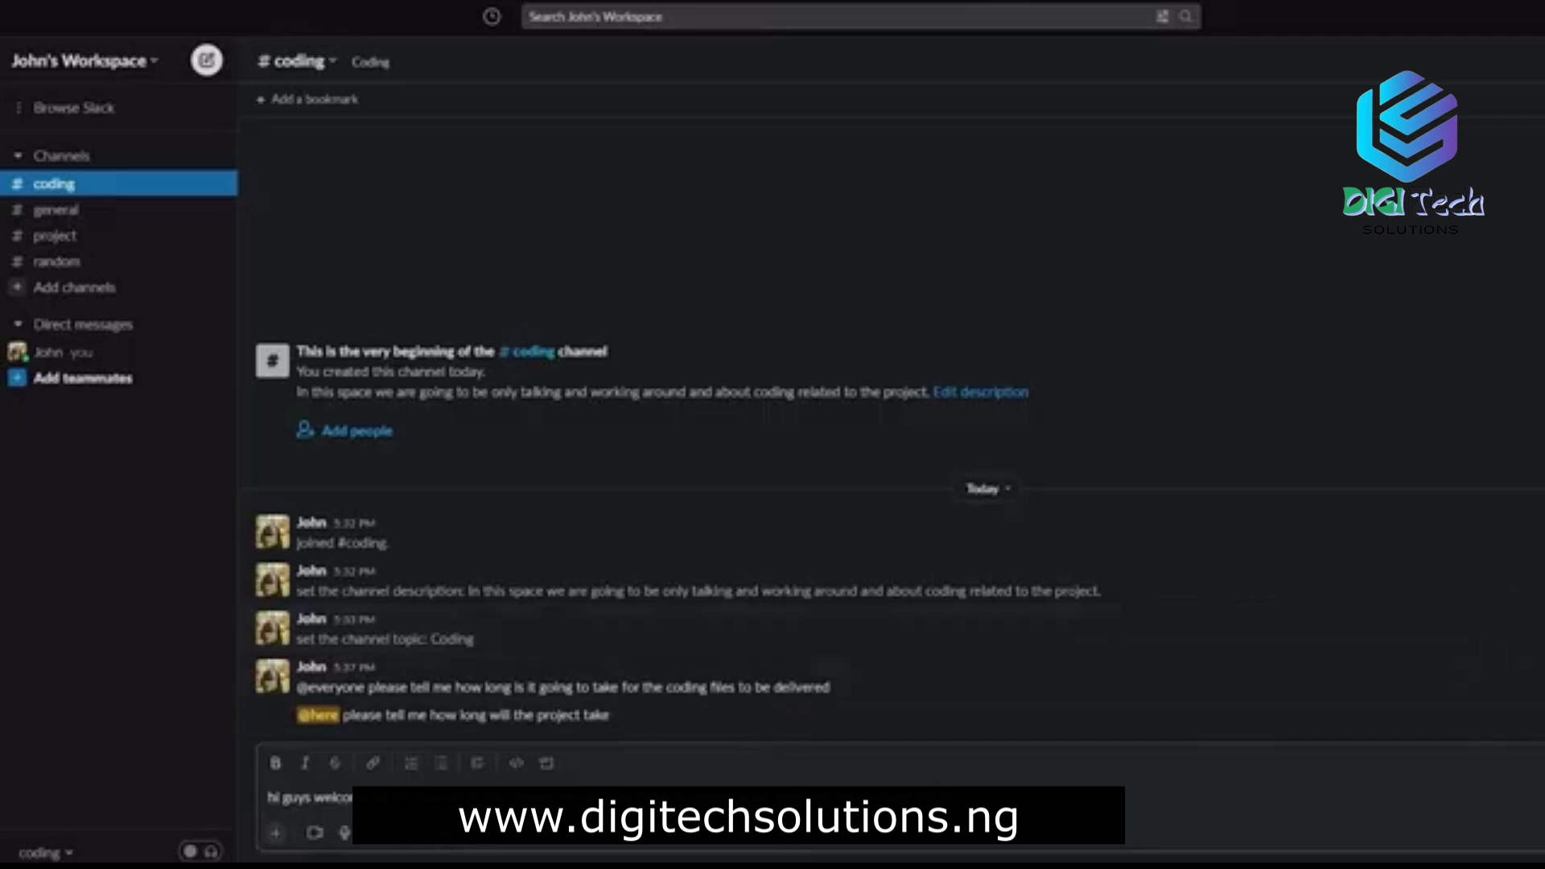
pyautogui.rightClick(791, 761)
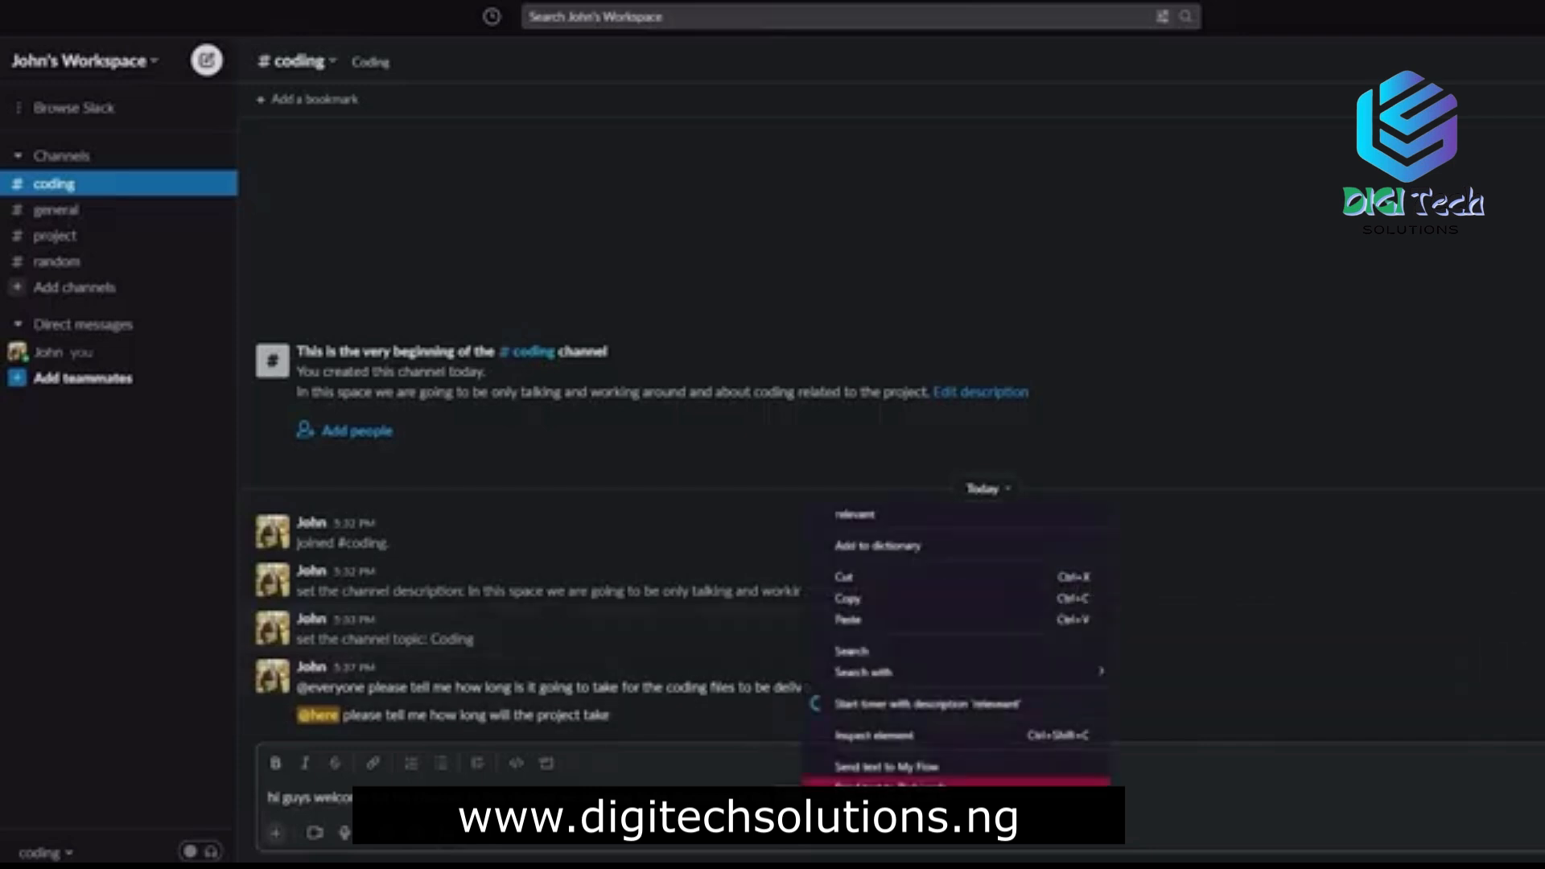
pyautogui.click(917, 515)
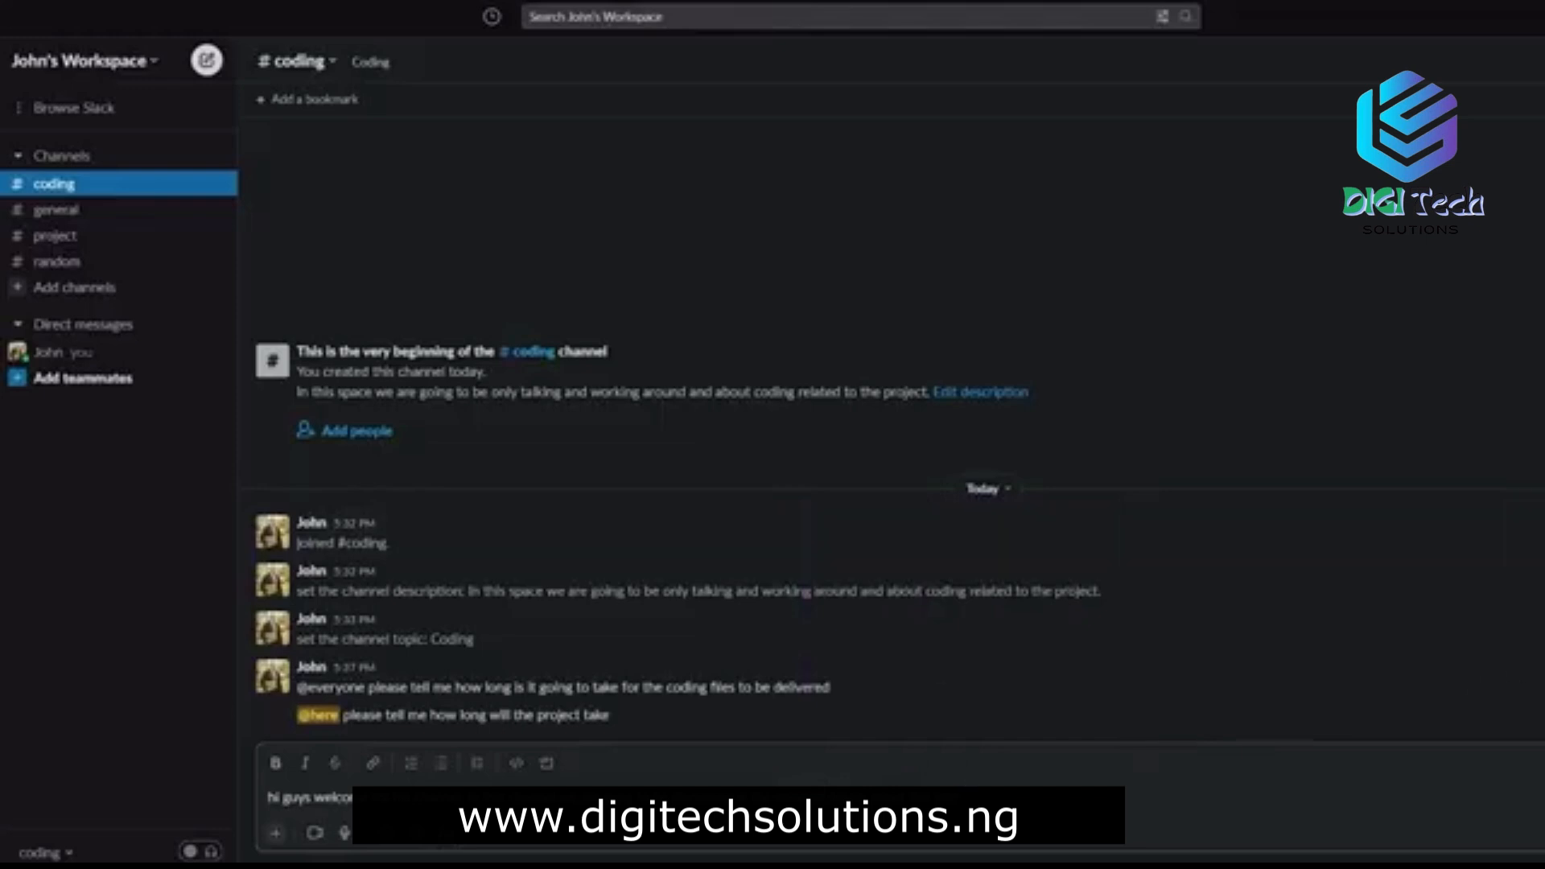
pyautogui.click(1543, 833)
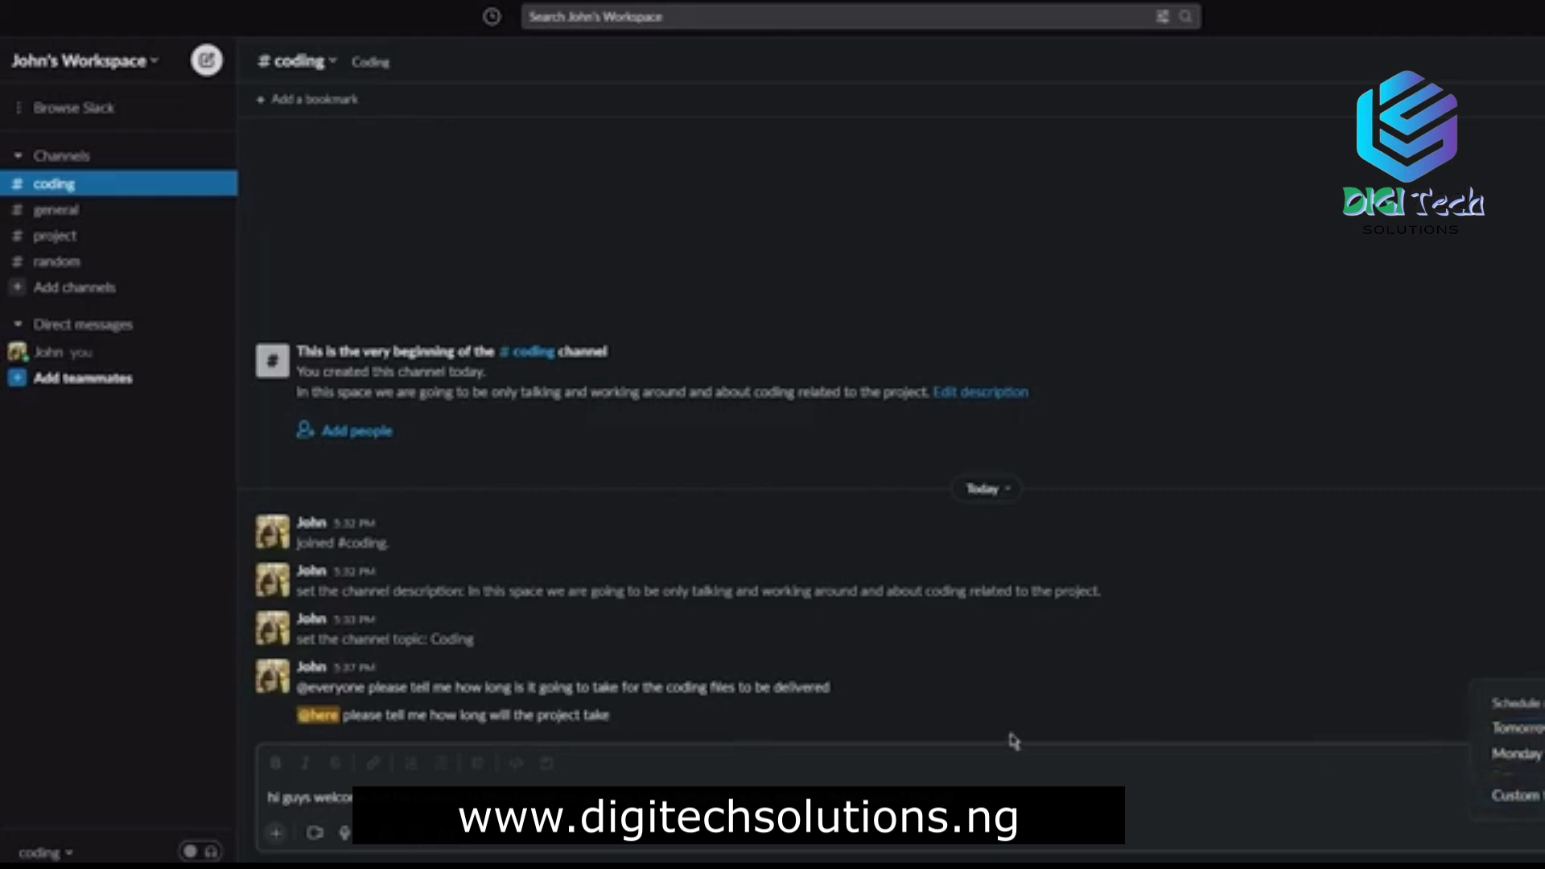
pyautogui.click(1190, 783)
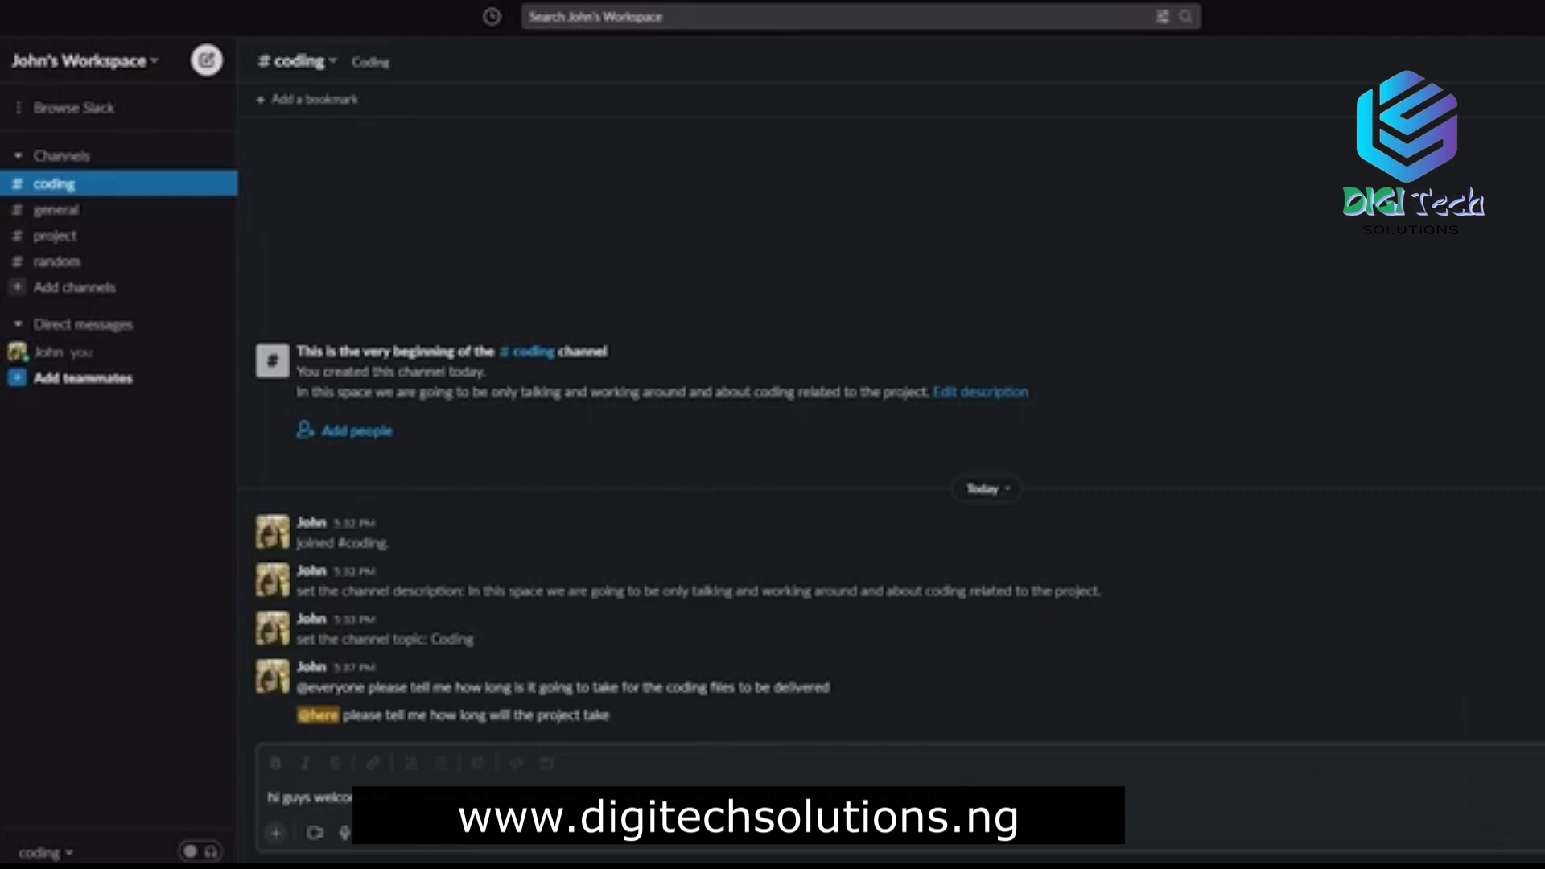
pyautogui.click(1543, 833)
pyautogui.click(1517, 793)
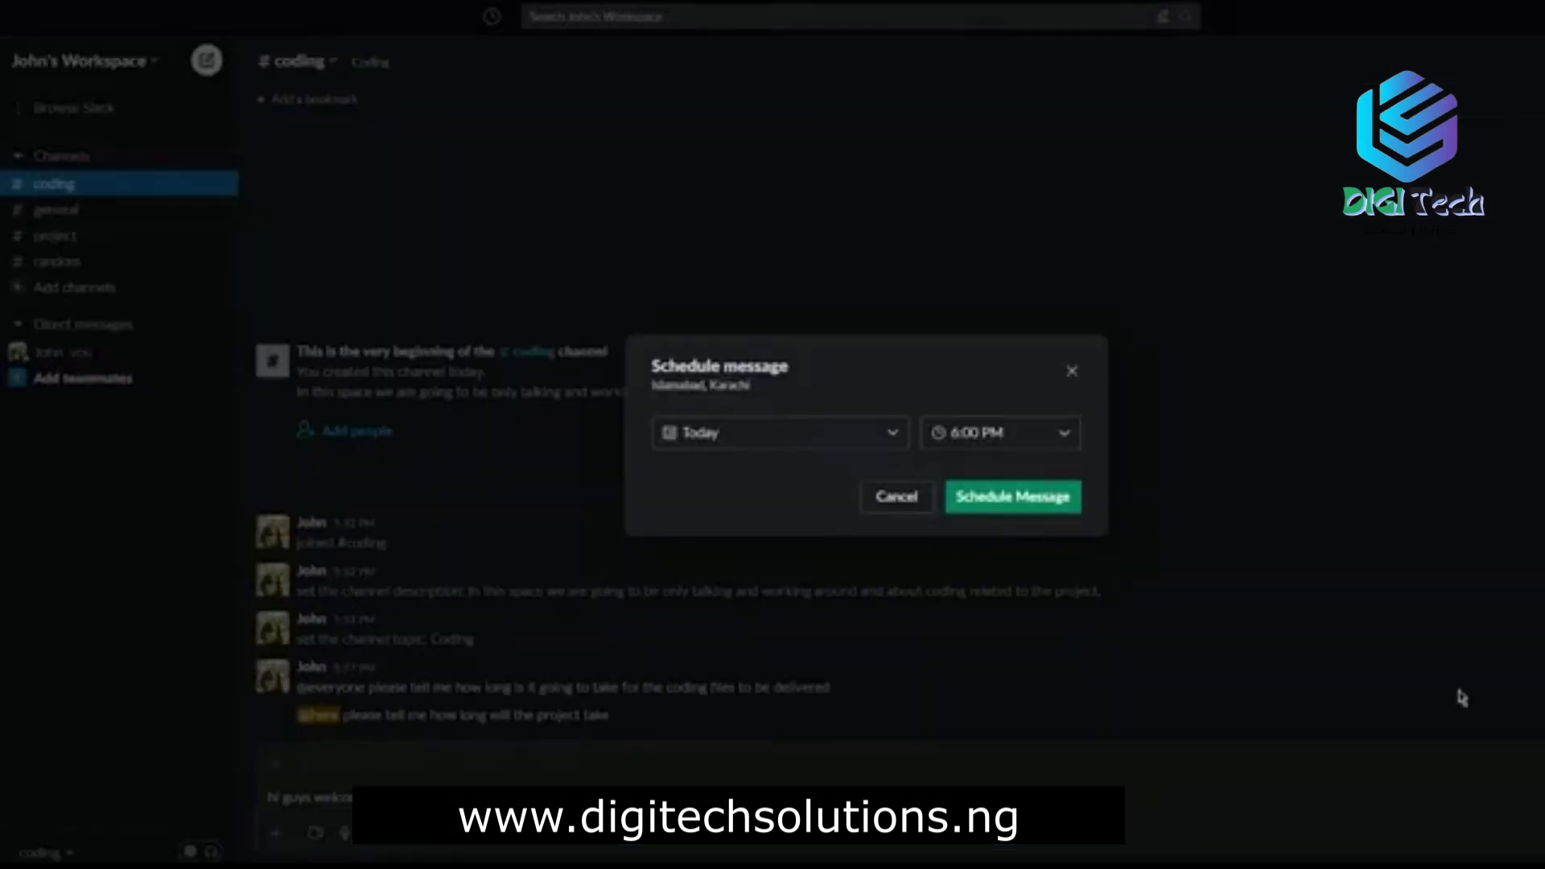
pyautogui.click(1041, 441)
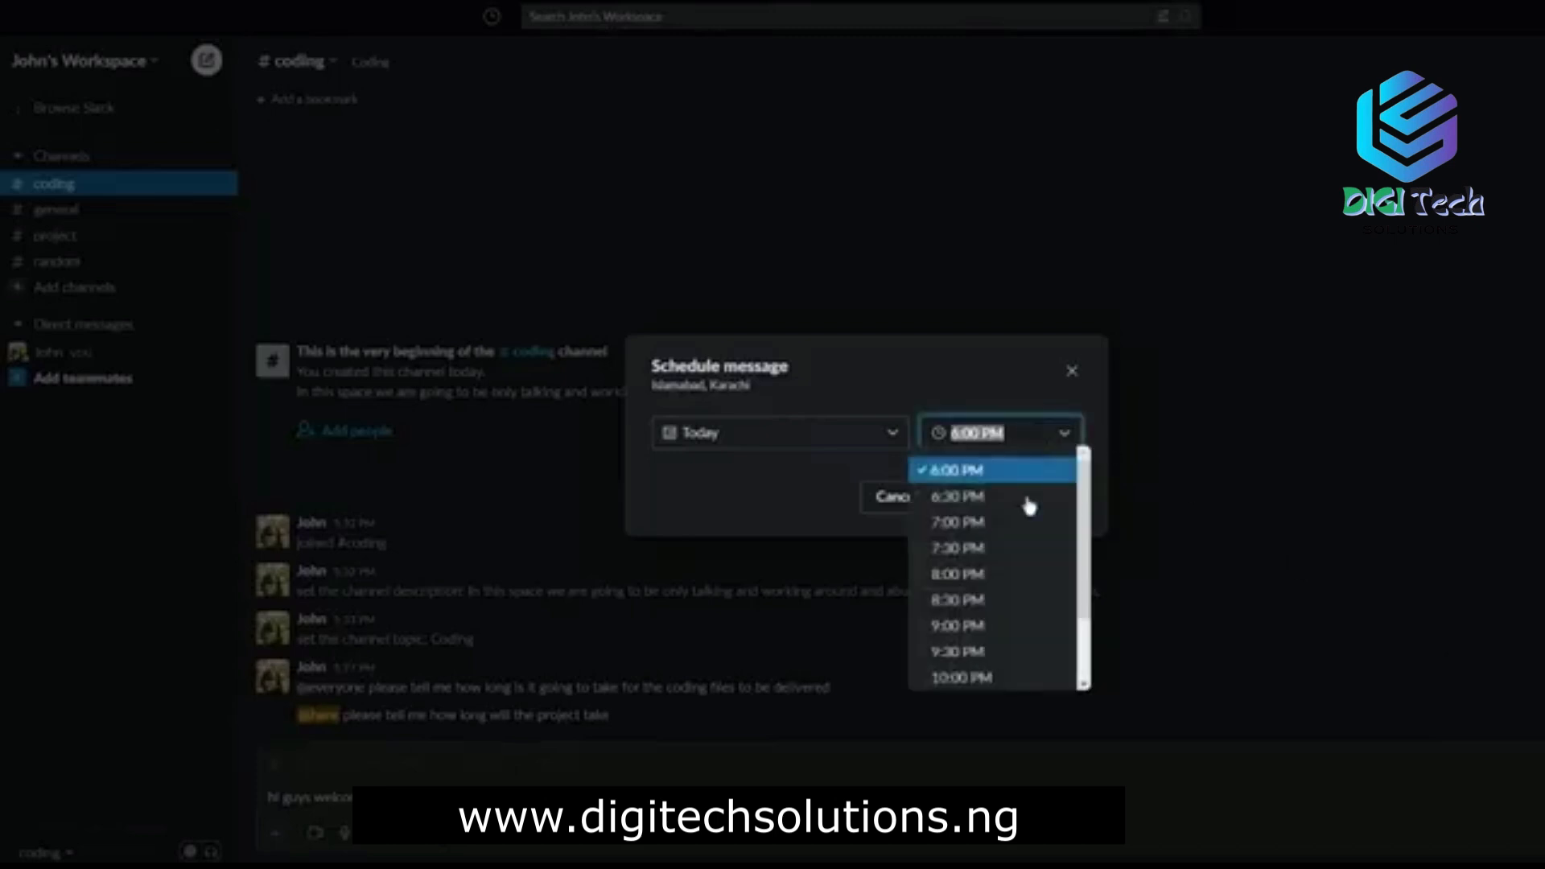
pyautogui.scroll(-2, 1027, 523)
pyautogui.scroll(2, 1027, 535)
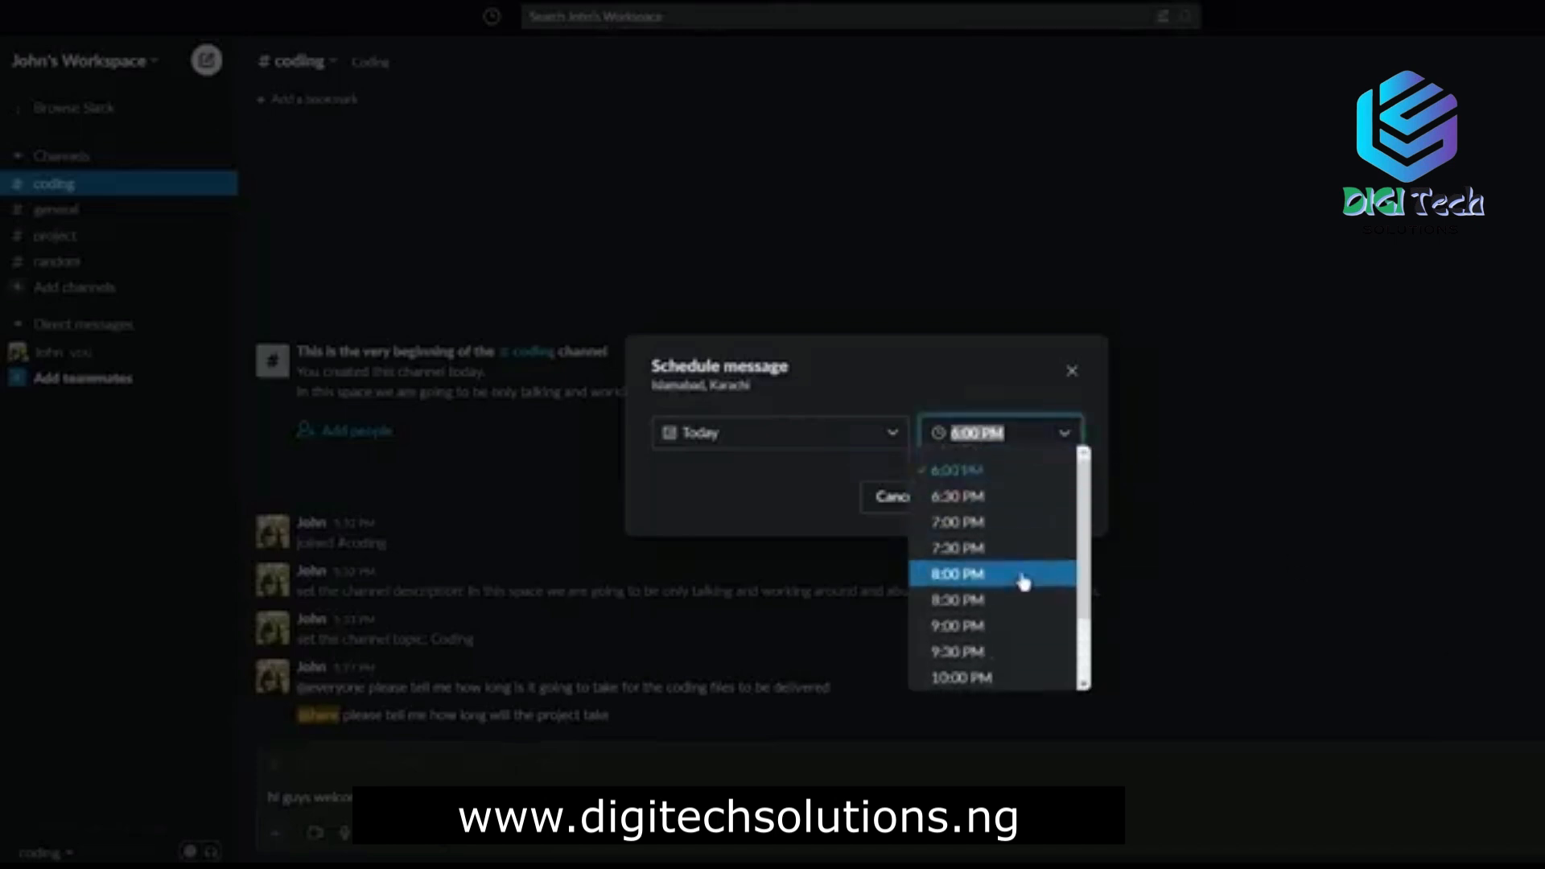
pyautogui.scroll(-1, 1016, 630)
pyautogui.scroll(2, 1016, 629)
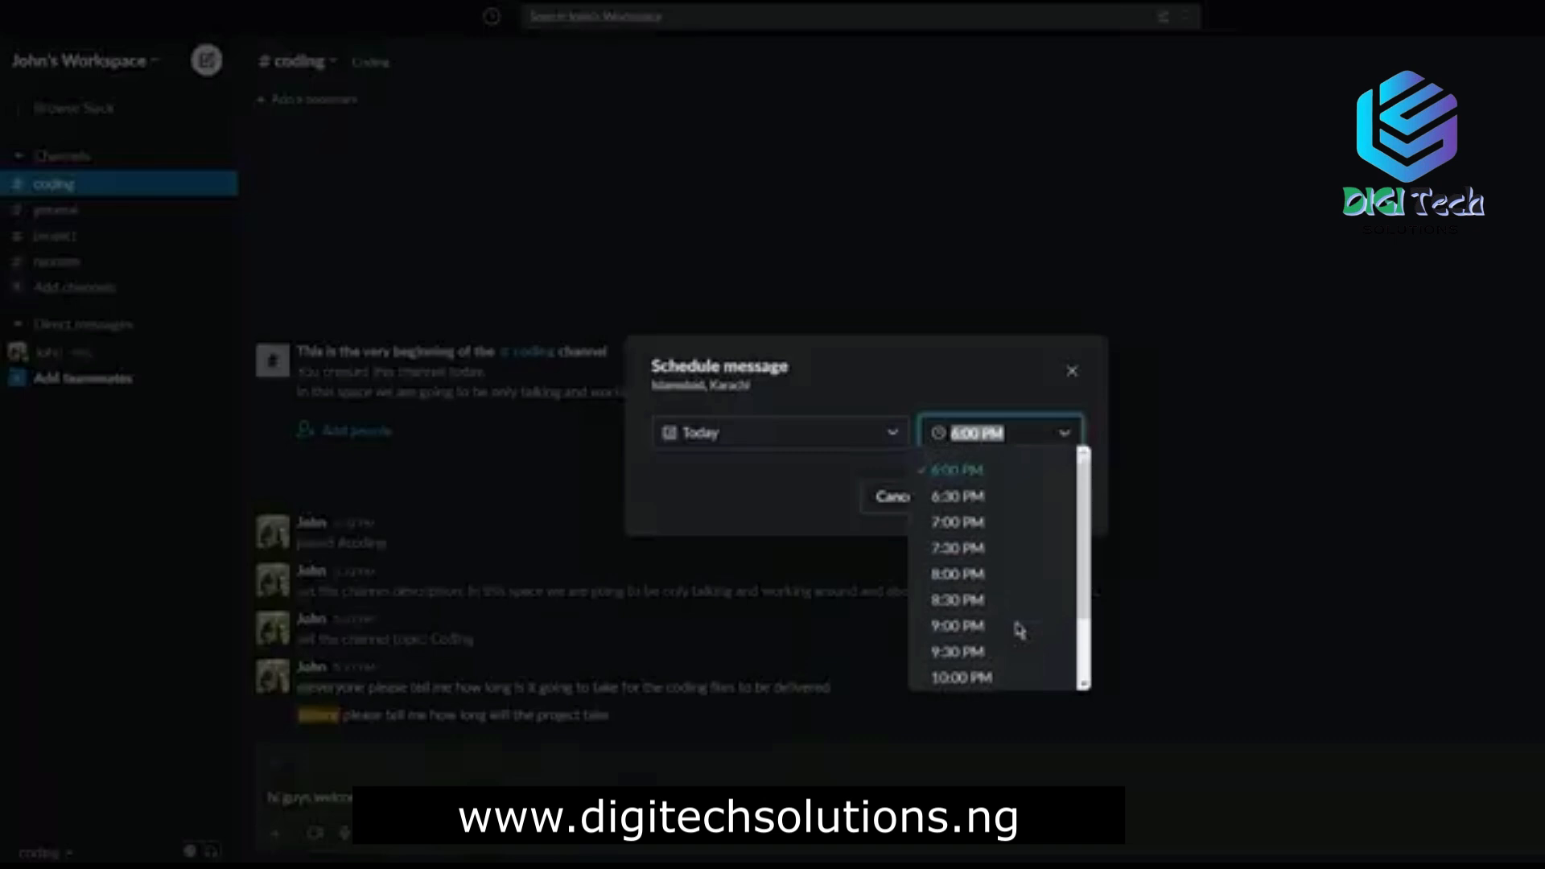
pyautogui.click(1050, 432)
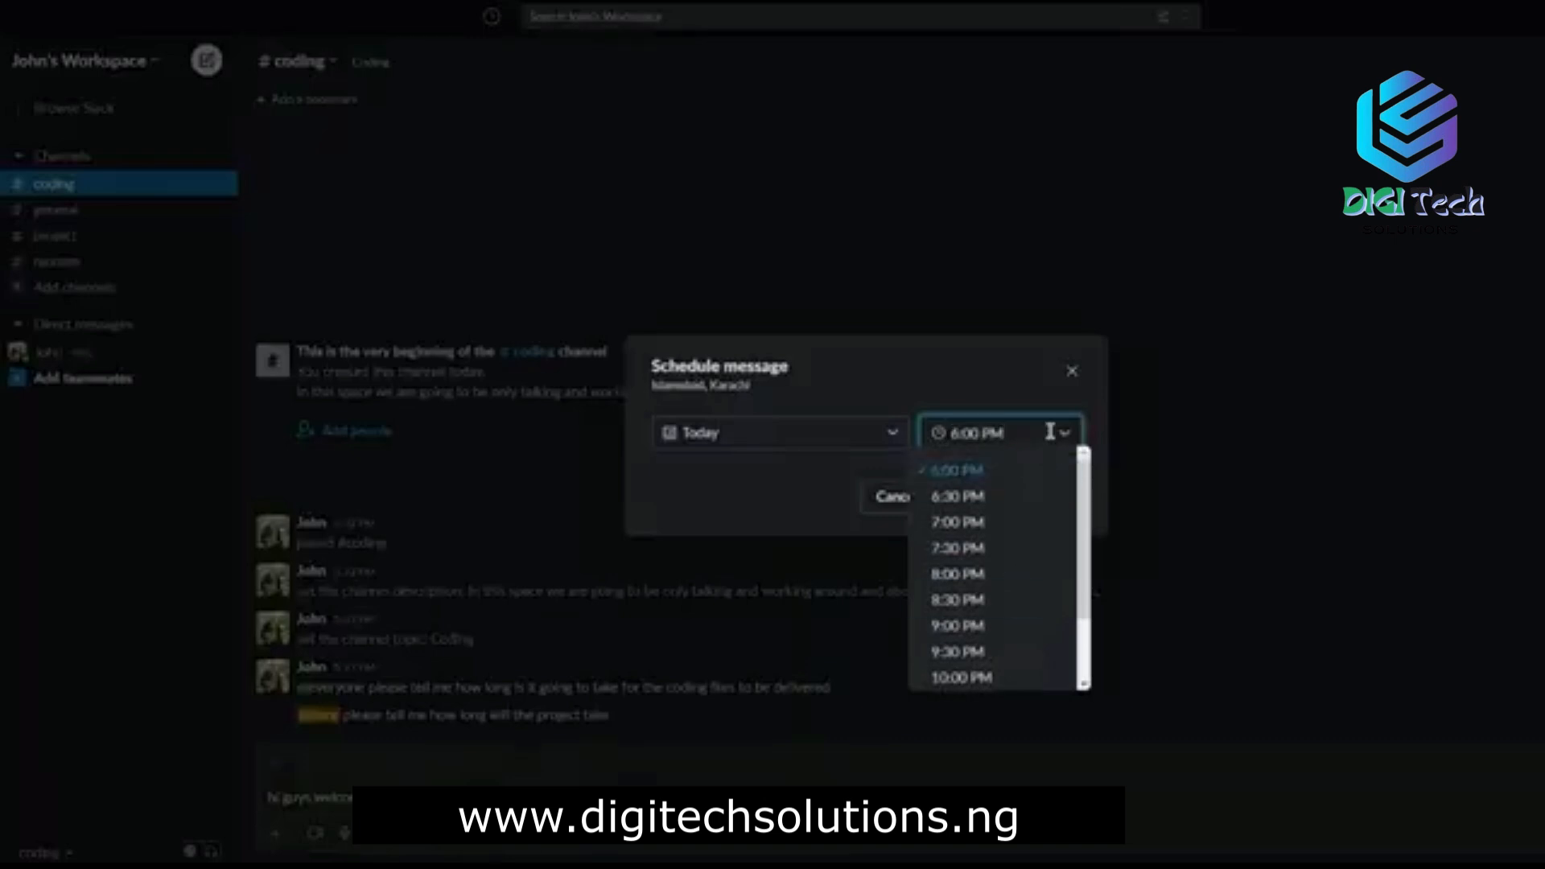
pyautogui.click(969, 366)
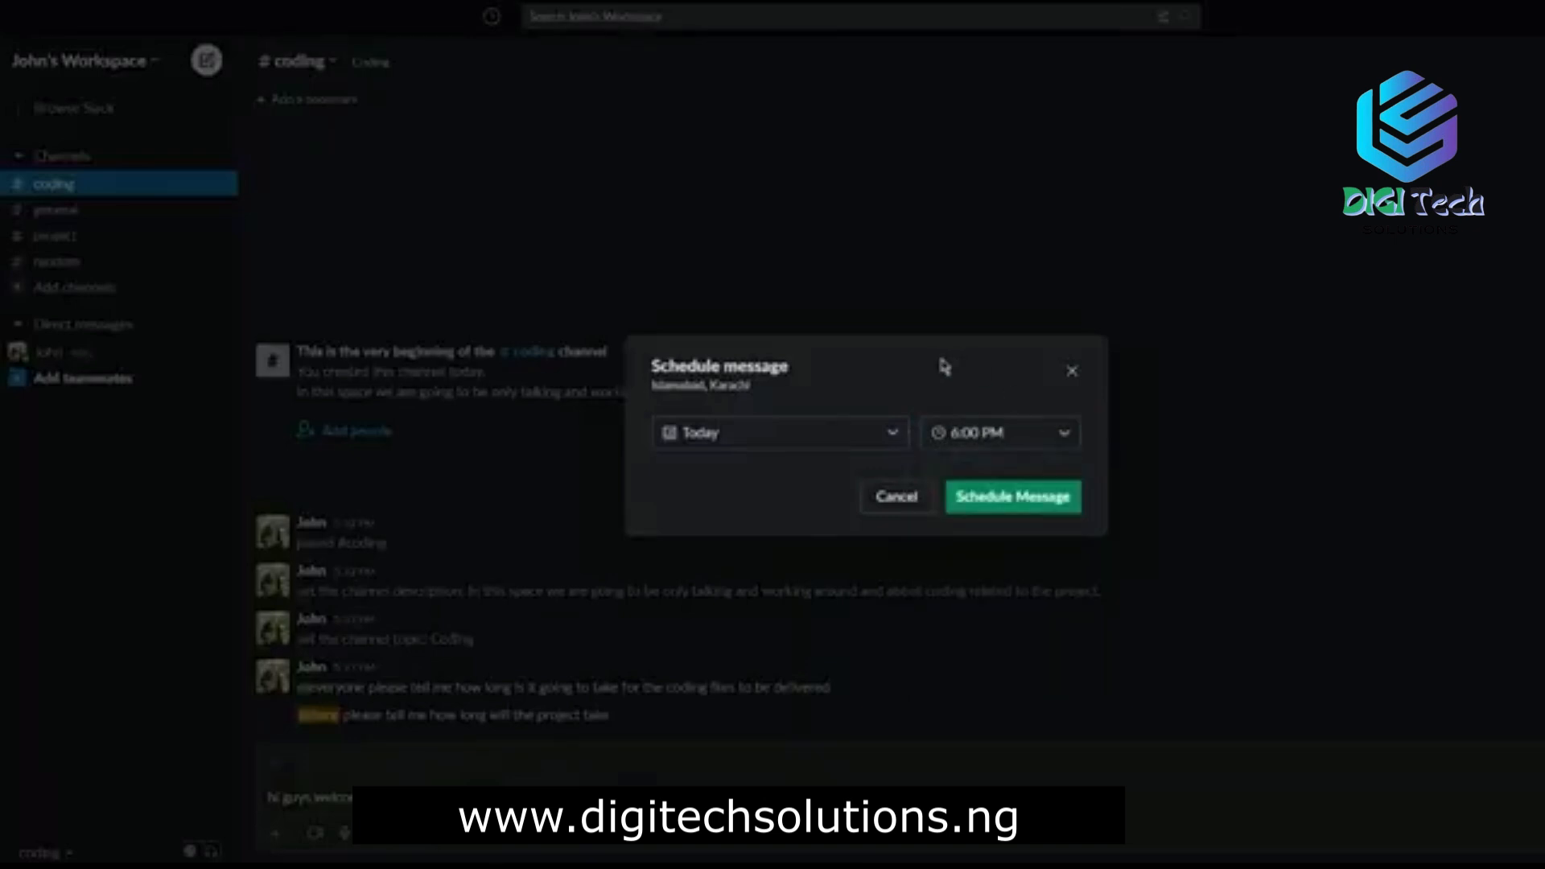
pyautogui.click(923, 509)
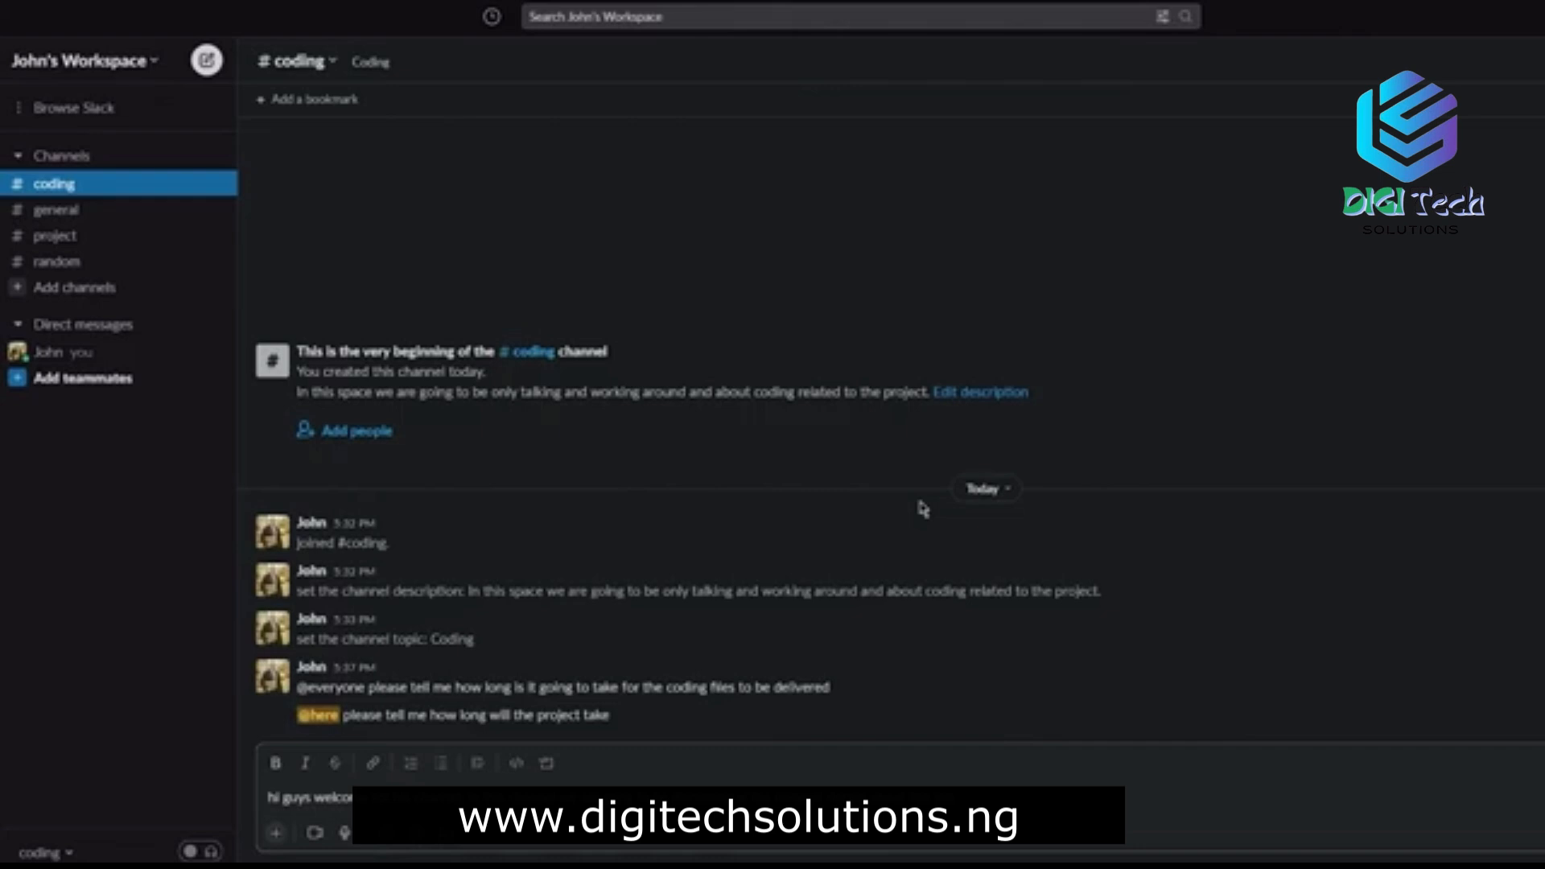
# Turn on bold in the composer, toggling italic on and back off.
pyautogui.click(274, 768)
pyautogui.click(308, 773)
pyautogui.click(748, 798)
# Add a link reading 'Click on this to be redirected' that points to youtube.com.
pyautogui.click(374, 764)
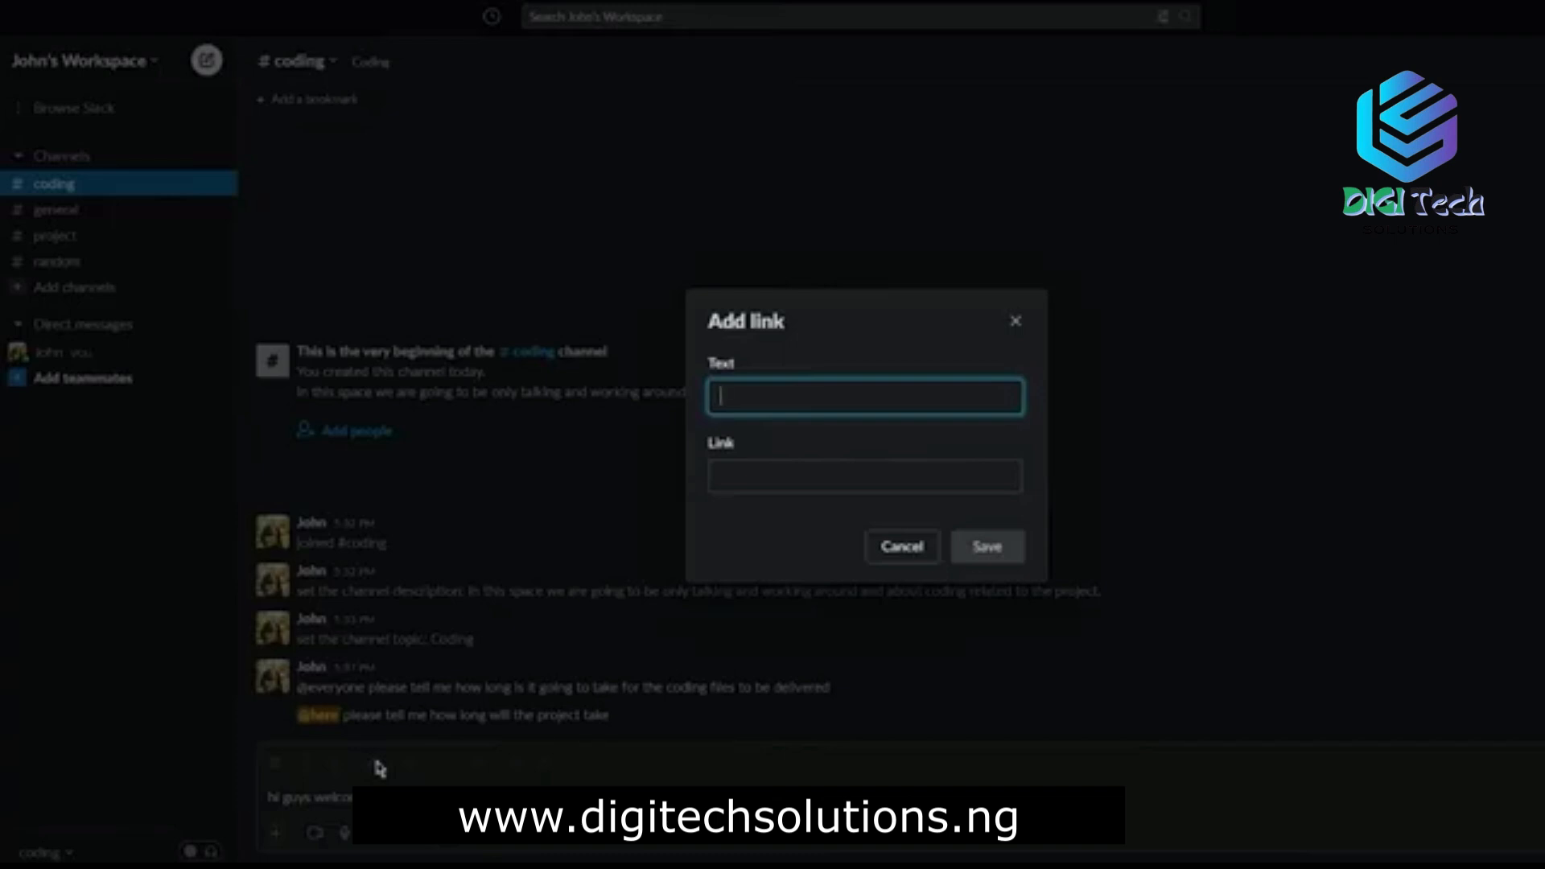
pyautogui.write('Clic')
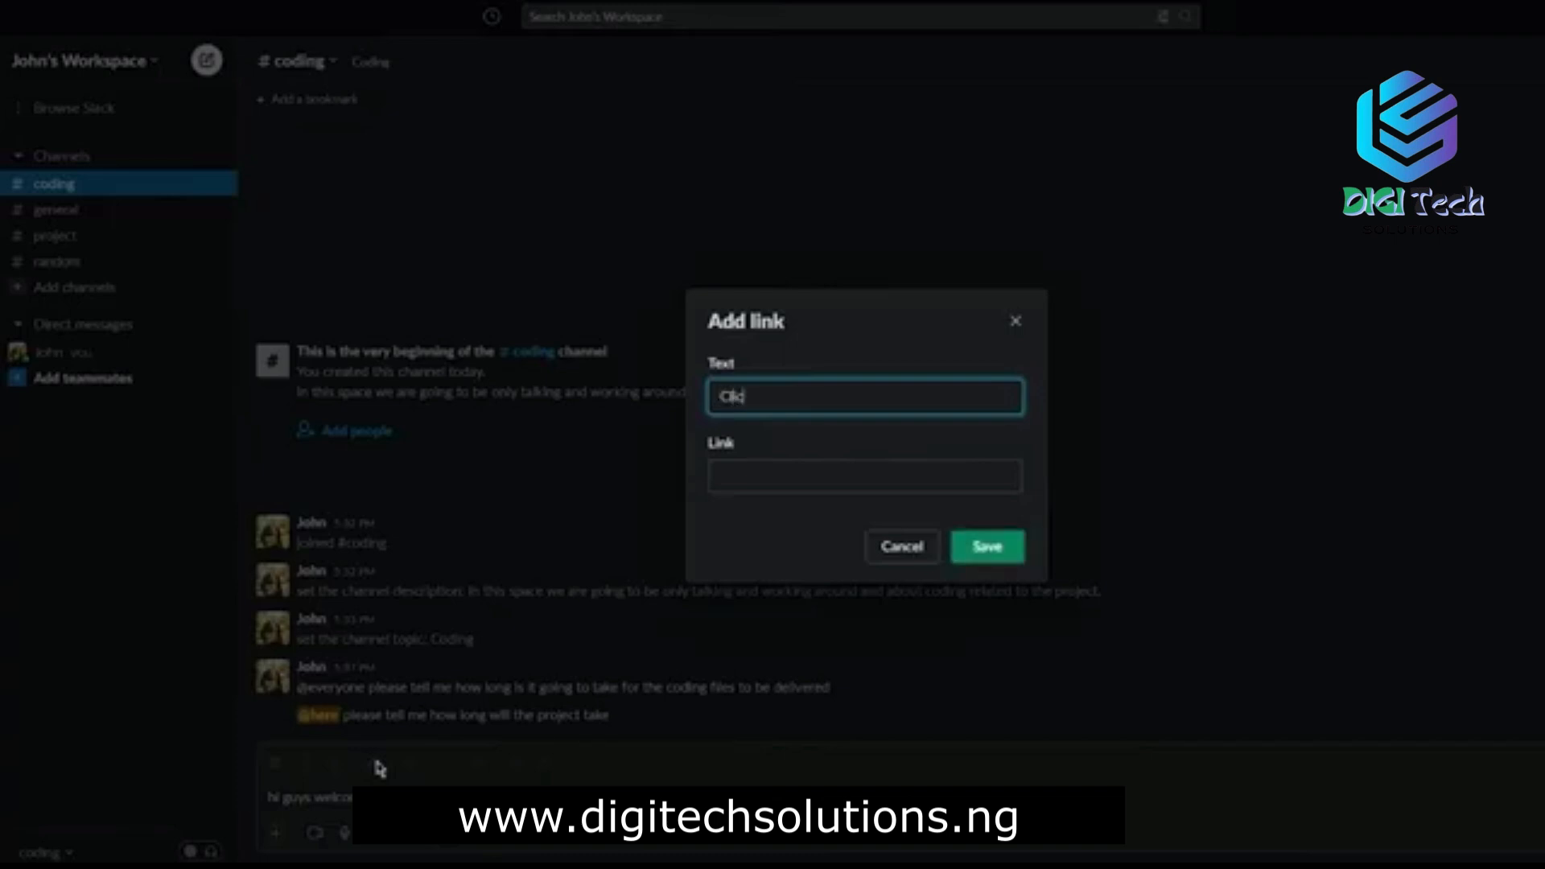
pyautogui.write('k on this to be redirected')
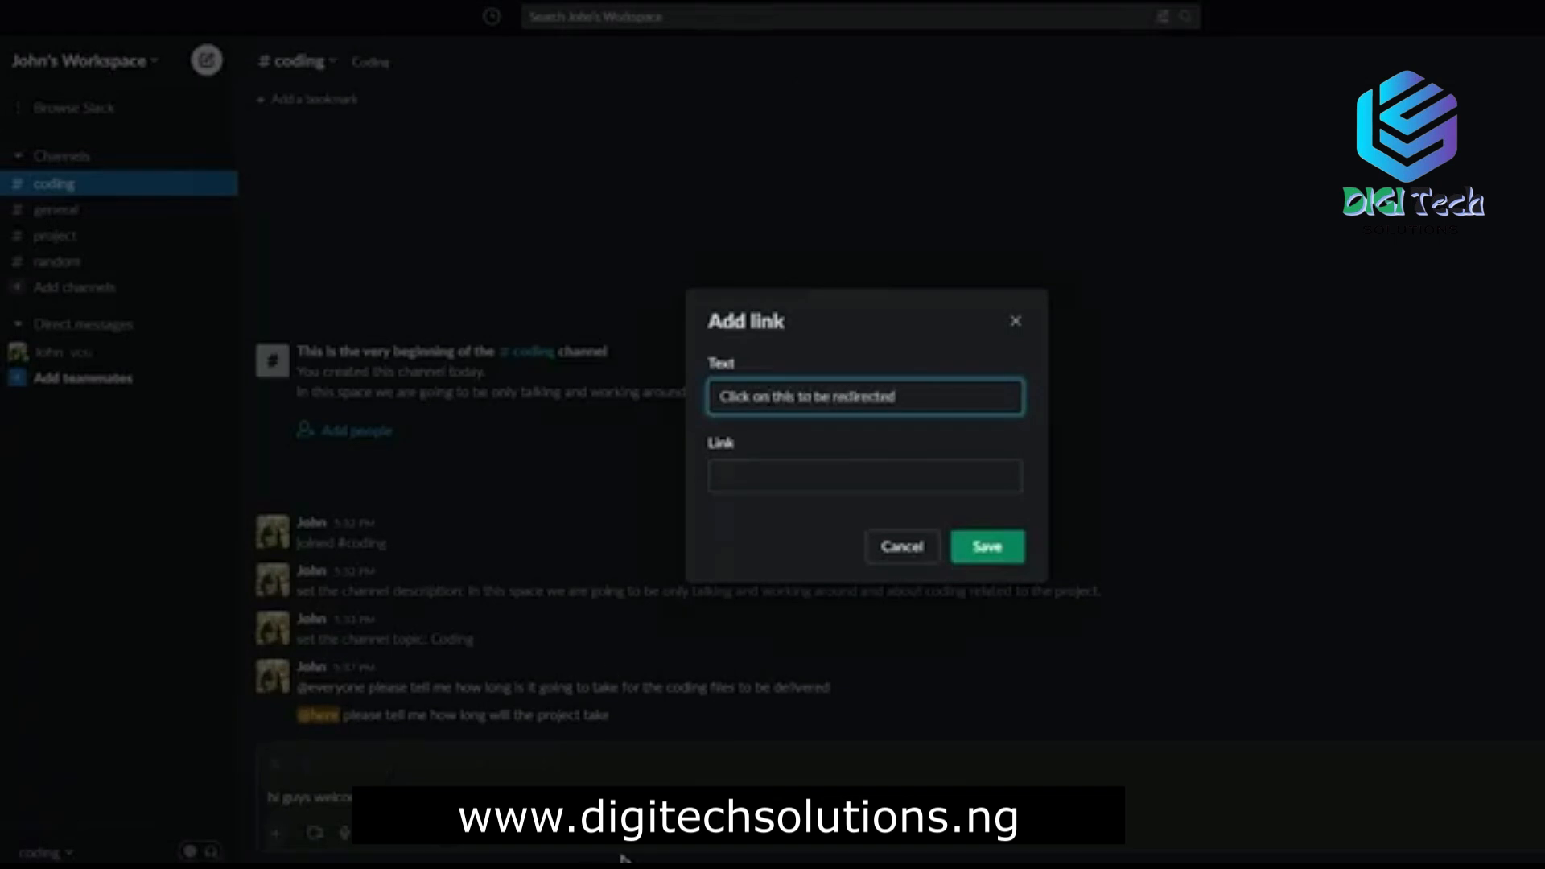
pyautogui.click(736, 484)
pyautogui.write('youtube.com')
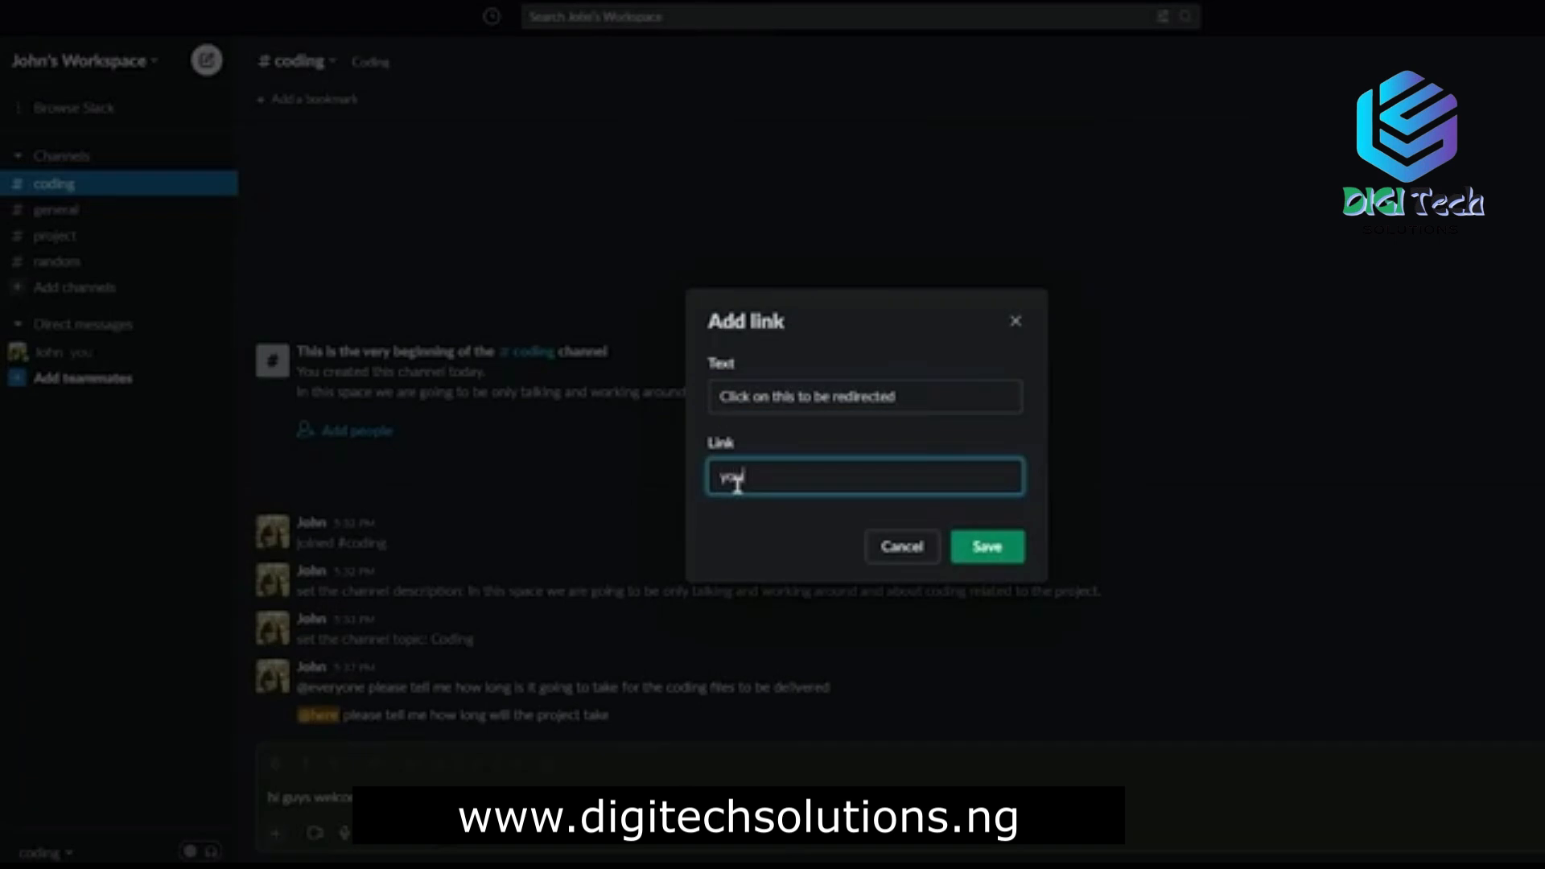
pyautogui.click(968, 547)
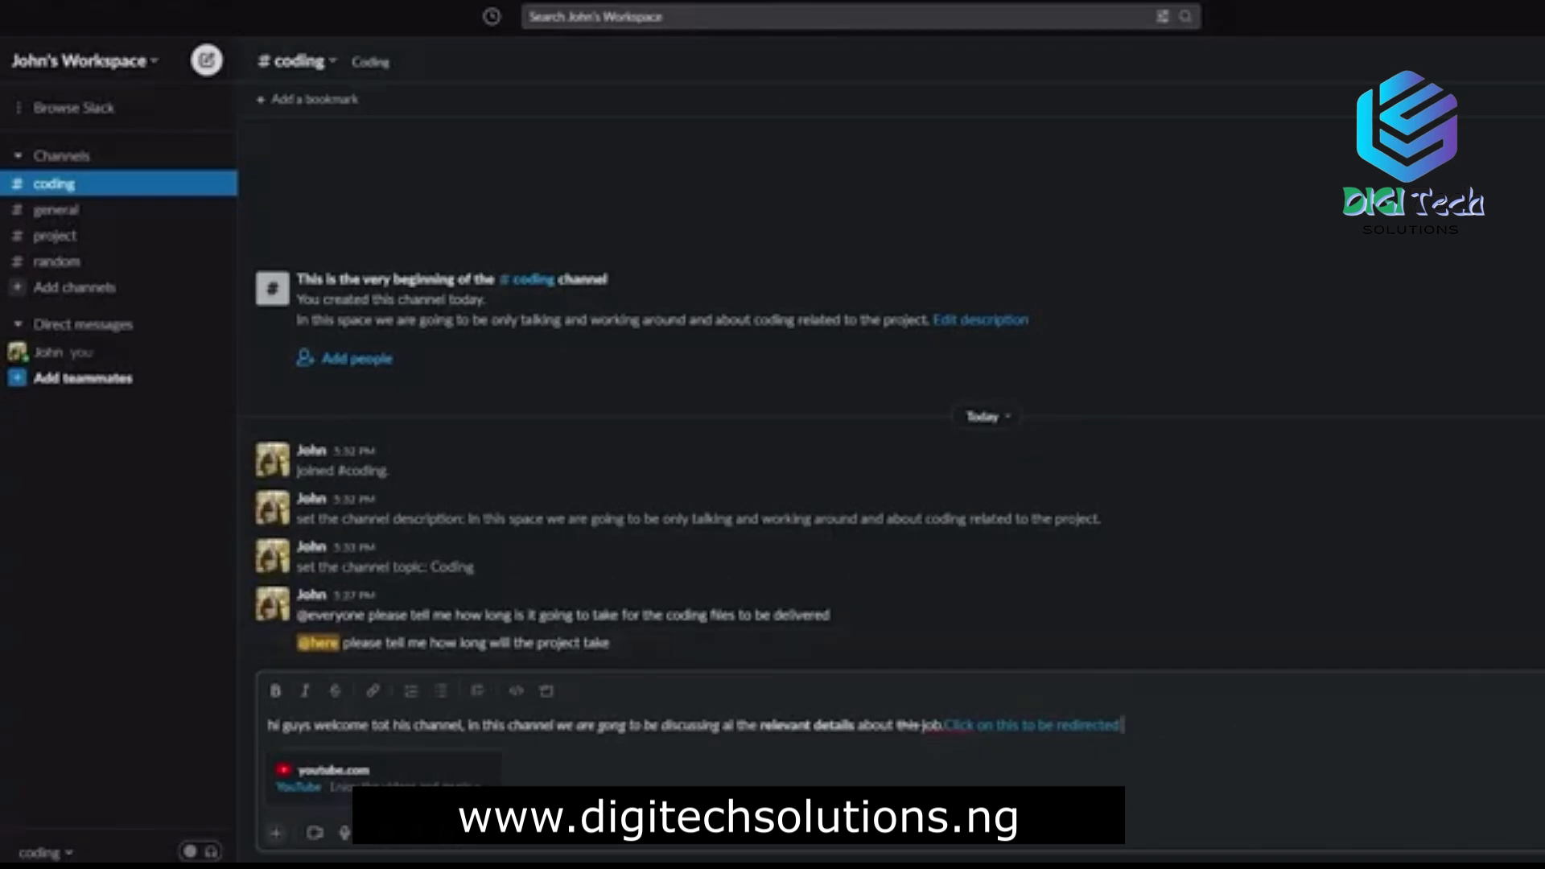
# Send the welcome message, then paste its copied opening sentence into a new draft.
pyautogui.press('Return')
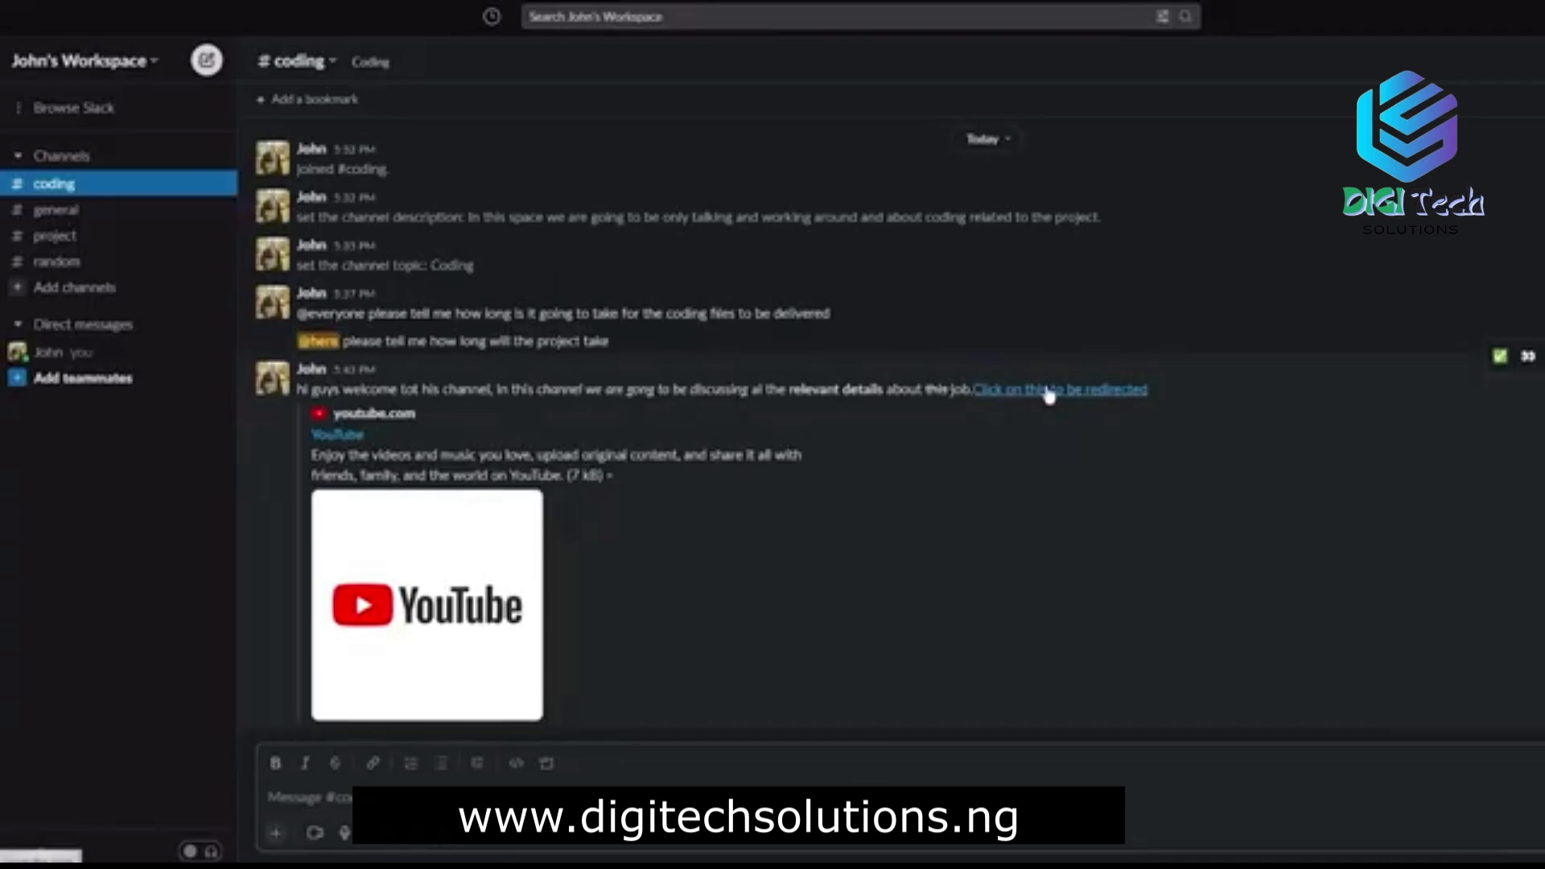
pyautogui.click(1045, 389)
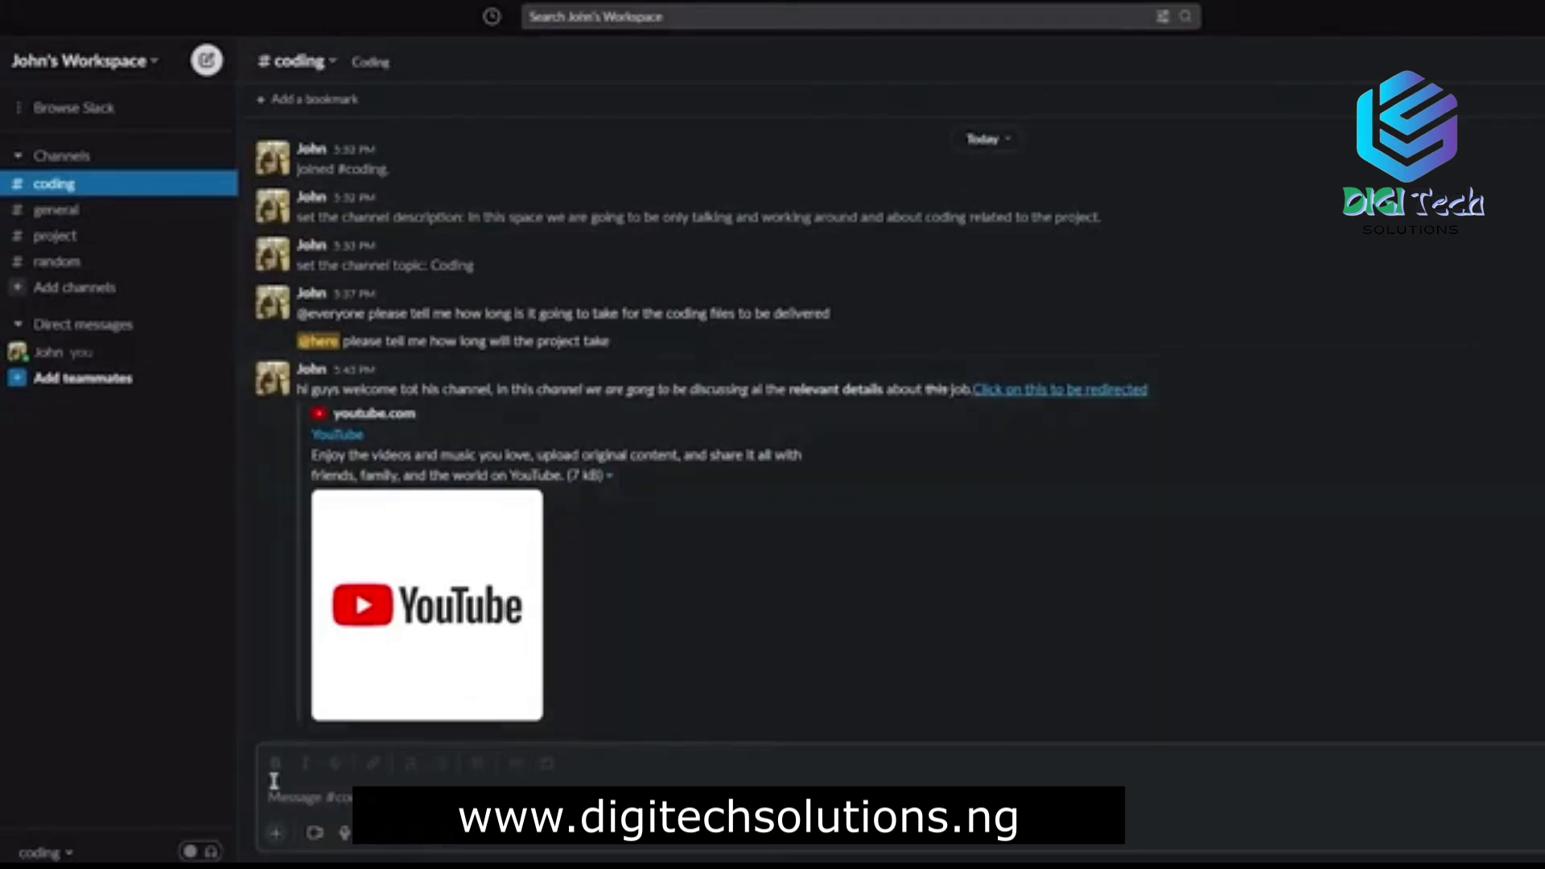
pyautogui.click(340, 779)
pyautogui.moveTo(297, 389); pyautogui.dragTo(881, 396)
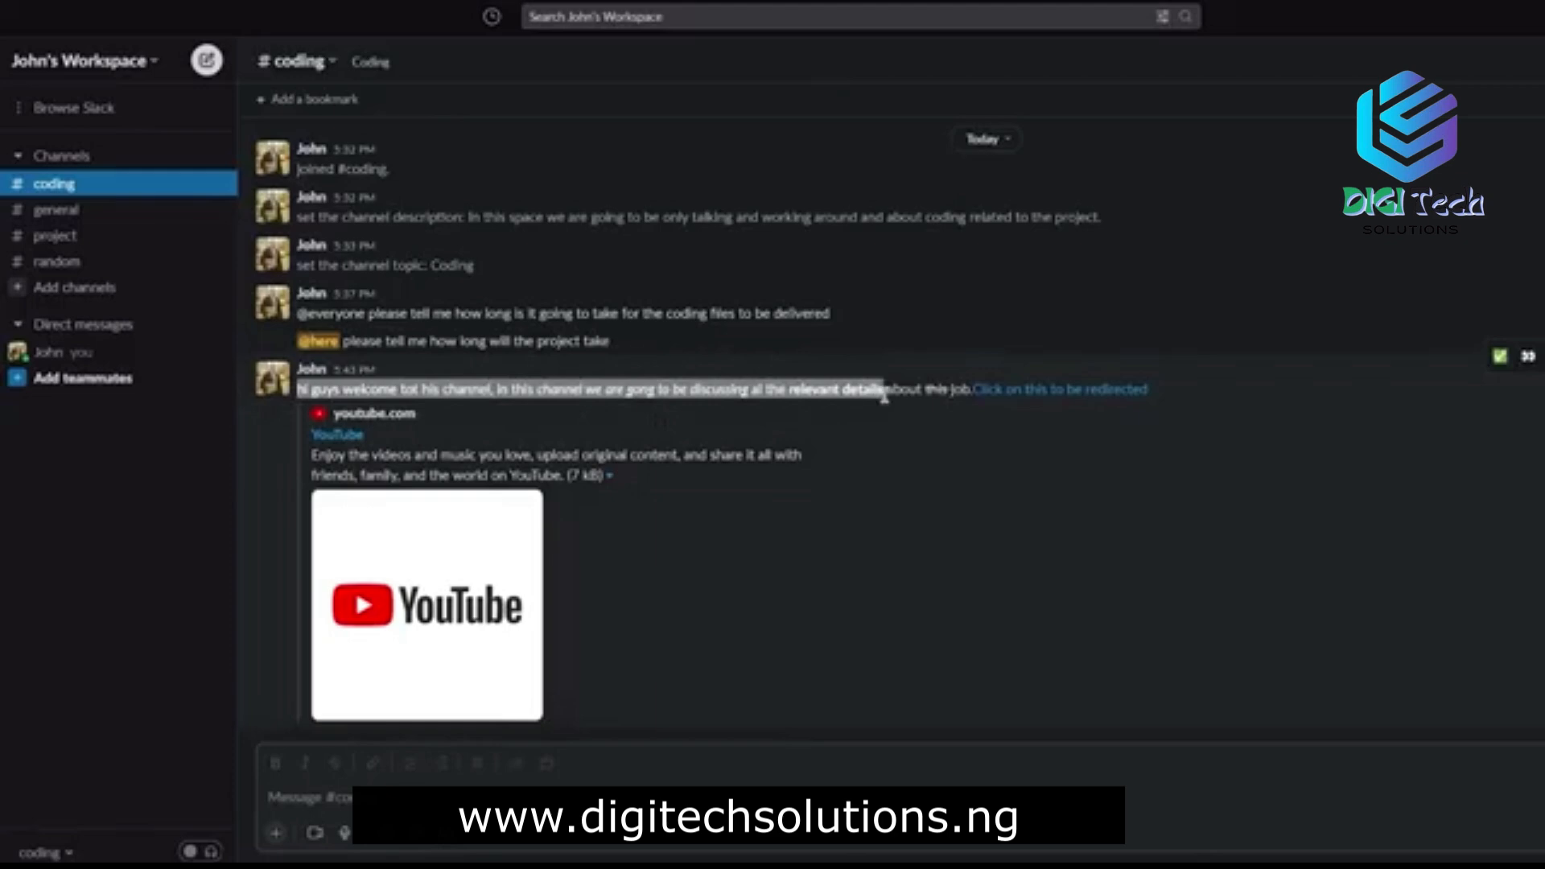
pyautogui.click(609, 797)
pyautogui.write('hi guys welcome tot his channel, In this channel we are gong to be discussing al the relevant details')
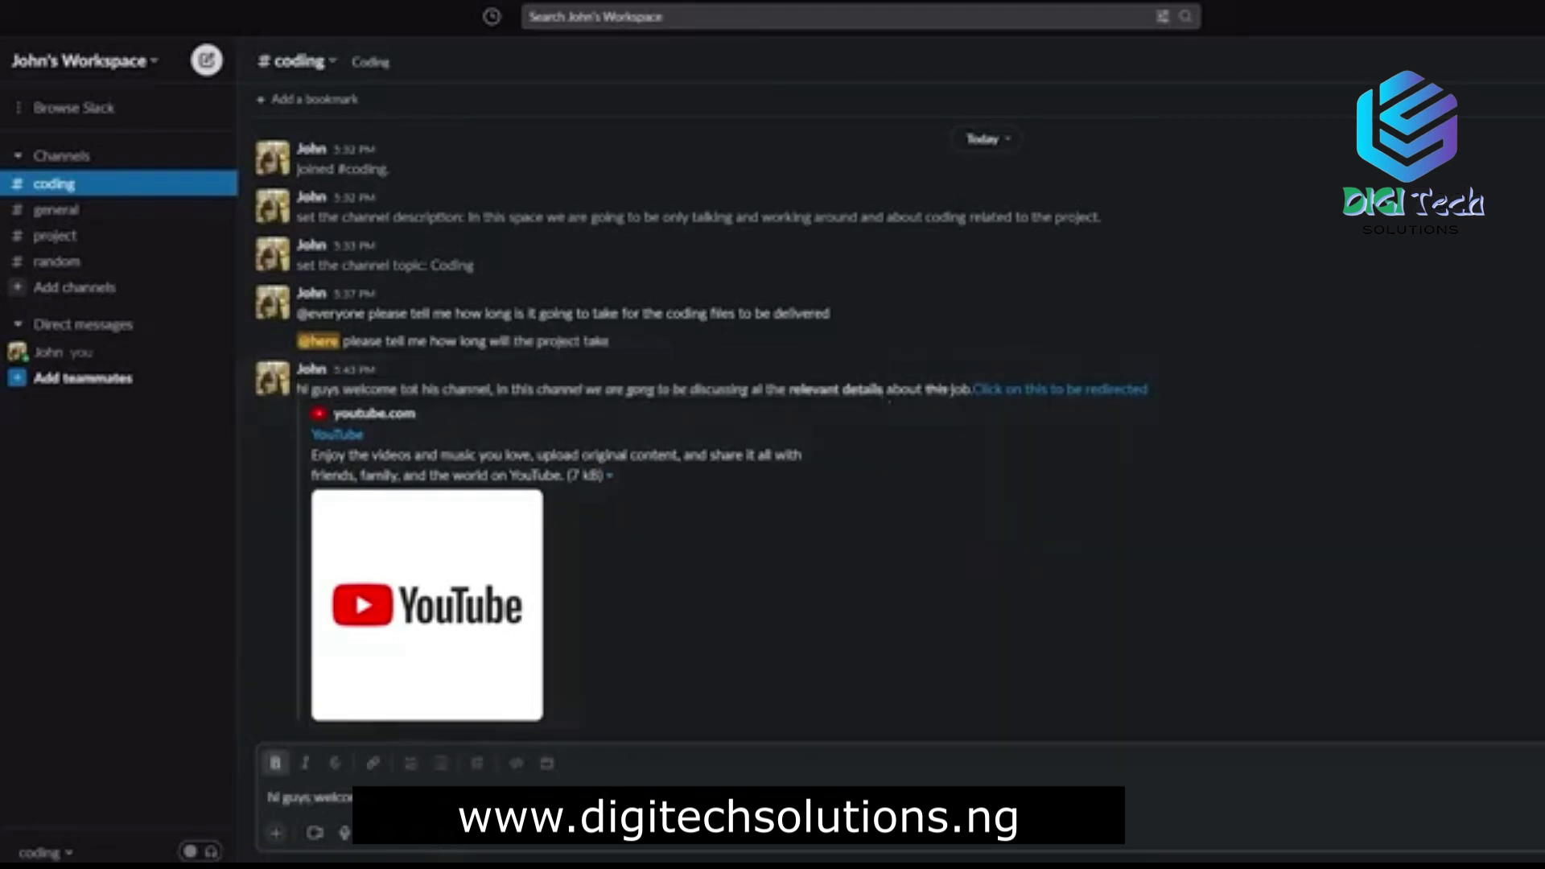
# Post the pasted sentence as a numbered list item, then paste it again as a new numbered list.
pyautogui.click(411, 769)
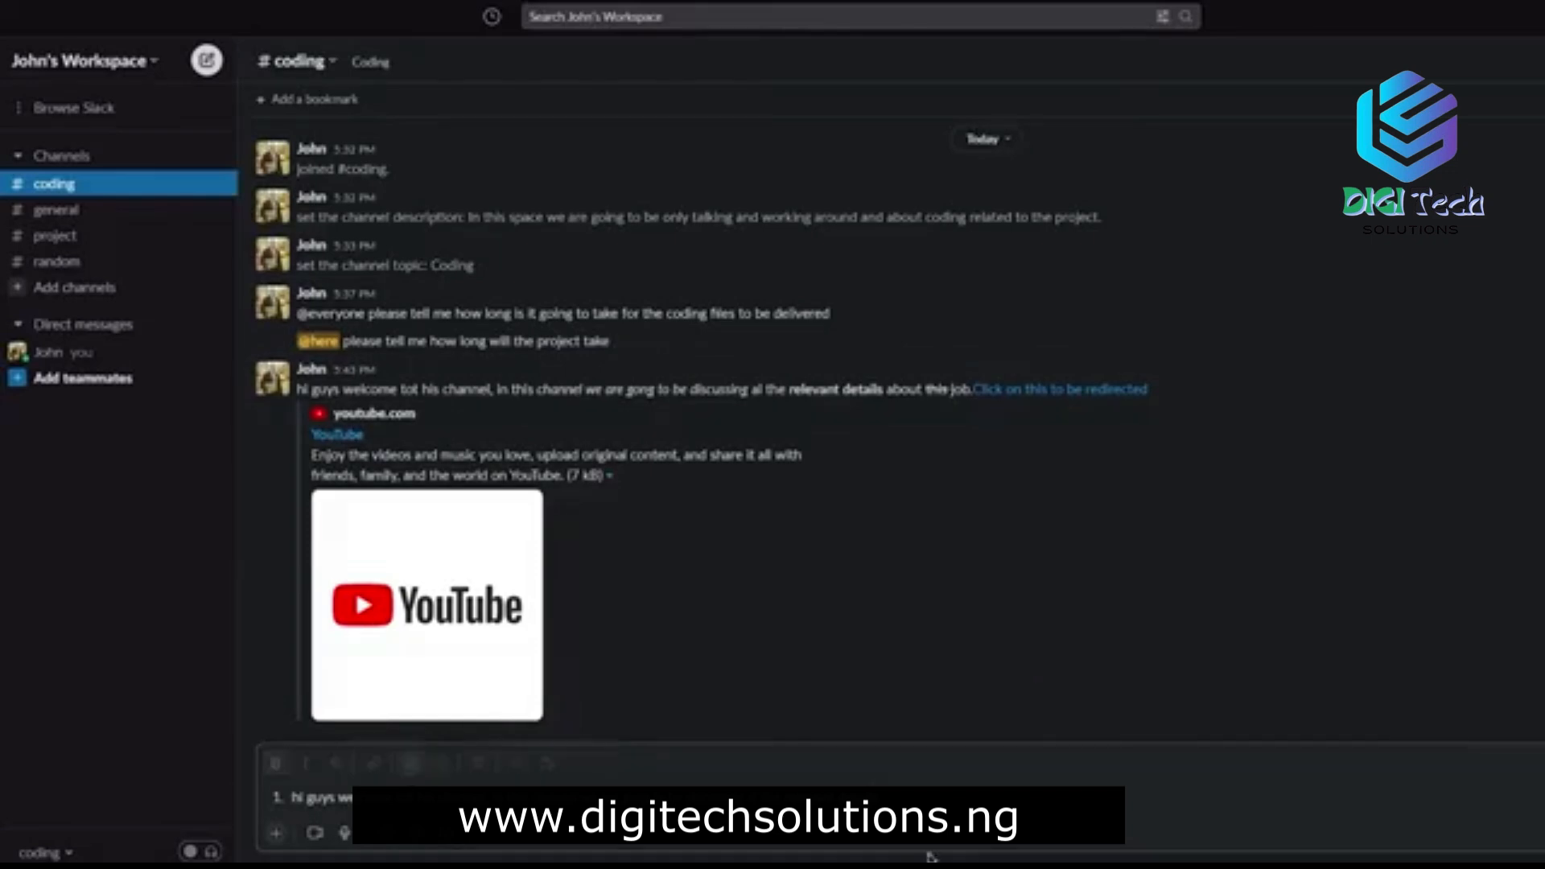
pyautogui.press('Return')
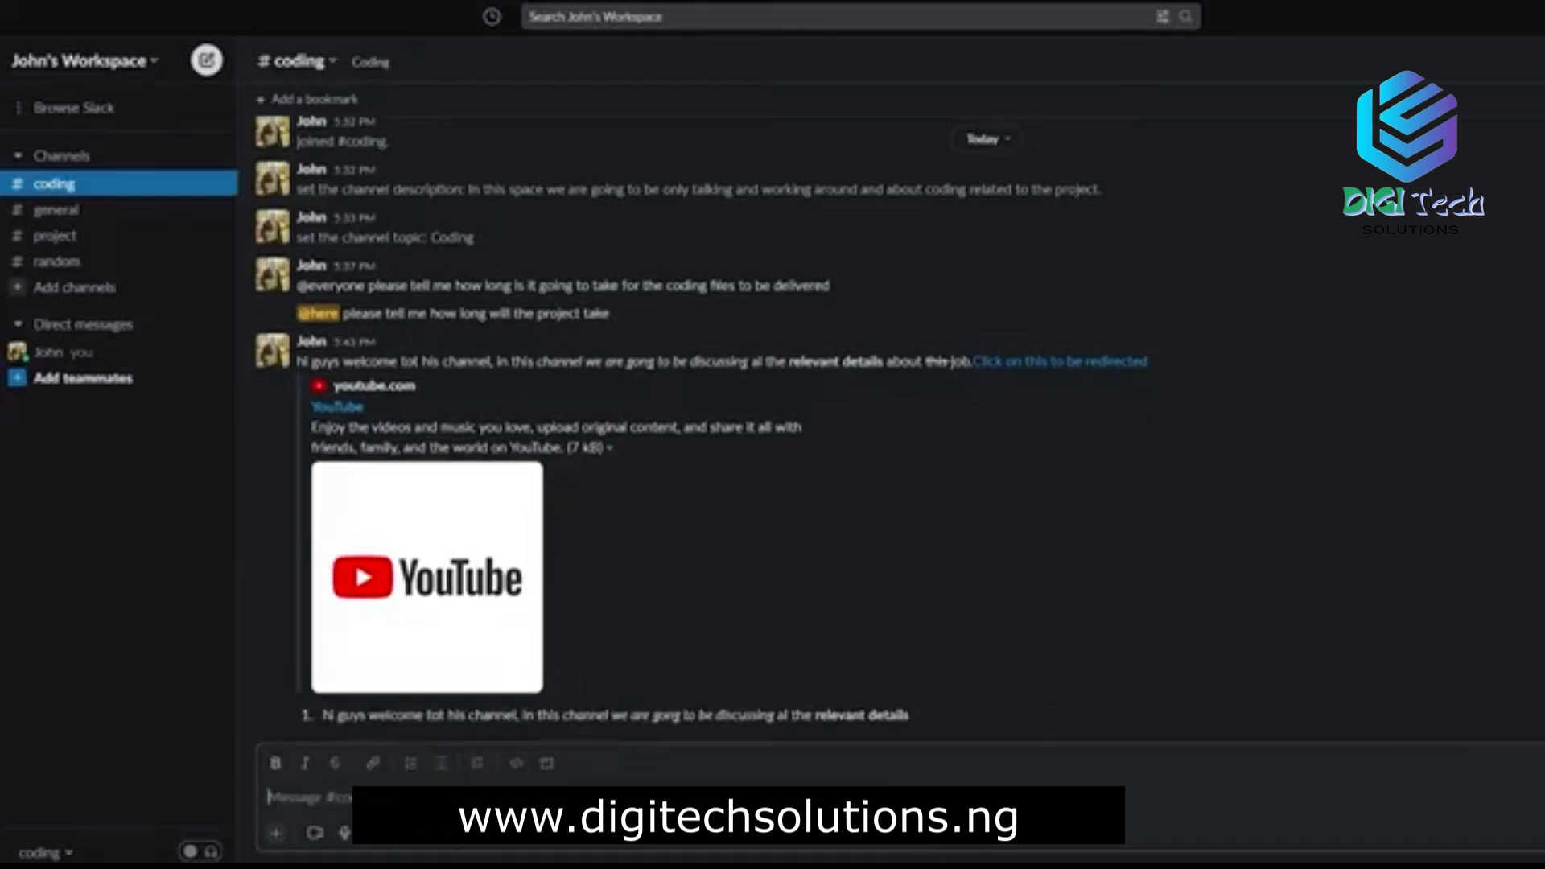
pyautogui.hotkey('ctrl', 'v')
pyautogui.click(410, 765)
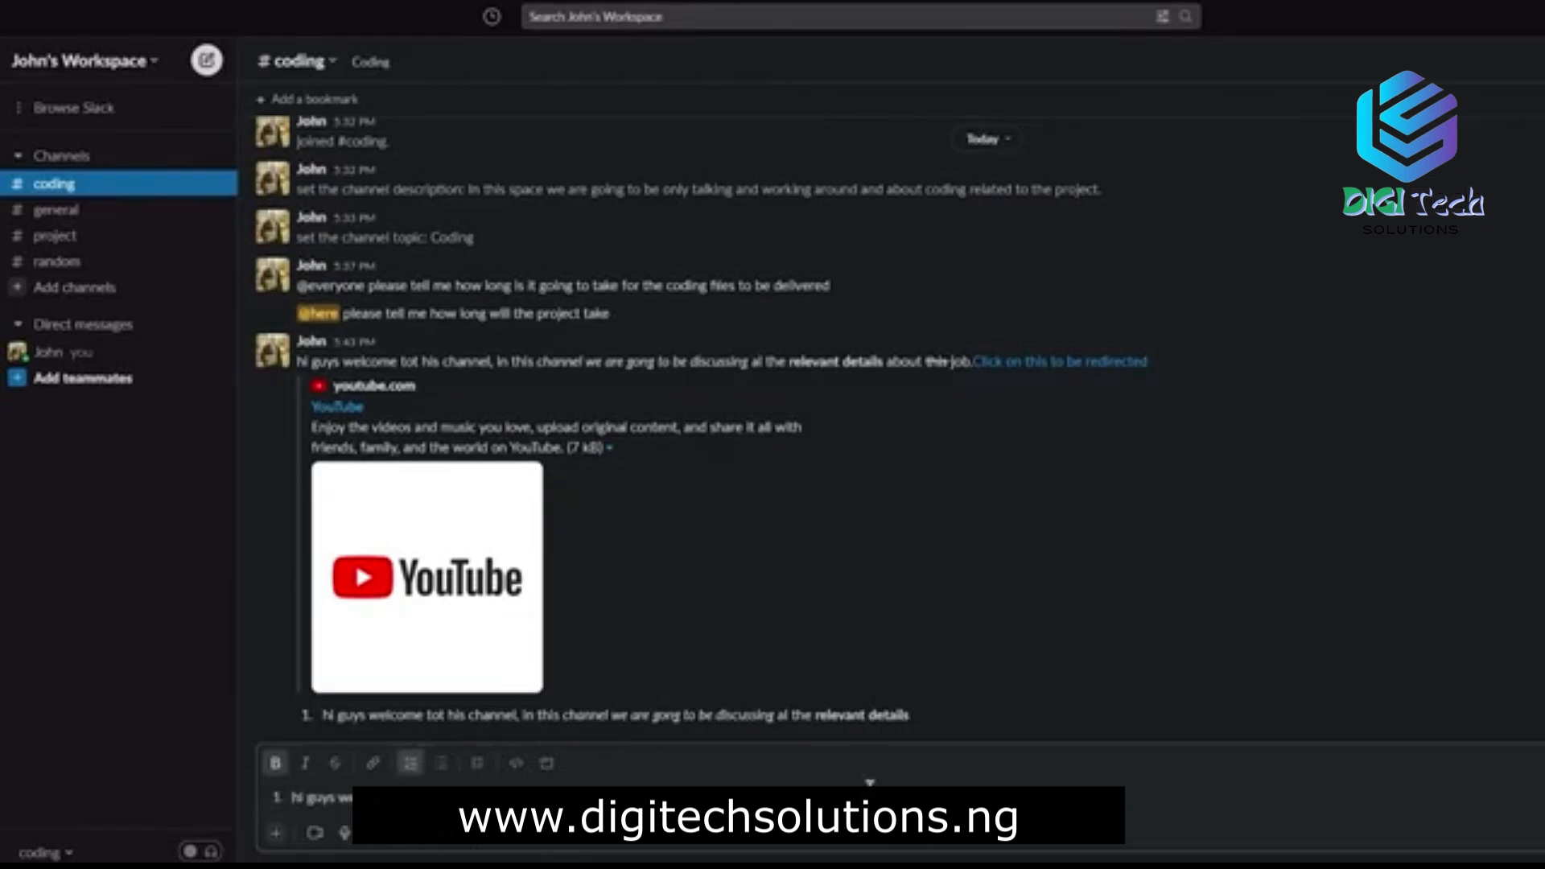
# Extend the numbered draft to fifteen items ('sds', 'D', then 'd' entries) and select all of it.
pyautogui.press('Return')
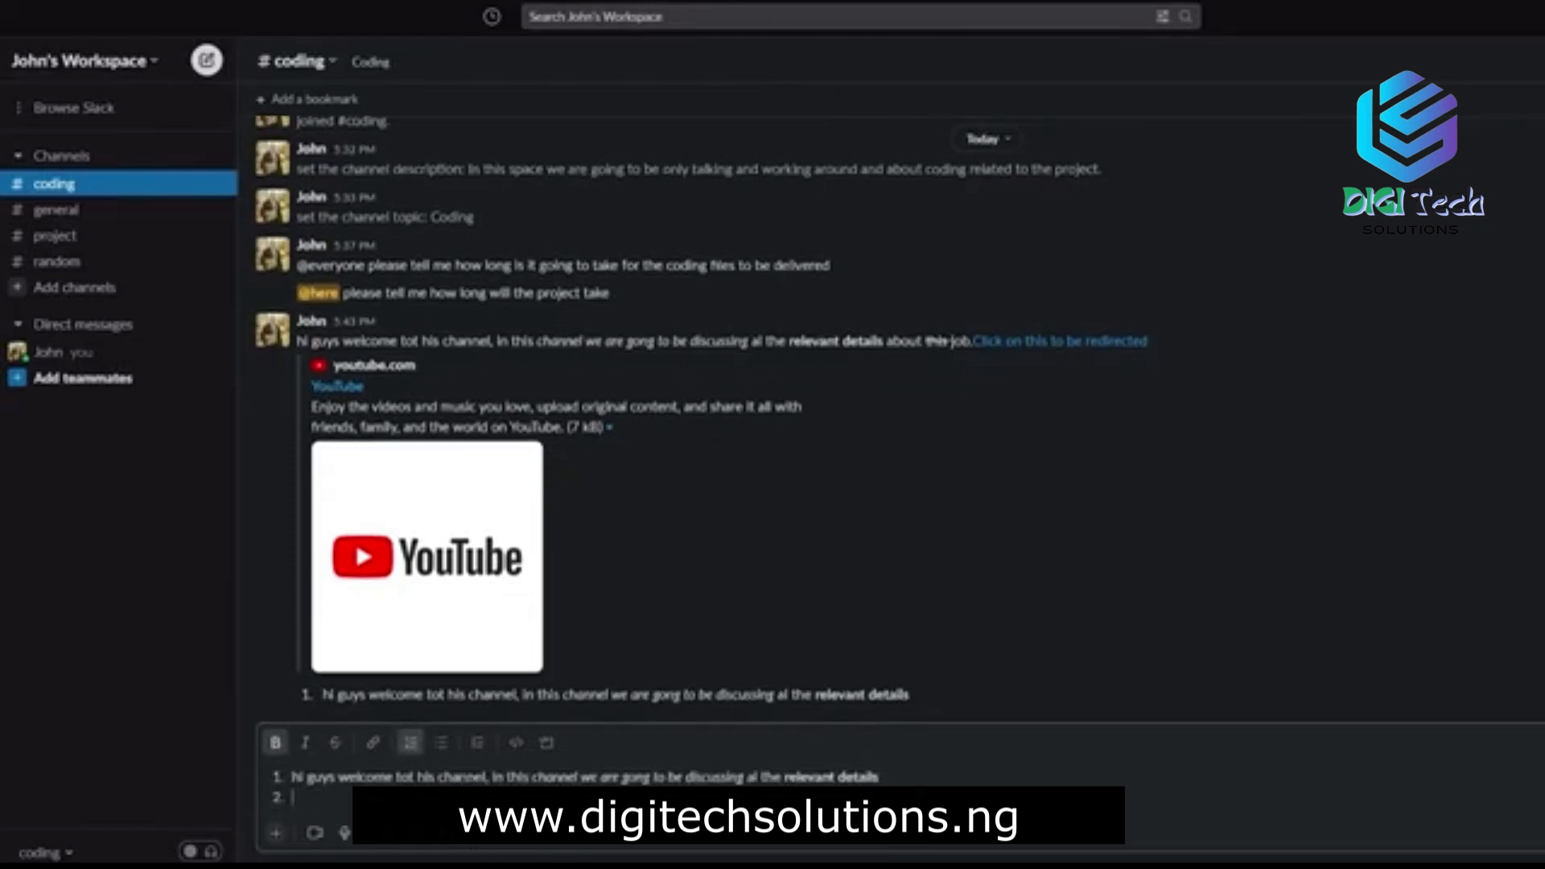
pyautogui.hotkey('shift', 'Return')
pyautogui.hotkey('shift', 'Return')
pyautogui.hotkey('shift', 'Return')
pyautogui.press('BackSpace')
pyautogui.press('BackSpace')
pyautogui.press('BackSpace')
pyautogui.press('Return')
pyautogui.write('sds')
pyautogui.press('Return')
pyautogui.press('Return')
pyautogui.press('BackSpace')
pyautogui.press('Return')
pyautogui.write('D')
pyautogui.press('Return')
pyautogui.write('d')
pyautogui.press('Return')
pyautogui.write('d')
pyautogui.press('Return')
pyautogui.write('d')
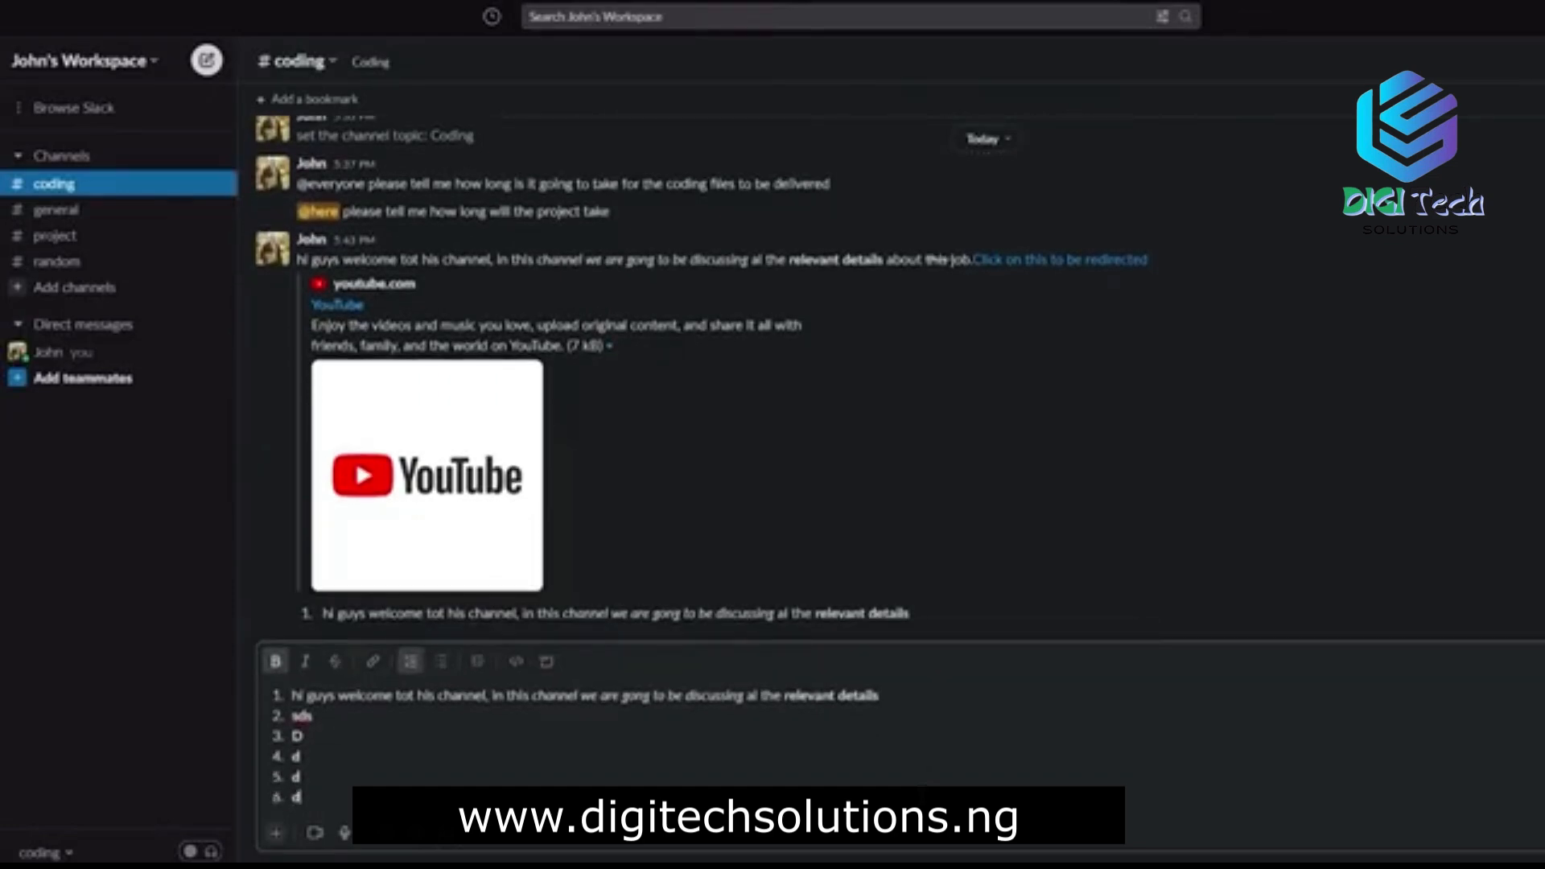
pyautogui.press('Return')
pyautogui.press('d')
pyautogui.press('Return')
pyautogui.press('d')
pyautogui.press('Return')
pyautogui.press('d')
pyautogui.press('Return')
pyautogui.press('d')
pyautogui.press('Return')
pyautogui.press('d')
pyautogui.press('Return')
pyautogui.press('d')
pyautogui.press('Return')
pyautogui.press('d')
pyautogui.press('Return')
pyautogui.press('d')
pyautogui.press('Return')
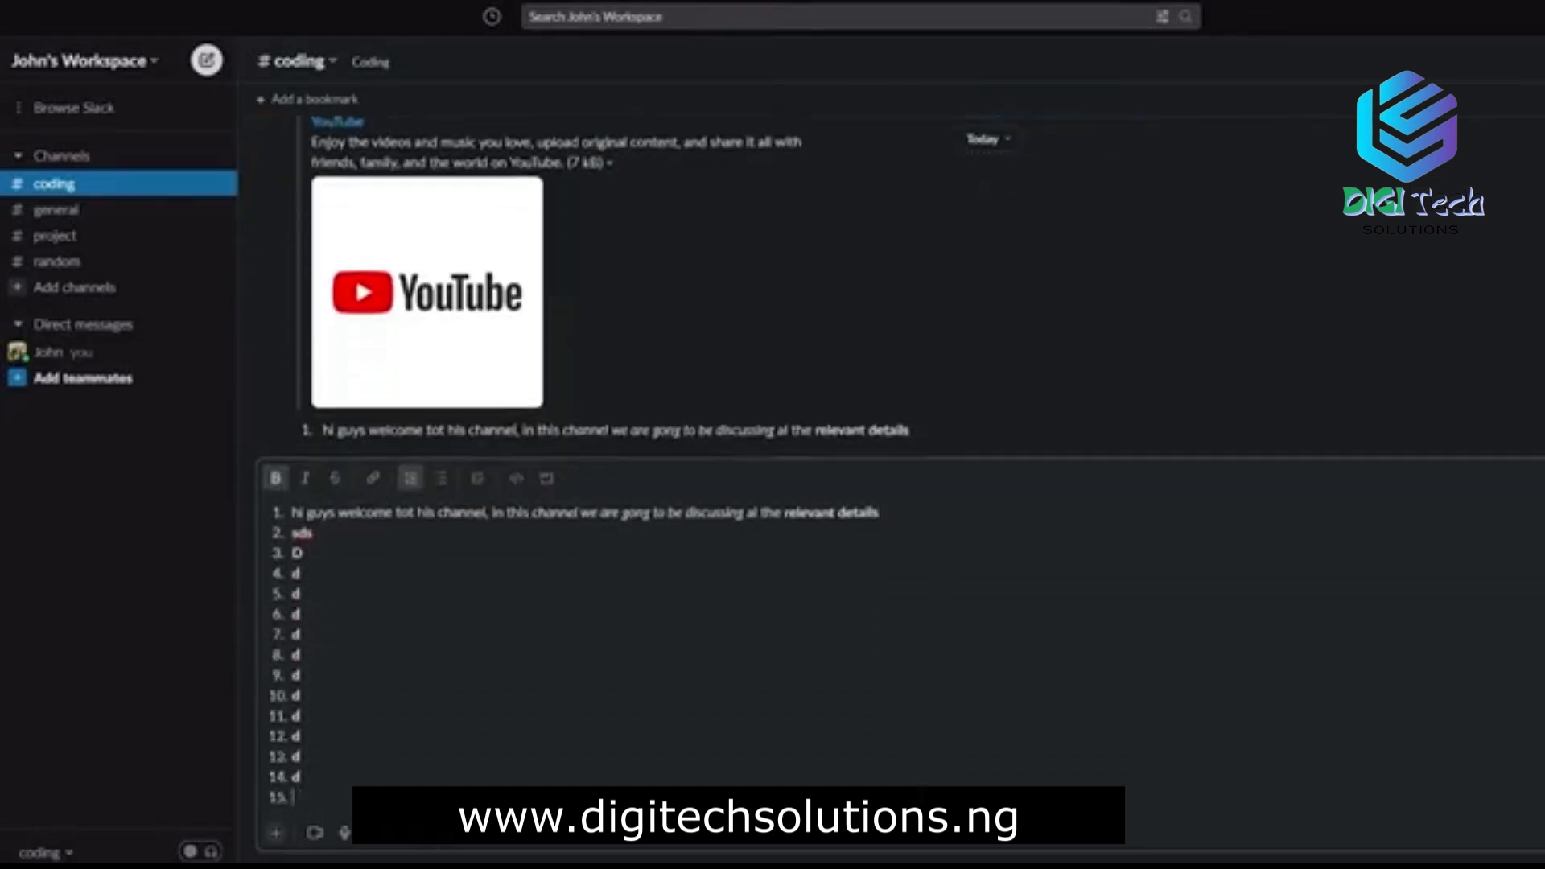
pyautogui.write('d')
pyautogui.press('Return')
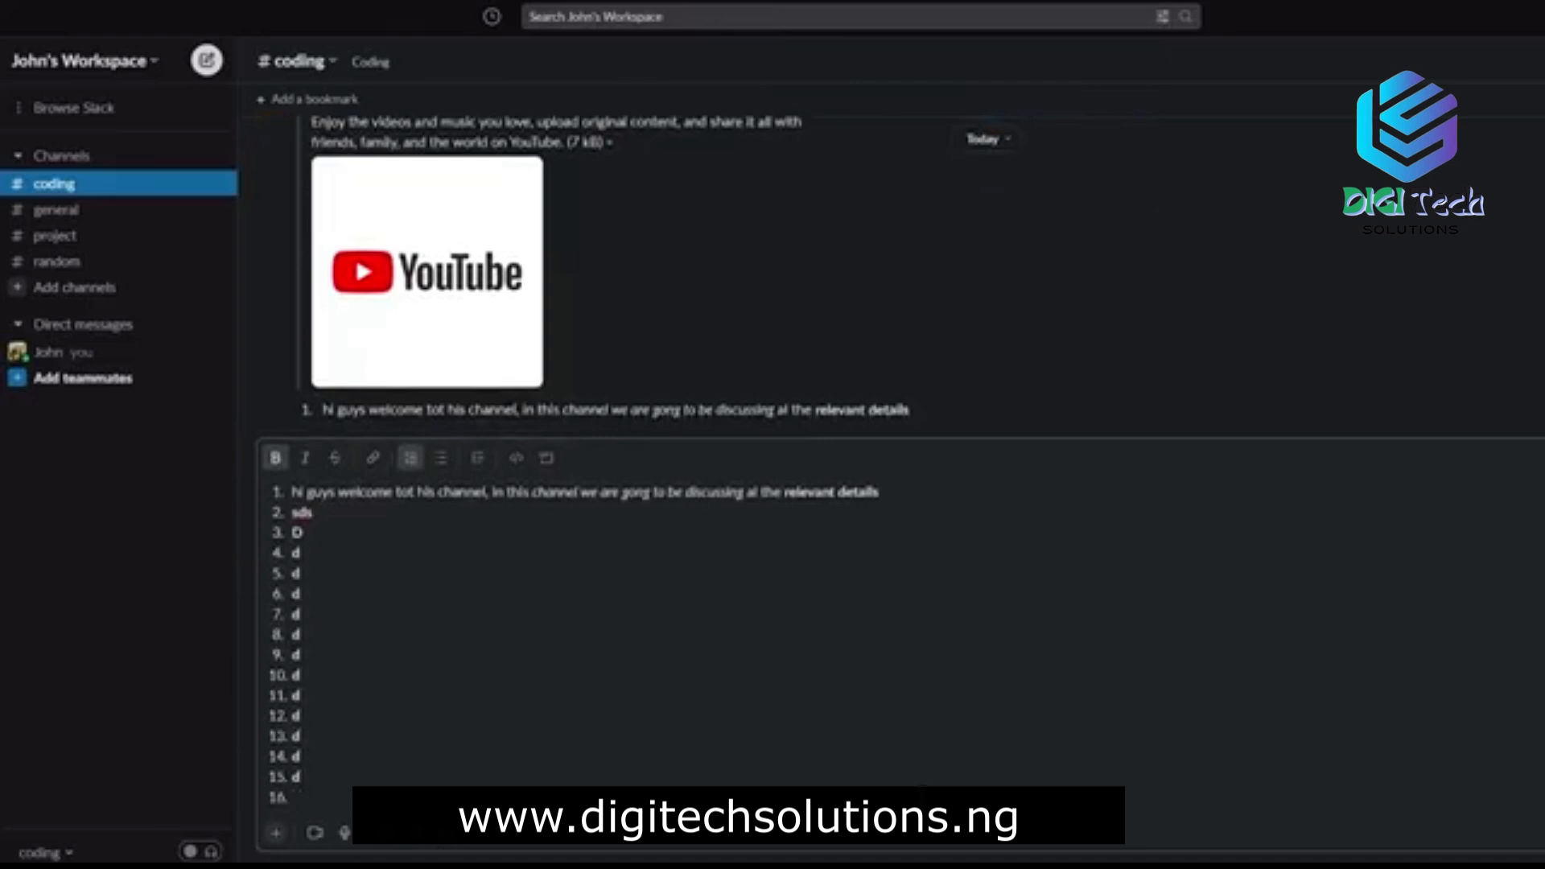
pyautogui.press('BackSpace')
pyautogui.hotkey('ctrl', 'a')
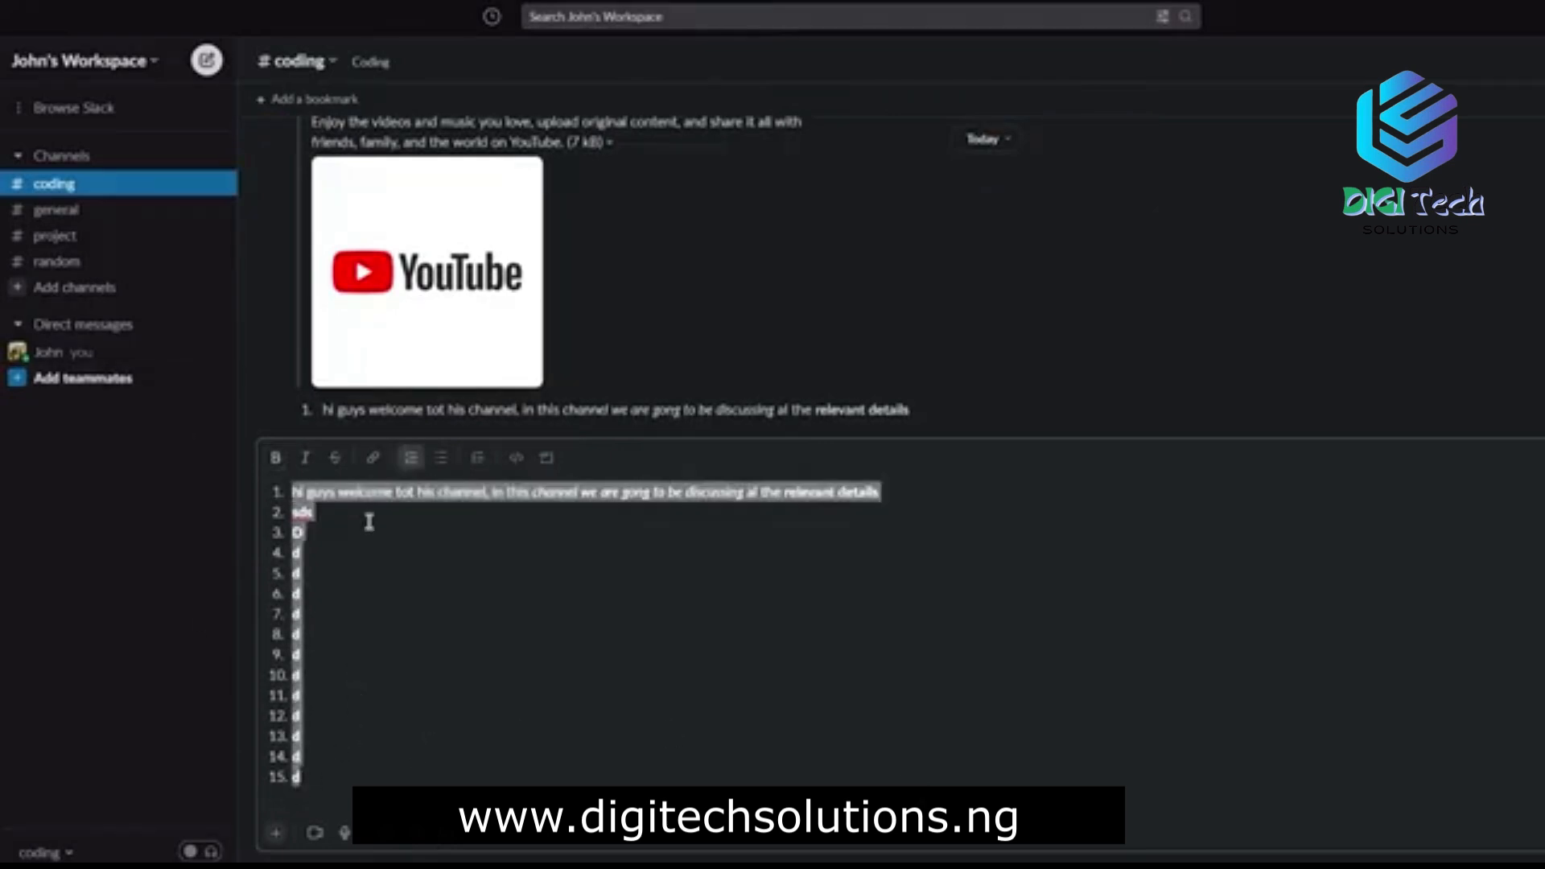
# Convert the selected list to bullets, format it as a blockquote, and post it.
pyautogui.click(412, 459)
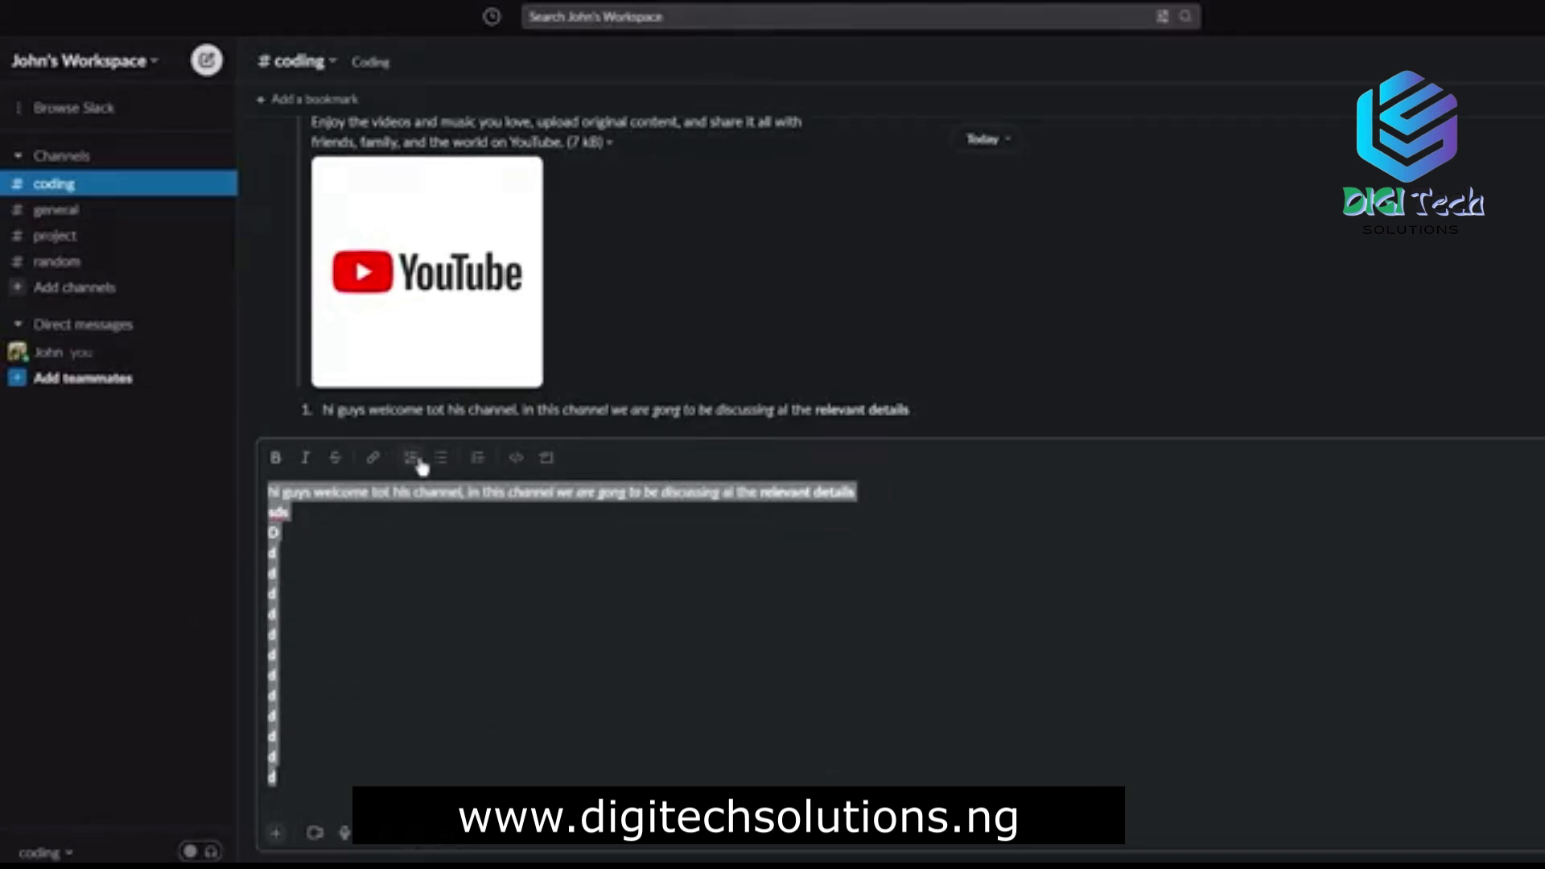
pyautogui.click(440, 460)
pyautogui.click(410, 459)
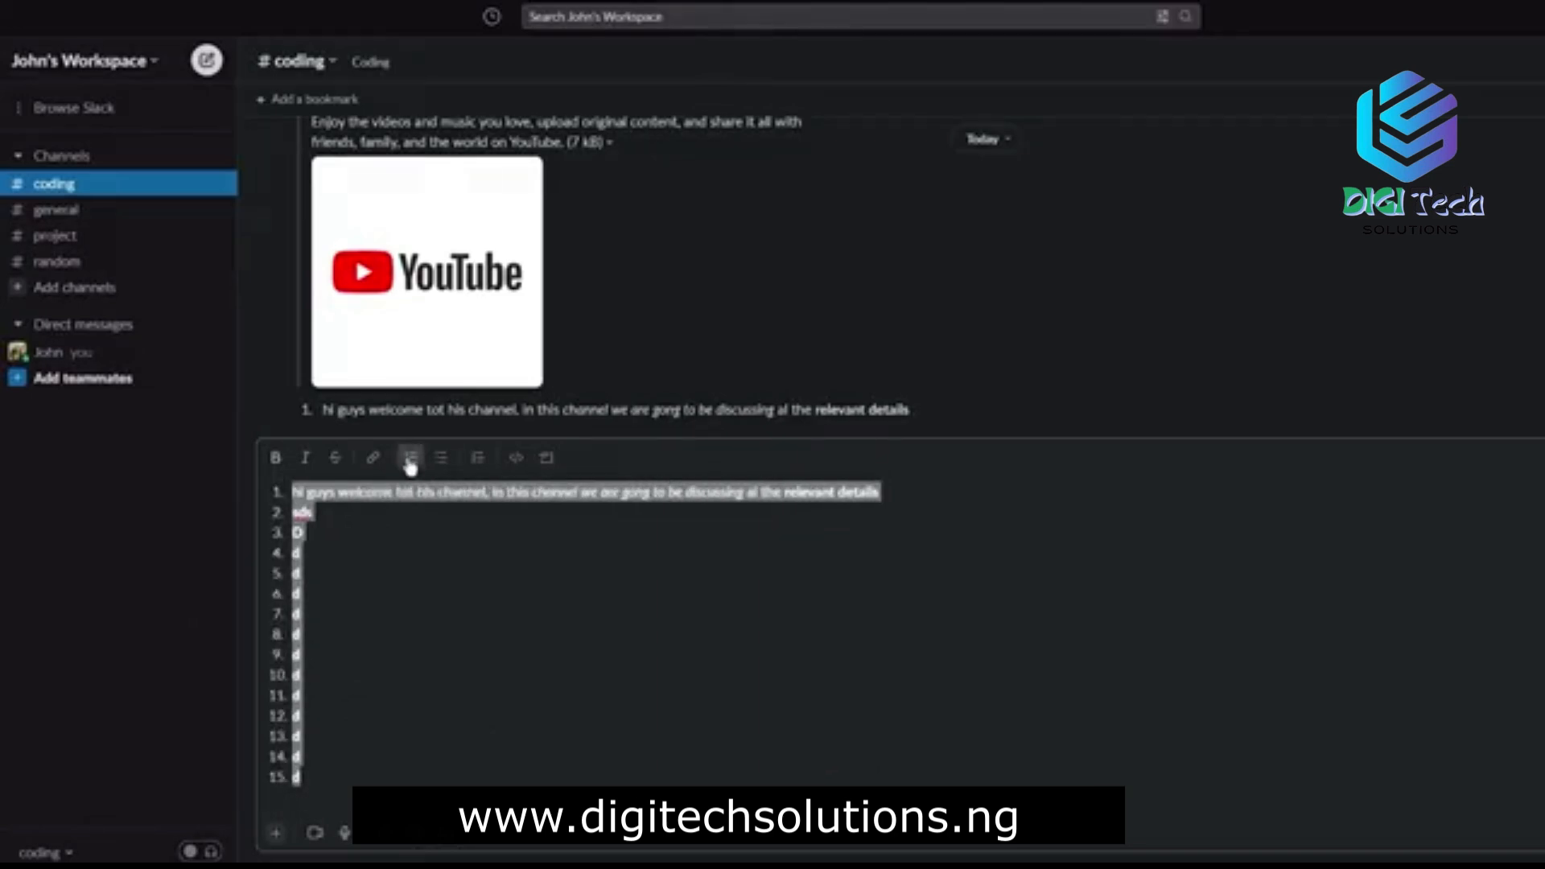
pyautogui.click(438, 459)
pyautogui.click(475, 458)
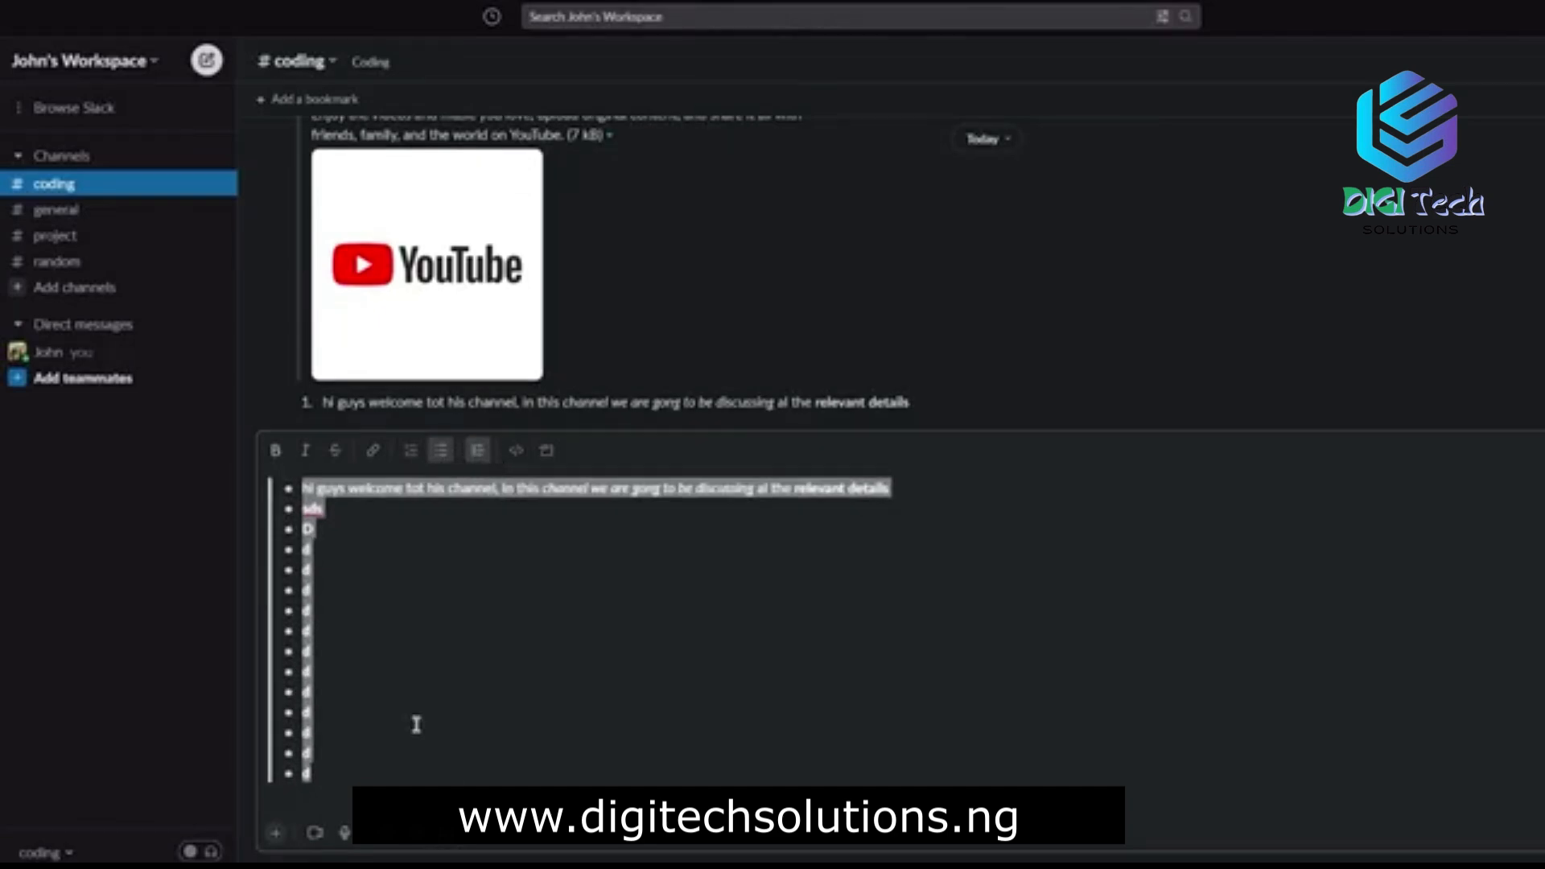
pyautogui.click(346, 739)
pyautogui.press('Return')
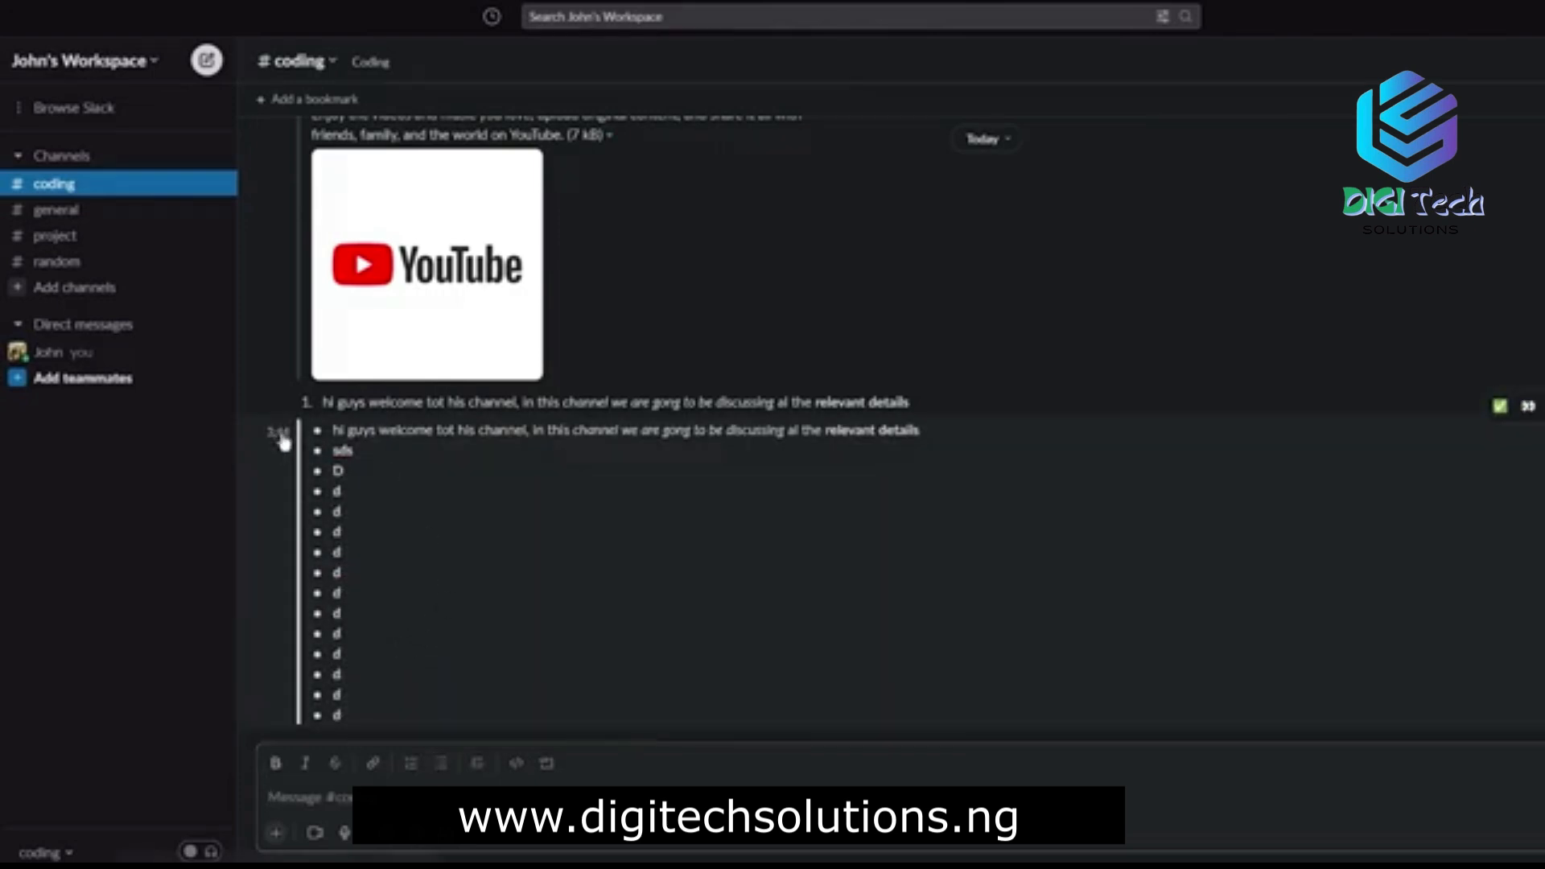
# Paste the copied text into a fresh draft in the message box.
pyautogui.moveTo(323, 444); pyautogui.dragTo(352, 693)
pyautogui.click(497, 588)
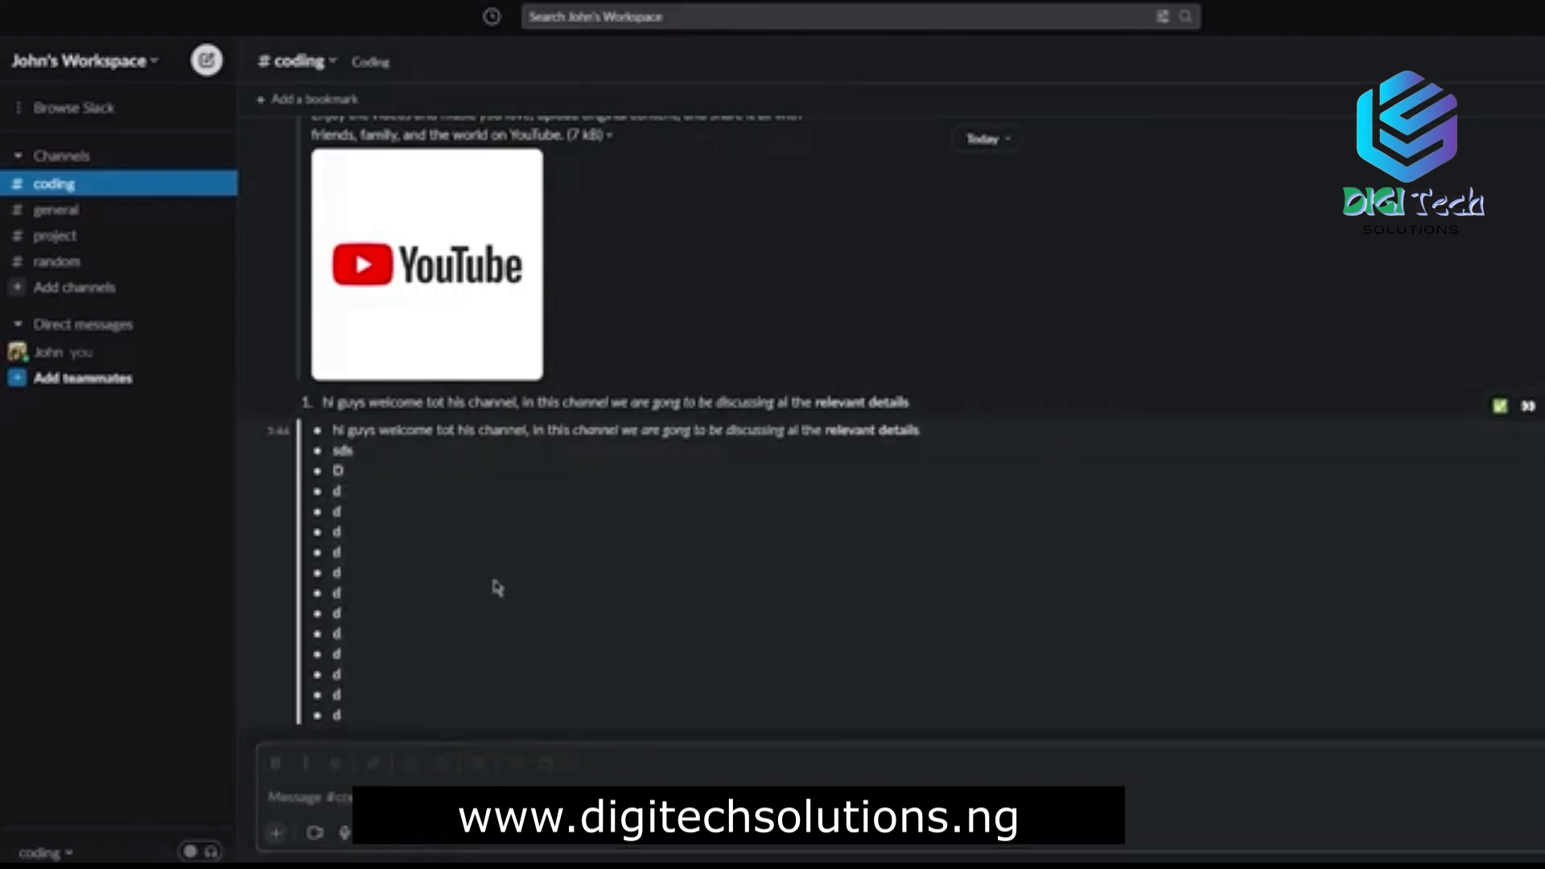
pyautogui.click(496, 798)
pyautogui.hotkey('ctrl', 'v')
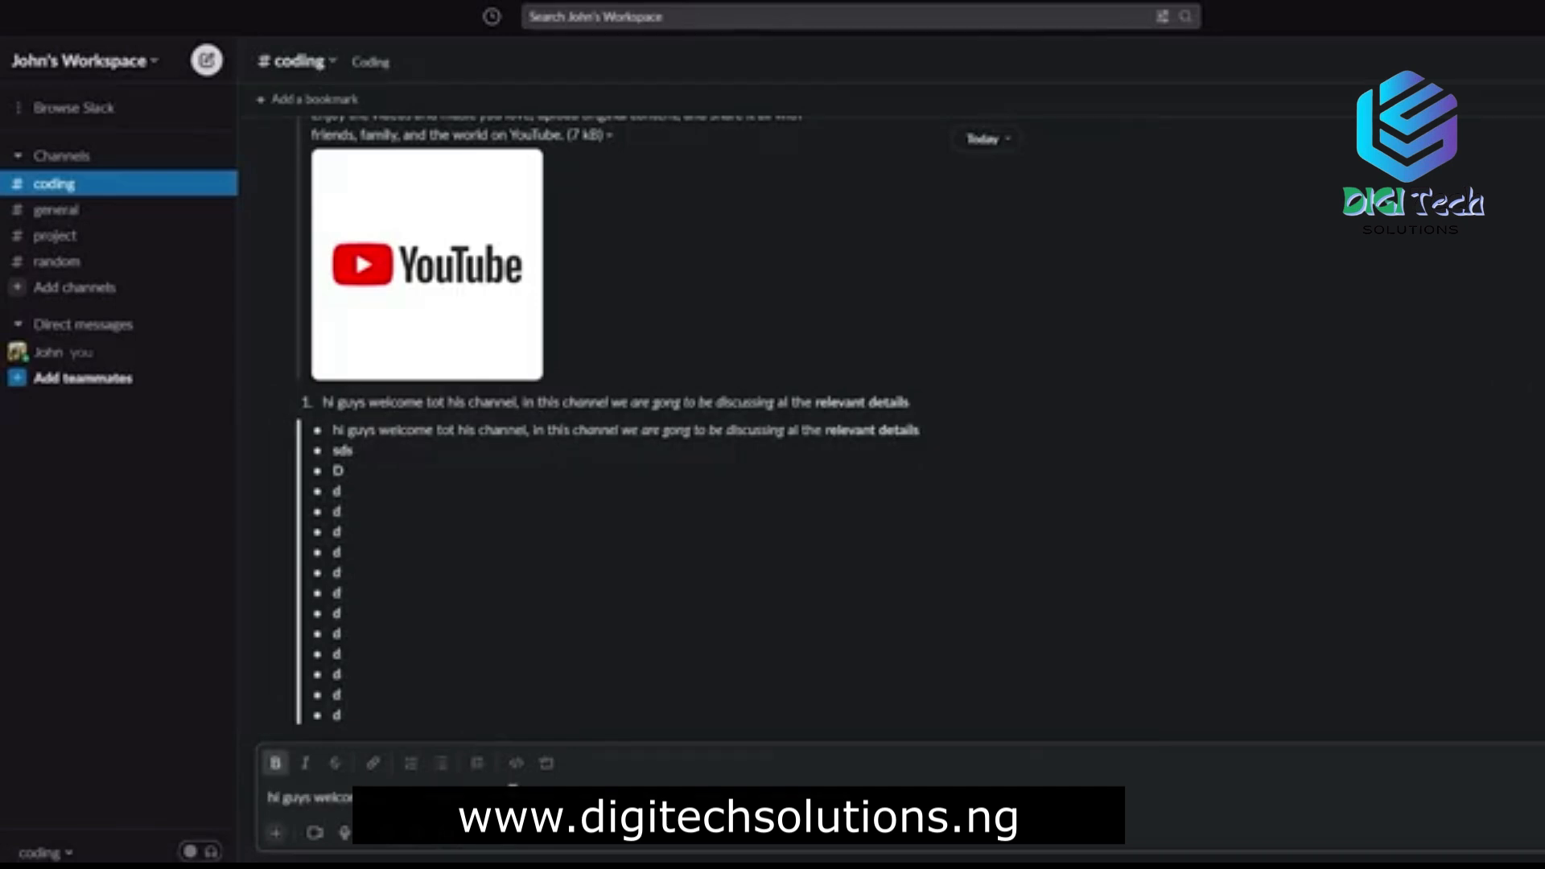
# Clear the quote and bold formatting from the pasted draft and switch on inline code.
pyautogui.click(482, 767)
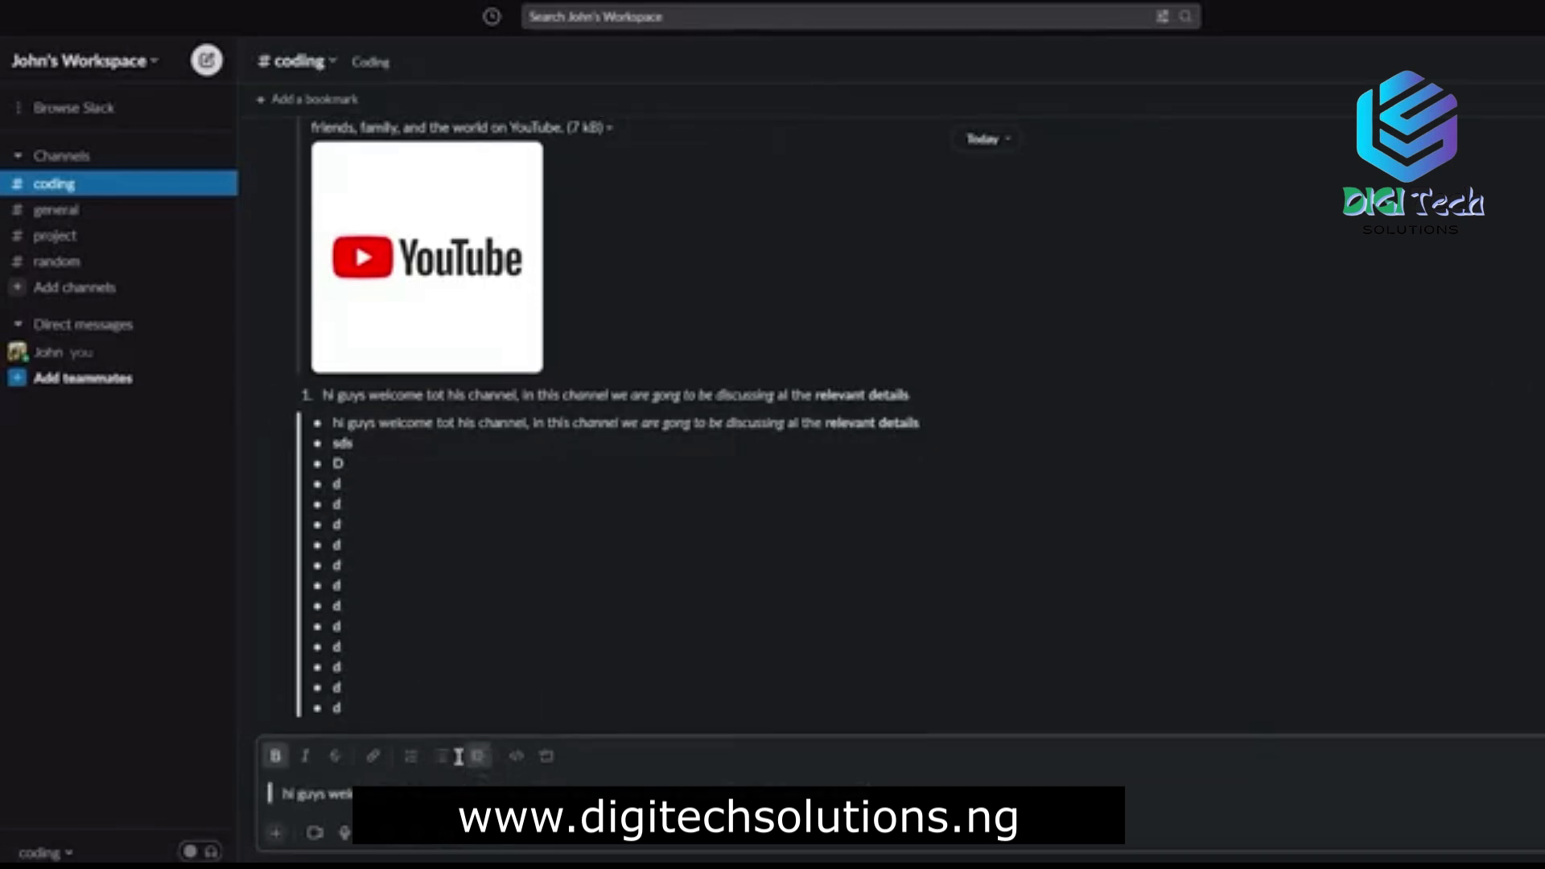
pyautogui.click(474, 764)
pyautogui.click(276, 763)
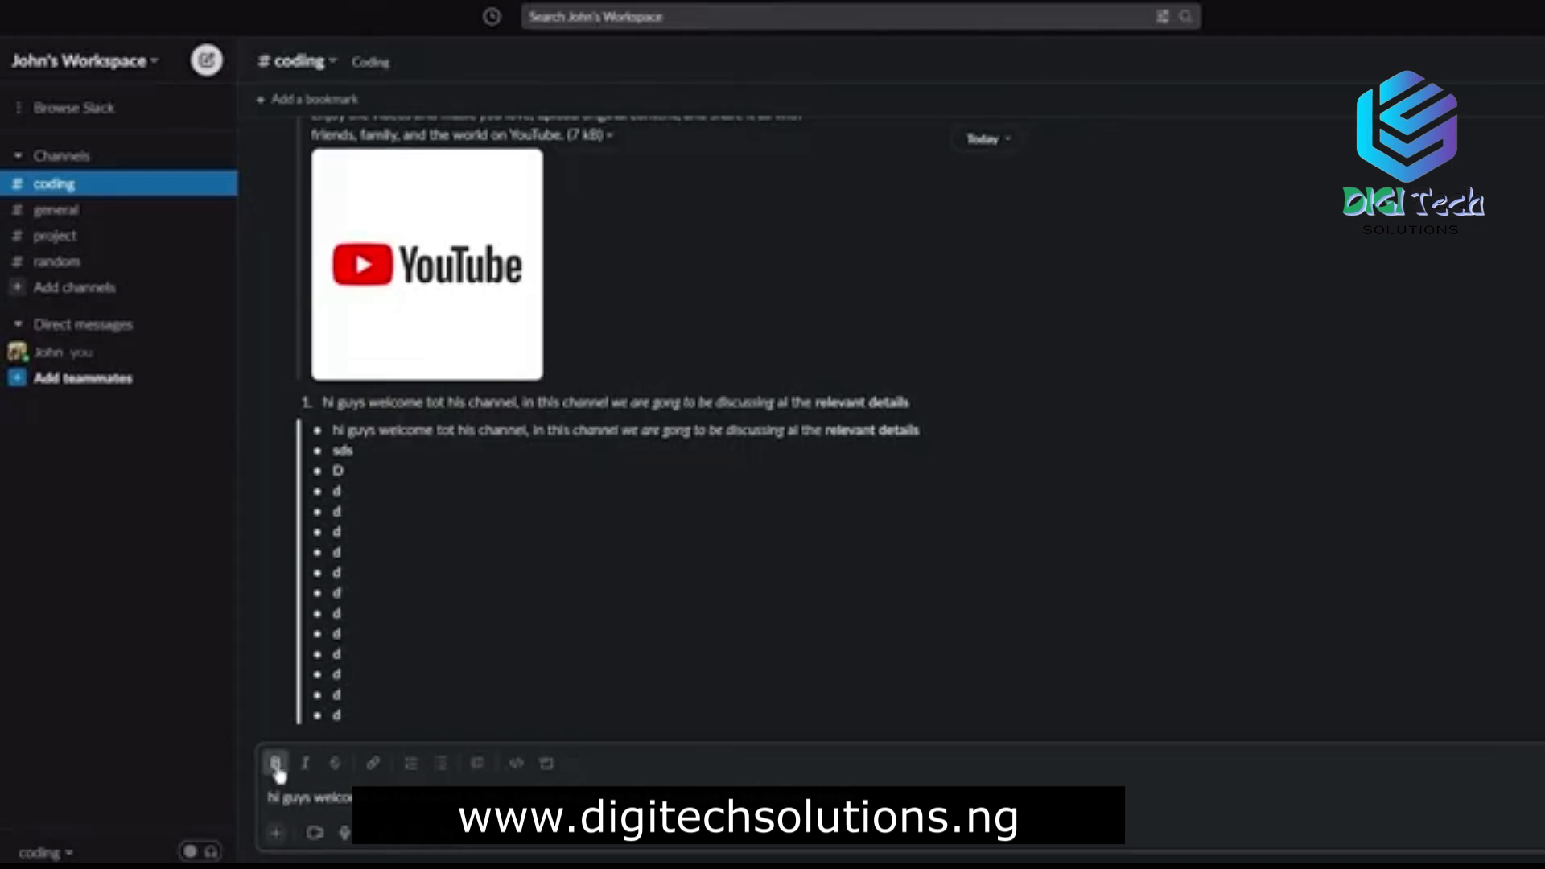
pyautogui.click(517, 768)
pyautogui.press('BackSpace')
pyautogui.press('BackSpace')
pyautogui.press('BackSpace')
pyautogui.press('BackSpace')
pyautogui.press('BackSpace')
pyautogui.press('BackSpace')
pyautogui.press('BackSpace')
pyautogui.press('BackSpace')
pyautogui.press('BackSpace')
pyautogui.press('BackSpace')
pyautogui.press('BackSpace')
pyautogui.press('BackSpace')
pyautogui.press('BackSpace')
pyautogui.press('BackSpace')
pyautogui.press('BackSpace')
pyautogui.press('BackSpace')
pyautogui.press('BackSpace')
pyautogui.press('BackSpace')
pyautogui.press('BackSpace')
pyautogui.press('BackSpace')
pyautogui.press('BackSpace')
pyautogui.press('BackSpace')
pyautogui.press('BackSpace')
pyautogui.press('BackSpace')
pyautogui.press('BackSpace')
pyautogui.press('BackSpace')
pyautogui.press('BackSpace')
pyautogui.press('BackSpace')
pyautogui.press('BackSpace')
pyautogui.press('BackSpace')
pyautogui.press('BackSpace')
pyautogui.press('BackSpace')
pyautogui.press('BackSpace')
pyautogui.press('BackSpace')
pyautogui.press('BackSpace')
pyautogui.press('BackSpace')
pyautogui.press('BackSpace')
pyautogui.press('BackSpace')
pyautogui.press('BackSpace')
pyautogui.press('BackSpace')
pyautogui.press('BackSpace')
pyautogui.press('BackSpace')
pyautogui.press('BackSpace')
pyautogui.press('BackSpace')
pyautogui.press('BackSpace')
pyautogui.press('BackSpace')
pyautogui.press('BackSpace')
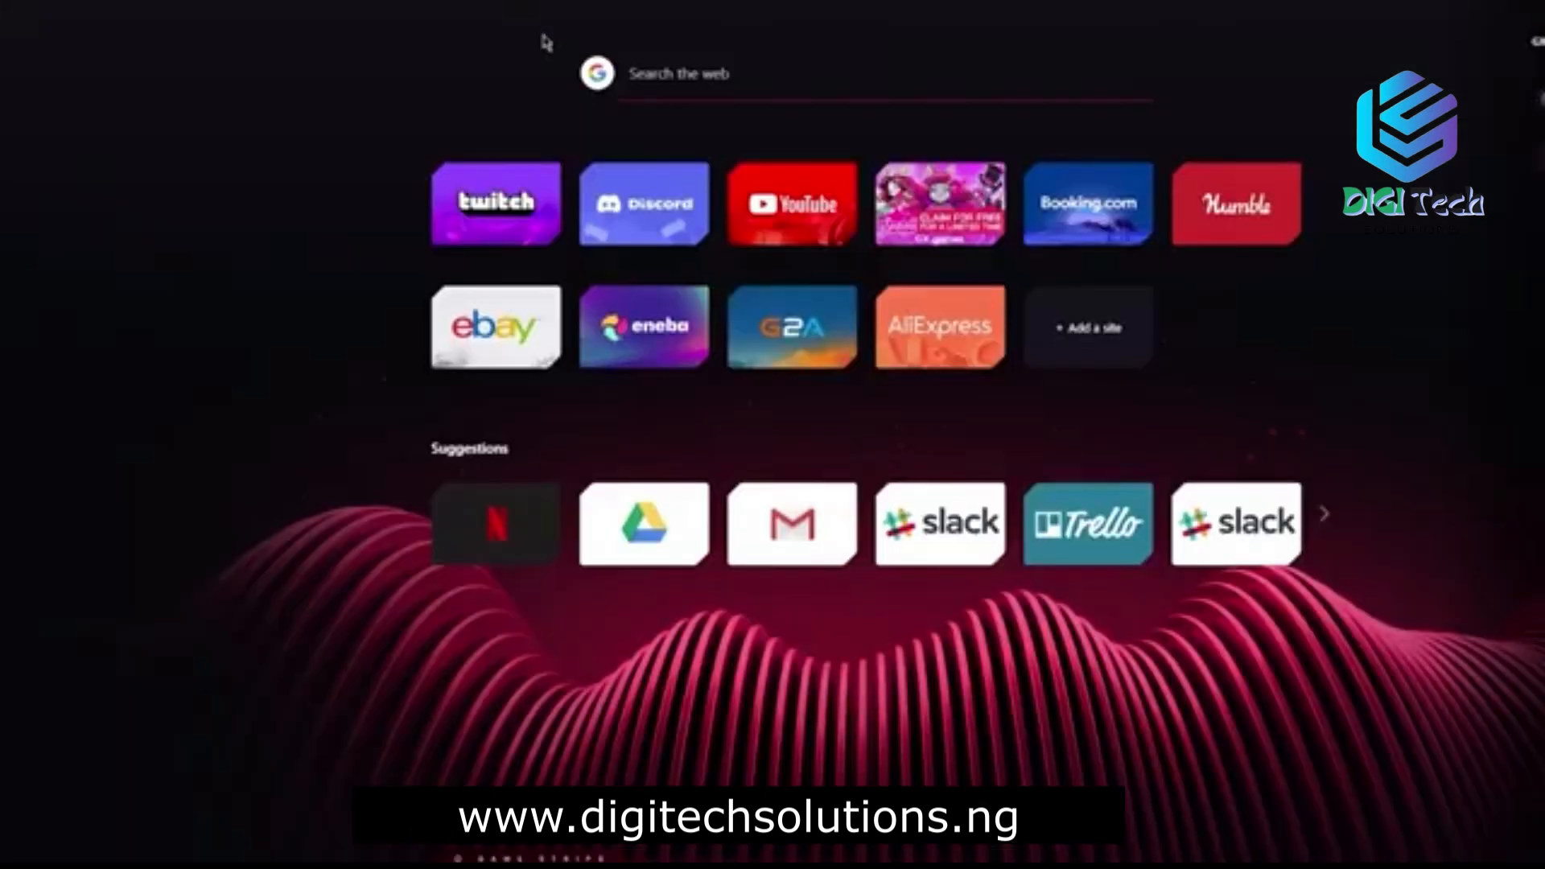
# Search the web for 'HTML CODE SAMPLE' and open the W3Schools result.
pyautogui.click(630, 69)
pyautogui.write('HTML CODE')
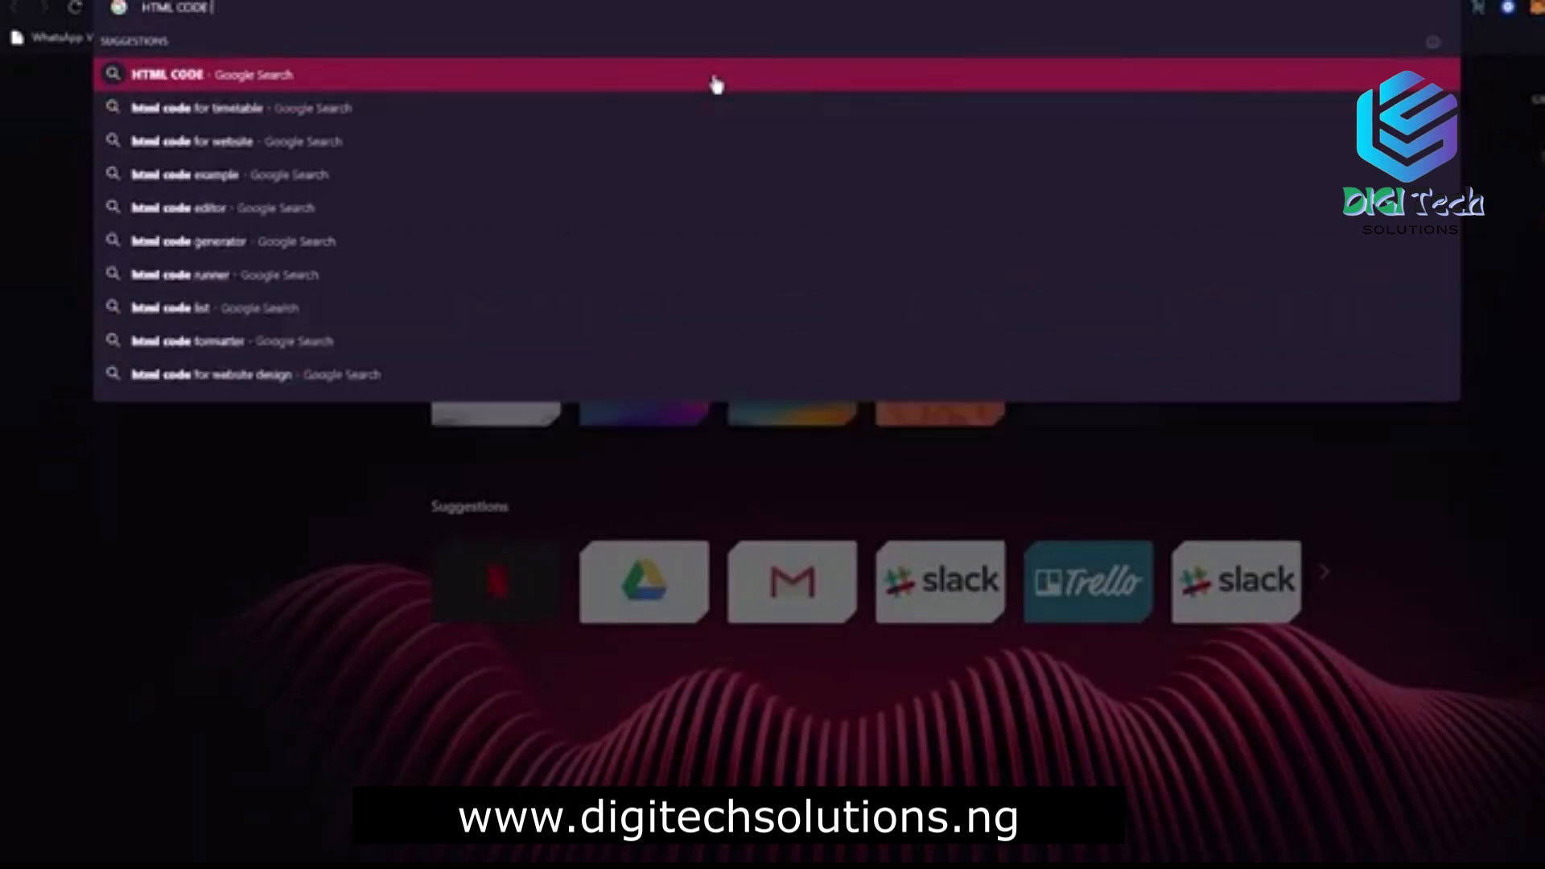
pyautogui.write('AMPLE')
pyautogui.press('Return')
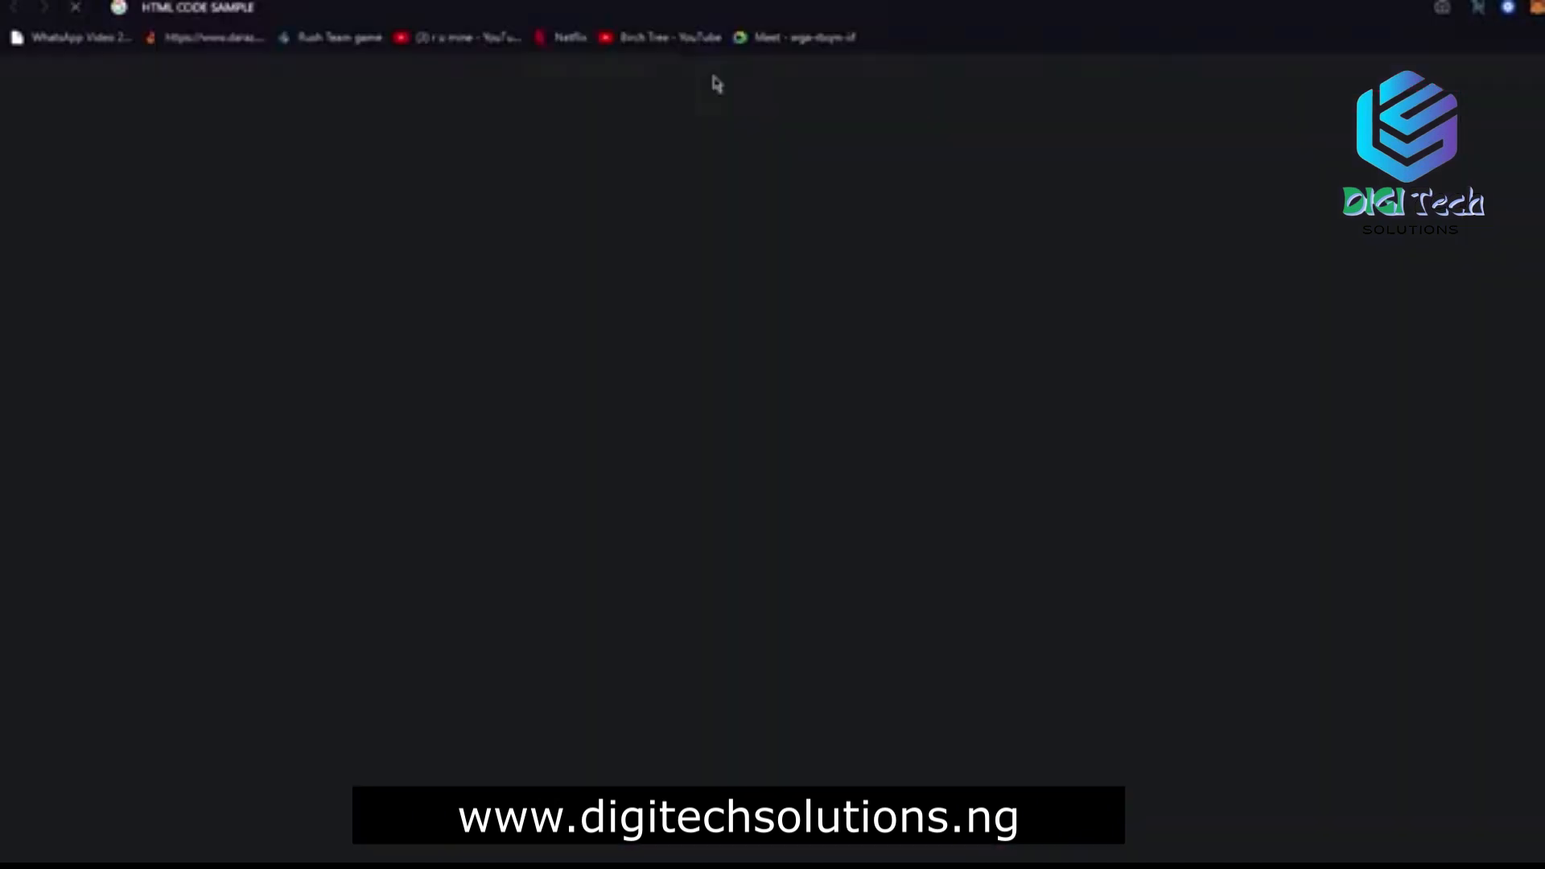
pyautogui.click(395, 206)
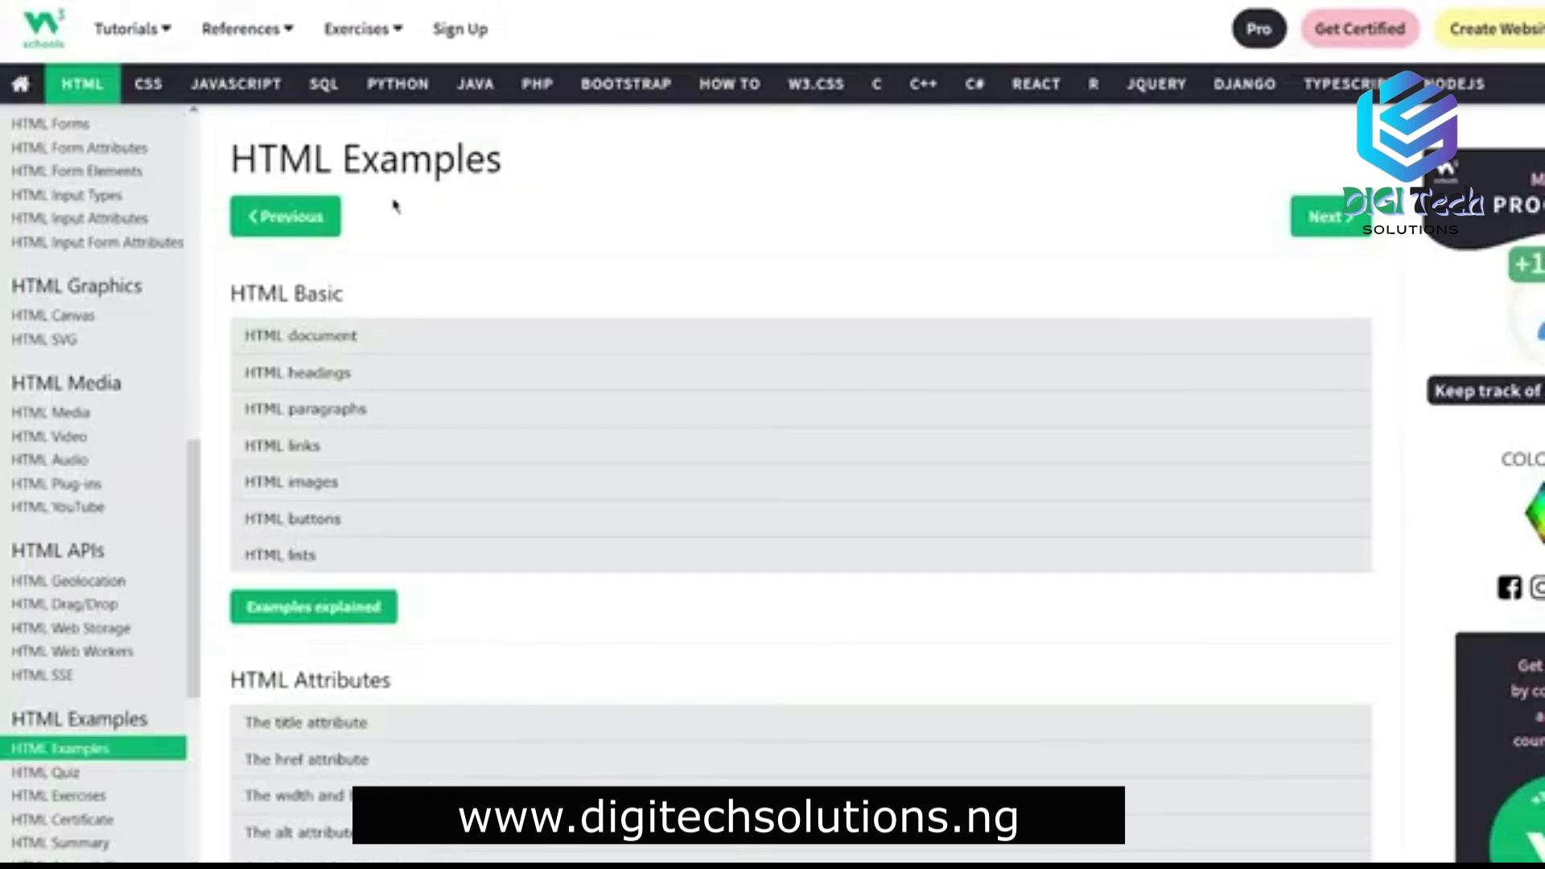
# Open W3Schools' HTML document example and select all its code in the Tryit editor.
pyautogui.scroll(-20, 395, 206)
pyautogui.scroll(20, 395, 206)
pyautogui.scroll(-1, 395, 206)
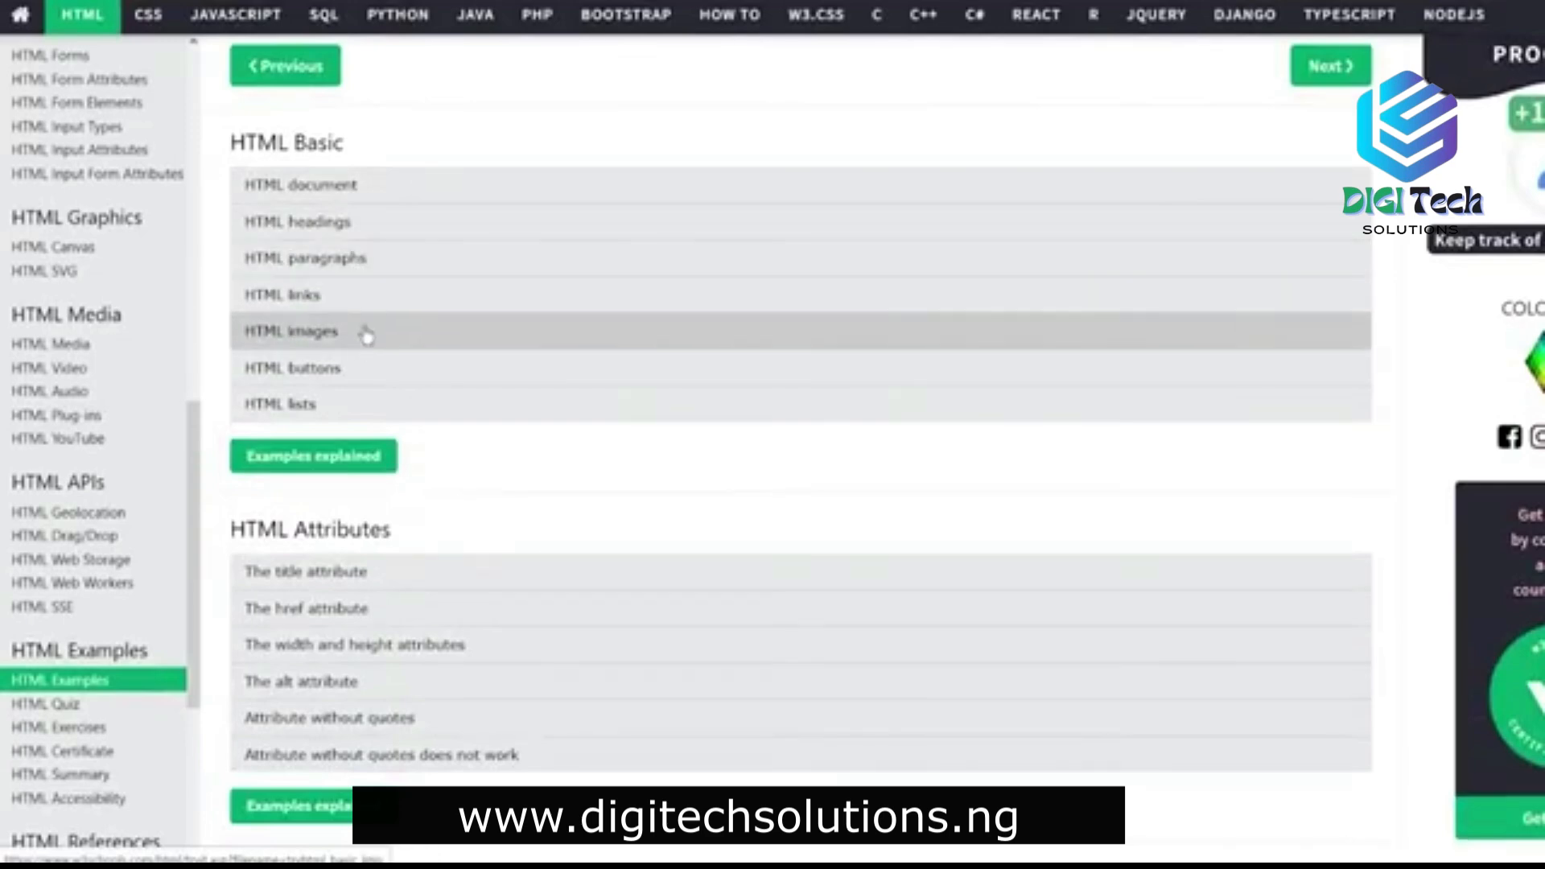
pyautogui.click(391, 187)
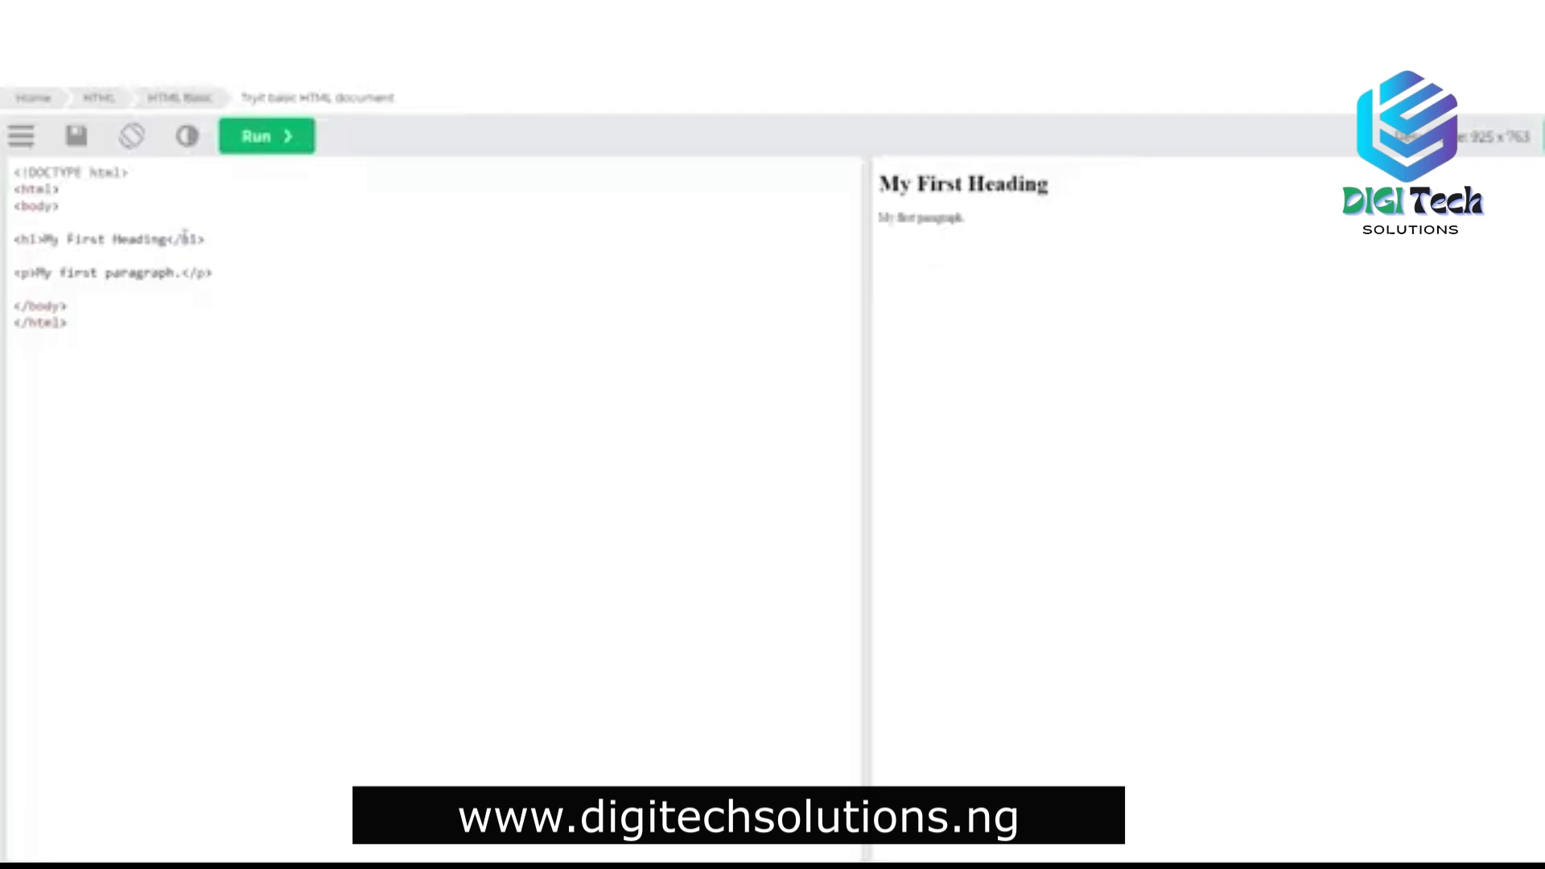
pyautogui.moveTo(12, 190); pyautogui.dragTo(117, 321)
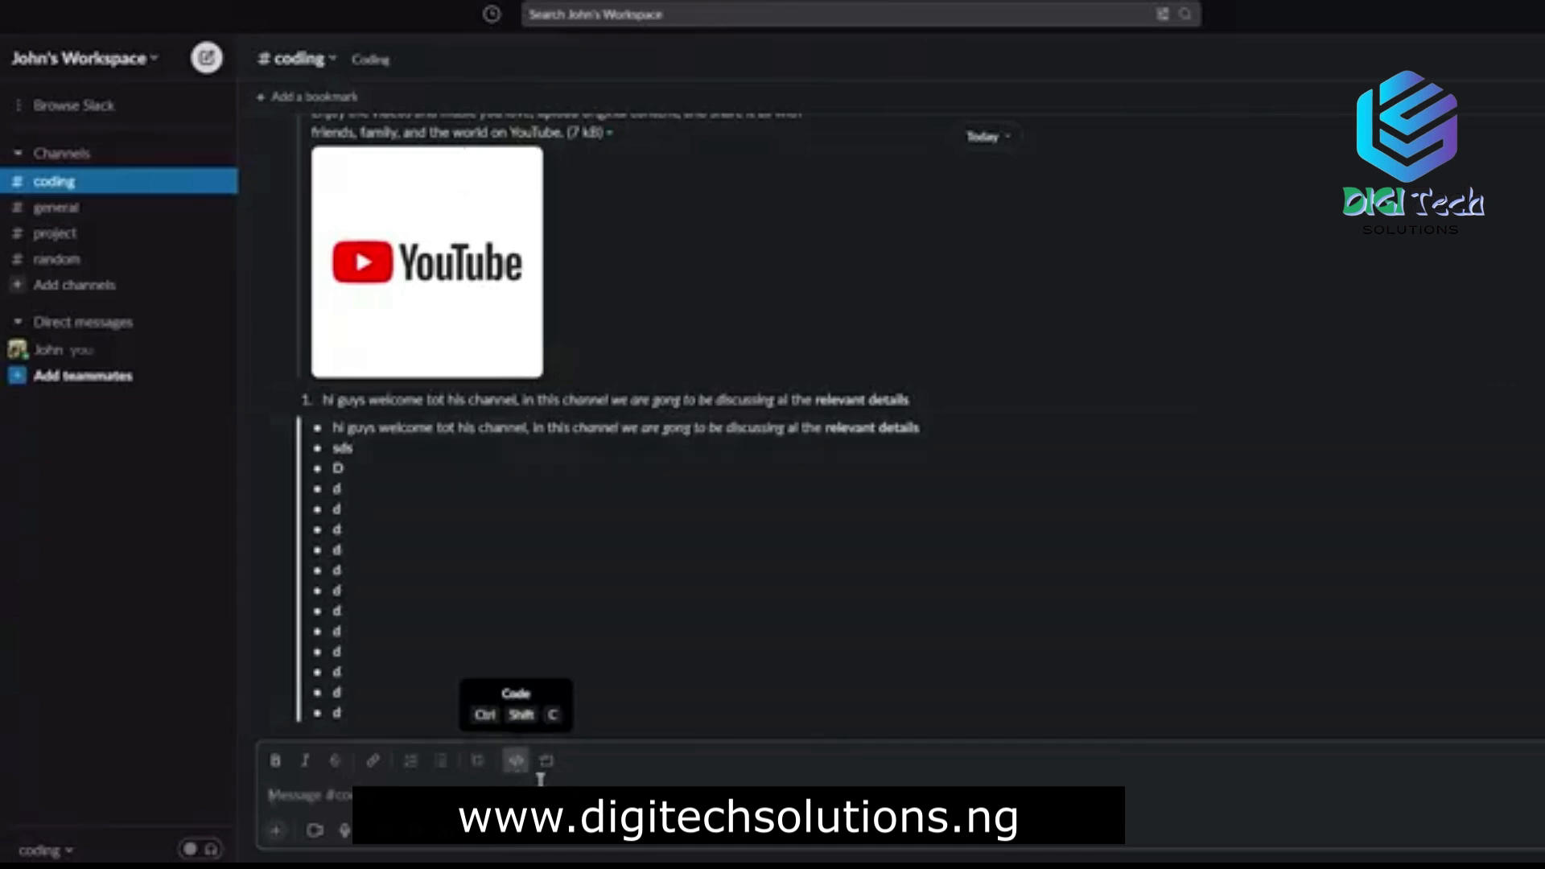
# Paste the HTML example code into #coding and send it.
pyautogui.write('<html> <body>  <h1>My First Heading</h1>  <p>My first paragraph.</p>  </body> </html>')
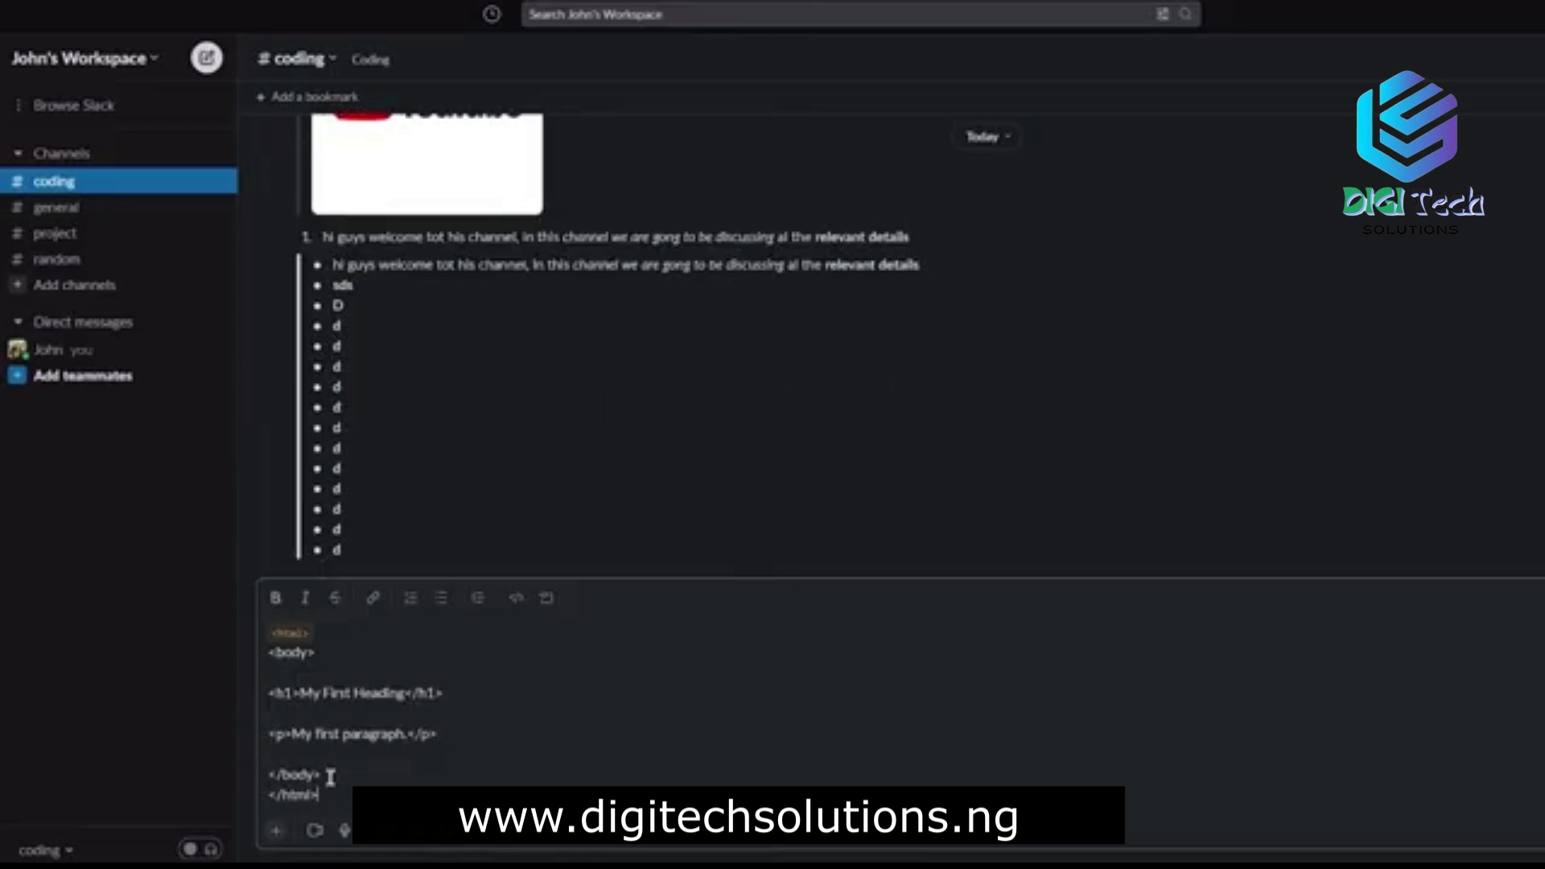
pyautogui.press('Return')
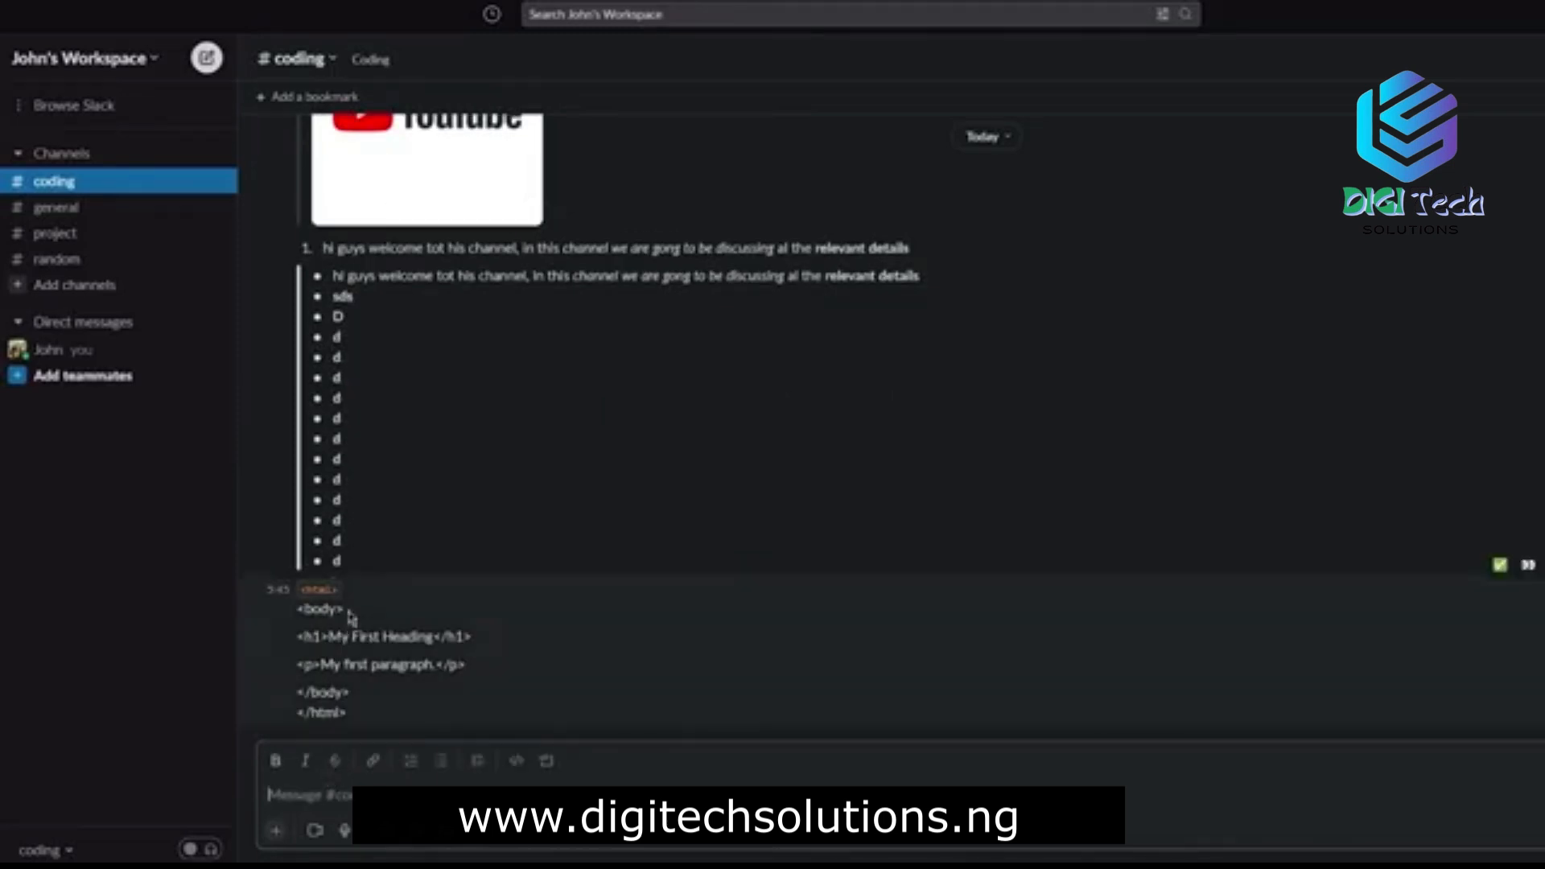
pyautogui.click(323, 588)
pyautogui.click(430, 760)
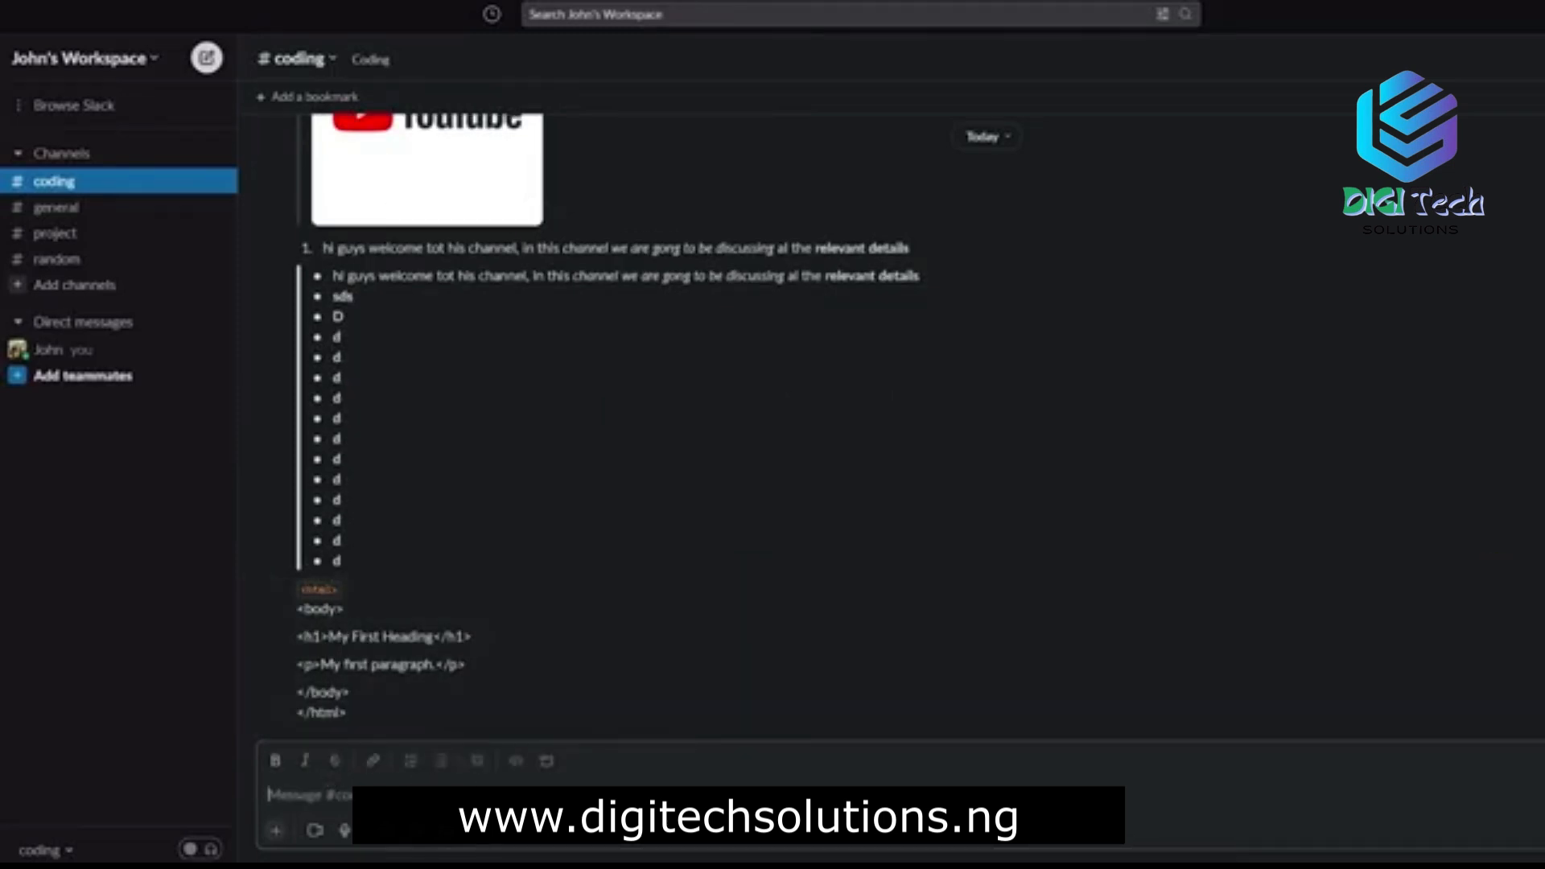
# Paste the snippet again as inline code and move the body-to-closing-tag lines after the opening html tag.
pyautogui.click(515, 762)
pyautogui.write('<html> <body>  <h1>My First Heading</h1>  <p>My first paragraph.</p>  </body> </html>')
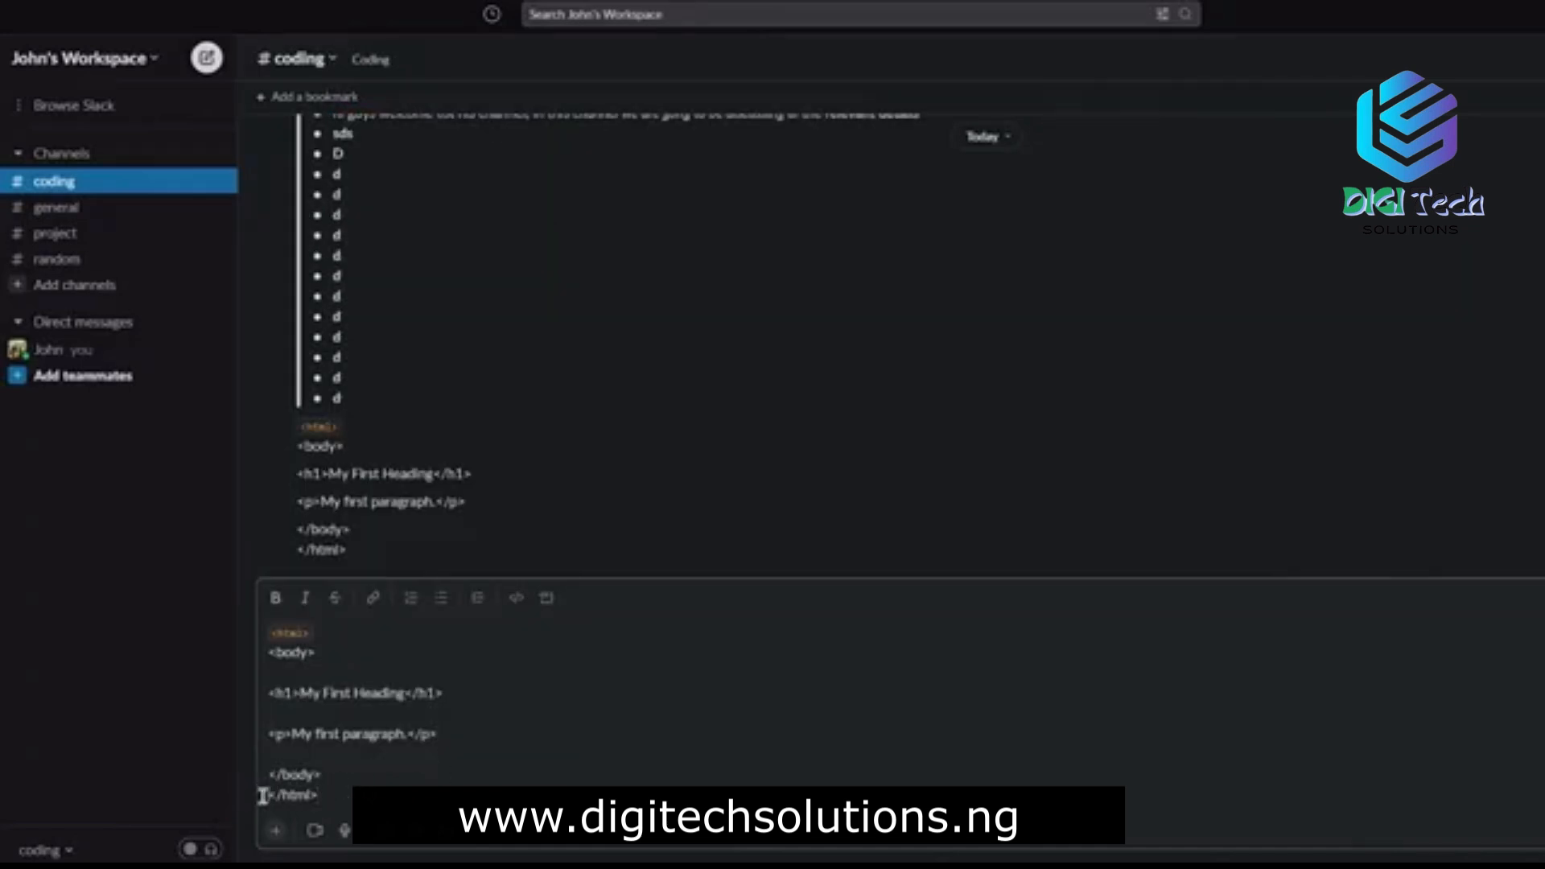
pyautogui.moveTo(348, 795); pyautogui.dragTo(270, 797)
pyautogui.hotkey('ctrl', 'c')
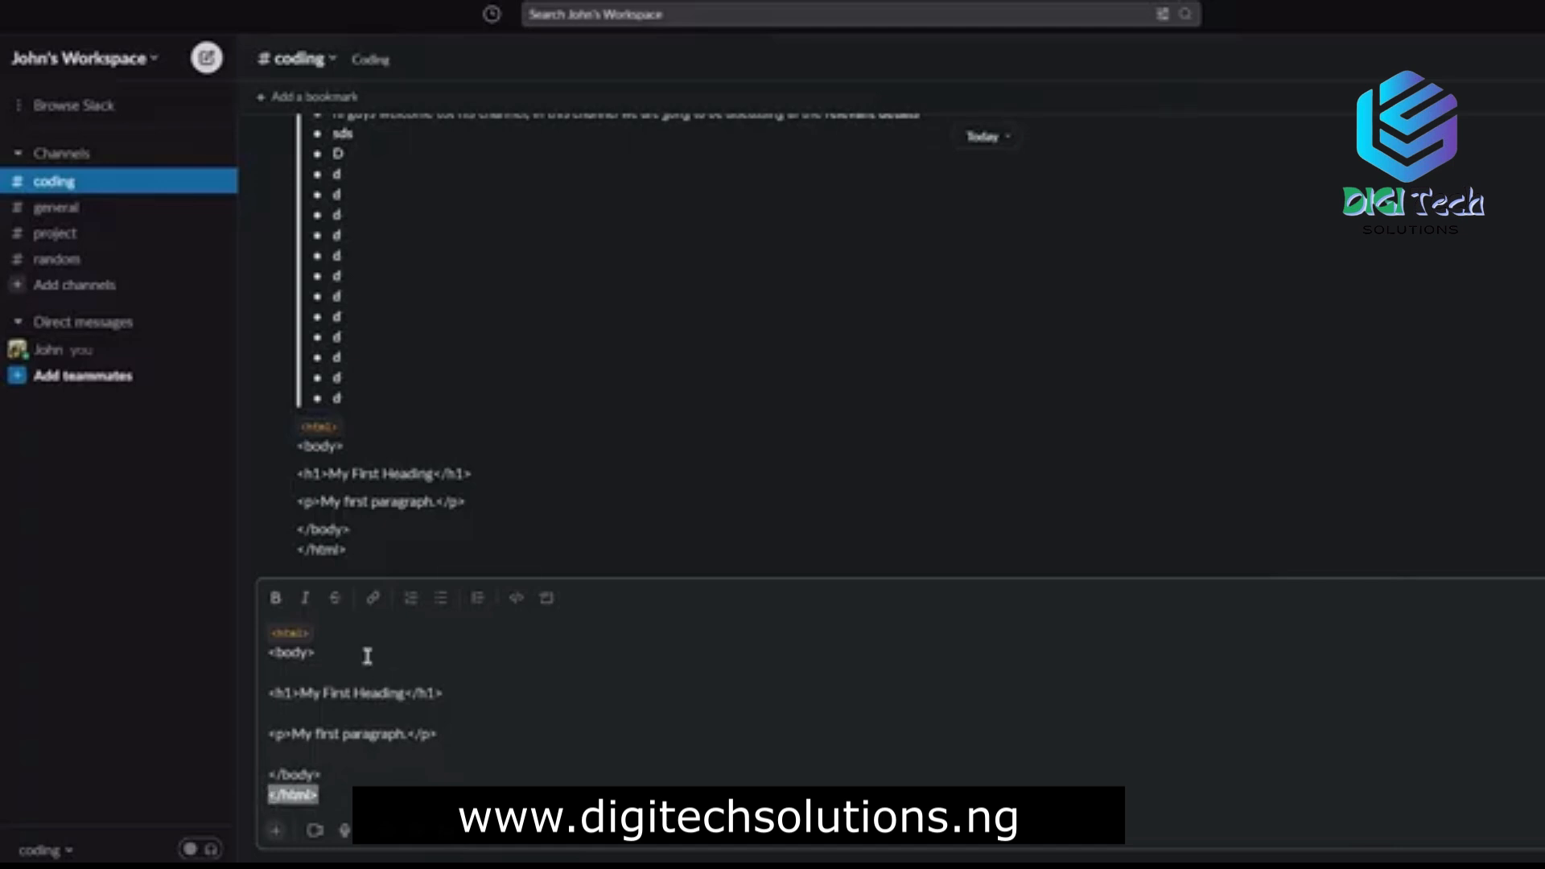
pyautogui.click(357, 633)
pyautogui.hotkey('ctrl', 'v')
pyautogui.hotkey('ctrl', 'z')
pyautogui.moveTo(354, 797); pyautogui.dragTo(249, 655)
pyautogui.hotkey('ctrl', 'c')
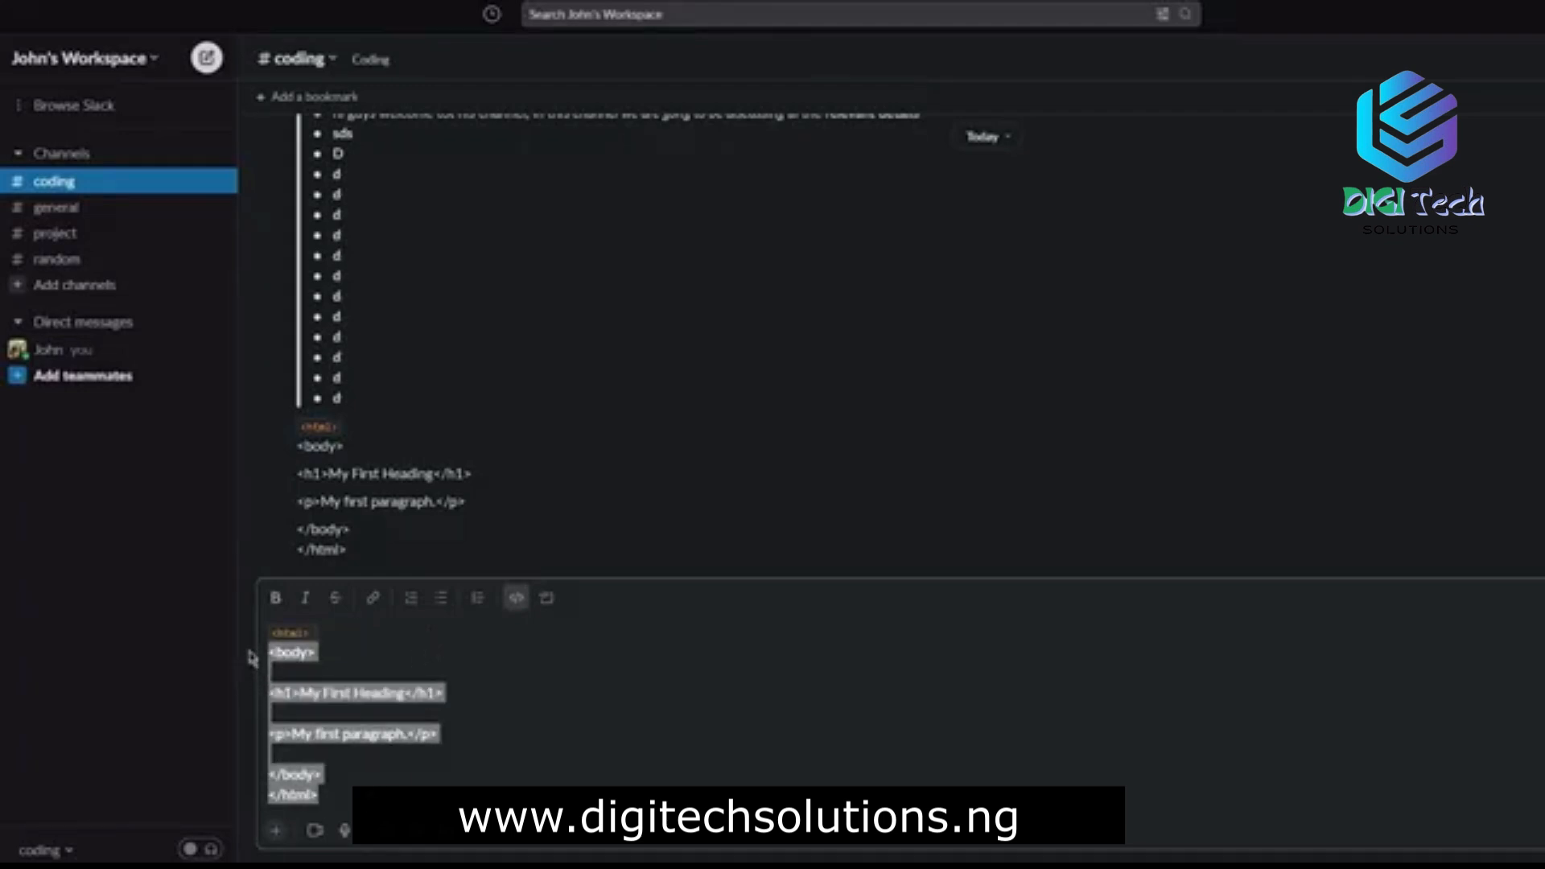
pyautogui.click(315, 636)
pyautogui.hotkey('ctrl', 'v')
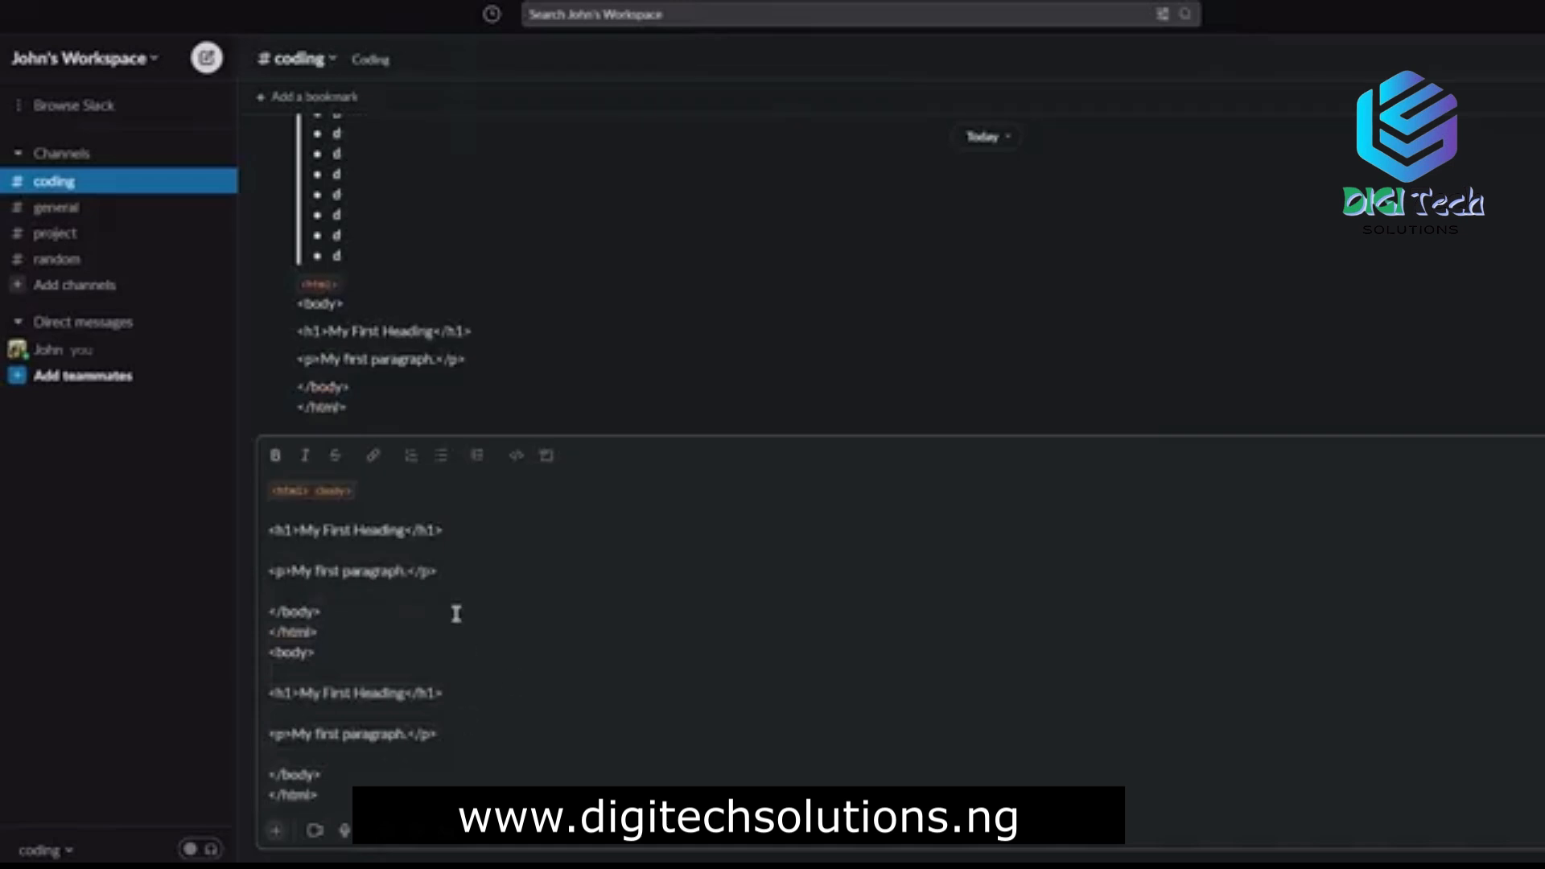
# Delete the duplicated and leftover lines, retyping '</body> </html' inside the inline code.
pyautogui.moveTo(325, 672); pyautogui.dragTo(261, 538)
pyautogui.press('BackSpace')
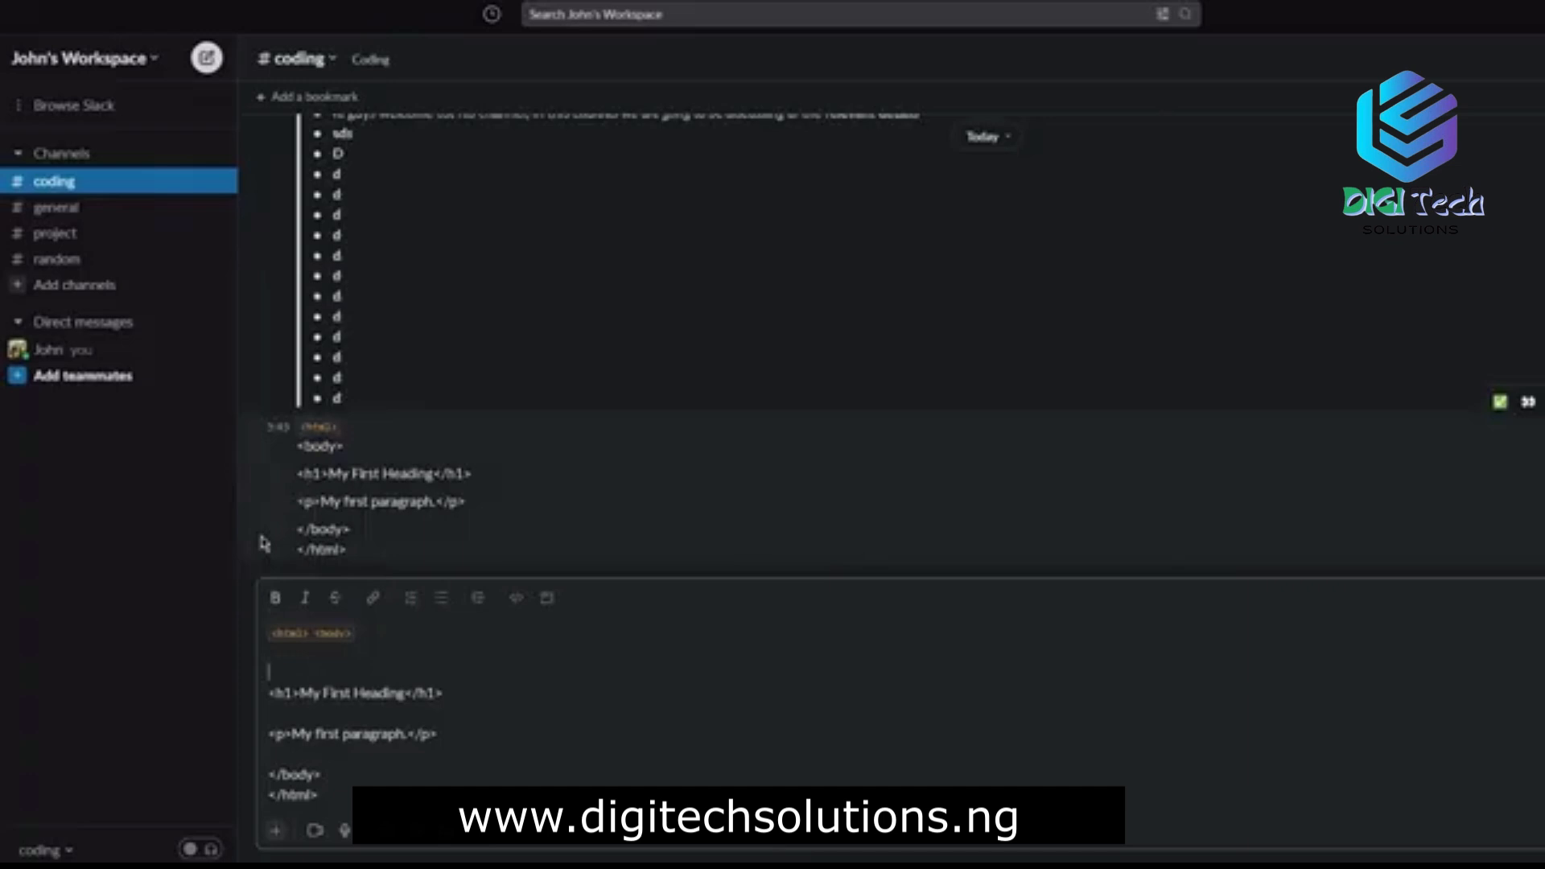
pyautogui.click(359, 647)
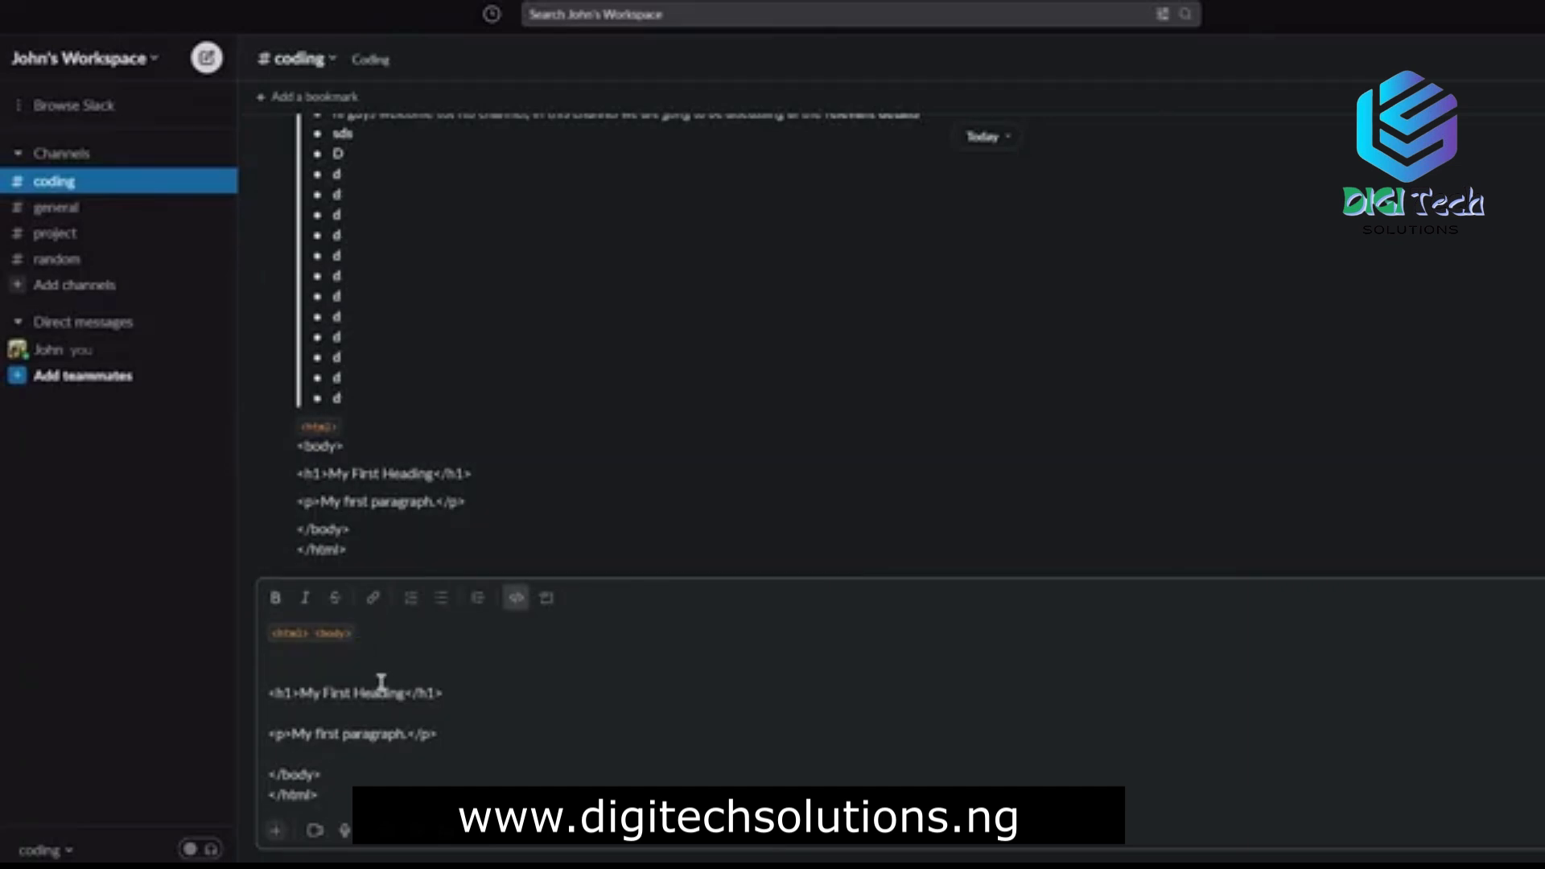
pyautogui.write('ahsdalshdlaksahdlaskd')
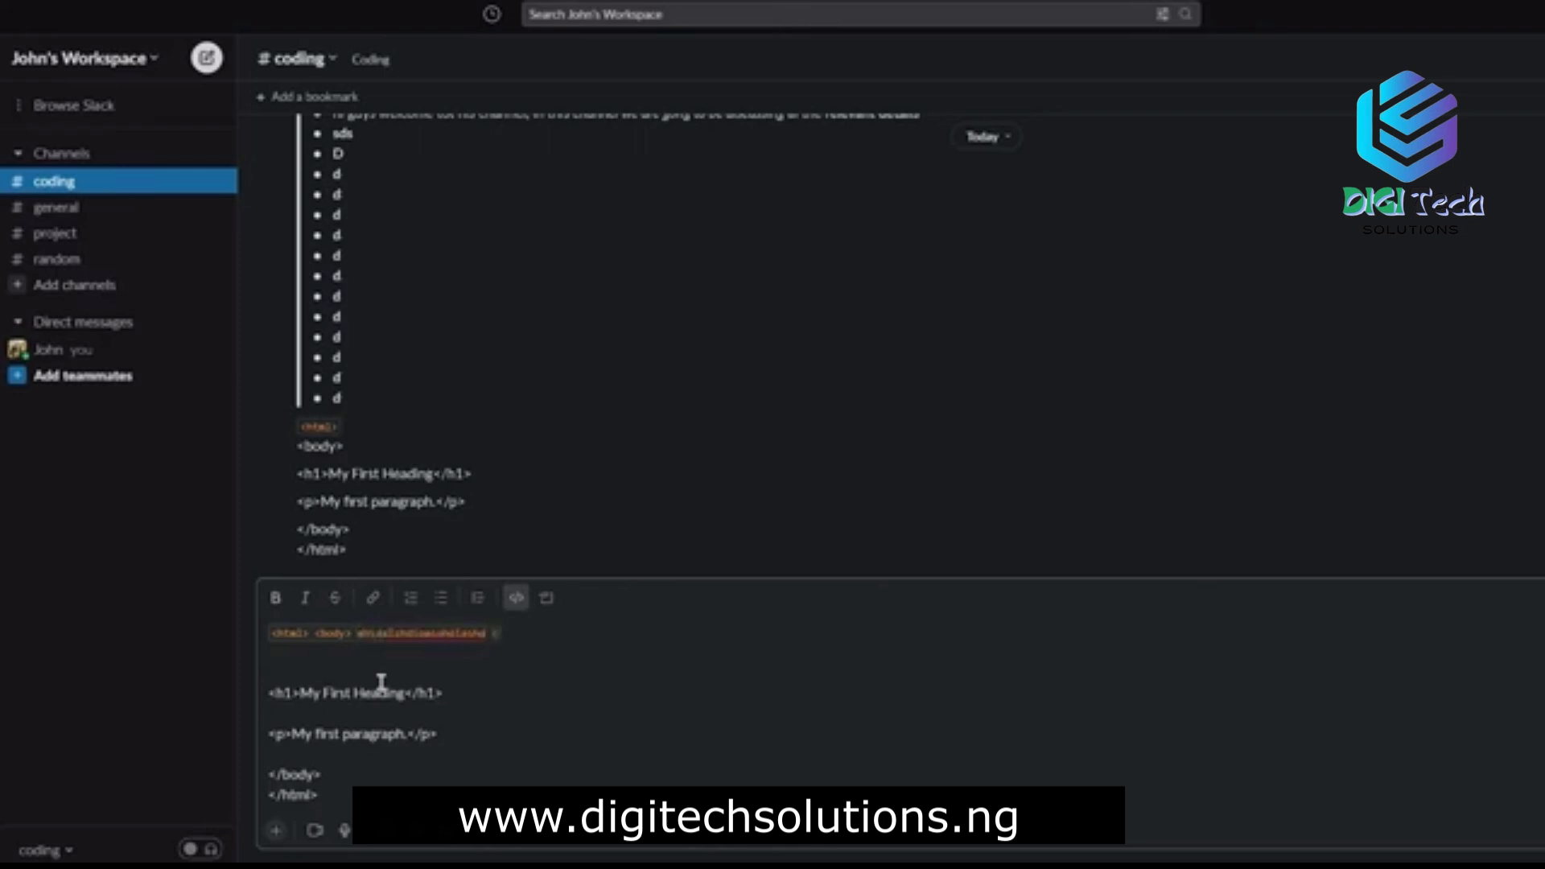
pyautogui.write(' </body> </html>')
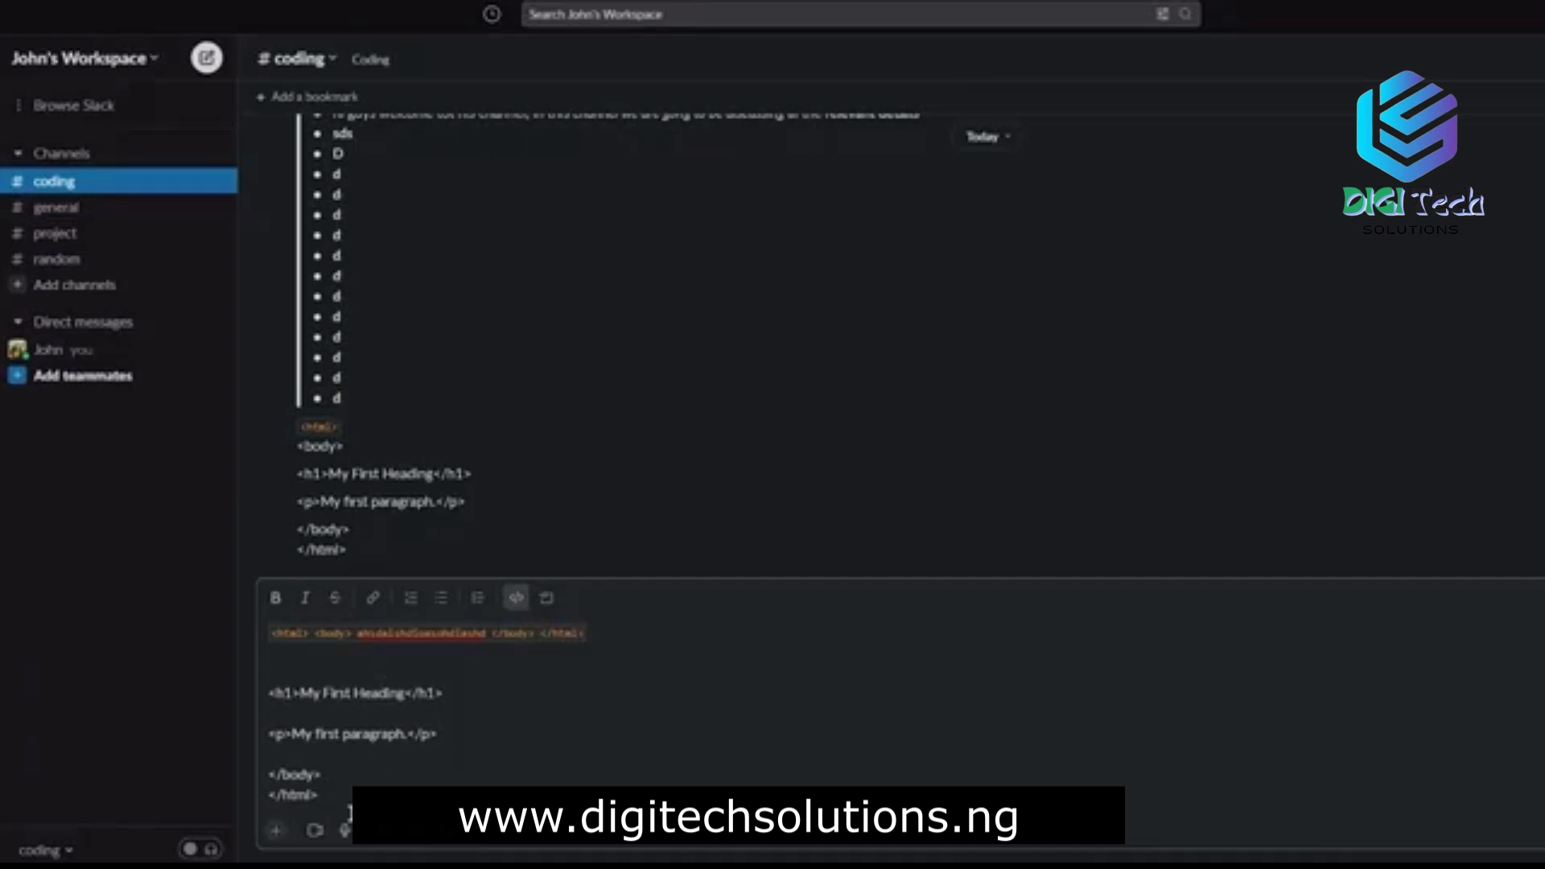
pyautogui.moveTo(320, 797); pyautogui.dragTo(246, 674)
pyautogui.press('BackSpace')
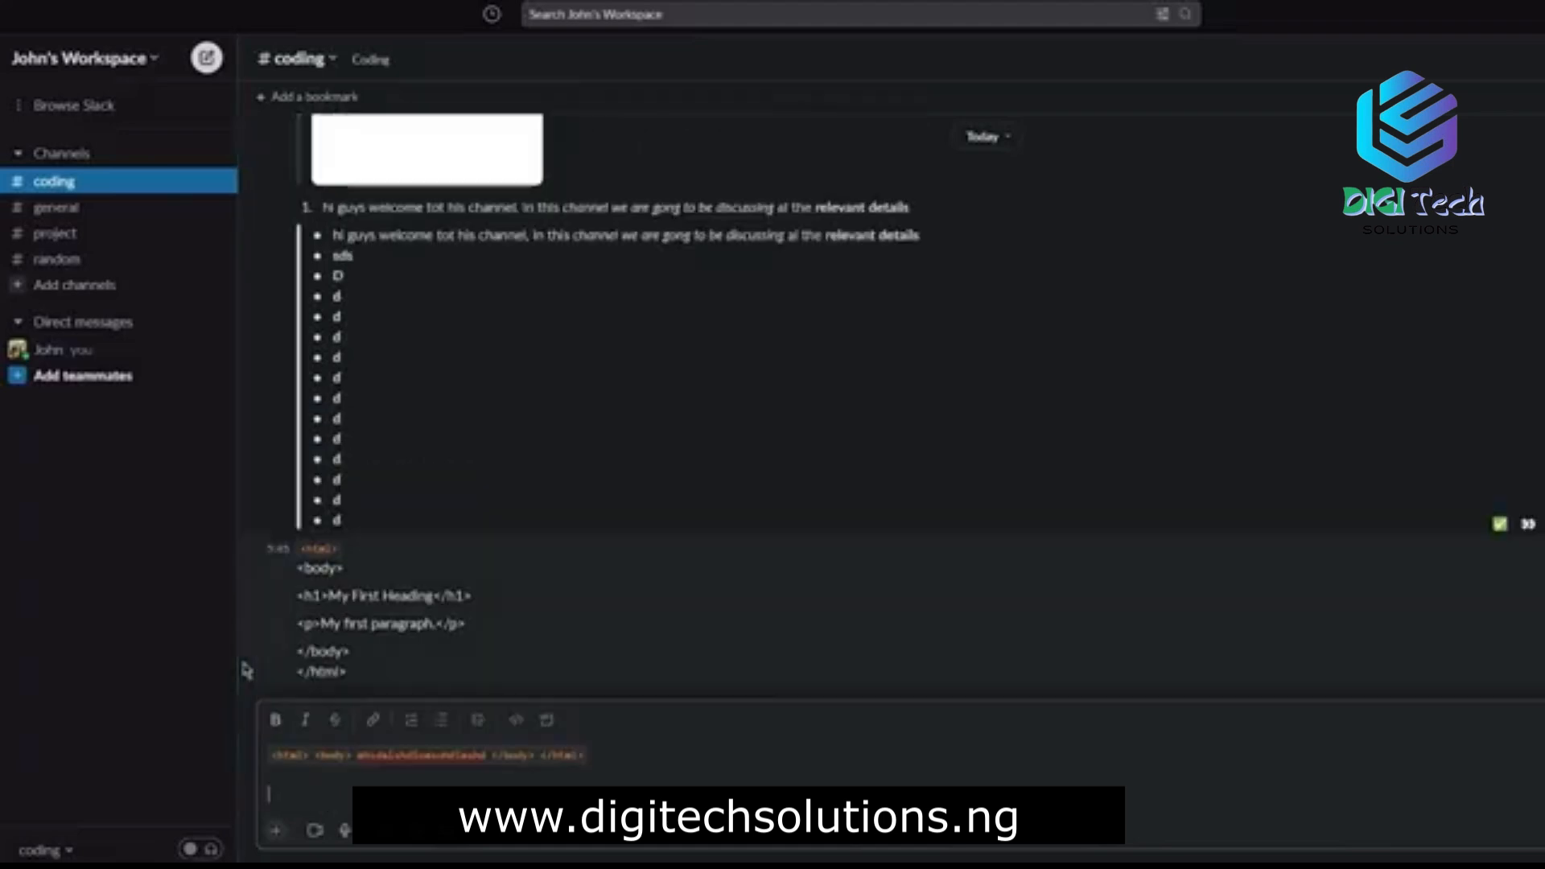
# Send the one-line inline-code HTML message and inspect its options menu.
pyautogui.press('Return')
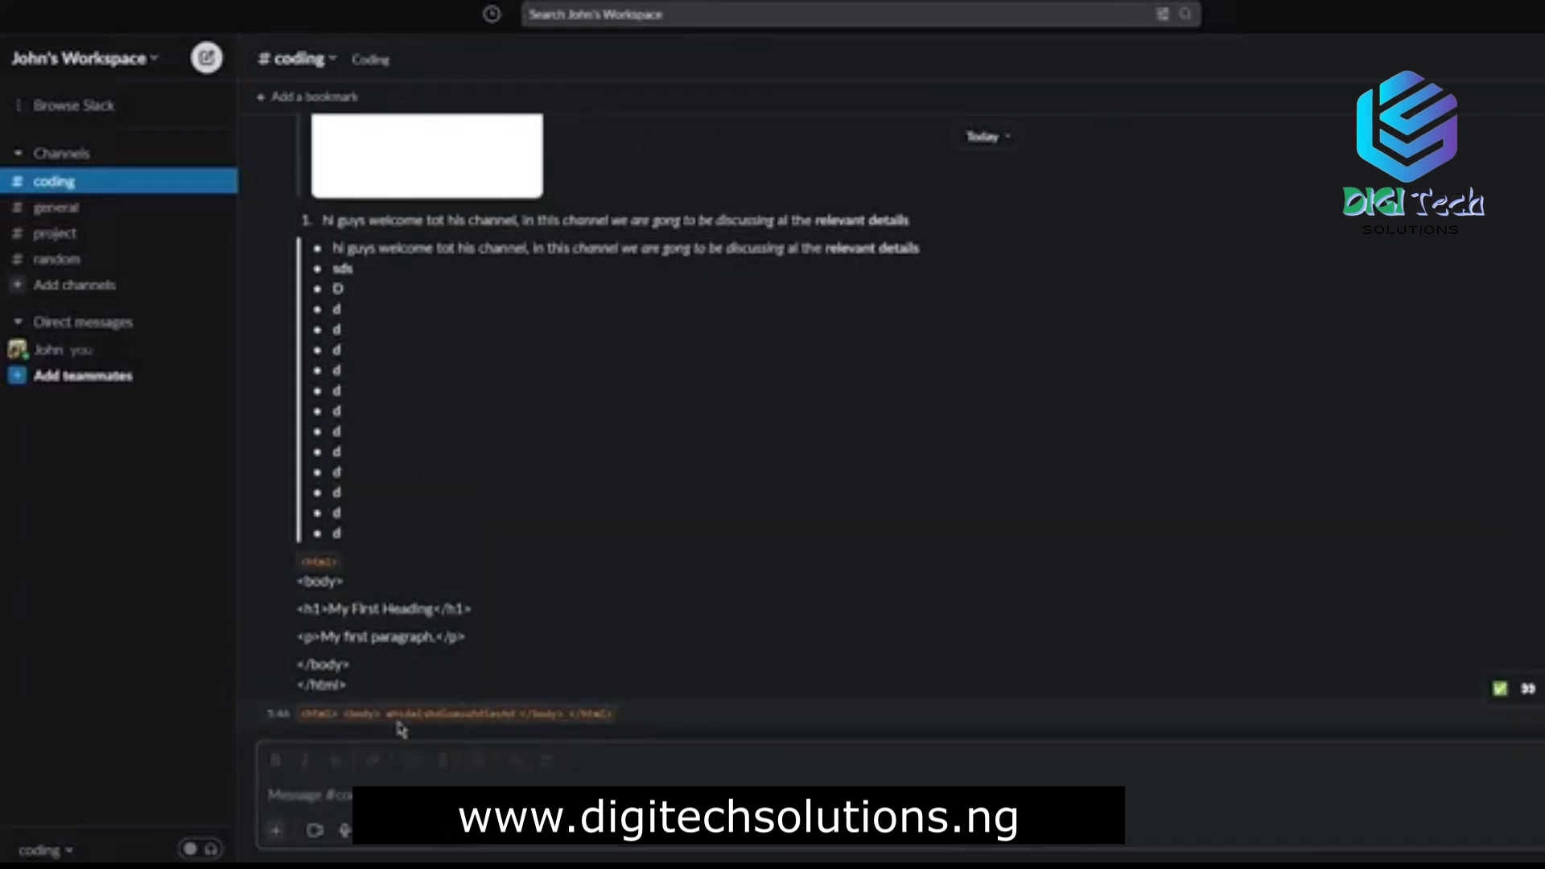
pyautogui.moveTo(307, 713); pyautogui.dragTo(631, 734)
pyautogui.click(432, 682)
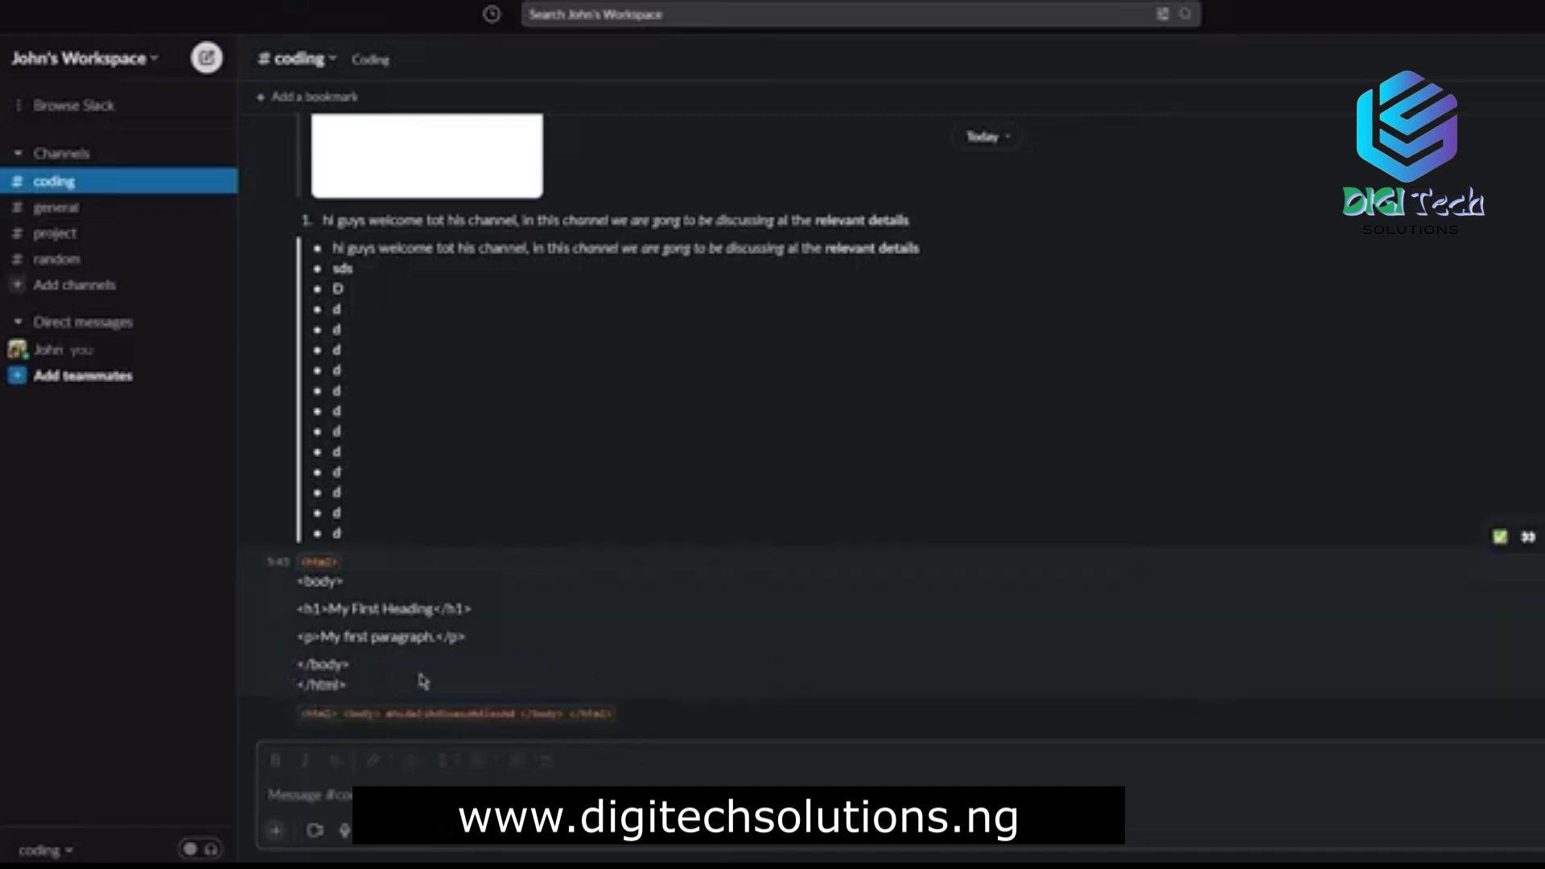
pyautogui.rightClick(375, 712)
pyautogui.click(763, 600)
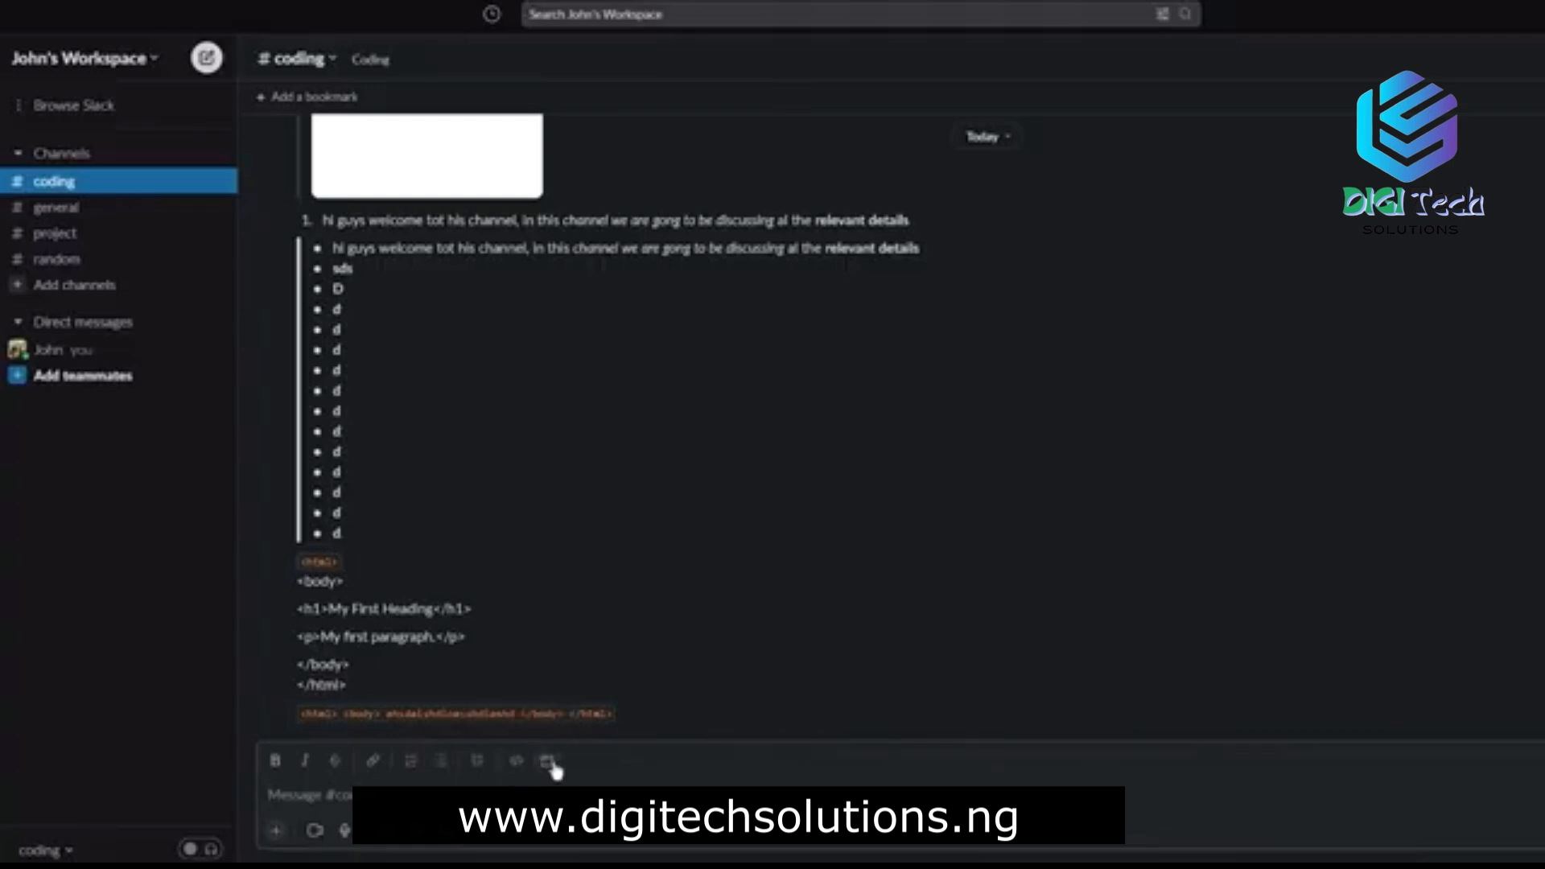
# Type 'efsdfsd' in a code block, turn code block off, and delete the test text.
pyautogui.click(549, 763)
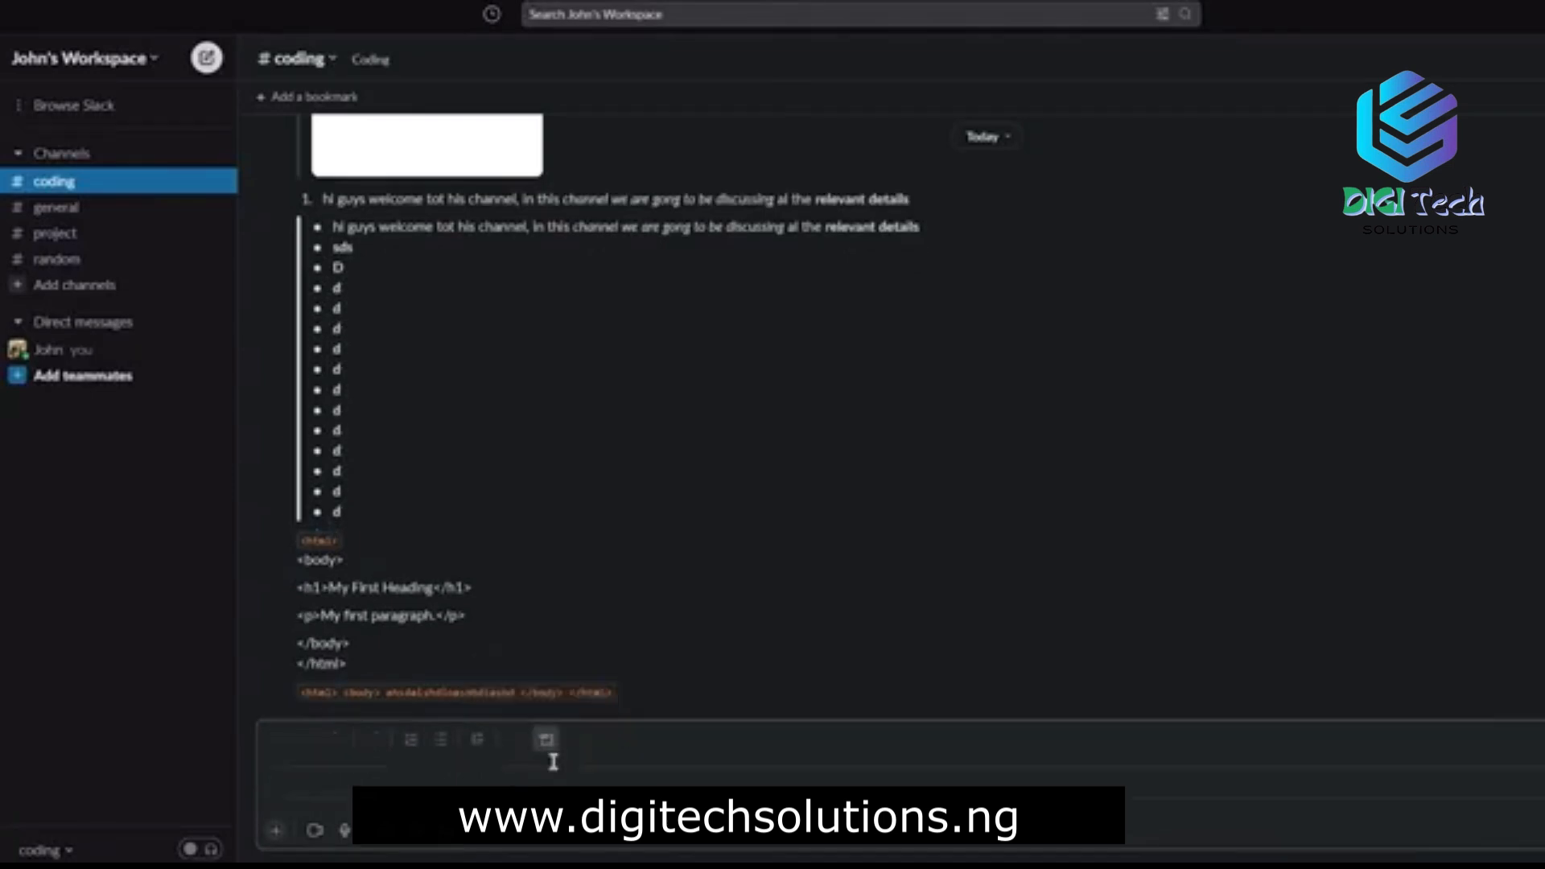
pyautogui.write('efsdfsd')
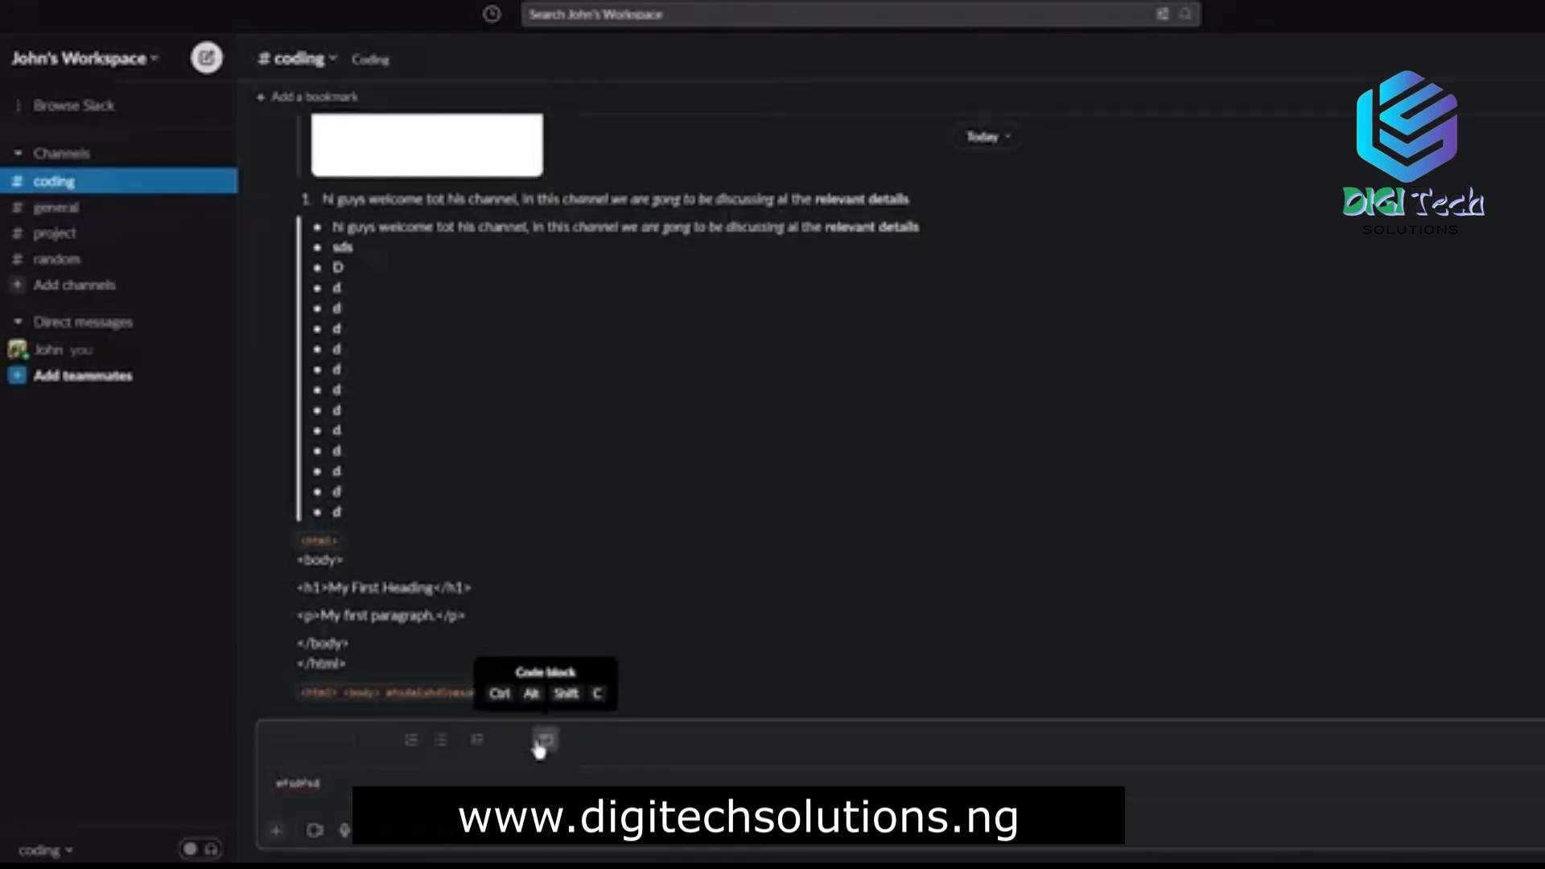
pyautogui.click(539, 739)
pyautogui.moveTo(313, 795); pyautogui.dragTo(141, 770)
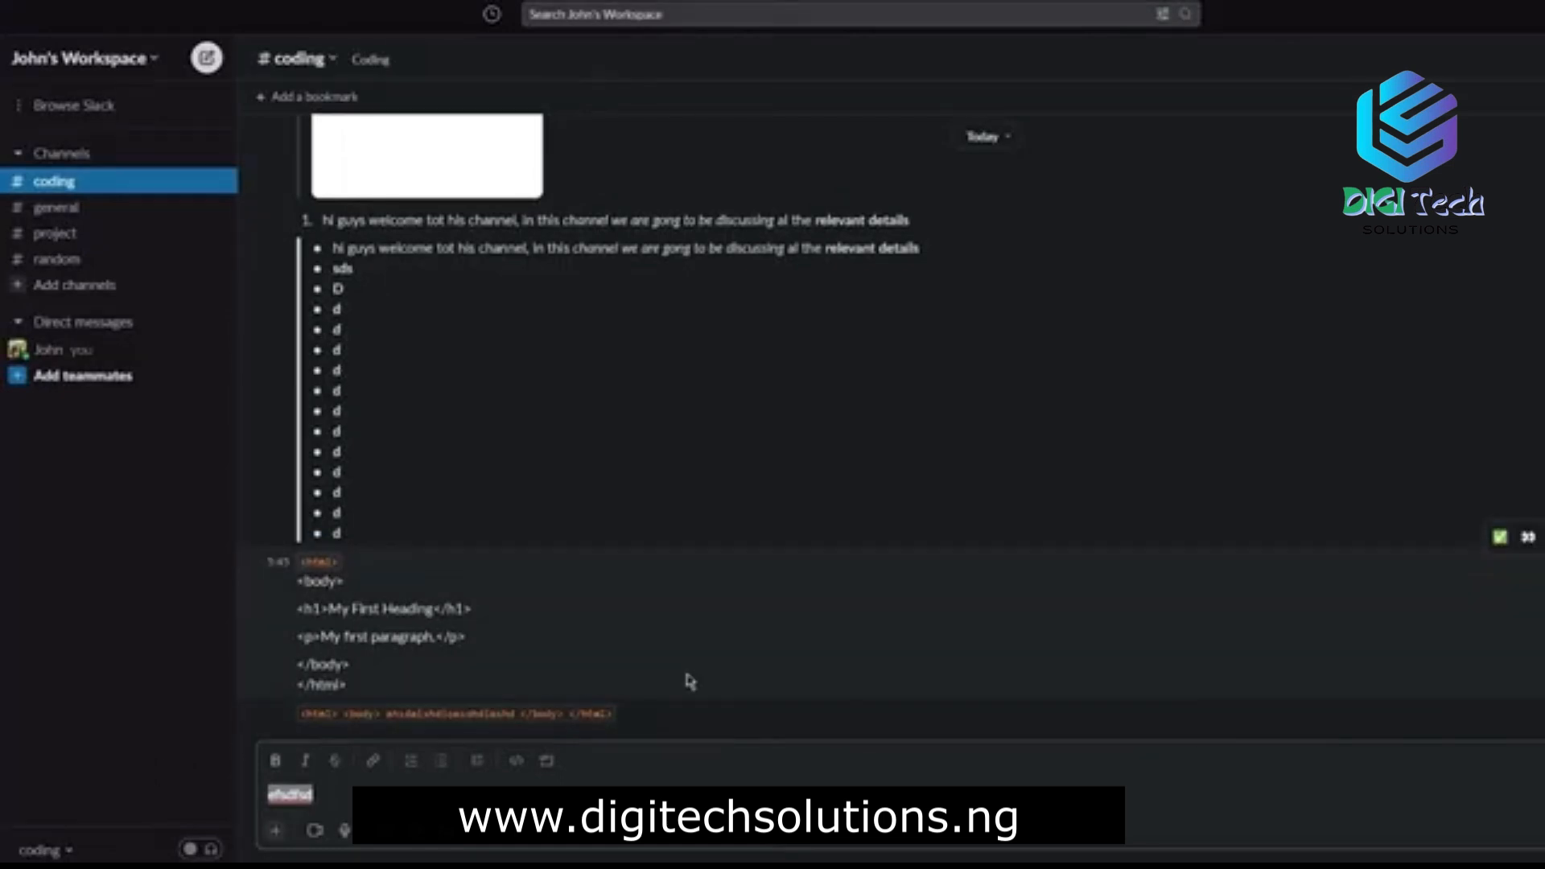
pyautogui.press('BackSpace')
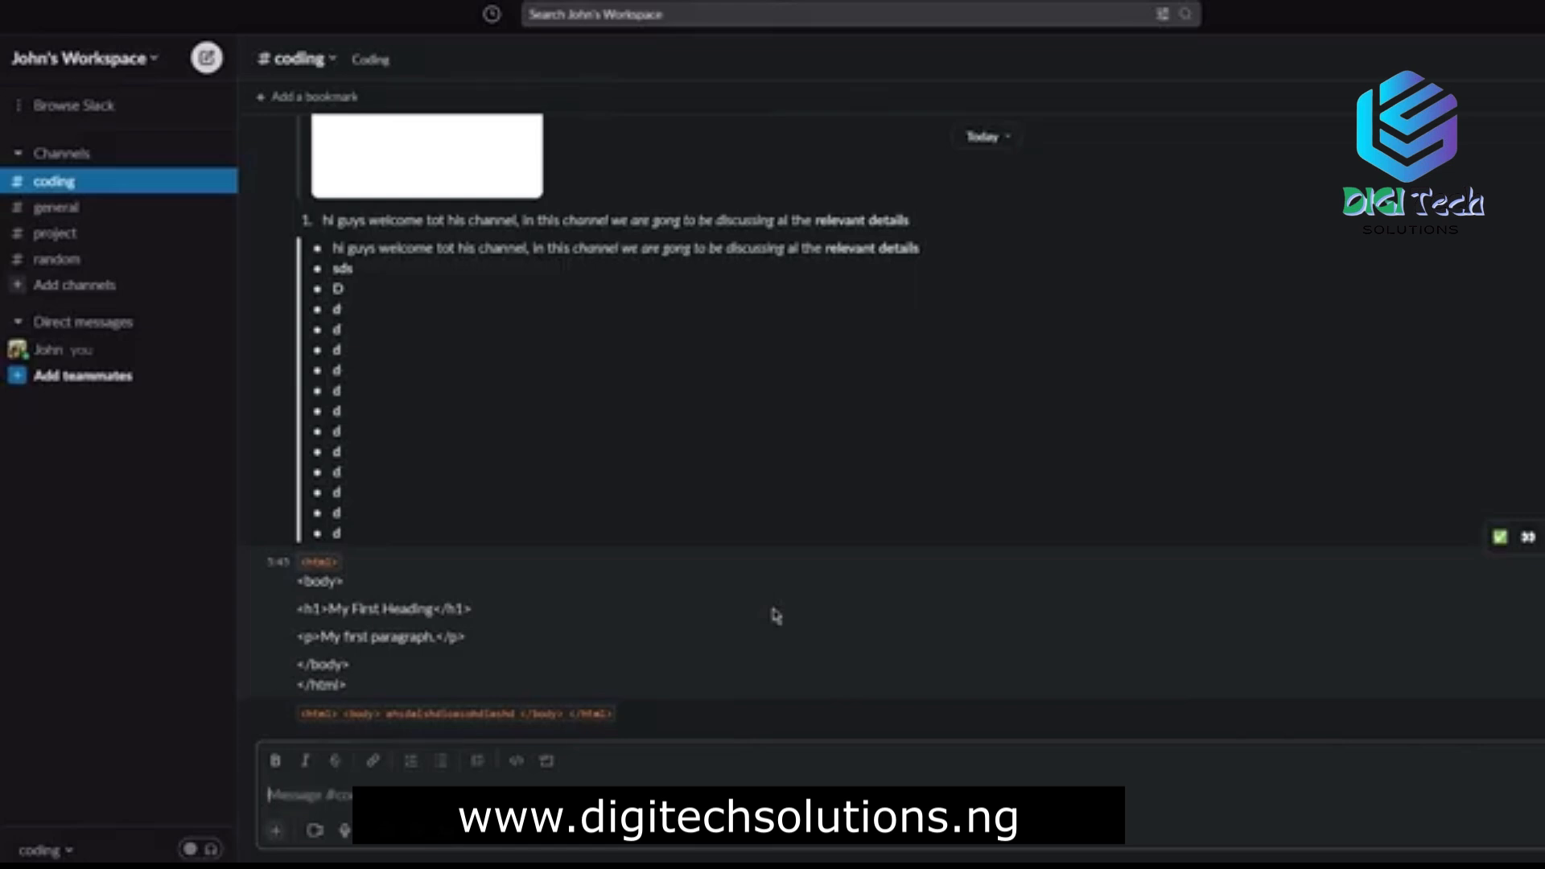
# Choose Create a post from the composer's Shortcuts list.
pyautogui.click(275, 831)
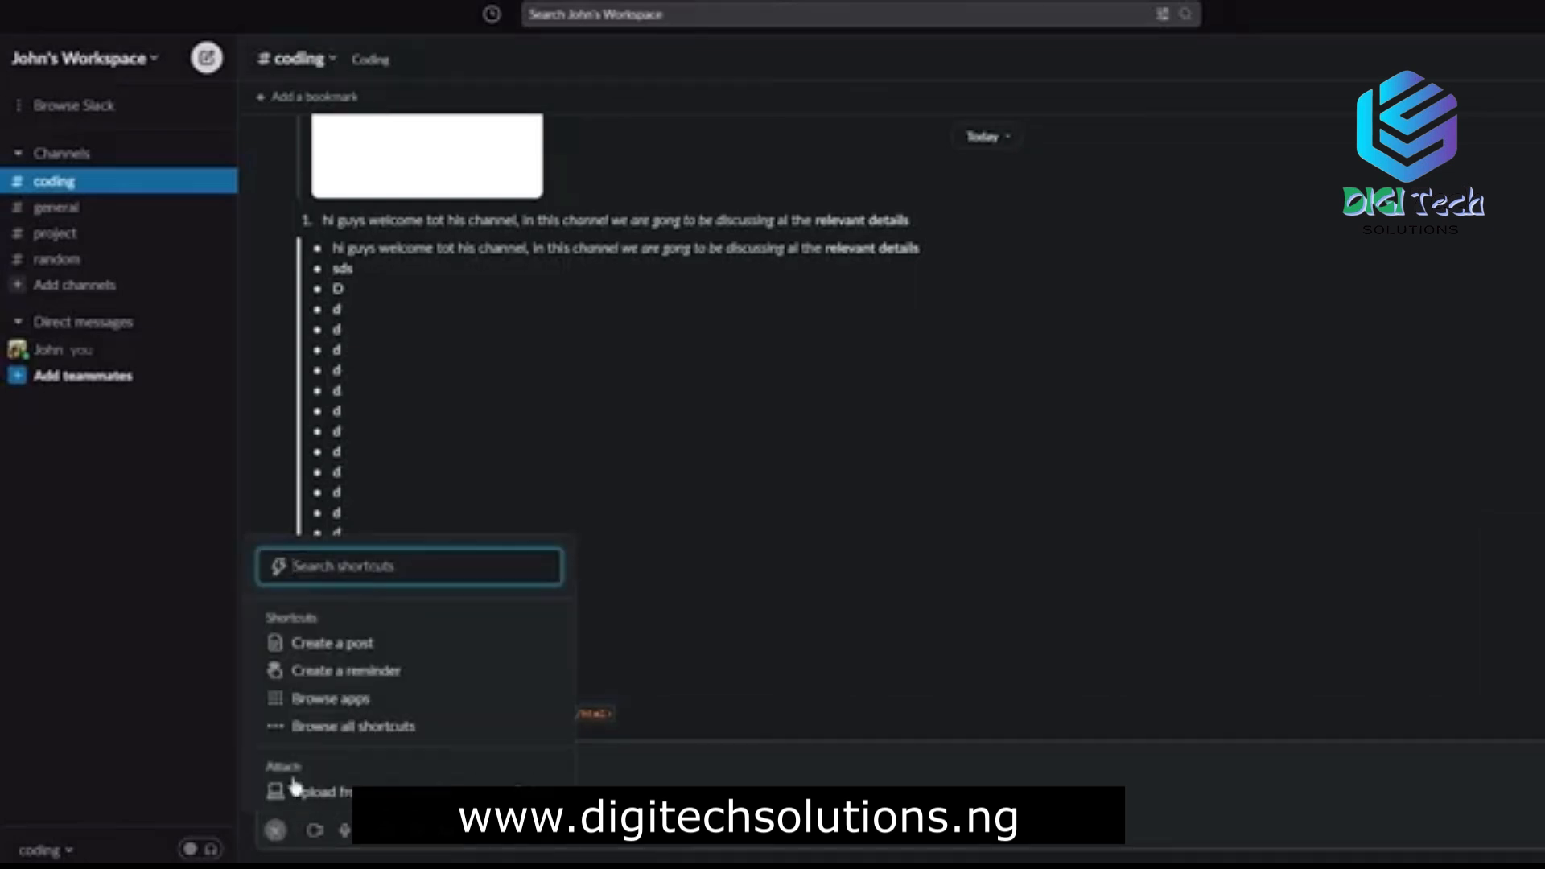
pyautogui.write('fd')
pyautogui.press('BackSpace')
pyautogui.press('BackSpace')
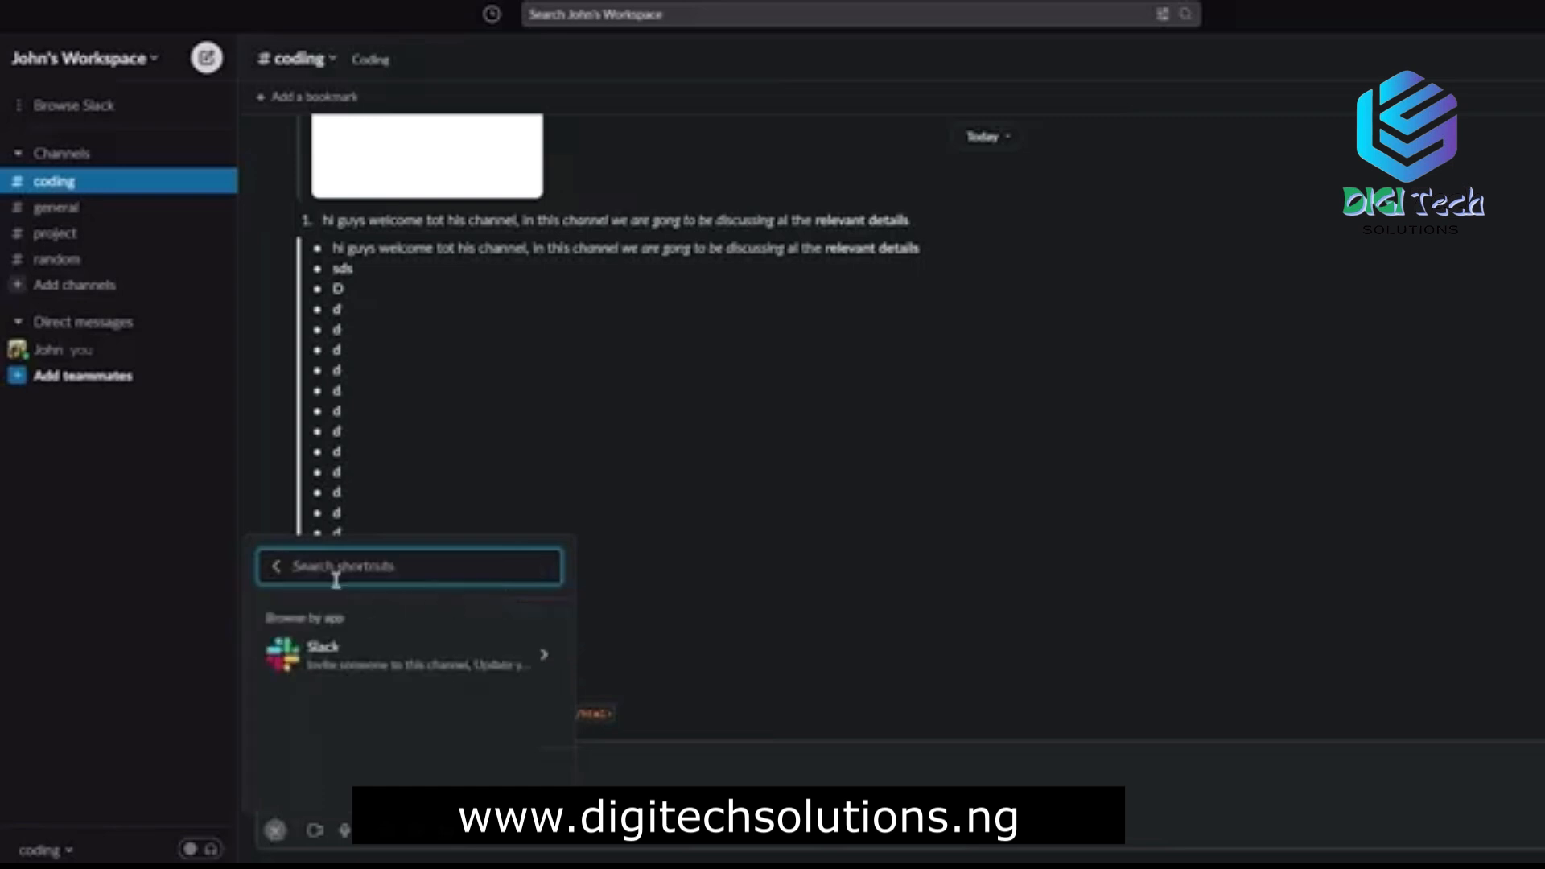
pyautogui.click(276, 566)
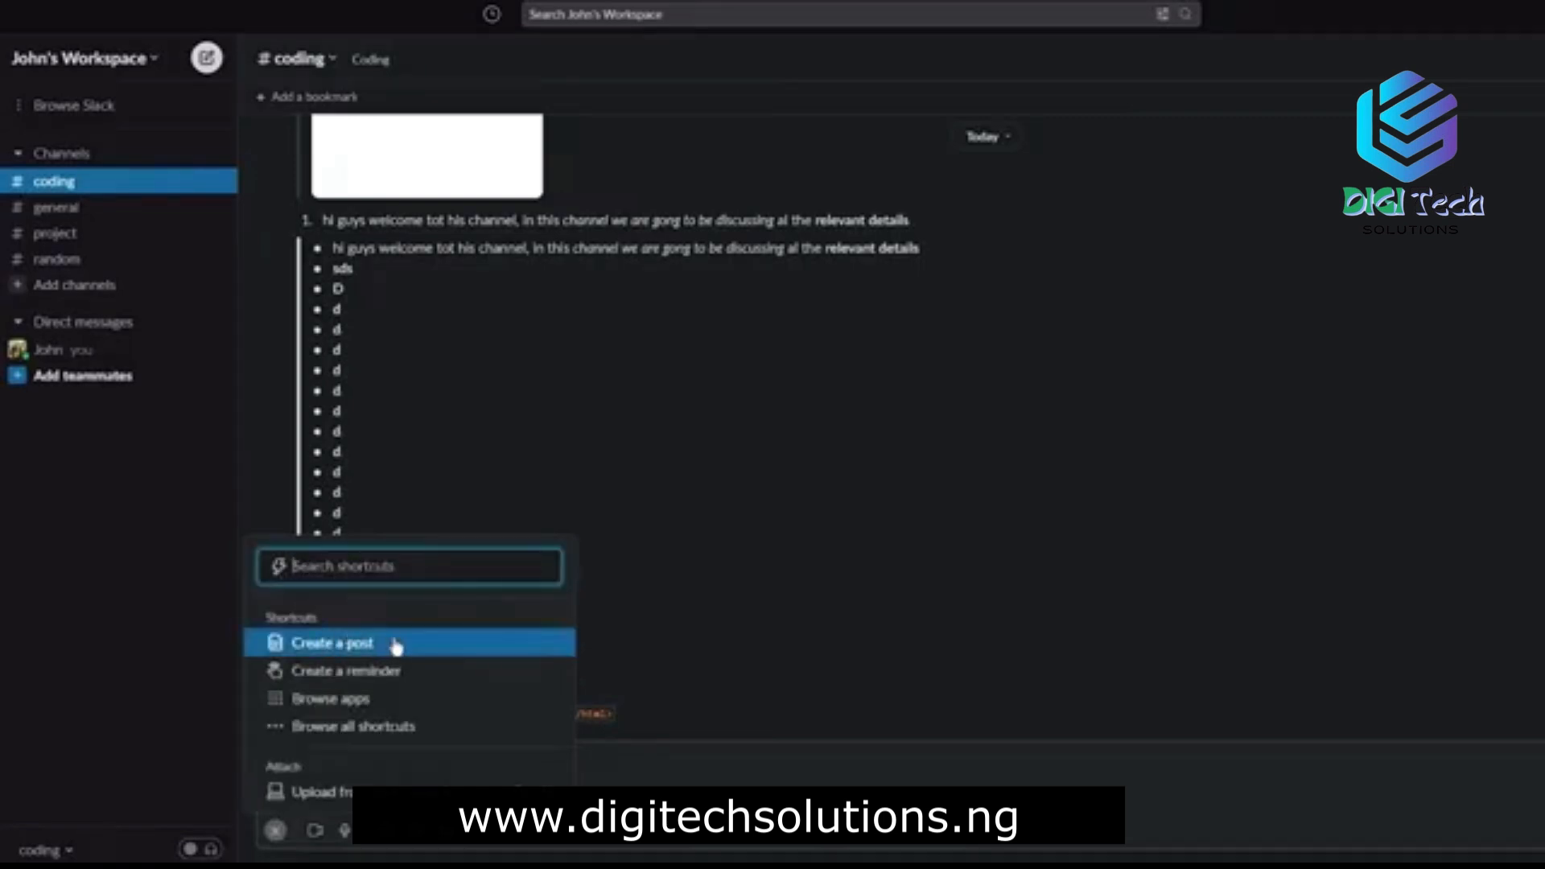
pyautogui.click(442, 655)
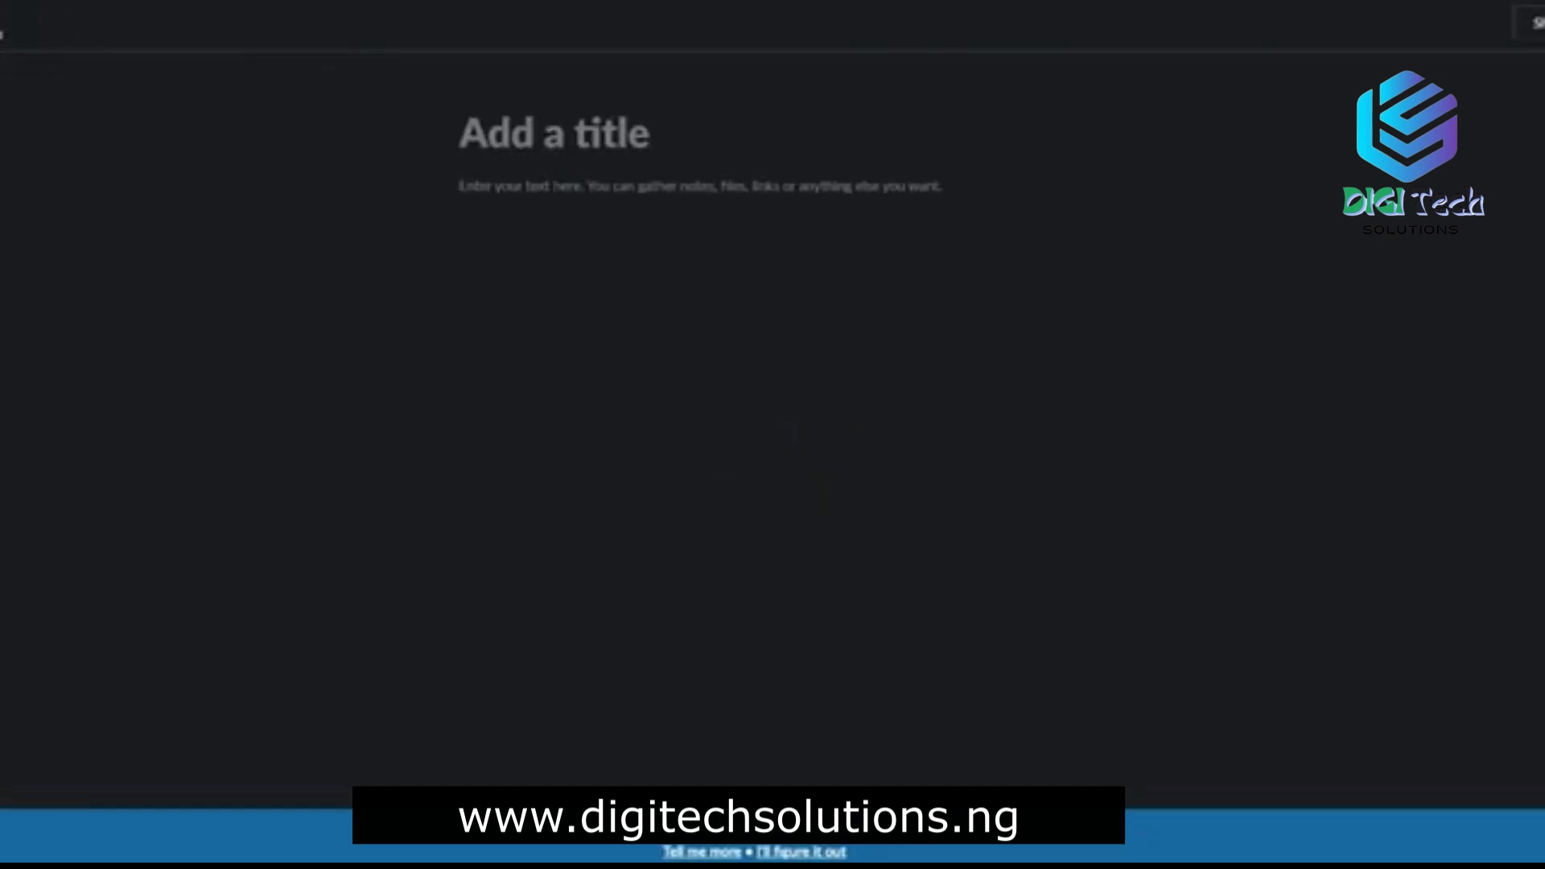
# Title the post 'New post' and write the body 'Hi please sepport'.
pyautogui.click(539, 129)
pyautogui.write('New post')
pyautogui.click(523, 197)
pyautogui.write('Hi please se')
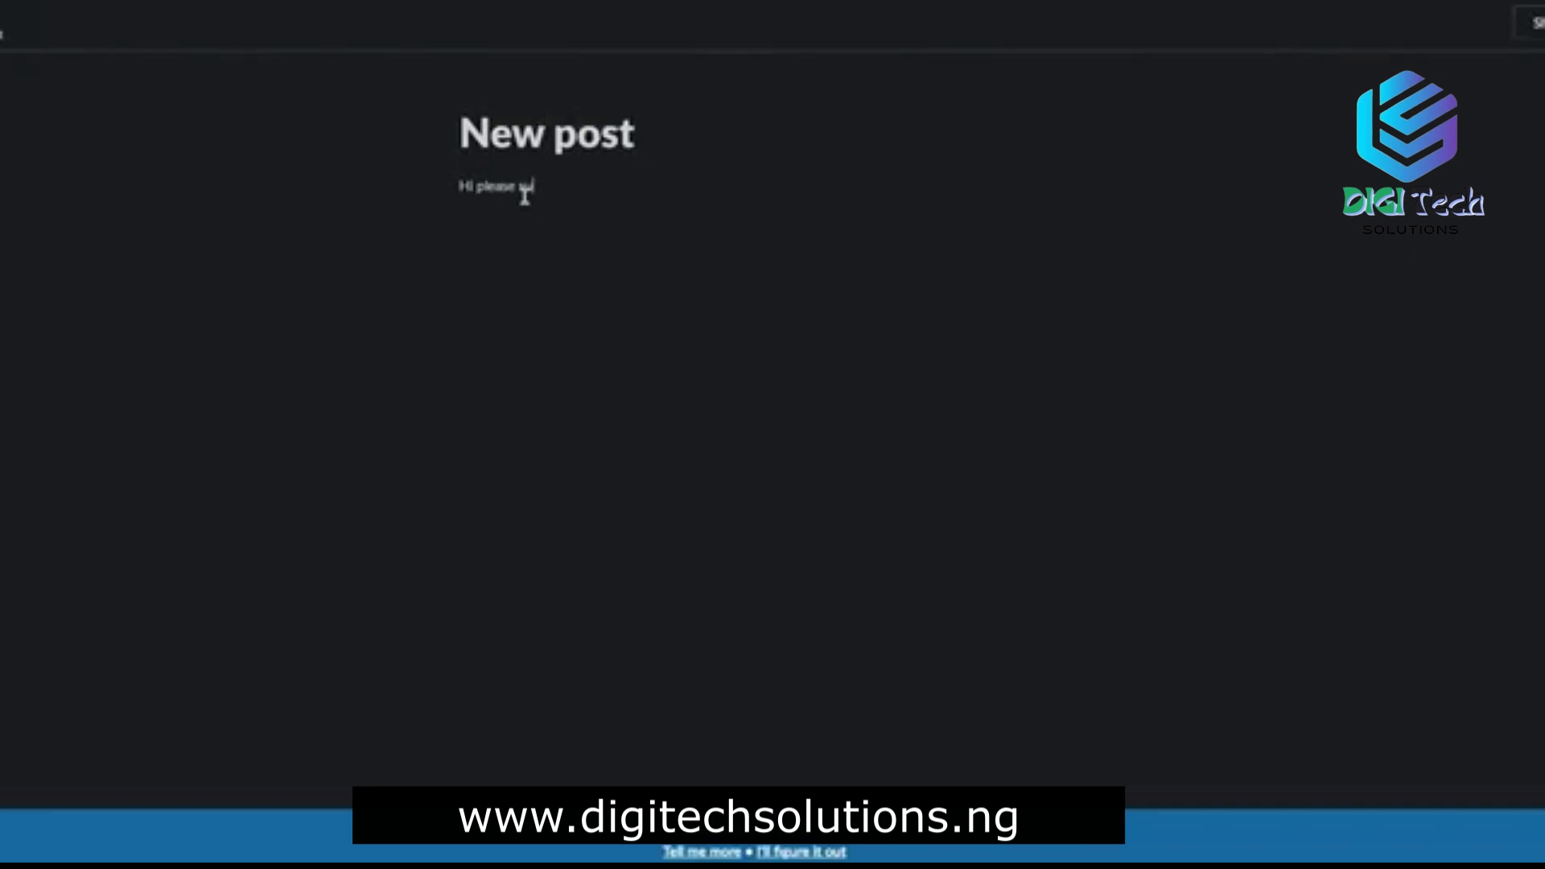
pyautogui.write('pport')
# Share the post into the #coding channel.
pyautogui.click(1535, 23)
pyautogui.click(772, 321)
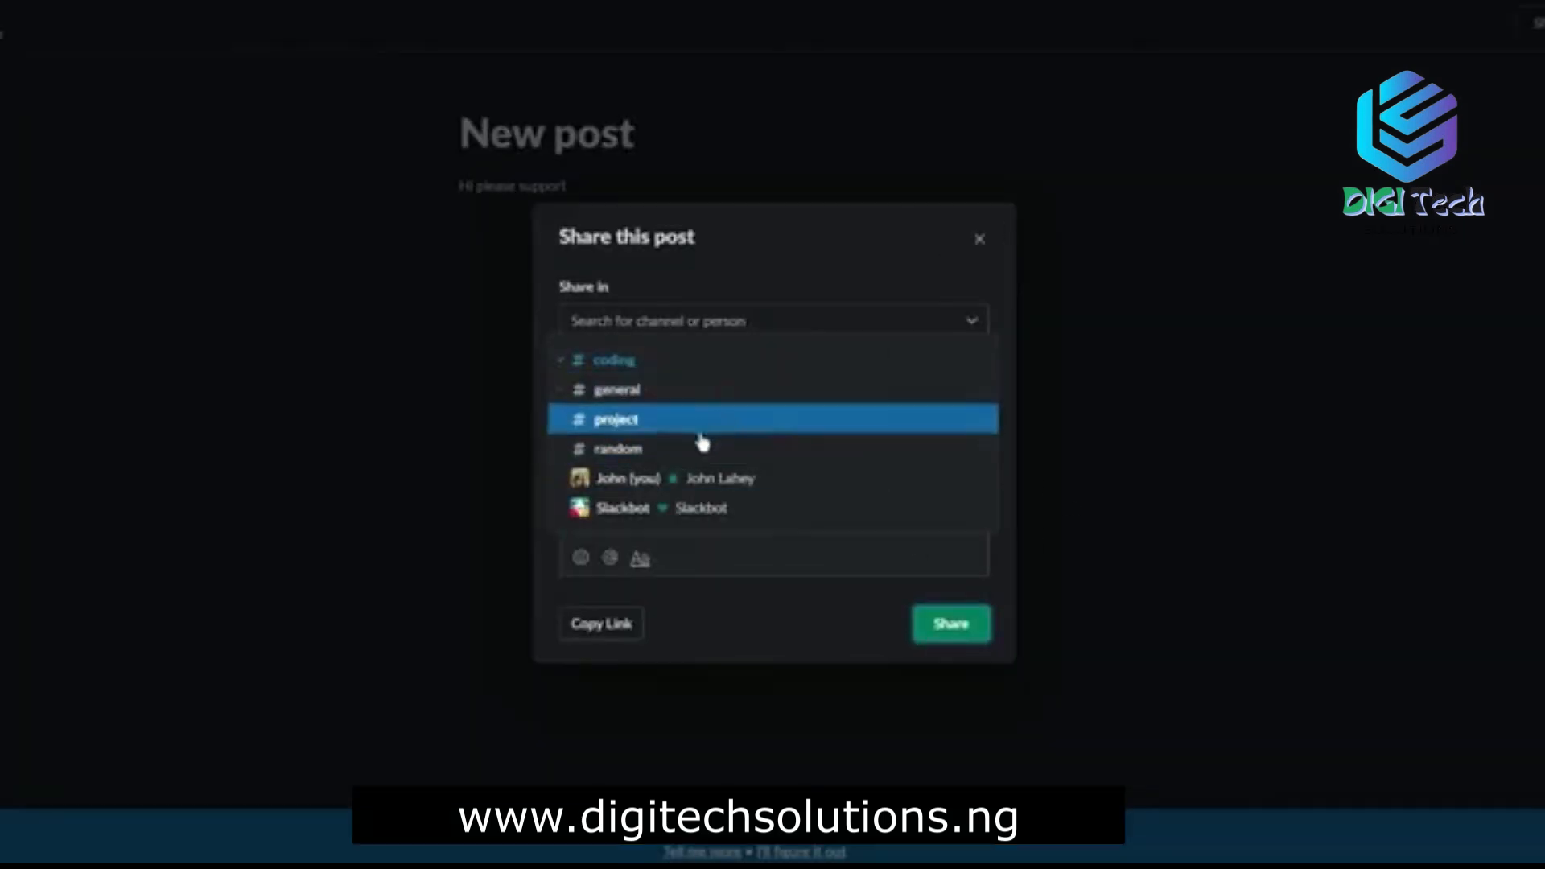
pyautogui.click(714, 359)
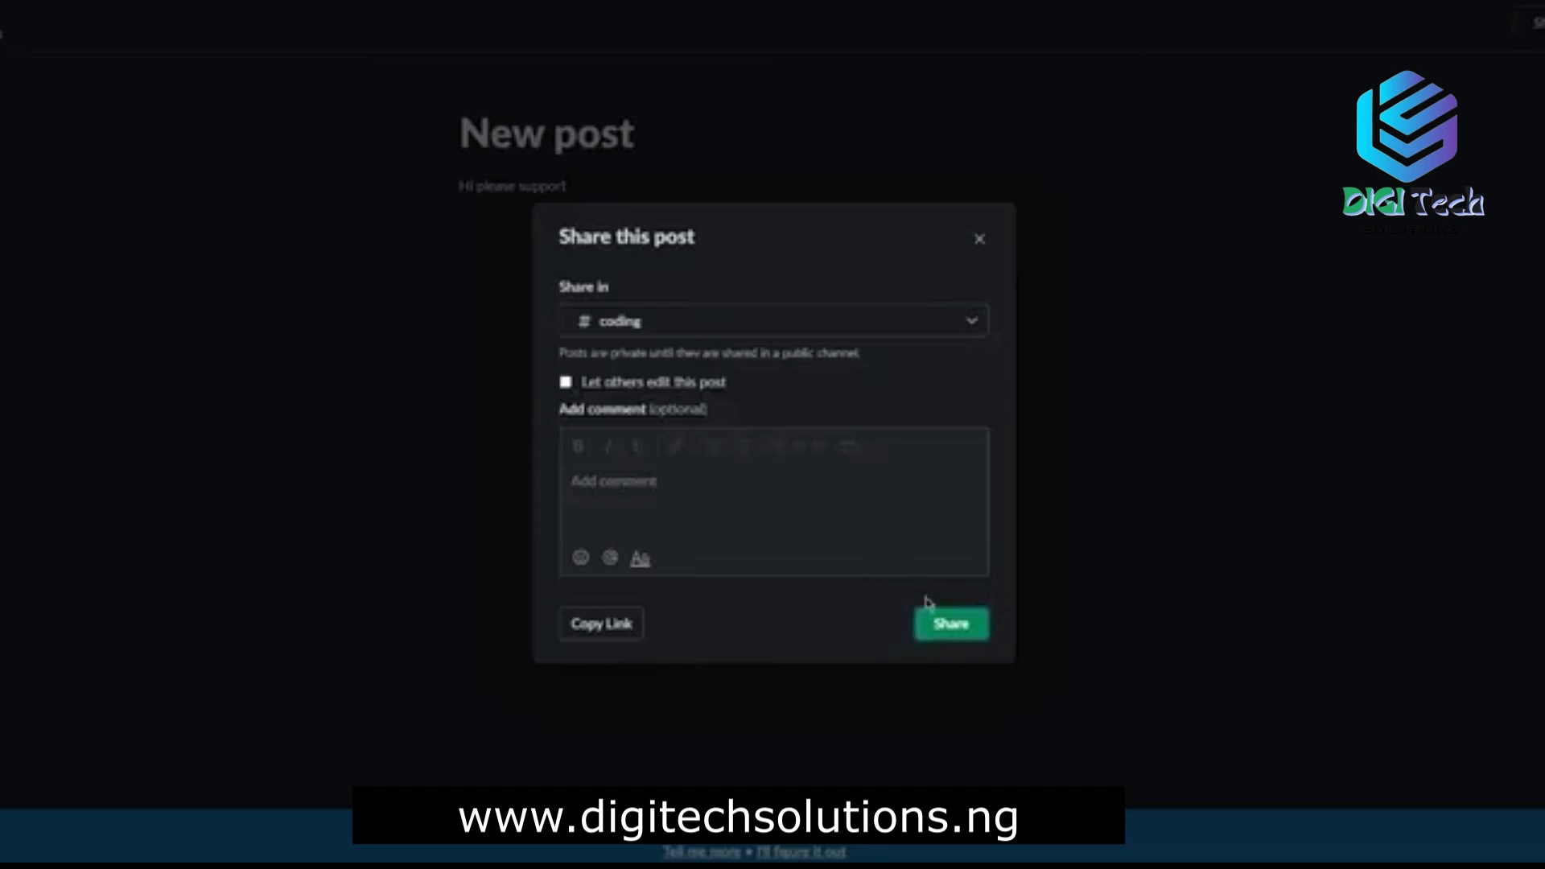
pyautogui.click(945, 624)
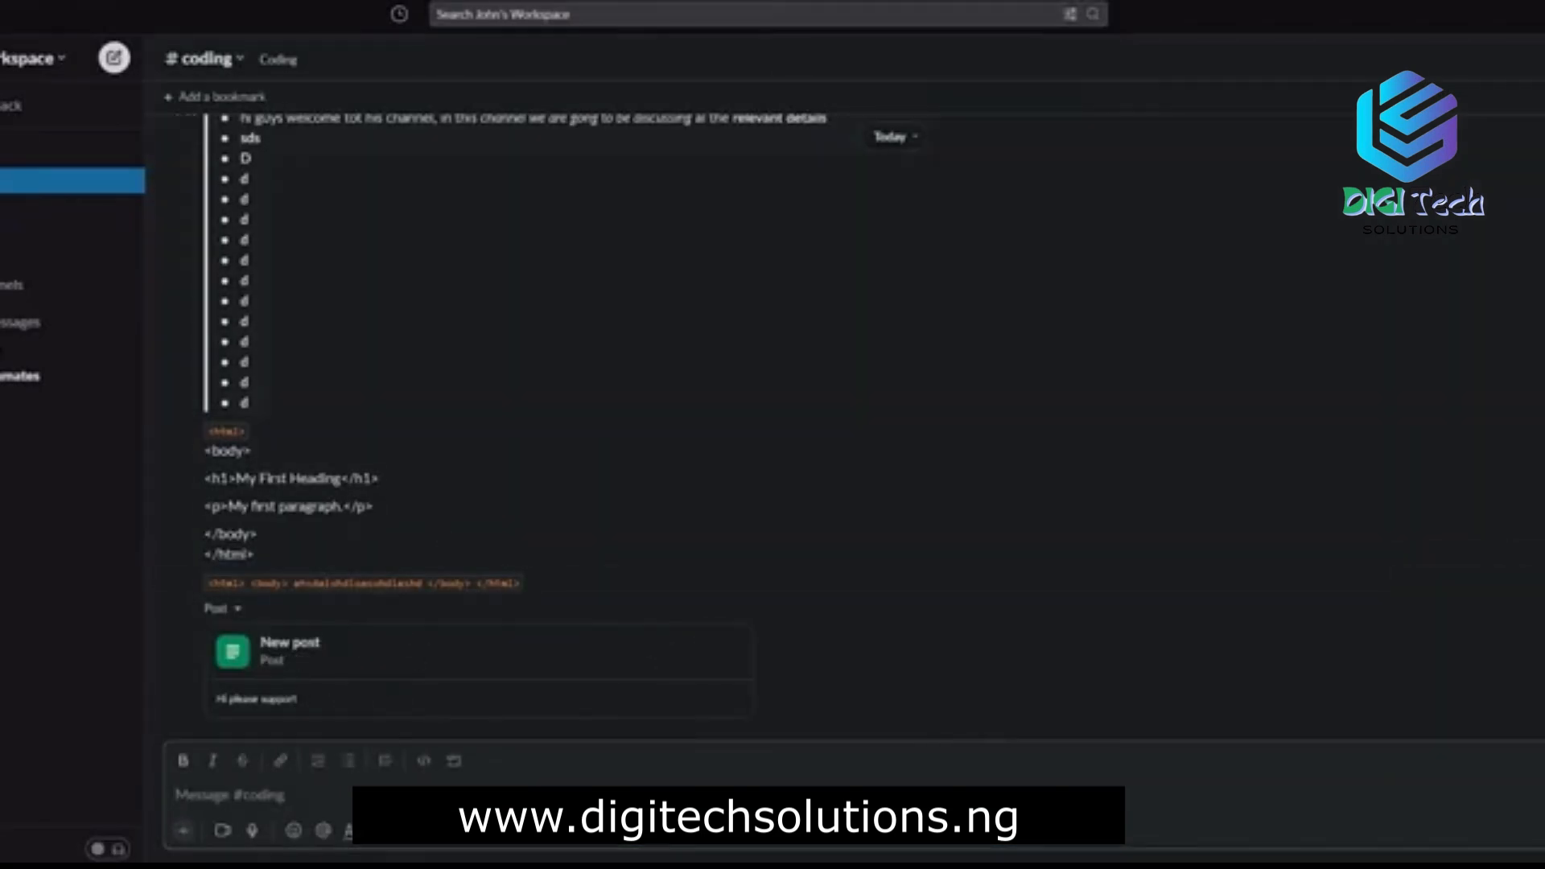
# Try and dismiss Create a reminder from the shortcuts menu, then open the composer's emoji picker.
pyautogui.click(183, 831)
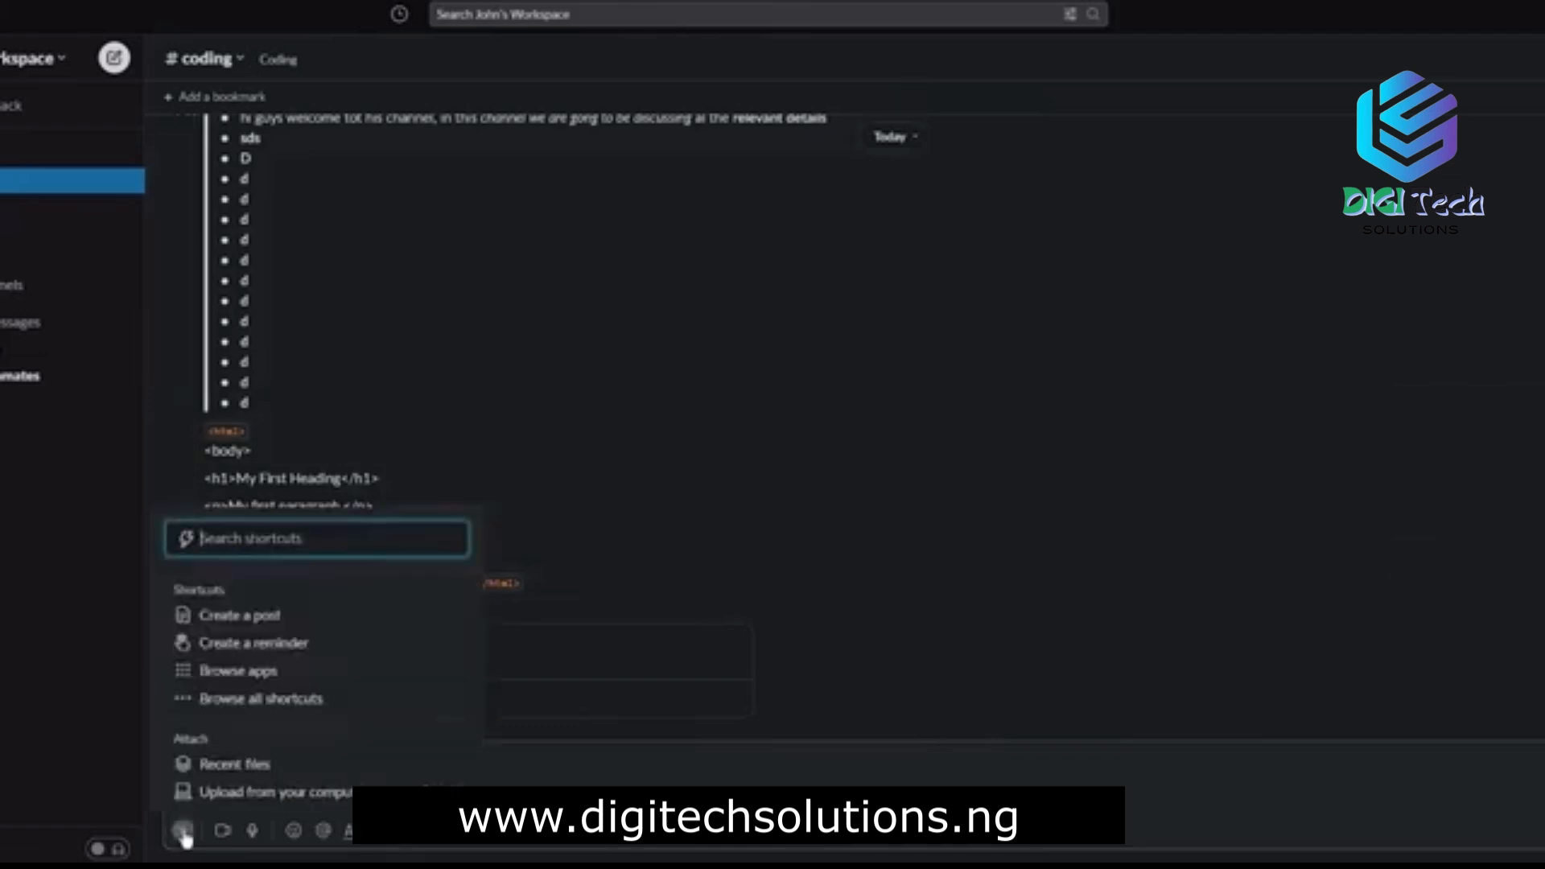
pyautogui.click(259, 646)
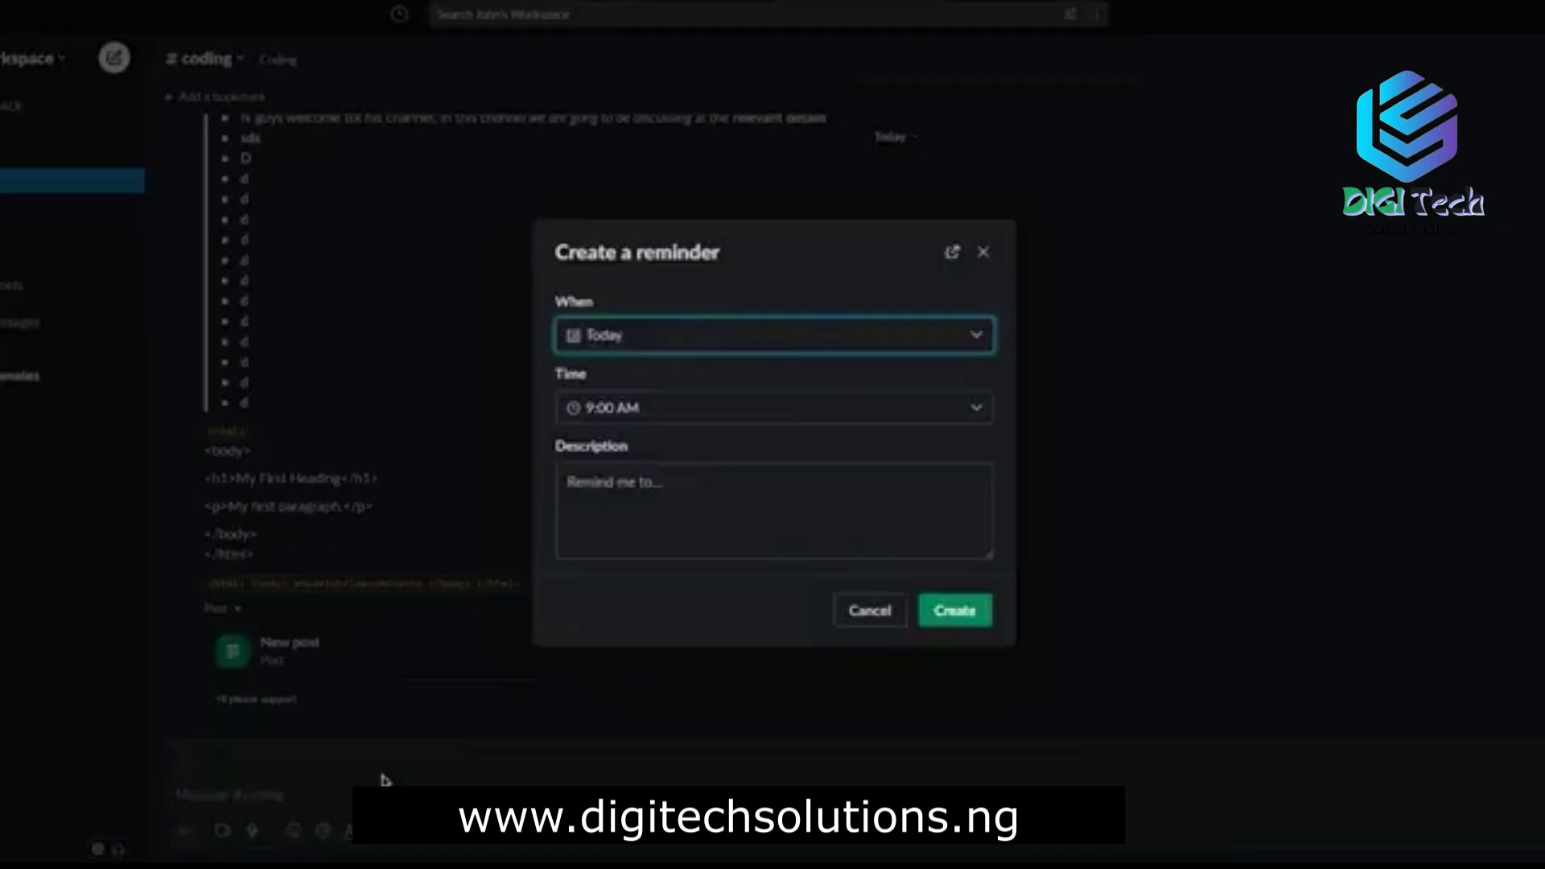
pyautogui.click(597, 697)
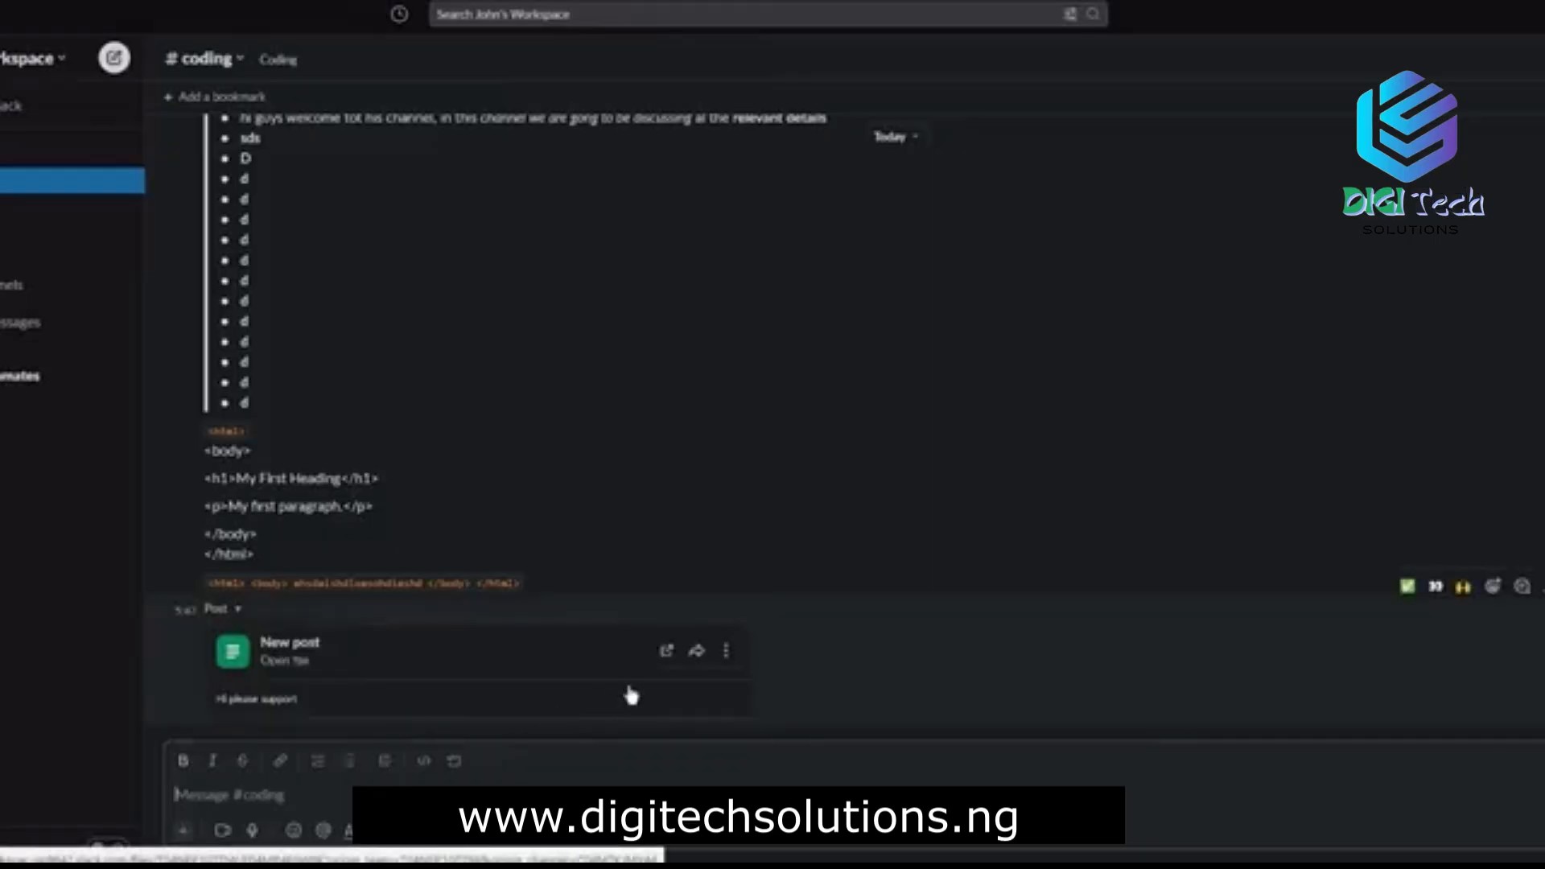
pyautogui.click(184, 831)
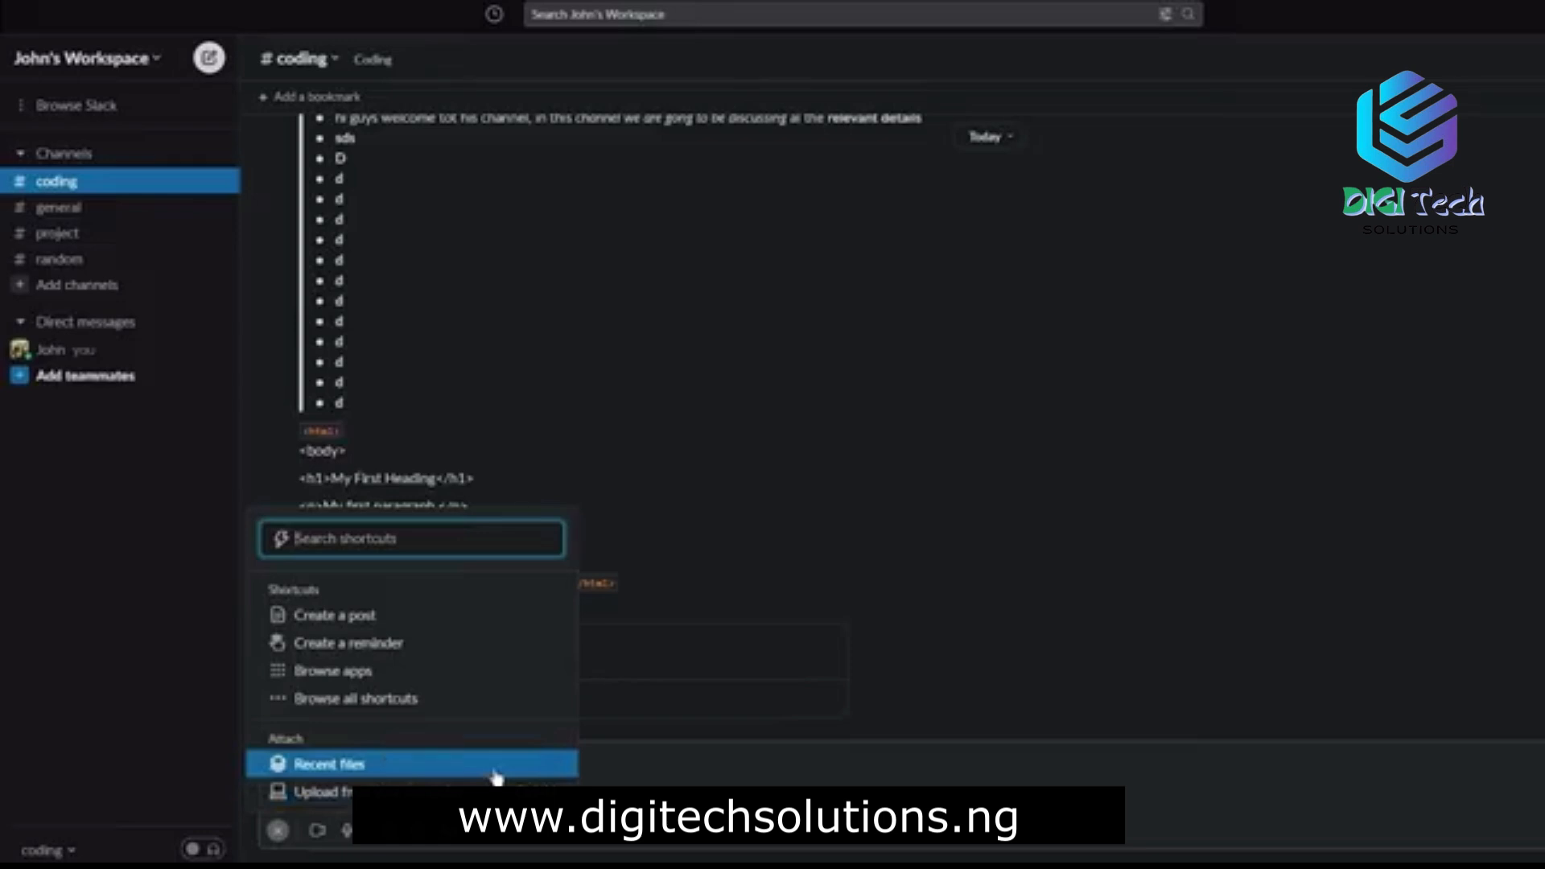
pyautogui.click(593, 765)
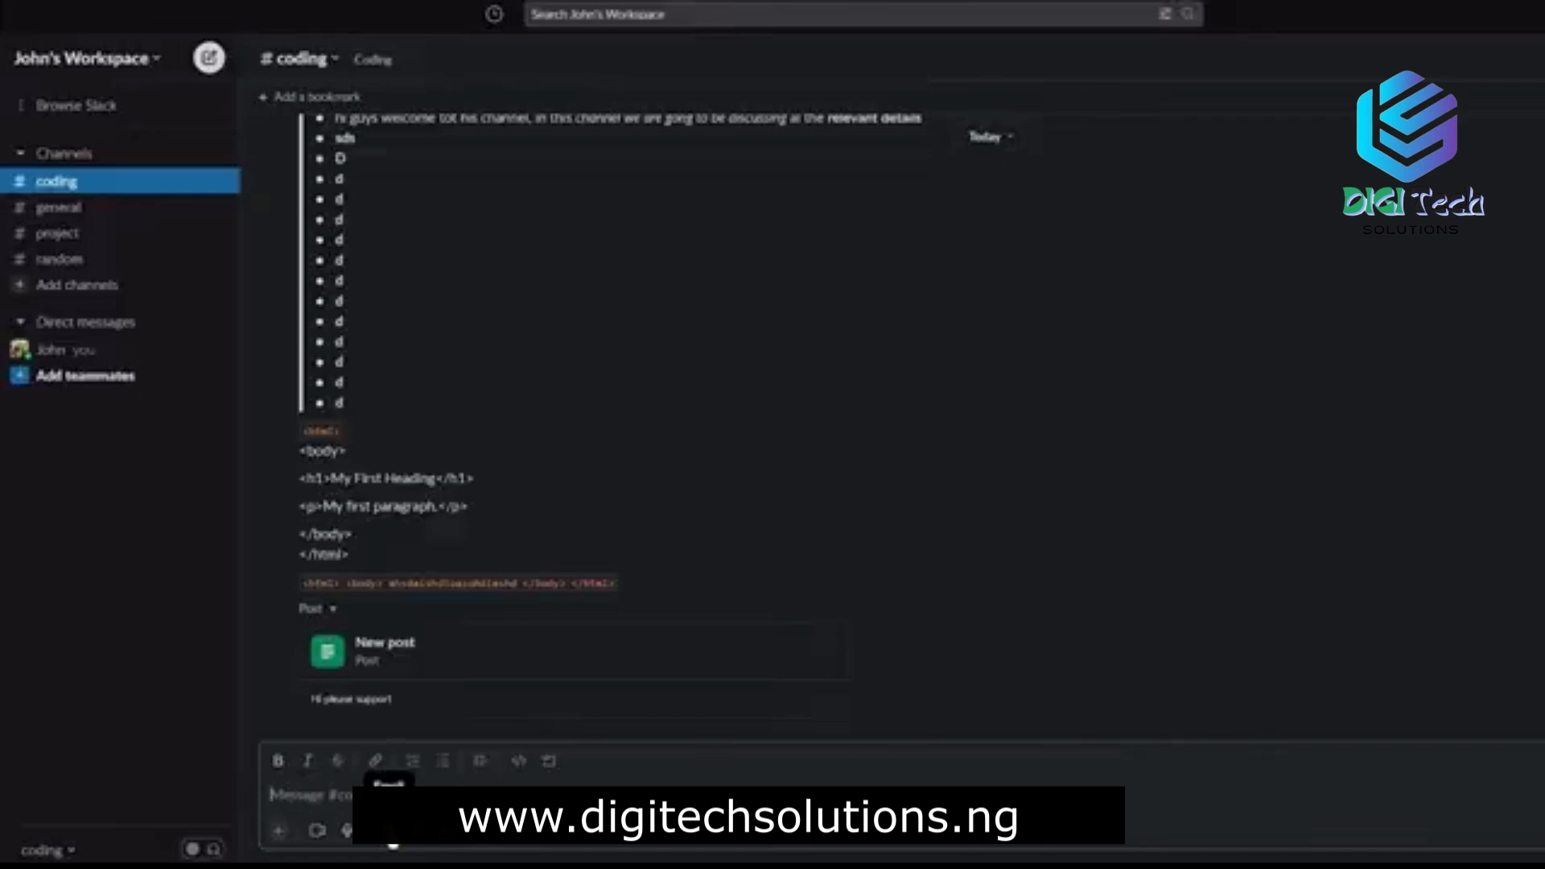
pyautogui.click(390, 832)
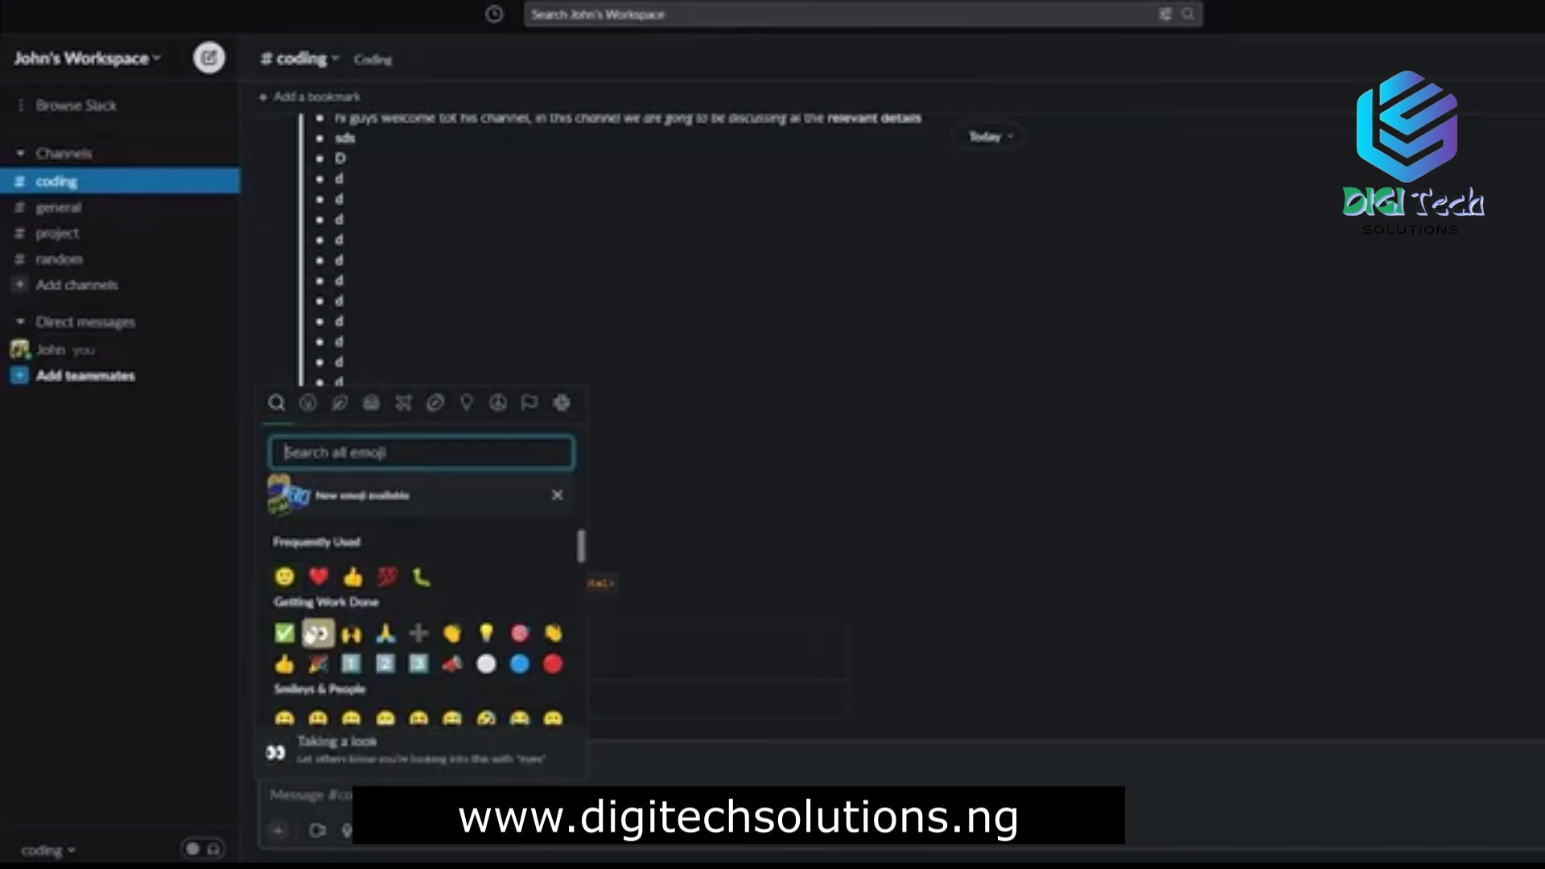
# Insert the ✅ emoji into the draft and return focus to the message box.
pyautogui.click(284, 634)
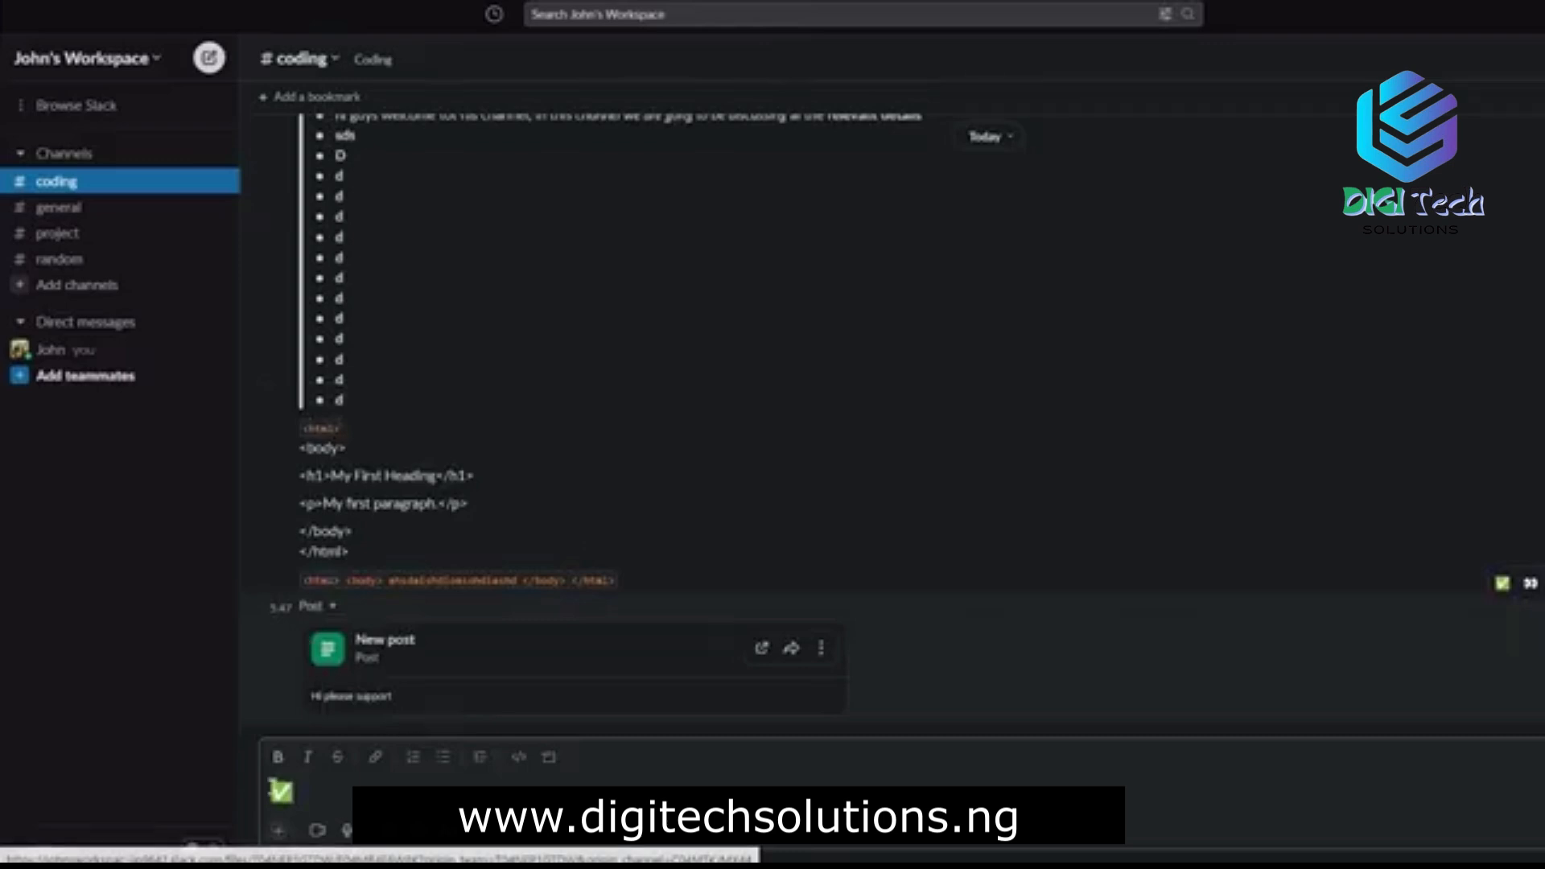
pyautogui.click(396, 833)
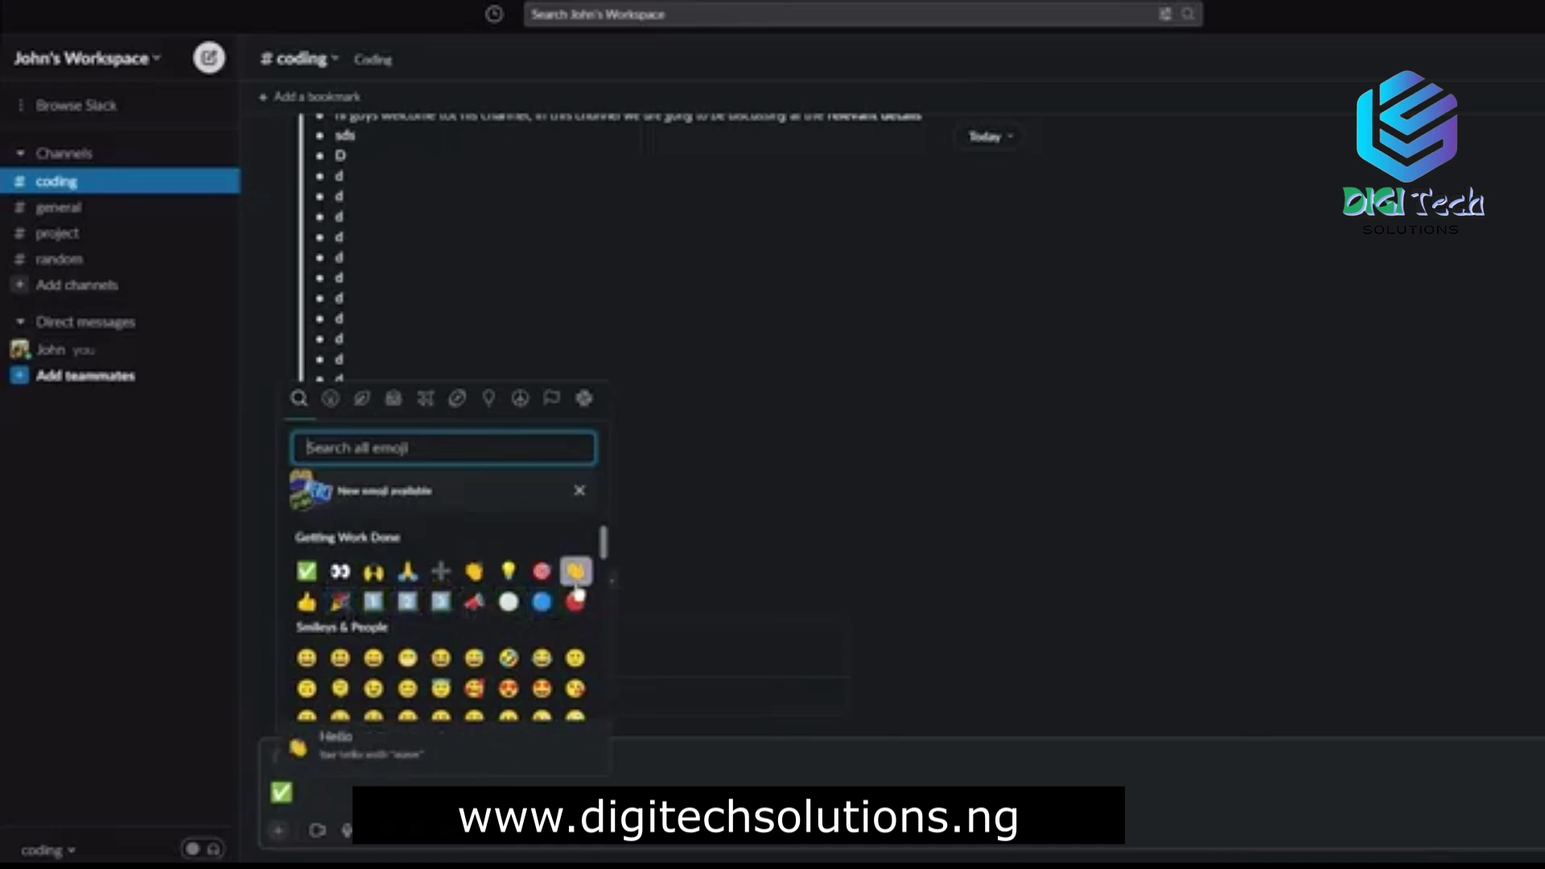
pyautogui.click(651, 580)
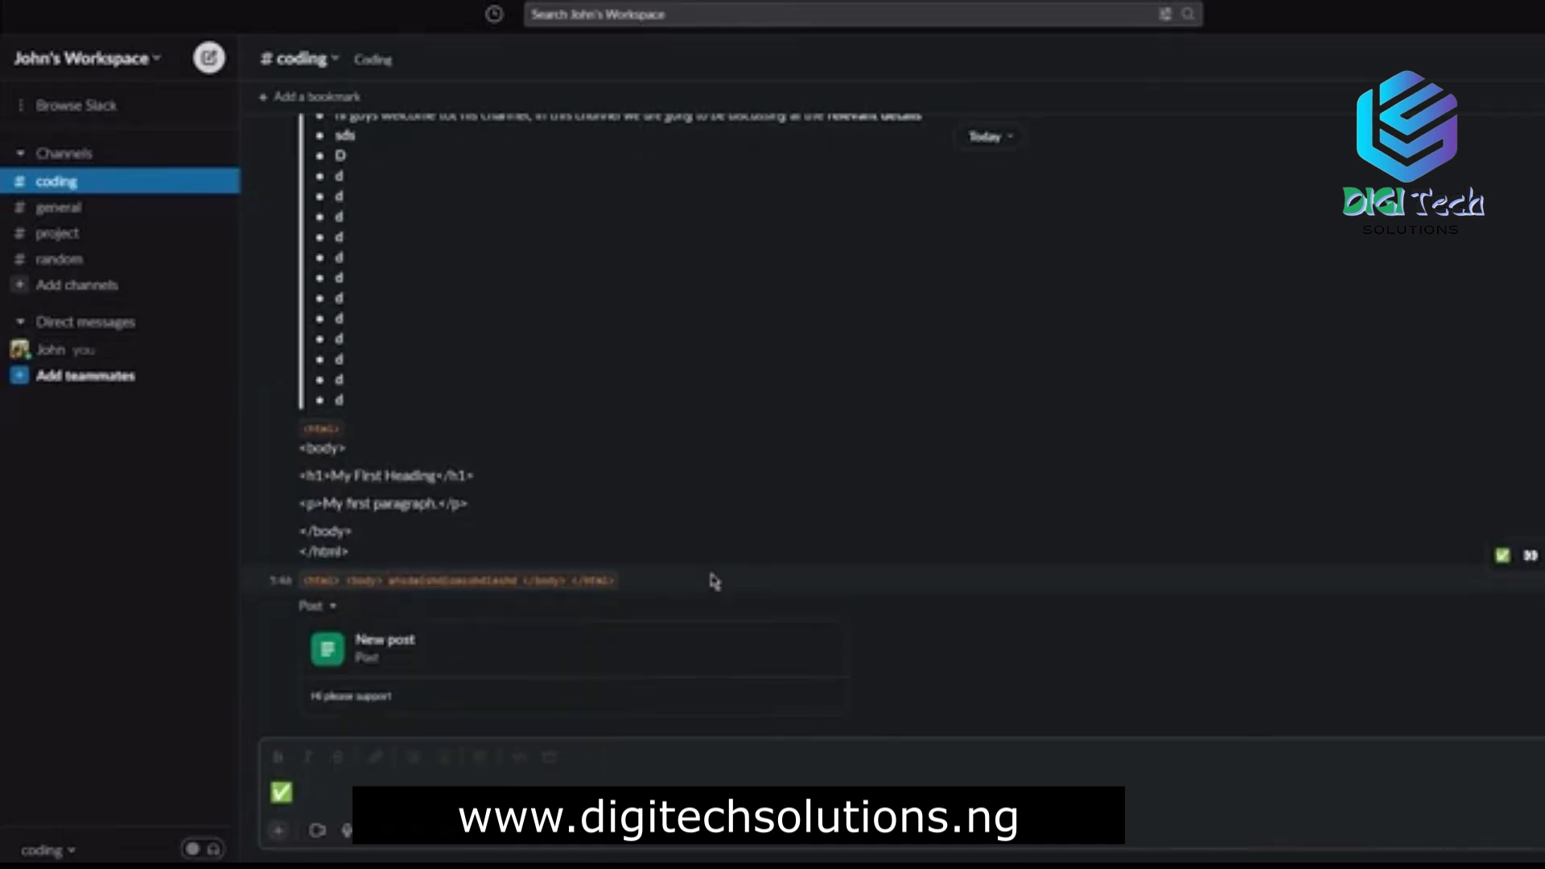
pyautogui.click(303, 783)
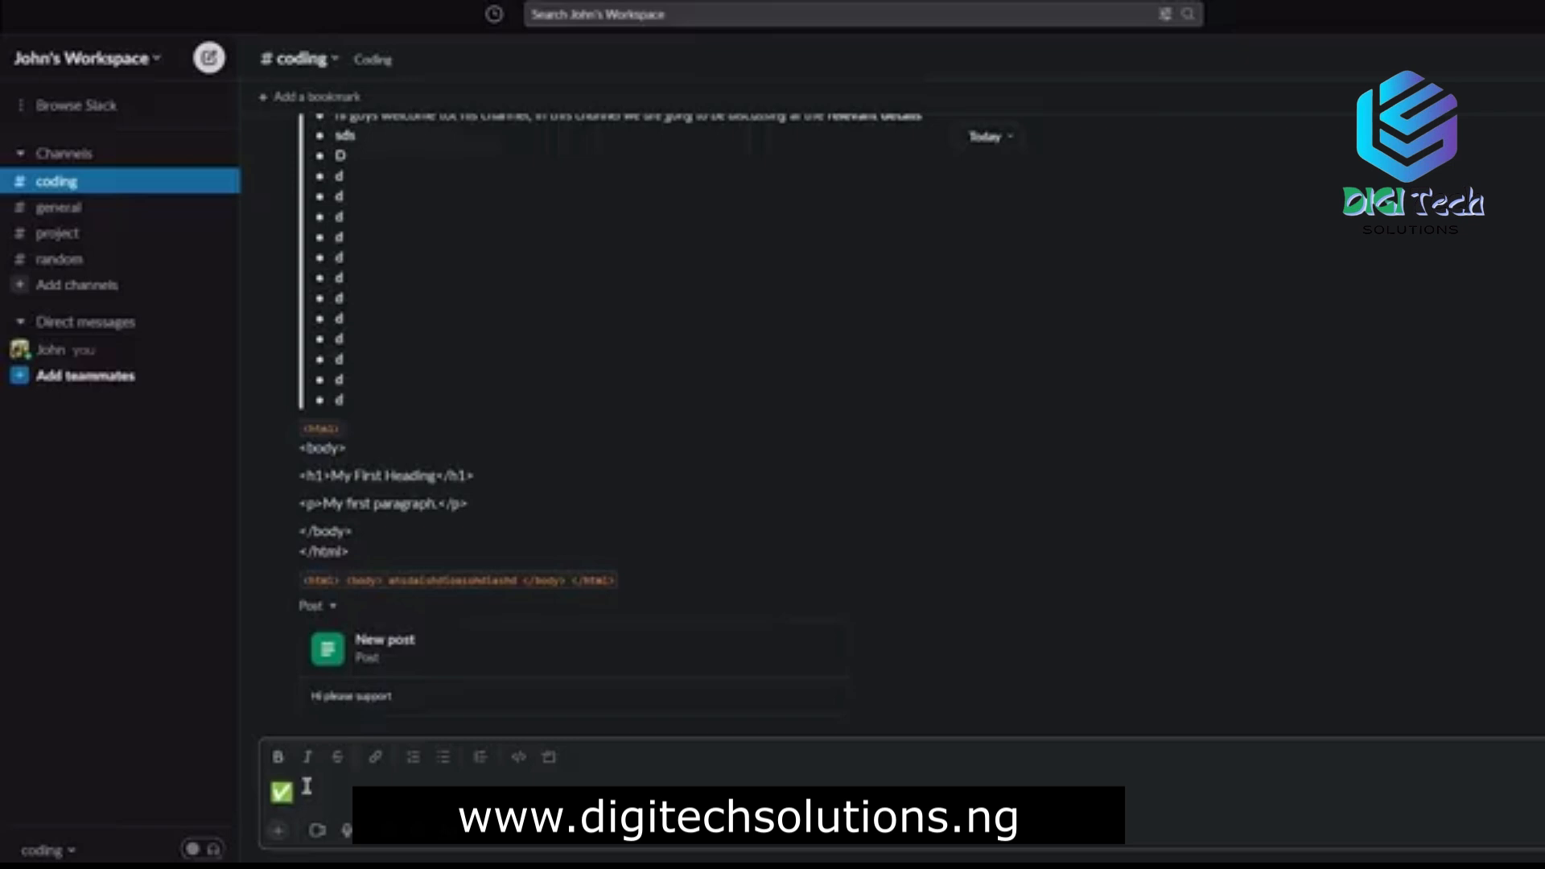
# Delete the check-mark emoji, then start and remove an @ mention.
pyautogui.press('BackSpace')
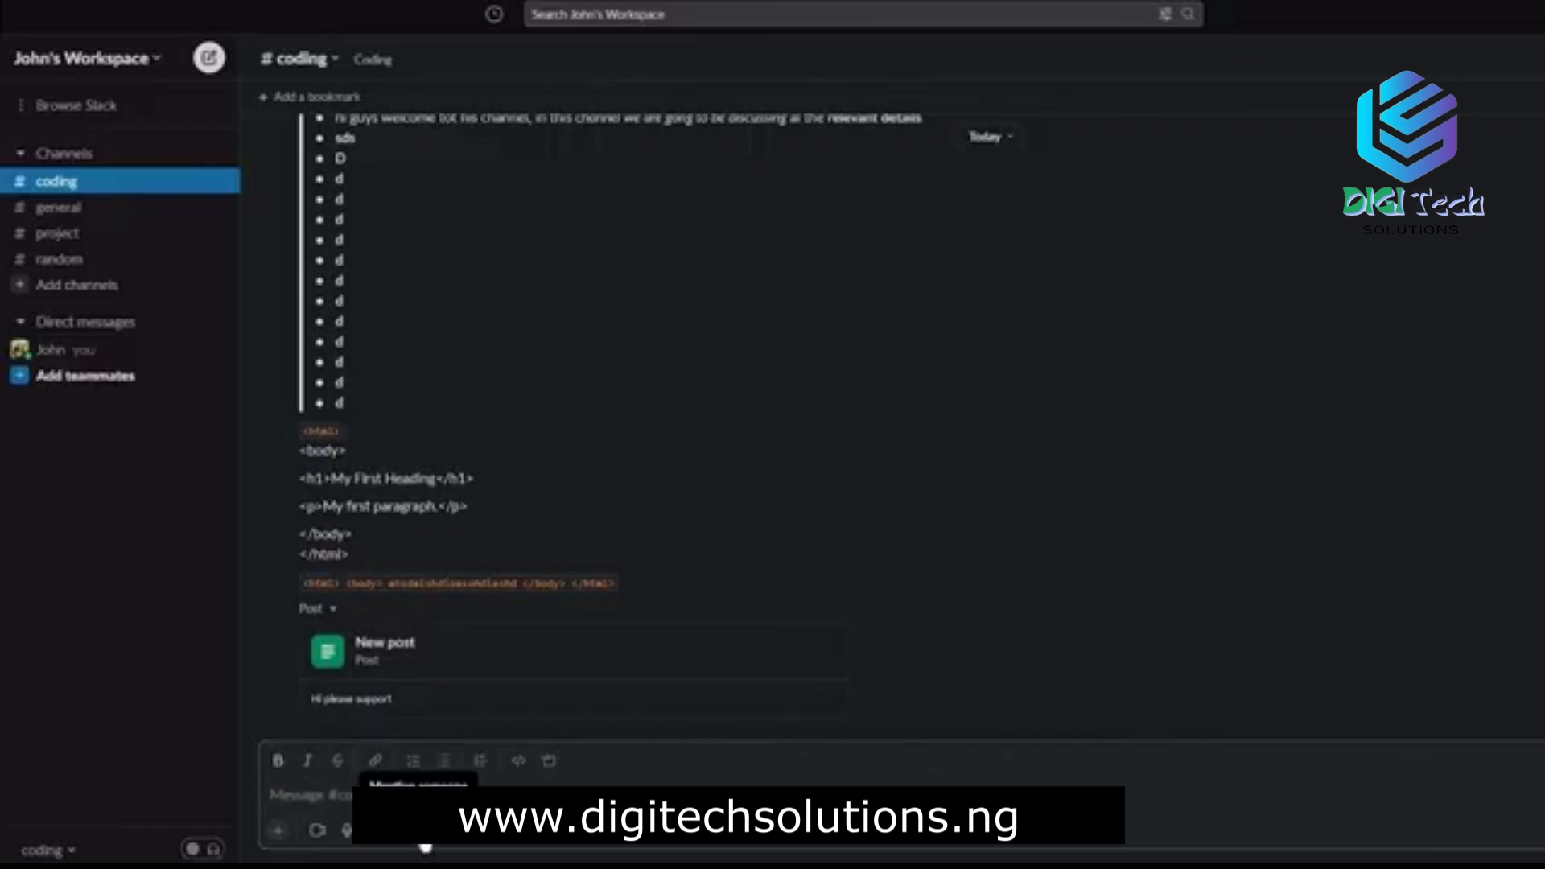
pyautogui.click(424, 835)
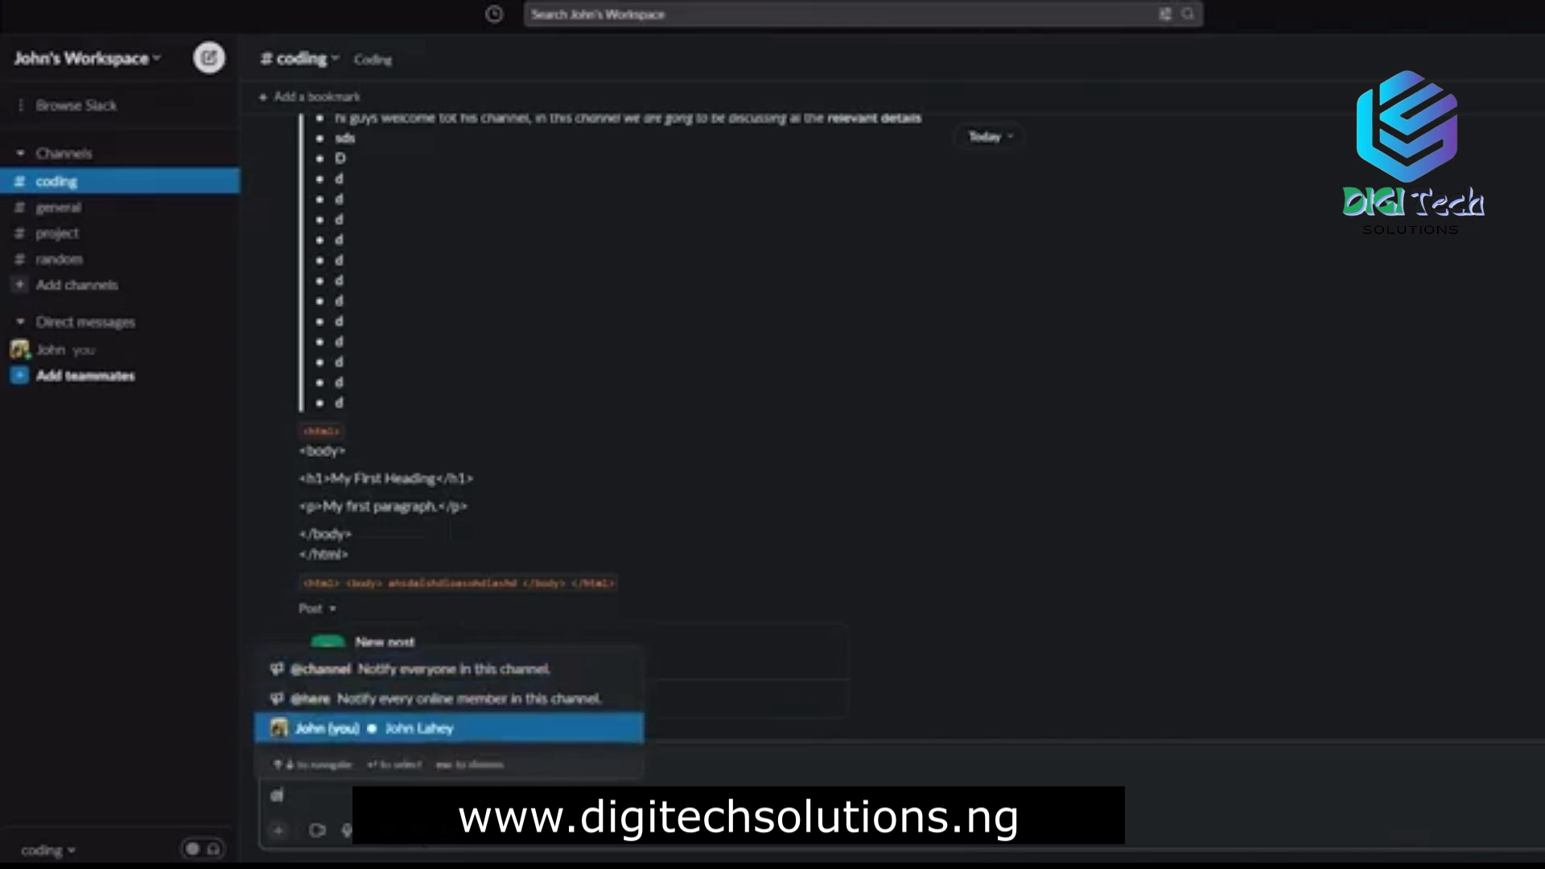
pyautogui.click(451, 793)
pyautogui.press('BackSpace')
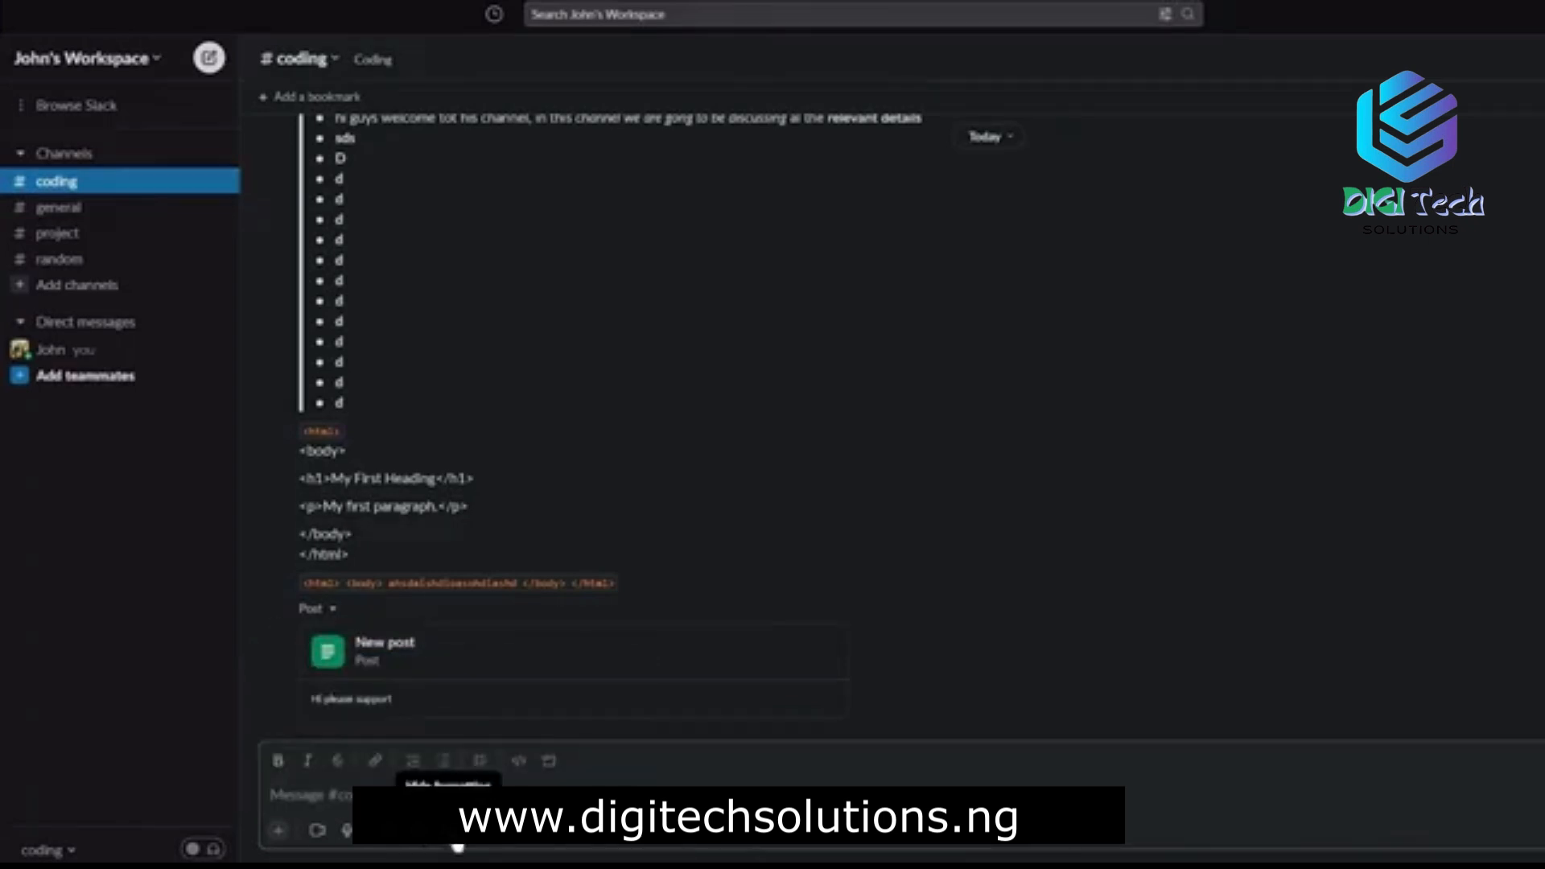
# Toggle the composer's formatting options off and on several times.
pyautogui.click(451, 835)
pyautogui.click(452, 840)
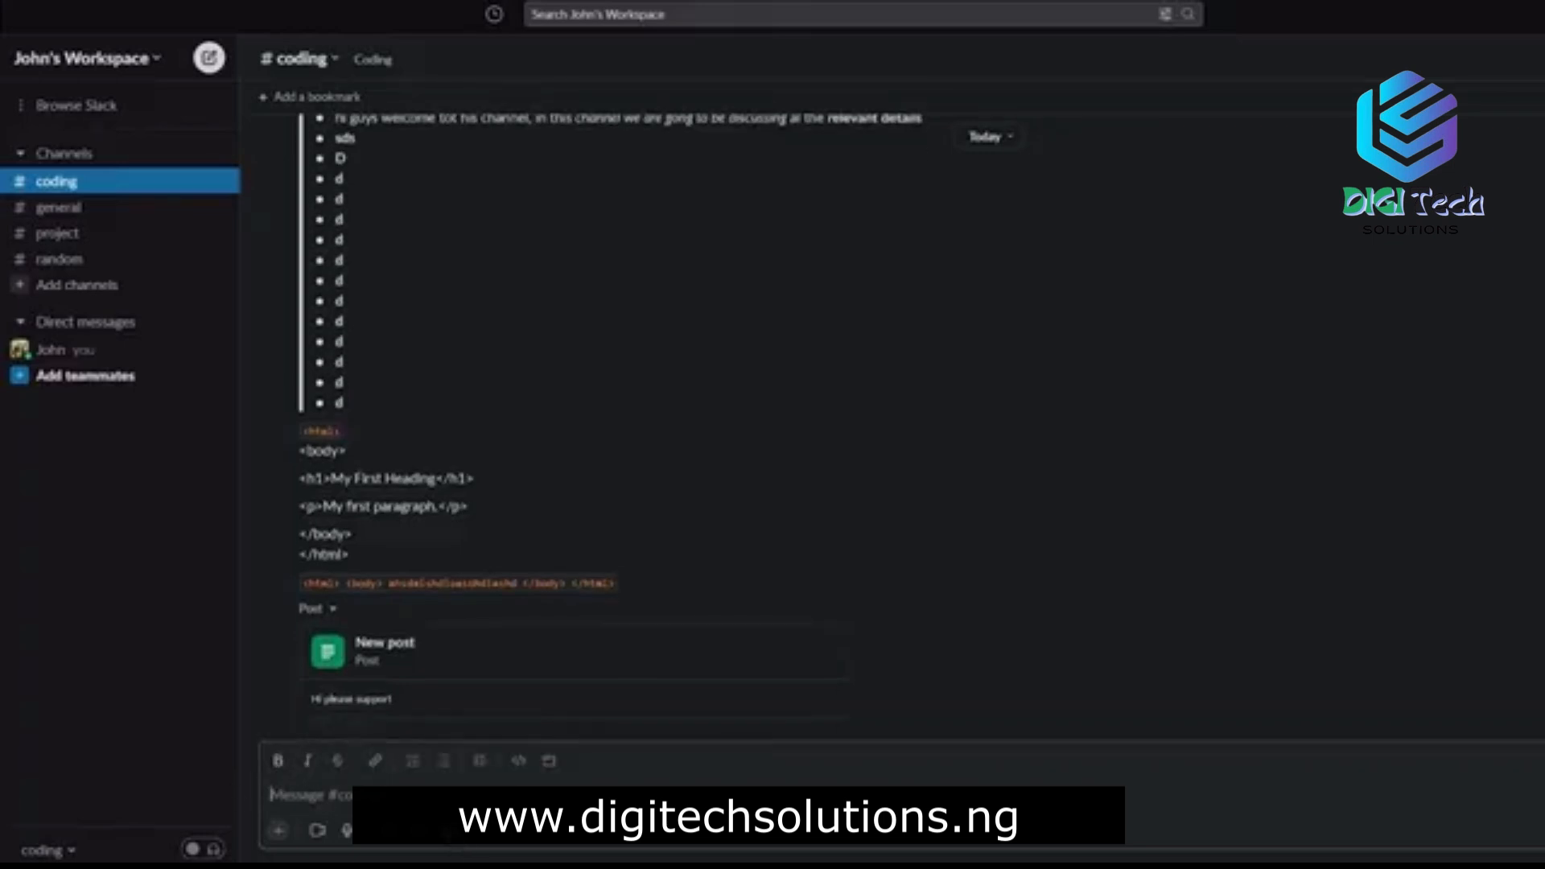
pyautogui.click(450, 841)
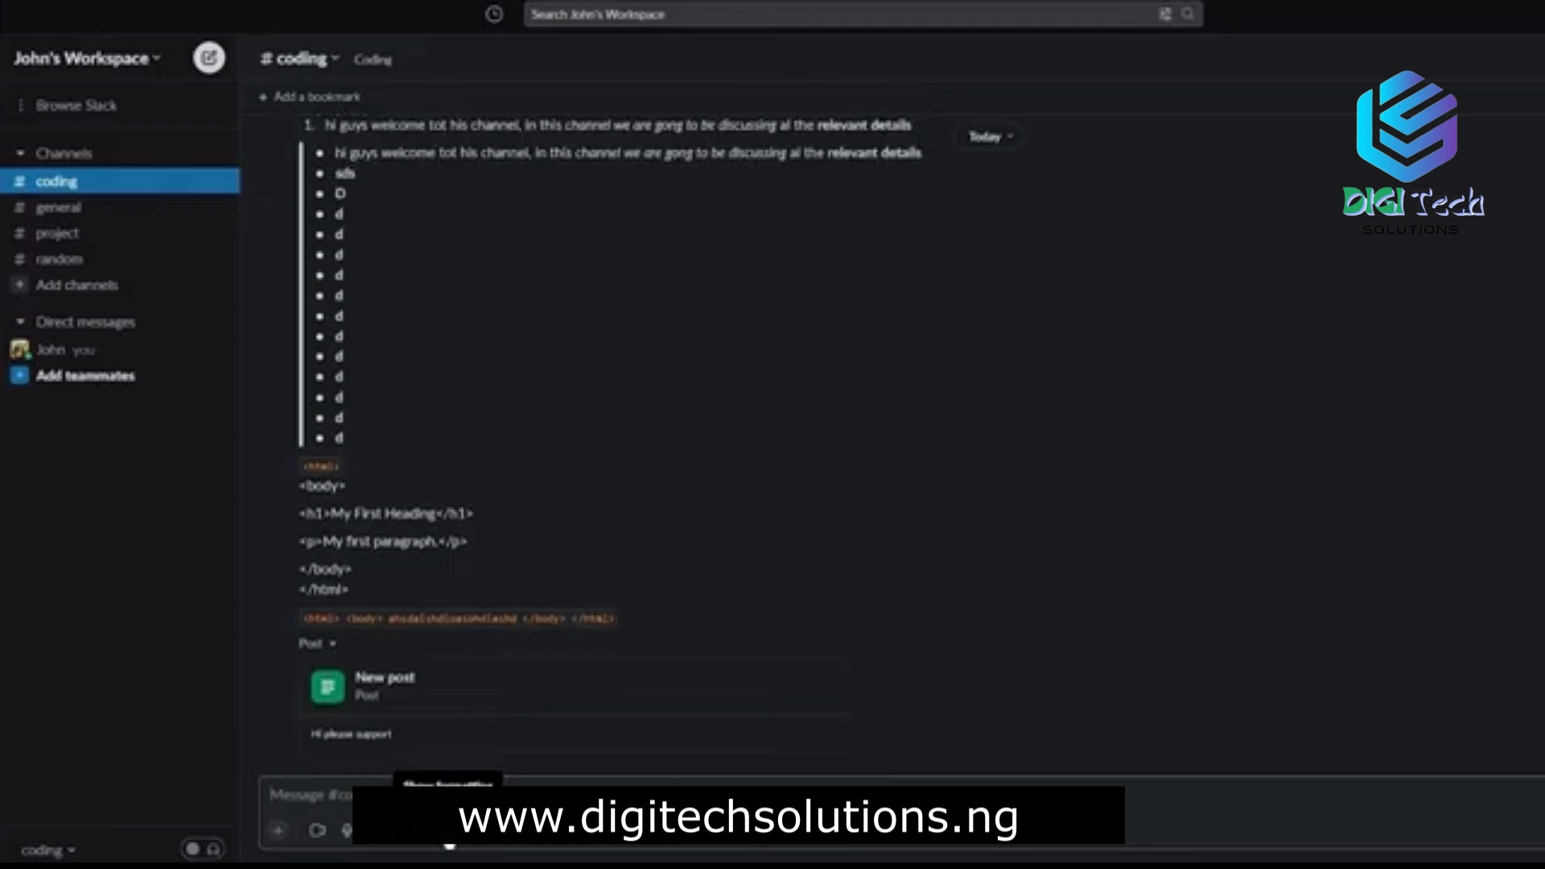
pyautogui.click(451, 841)
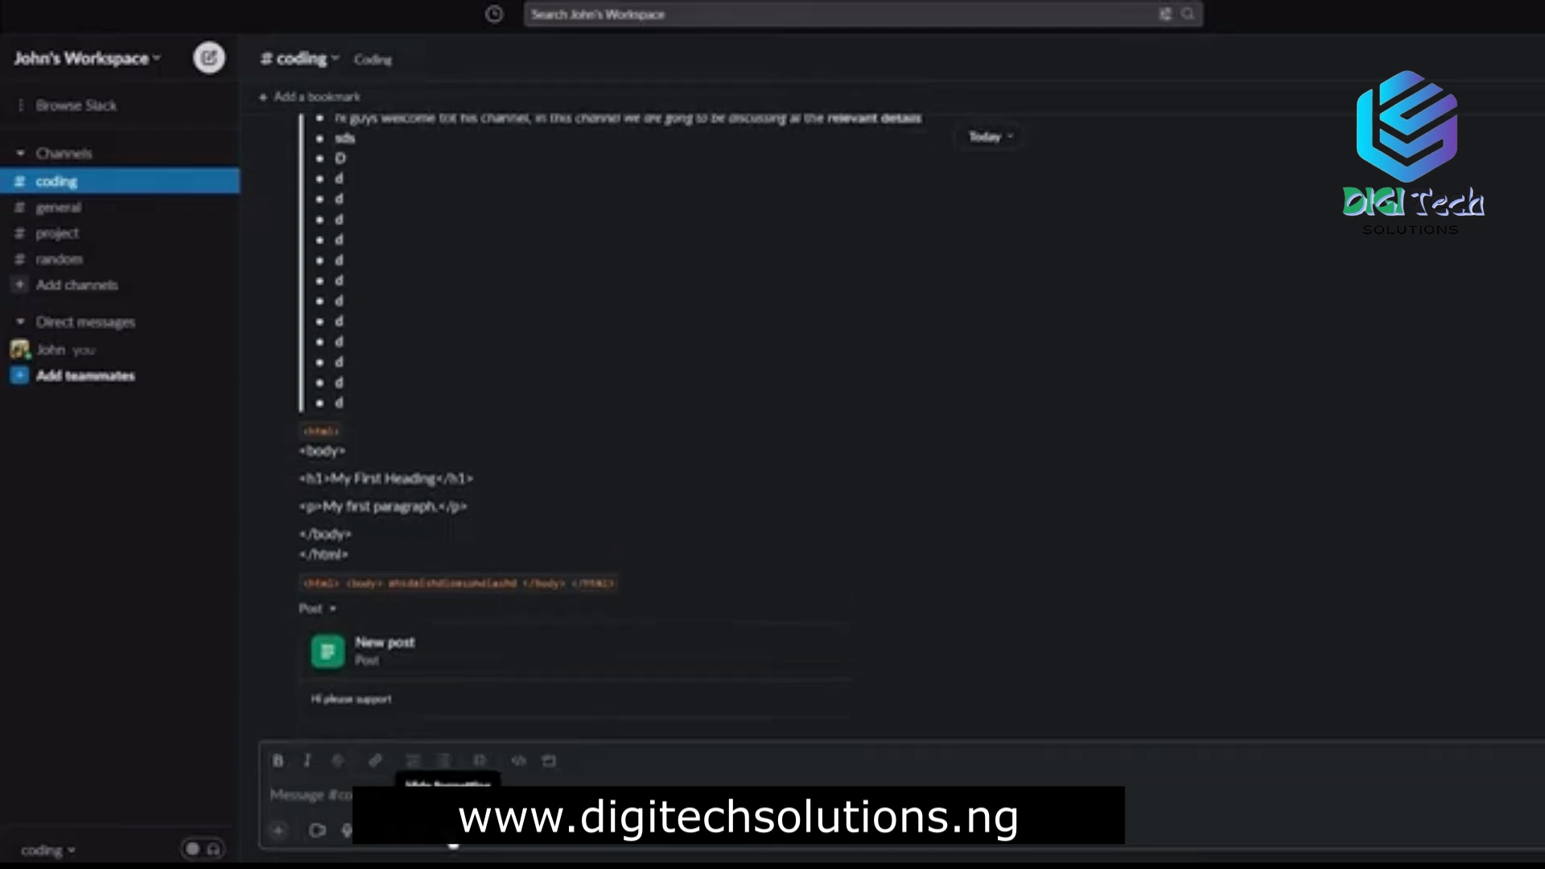
pyautogui.click(452, 841)
pyautogui.click(452, 841)
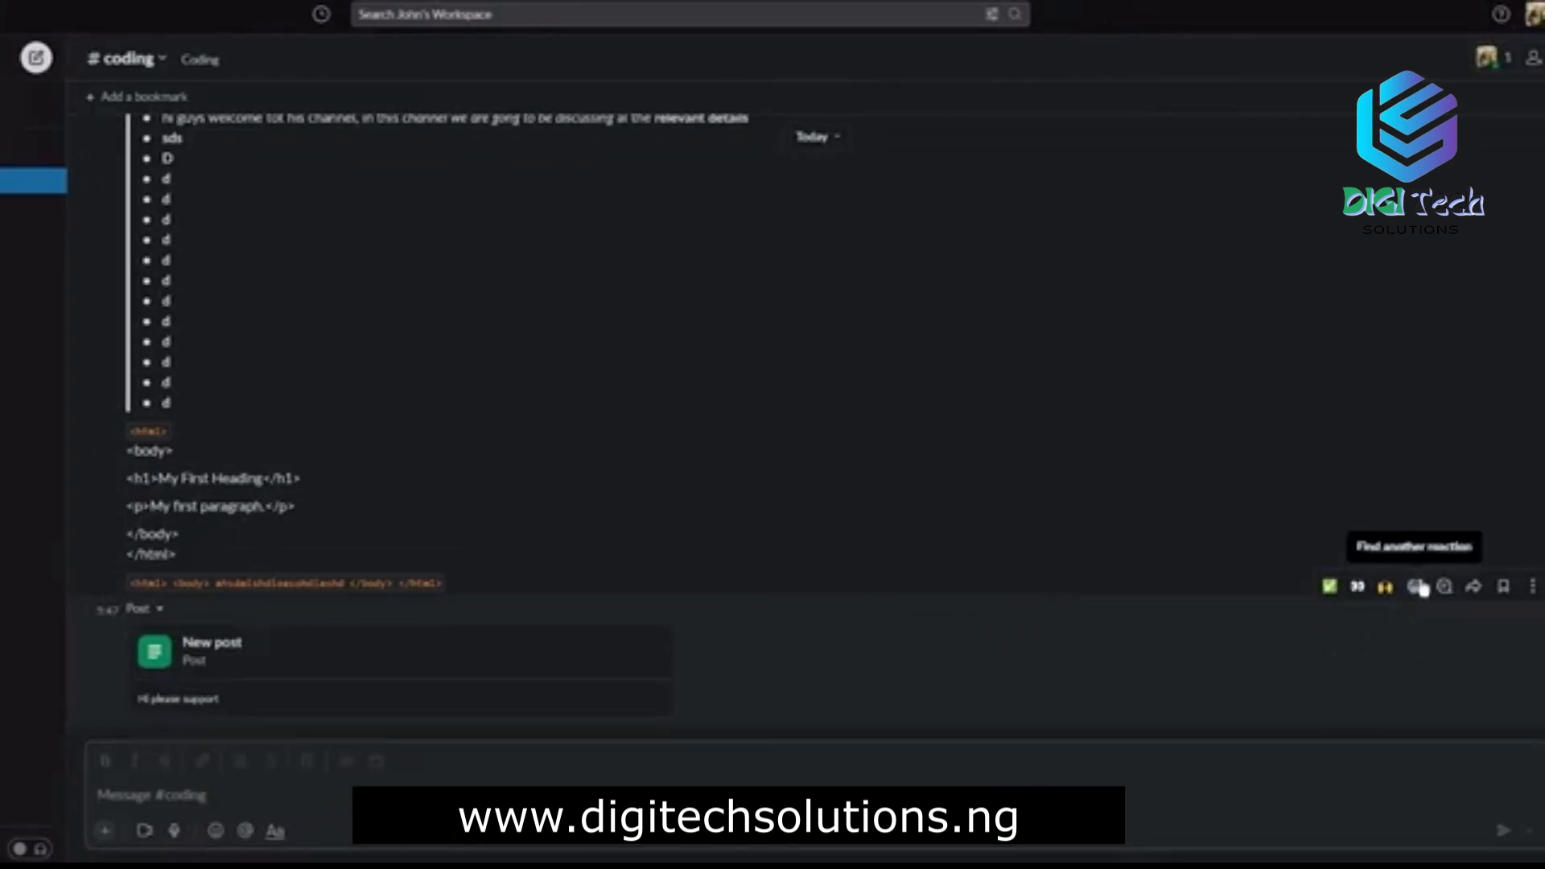
# Add a ✅ reaction to the shared 'New post' and check its More actions menu.
pyautogui.click(1416, 590)
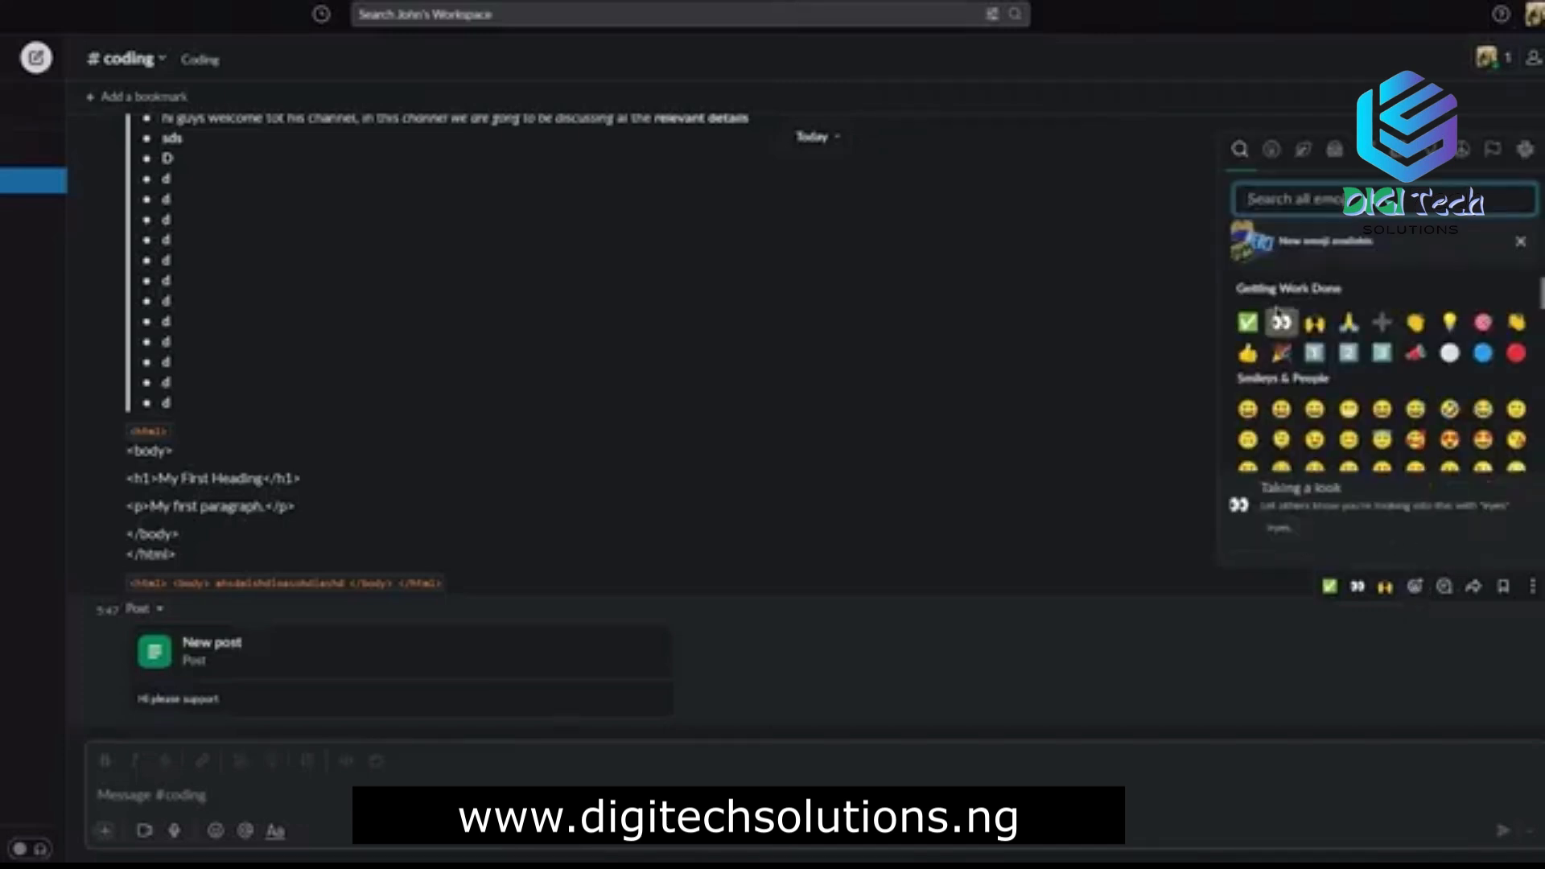
pyautogui.click(1258, 322)
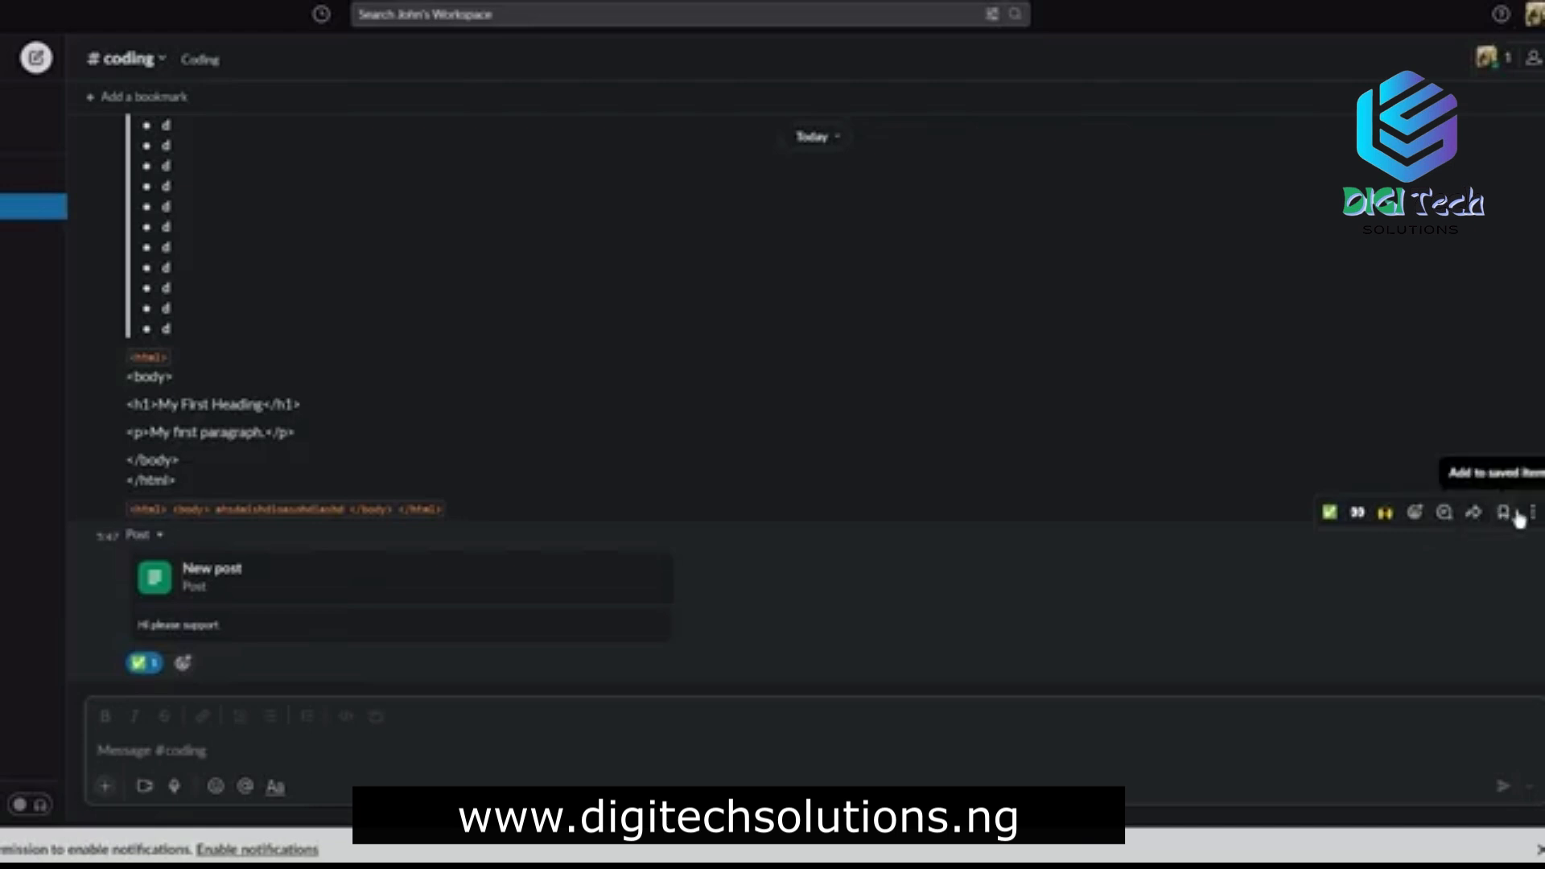
pyautogui.click(1531, 514)
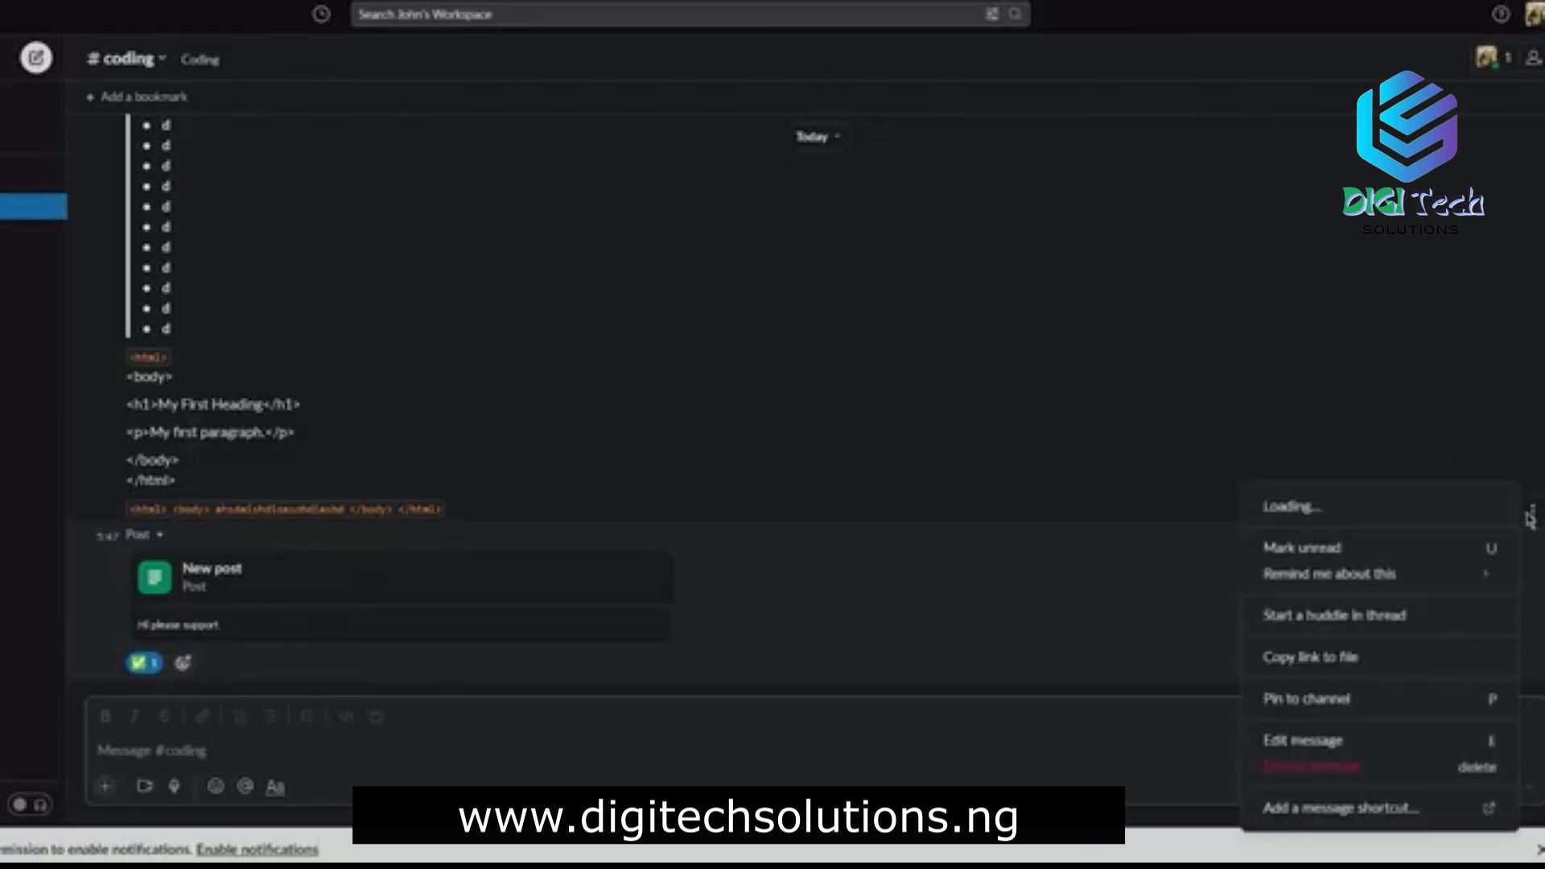
pyautogui.click(1377, 380)
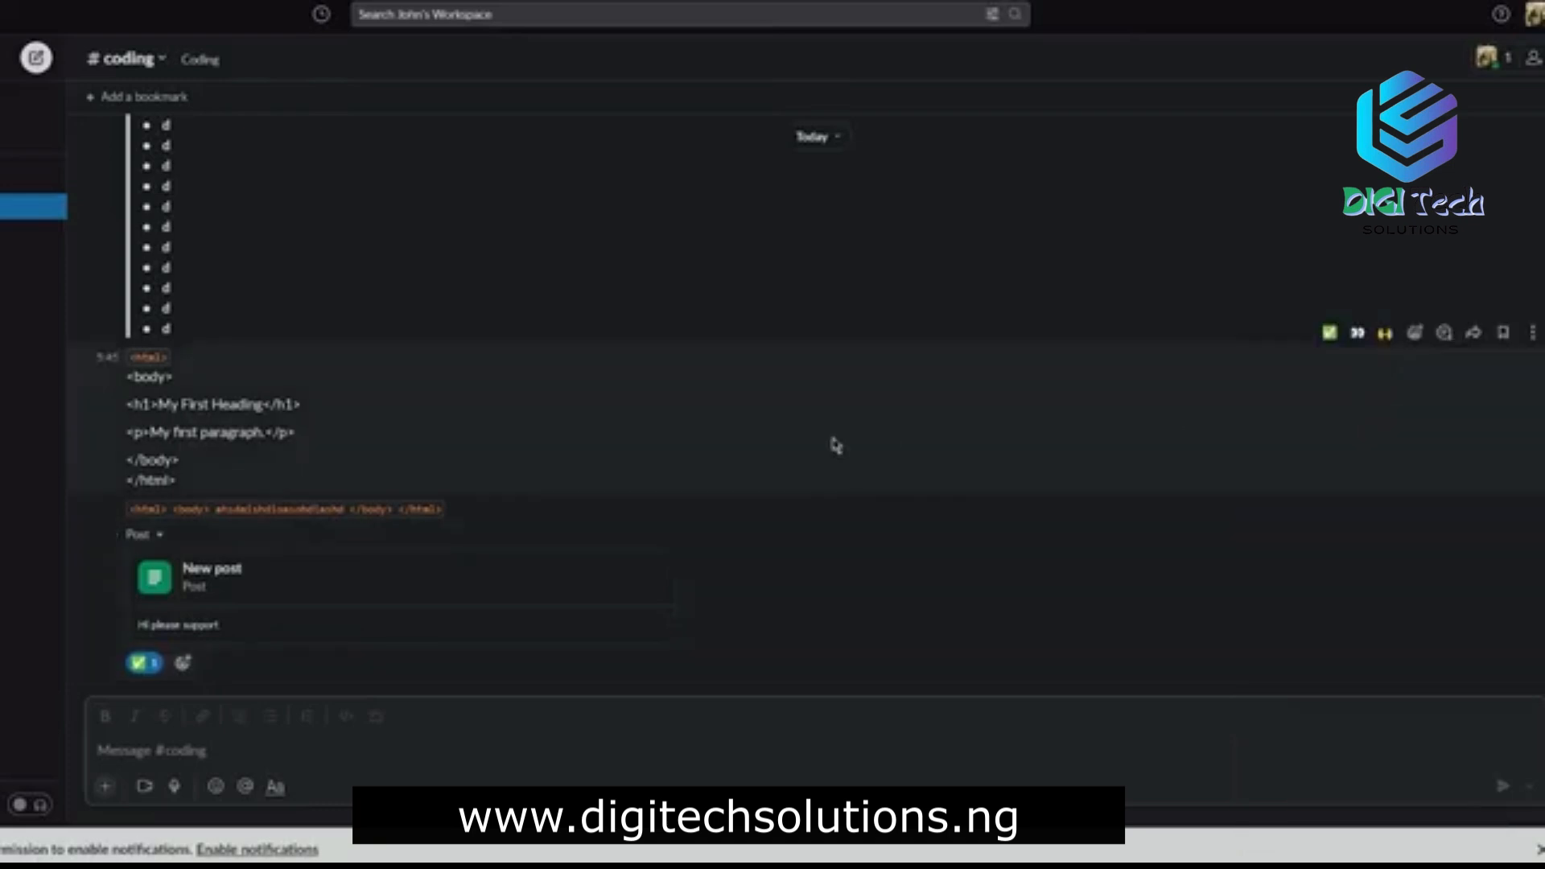
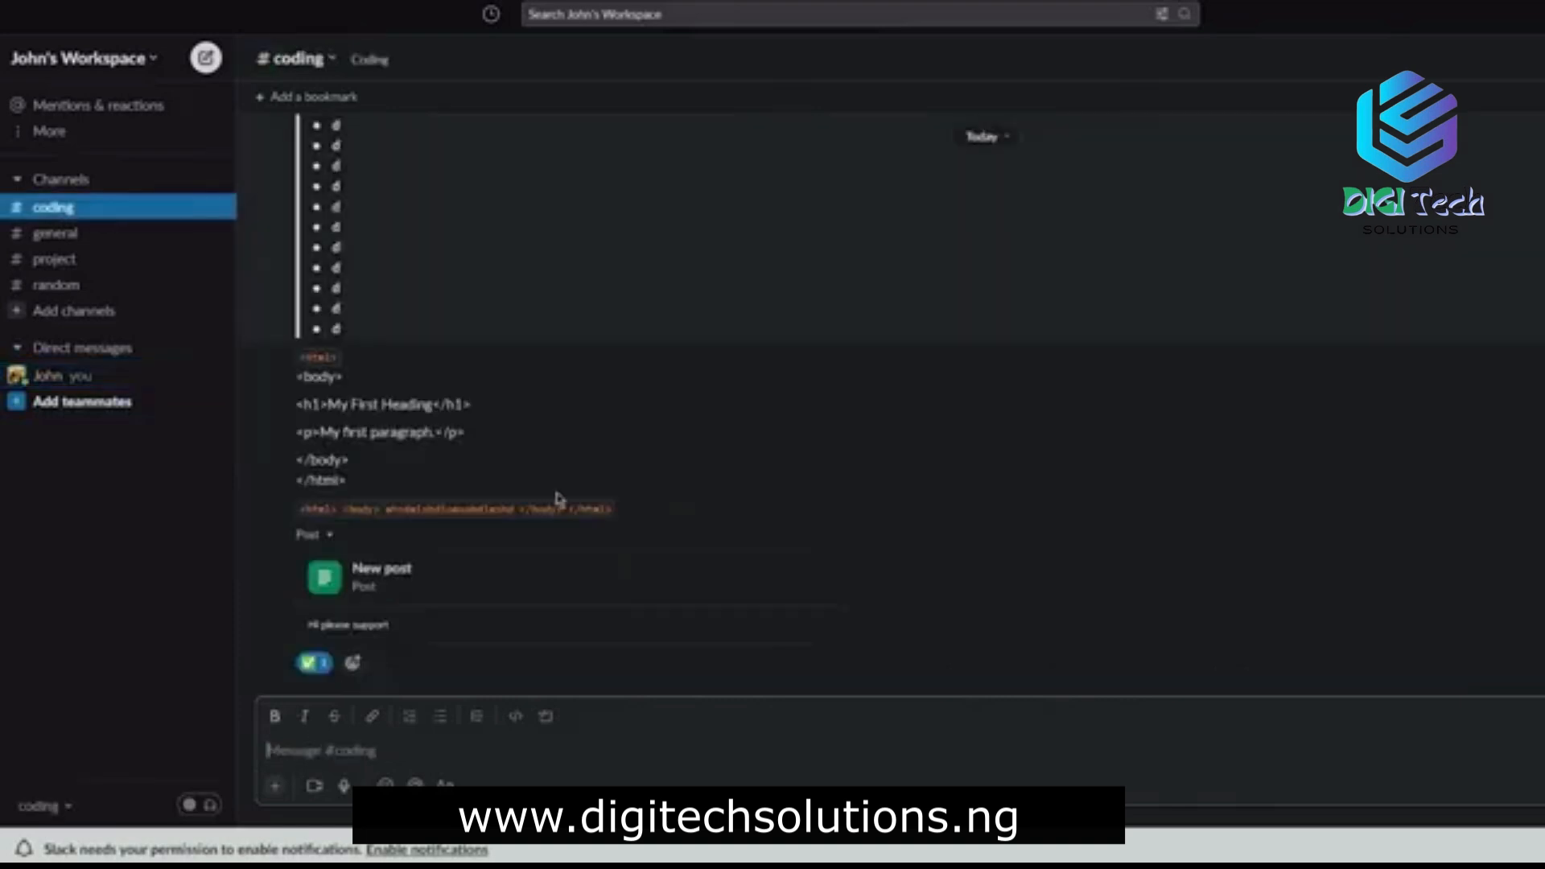
# Open your own self direct-message conversation from the sidebar's Direct messages list.
pyautogui.scroll(10, 665, 455)
pyautogui.scroll(-15, 665, 455)
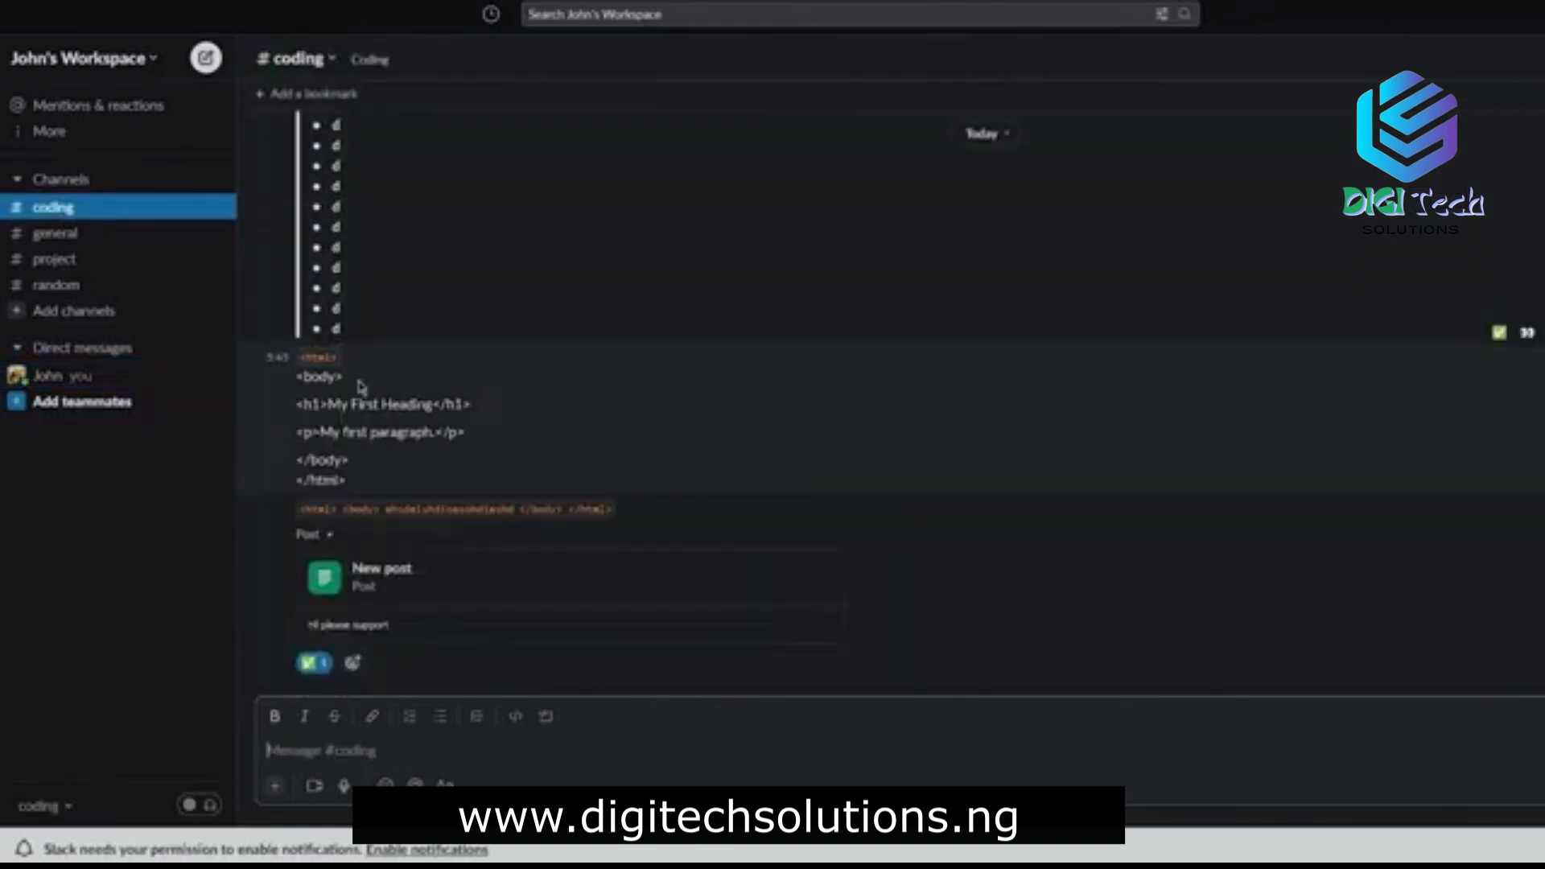
pyautogui.click(70, 378)
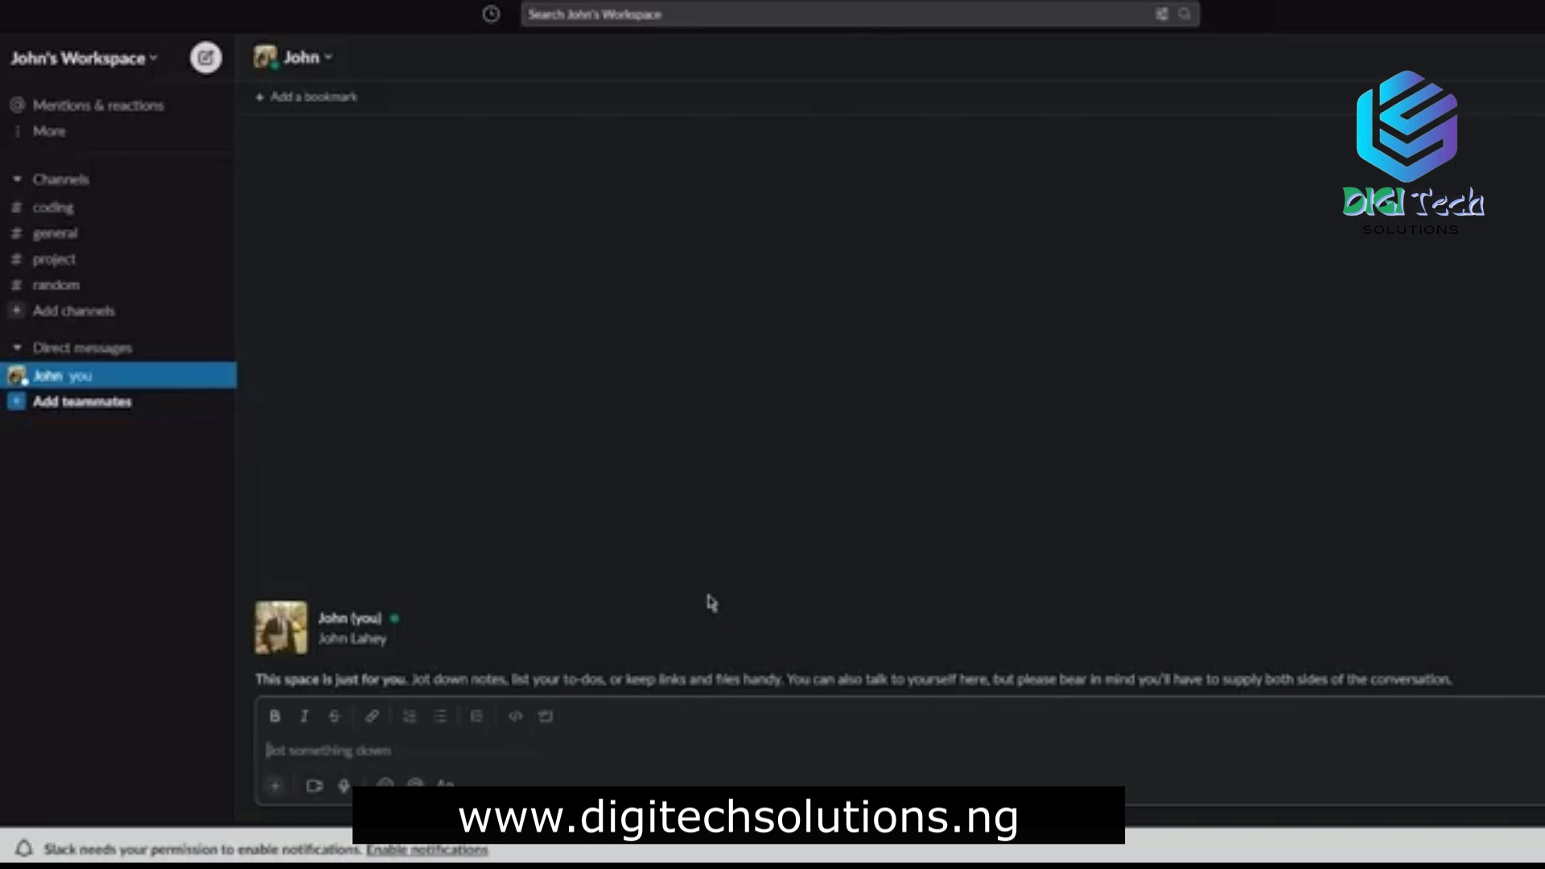
# Send yourself a note asking to talk privately about the new pay rise.
pyautogui.write('hi john i hope this message stays between us both only, so')
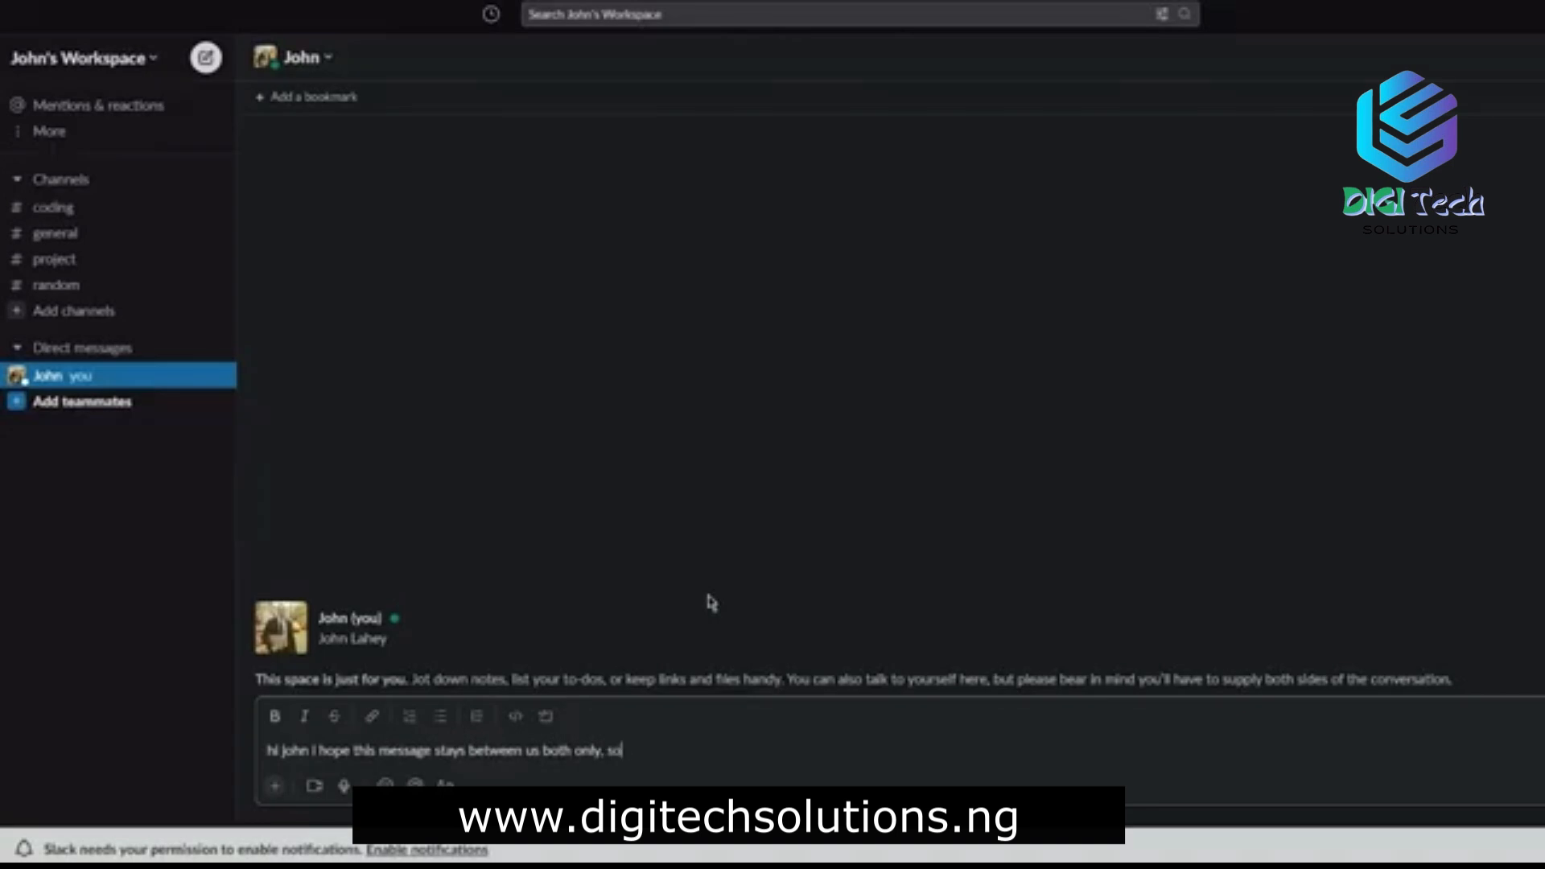
pyautogui.write(' can we talk about thene')
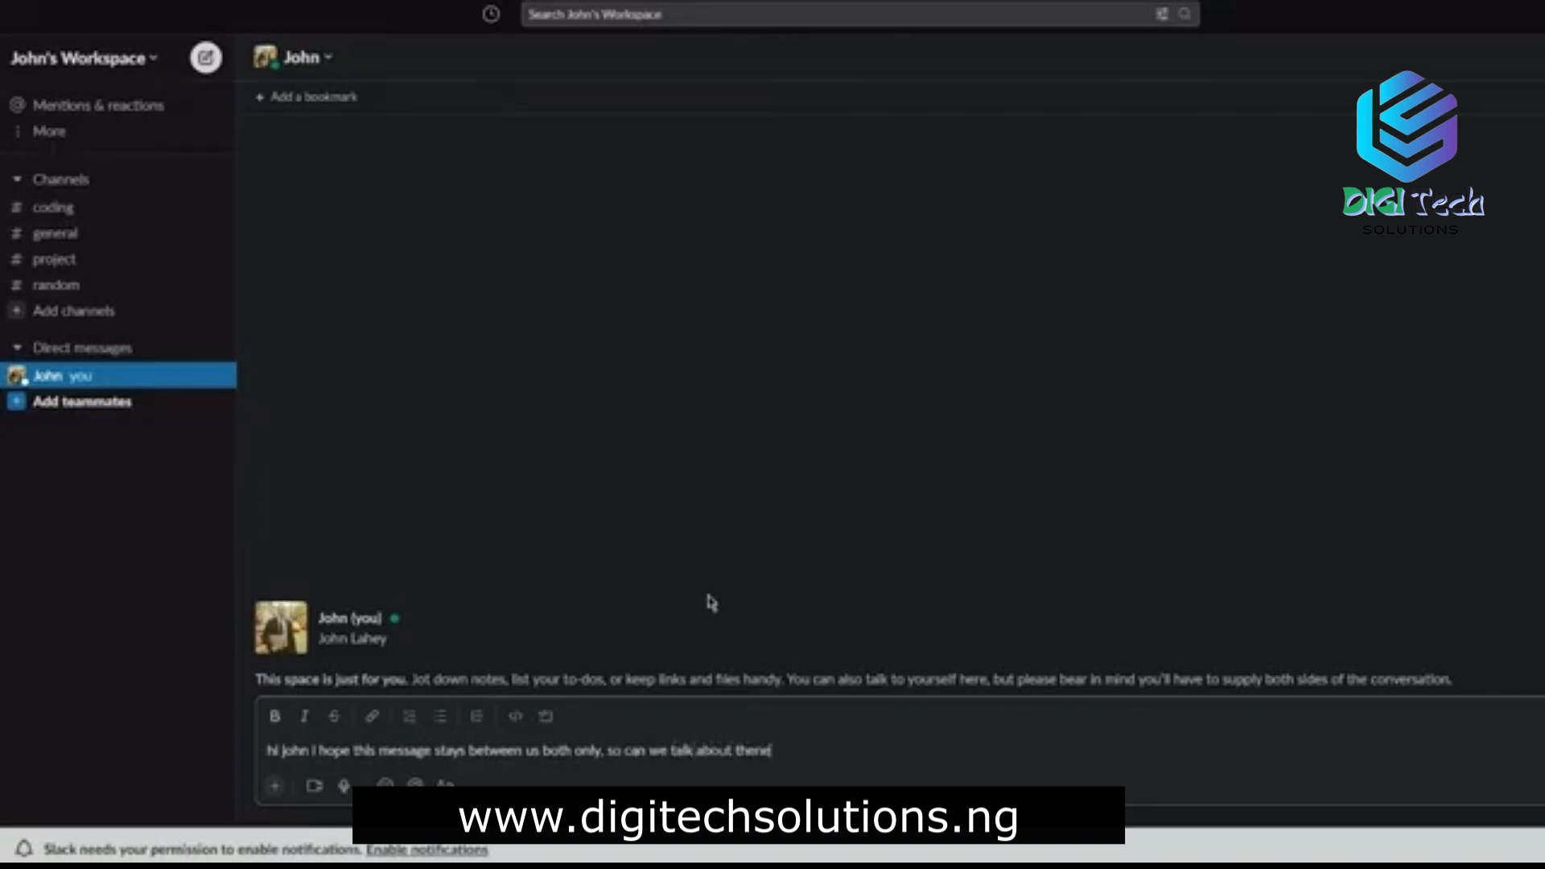
pyautogui.write('w pay rise')
pyautogui.press('Return')
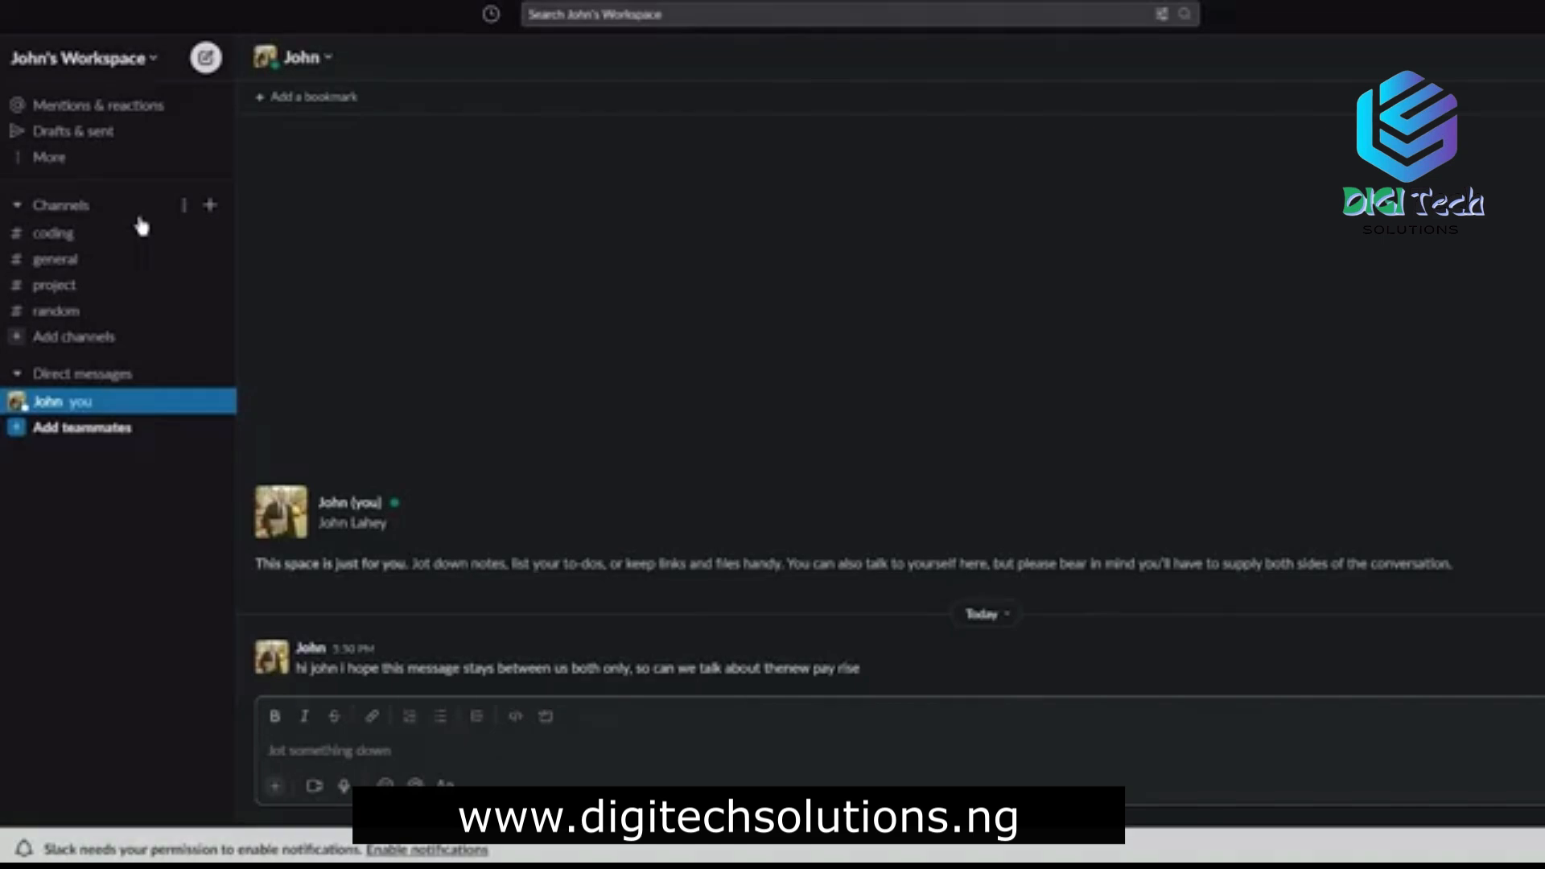
# Search for 'slackbo' and open the conversation with Slackbot.
pyautogui.click(591, 14)
pyautogui.write('slackbo')
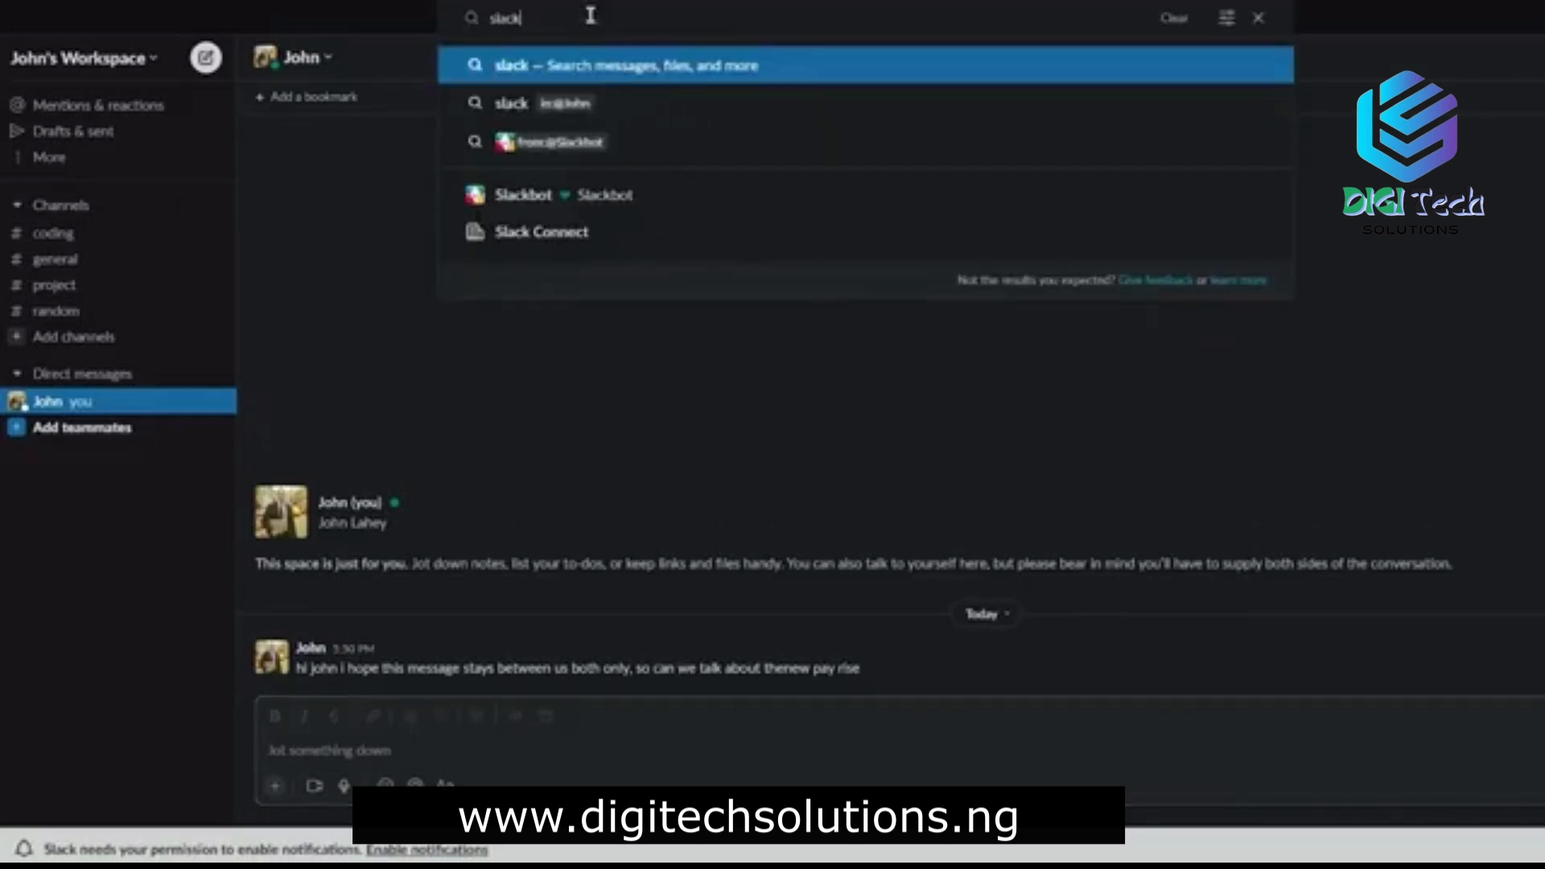
pyautogui.click(569, 201)
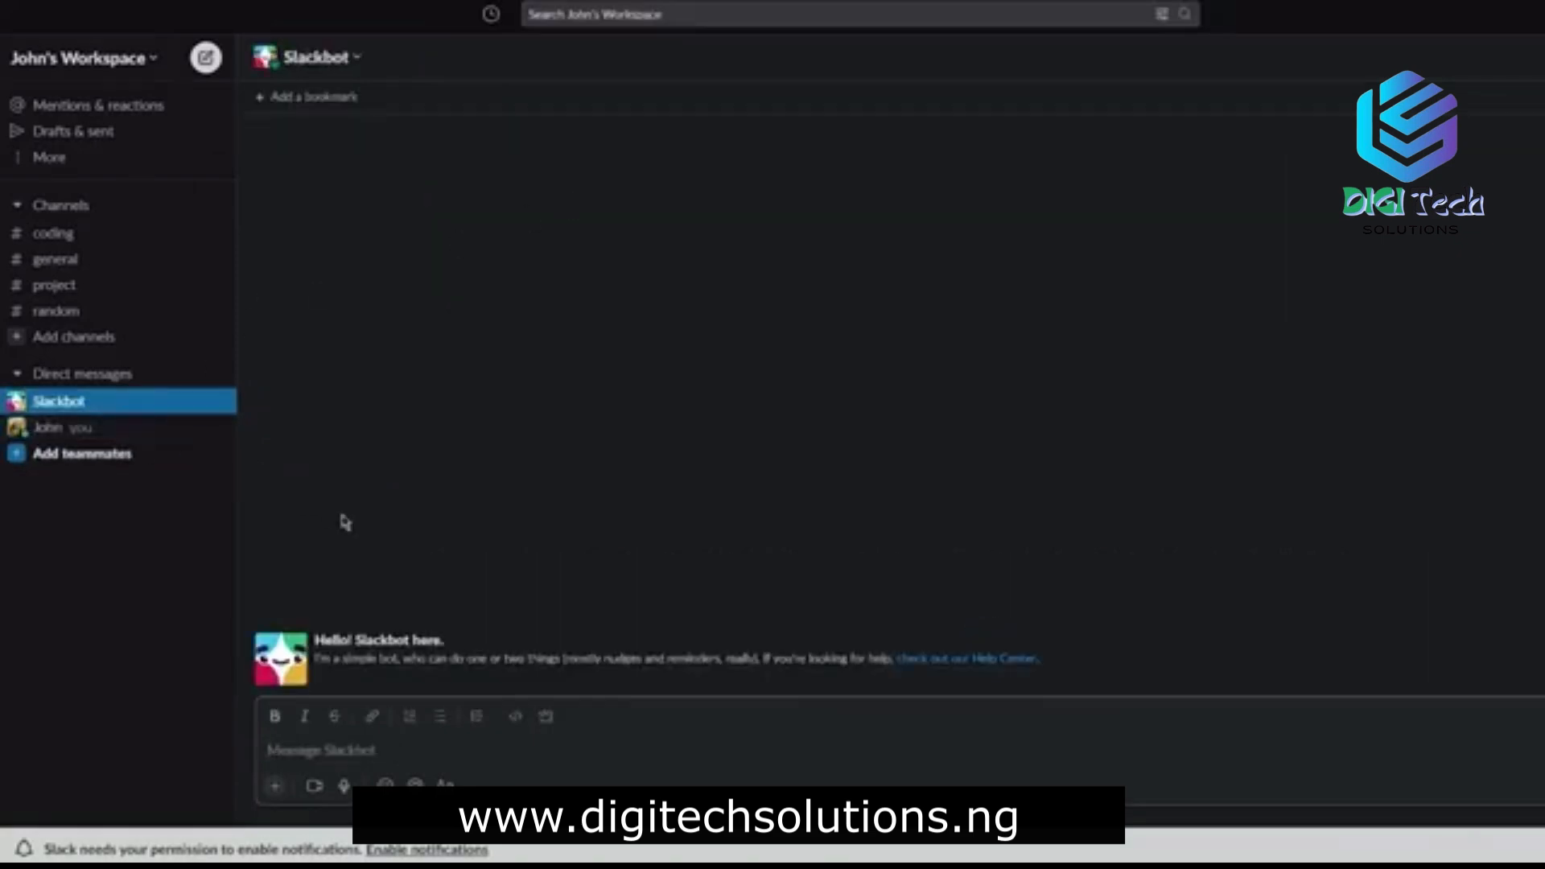
# Greet Slackbot with 'hi', getting its 'Feeling great!' reply.
pyautogui.click(640, 14)
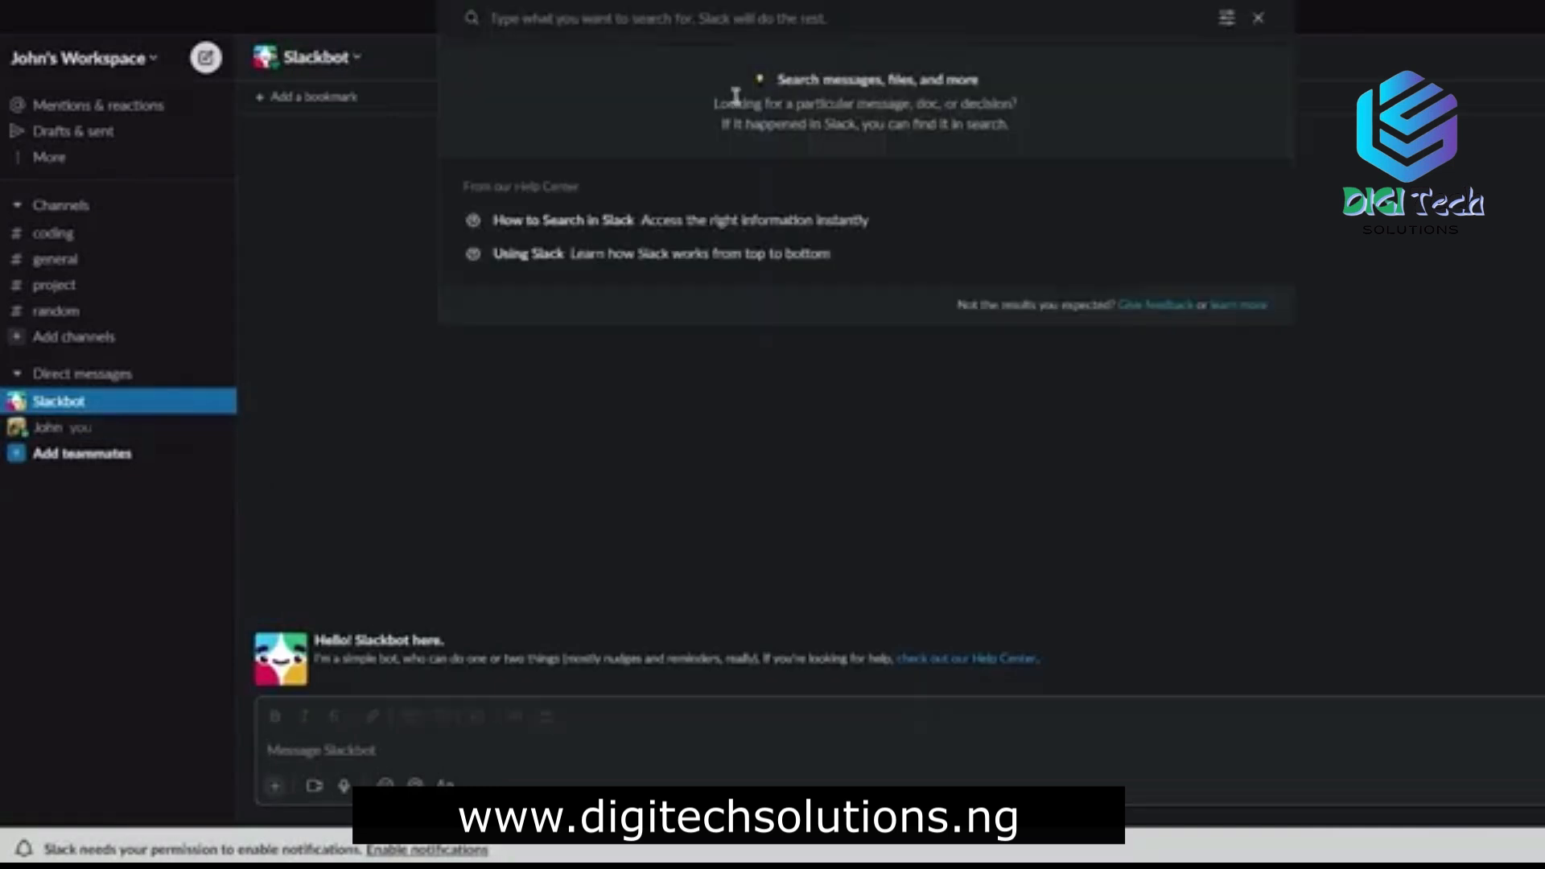
pyautogui.write('sackbot')
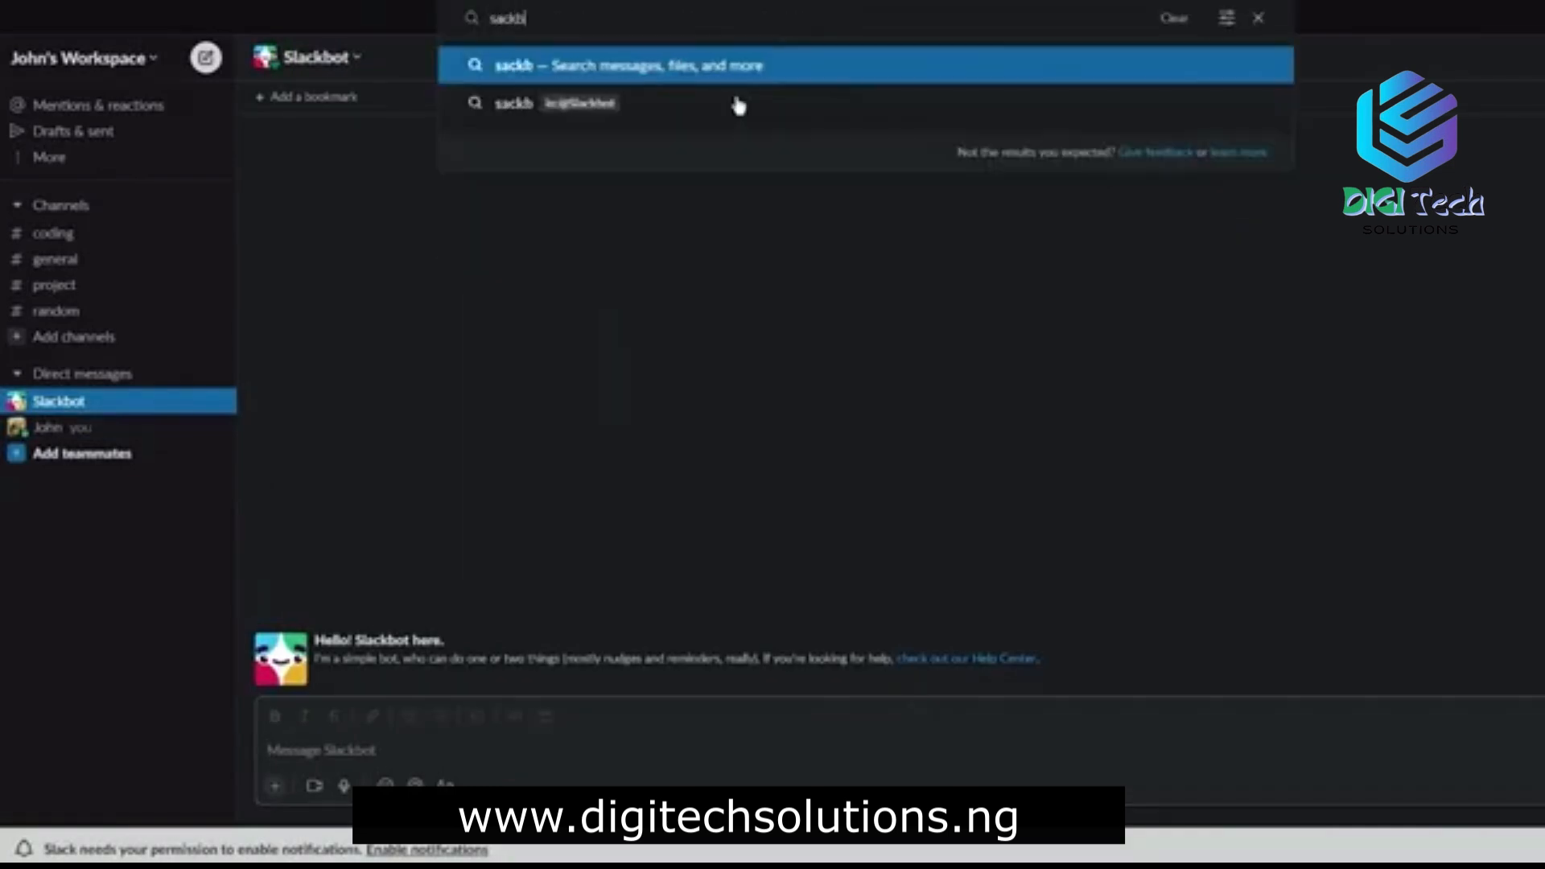
pyautogui.press('BackSpace')
pyautogui.press('BackSpace')
pyautogui.press('BackSpace')
pyautogui.press('BackSpace')
pyautogui.press('BackSpace')
pyautogui.press('BackSpace')
pyautogui.press('BackSpace')
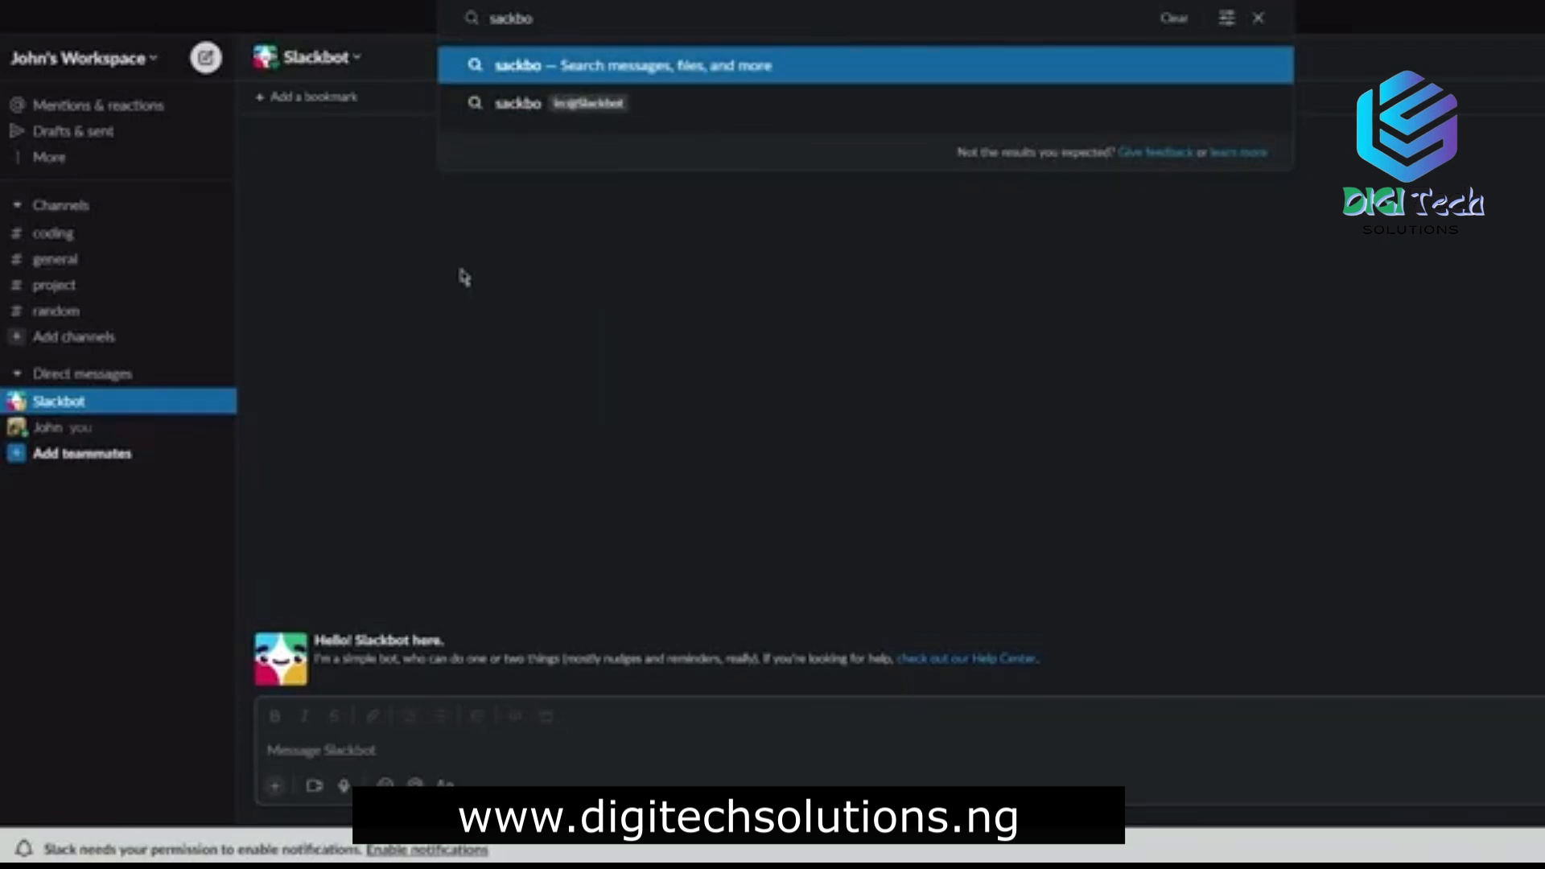
pyautogui.press('Escape')
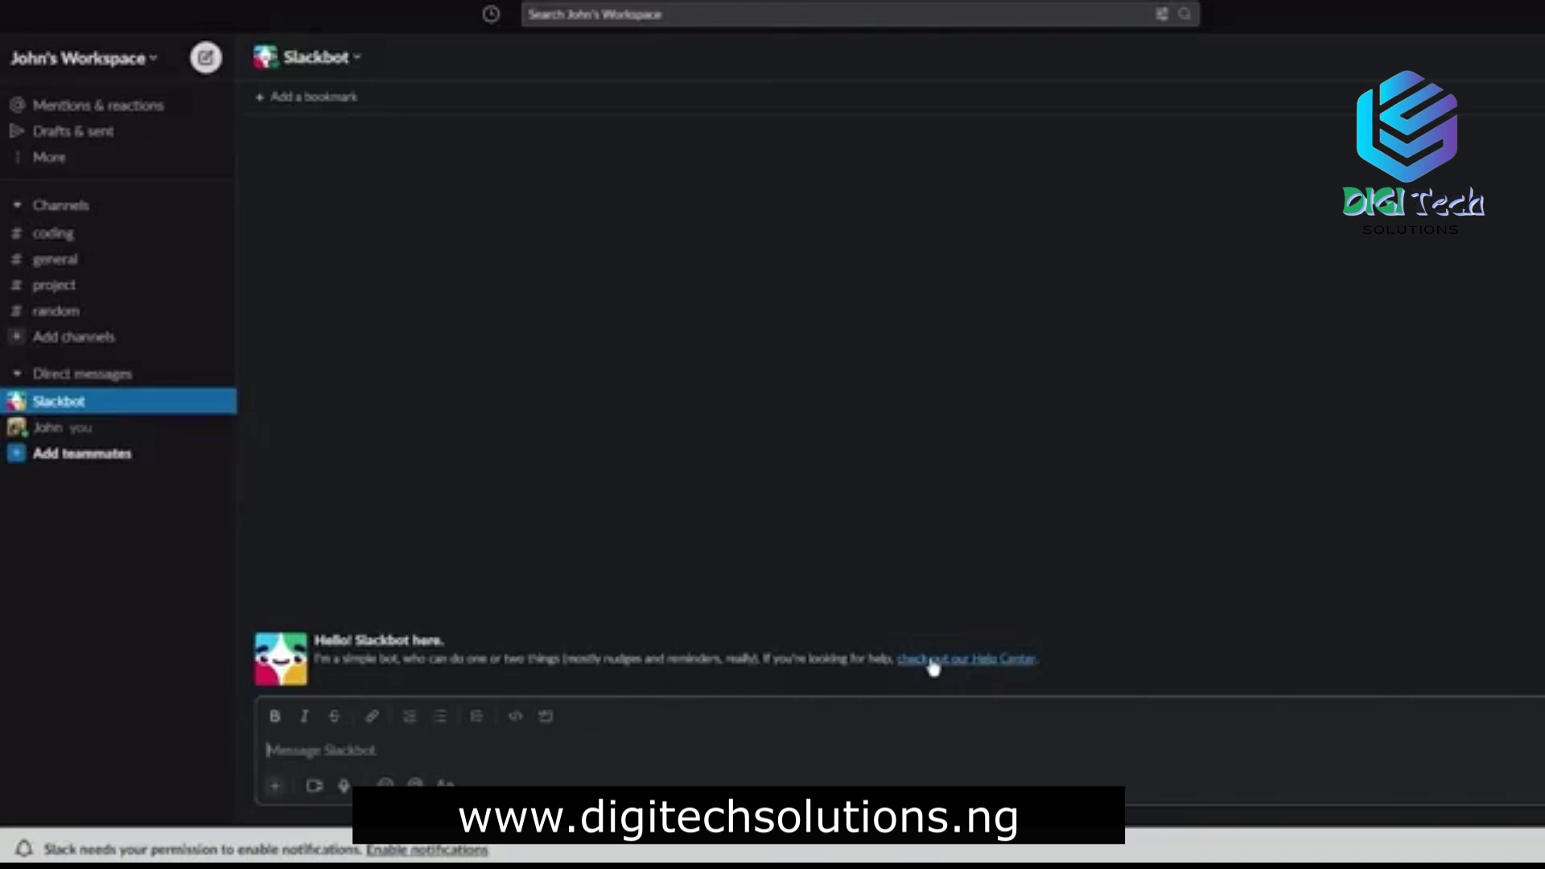
pyautogui.write('hi')
pyautogui.press('Return')
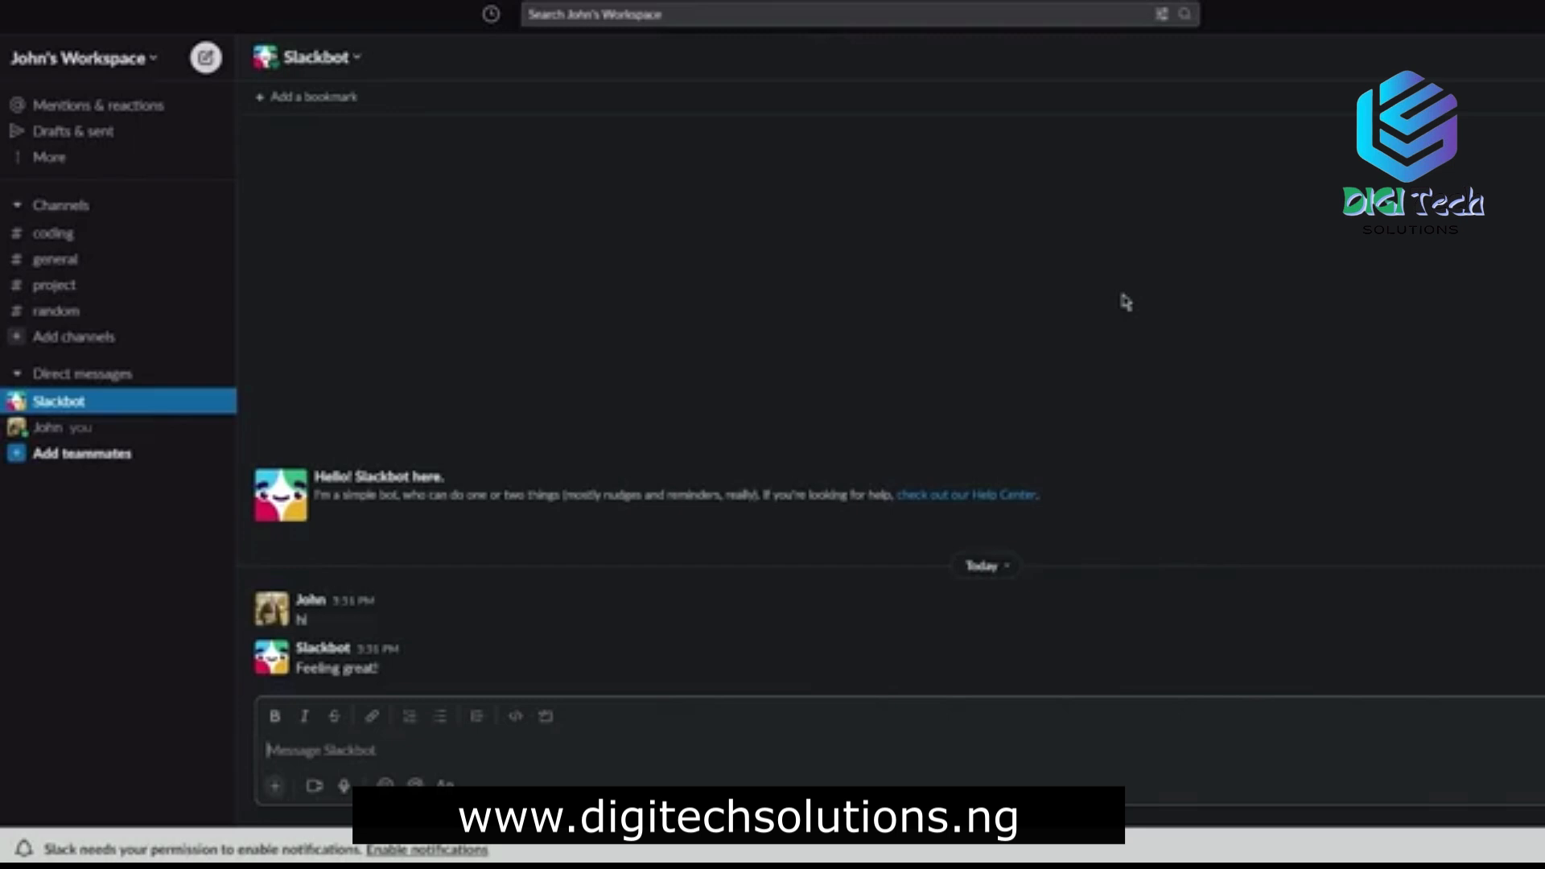
# Ask Slackbot 'can you tell me something'.
pyautogui.write('can d')
pyautogui.press('BackSpace')
pyautogui.write('you tell mes')
pyautogui.press('BackSpace')
pyautogui.write('something')
pyautogui.press('Return')
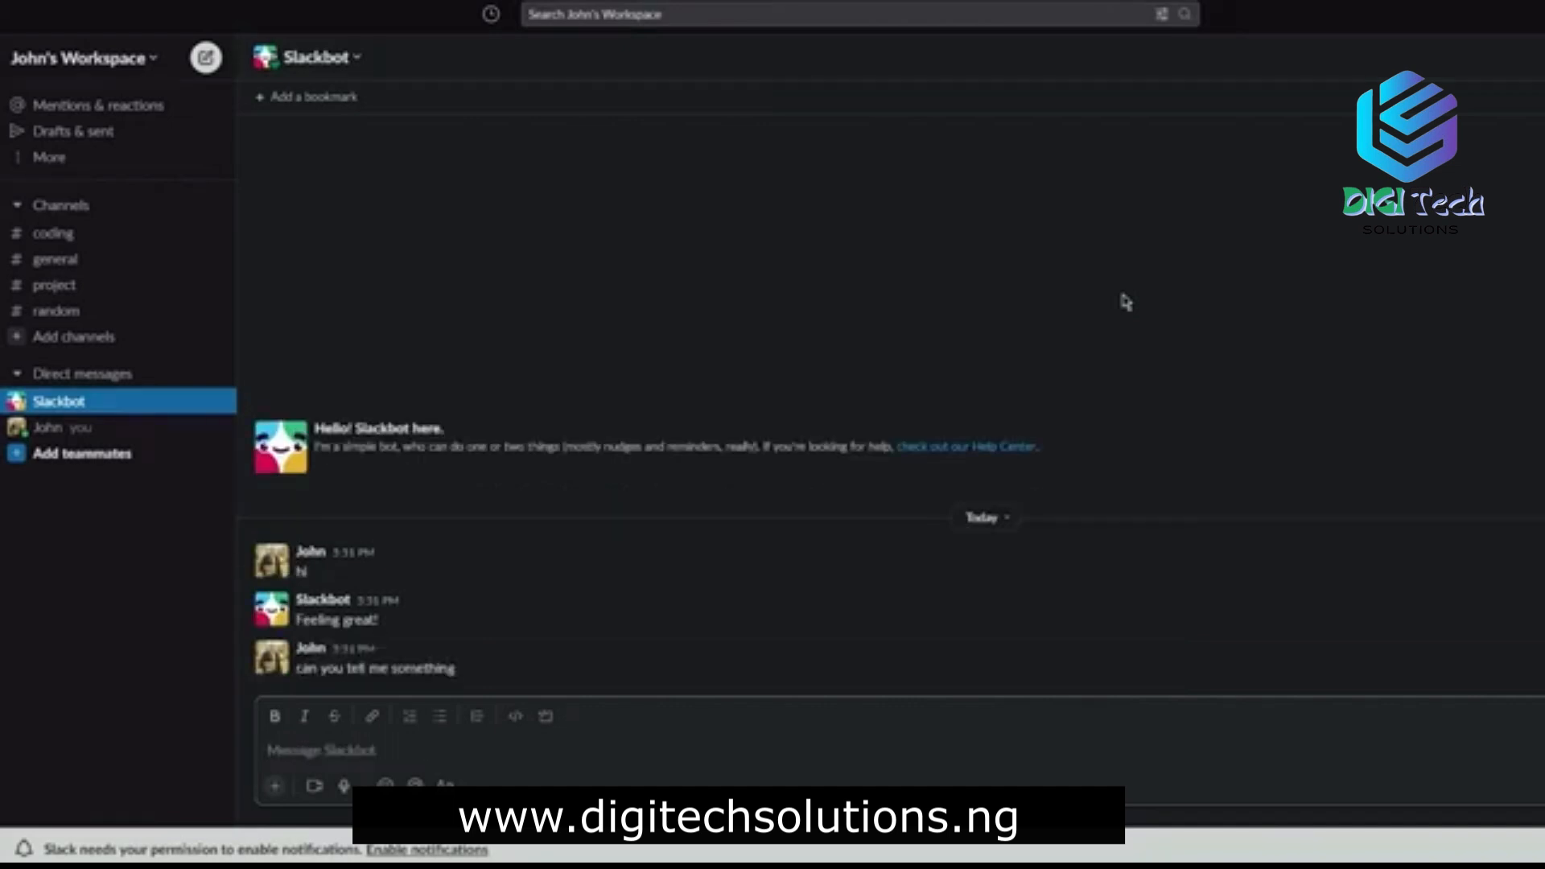
# Ask Slackbot how to attach a file, then request a reminder for tomorrow 10 pm.
pyautogui.click(445, 767)
pyautogui.write('I want to know ')
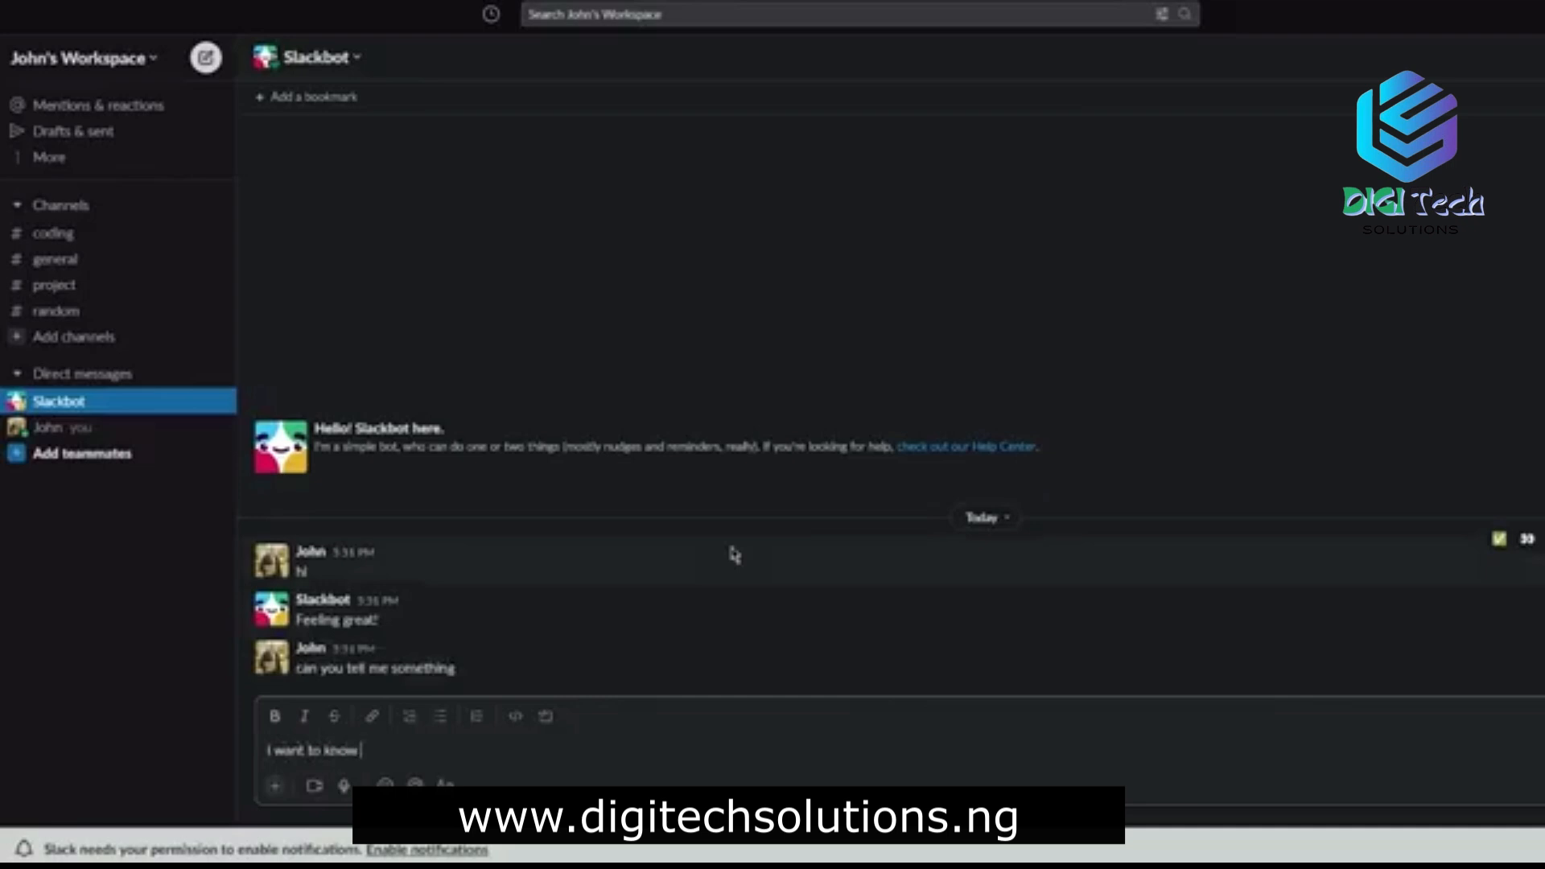
pyautogui.write('how to attach a file into the me')
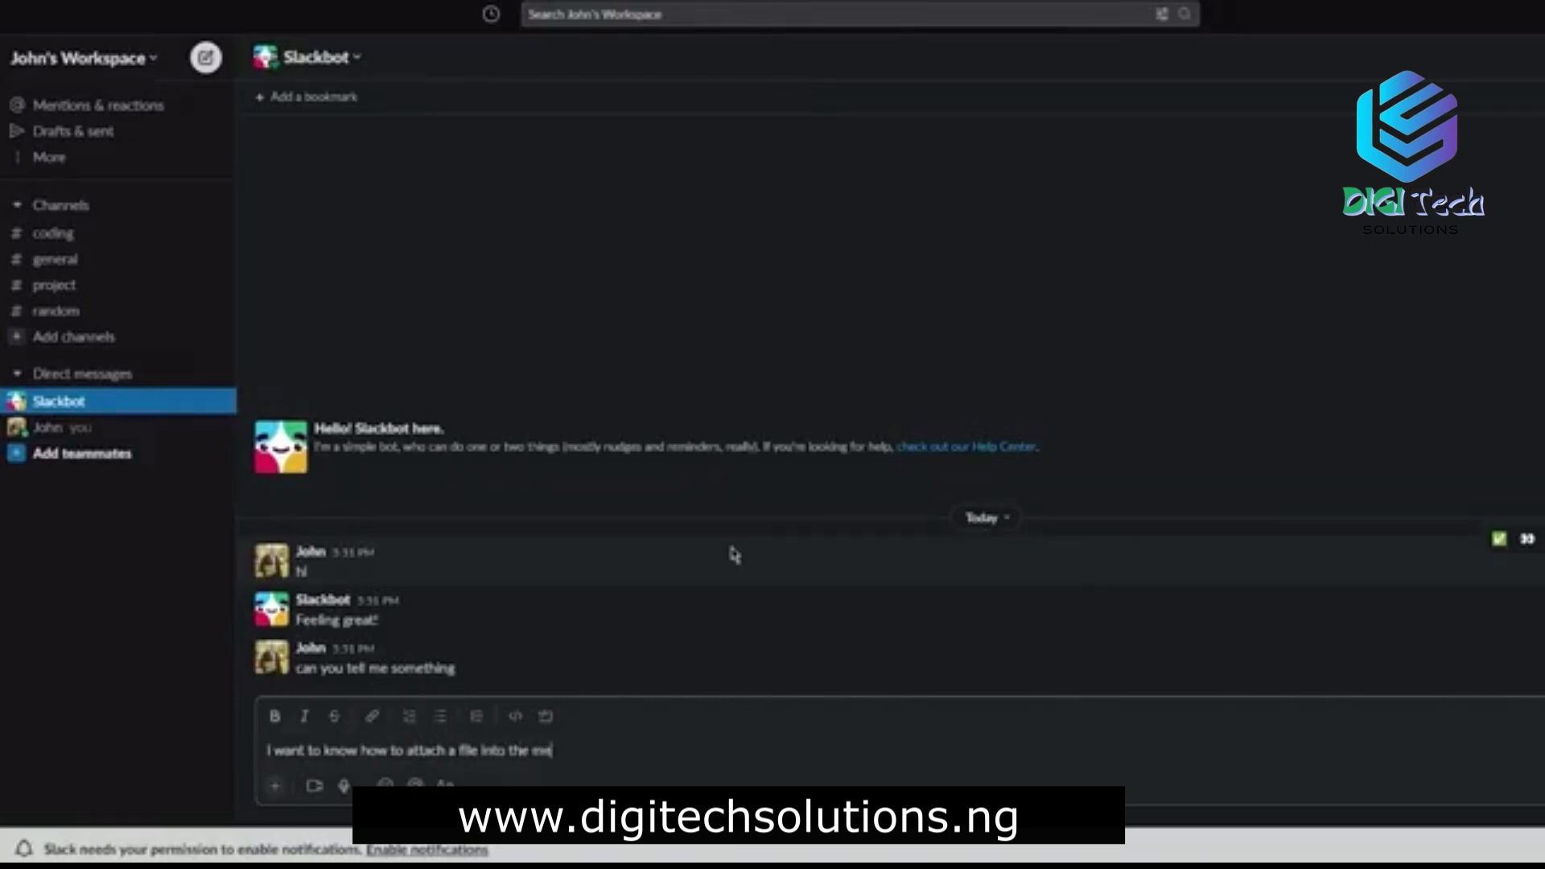
pyautogui.write('ssage bar')
pyautogui.press('Return')
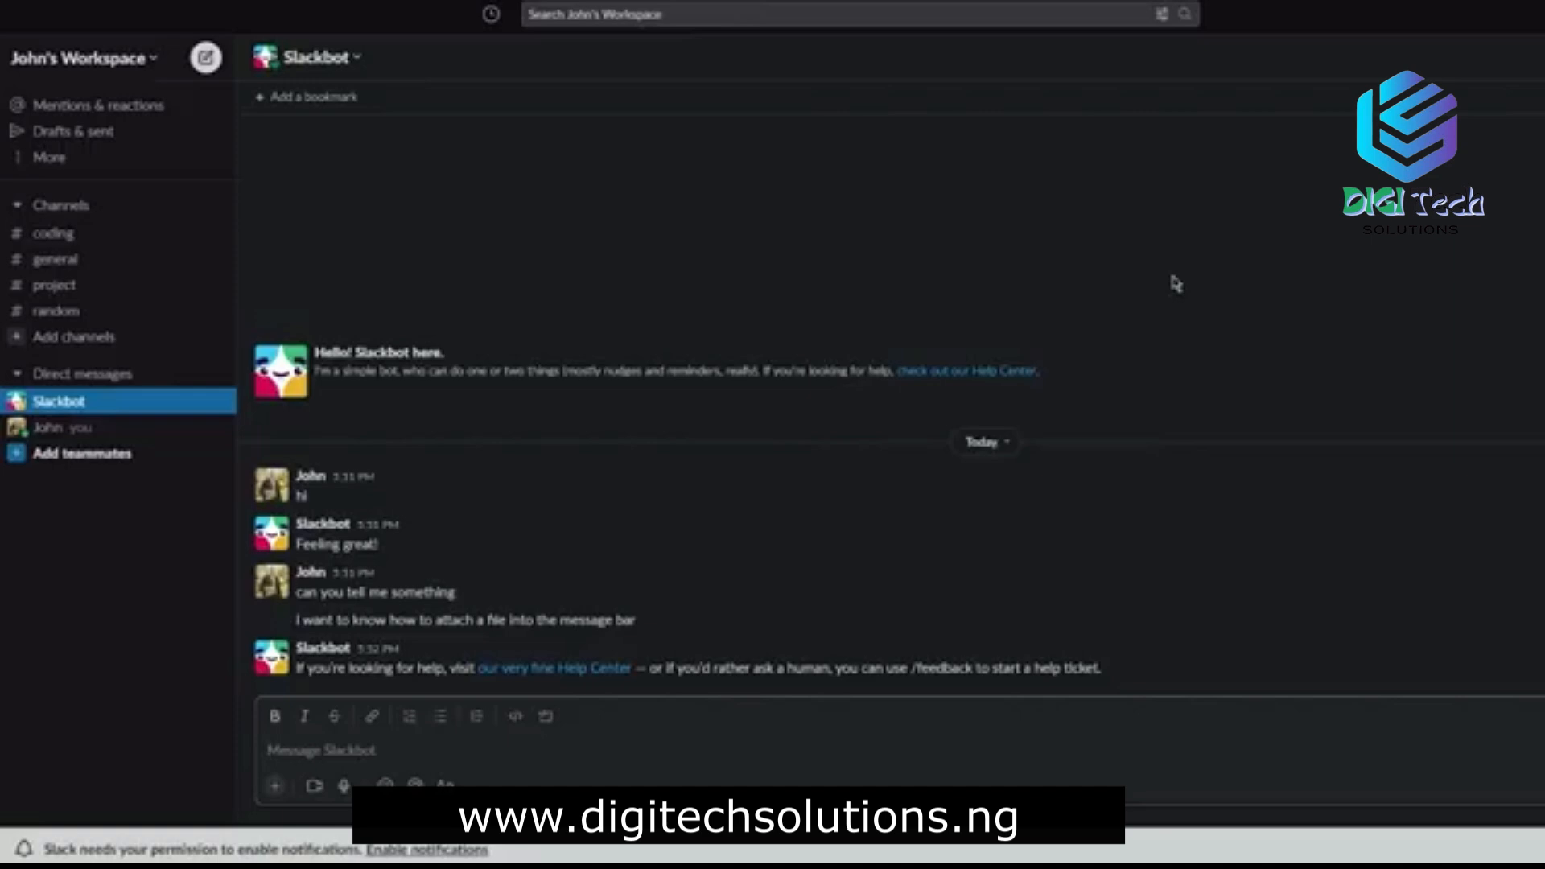
pyautogui.write('can you set a reminder for tomorrow 10 pm')
pyautogui.press('Return')
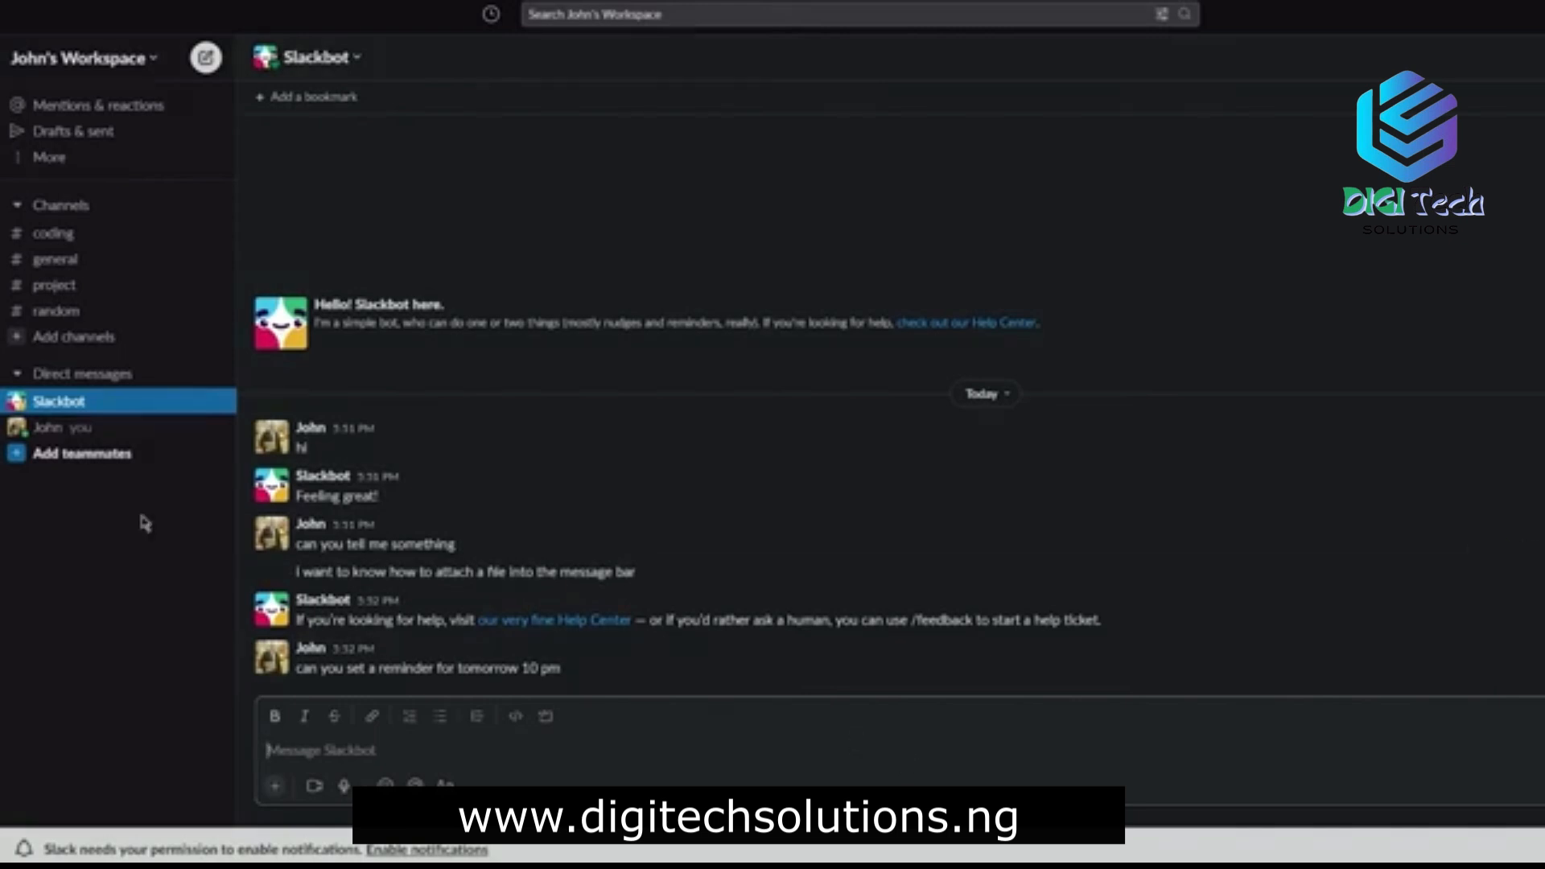
# Check the #coding channel's Members tab in its details, then close the details.
pyautogui.click(44, 234)
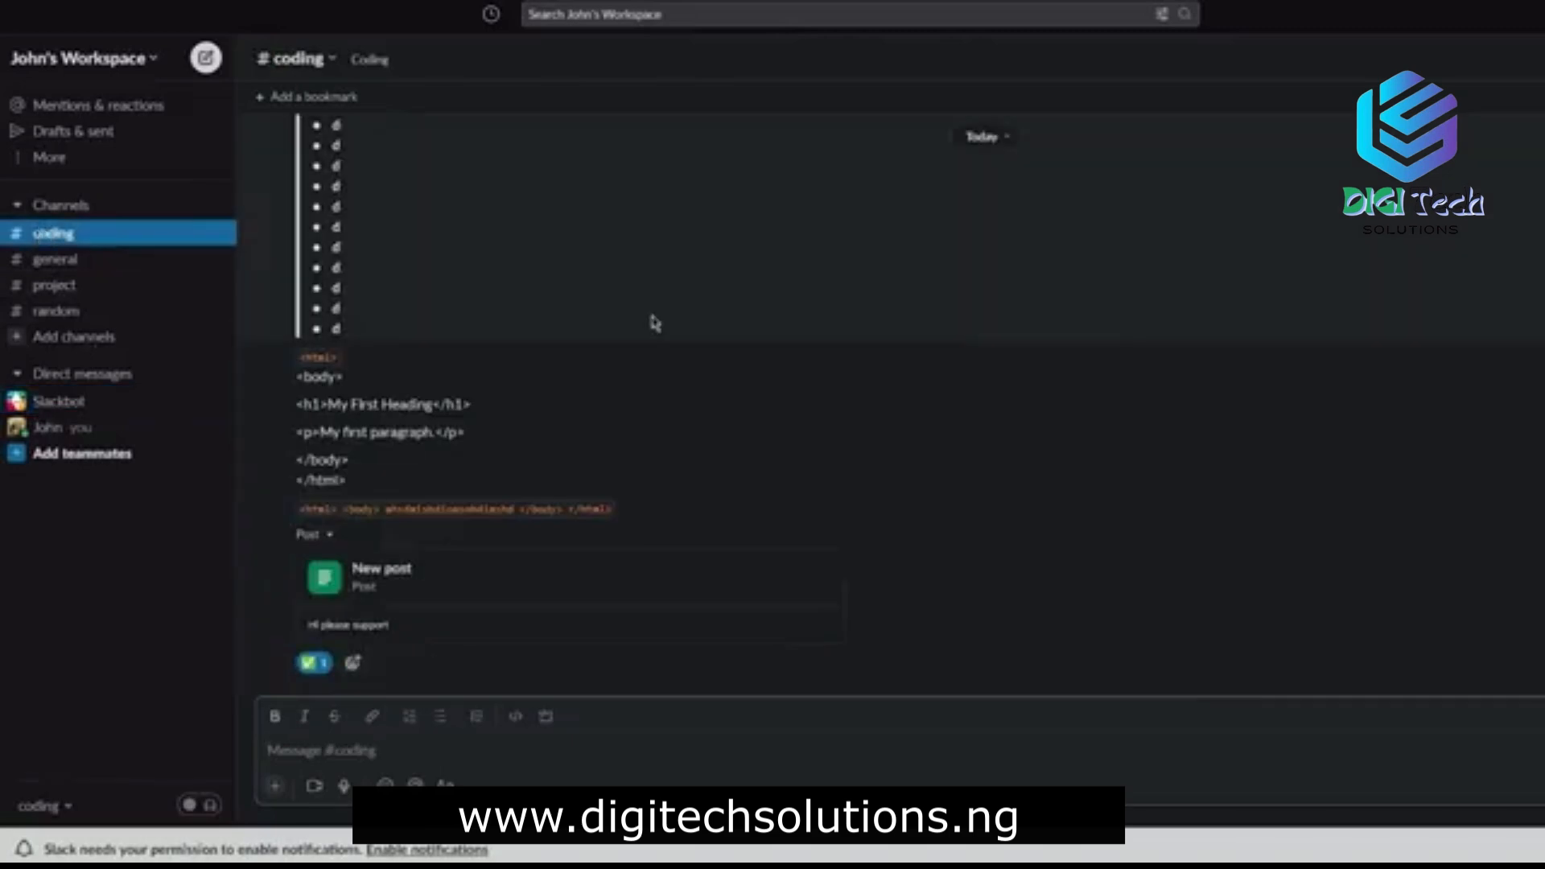
pyautogui.click(96, 429)
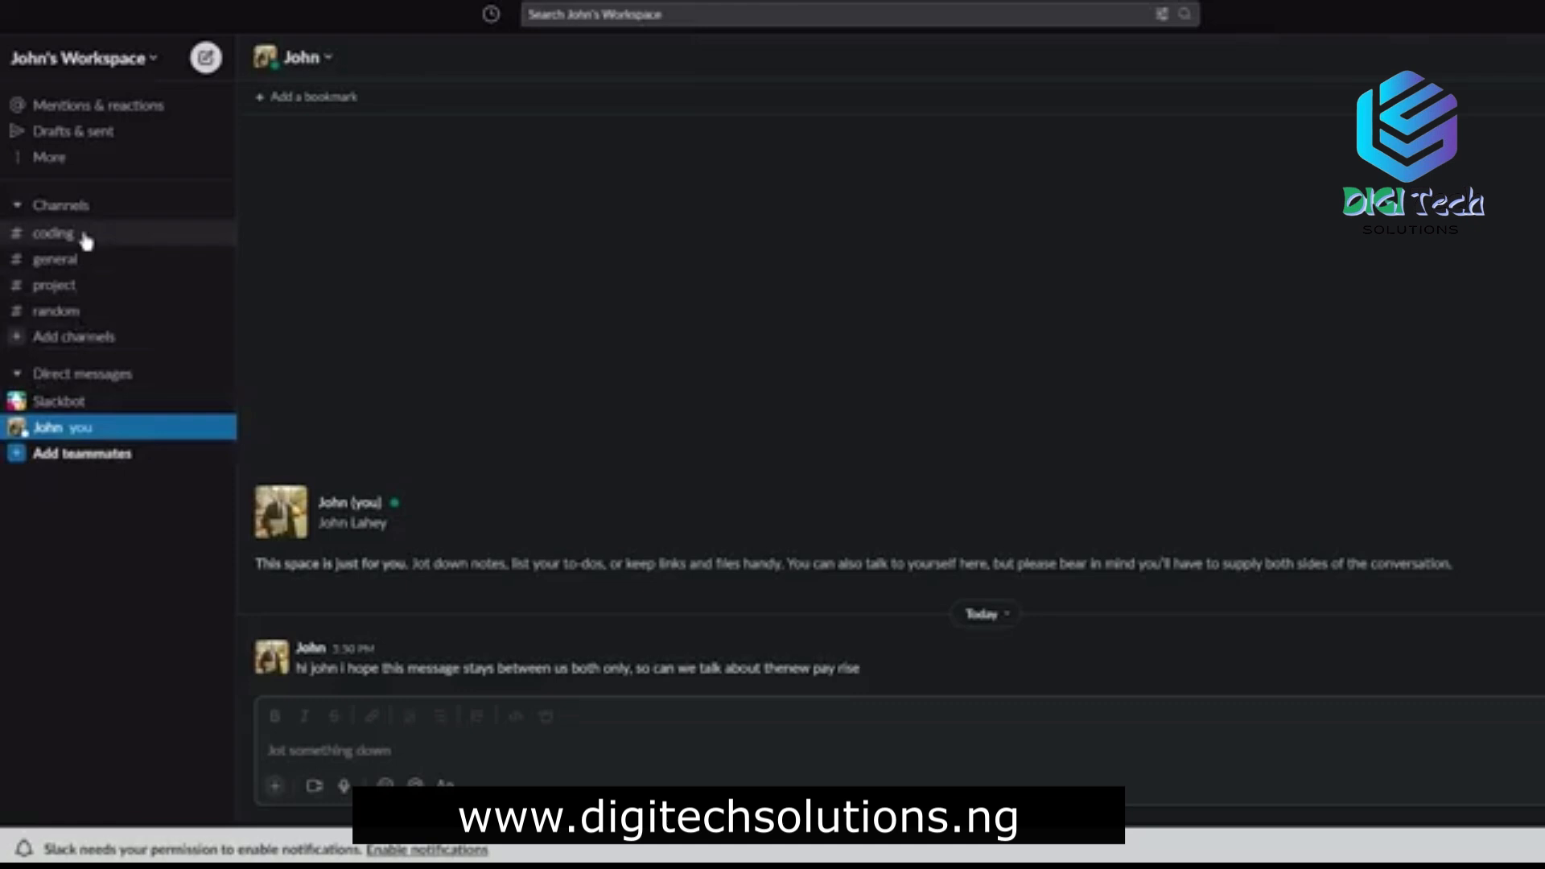
pyautogui.click(53, 234)
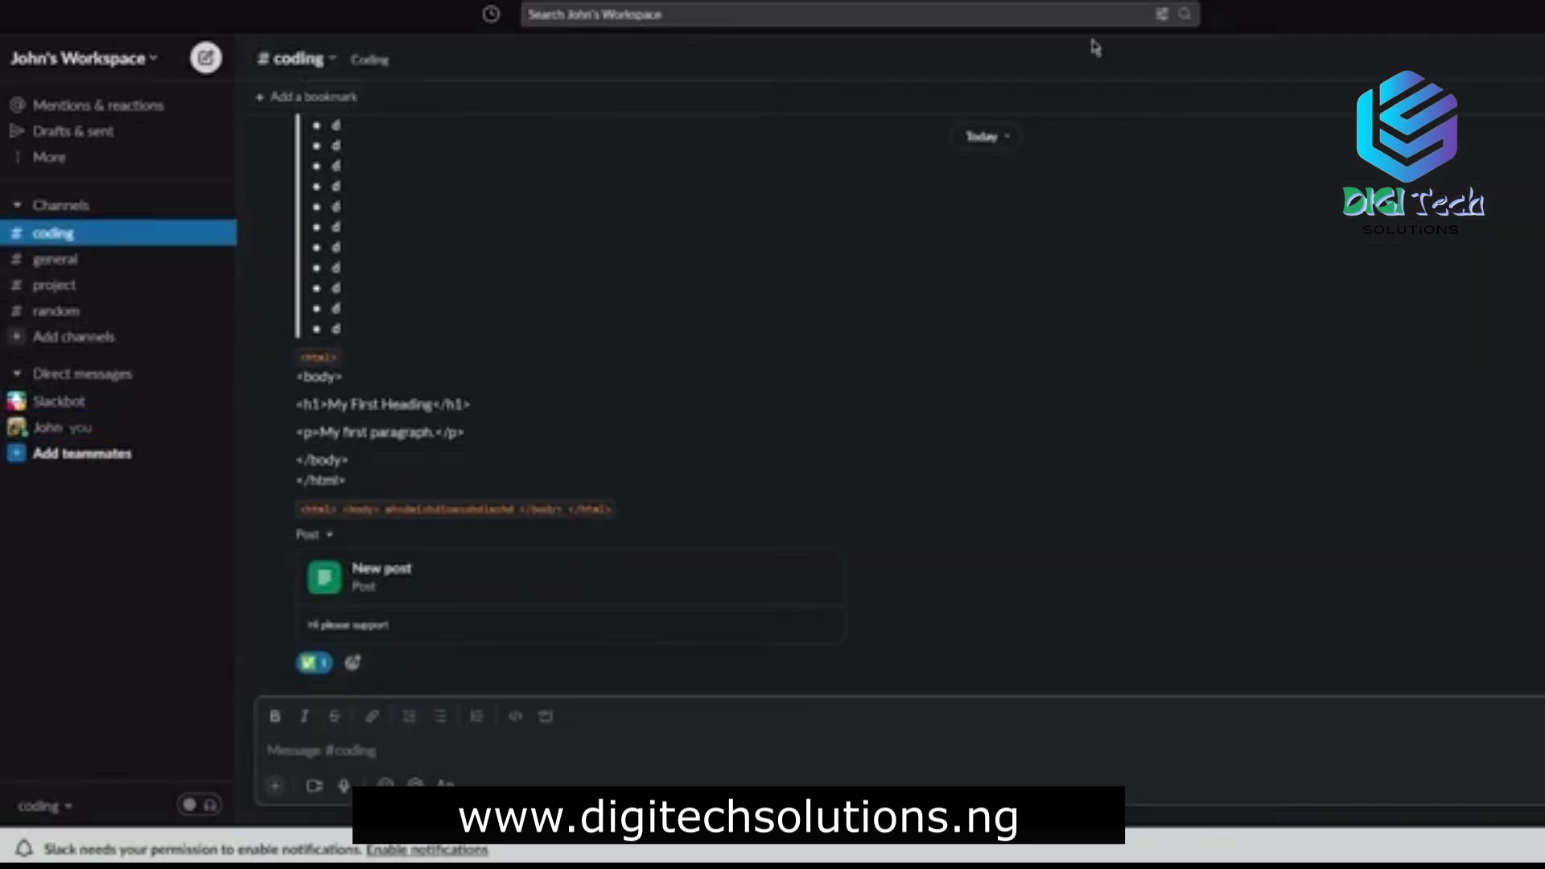
pyautogui.click(1479, 59)
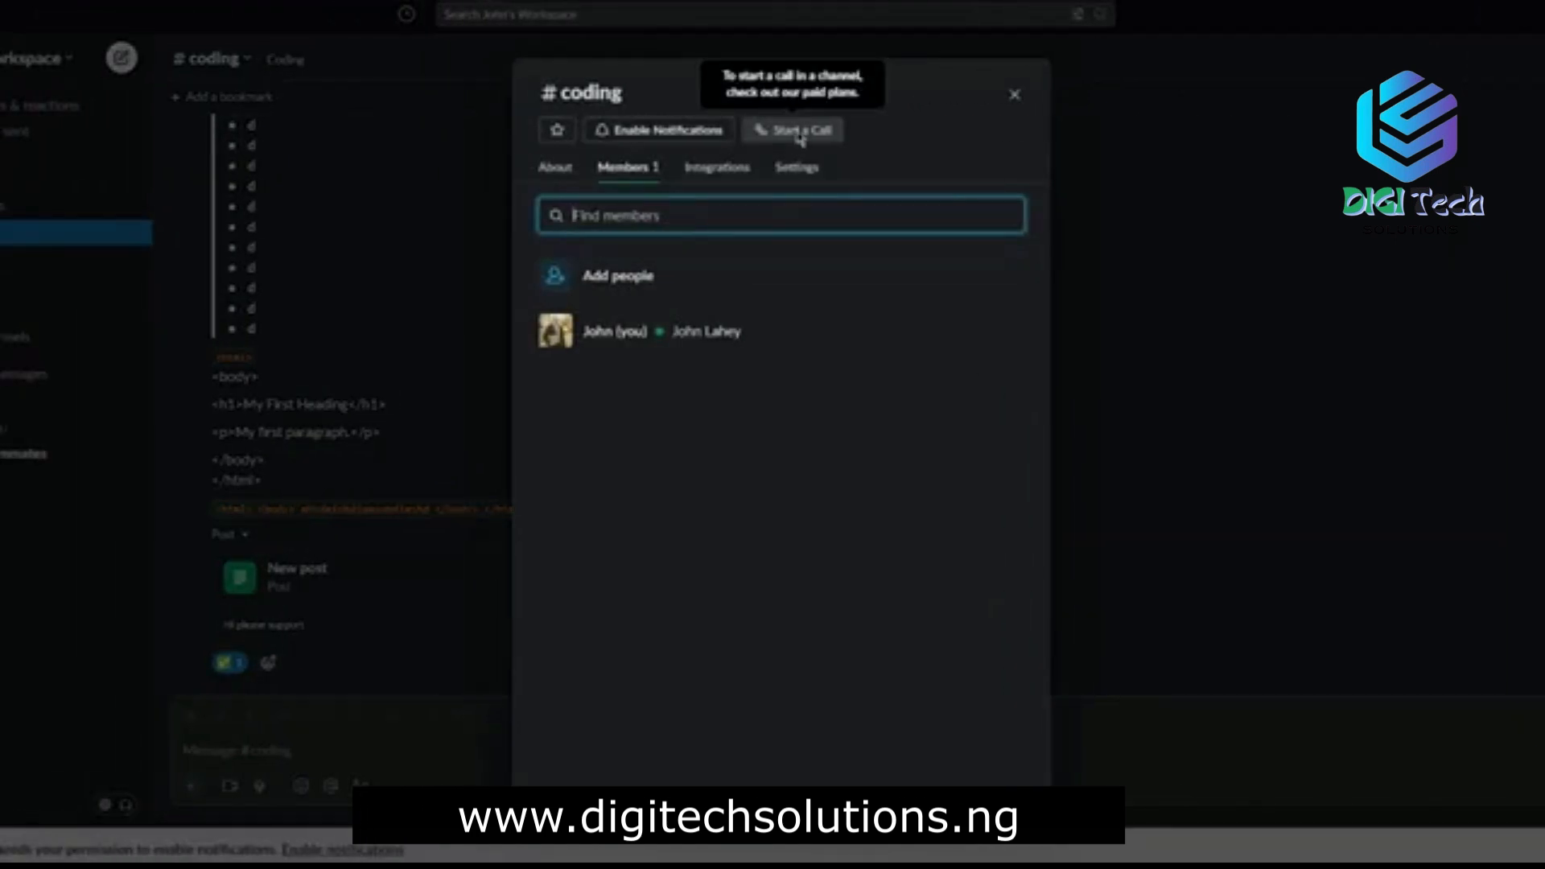
pyautogui.click(1005, 101)
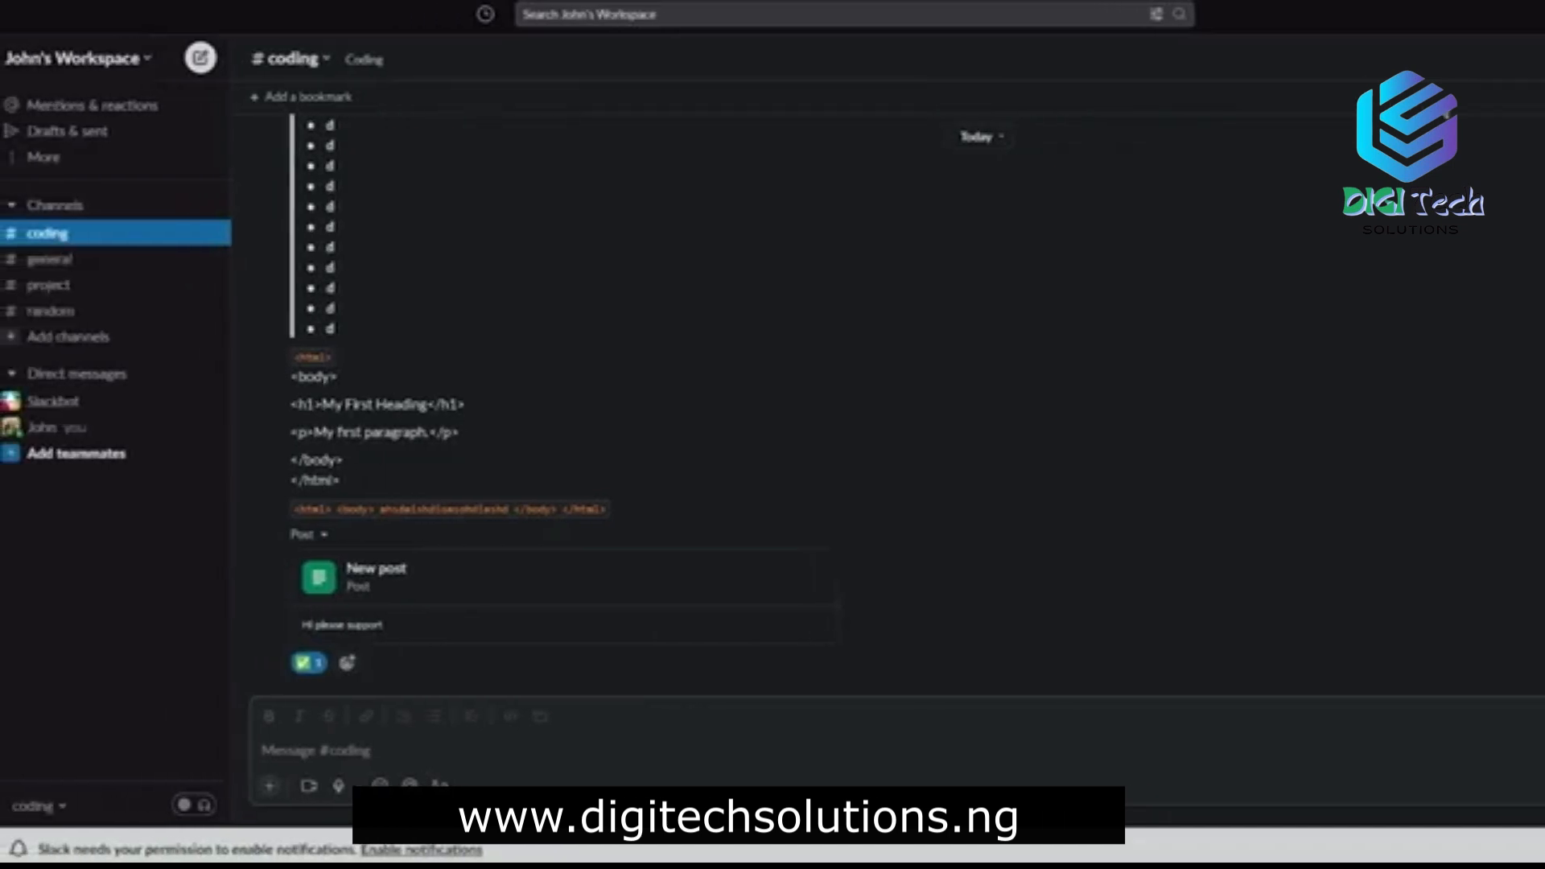
# Post a ¯\_(ツ)_/¯ message in #coding using the /shrug shortcut.
pyautogui.click(793, 732)
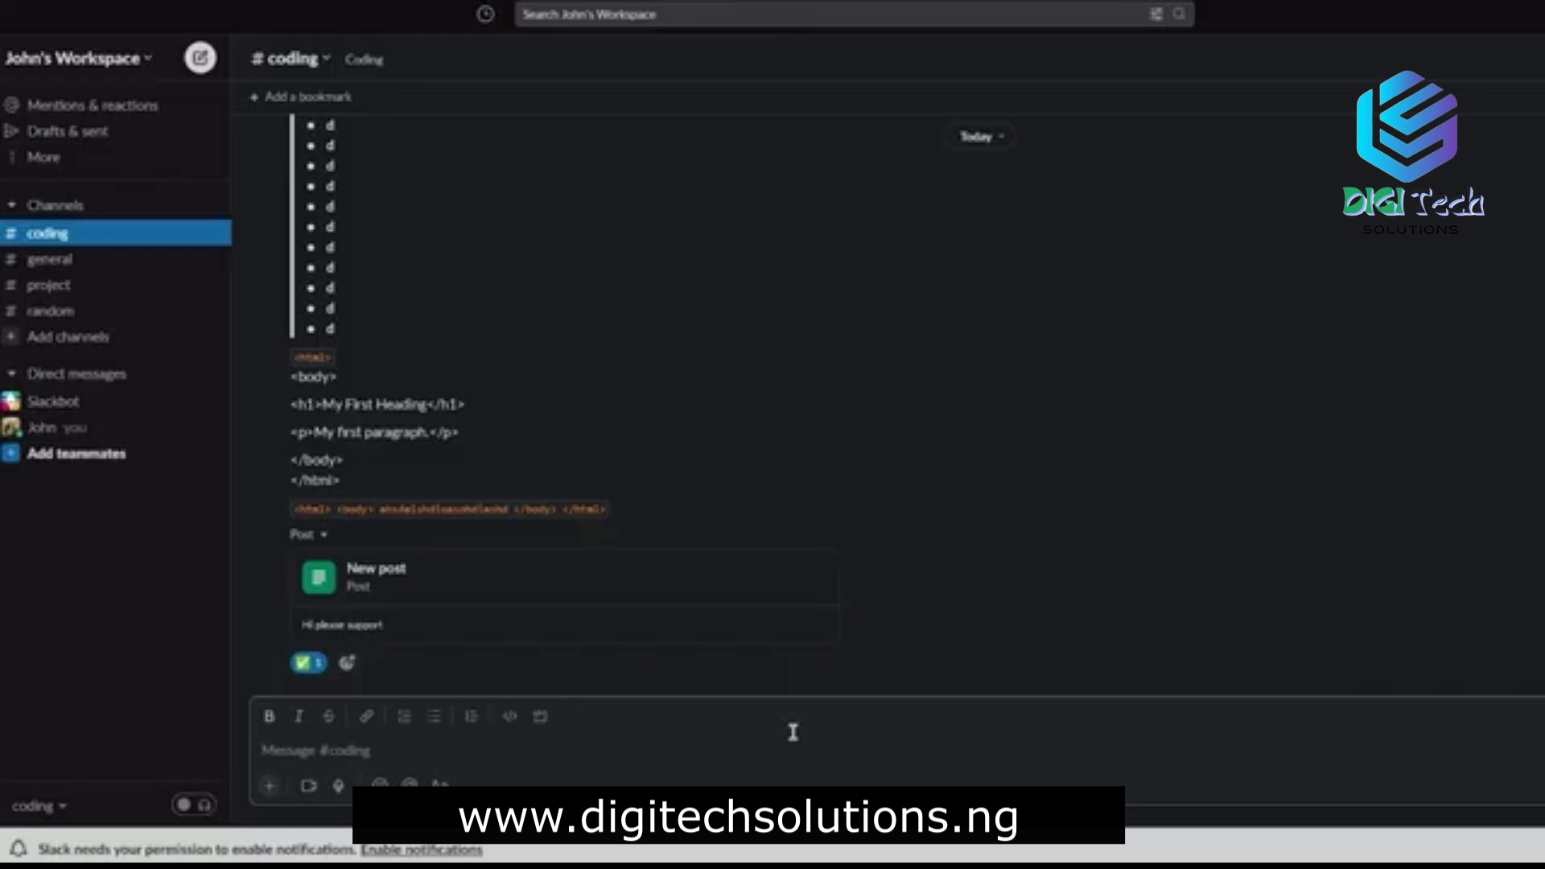
pyautogui.write('@')
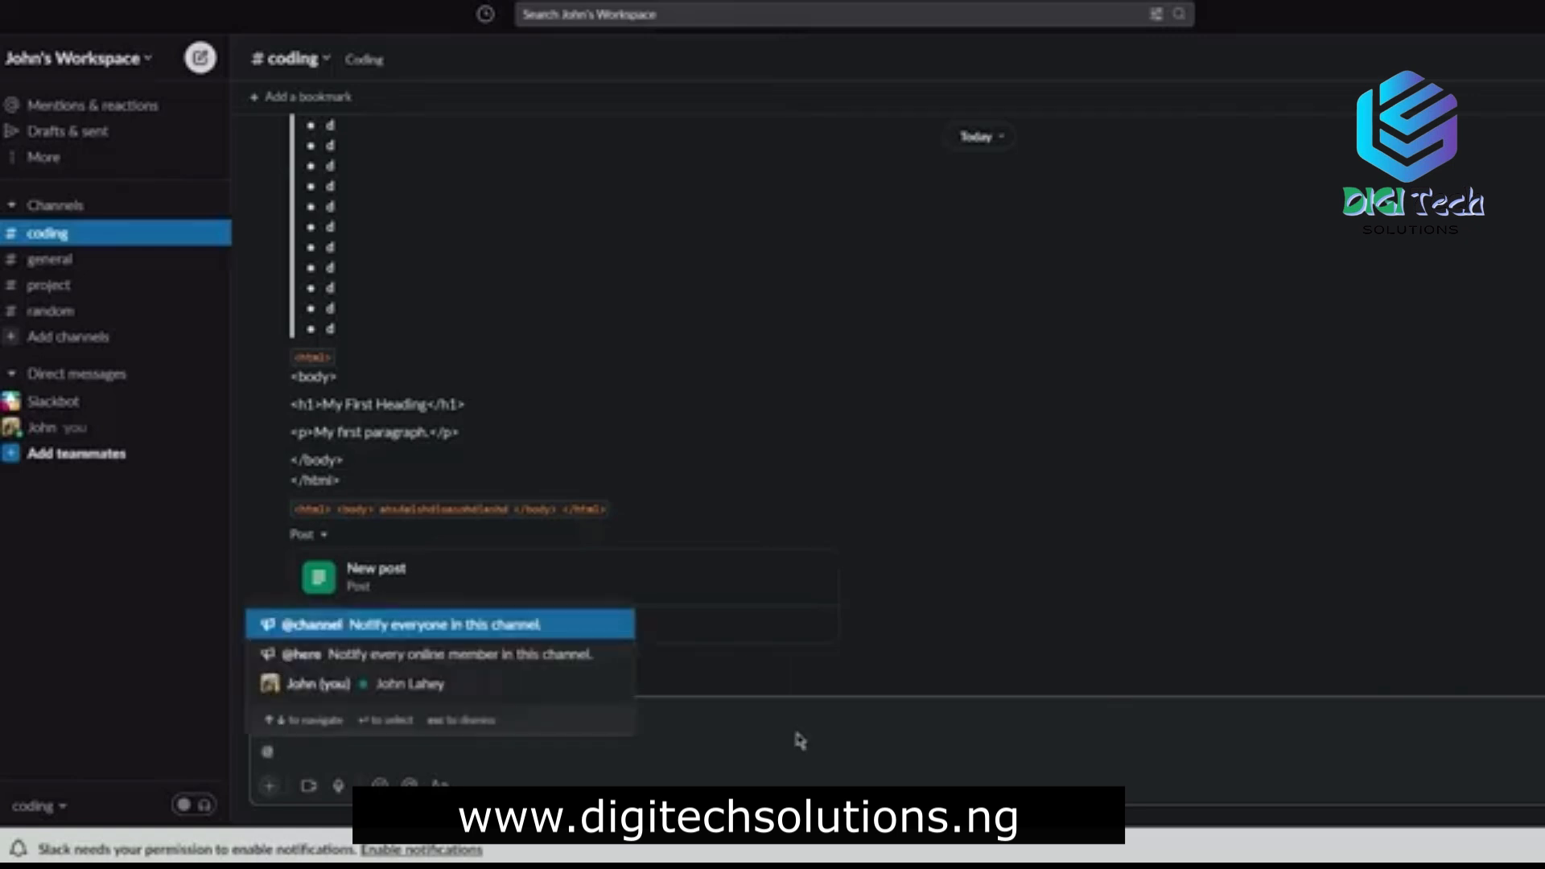
pyautogui.press('BackSpace')
pyautogui.write('/')
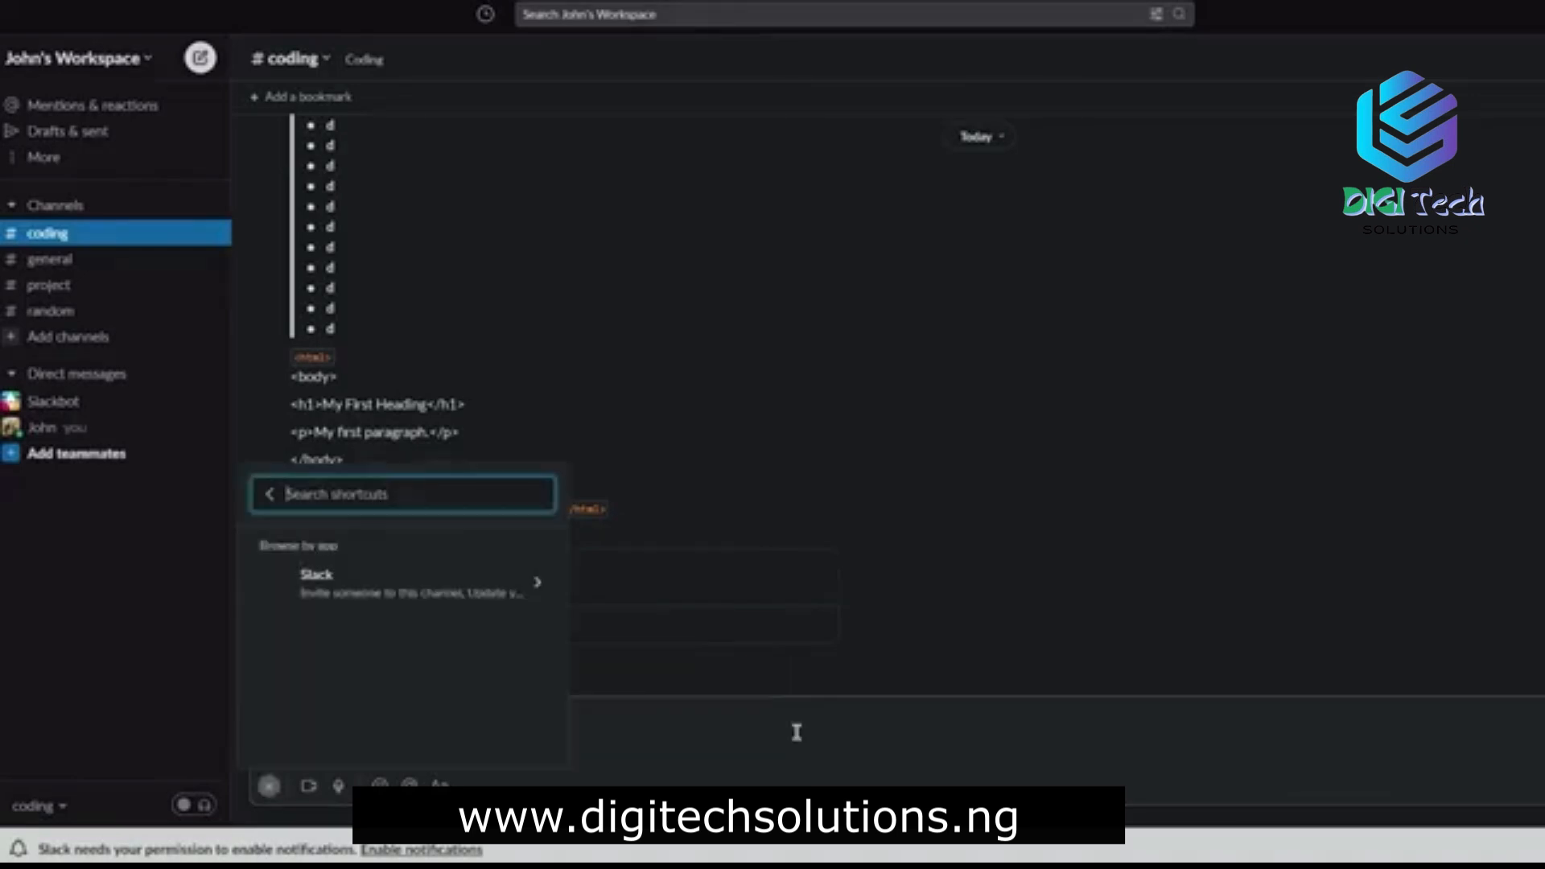
pyautogui.write('ke')
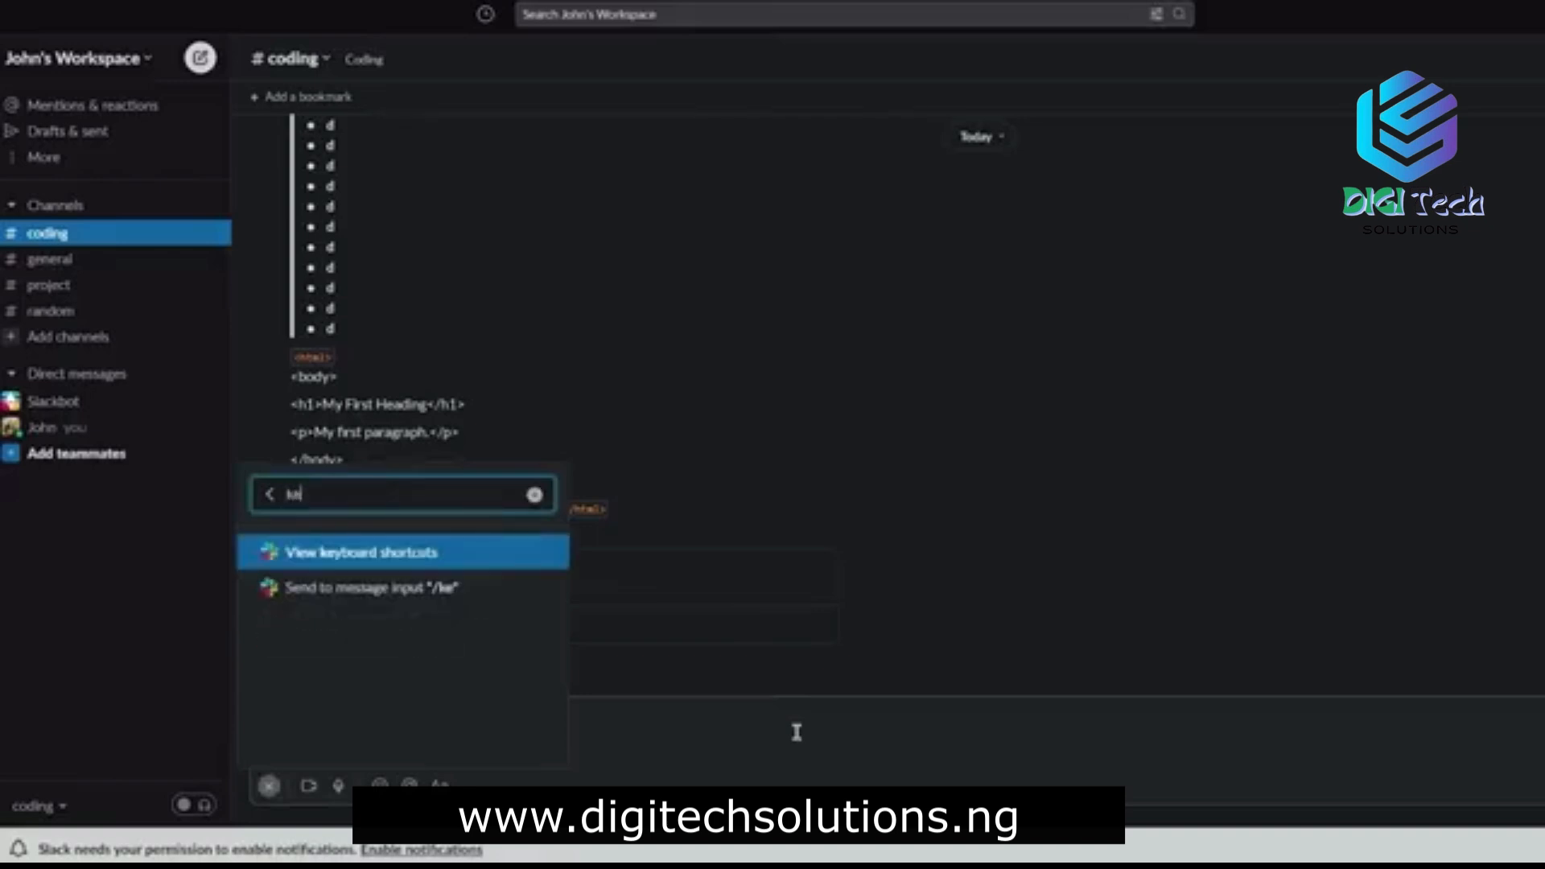
pyautogui.press('BackSpace')
pyautogui.press('BackSpace')
pyautogui.write('short')
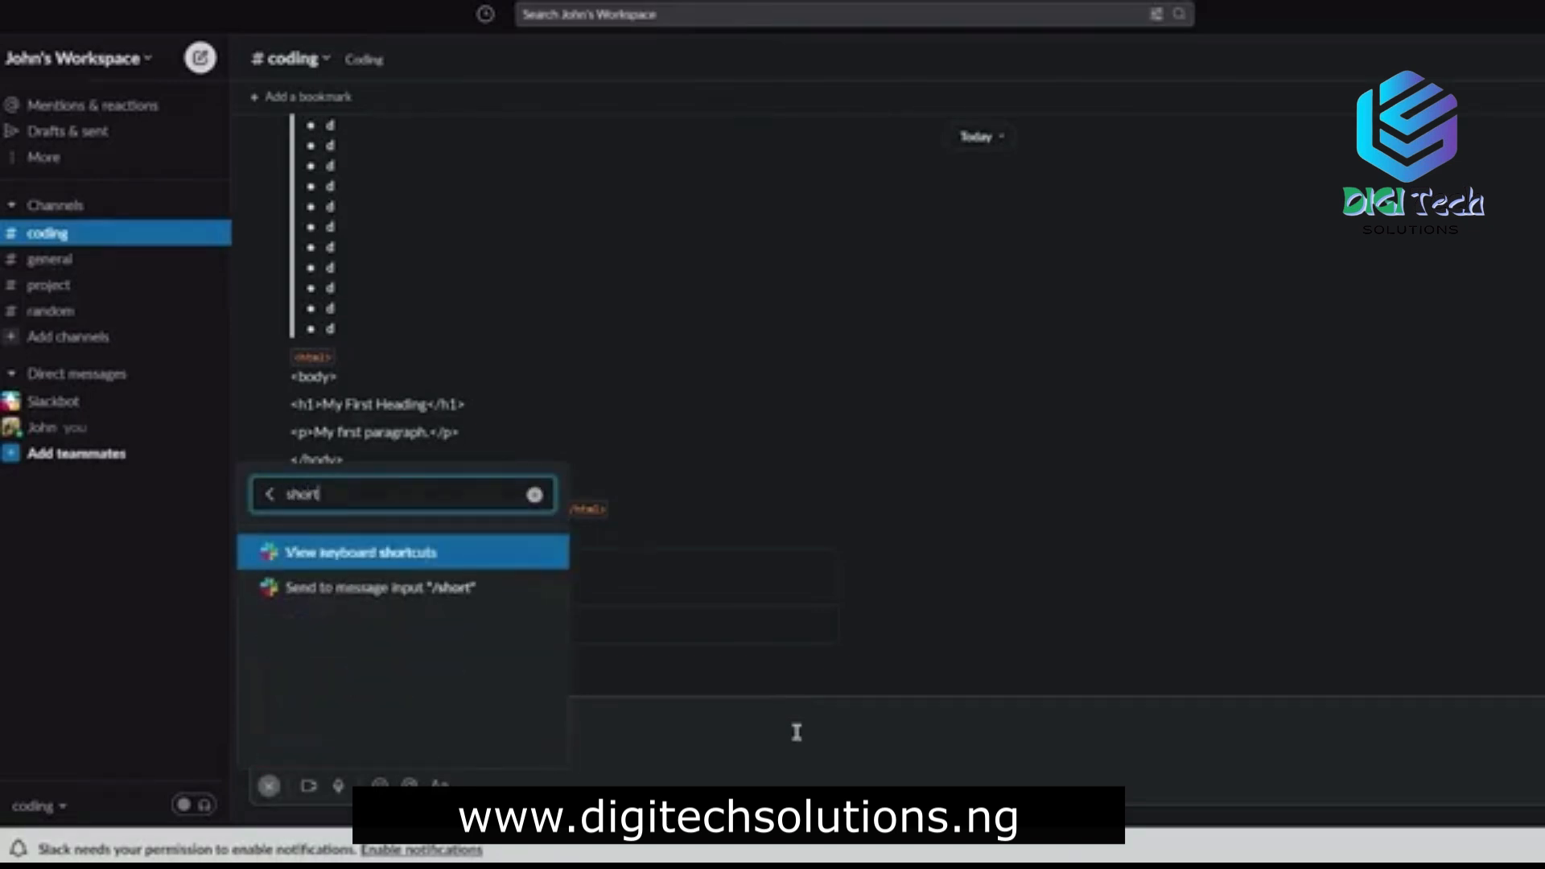
pyautogui.press('BackSpace')
pyautogui.press('BackSpace')
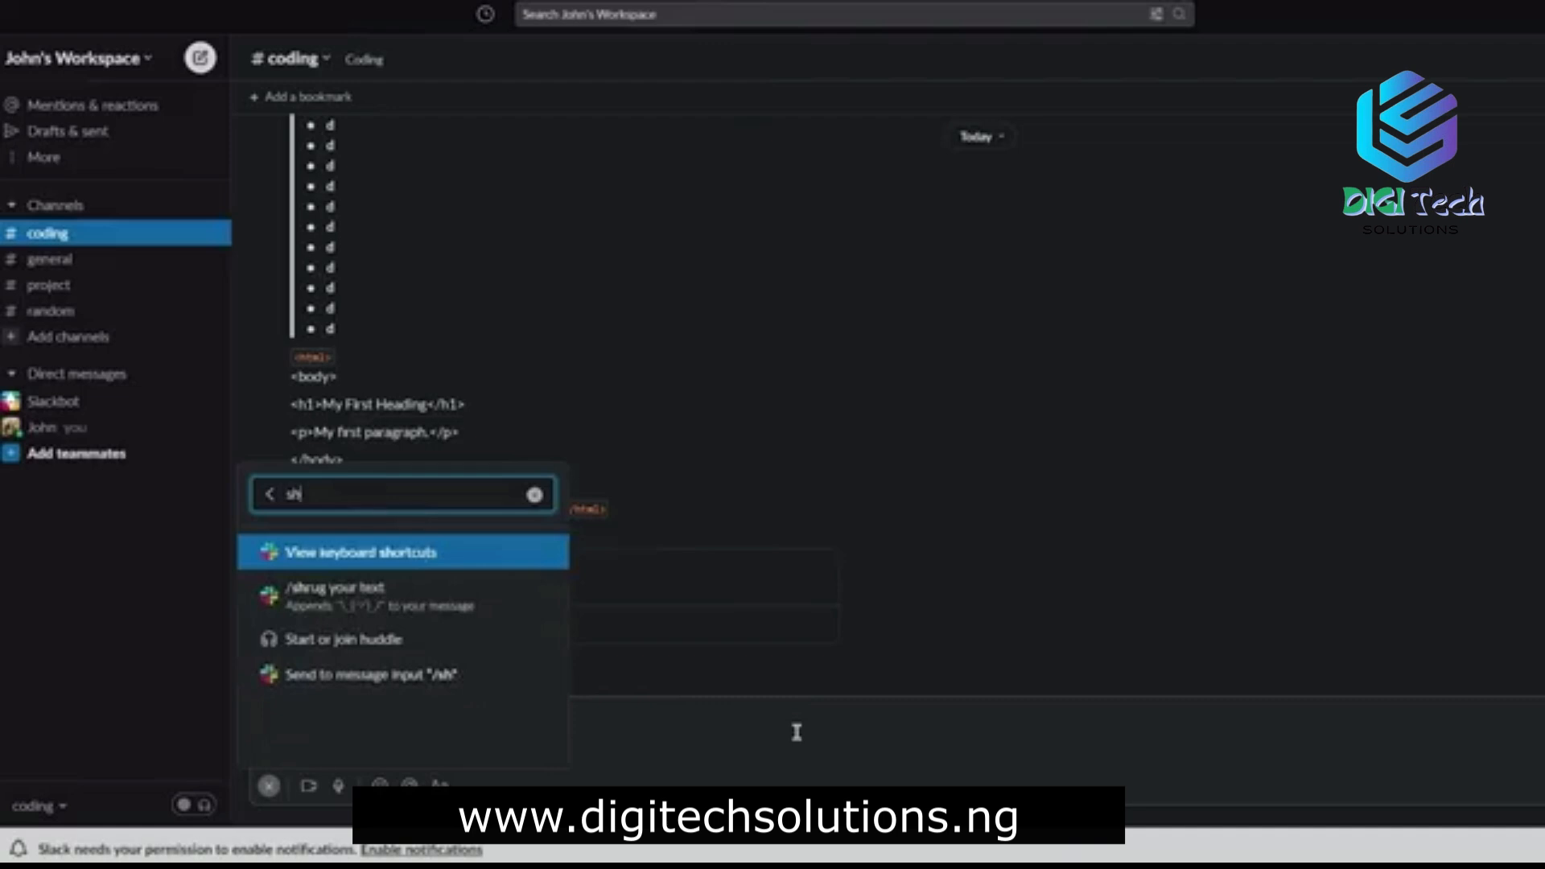
pyautogui.click(379, 602)
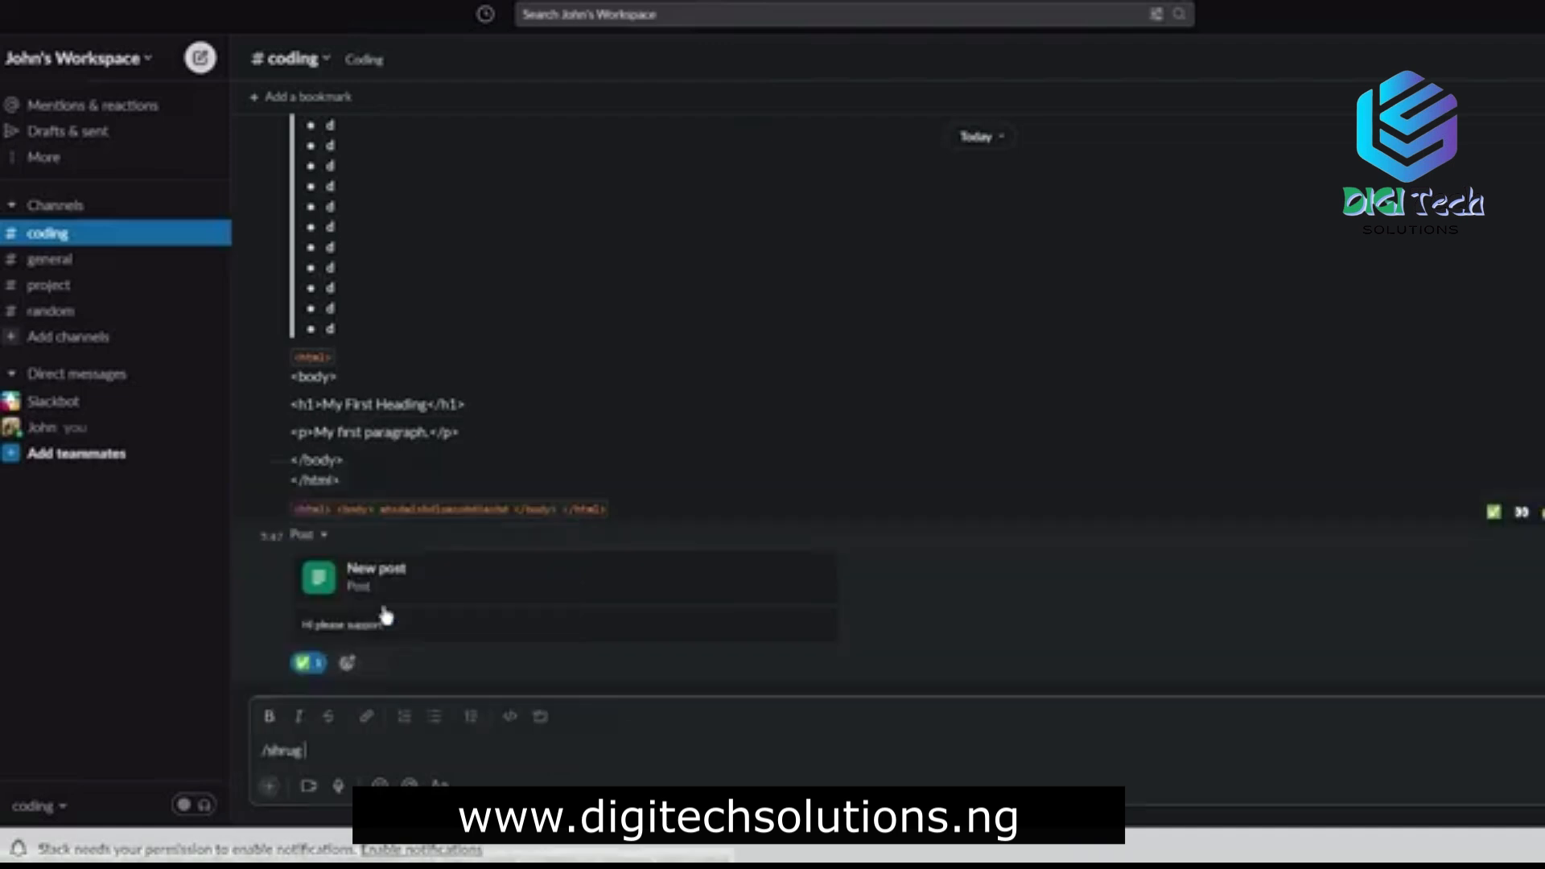
pyautogui.press('Return')
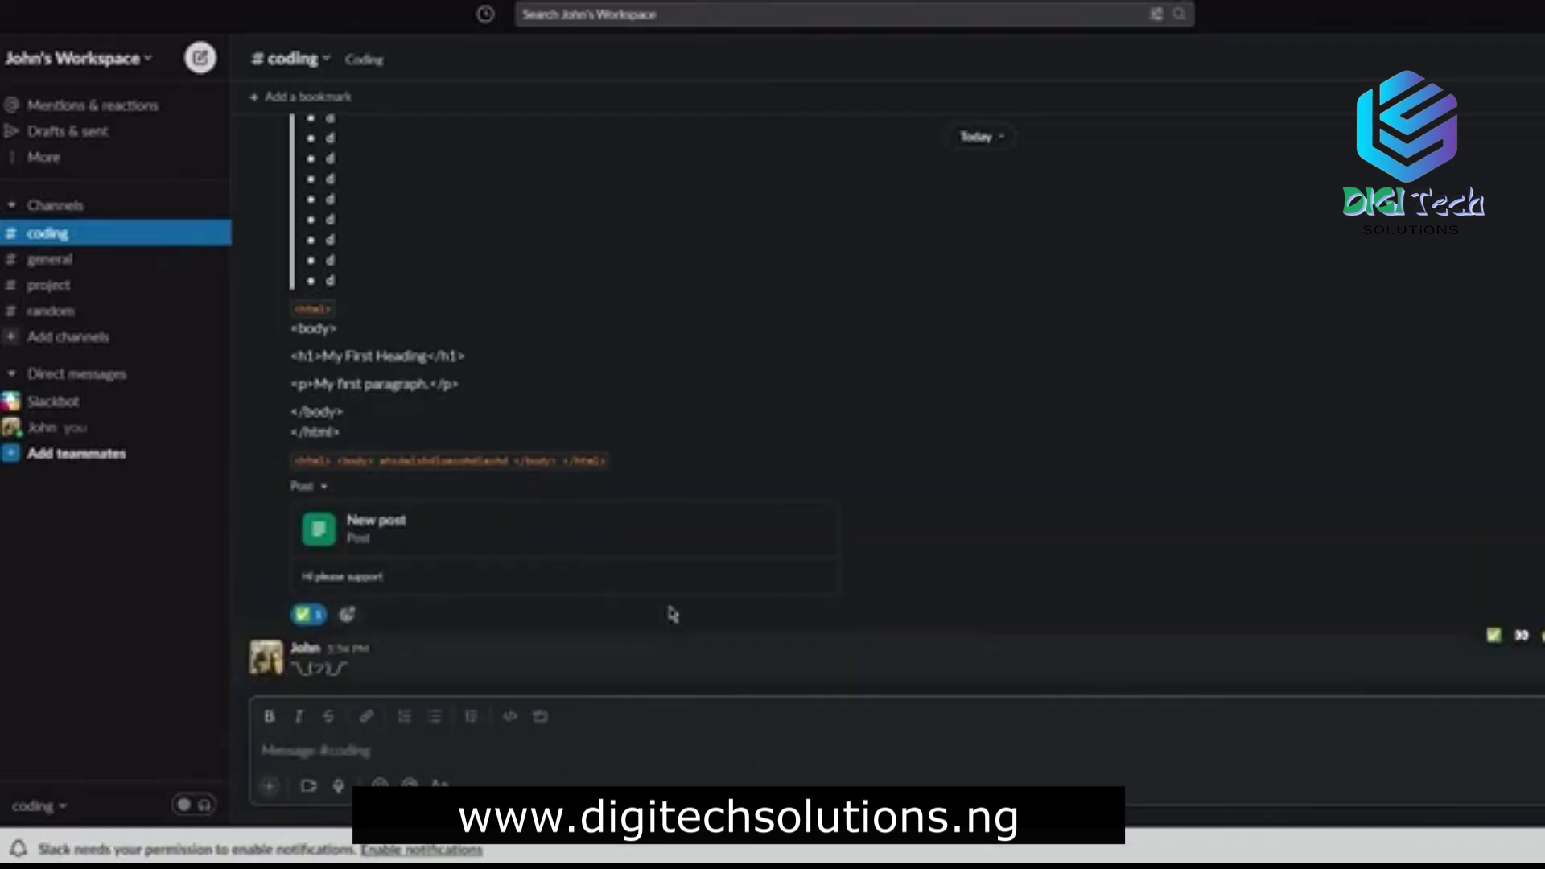
# Bring up the Search shortcuts panel by typing / in the message box.
pyautogui.click(561, 658)
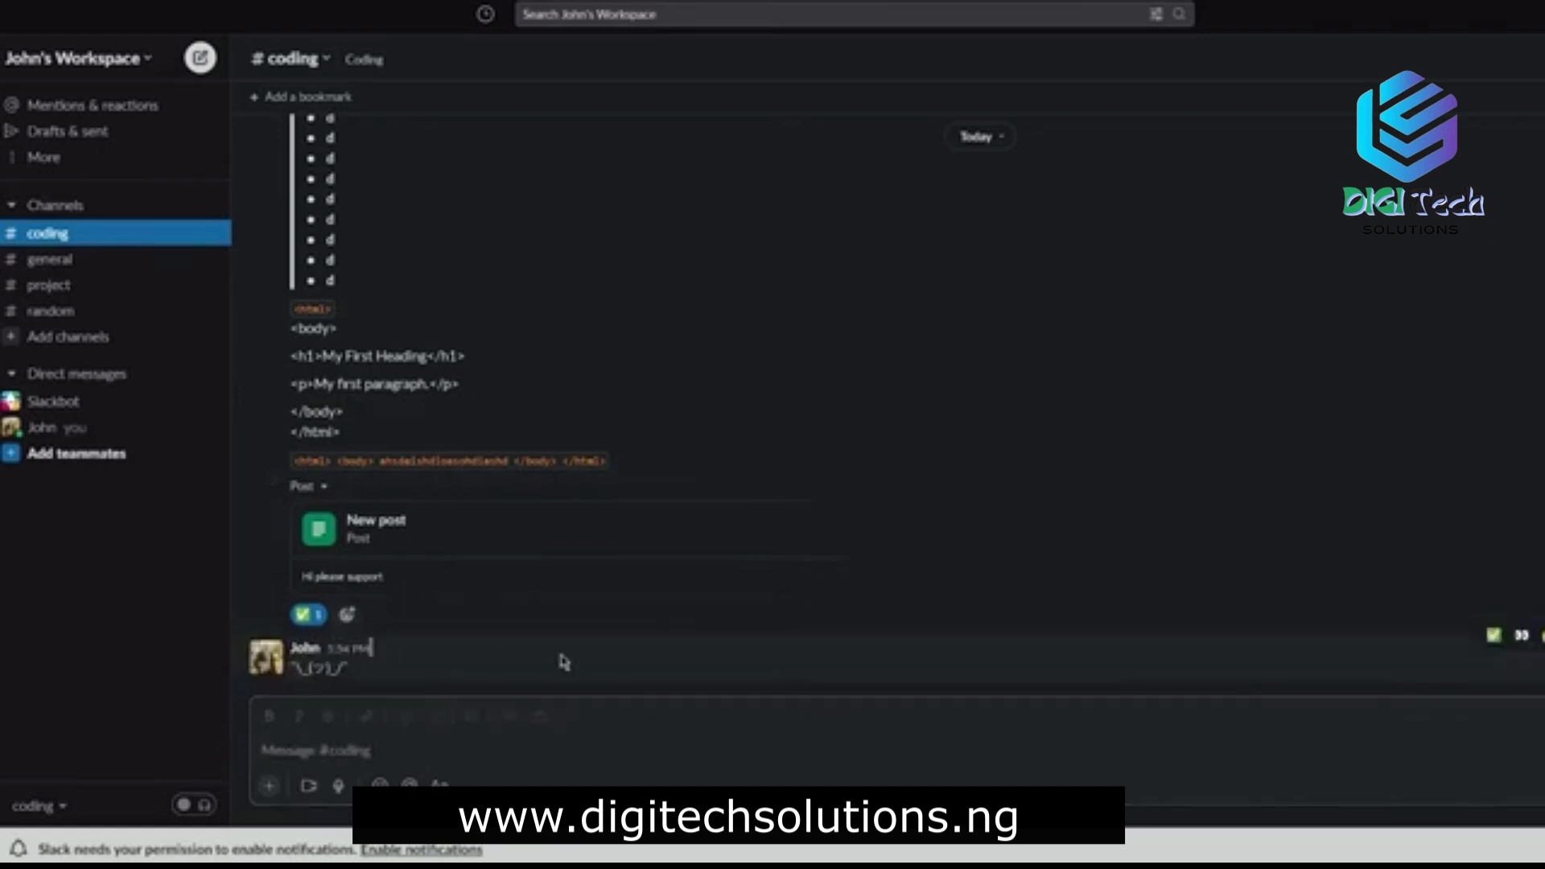
pyautogui.click(453, 757)
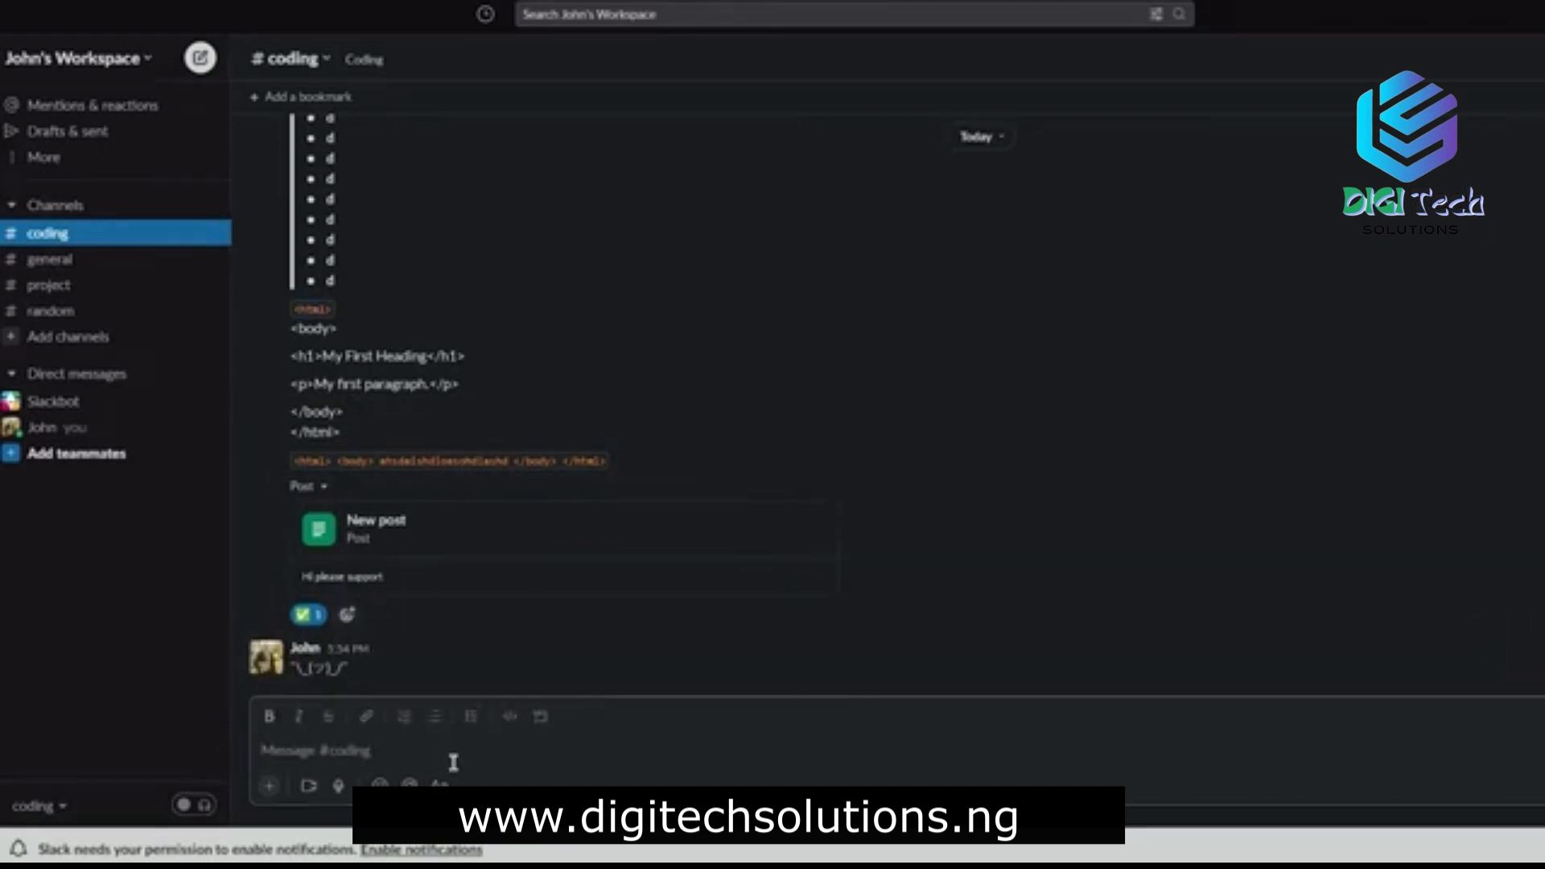
pyautogui.write('/')
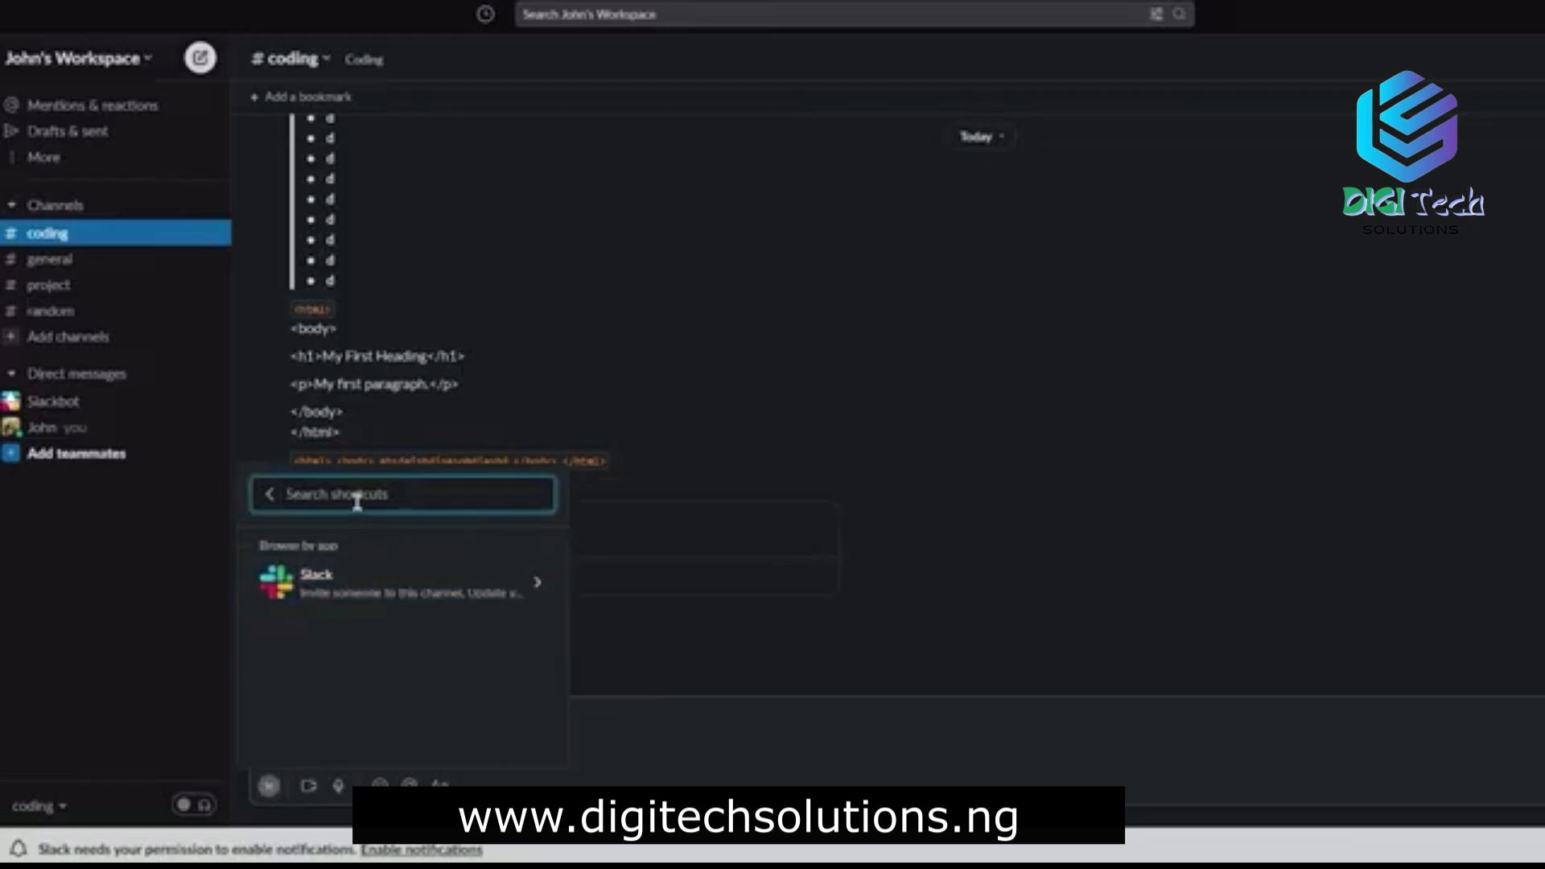
# Post a 'hi' action message in #coding with the /me command.
pyautogui.write('s')
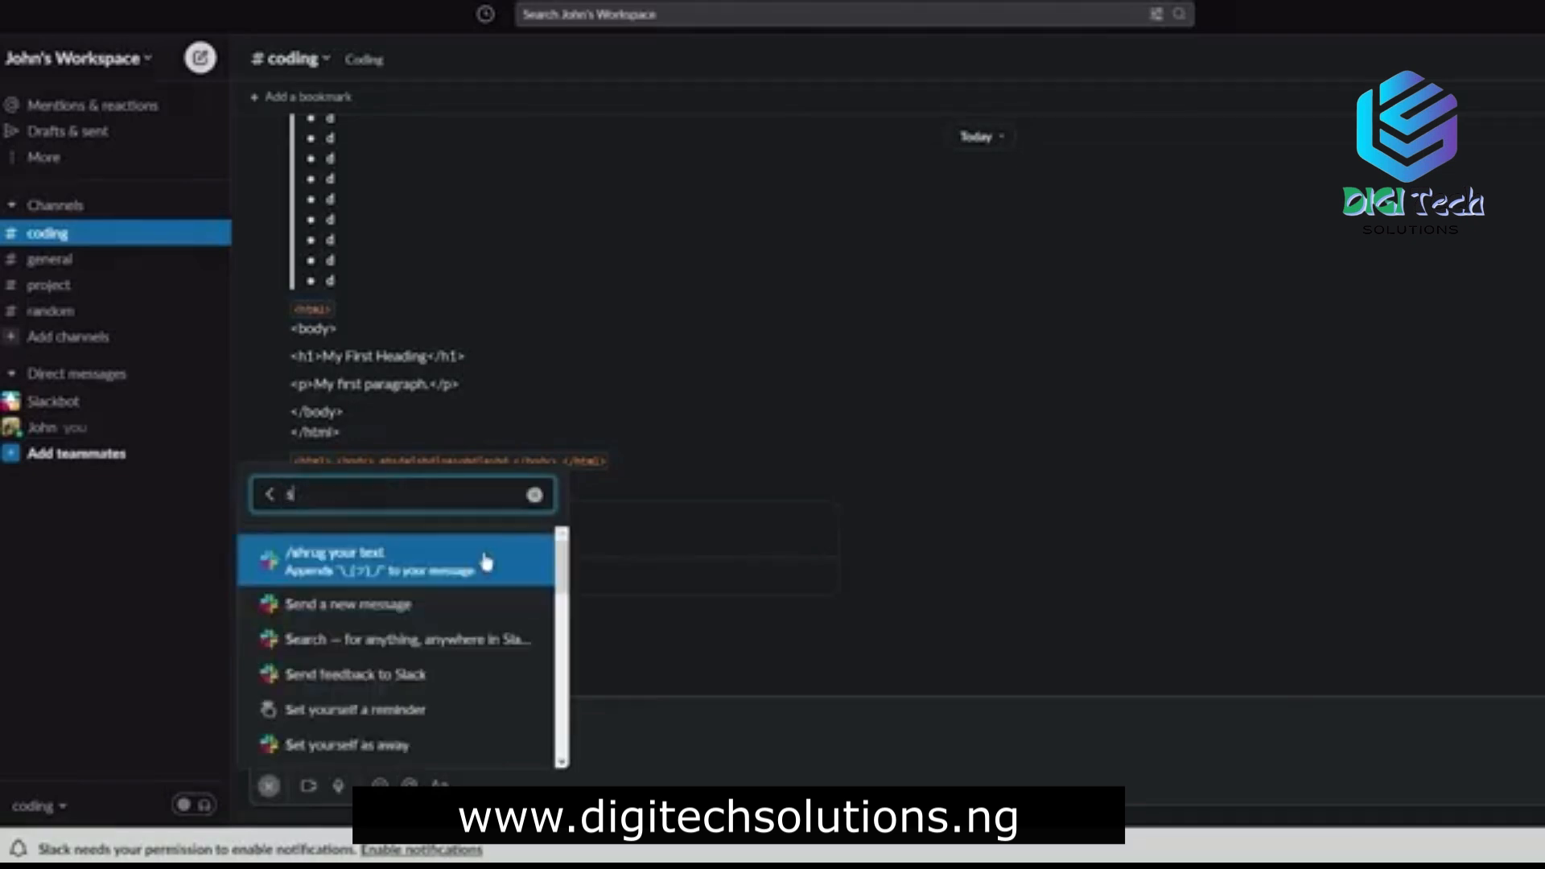
pyautogui.write('d')
pyautogui.press('BackSpace')
pyautogui.press('BackSpace')
pyautogui.write('d')
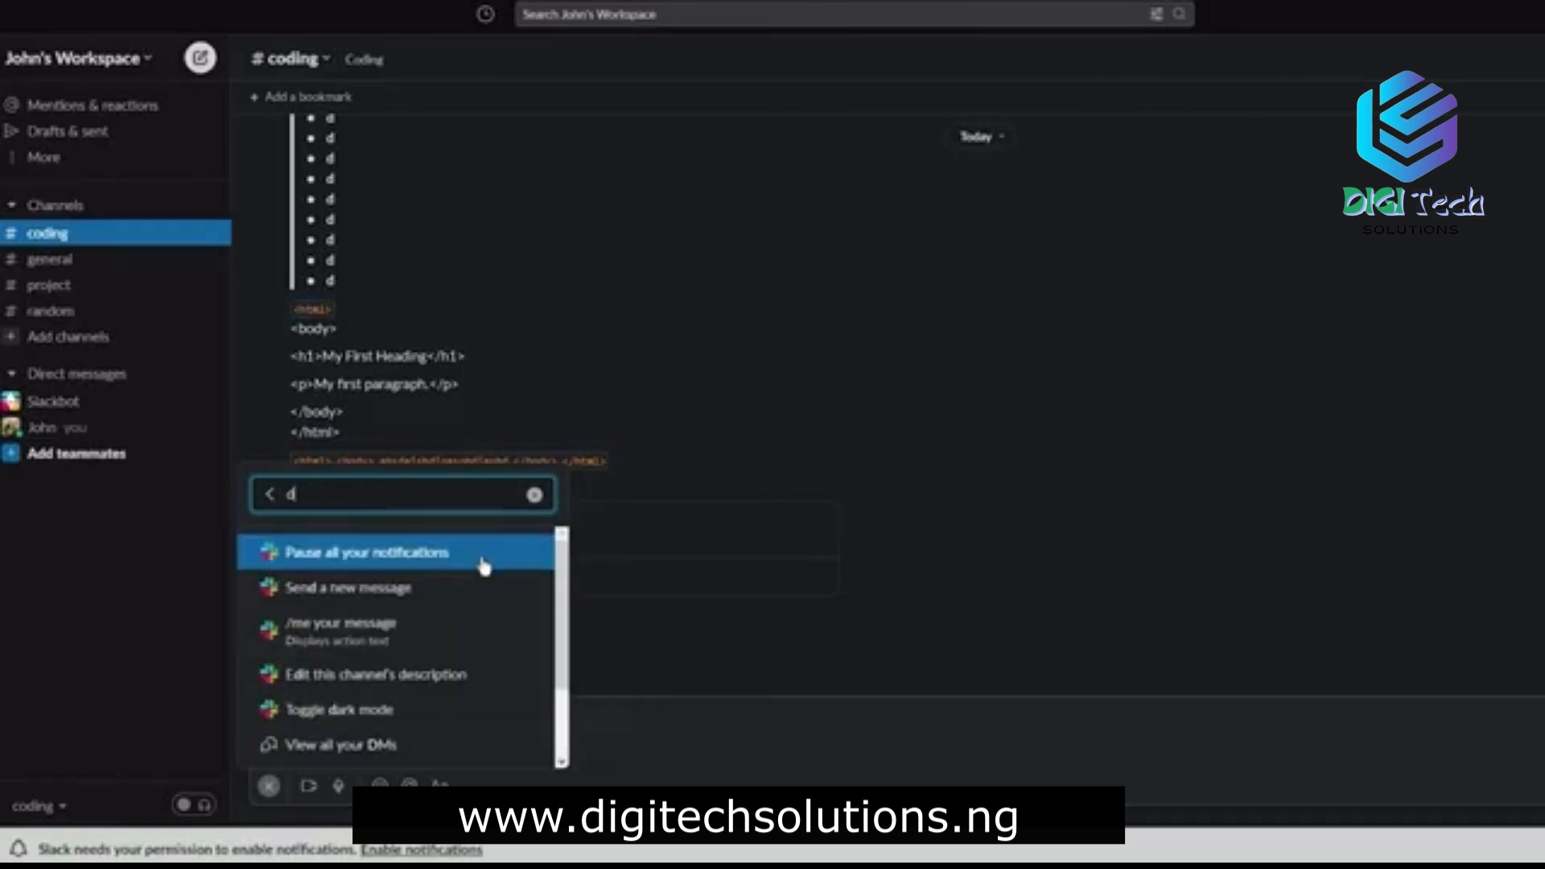
pyautogui.scroll(-2, 466, 596)
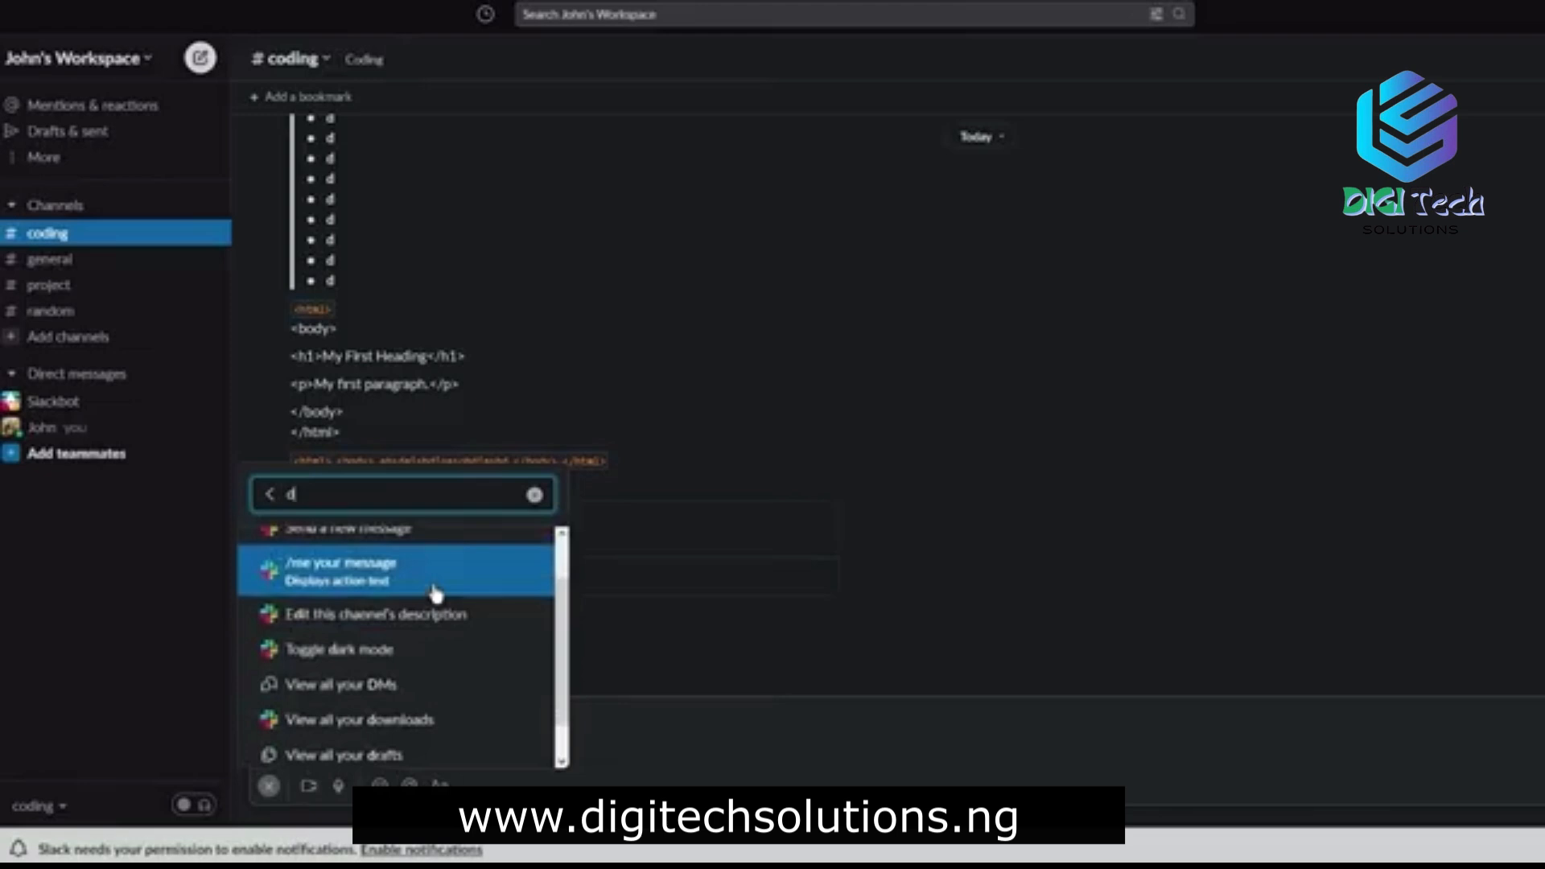
pyautogui.press('Escape')
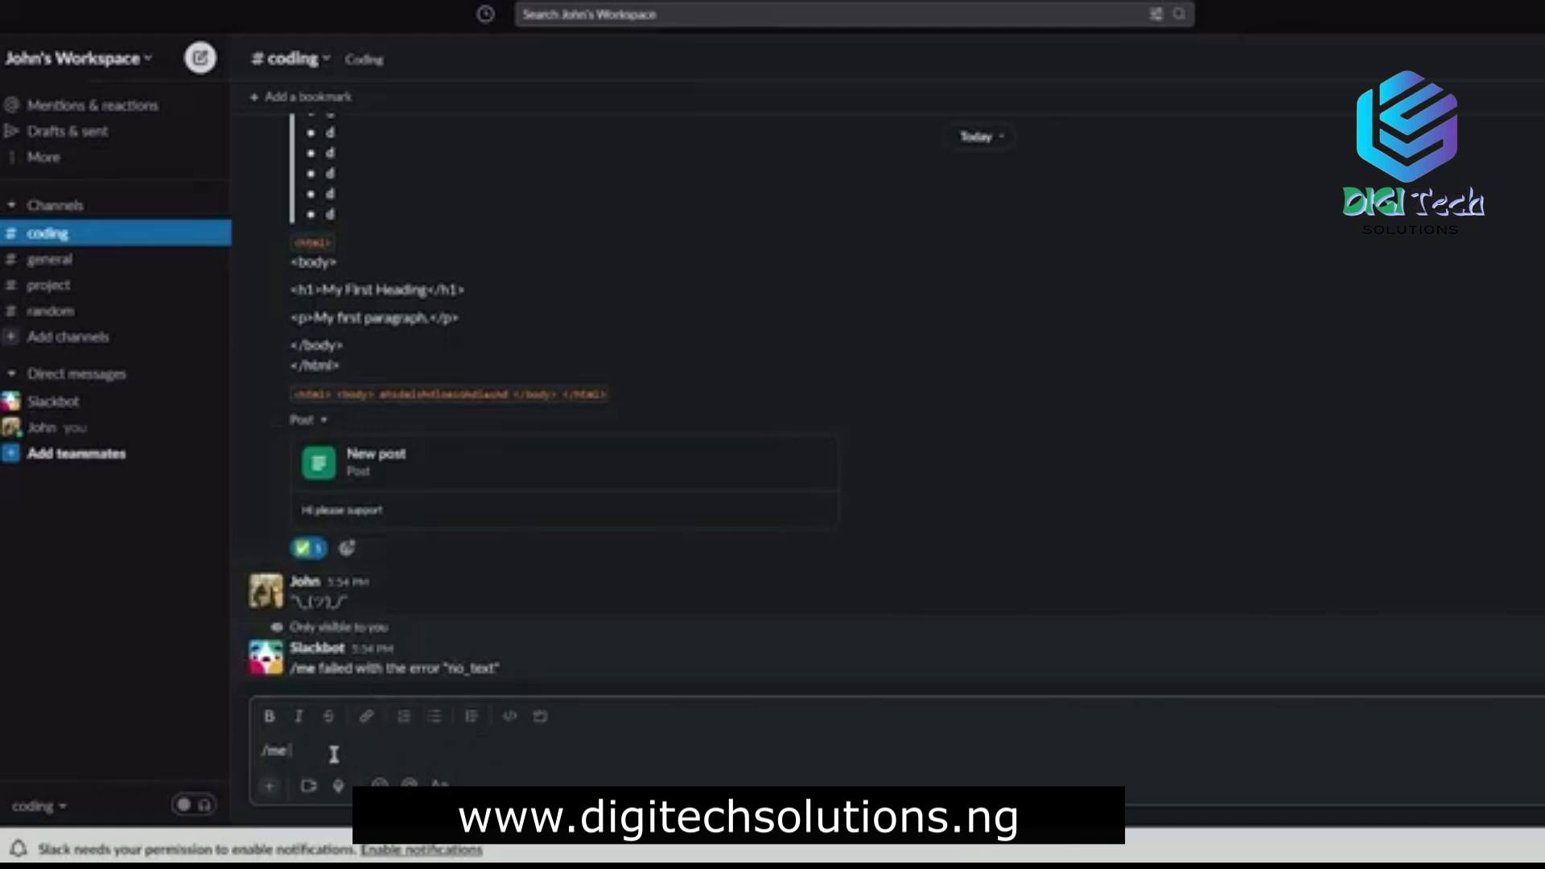
pyautogui.write('hi')
pyautogui.press('Return')
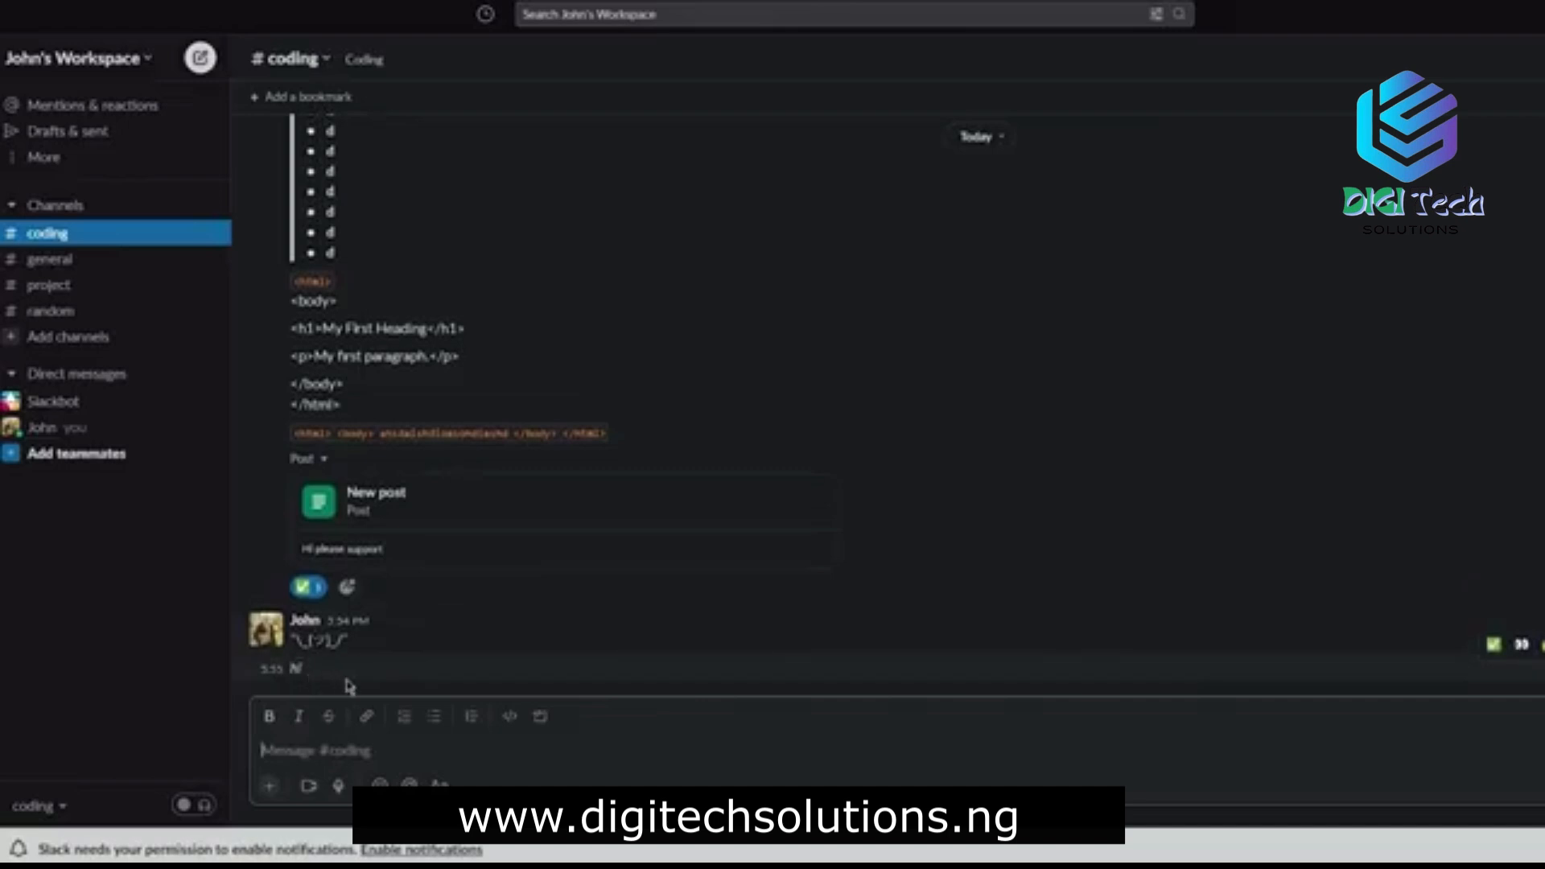
# Open the invite-people-to-workspace form from shortcuts and close it without sending.
pyautogui.write('/')
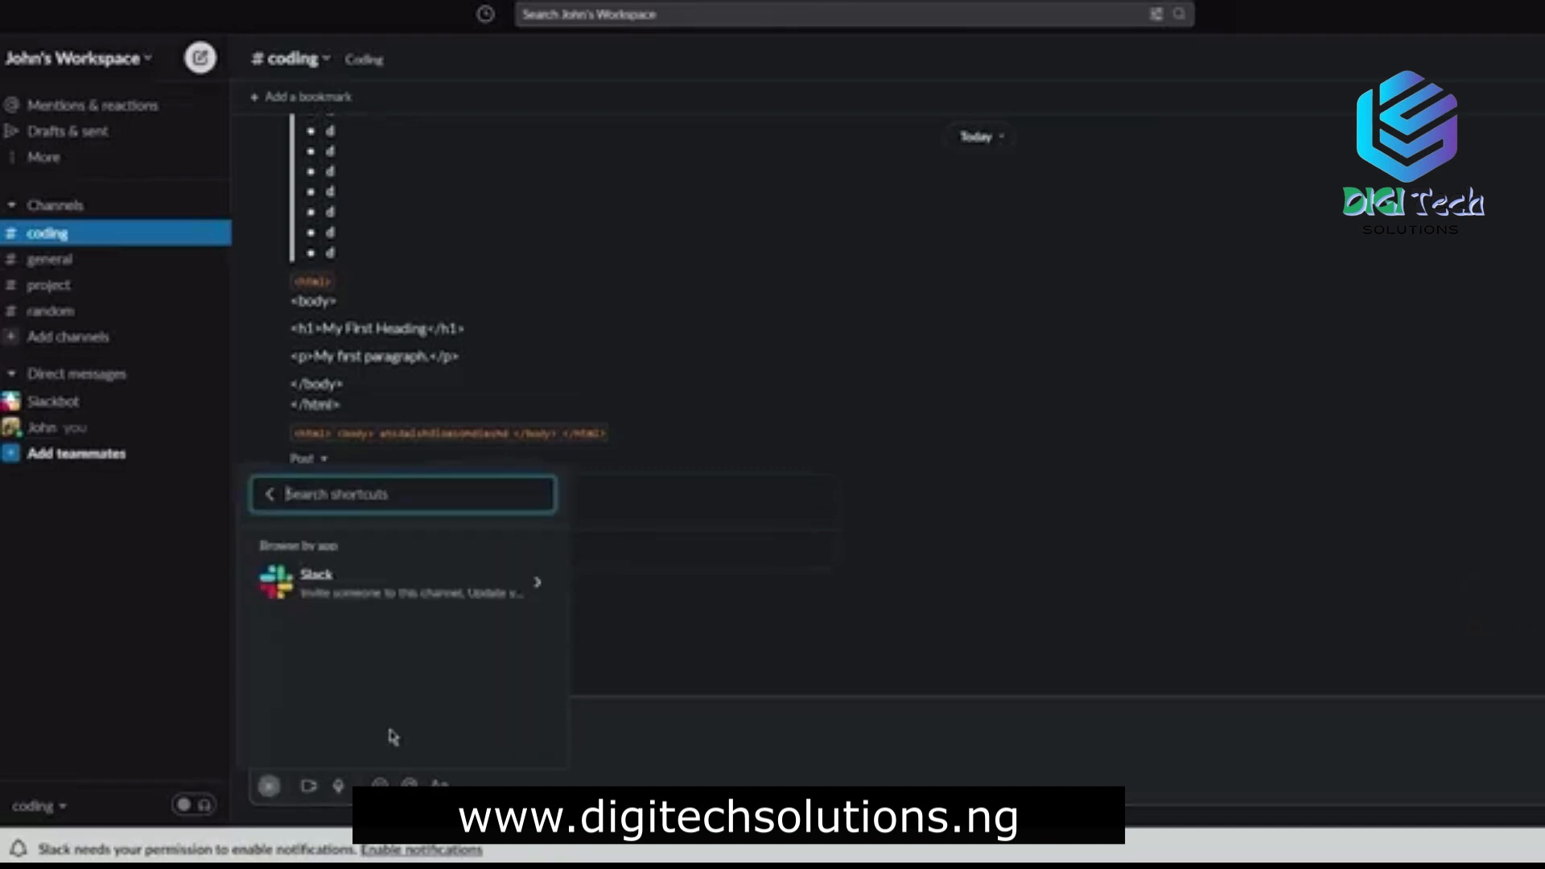
pyautogui.write('k')
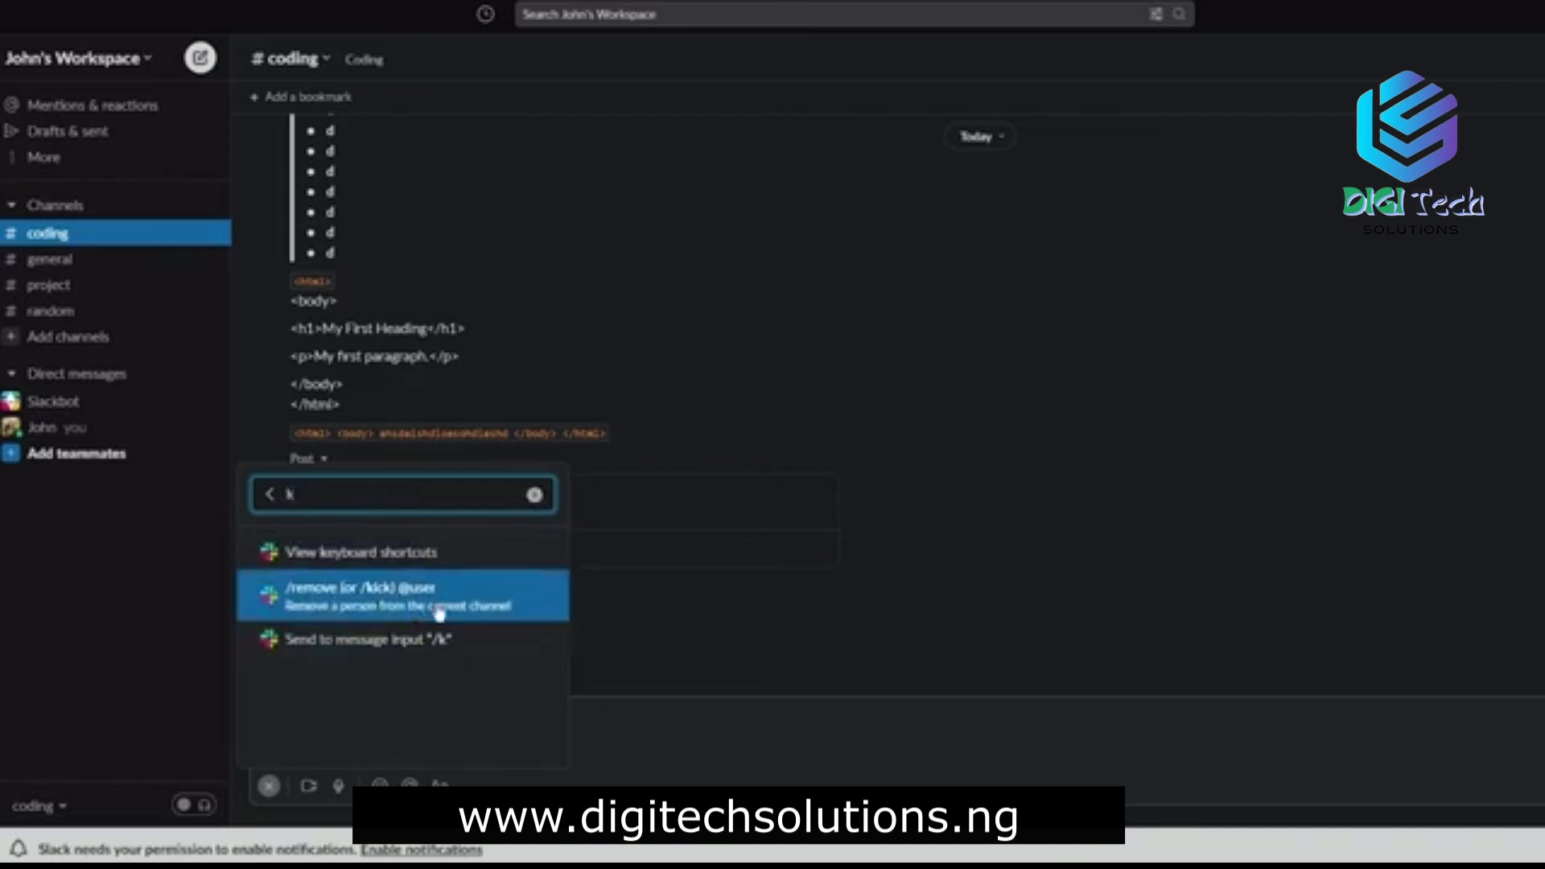
pyautogui.press('BackSpace')
pyautogui.write('r')
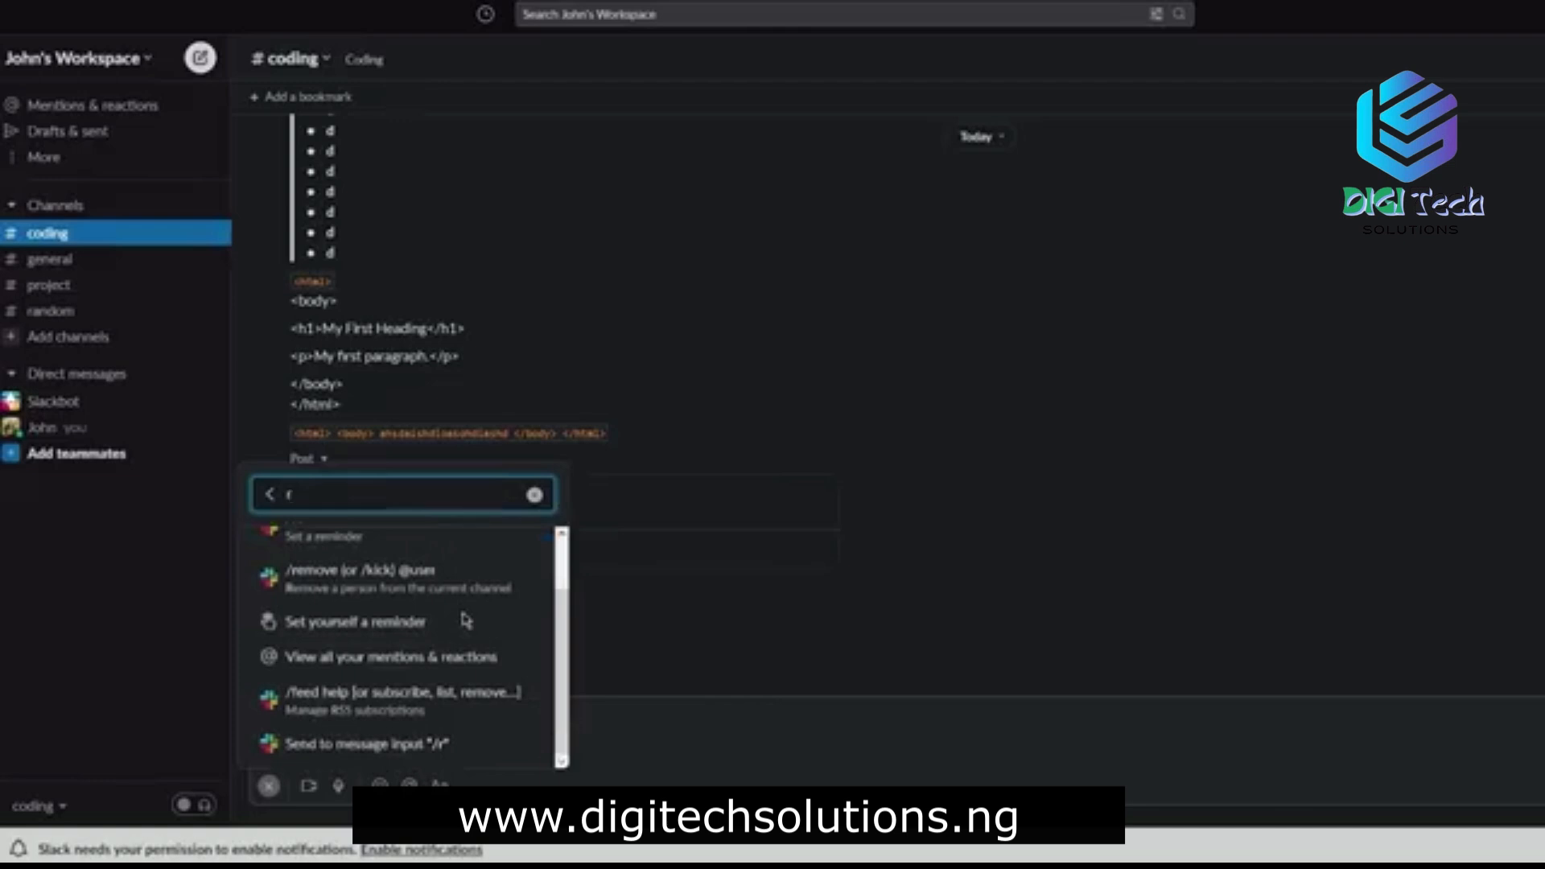
pyautogui.press('BackSpace')
pyautogui.write('w')
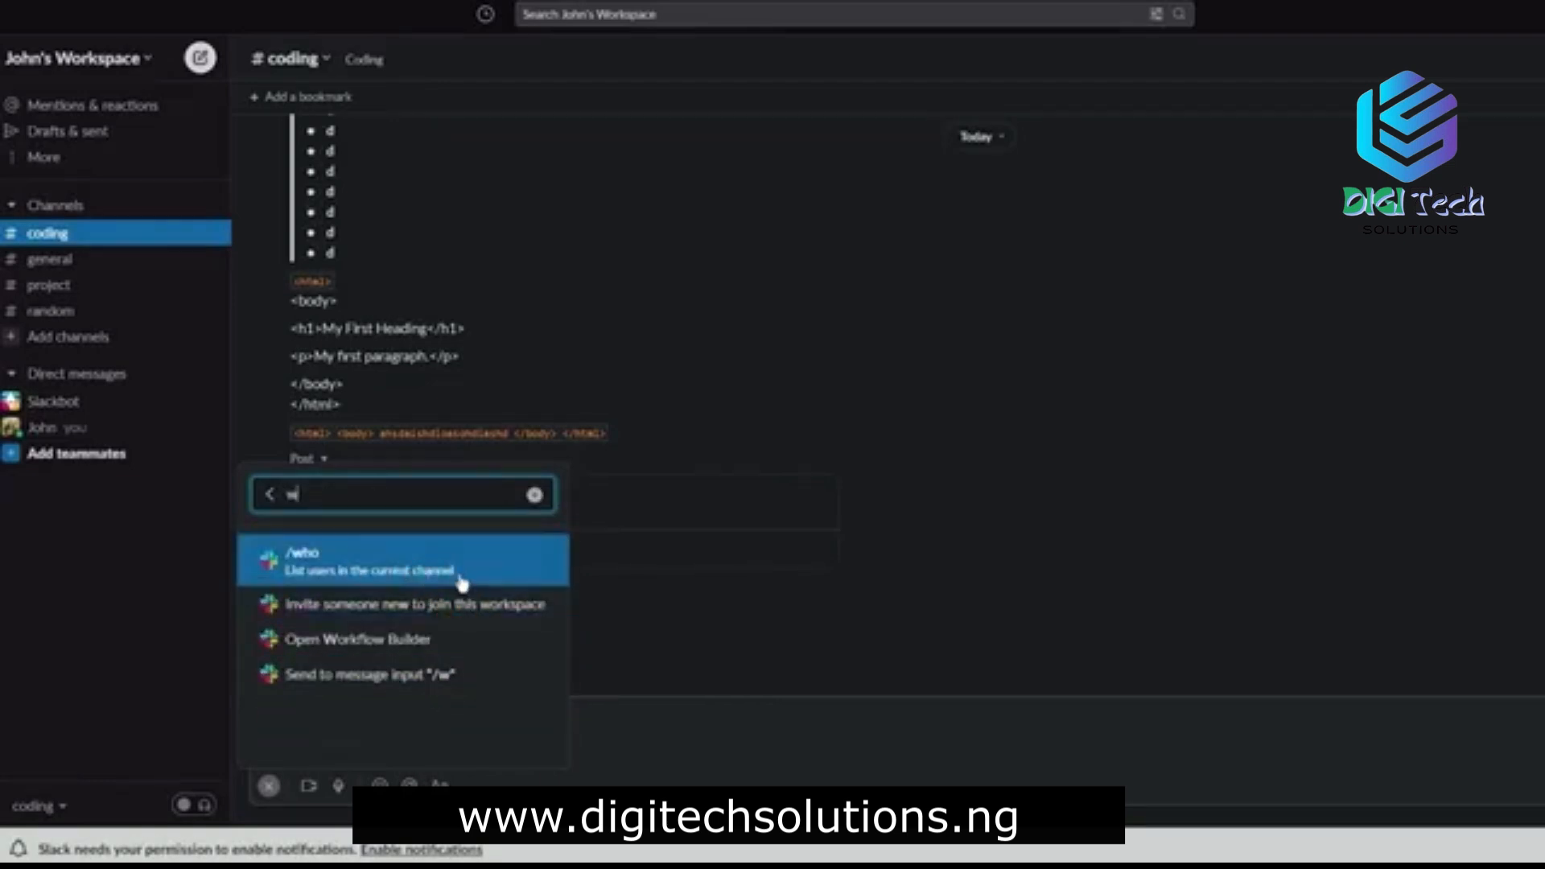
pyautogui.click(447, 599)
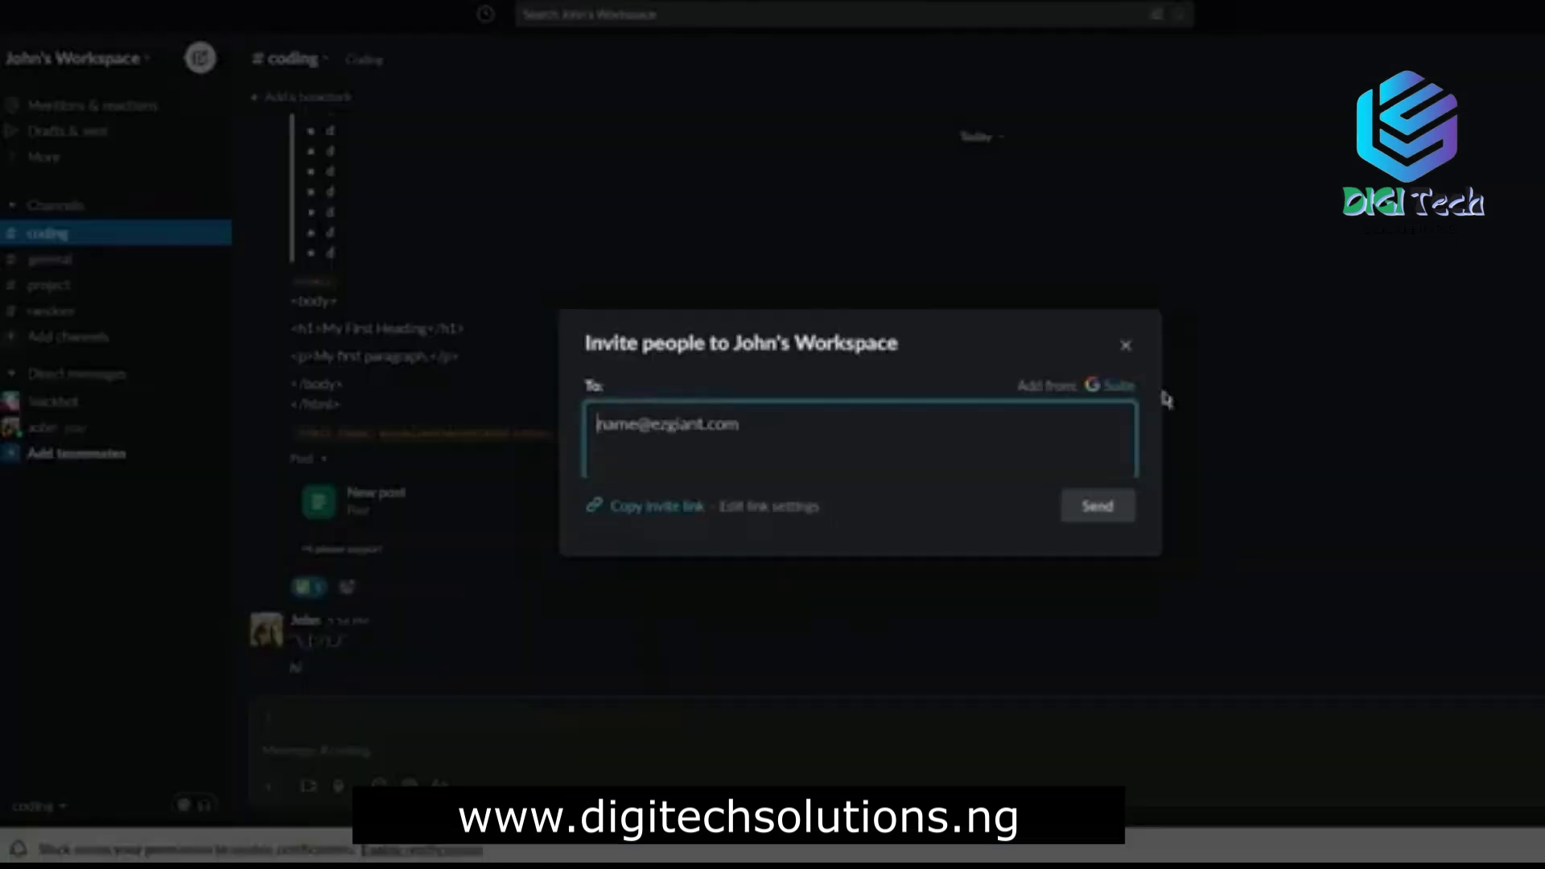
pyautogui.click(1126, 346)
# Run /who to list #coding's members, which shows just you.
pyautogui.click(441, 763)
pyautogui.write('/w')
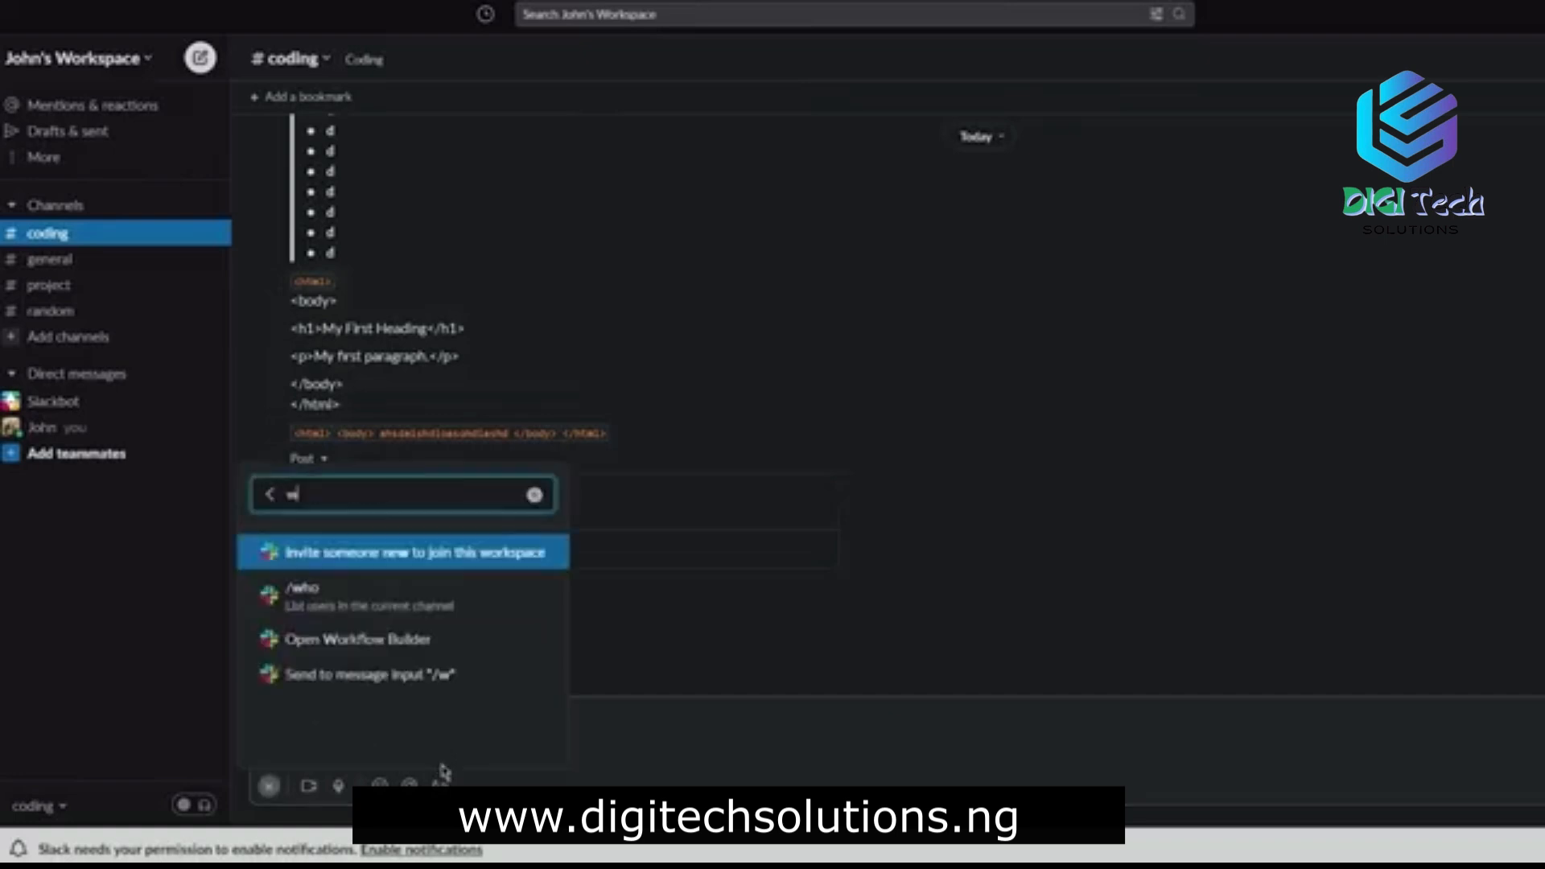
pyautogui.click(390, 618)
pyautogui.press('Return')
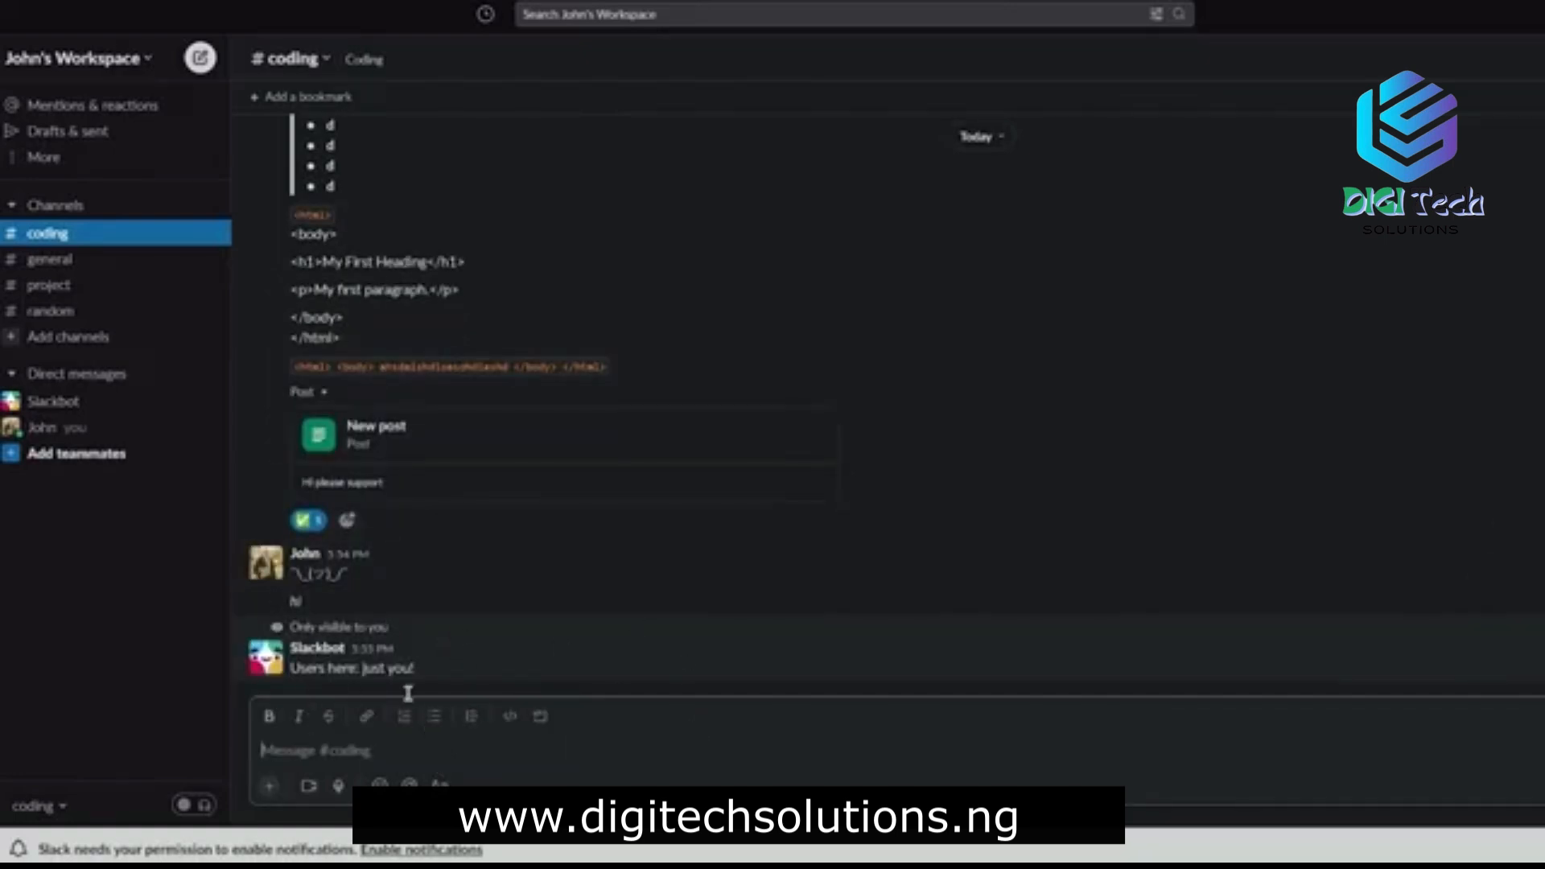
# Search the shortcuts for the open-channel command.
pyautogui.write('/')
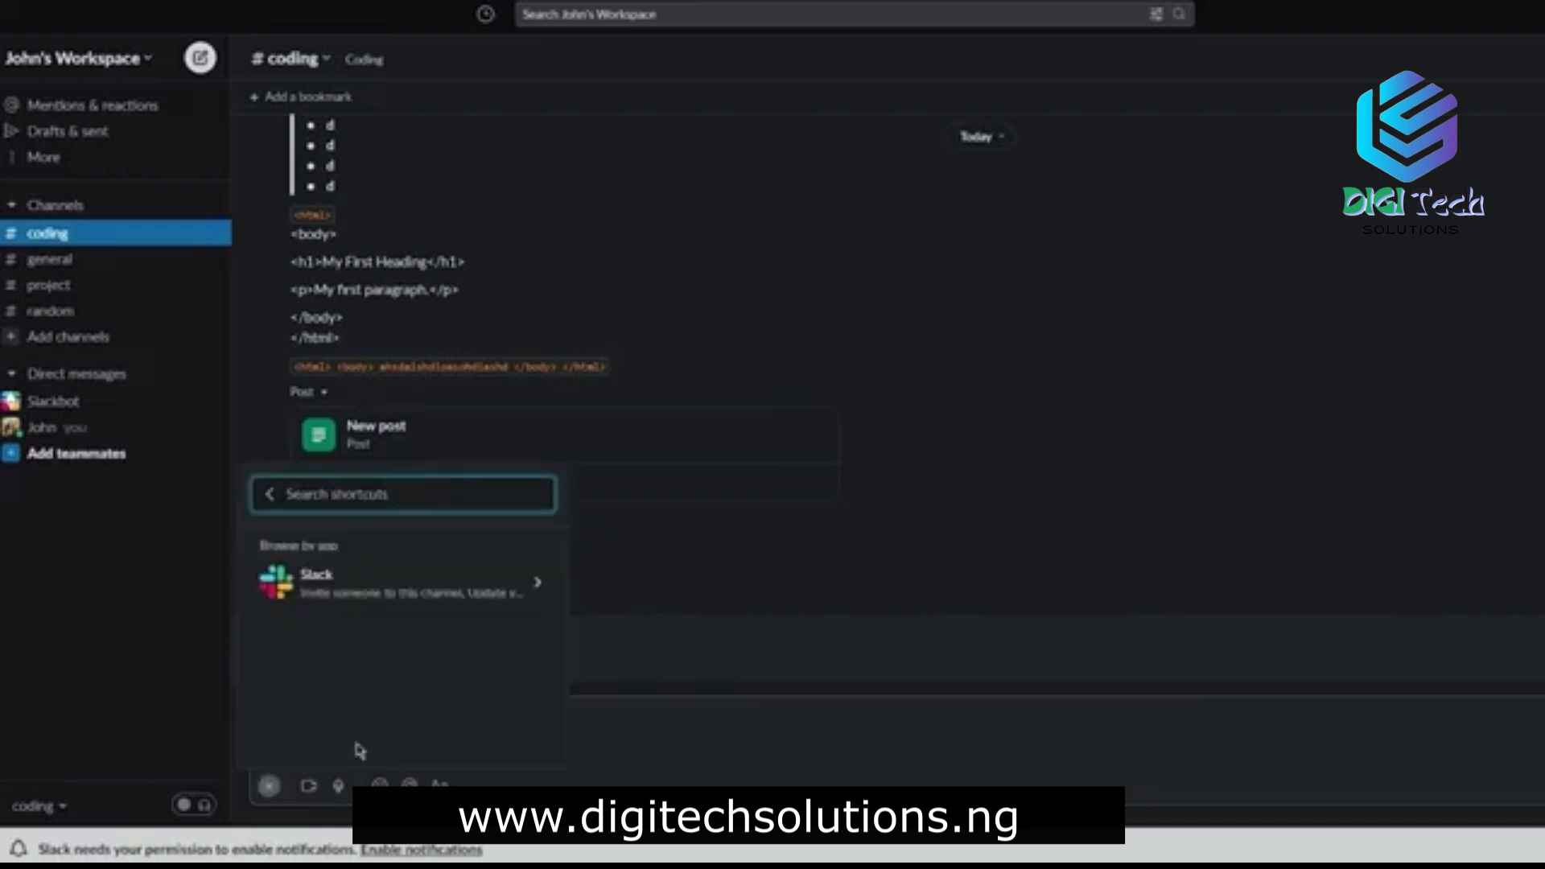
pyautogui.write('s')
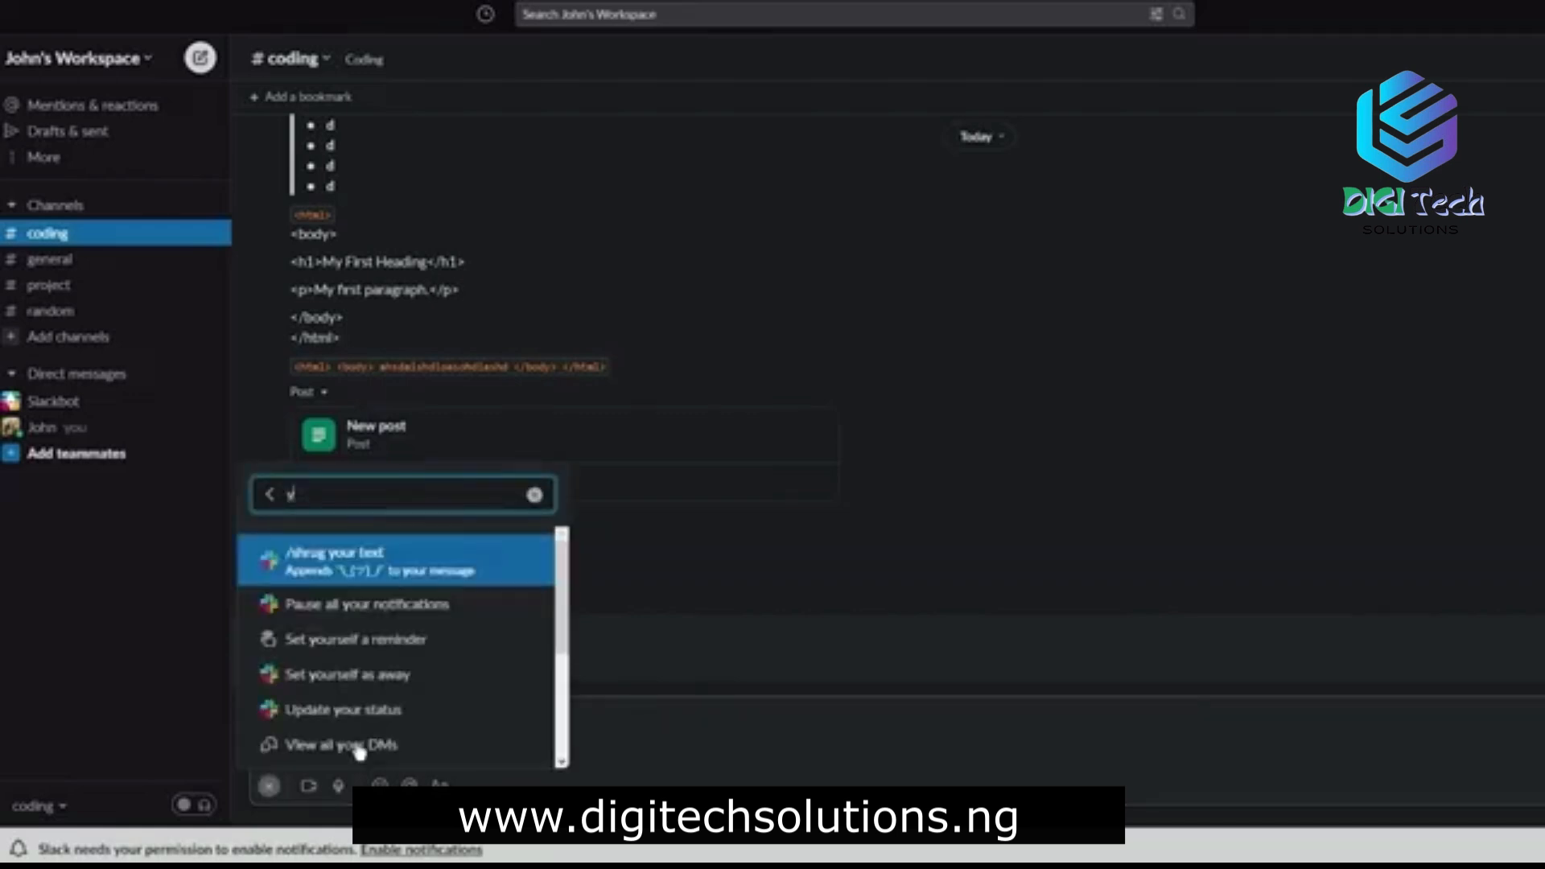
pyautogui.write('u')
pyautogui.press('BackSpace')
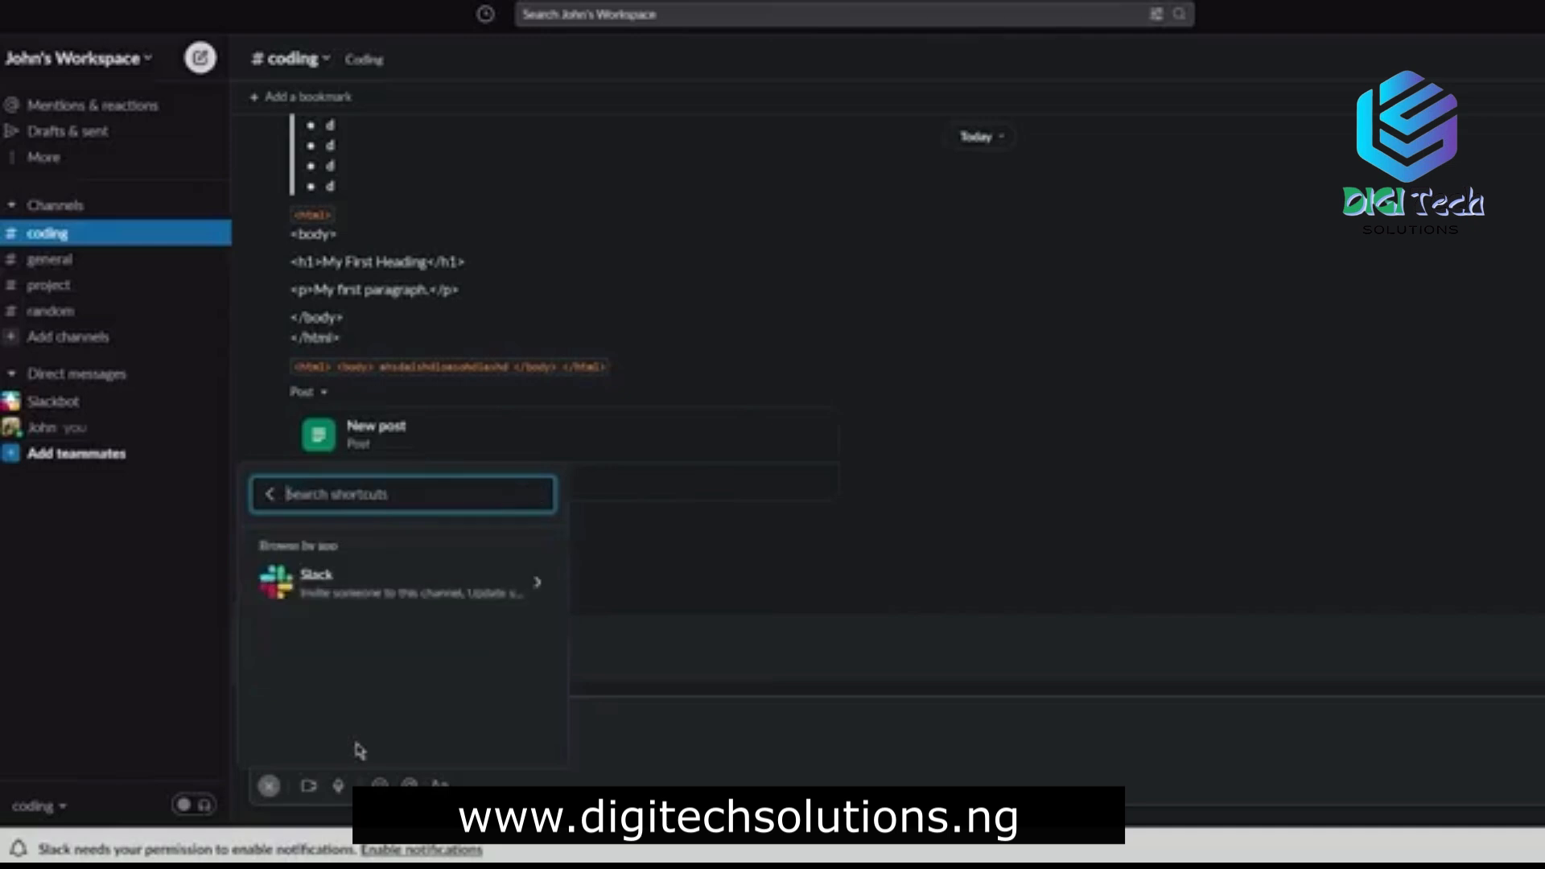
pyautogui.write('o')
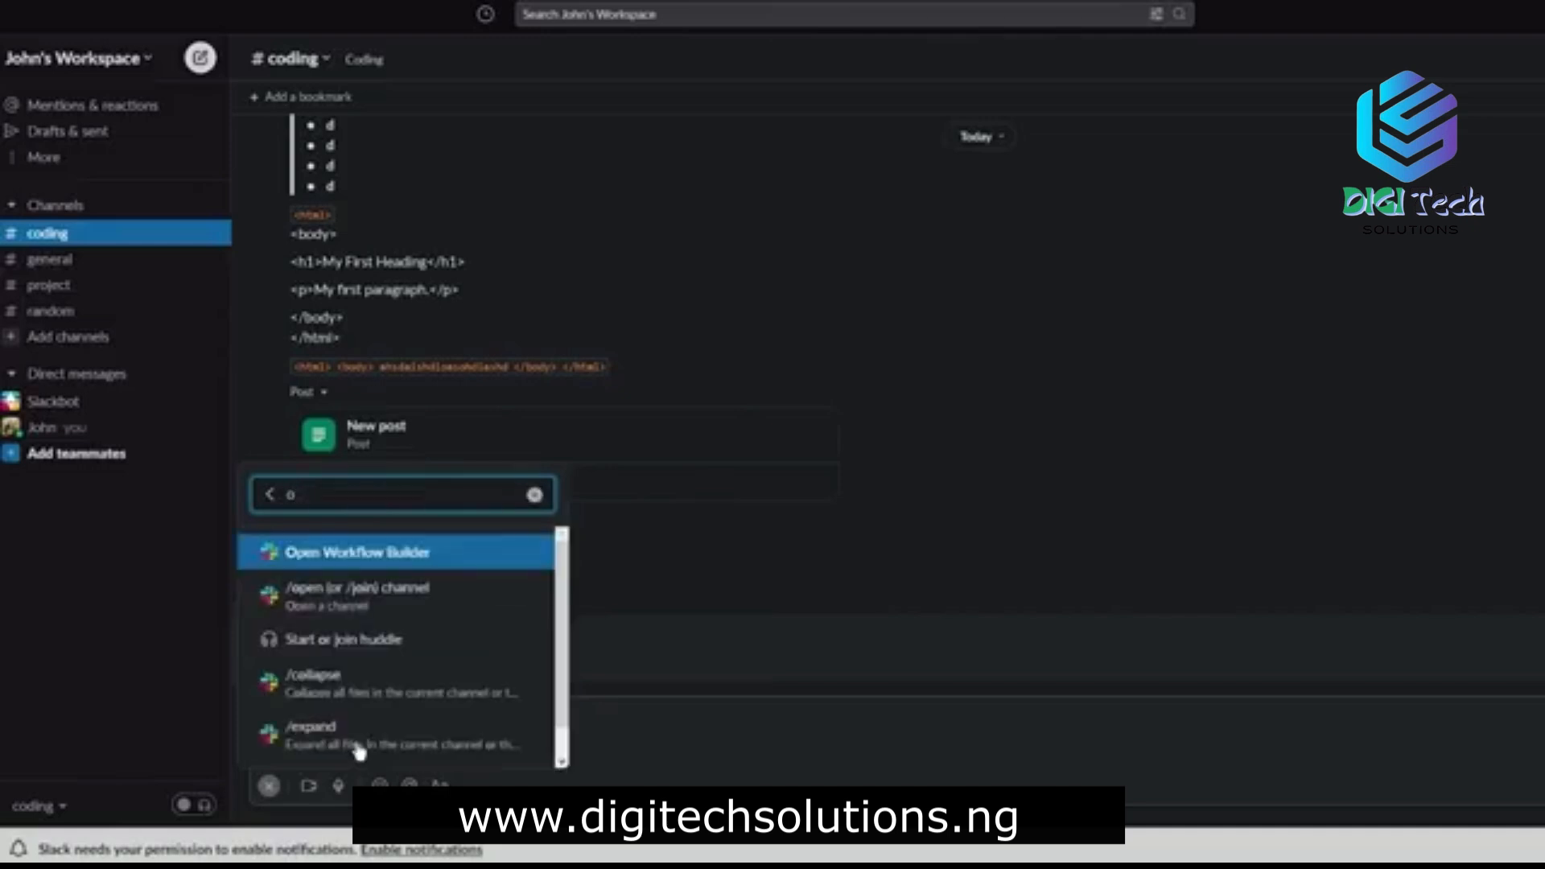
# Run /open to view the All channels list, then return to #coding.
pyautogui.click(426, 613)
pyautogui.press('Return')
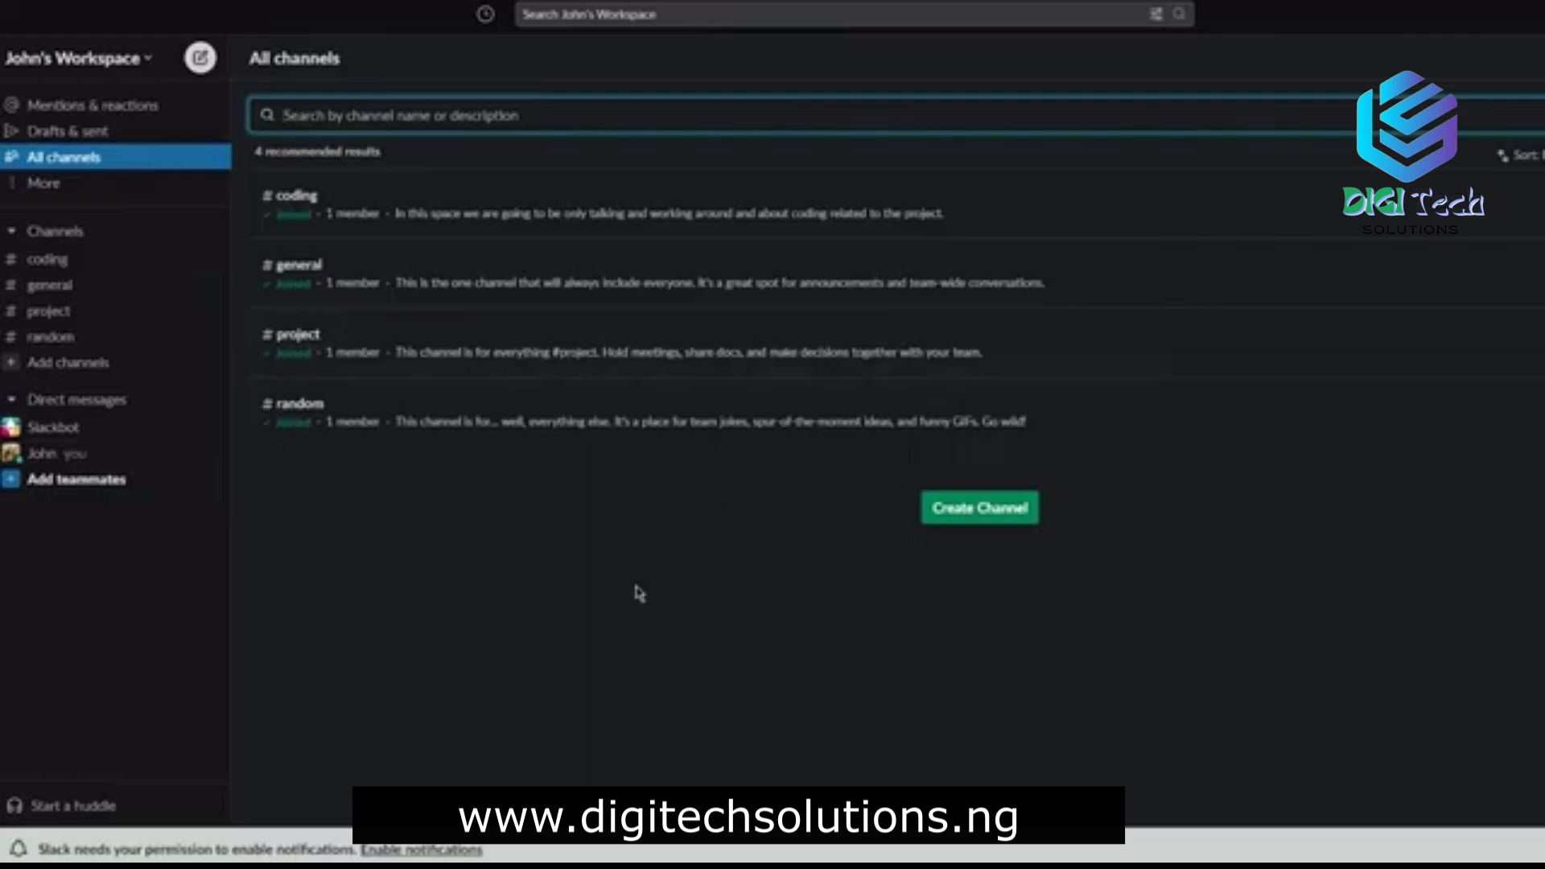
pyautogui.click(96, 64)
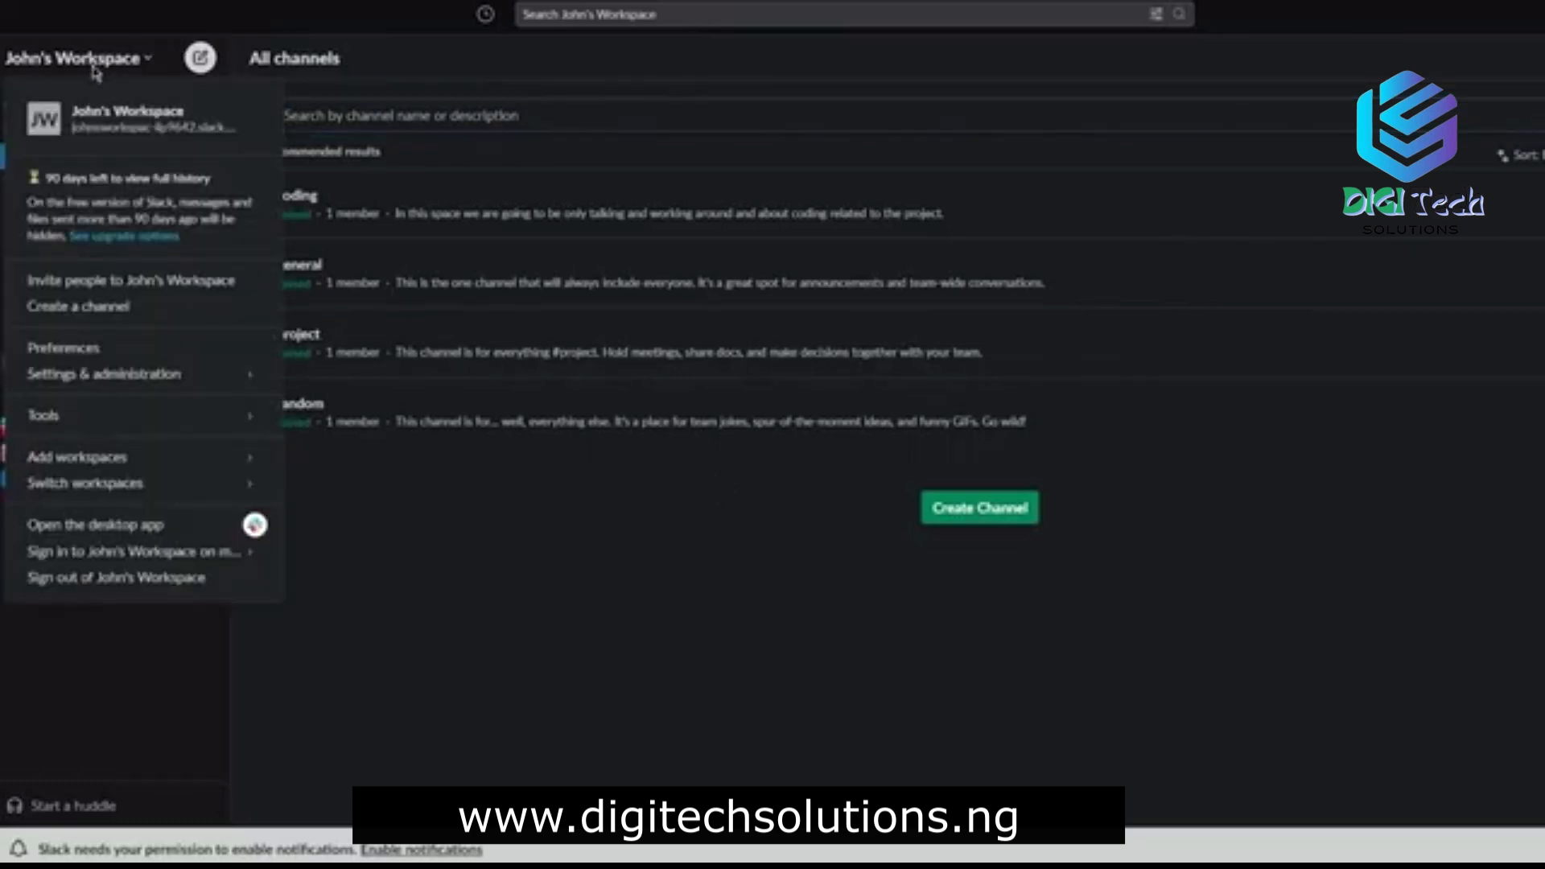
pyautogui.click(595, 465)
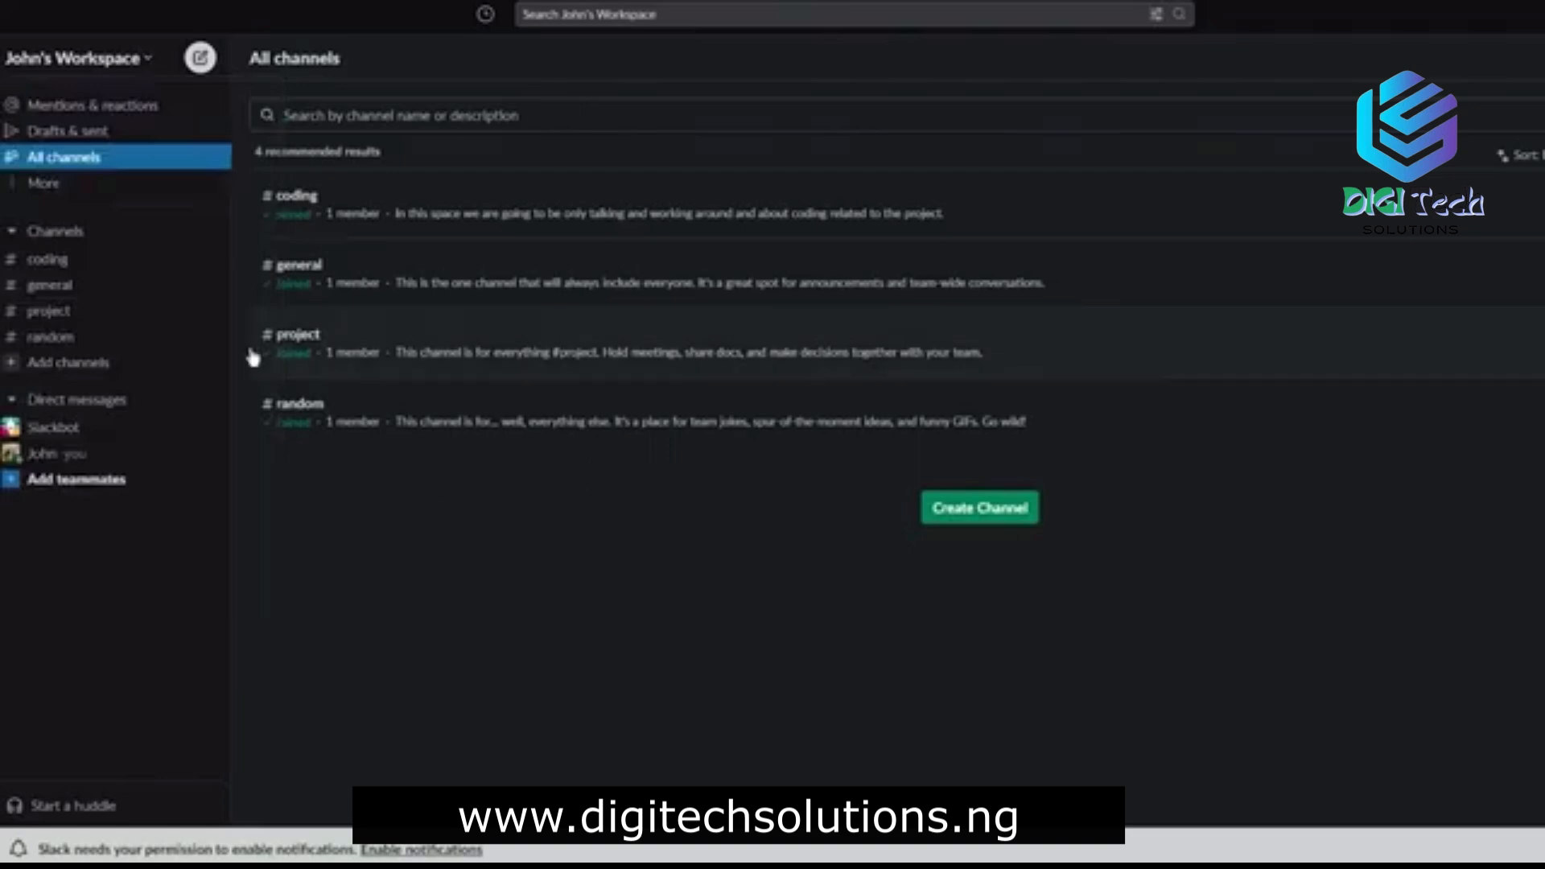
pyautogui.click(69, 259)
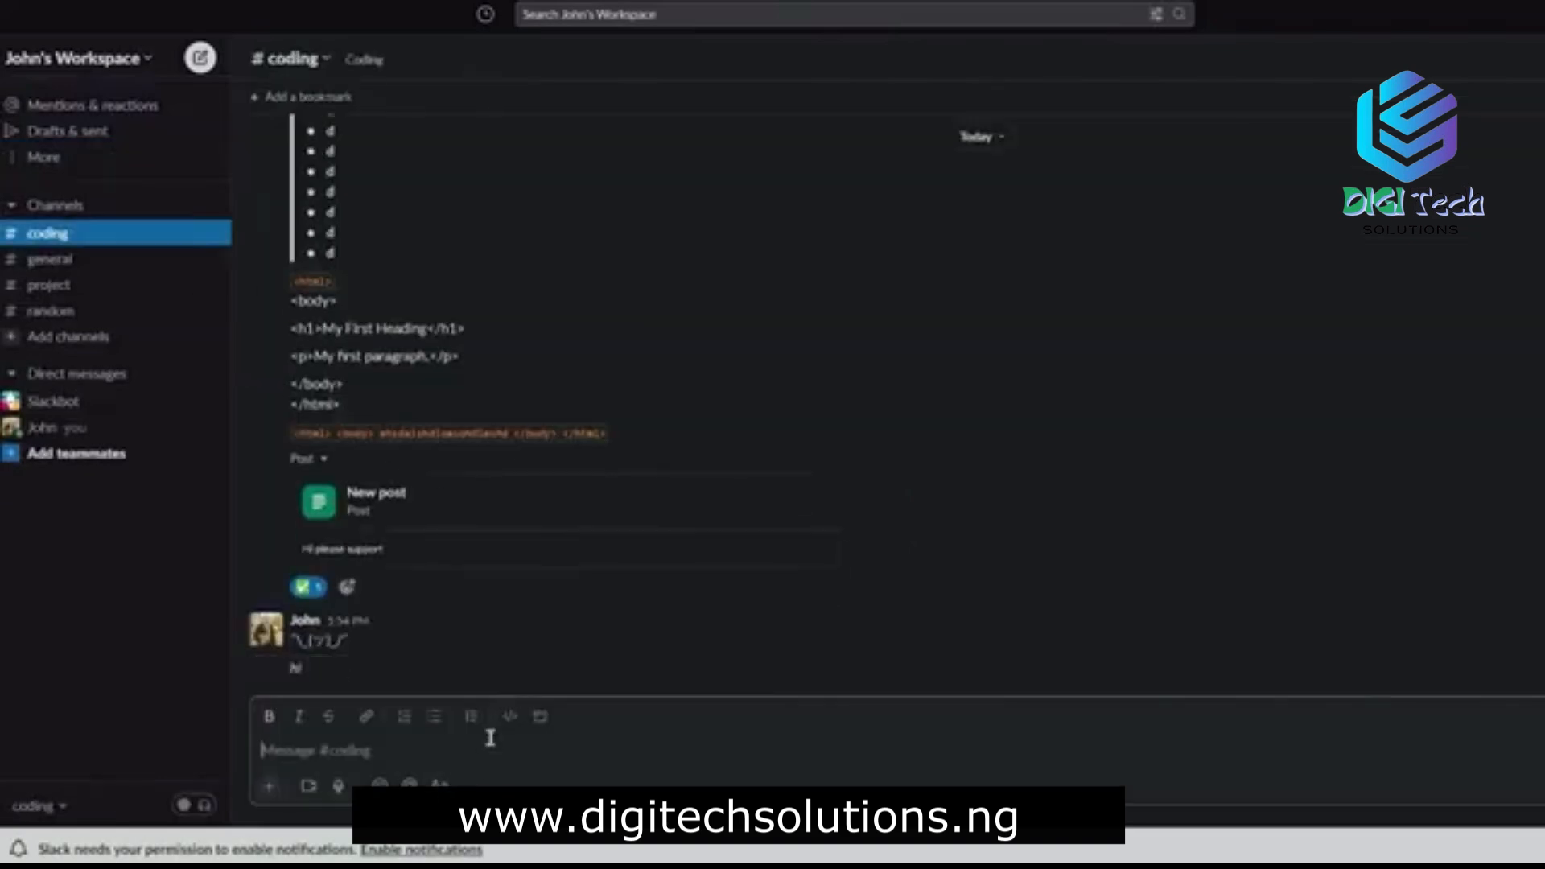
pyautogui.press('/')
pyautogui.click(619, 737)
pyautogui.press('/')
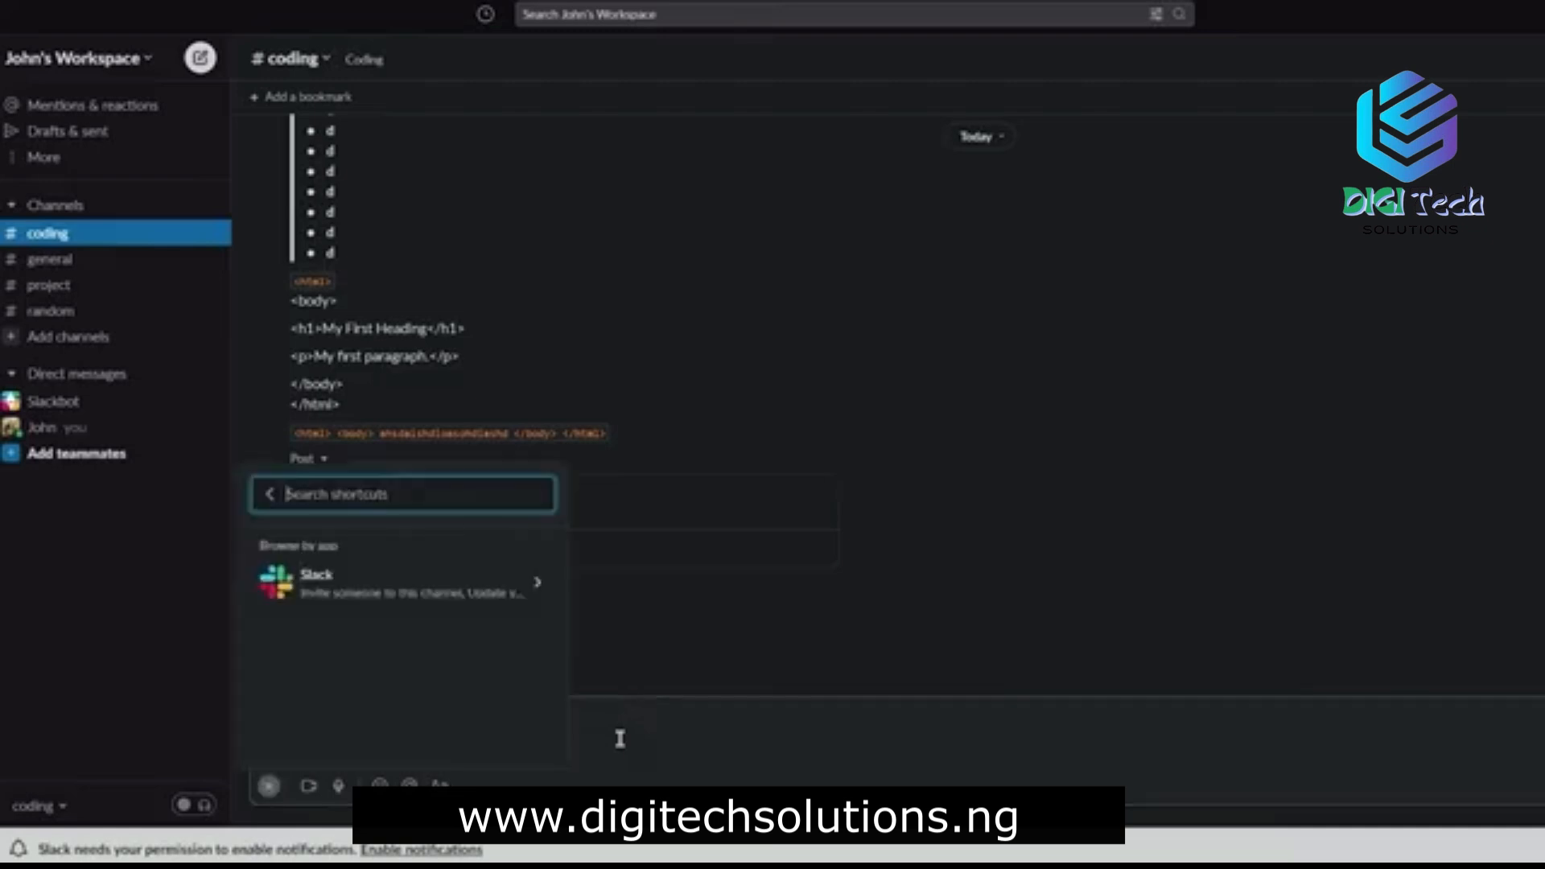
pyautogui.write('m')
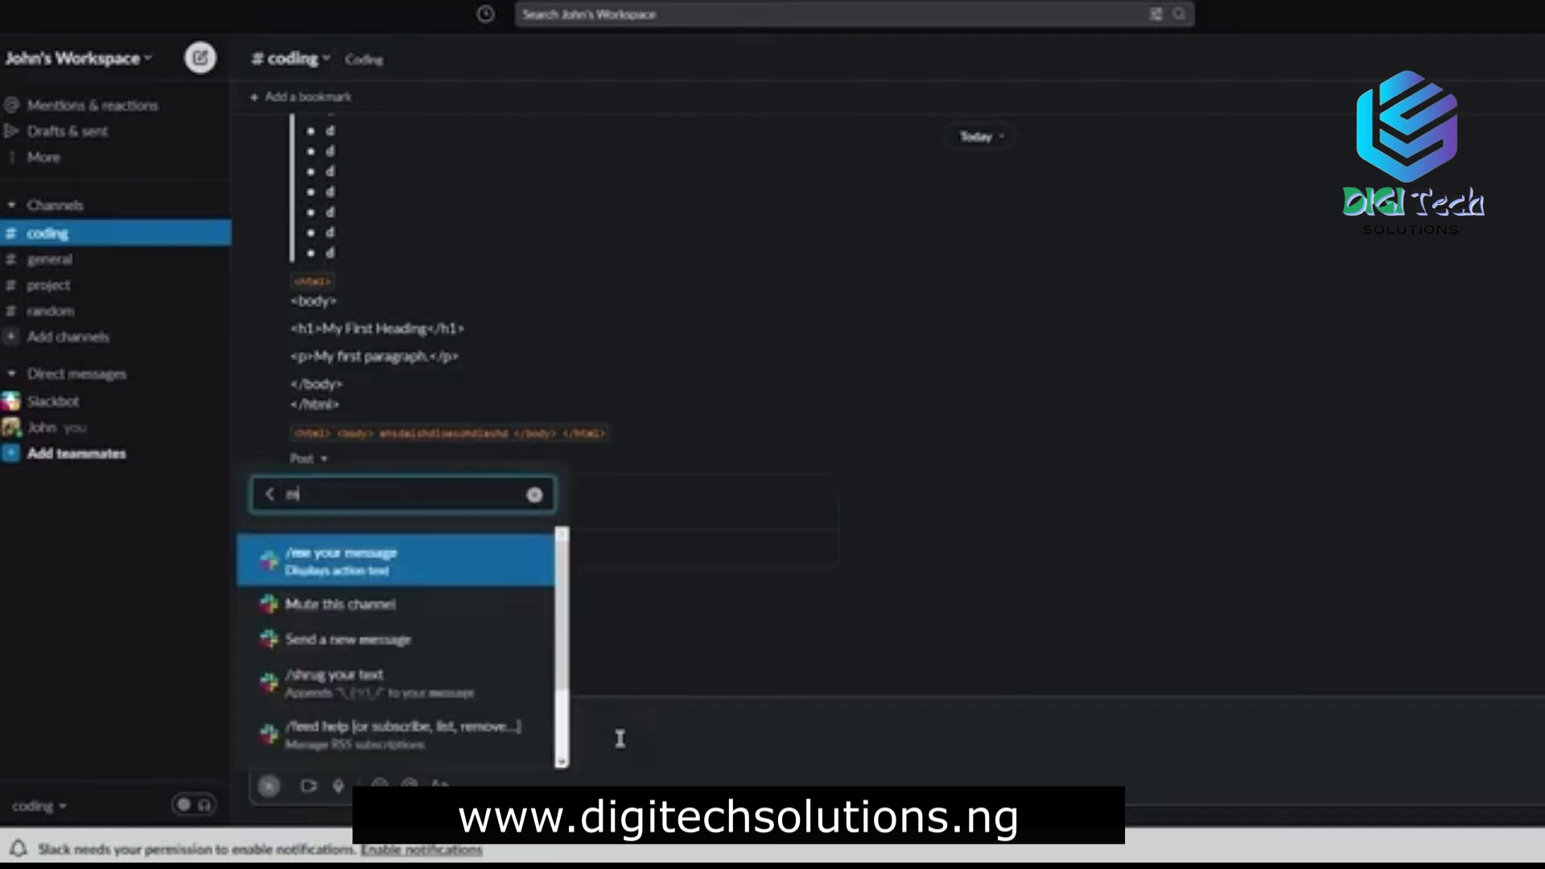
pyautogui.press('BackSpace')
pyautogui.write('n')
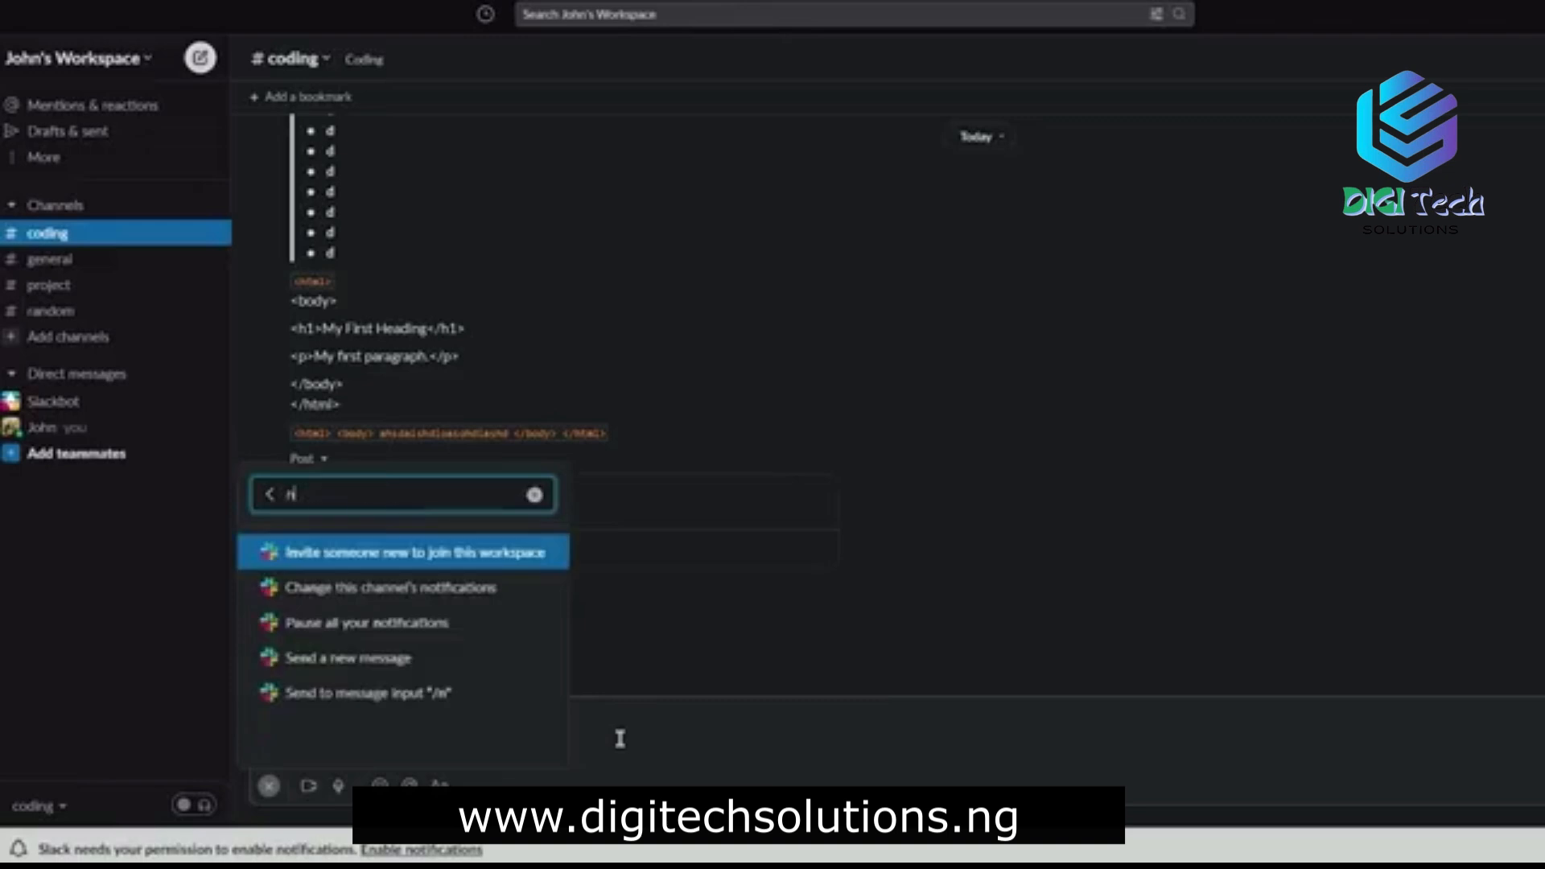
pyautogui.press('BackSpace')
pyautogui.write('x')
pyautogui.press('BackSpace')
pyautogui.write('c')
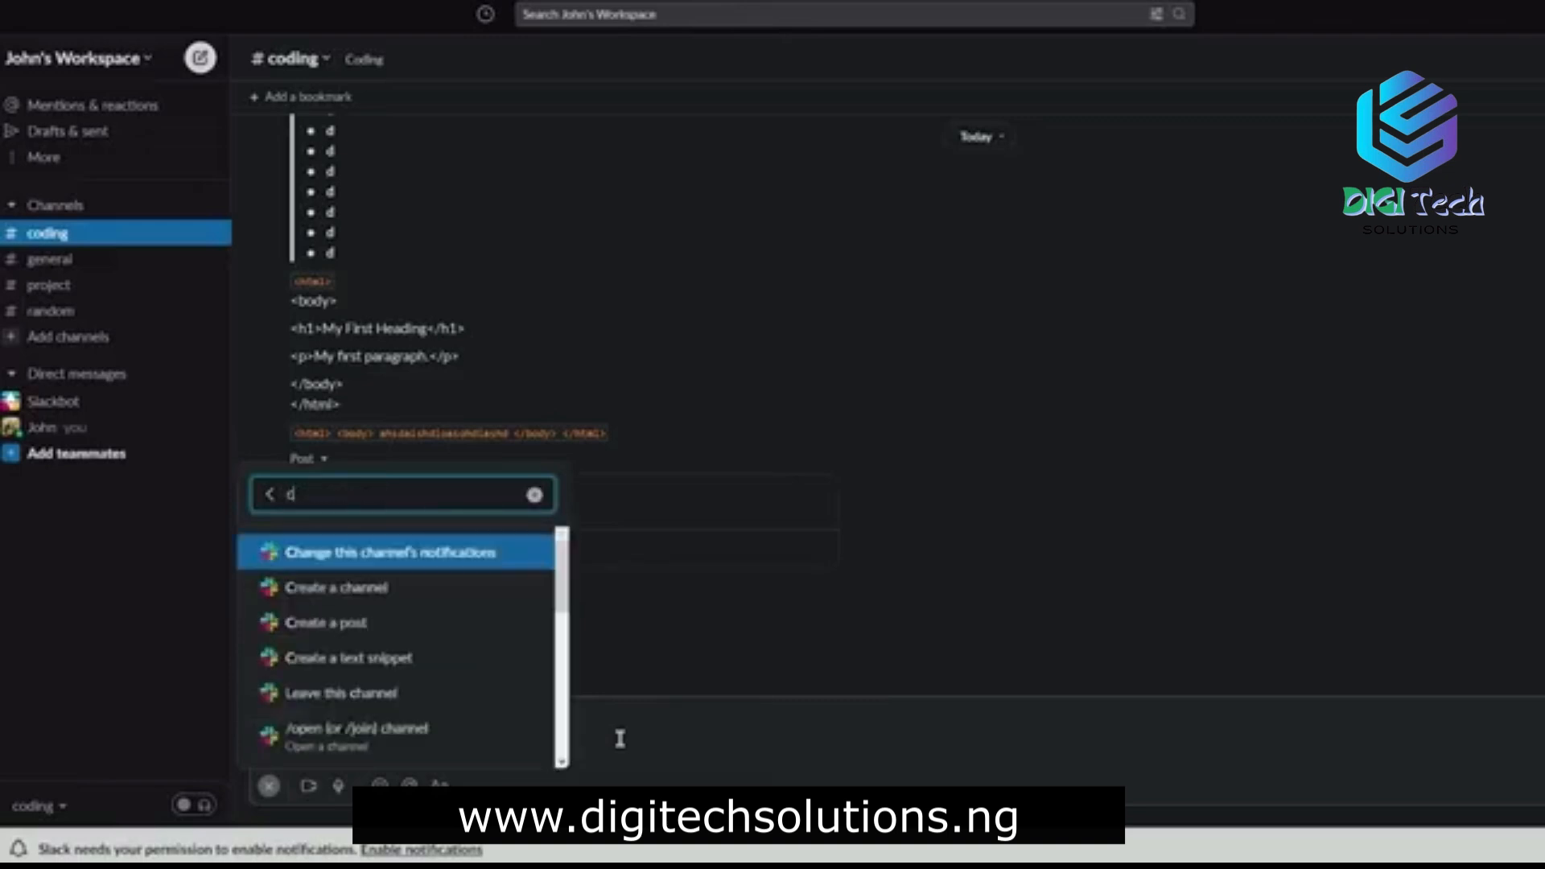
pyautogui.press('BackSpace')
pyautogui.write('b')
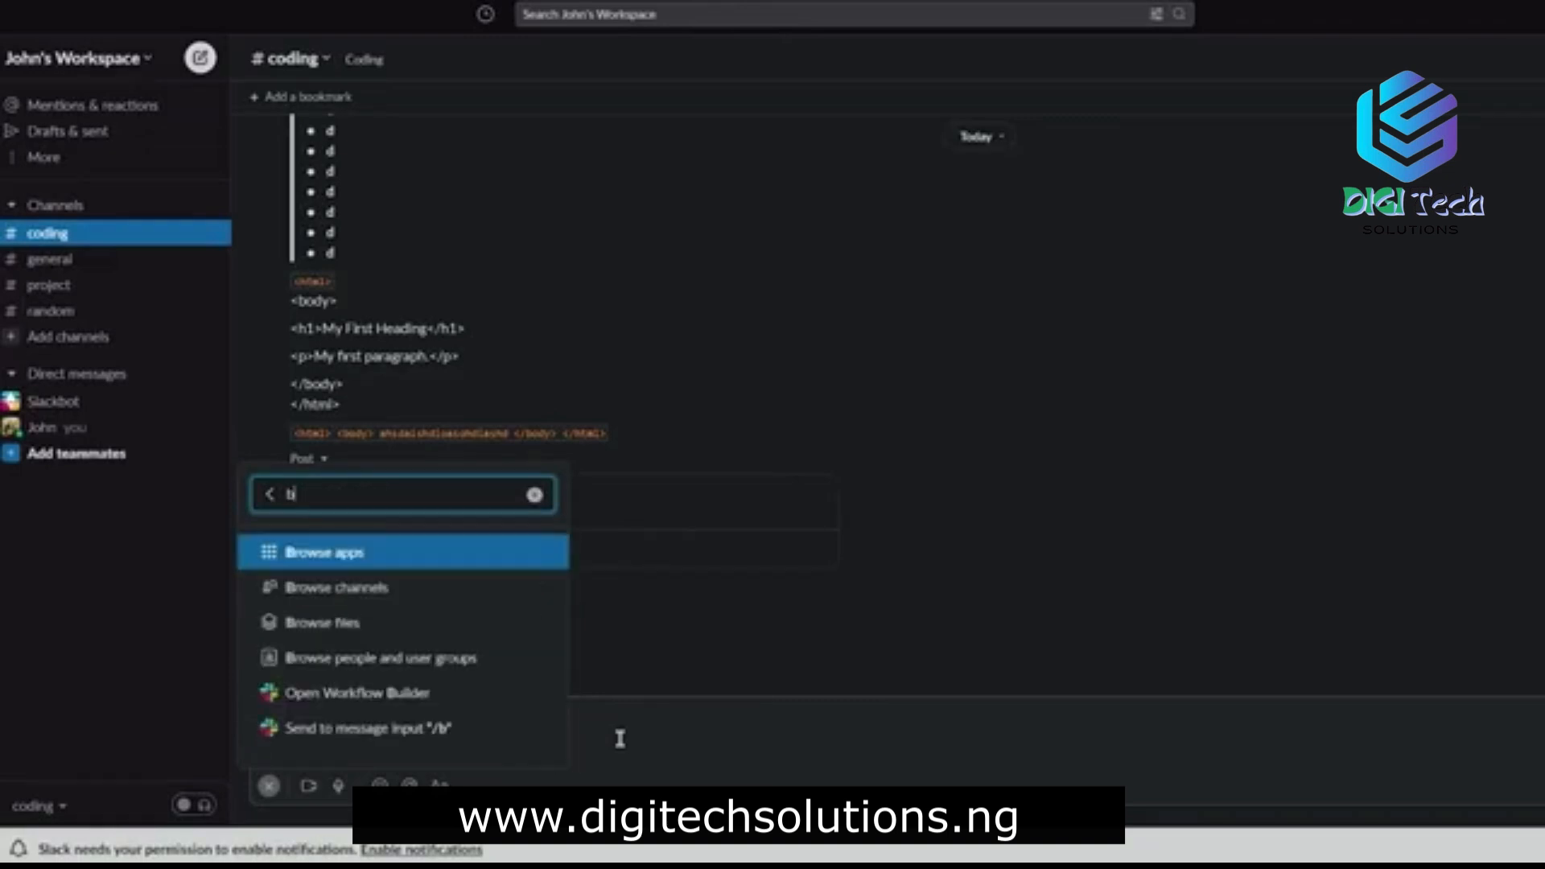
pyautogui.press('BackSpace')
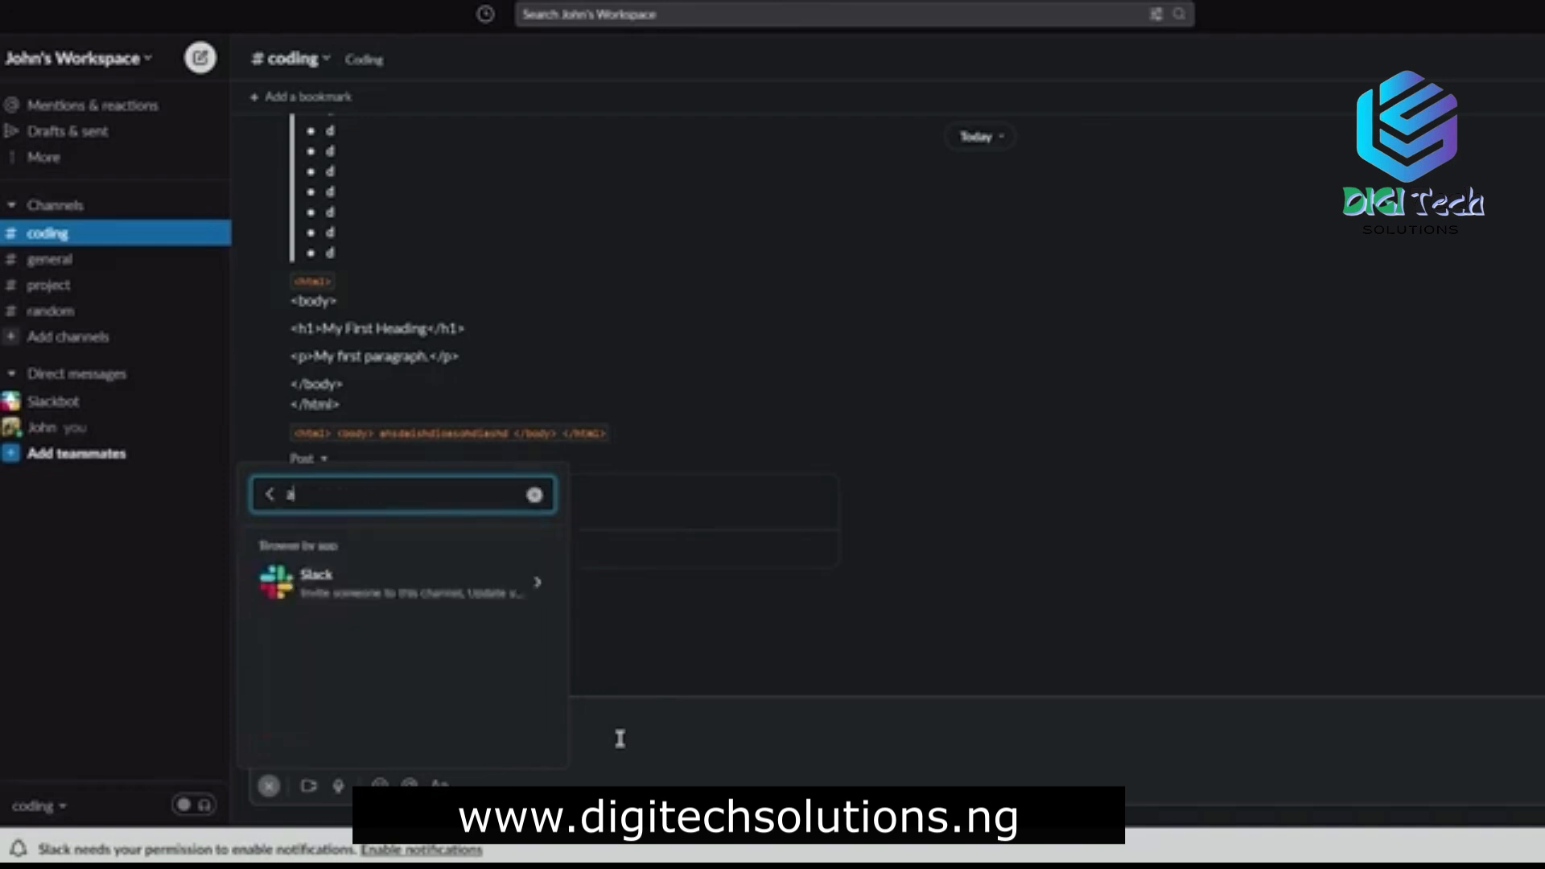
pyautogui.write('a')
pyautogui.press('BackSpace')
pyautogui.write('i')
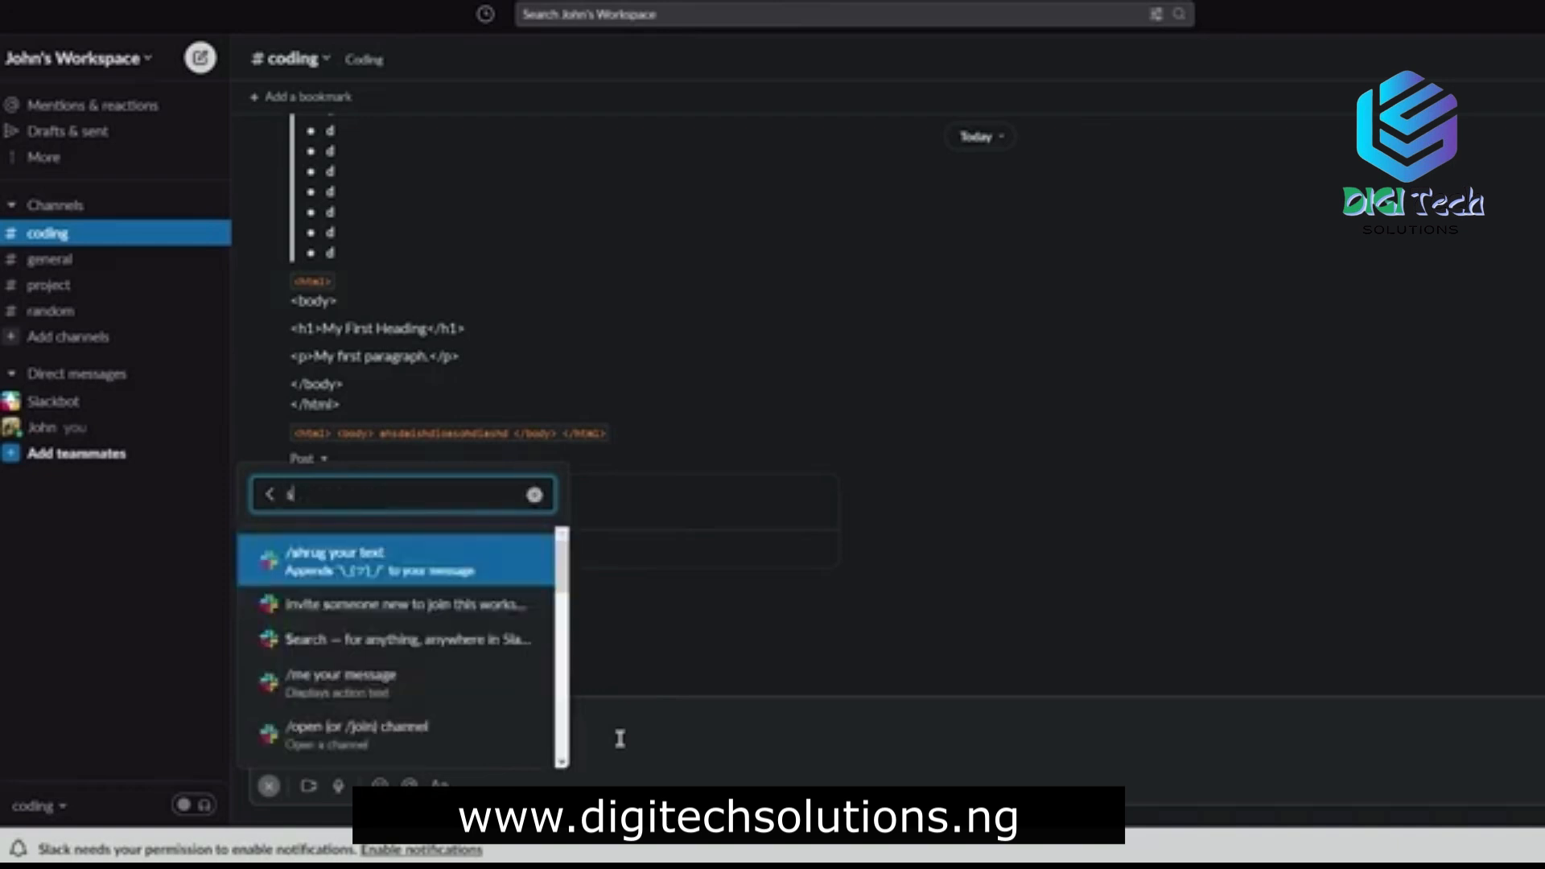
pyautogui.press('BackSpace')
pyautogui.write('d')
pyautogui.press('BackSpace')
pyautogui.write('f')
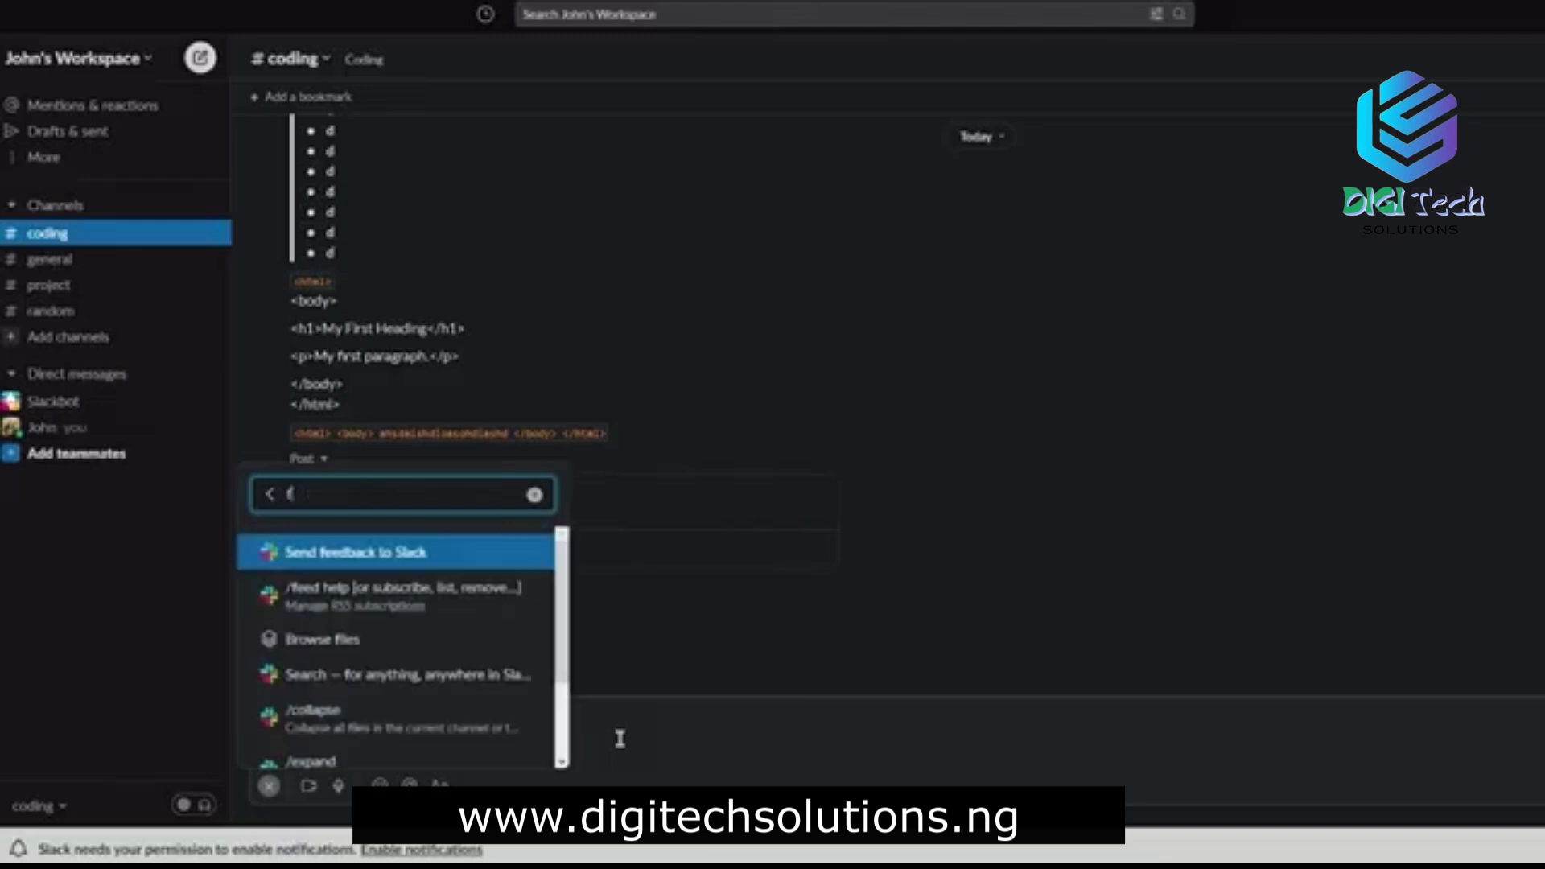
pyautogui.press('BackSpace')
pyautogui.write('h')
pyautogui.press('BackSpace')
pyautogui.write('j')
pyautogui.press('BackSpace')
pyautogui.press('Escape')
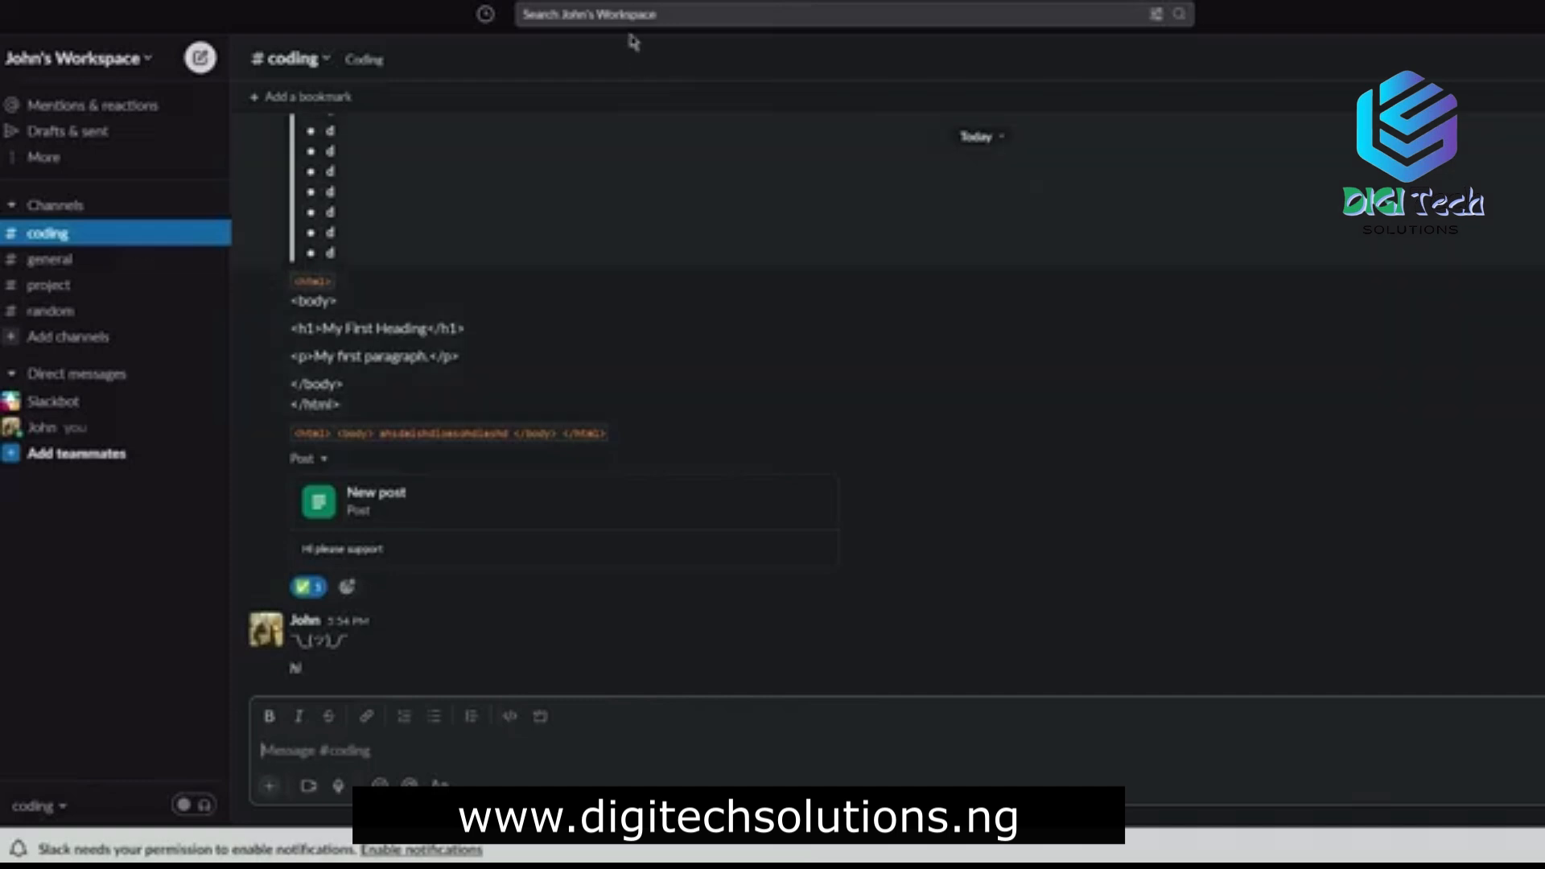
# Search the workspace for 'hi' and browse the 6 message and 1 file results.
pyautogui.click(658, 13)
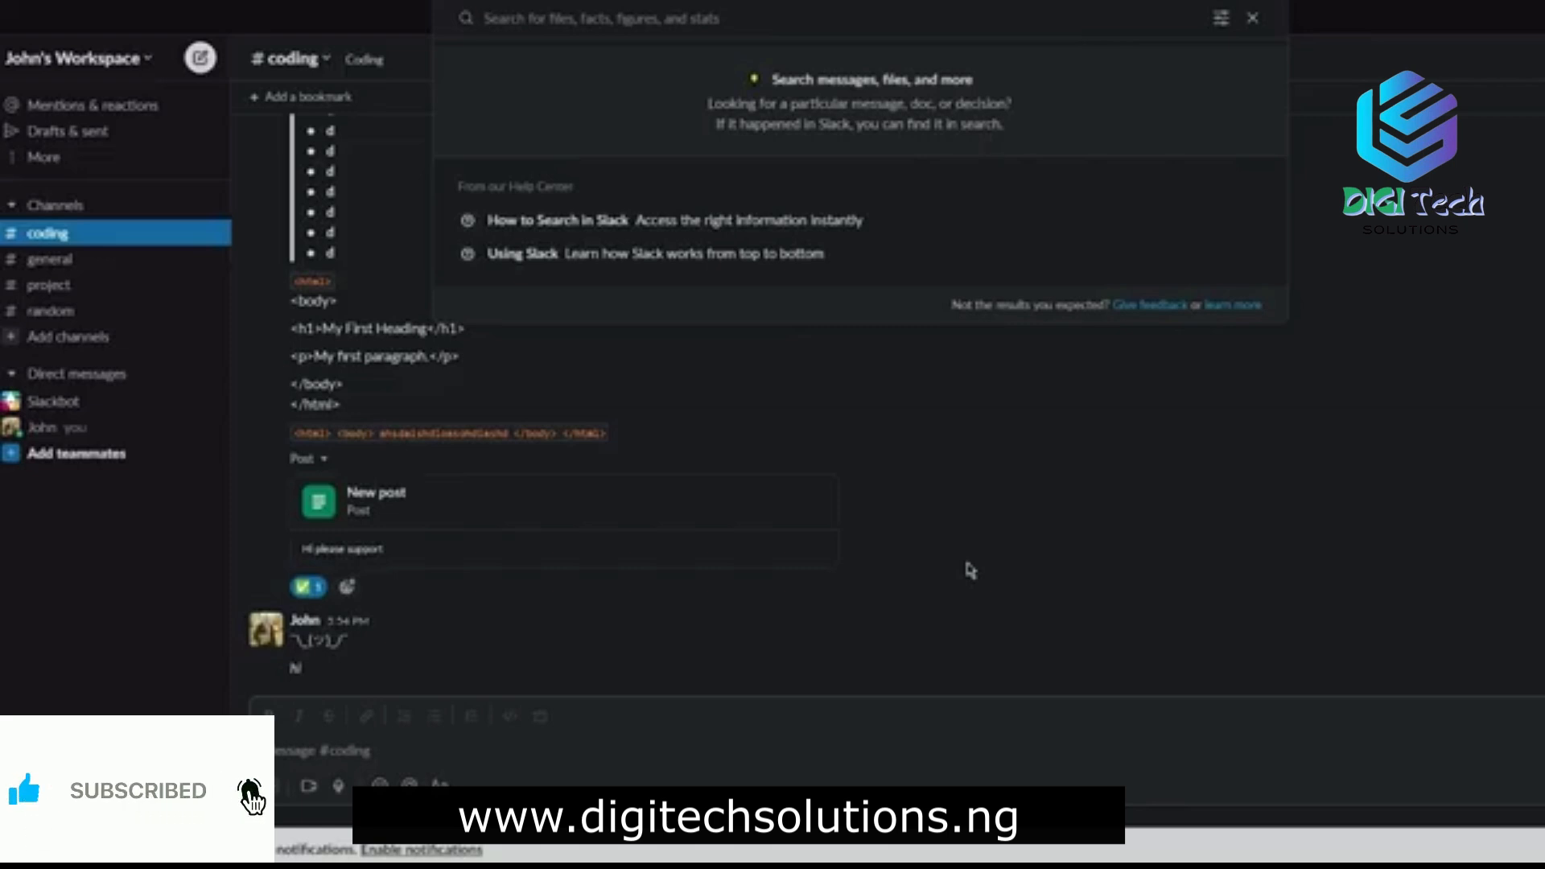
pyautogui.write('hi')
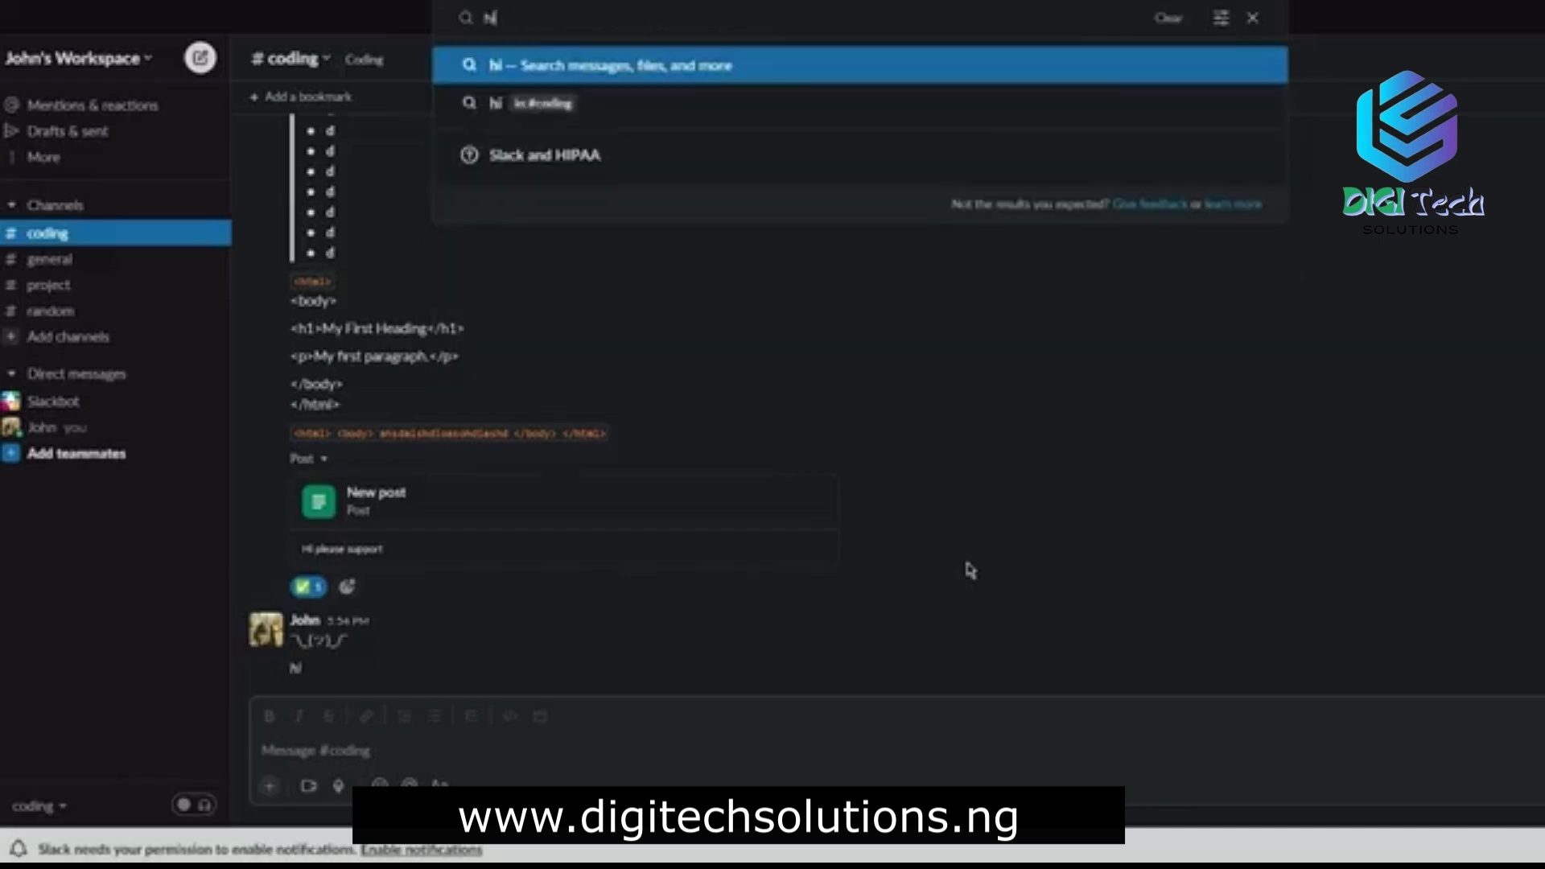
pyautogui.press('Return')
pyautogui.scroll(-4, 581, 287)
pyautogui.scroll(4, 581, 287)
pyautogui.scroll(-4, 540, 638)
# Clear the 'hi' search query and return to #coding.
pyautogui.click(615, 13)
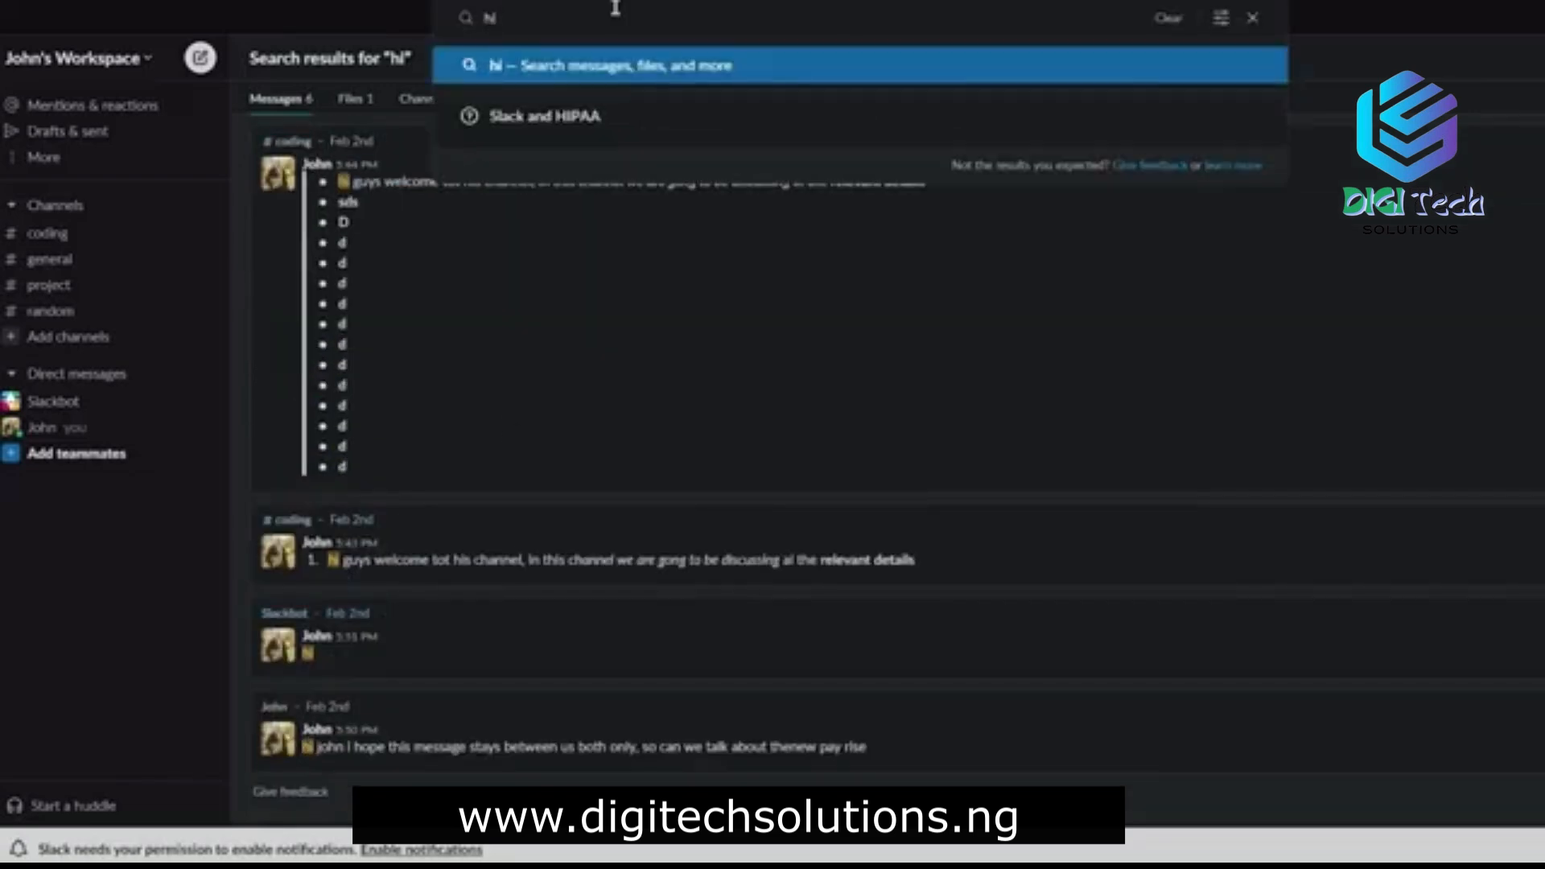
pyautogui.press('BackSpace')
pyautogui.press('BackSpace')
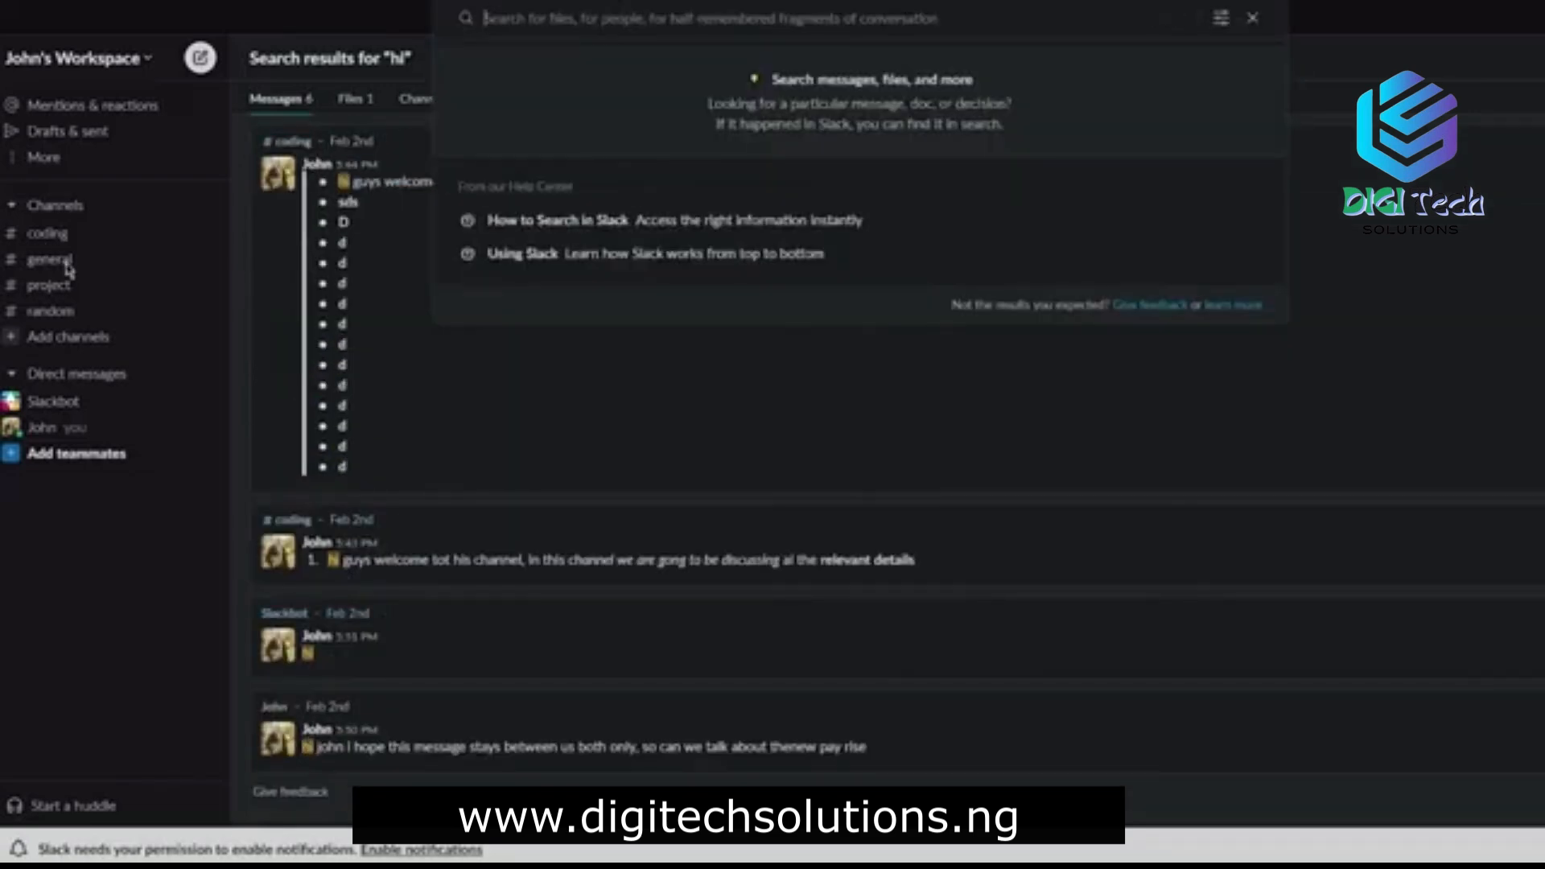
pyautogui.click(94, 241)
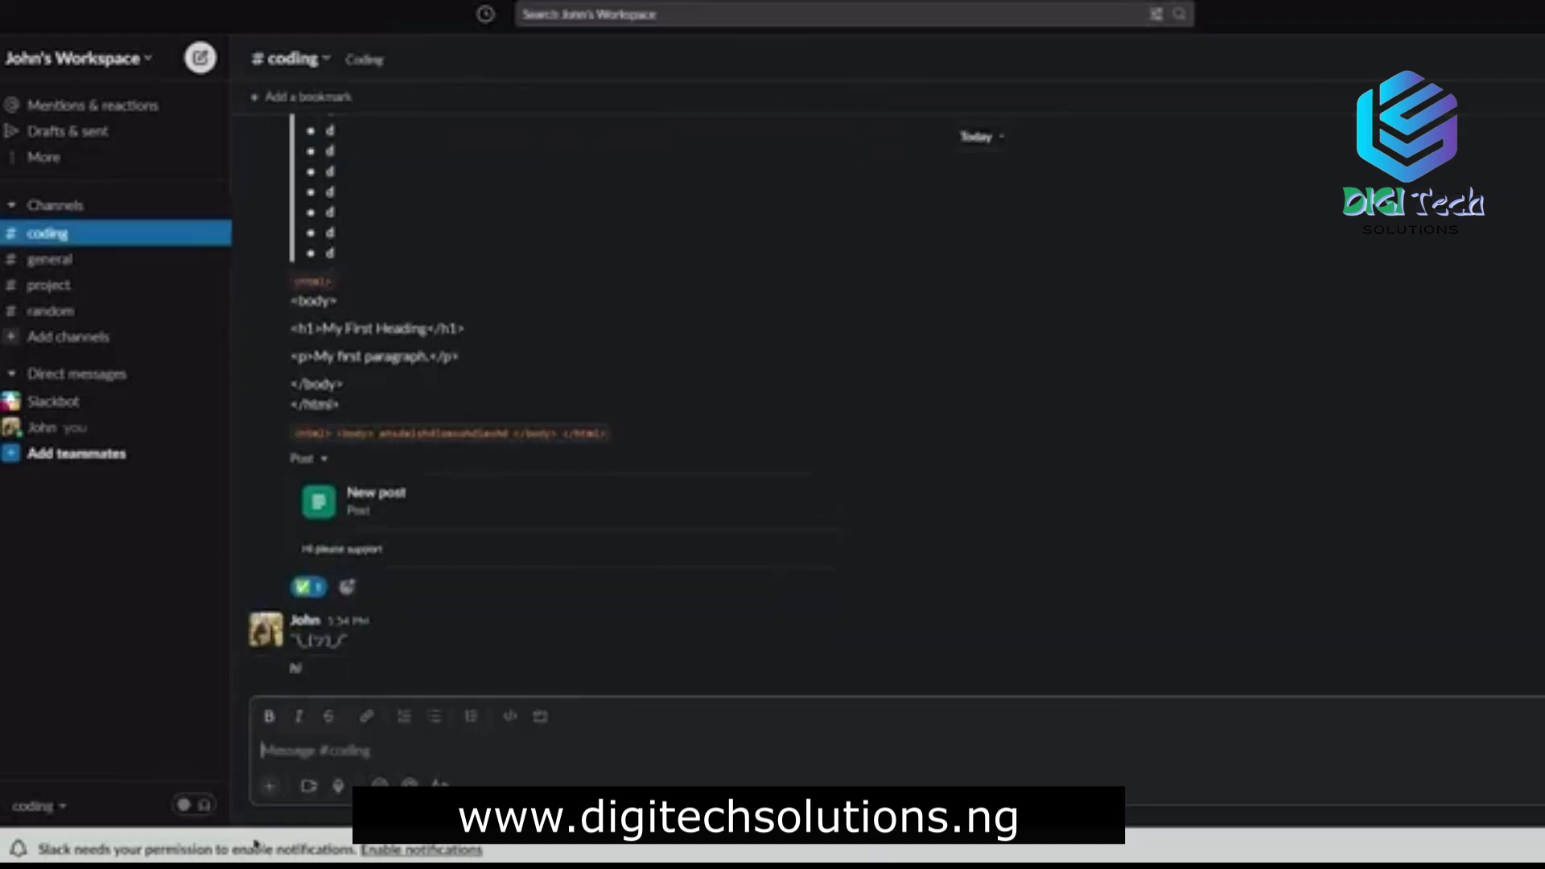
# Attach pexels-andrea-piacquadio-3771089.jpg via Upload from your computer and send it.
pyautogui.click(270, 786)
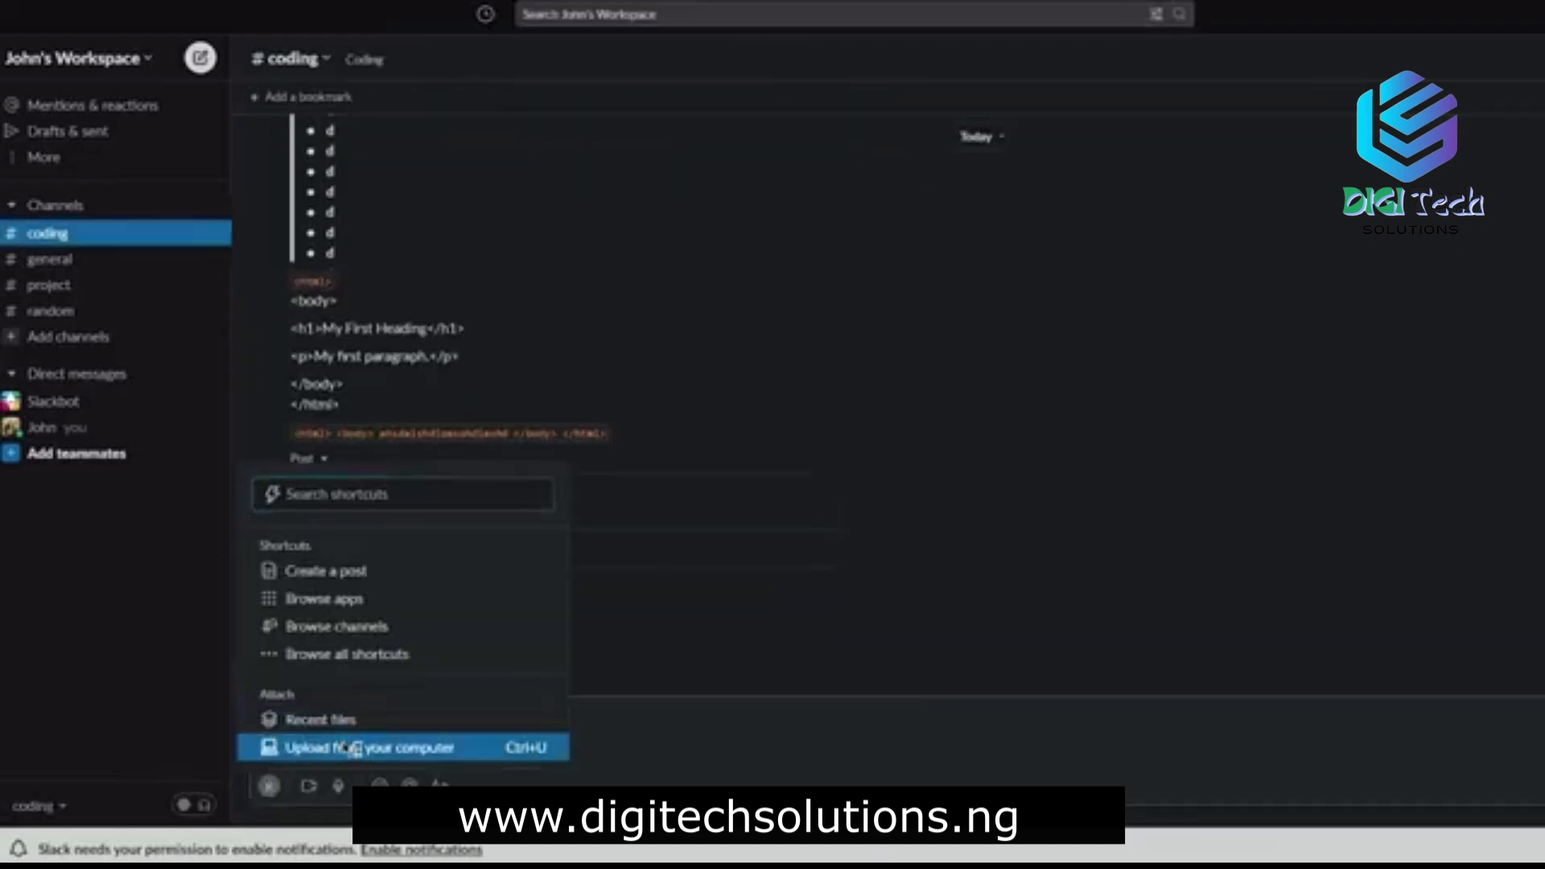
pyautogui.click(346, 746)
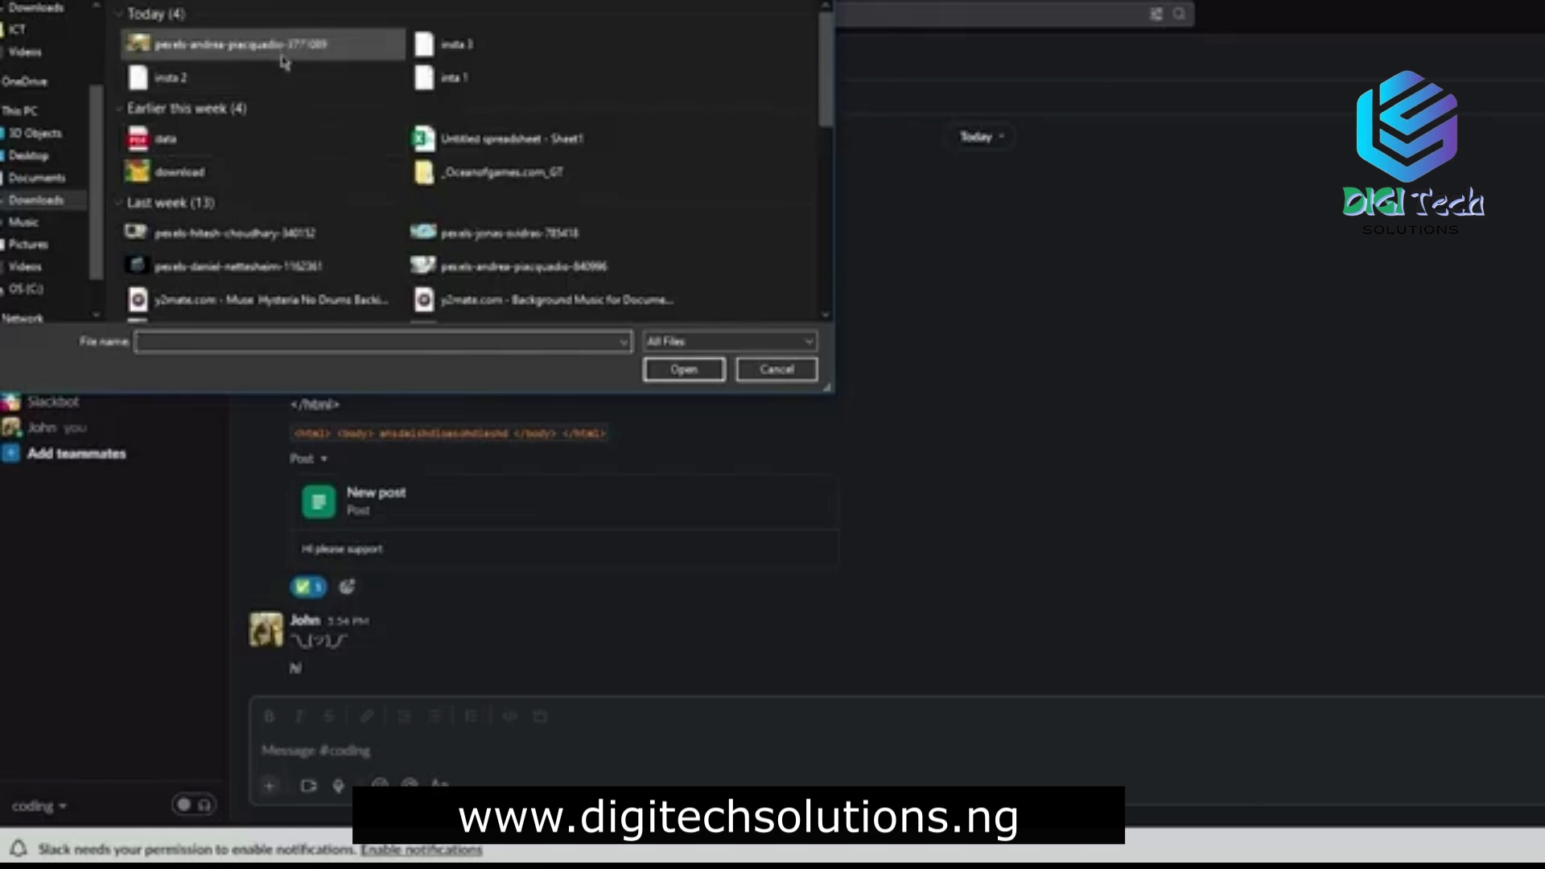
pyautogui.doubleClick(281, 46)
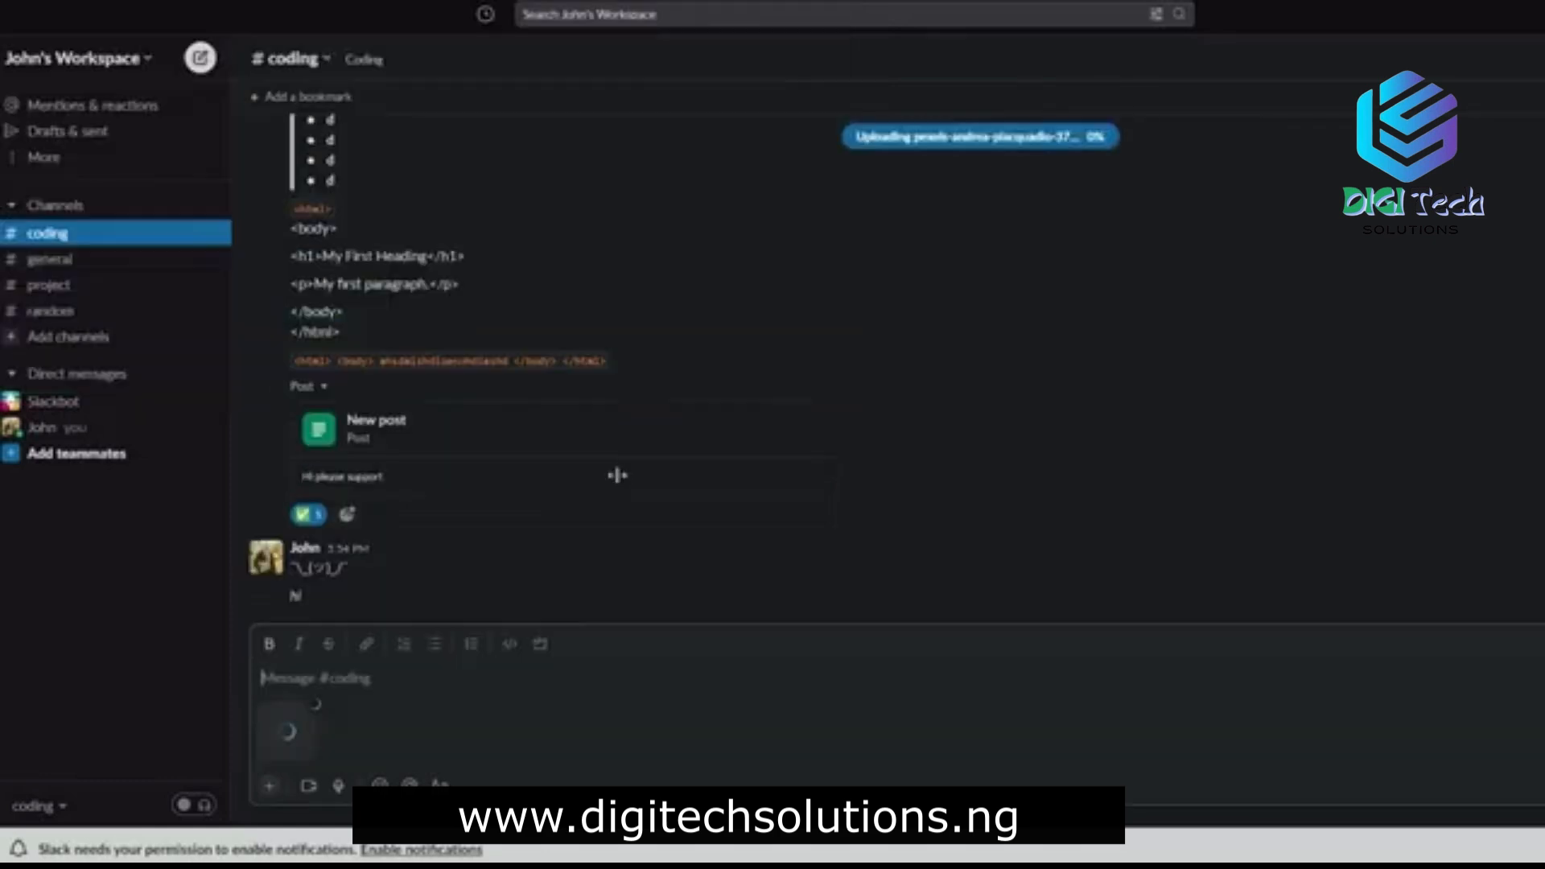
pyautogui.press('Return')
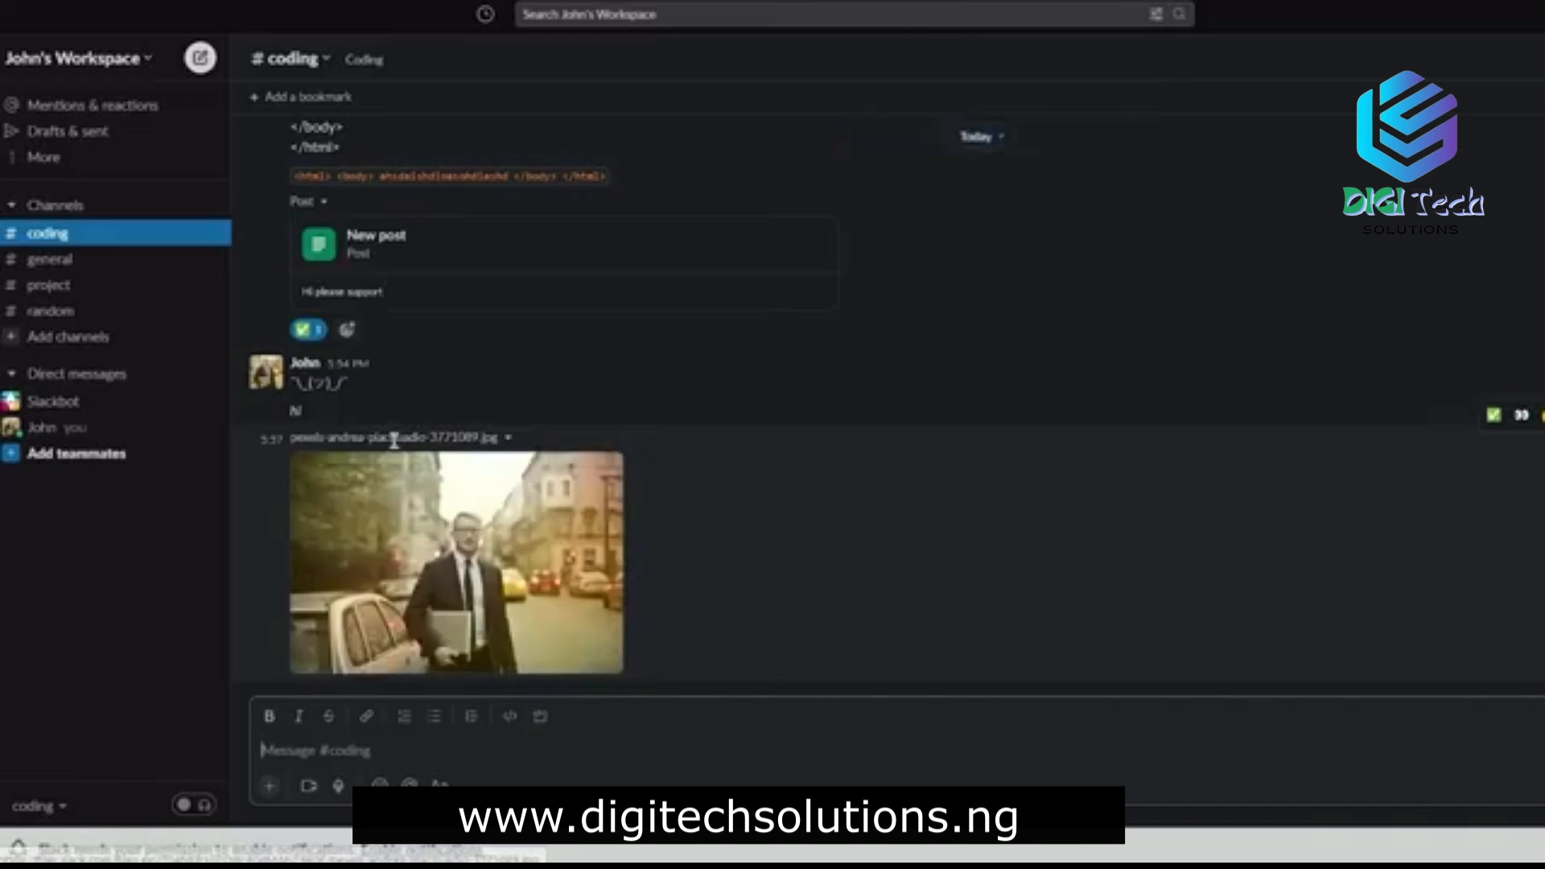
# Search the workspace for 'pexels' to find the shared photo message in #coding.
pyautogui.click(619, 20)
pyautogui.write('pexels')
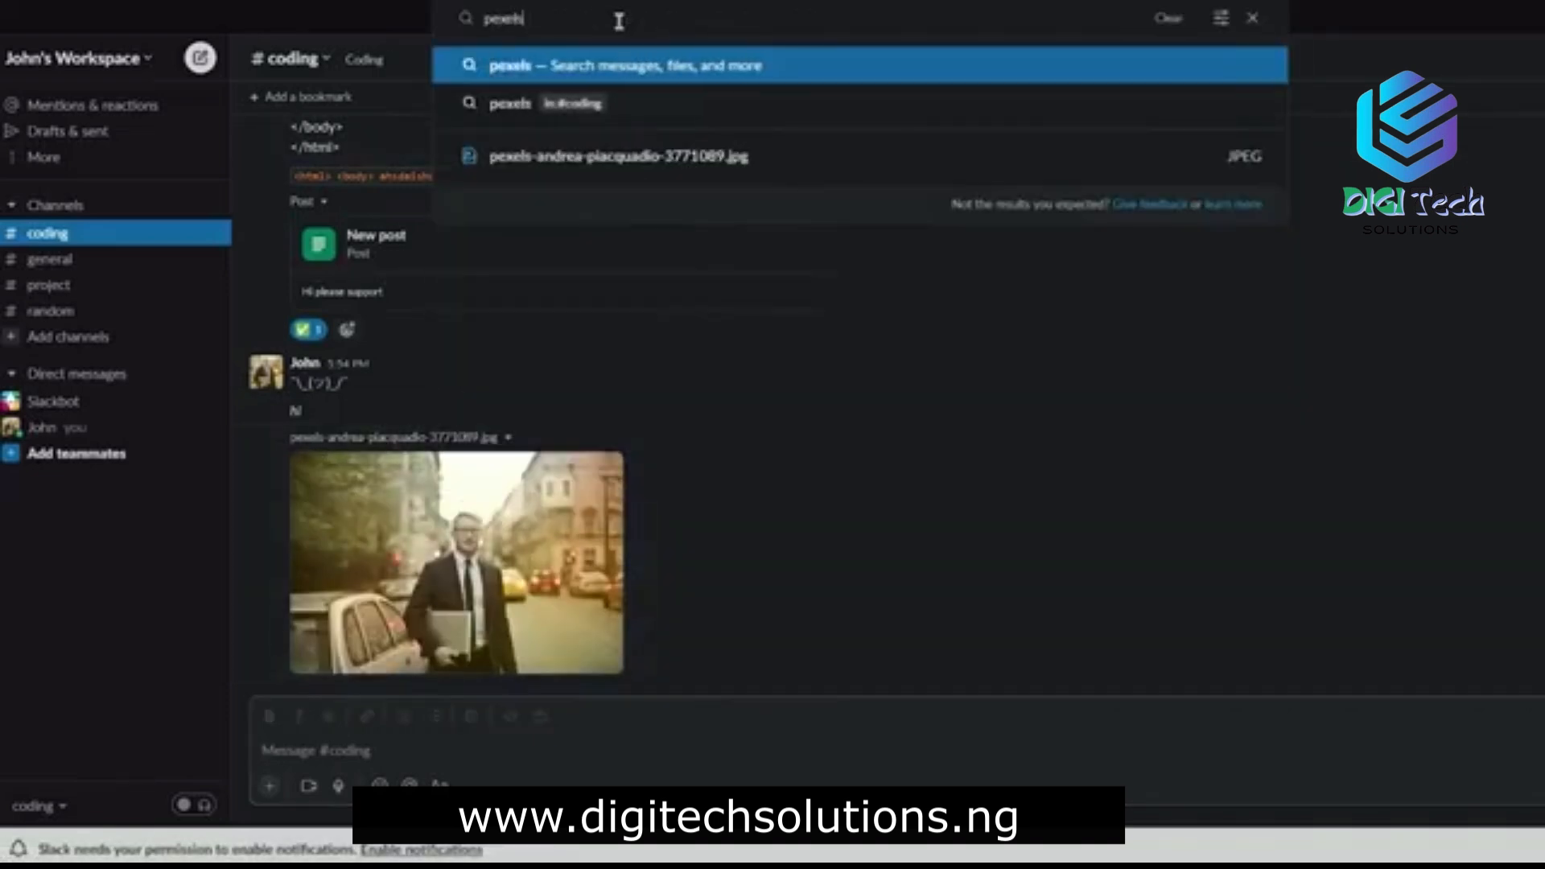
pyautogui.press('Return')
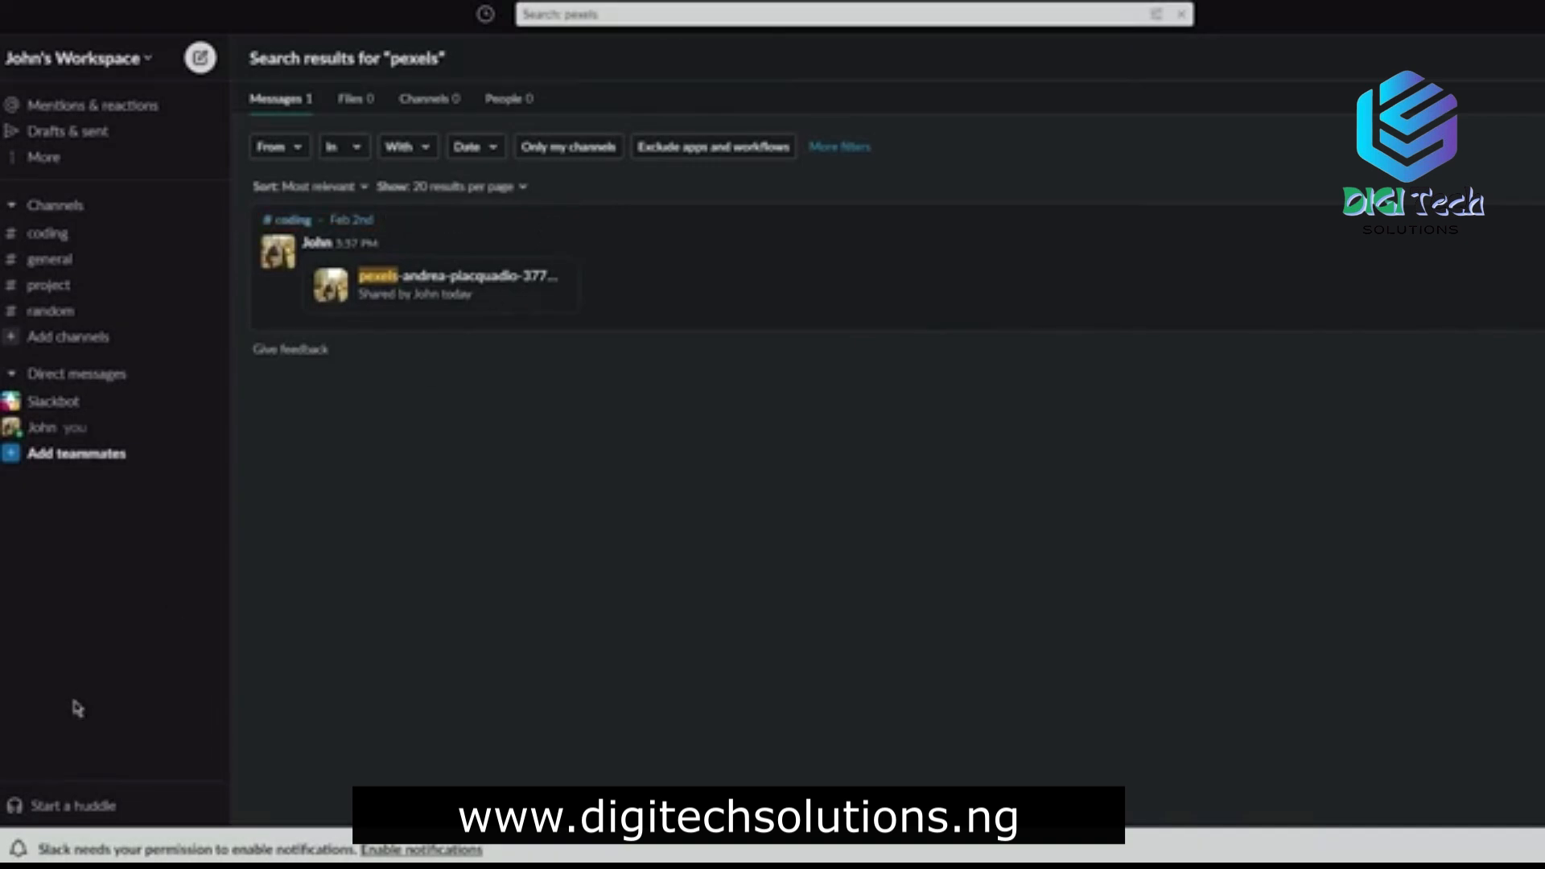
pyautogui.click(124, 62)
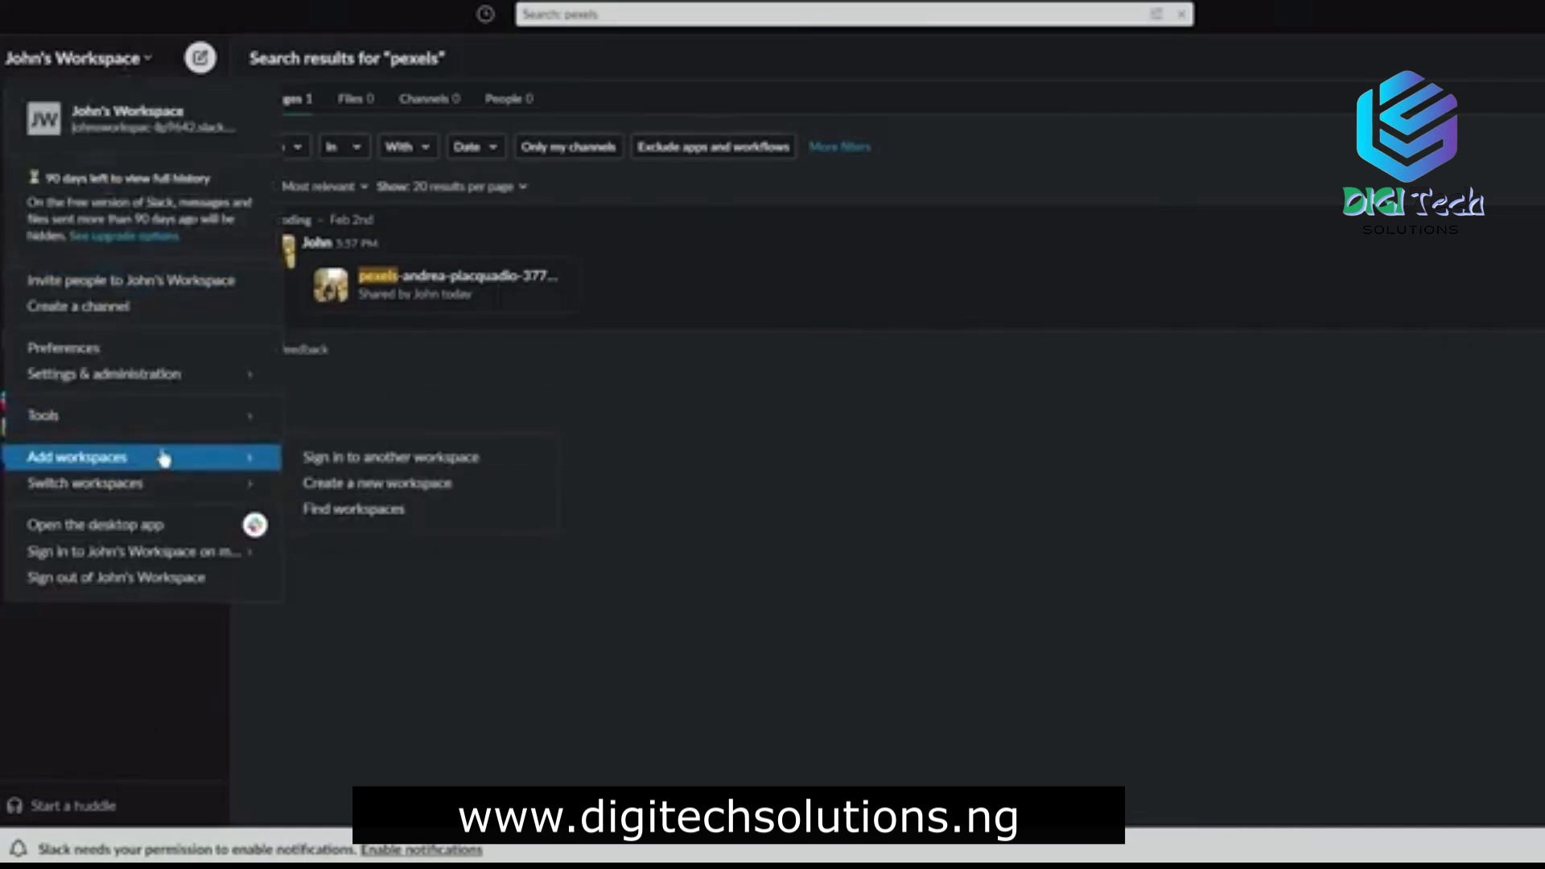
# In Preferences, show Direct messages, Saved items and Files in the sidebar.
pyautogui.click(152, 351)
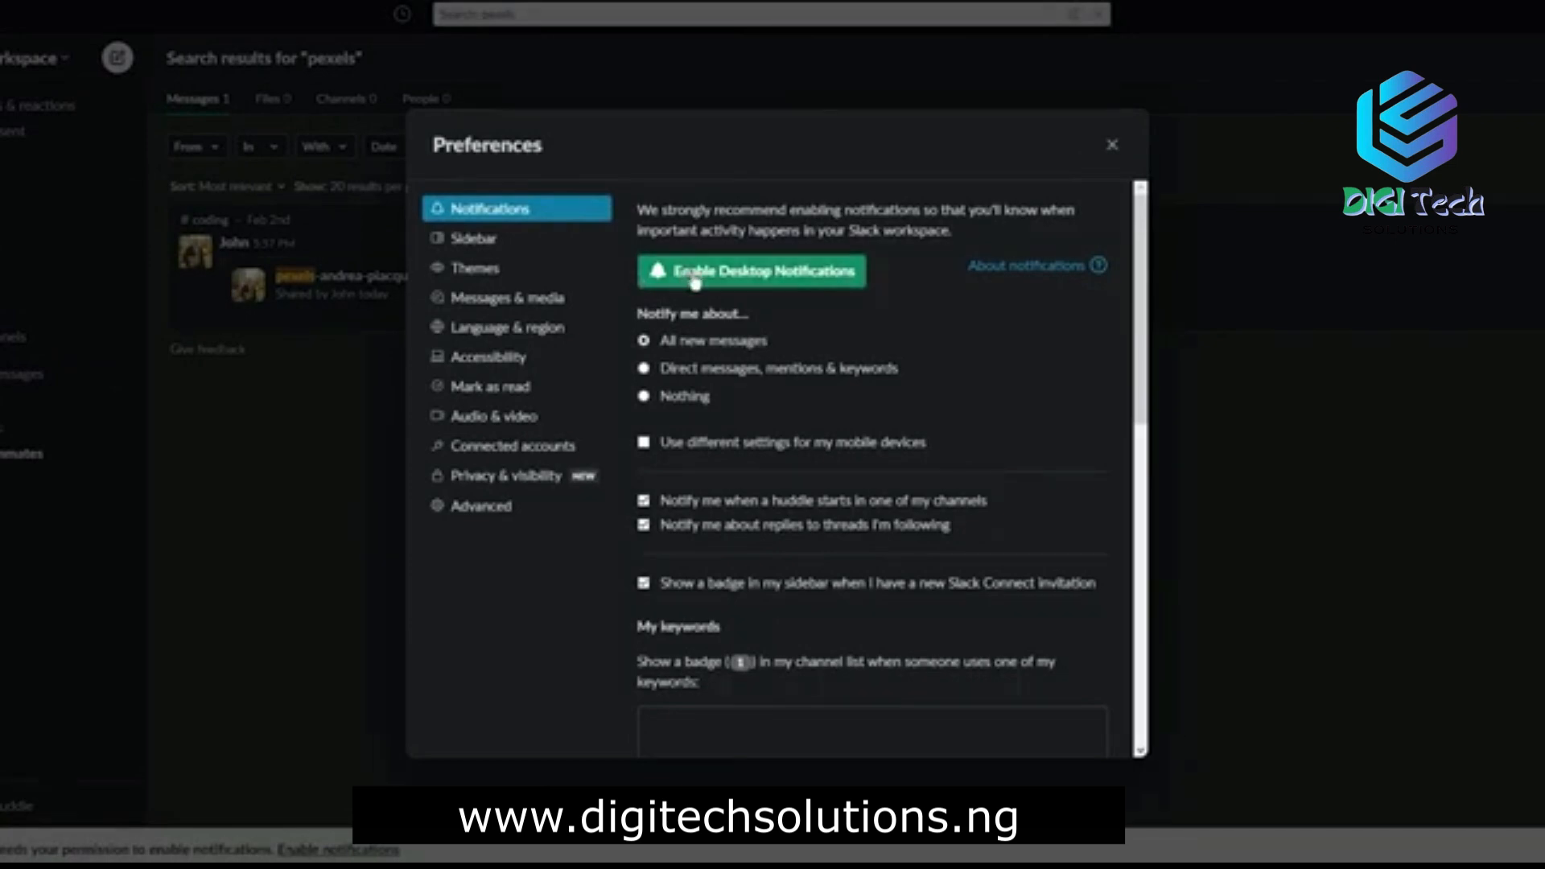
pyautogui.scroll(-2, 695, 282)
pyautogui.scroll(-6, 792, 529)
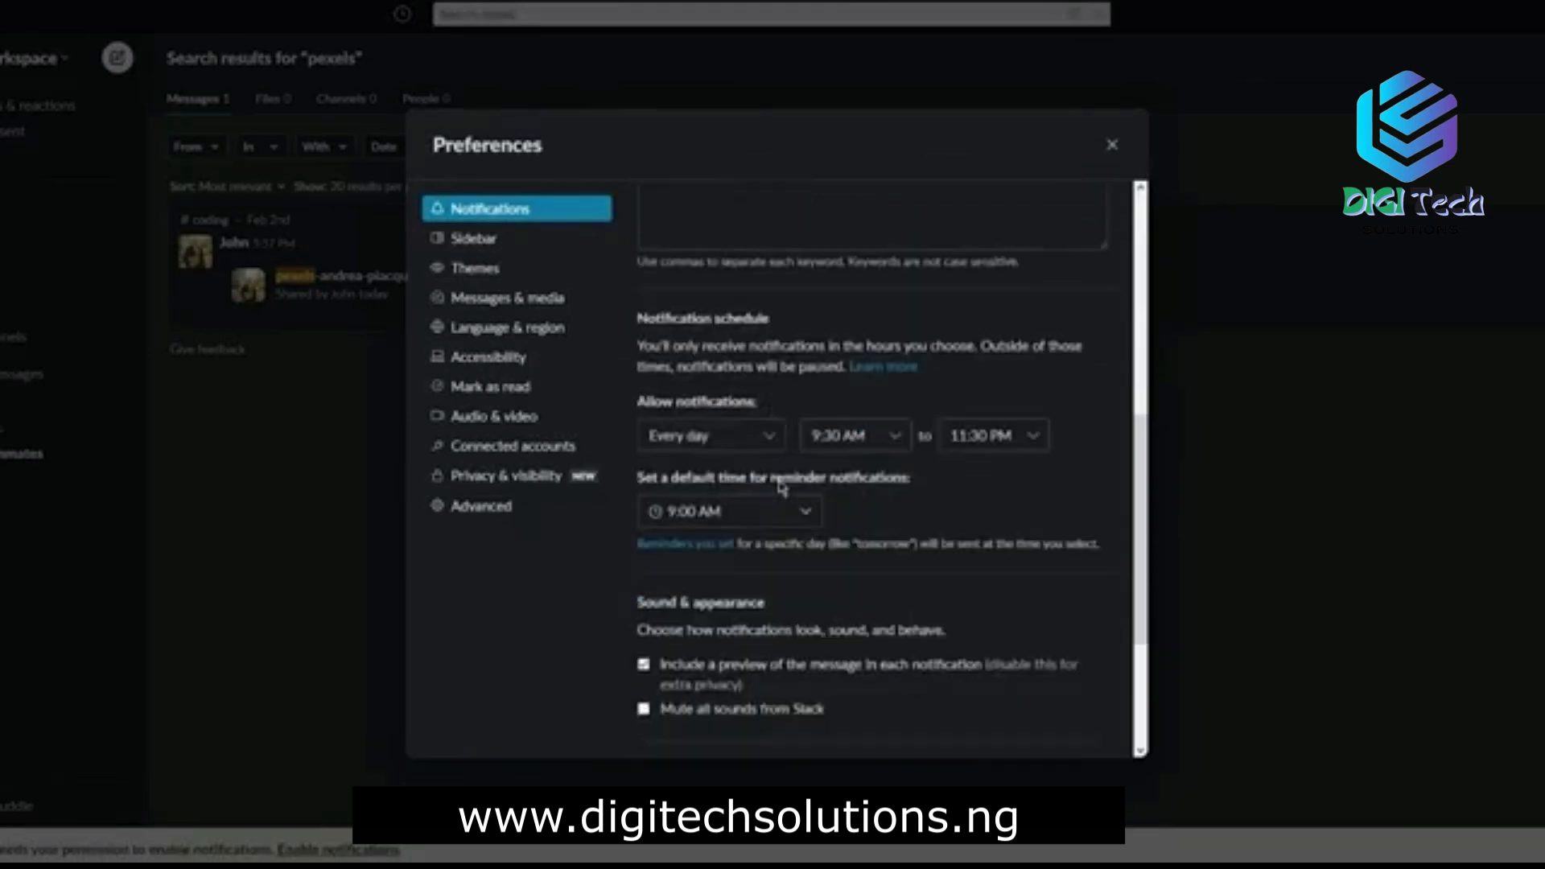
pyautogui.scroll(-5, 781, 487)
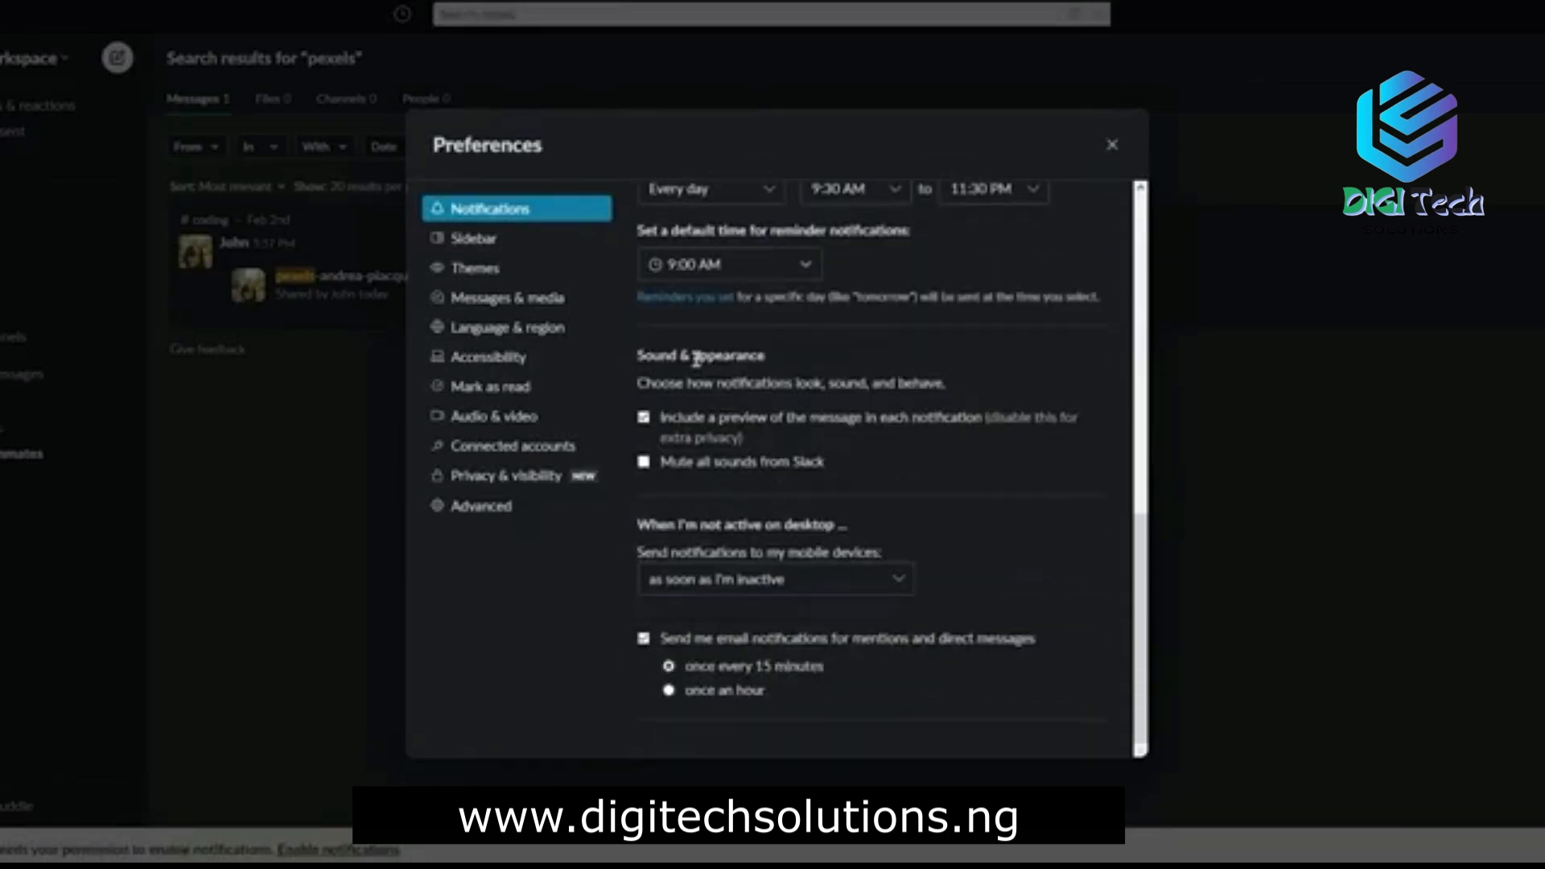
pyautogui.click(474, 242)
pyautogui.scroll(-3, 781, 420)
pyautogui.scroll(3, 780, 421)
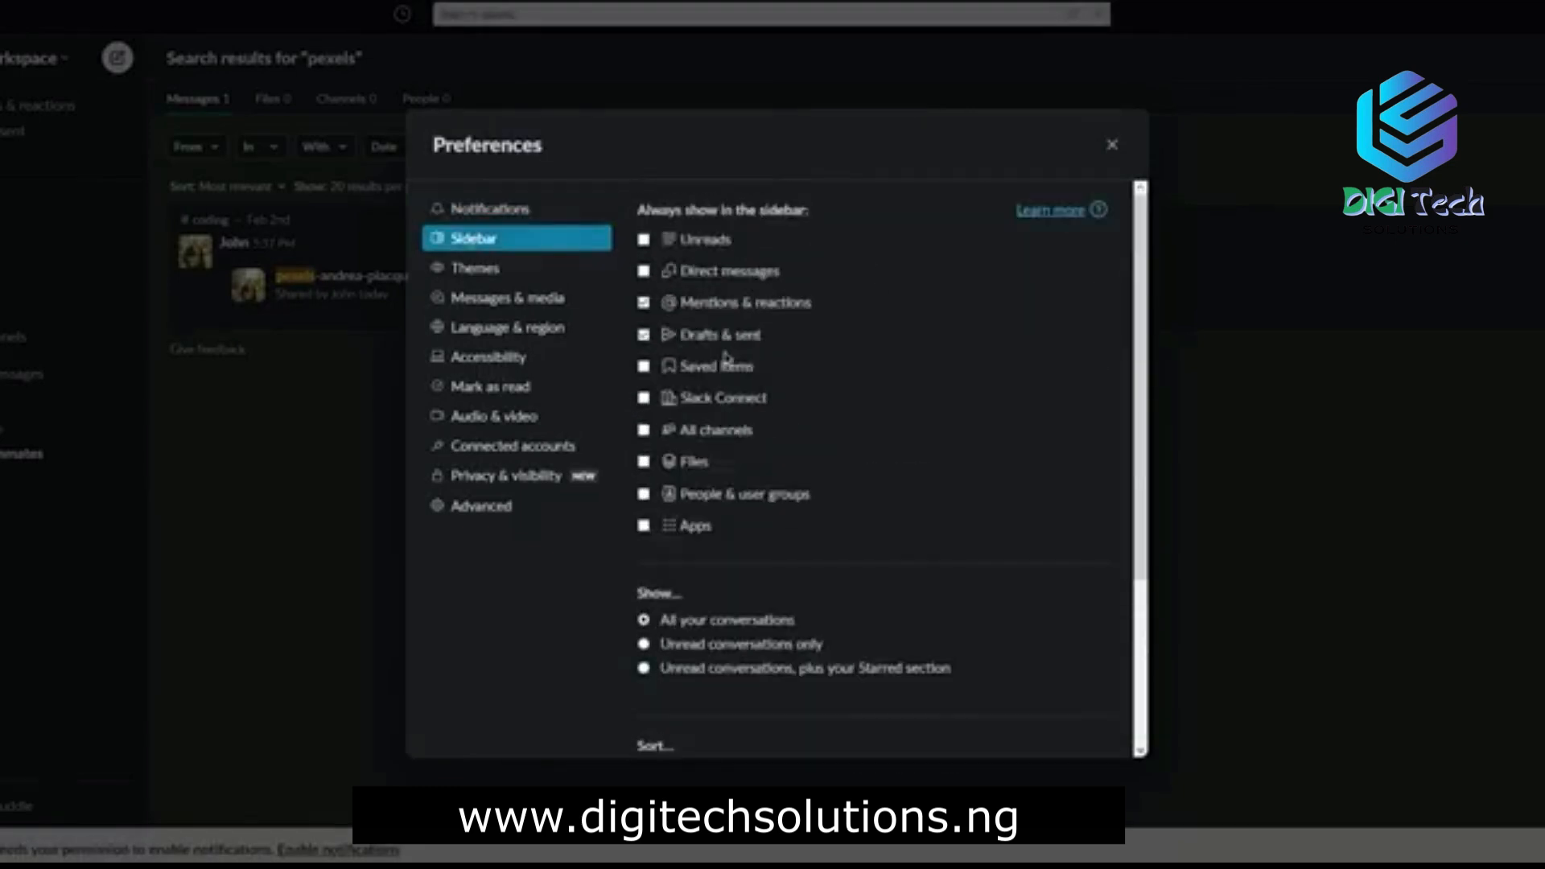
pyautogui.click(643, 271)
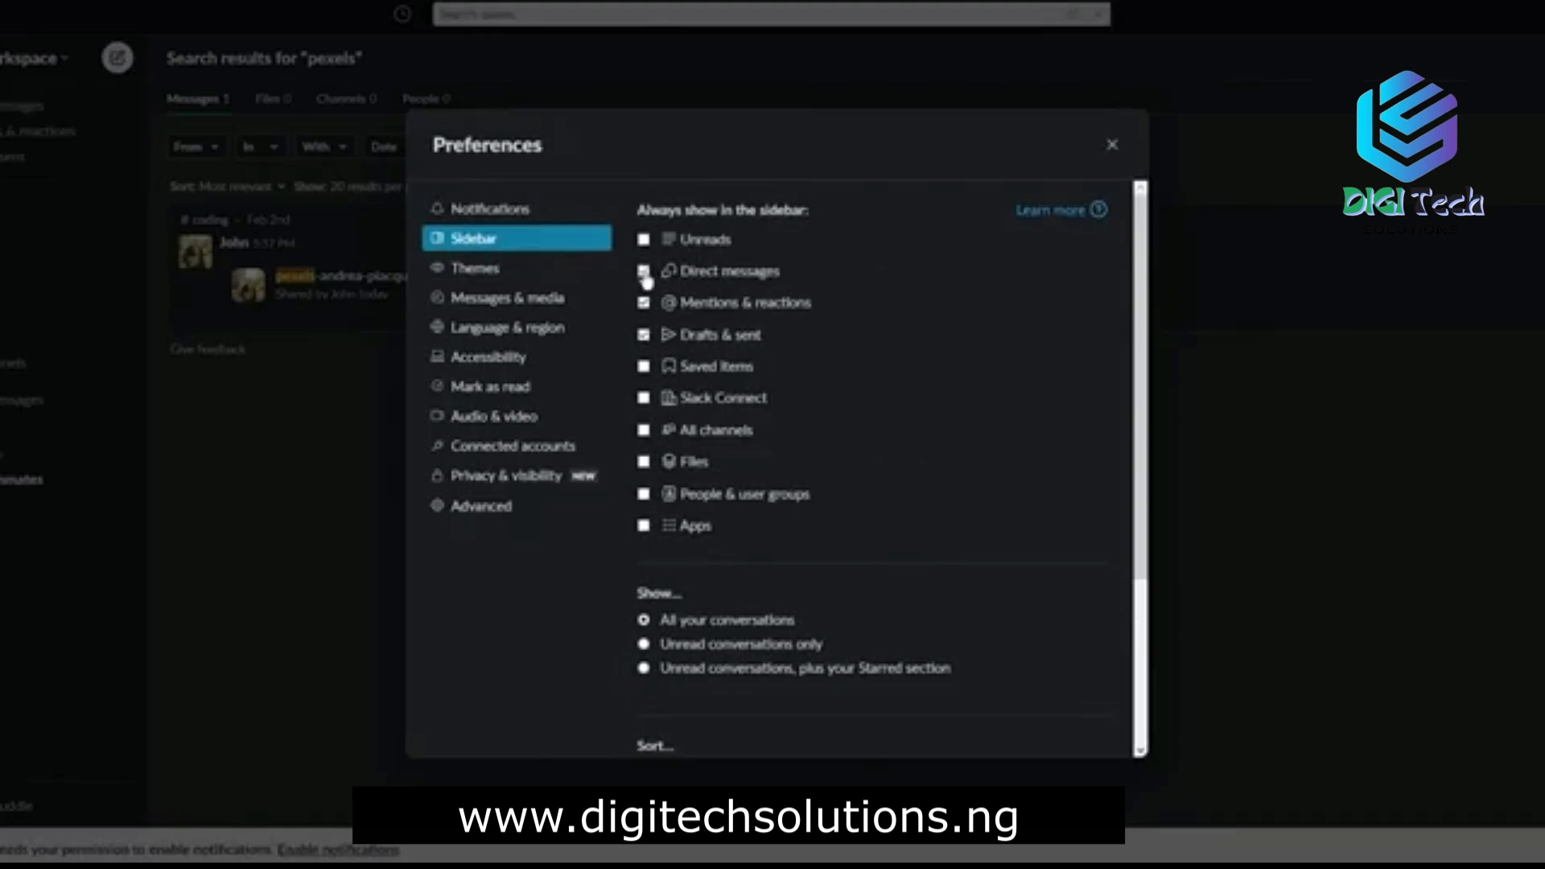
pyautogui.click(645, 241)
pyautogui.click(643, 240)
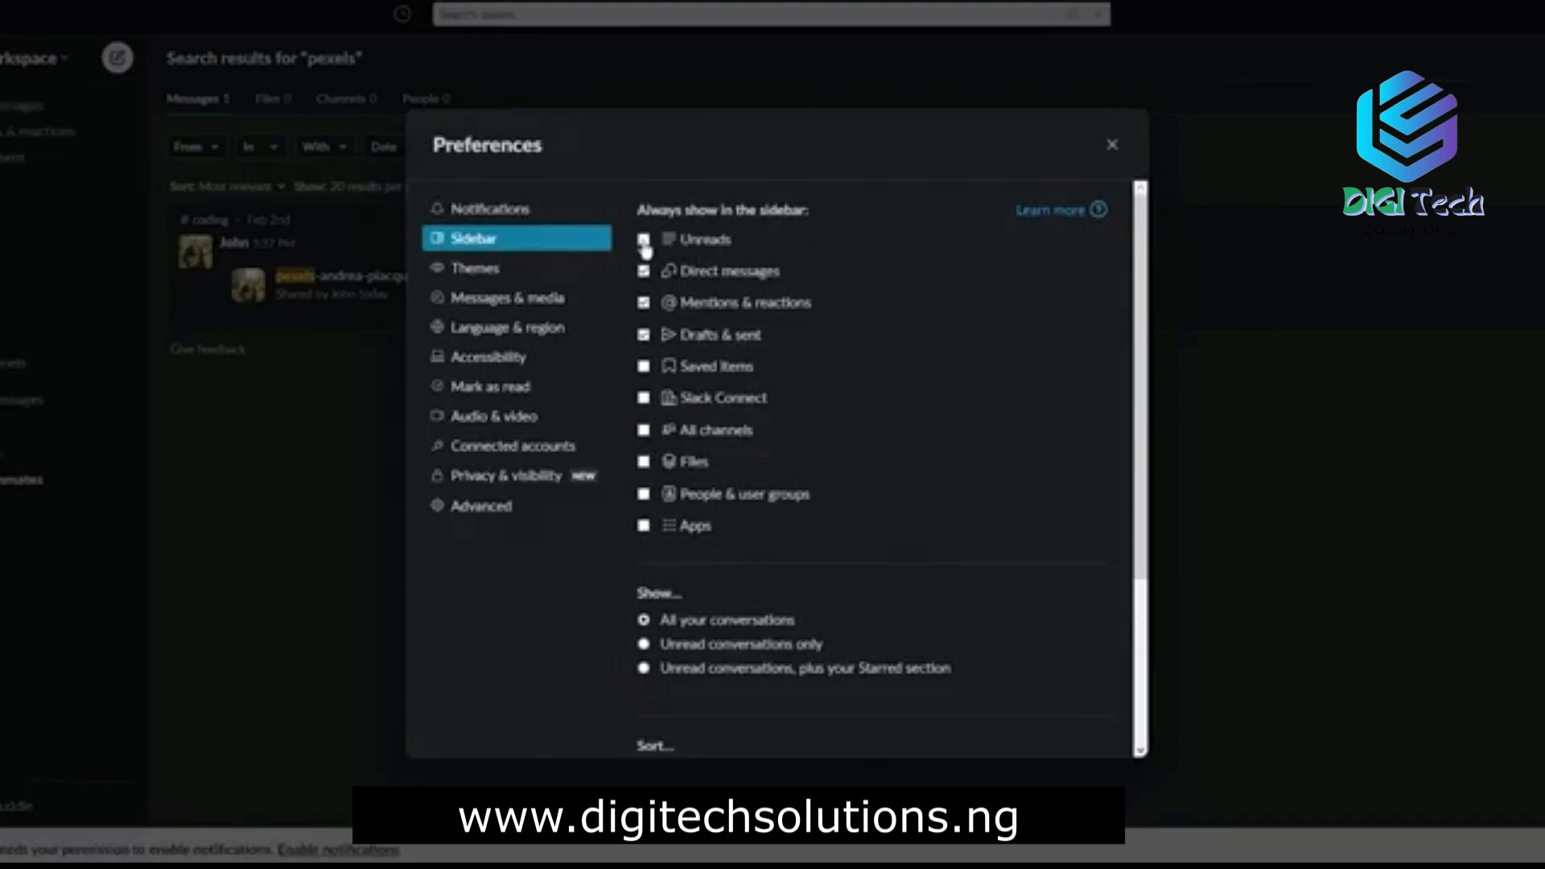
pyautogui.click(644, 367)
pyautogui.click(644, 398)
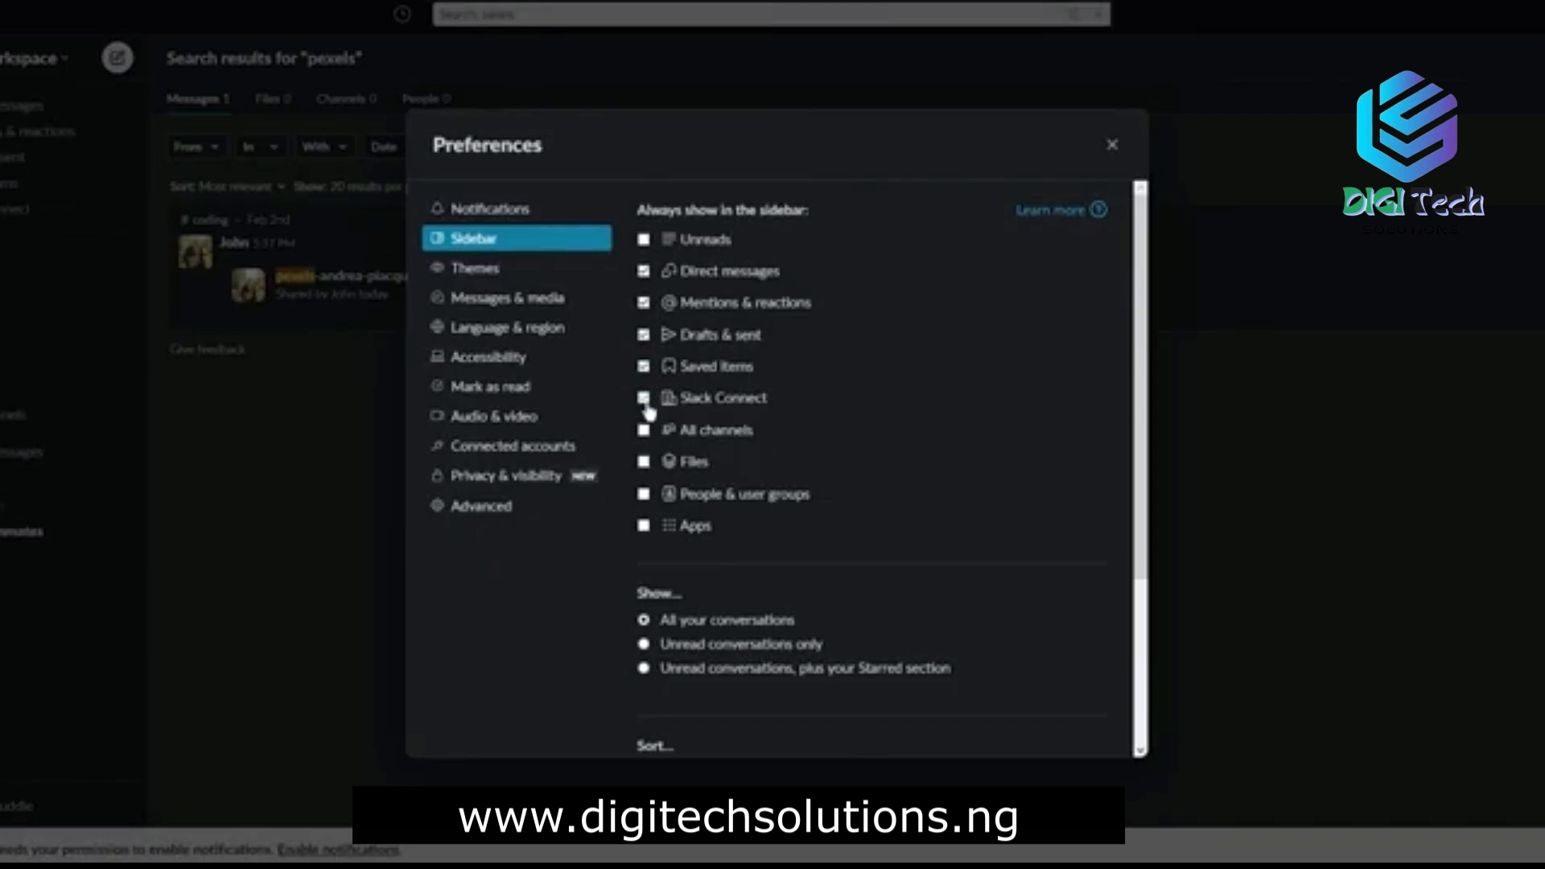
pyautogui.click(644, 462)
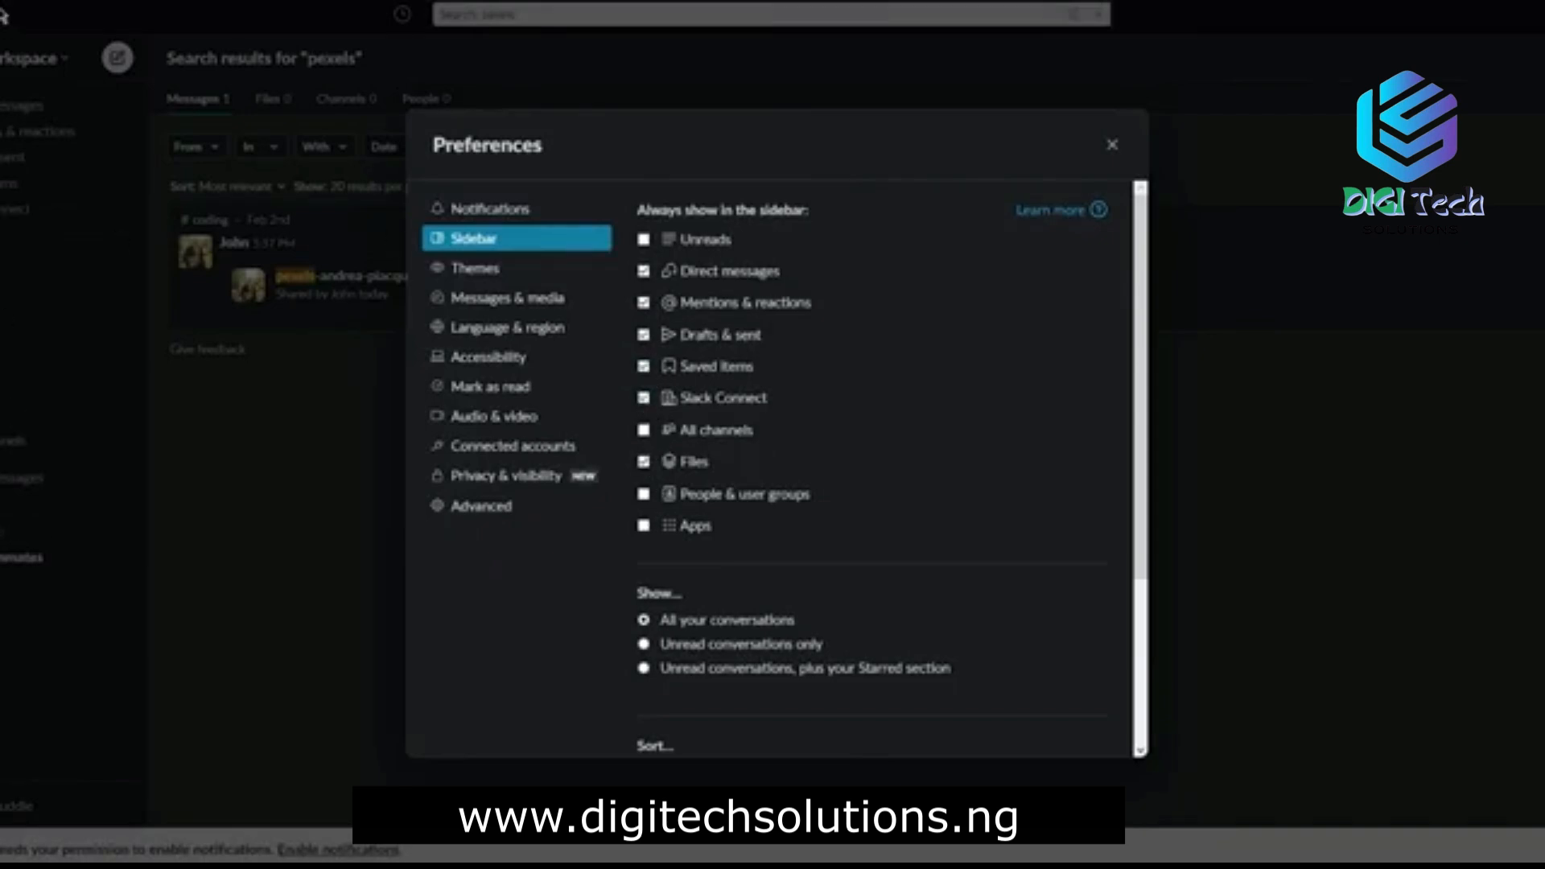
pyautogui.click(644, 398)
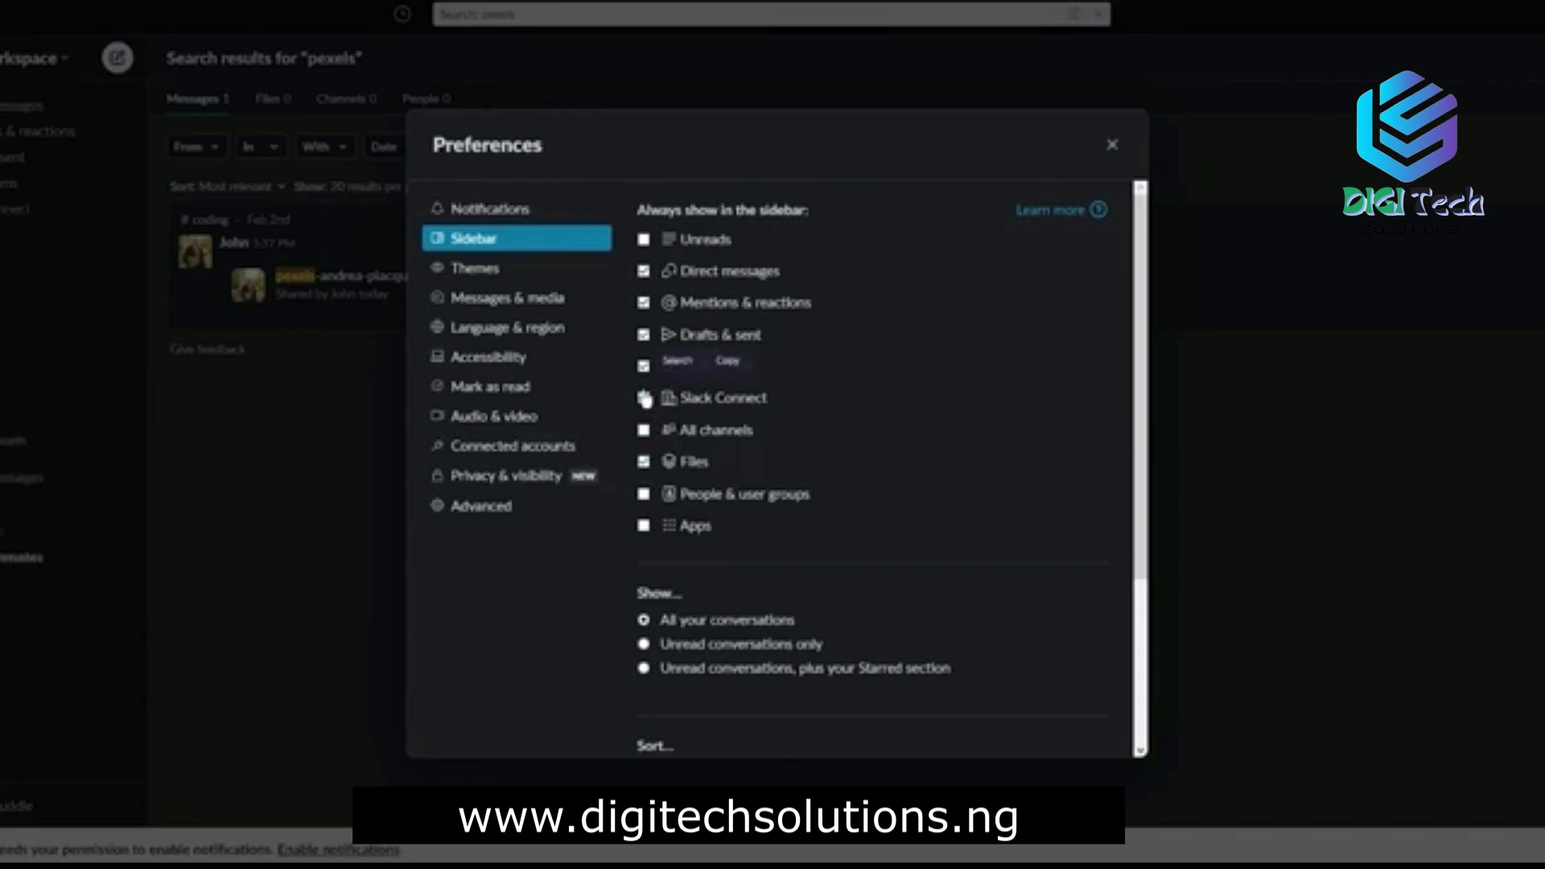
# Try the Ultraviolet, Eggplant and Terminal themes, then settle on the Discotheque colour theme.
pyautogui.click(528, 276)
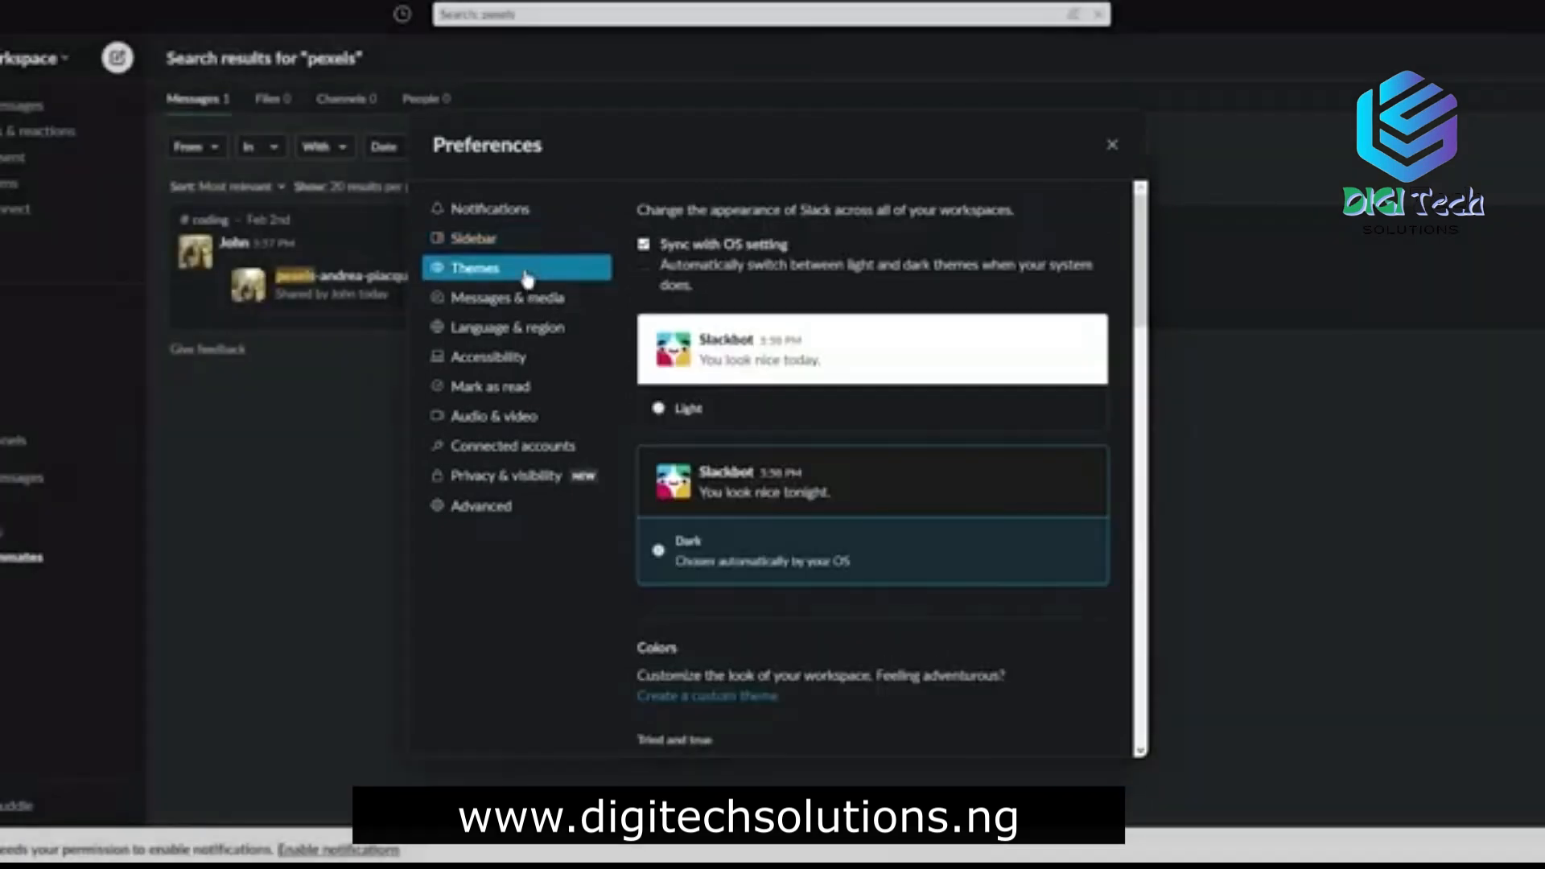
pyautogui.scroll(-3, 812, 418)
pyautogui.scroll(1, 828, 427)
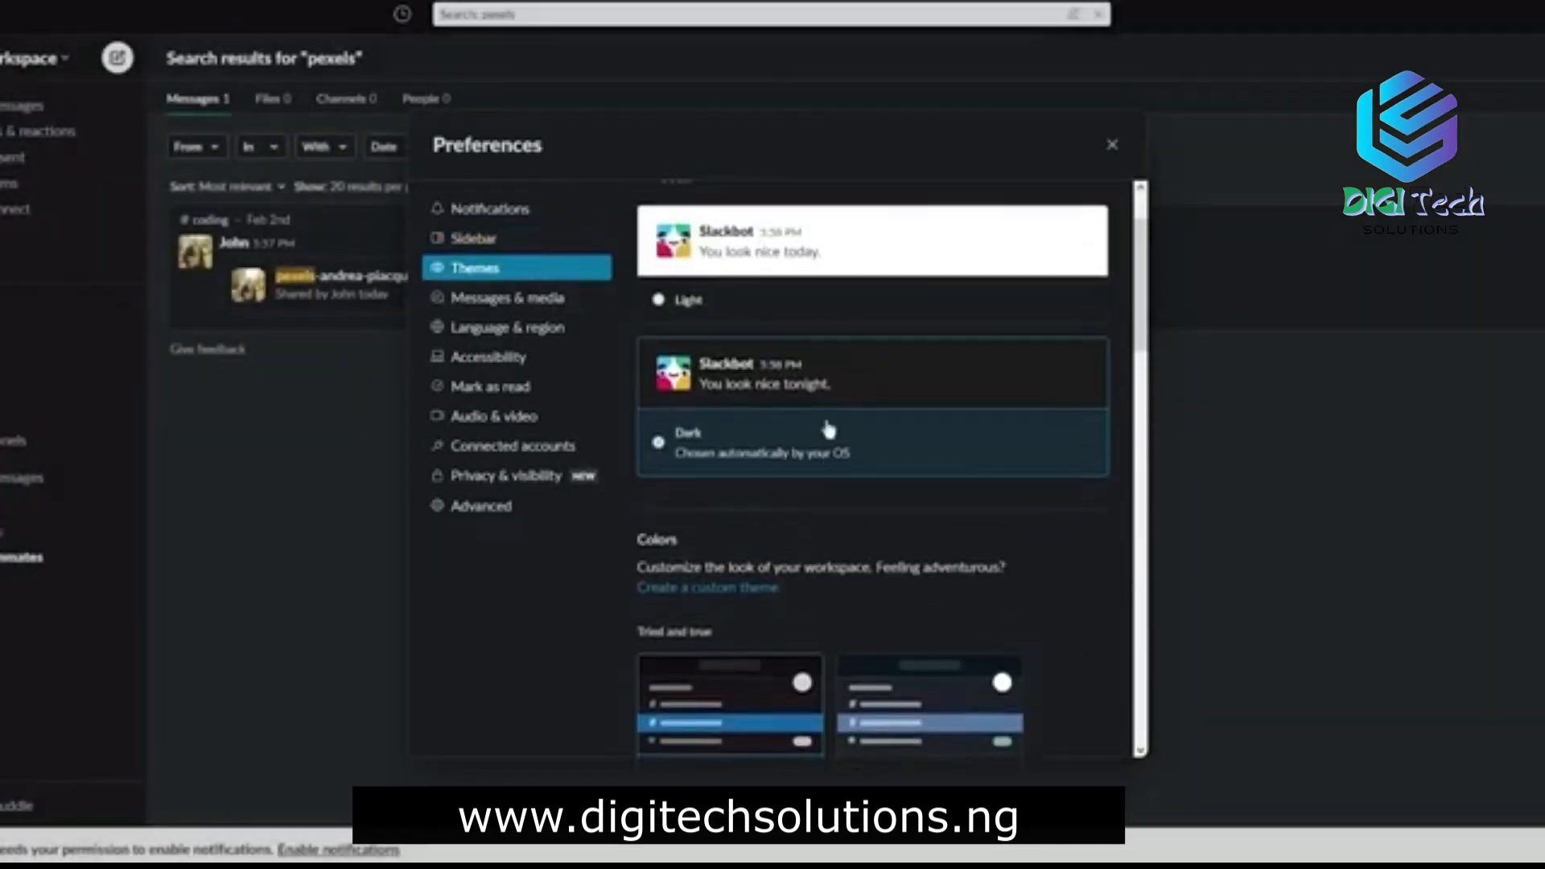
pyautogui.scroll(2, 695, 429)
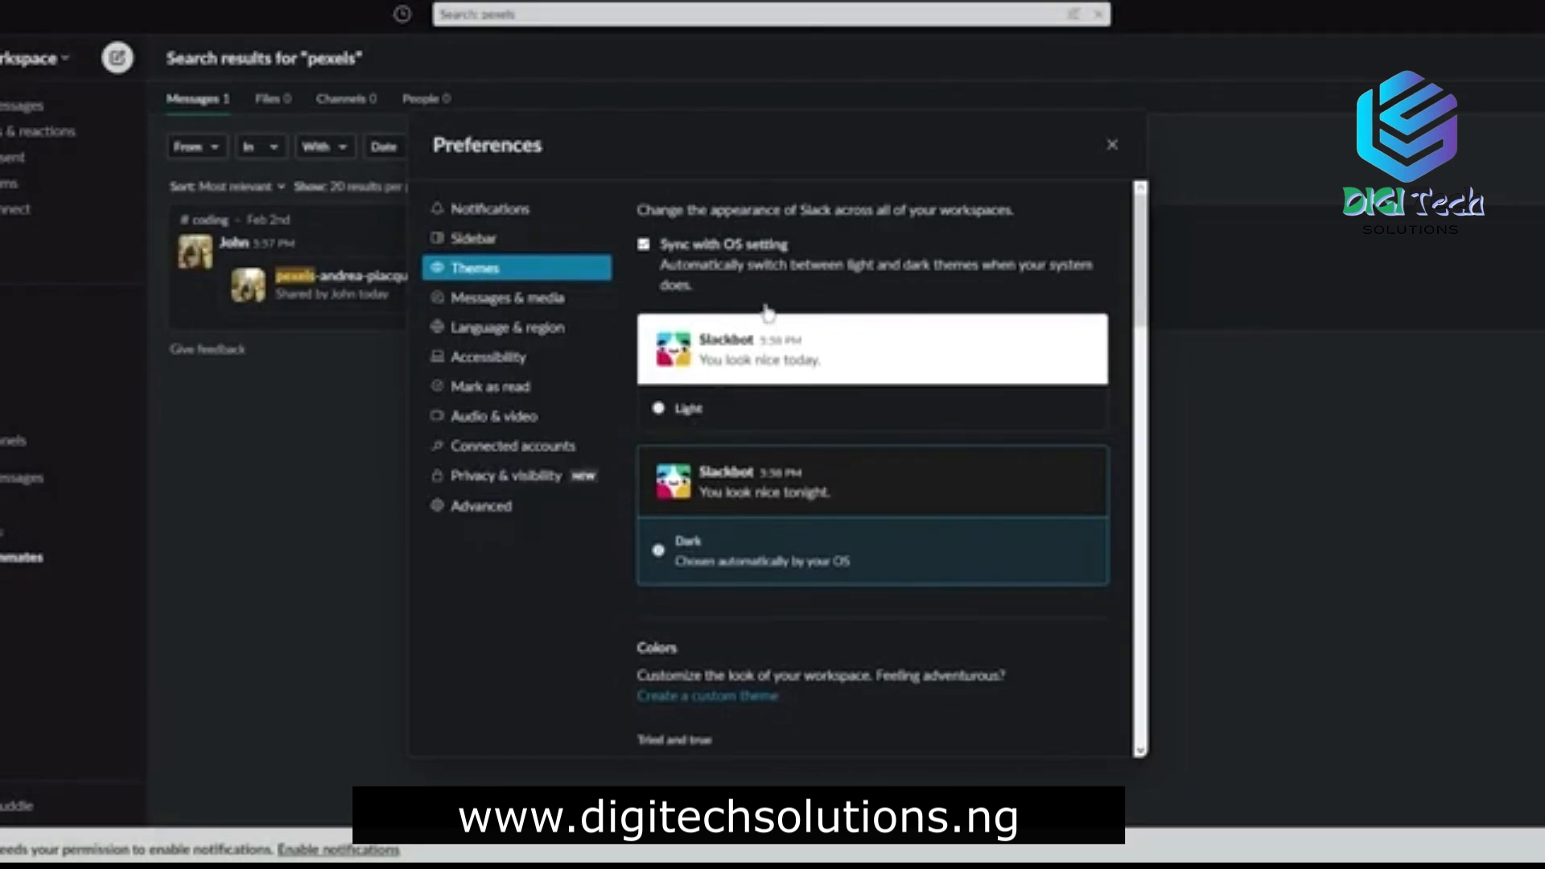
pyautogui.scroll(-1, 810, 403)
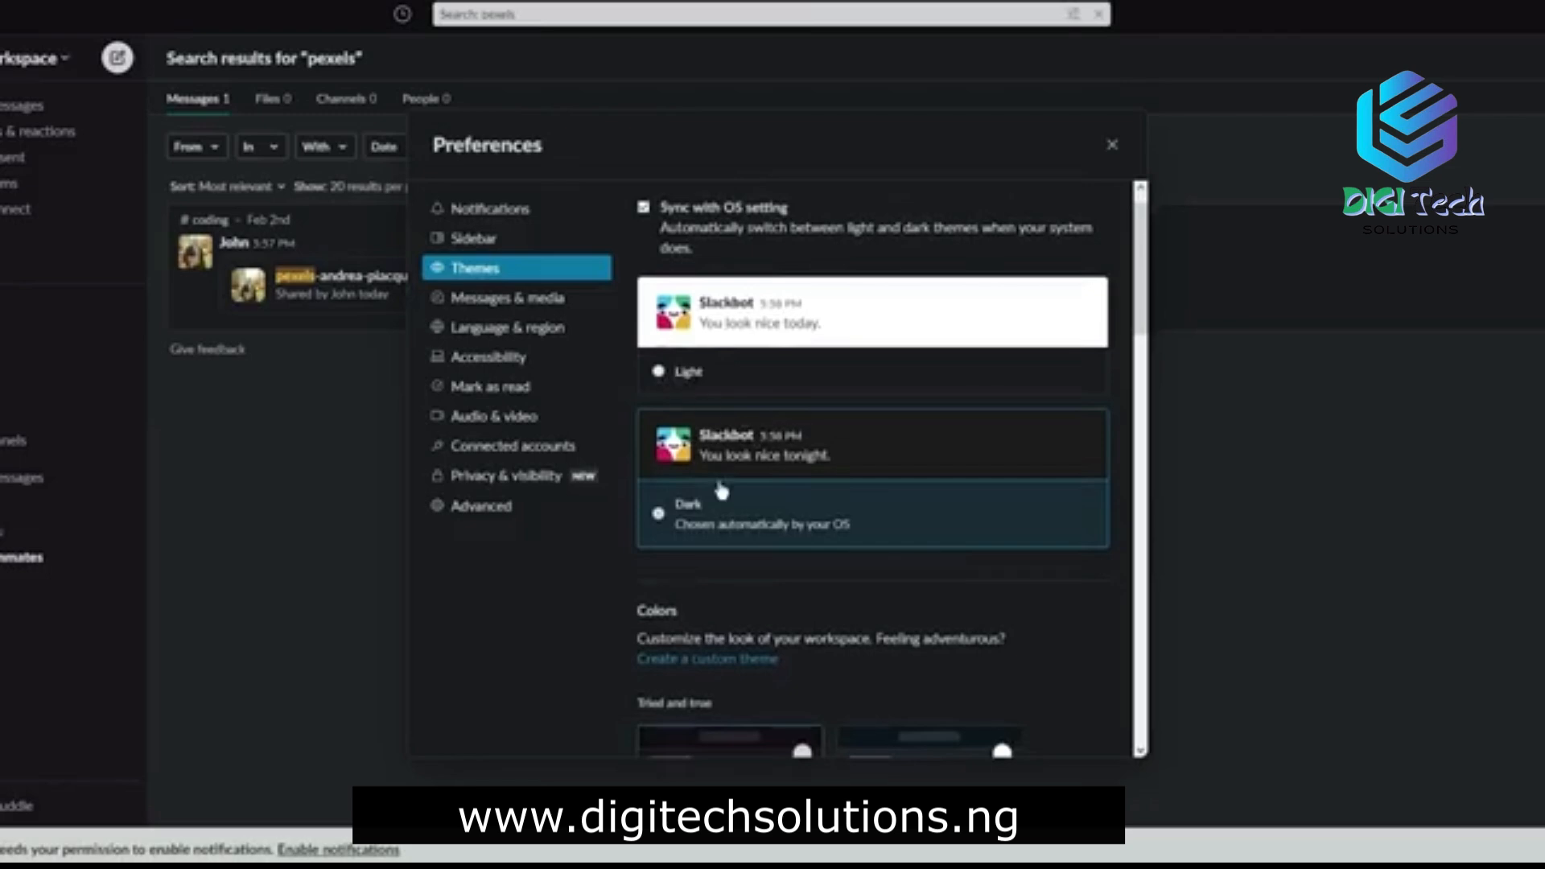
pyautogui.scroll(-3, 721, 489)
pyautogui.scroll(-2, 716, 243)
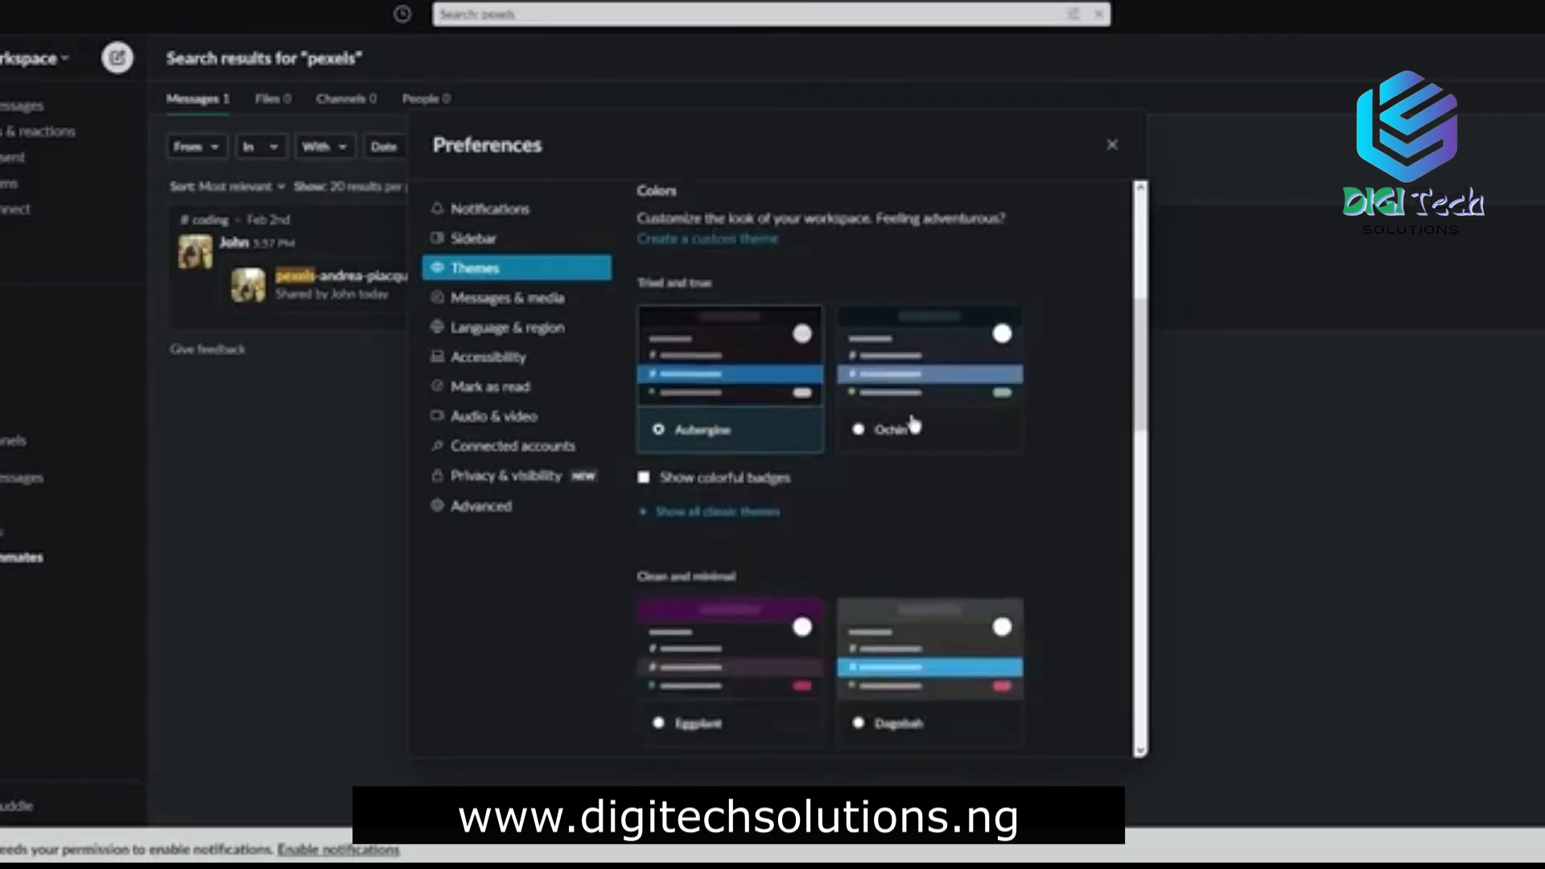
pyautogui.scroll(-2, 790, 314)
pyautogui.scroll(2, 800, 311)
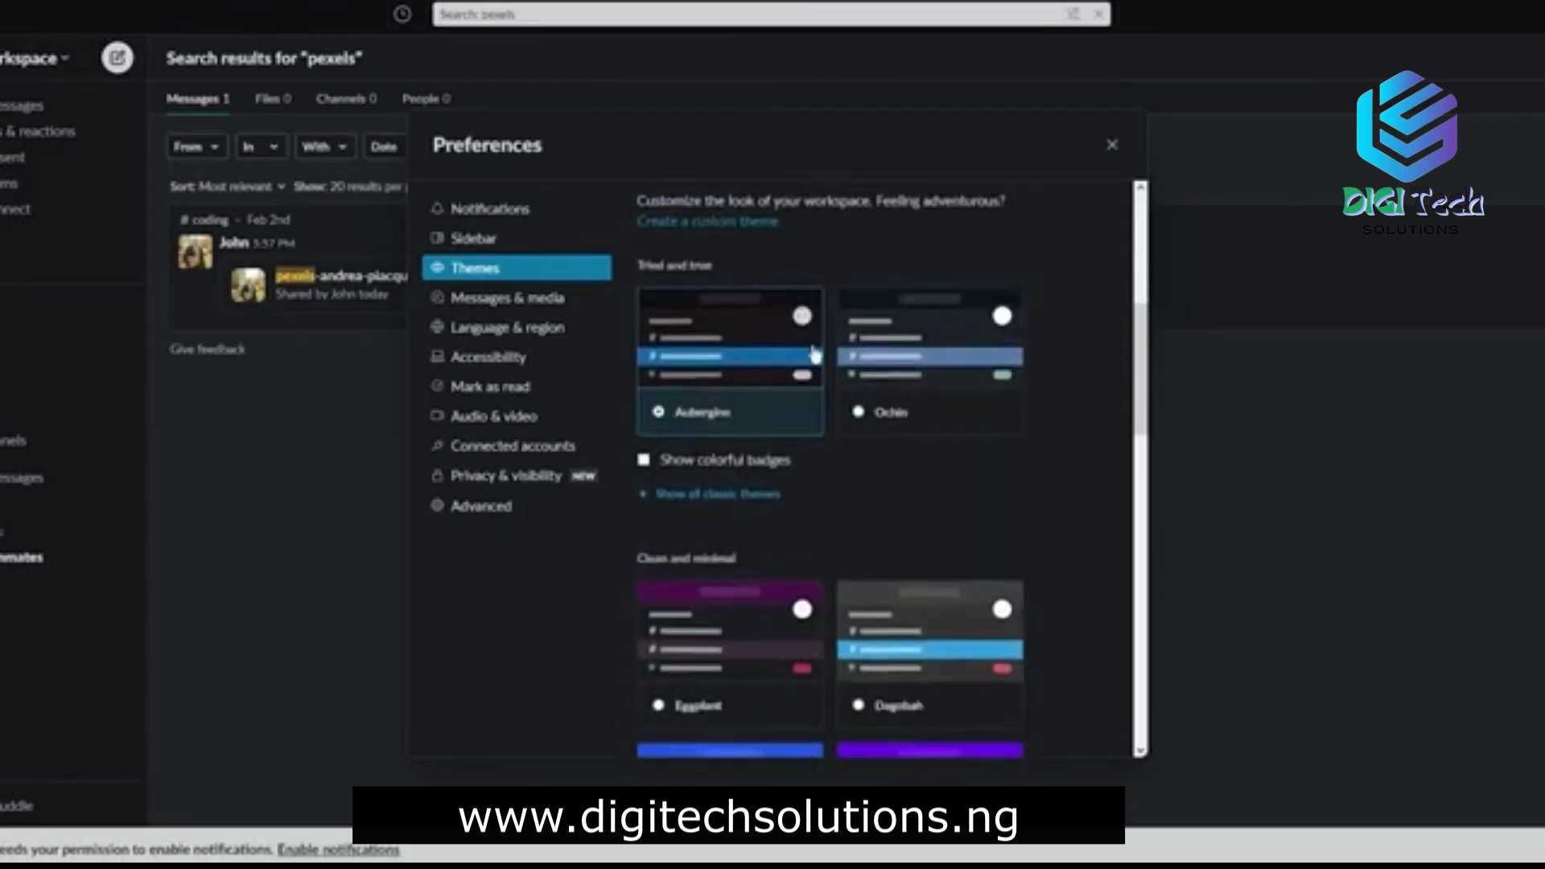
pyautogui.scroll(1, 875, 447)
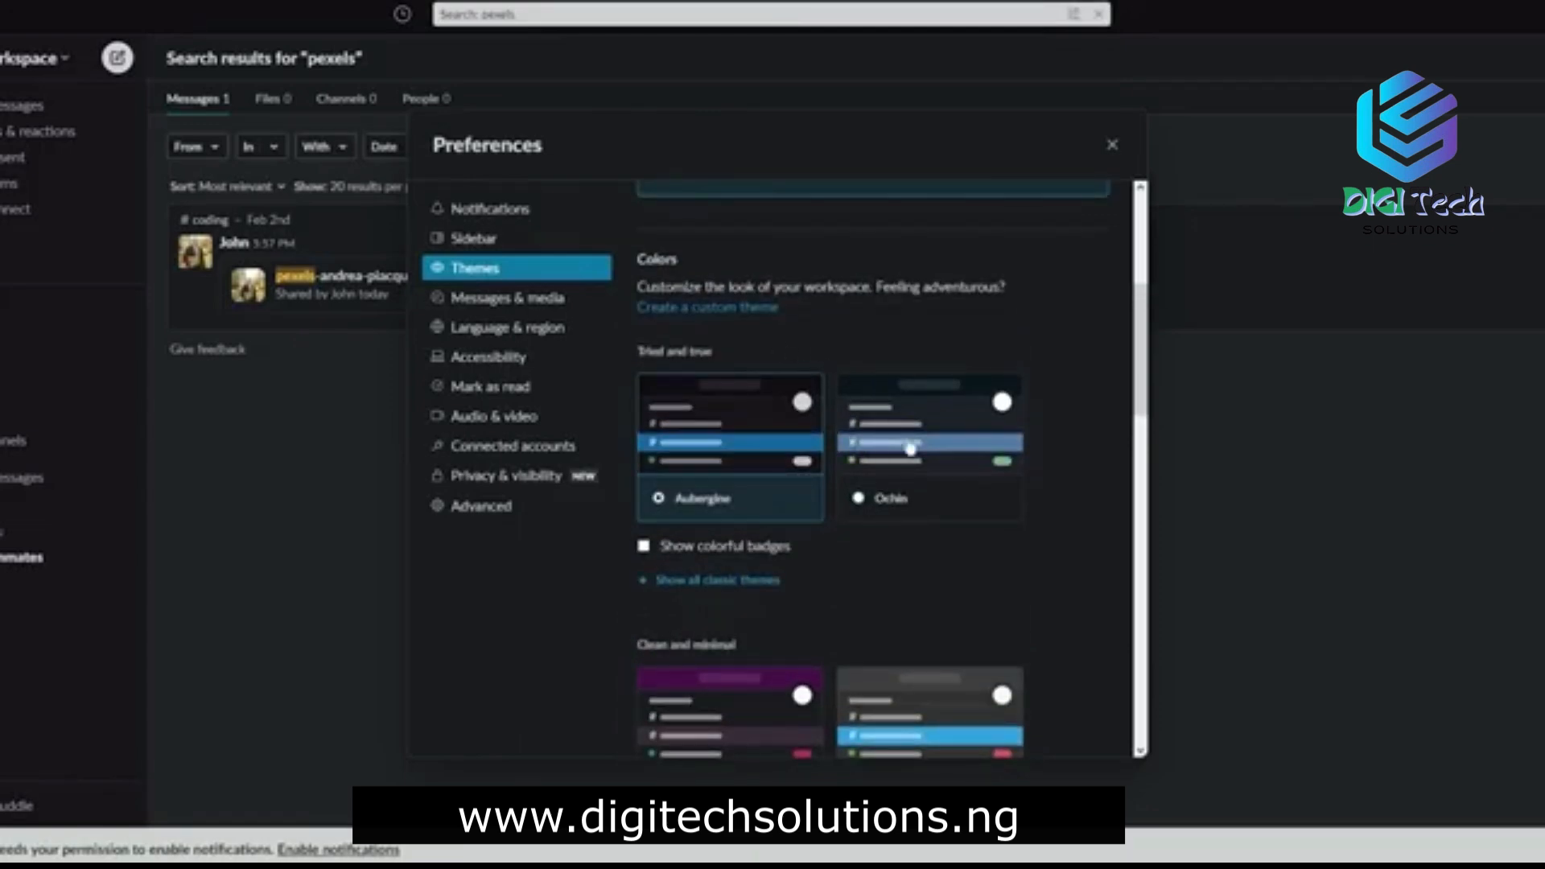
pyautogui.scroll(-3, 909, 445)
pyautogui.scroll(-2, 808, 502)
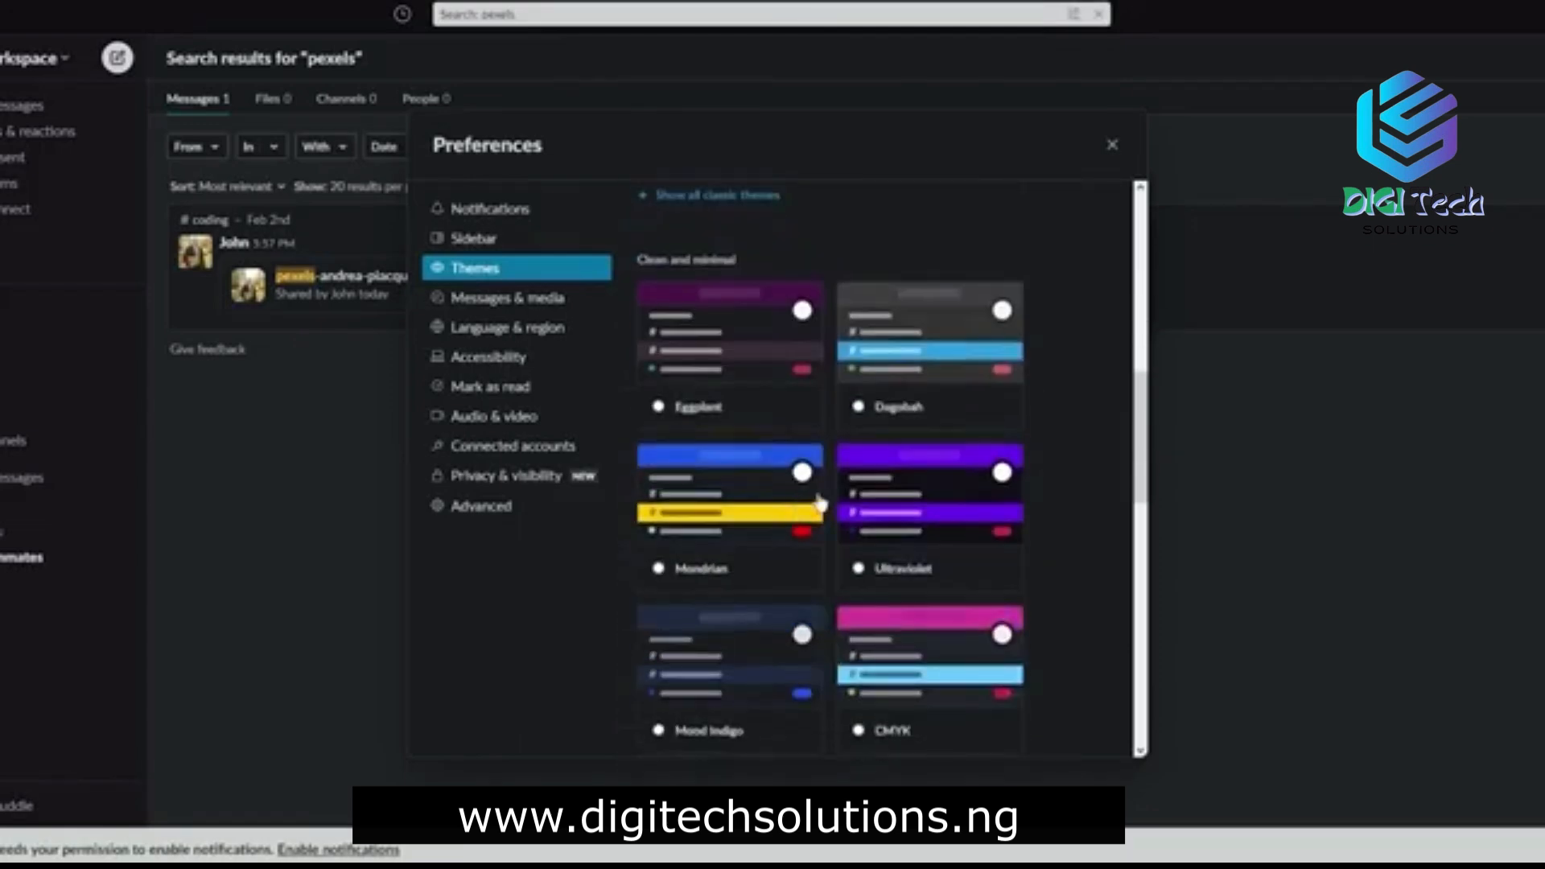
pyautogui.click(893, 555)
pyautogui.scroll(1, 729, 419)
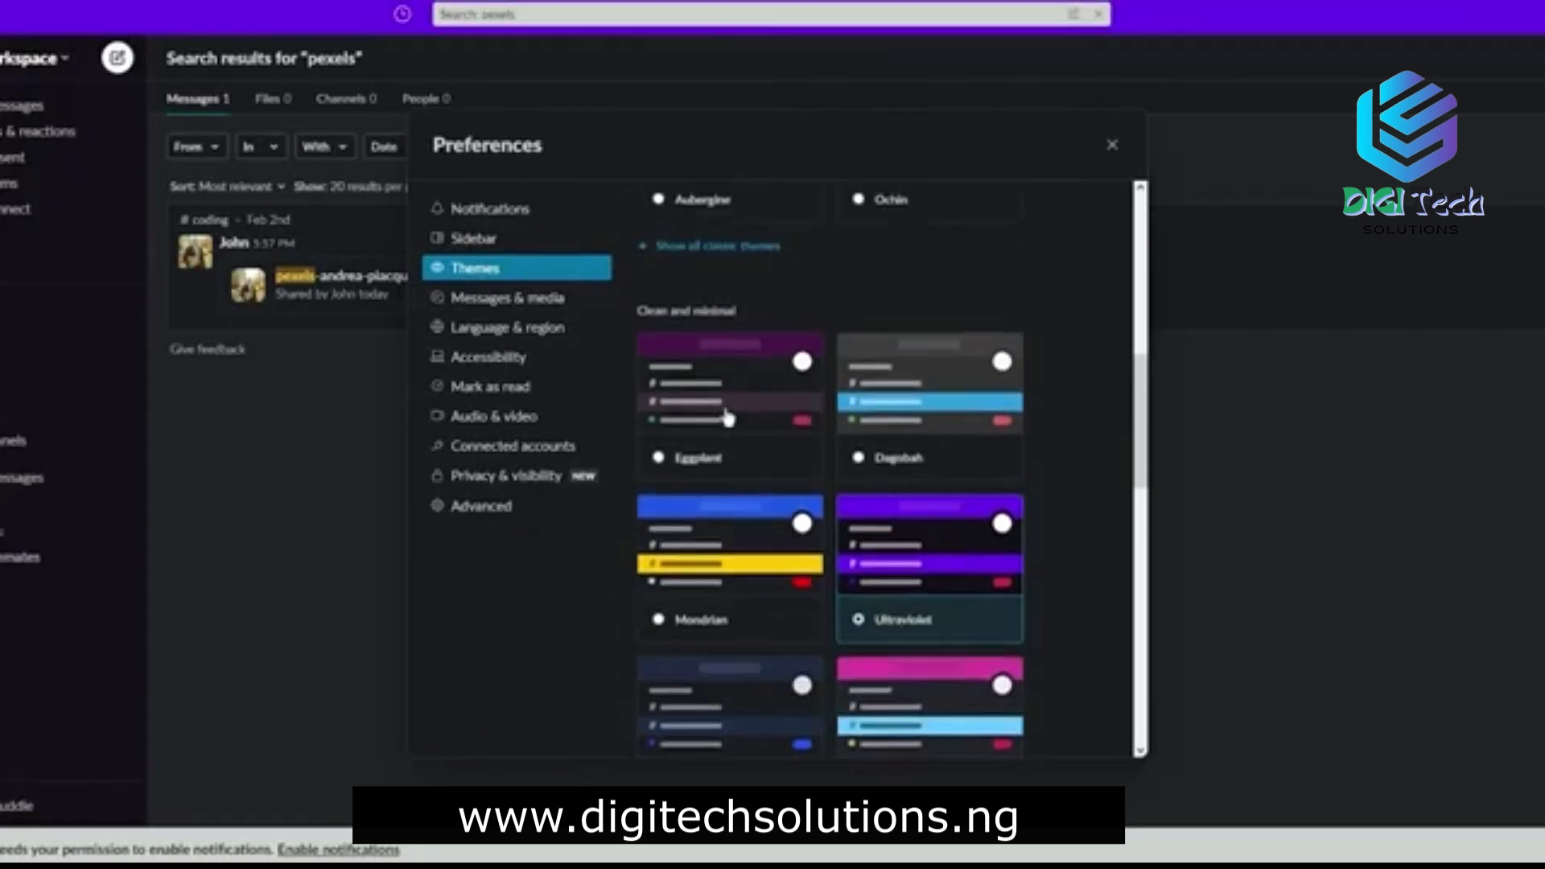
pyautogui.click(729, 419)
pyautogui.scroll(-9, 729, 419)
pyautogui.click(906, 467)
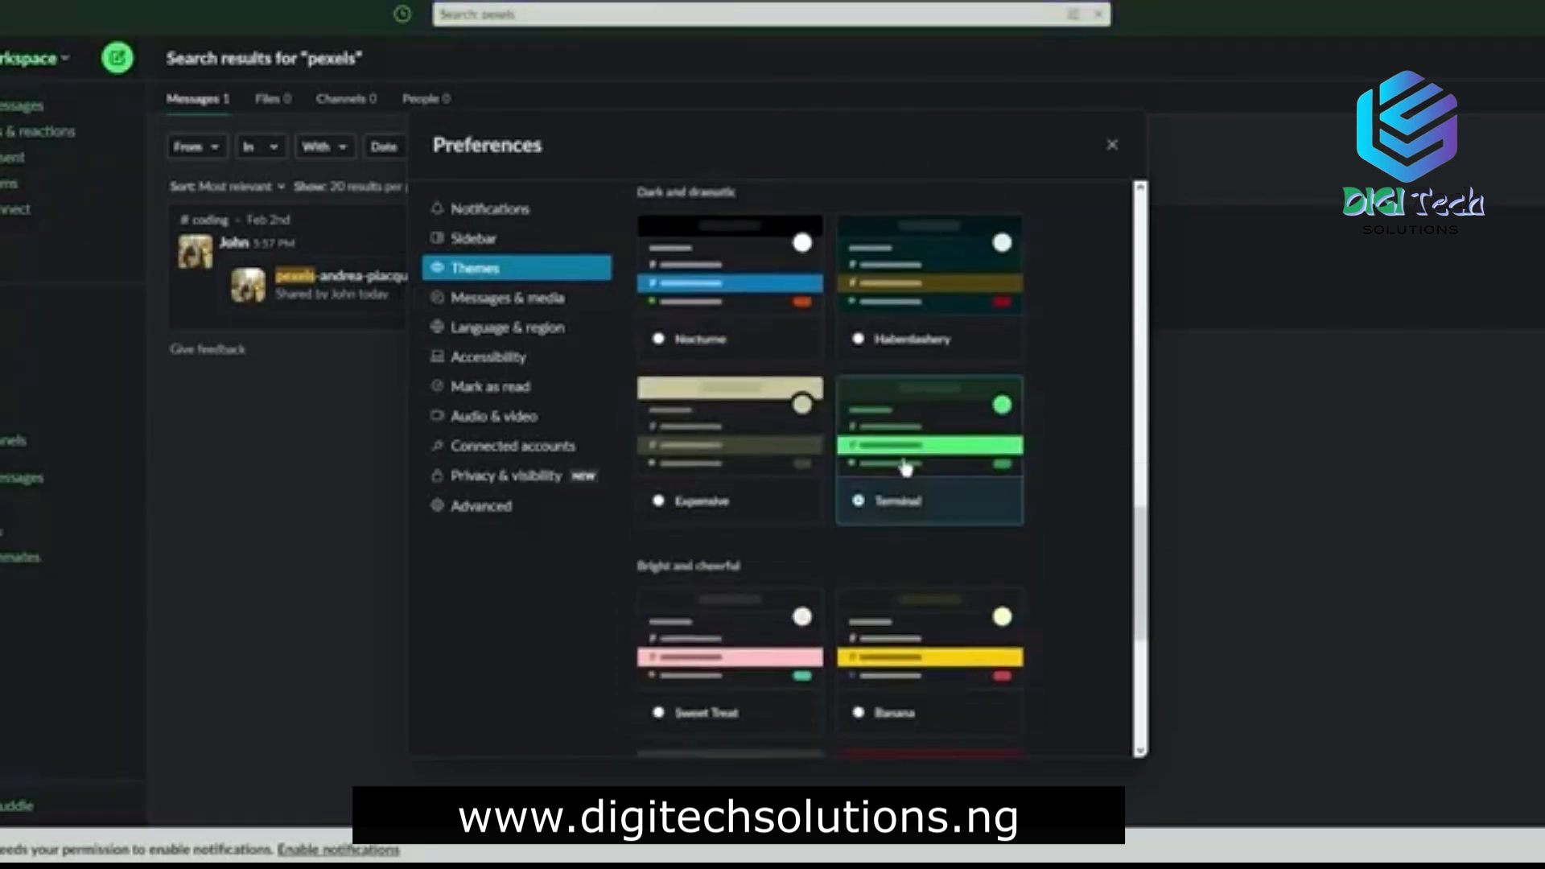
pyautogui.scroll(1, 717, 359)
pyautogui.scroll(-7, 720, 359)
pyautogui.click(849, 390)
pyautogui.scroll(-1, 849, 391)
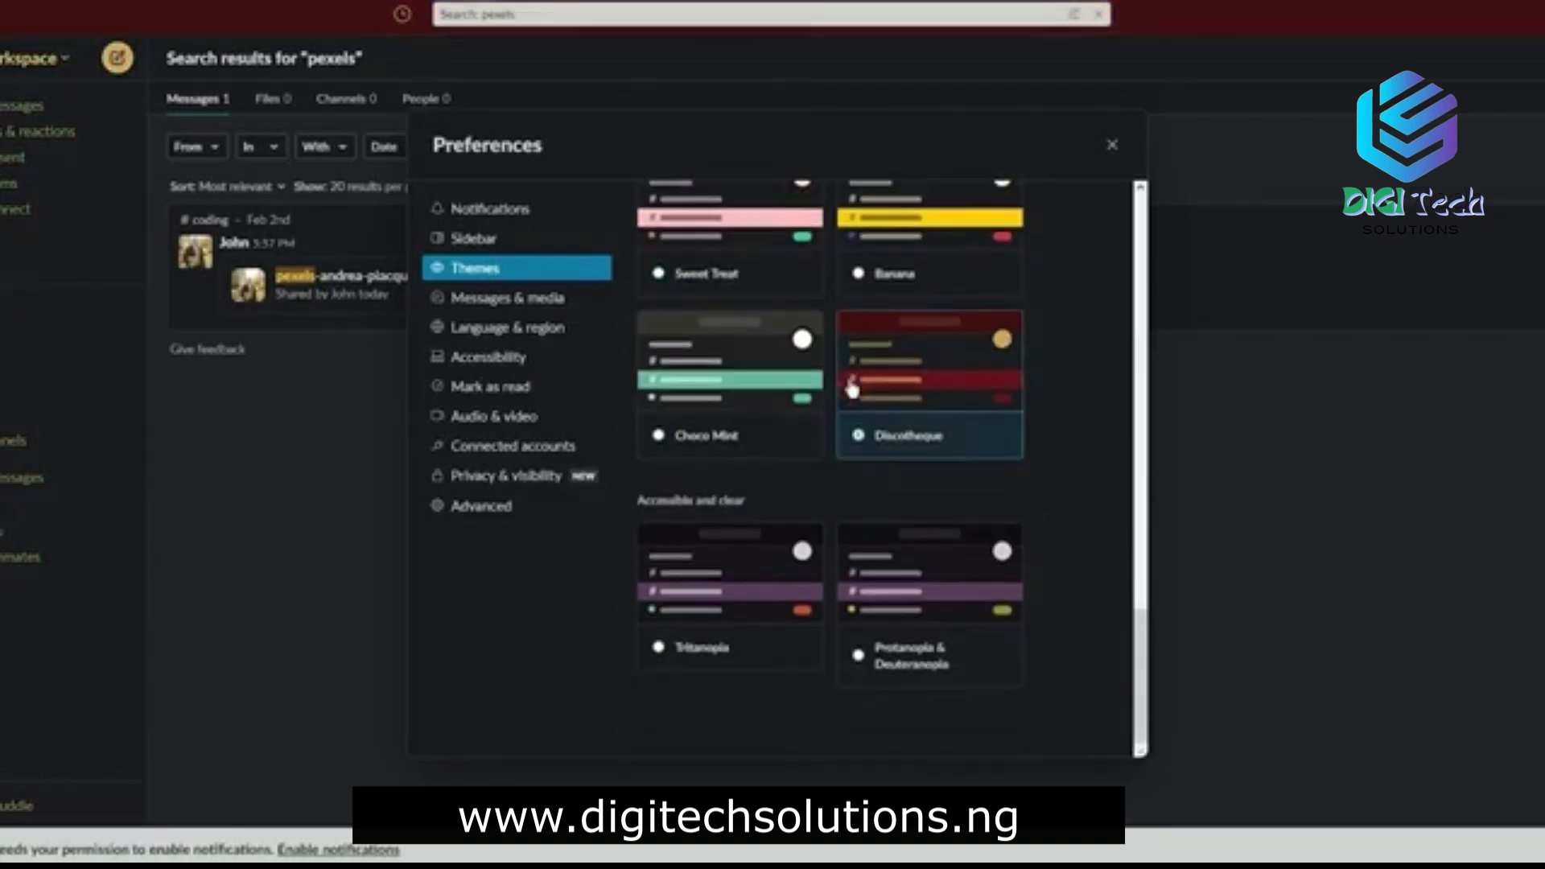
pyautogui.click(494, 306)
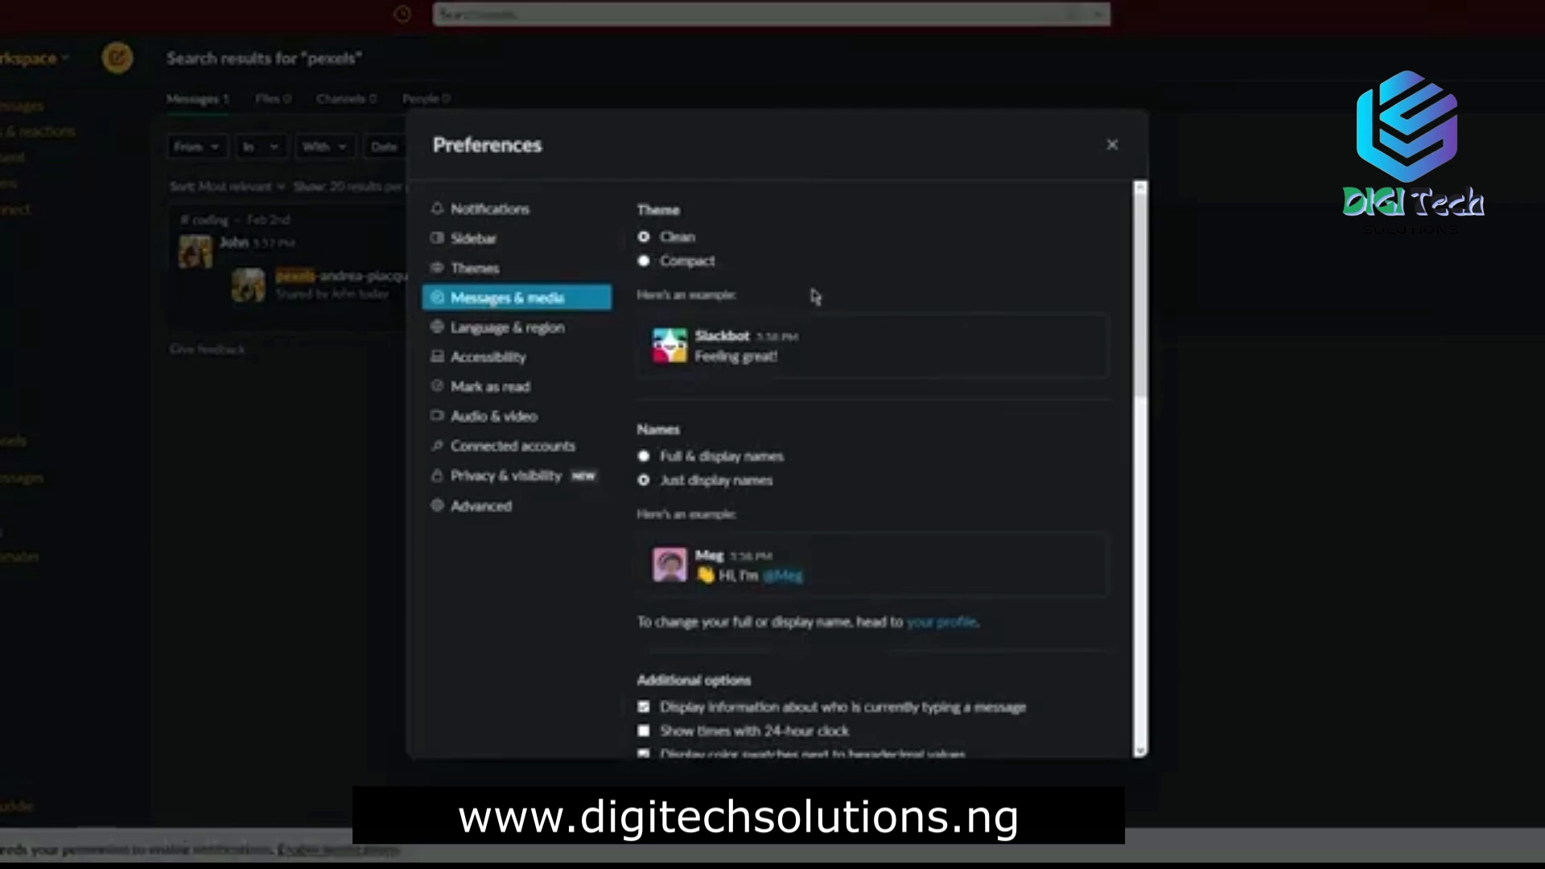
# Try the compact message layout, then keep messages in the clean layout.
pyautogui.click(672, 249)
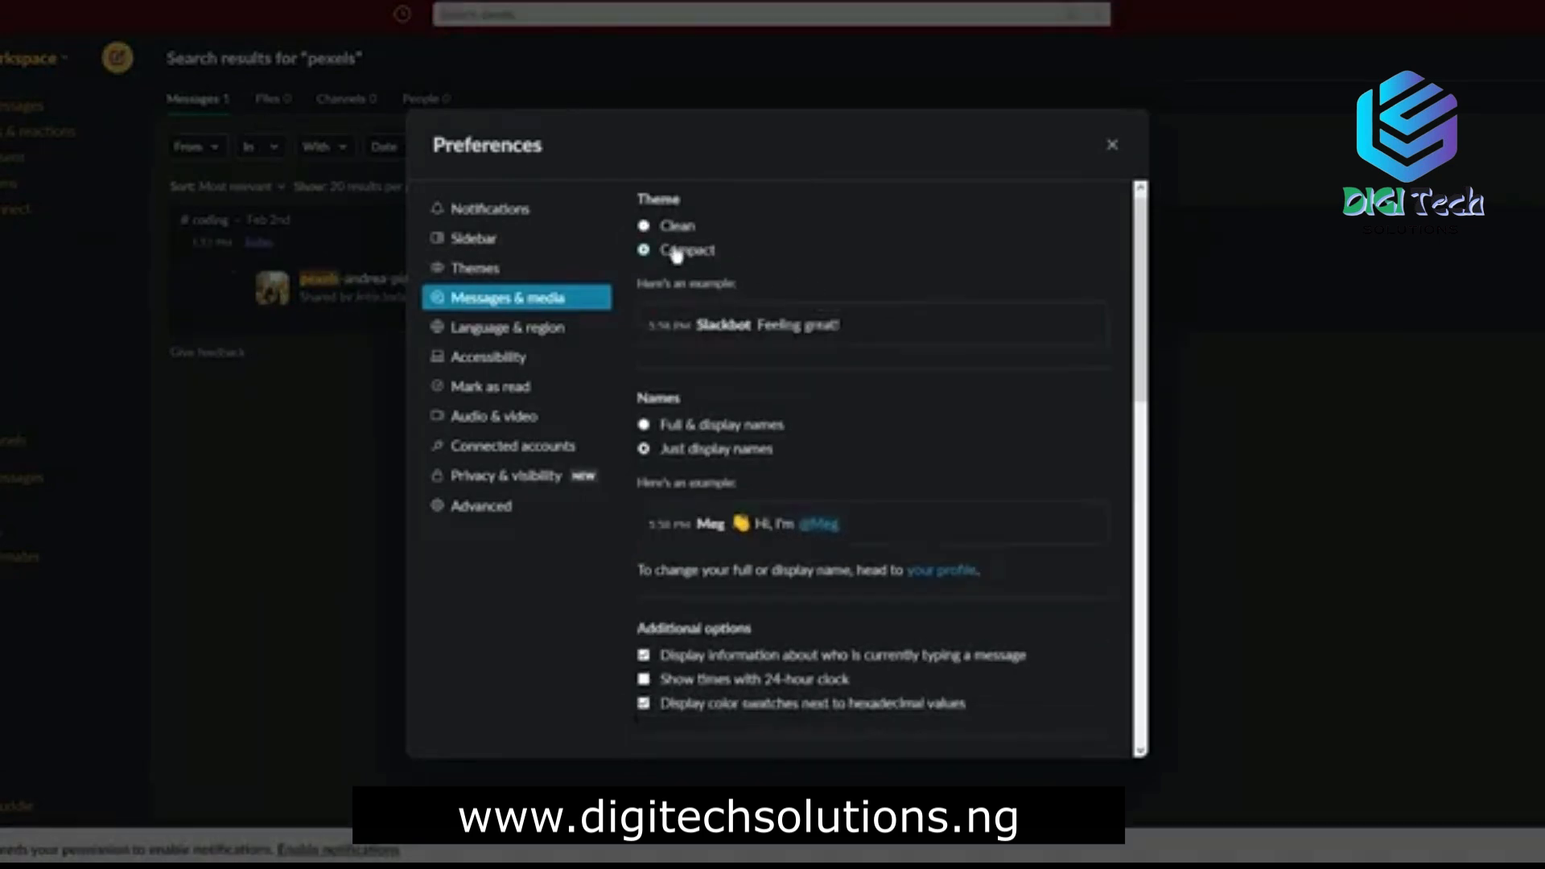
pyautogui.click(672, 228)
pyautogui.click(675, 250)
pyautogui.click(672, 227)
pyautogui.scroll(-3, 834, 451)
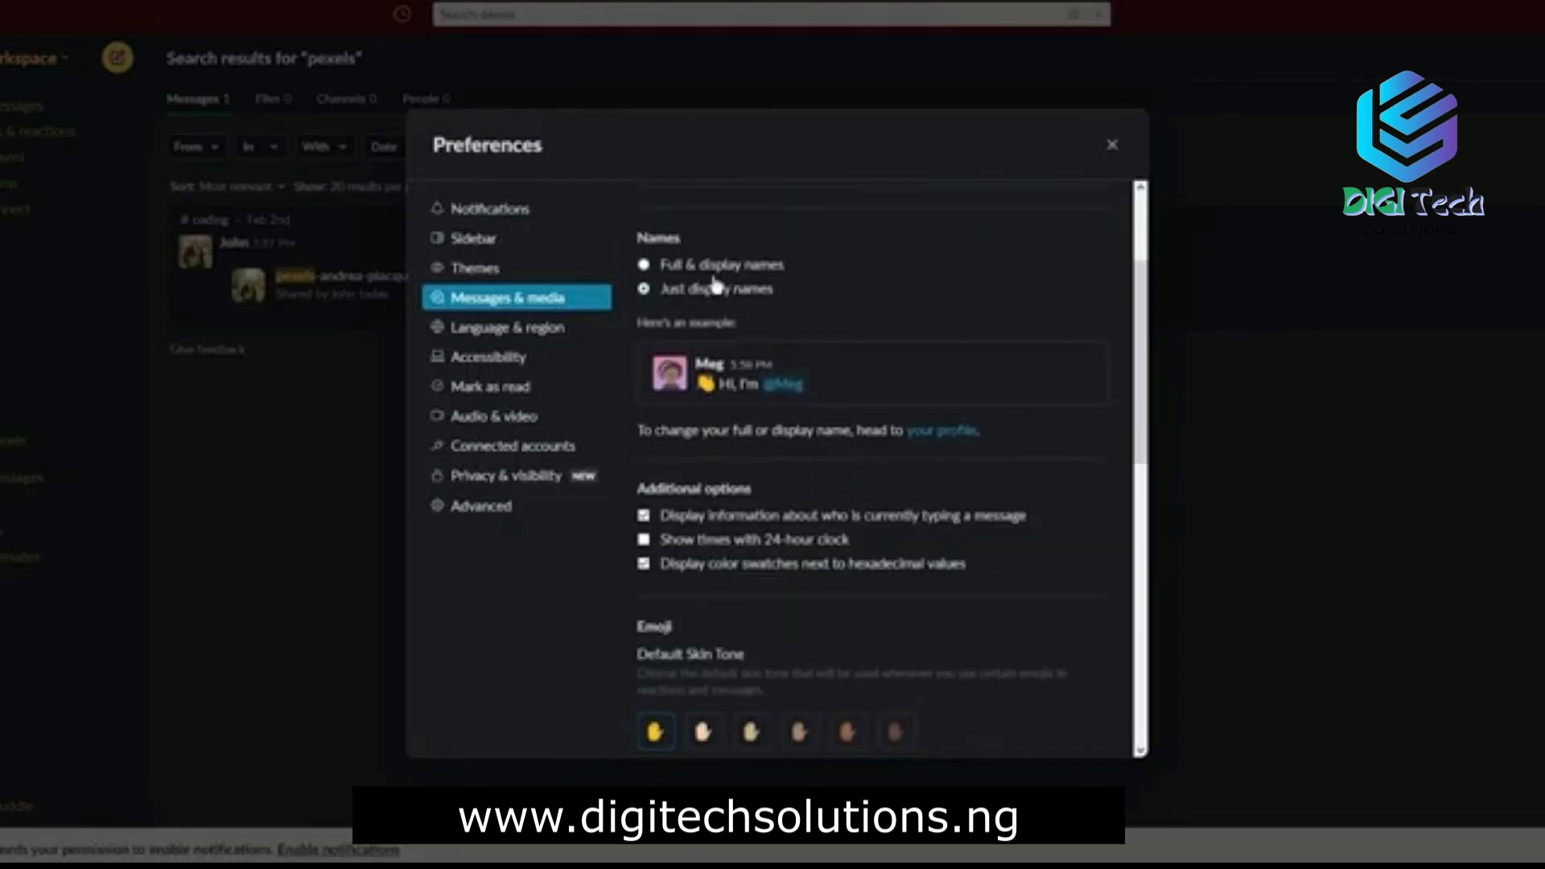
pyautogui.scroll(-3, 757, 368)
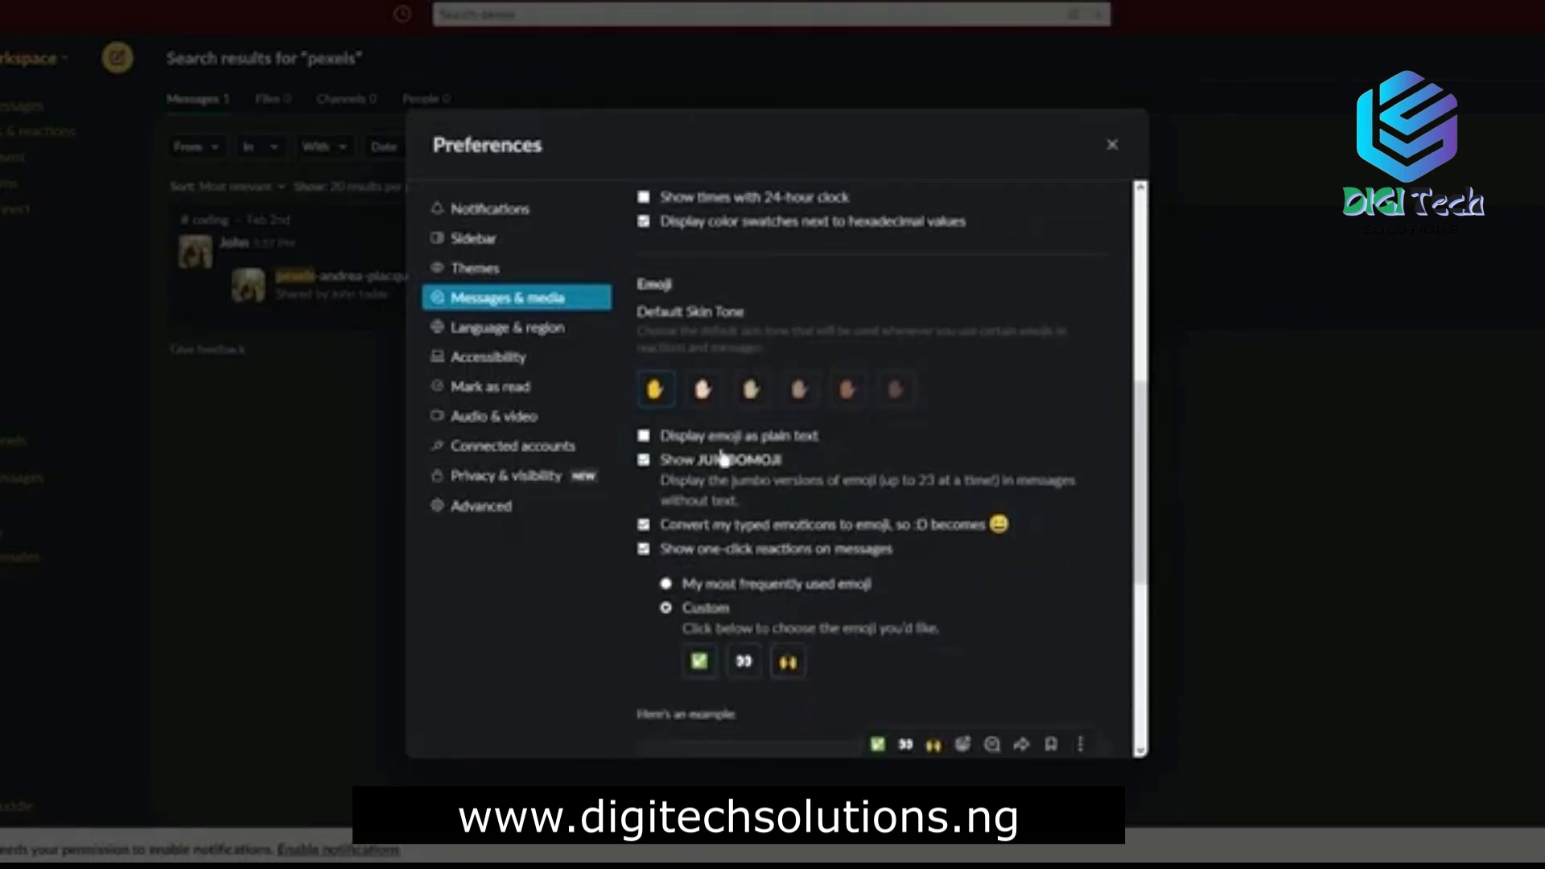
pyautogui.scroll(-5, 725, 457)
pyautogui.scroll(1, 724, 457)
# Review Language & region, Accessibility, Mark as read, Audio & video, Connected accounts and Advanced, then close Preferences.
pyautogui.click(476, 330)
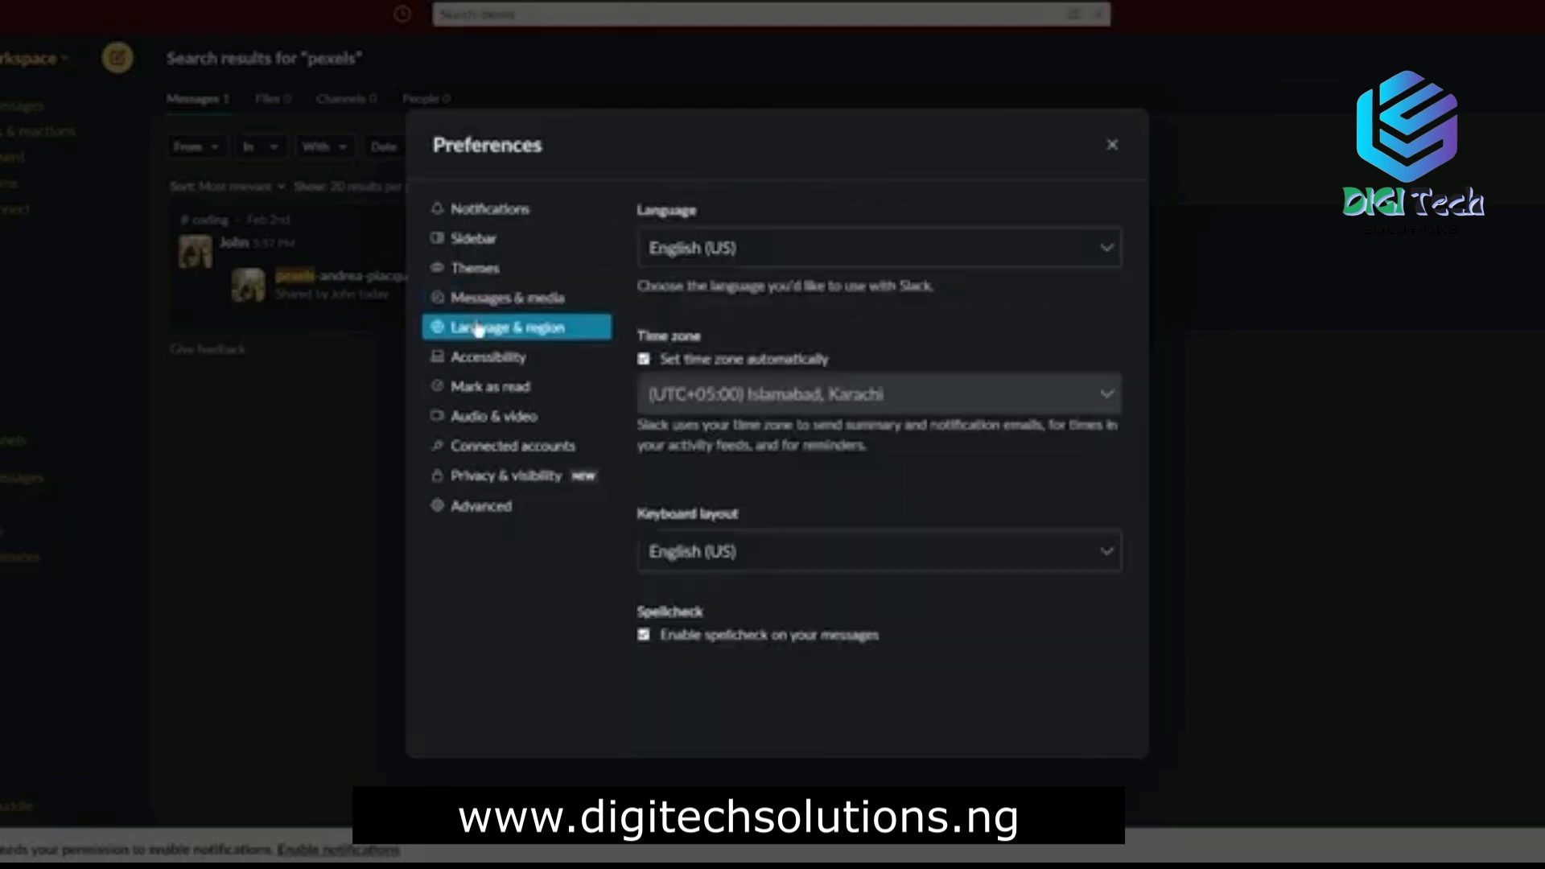
pyautogui.click(498, 360)
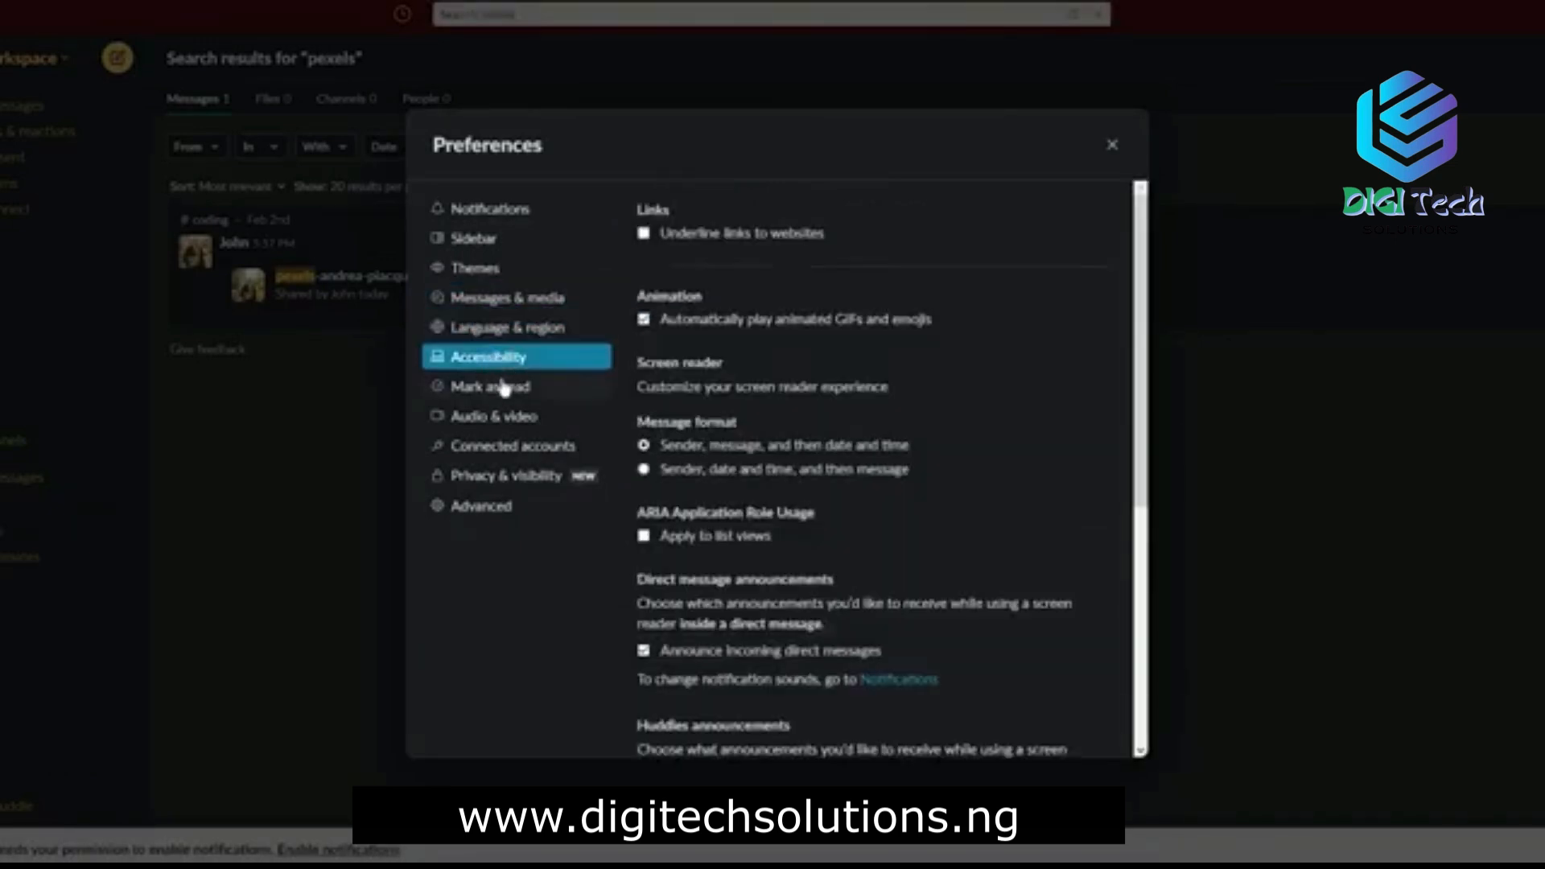
pyautogui.click(503, 387)
pyautogui.click(529, 428)
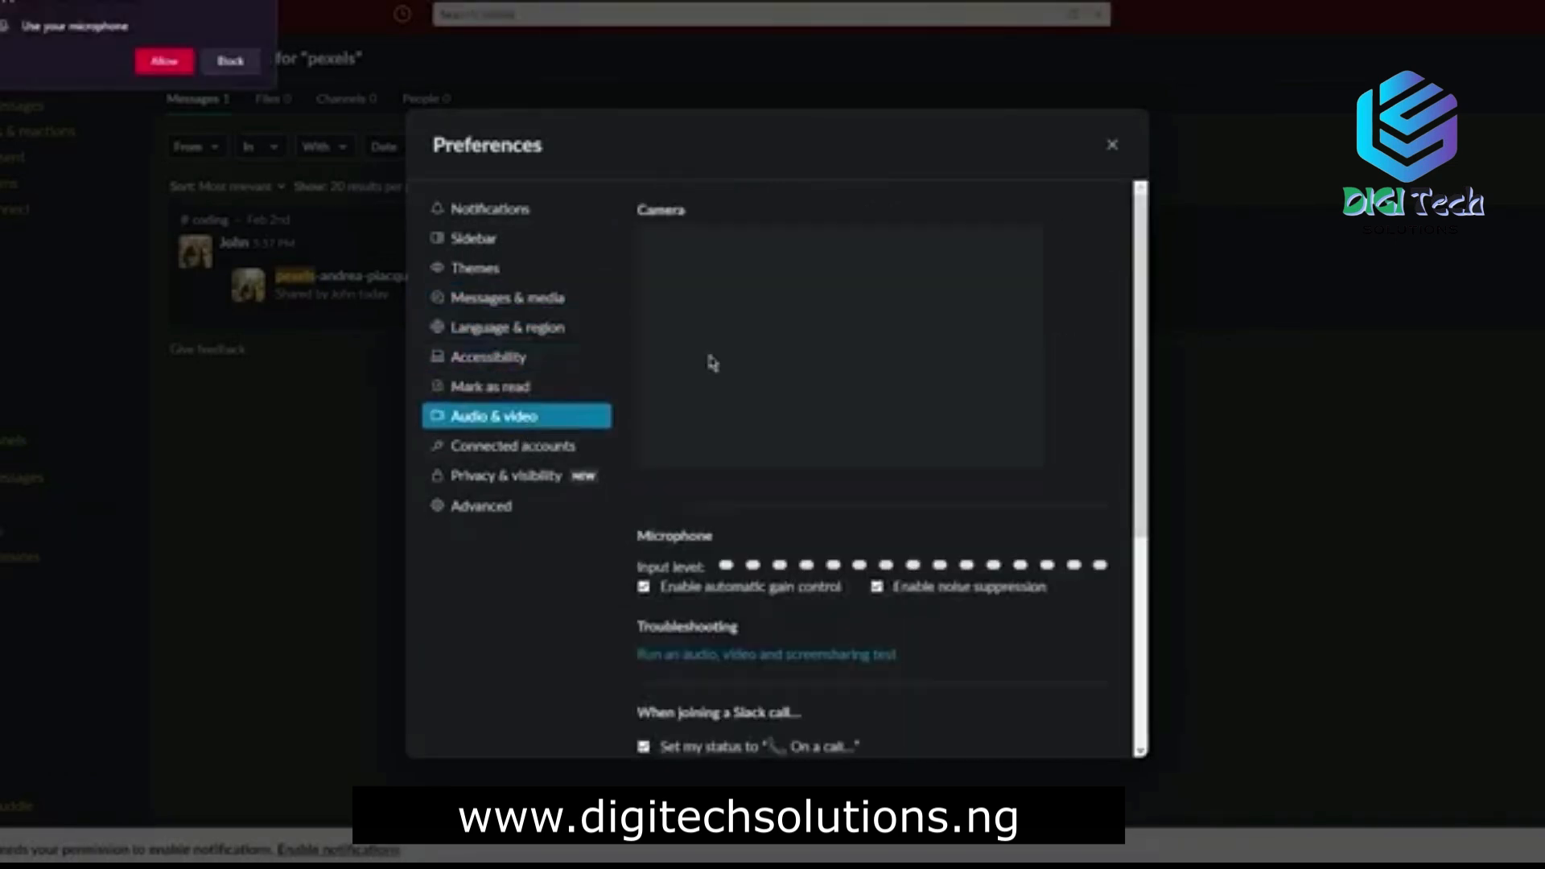
pyautogui.scroll(-4, 720, 450)
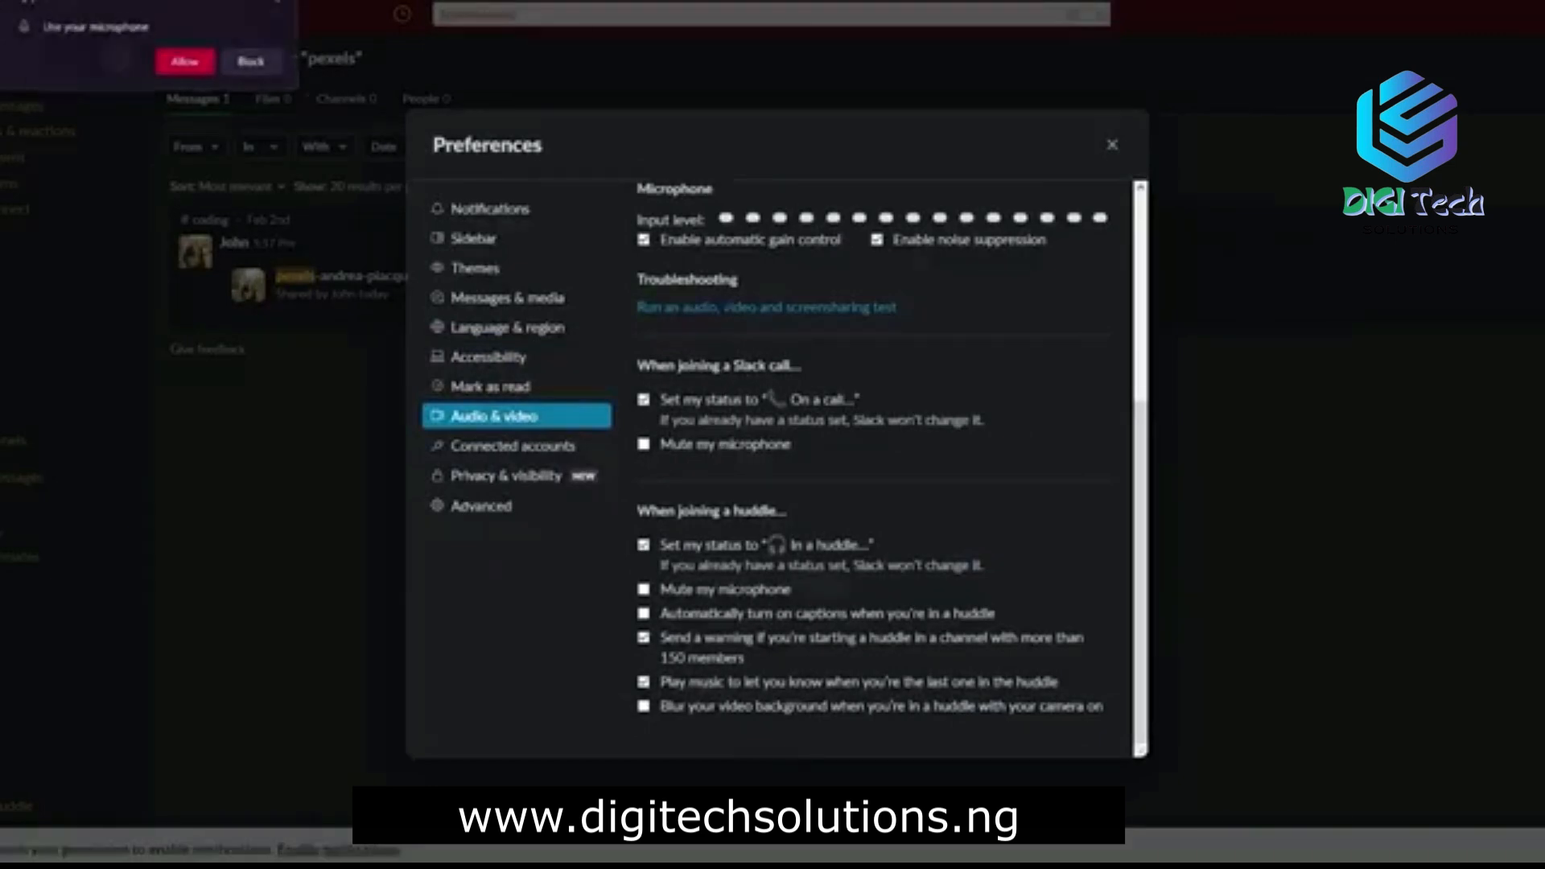
pyautogui.scroll(5, 841, 293)
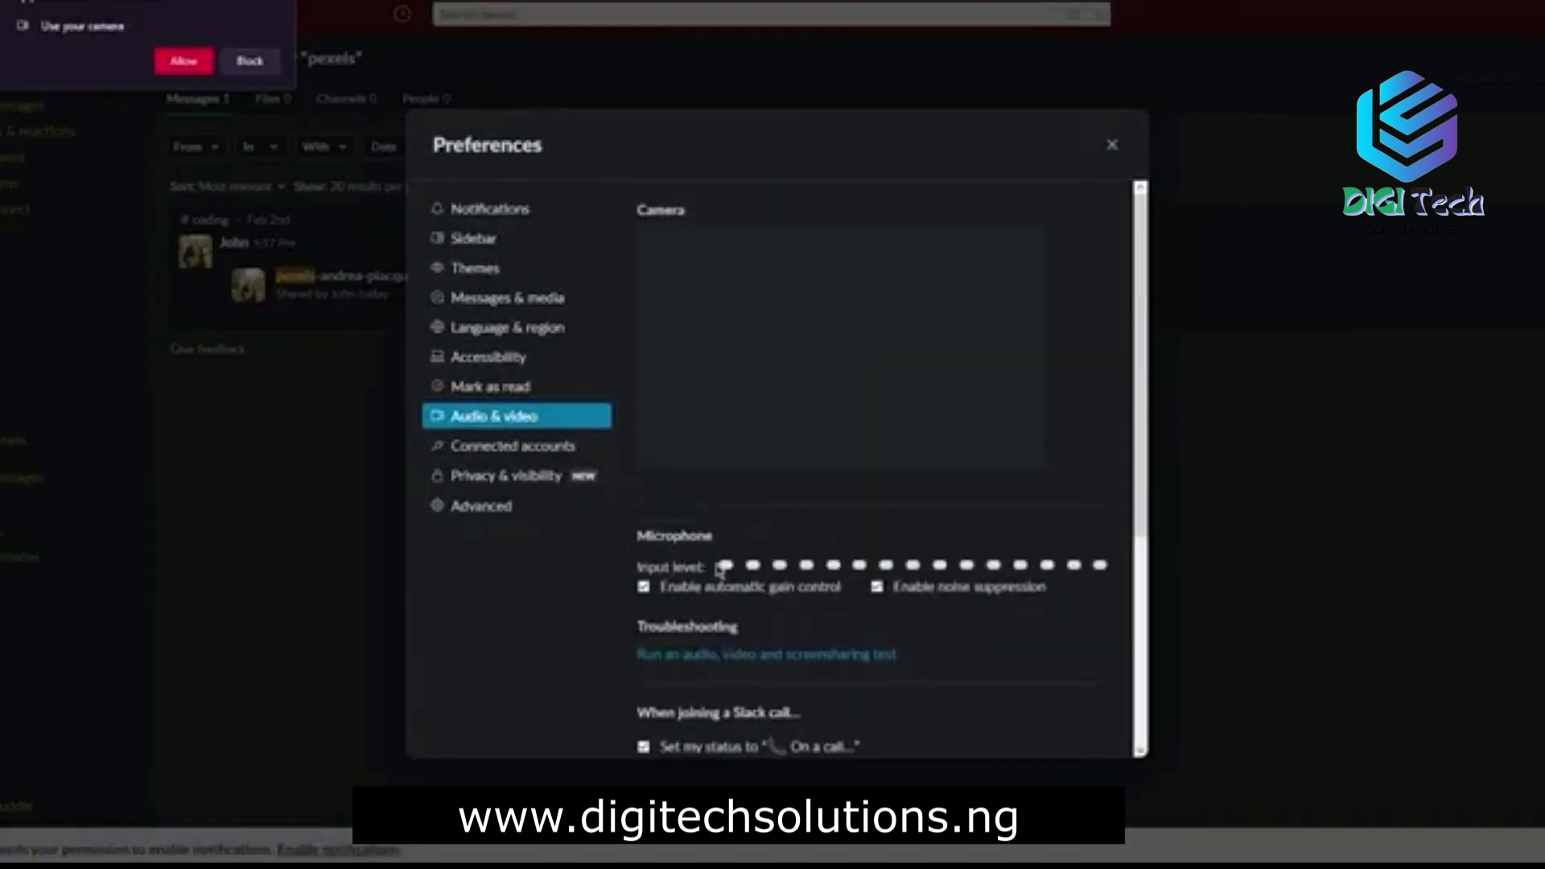
pyautogui.click(497, 448)
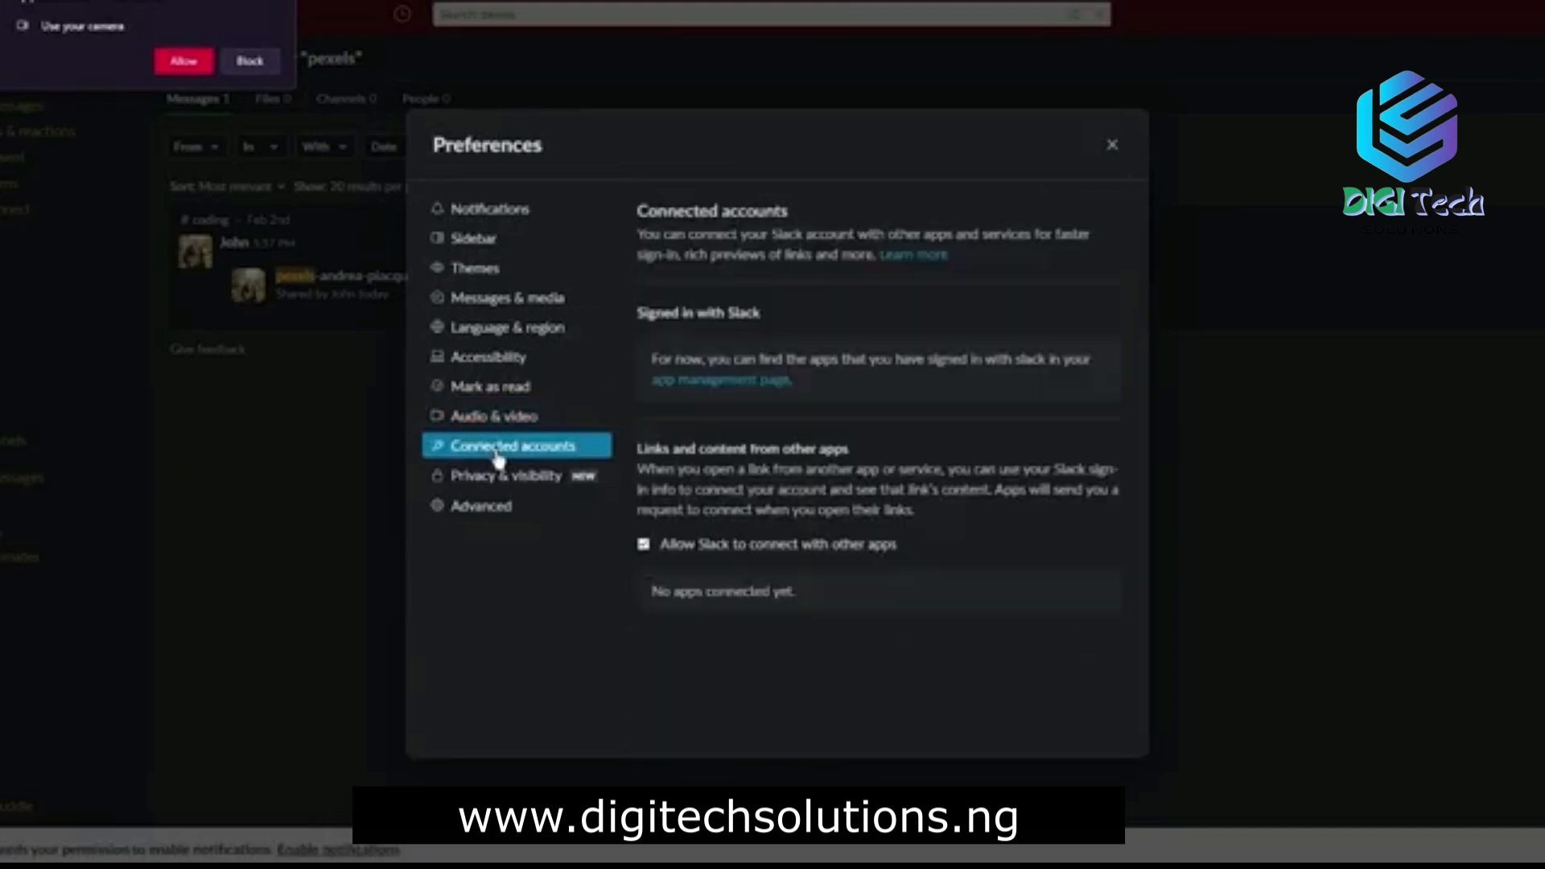
pyautogui.click(531, 505)
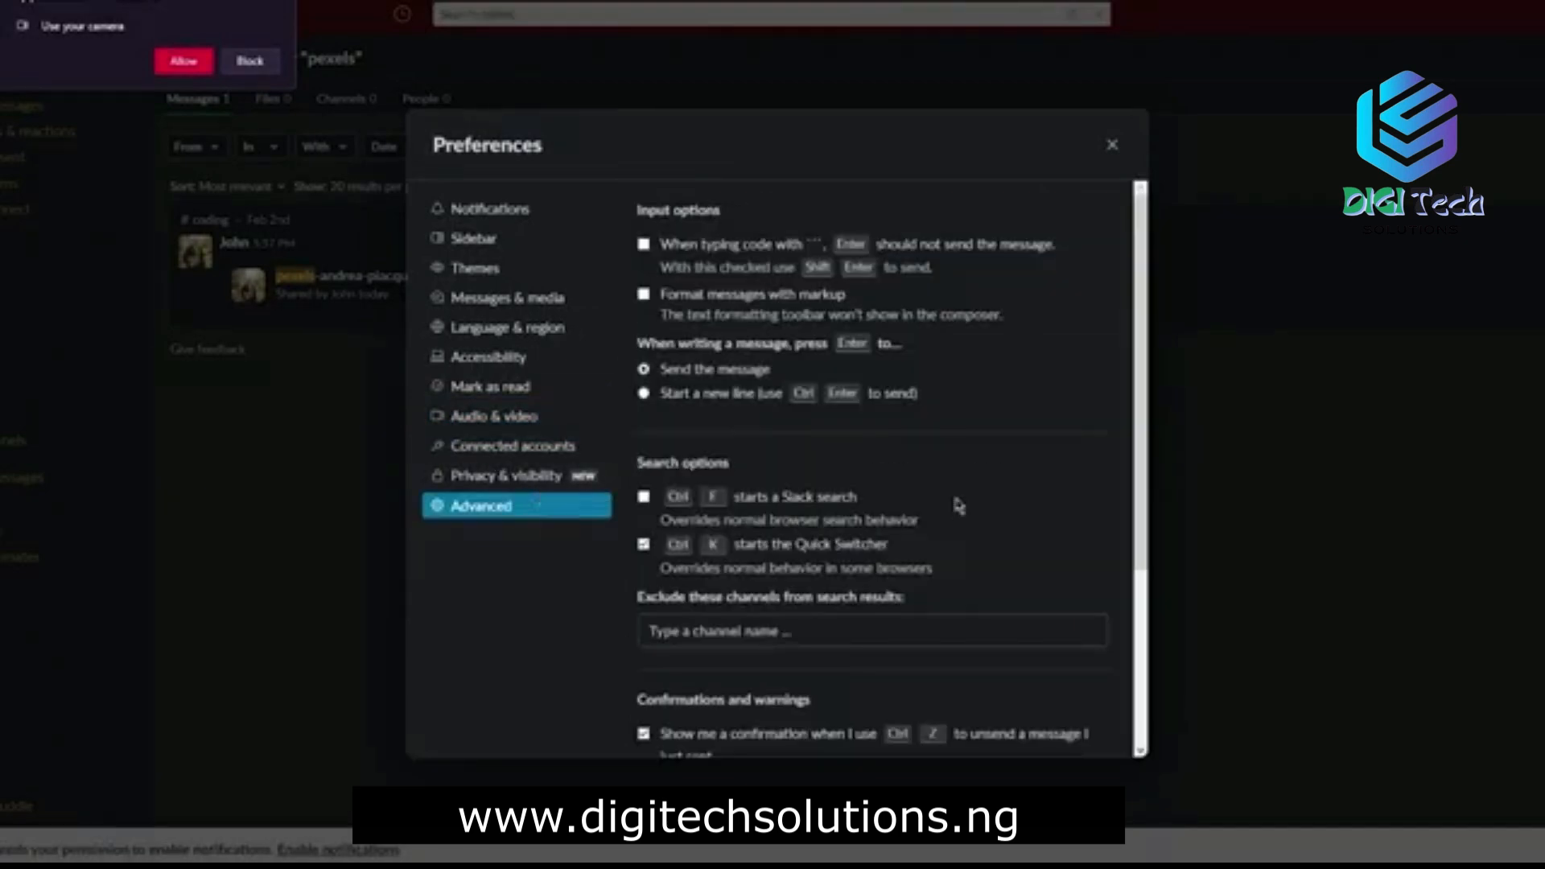
pyautogui.scroll(-3, 906, 407)
pyautogui.scroll(3, 955, 510)
pyautogui.click(1111, 146)
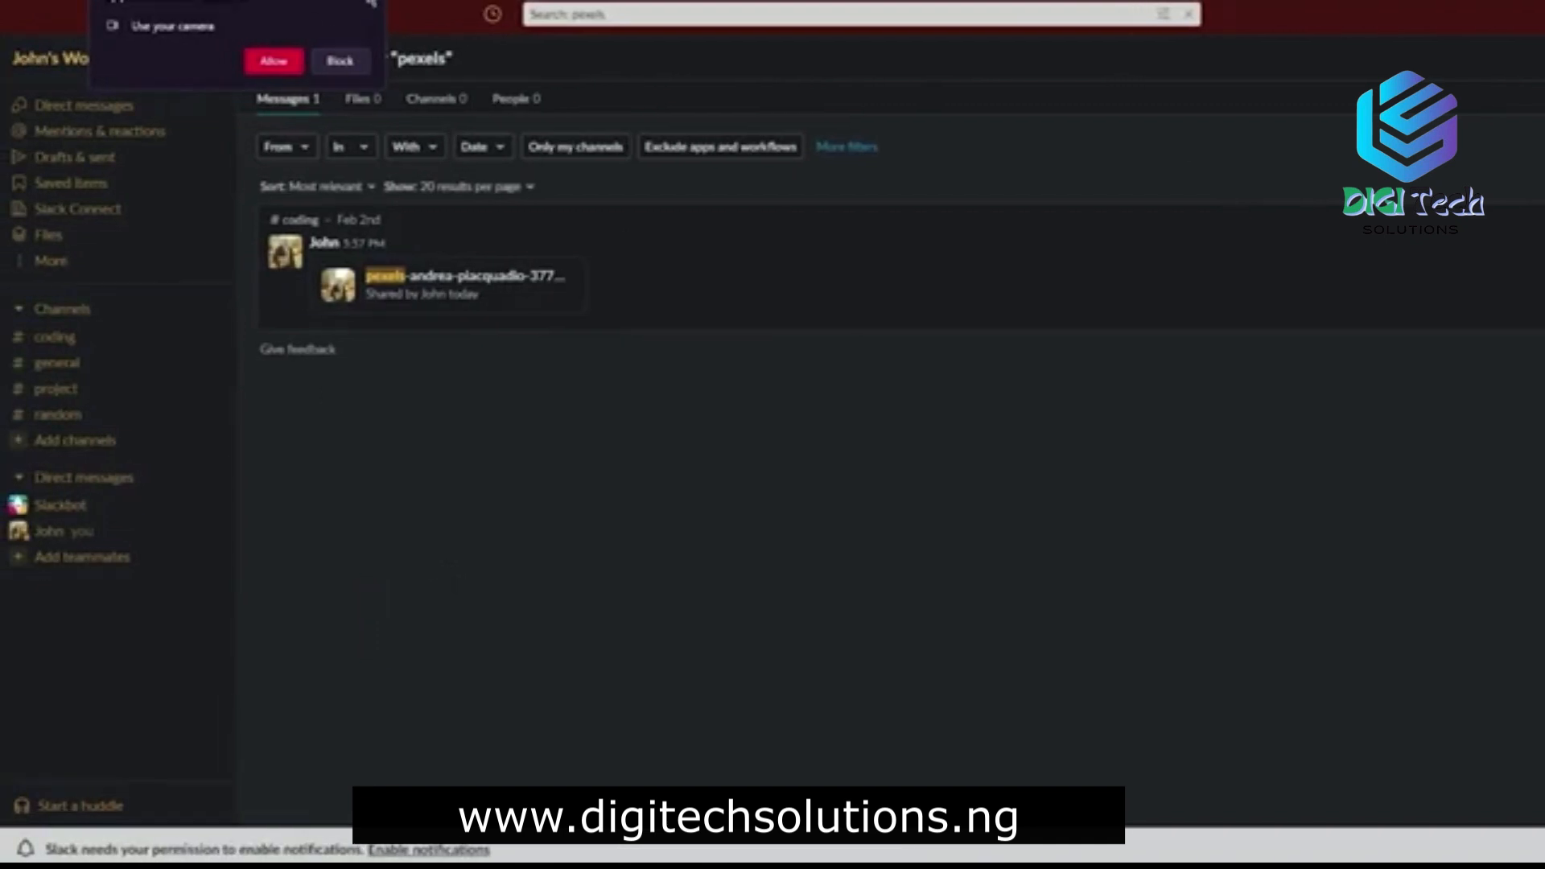
# Dismiss the camera permission request and close the workspace menu.
pyautogui.click(370, 3)
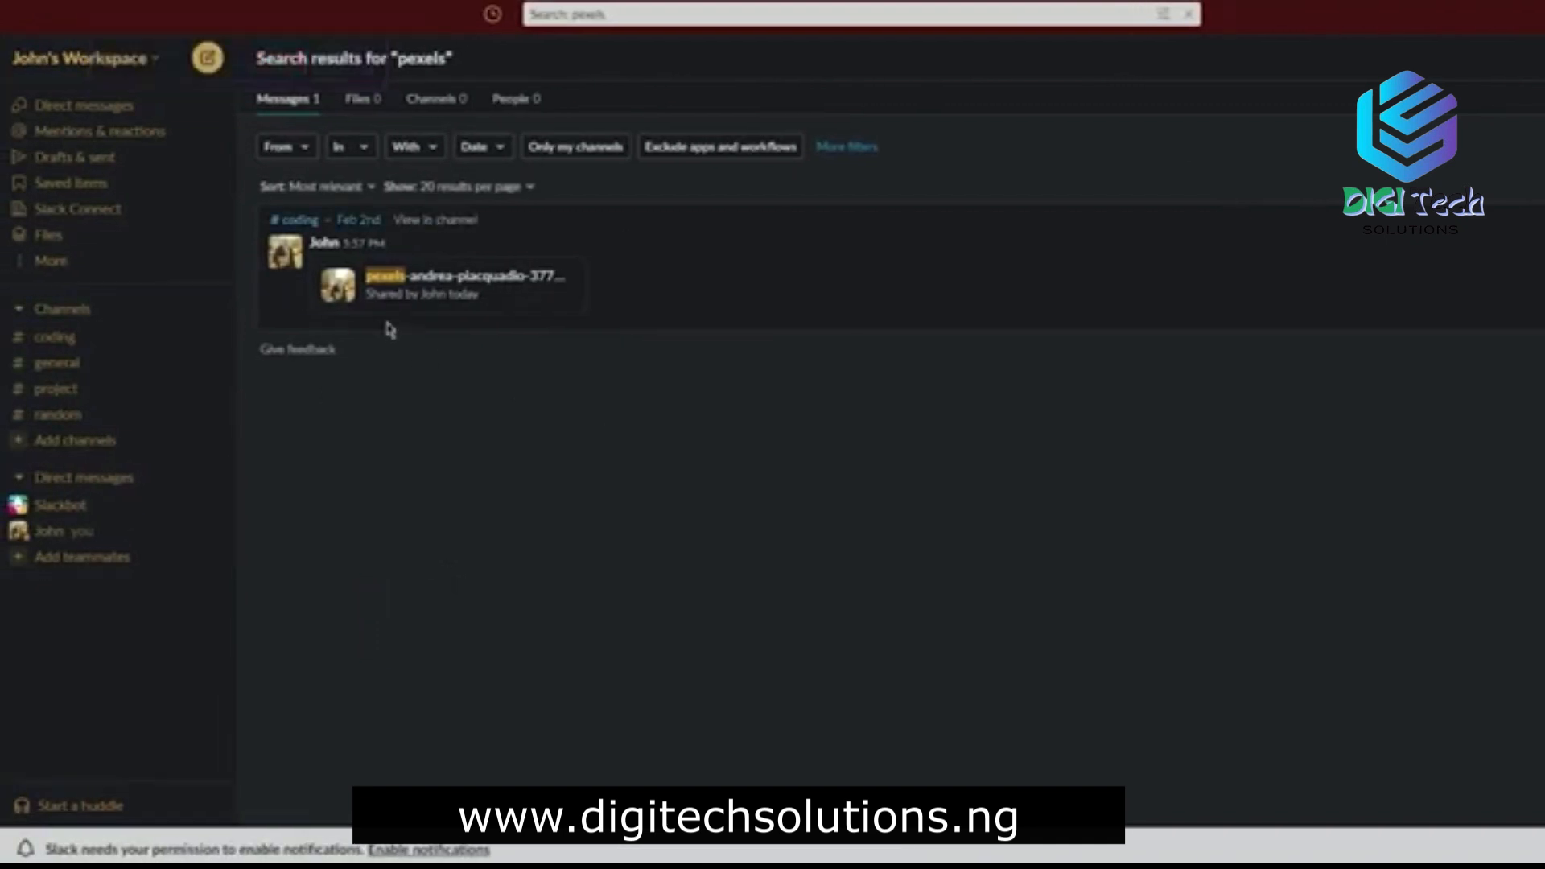
pyautogui.click(169, 413)
pyautogui.click(94, 48)
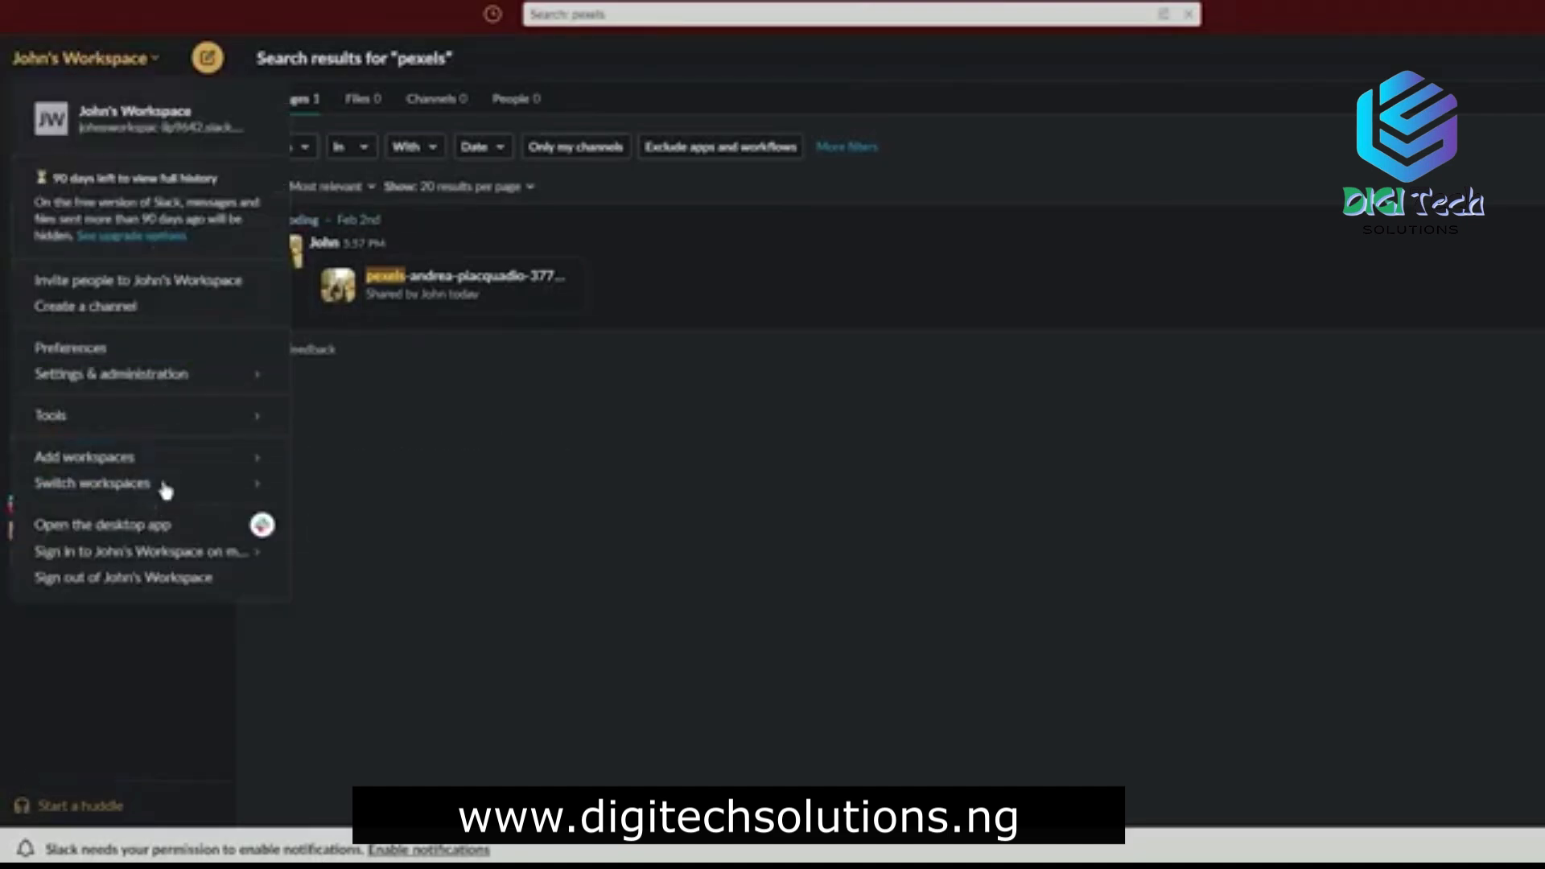
pyautogui.click(420, 583)
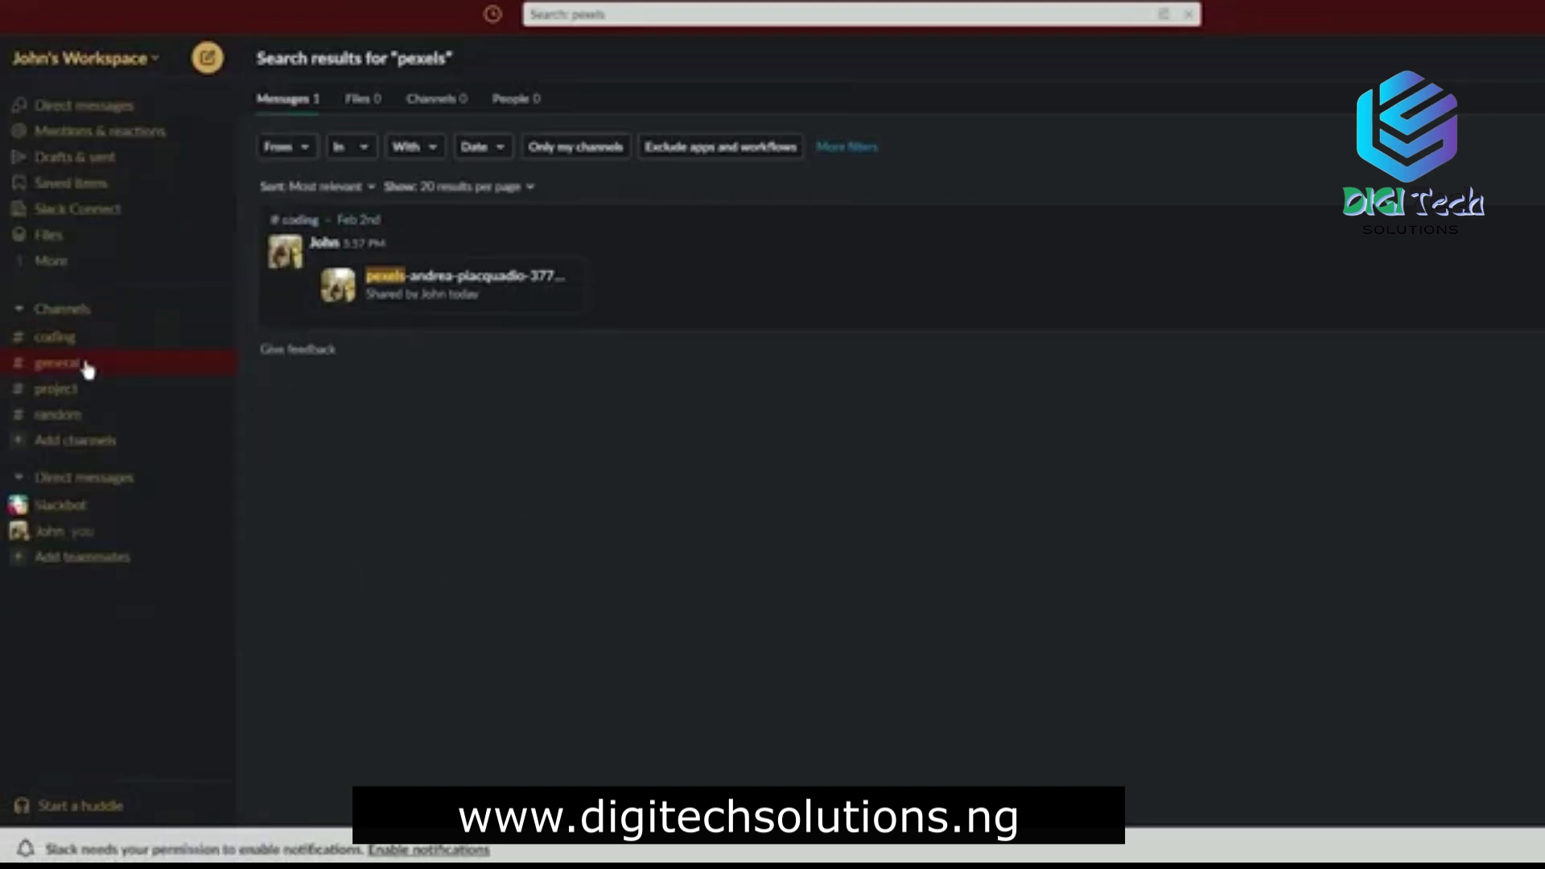
# In #general, browse workspace apps from the composer's shortcuts and attachments menu.
pyautogui.click(87, 366)
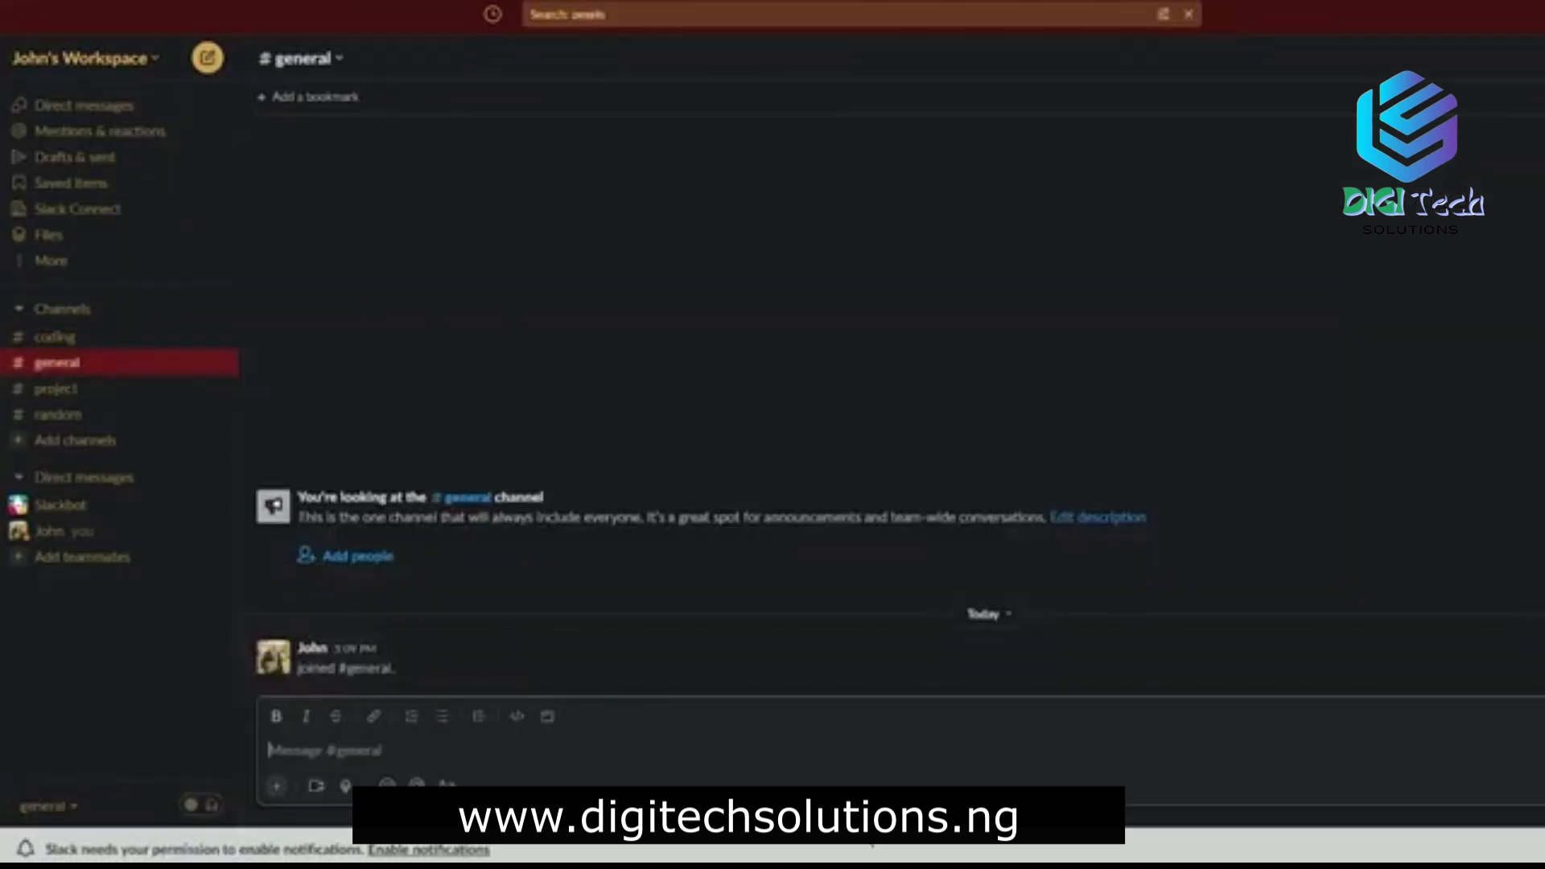
pyautogui.click(1541, 849)
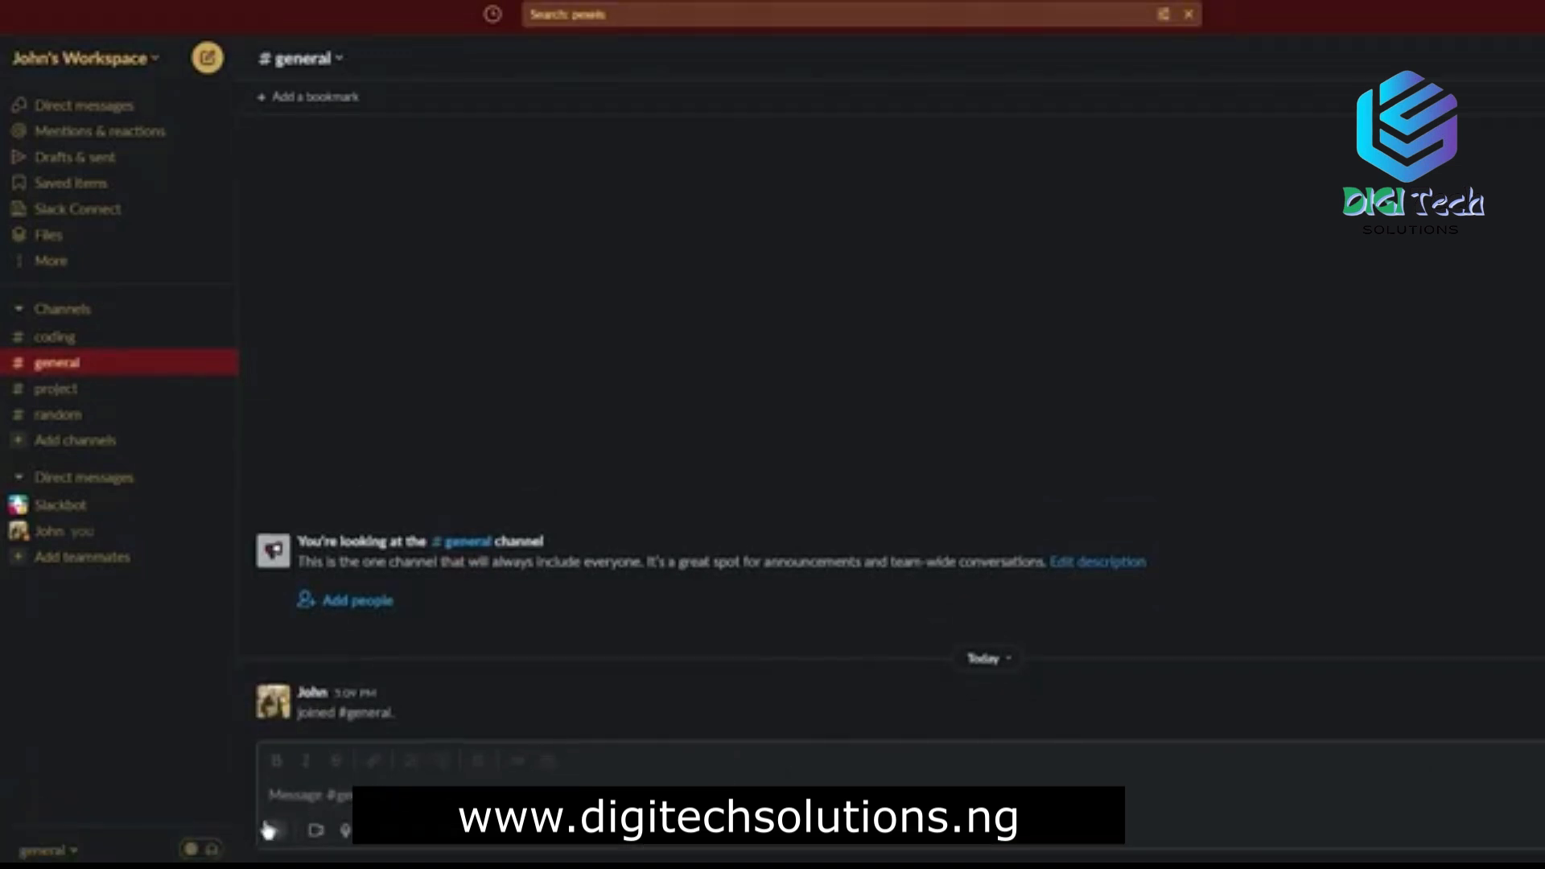
pyautogui.click(273, 830)
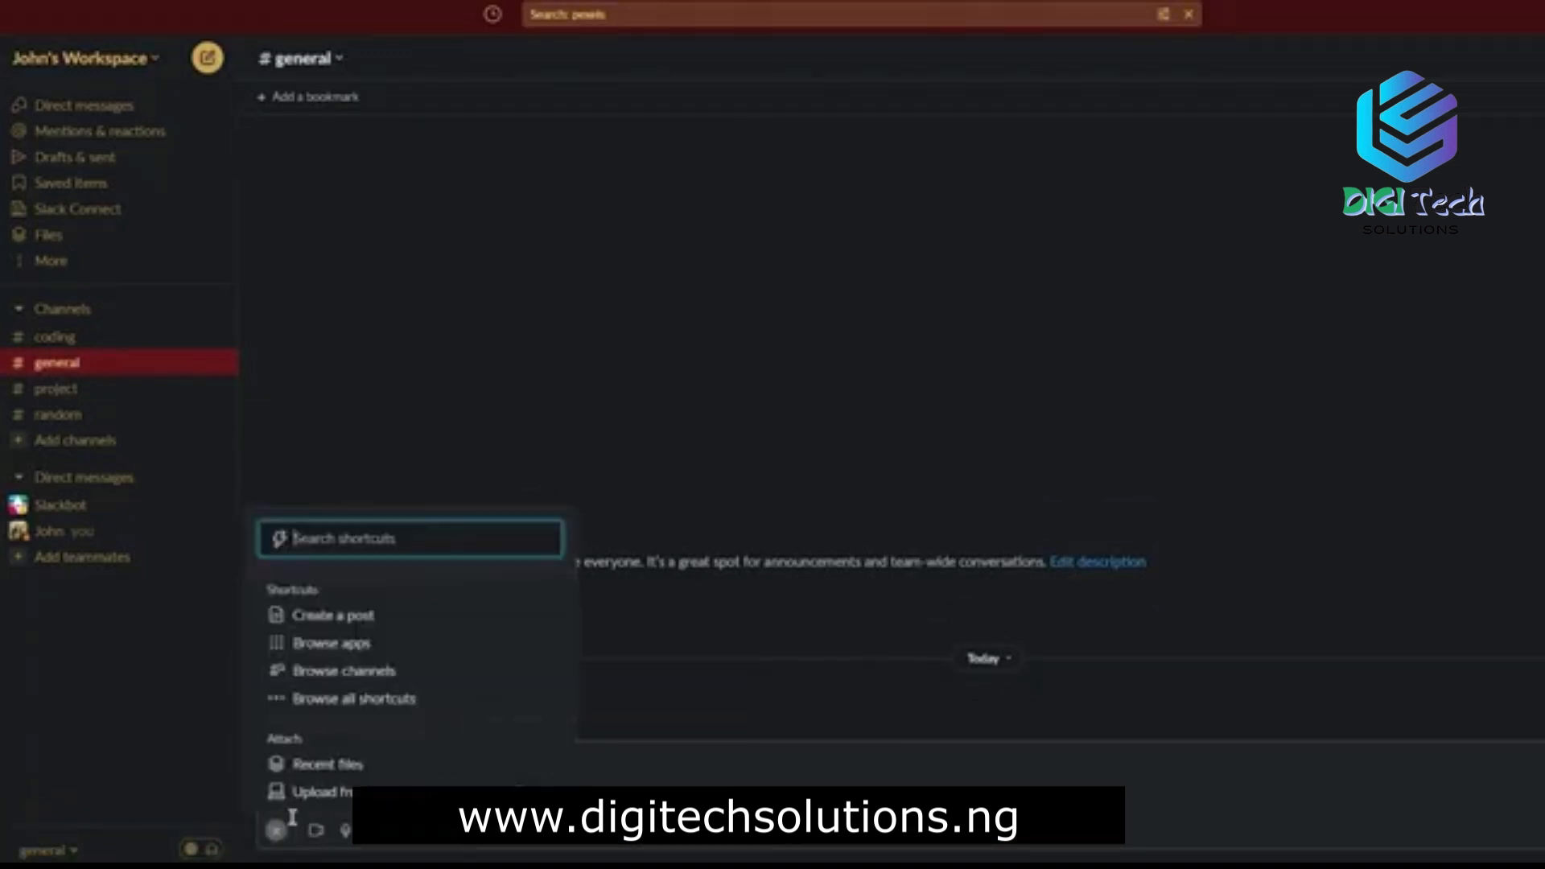
pyautogui.click(354, 643)
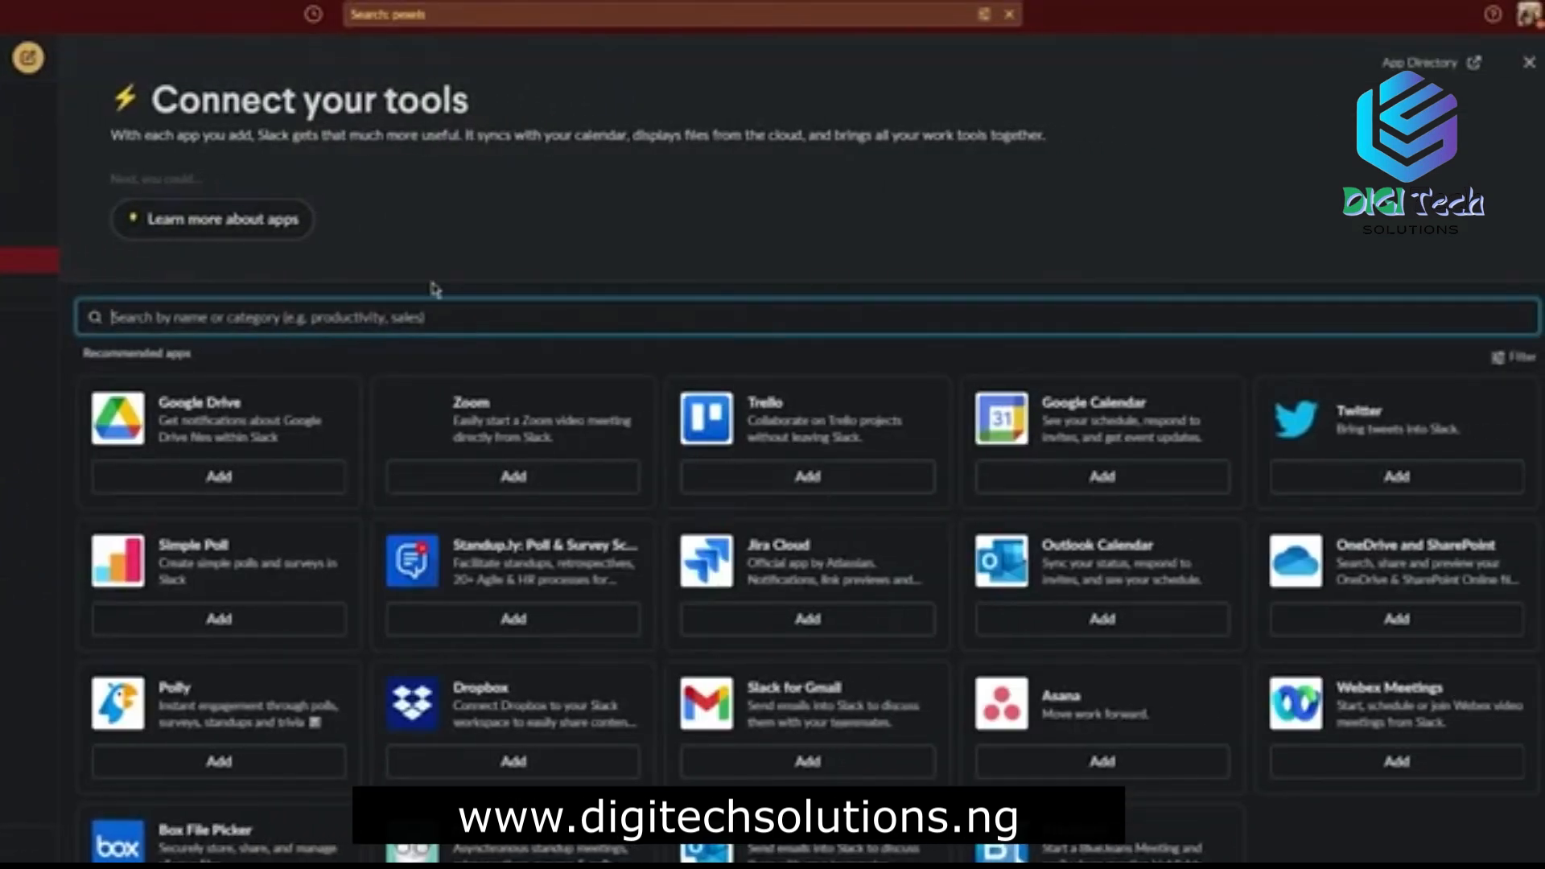
# Scroll through the recommended apps in Connect your tools, then close the directory.
pyautogui.scroll(-2, 364, 425)
pyautogui.scroll(2, 366, 426)
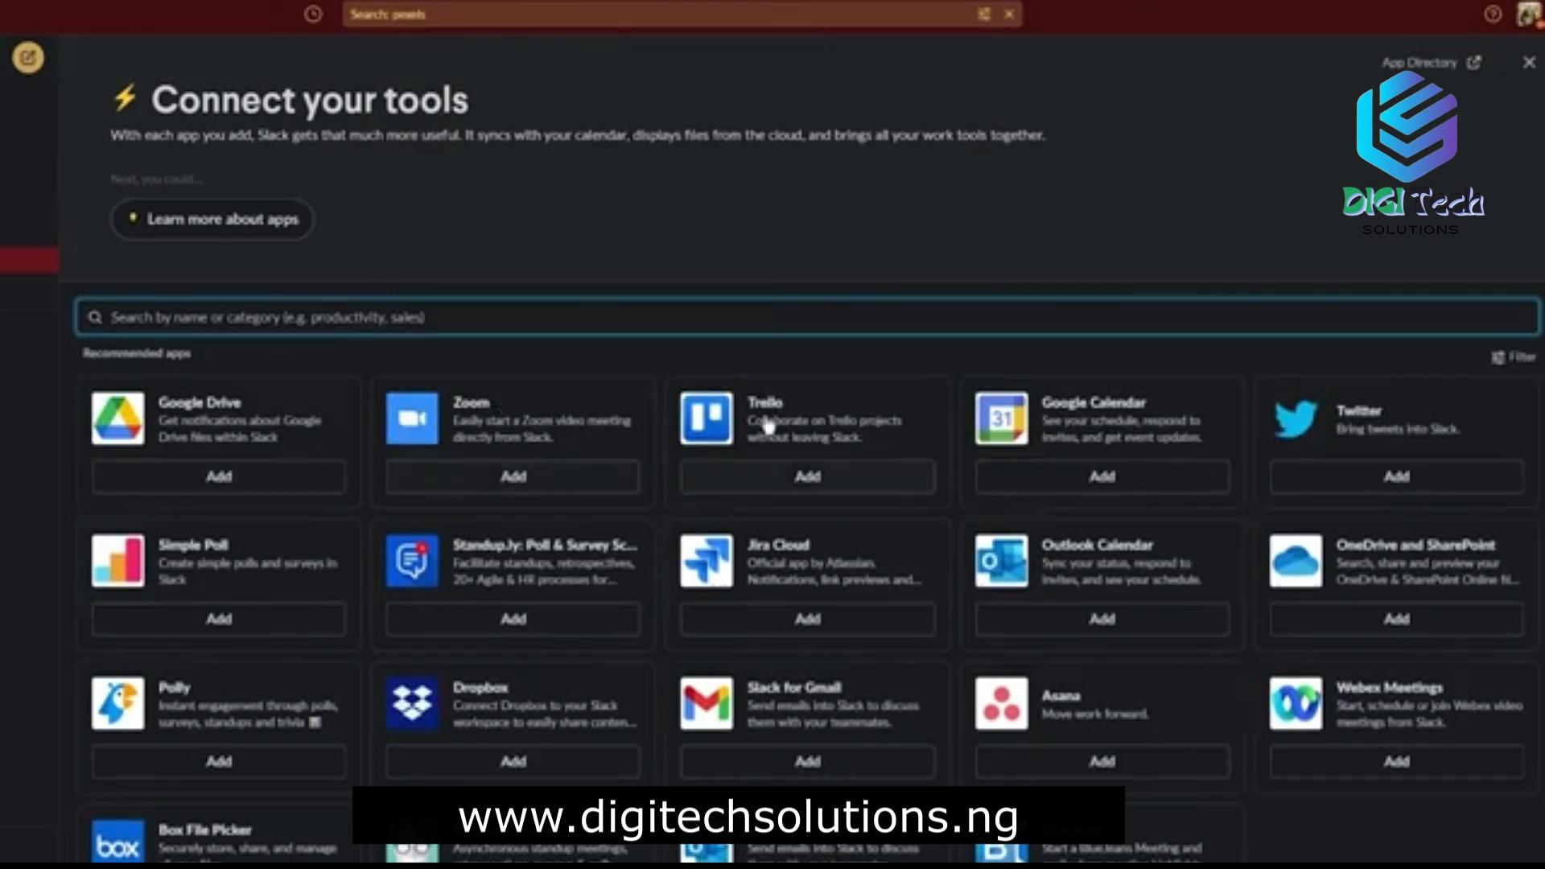
pyautogui.scroll(-2, 1138, 523)
pyautogui.scroll(2, 1146, 563)
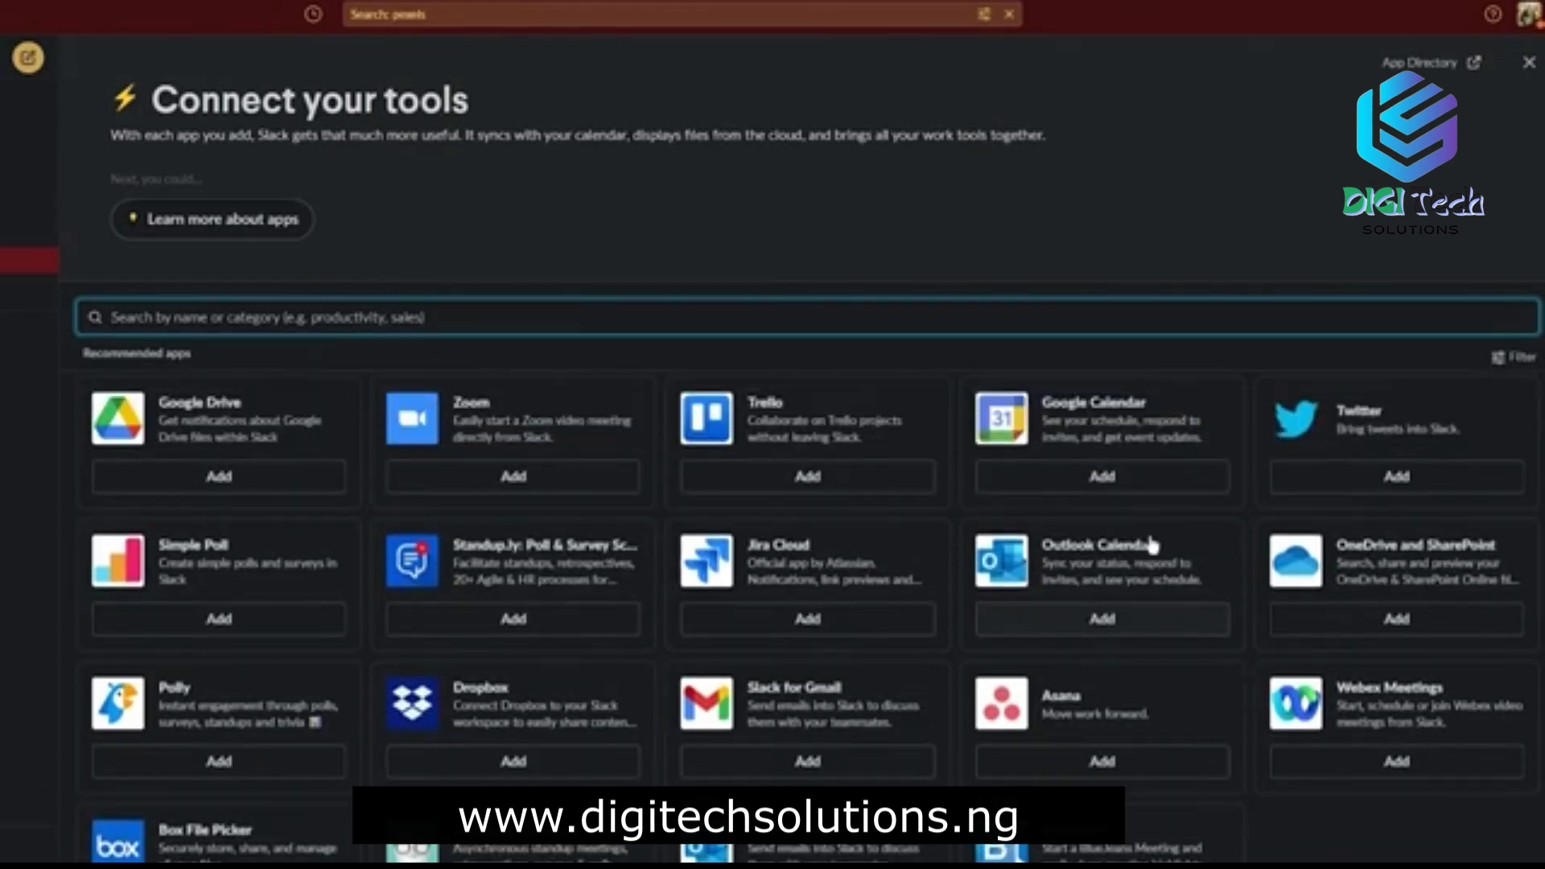
pyautogui.scroll(-2, 1151, 614)
pyautogui.scroll(2, 777, 612)
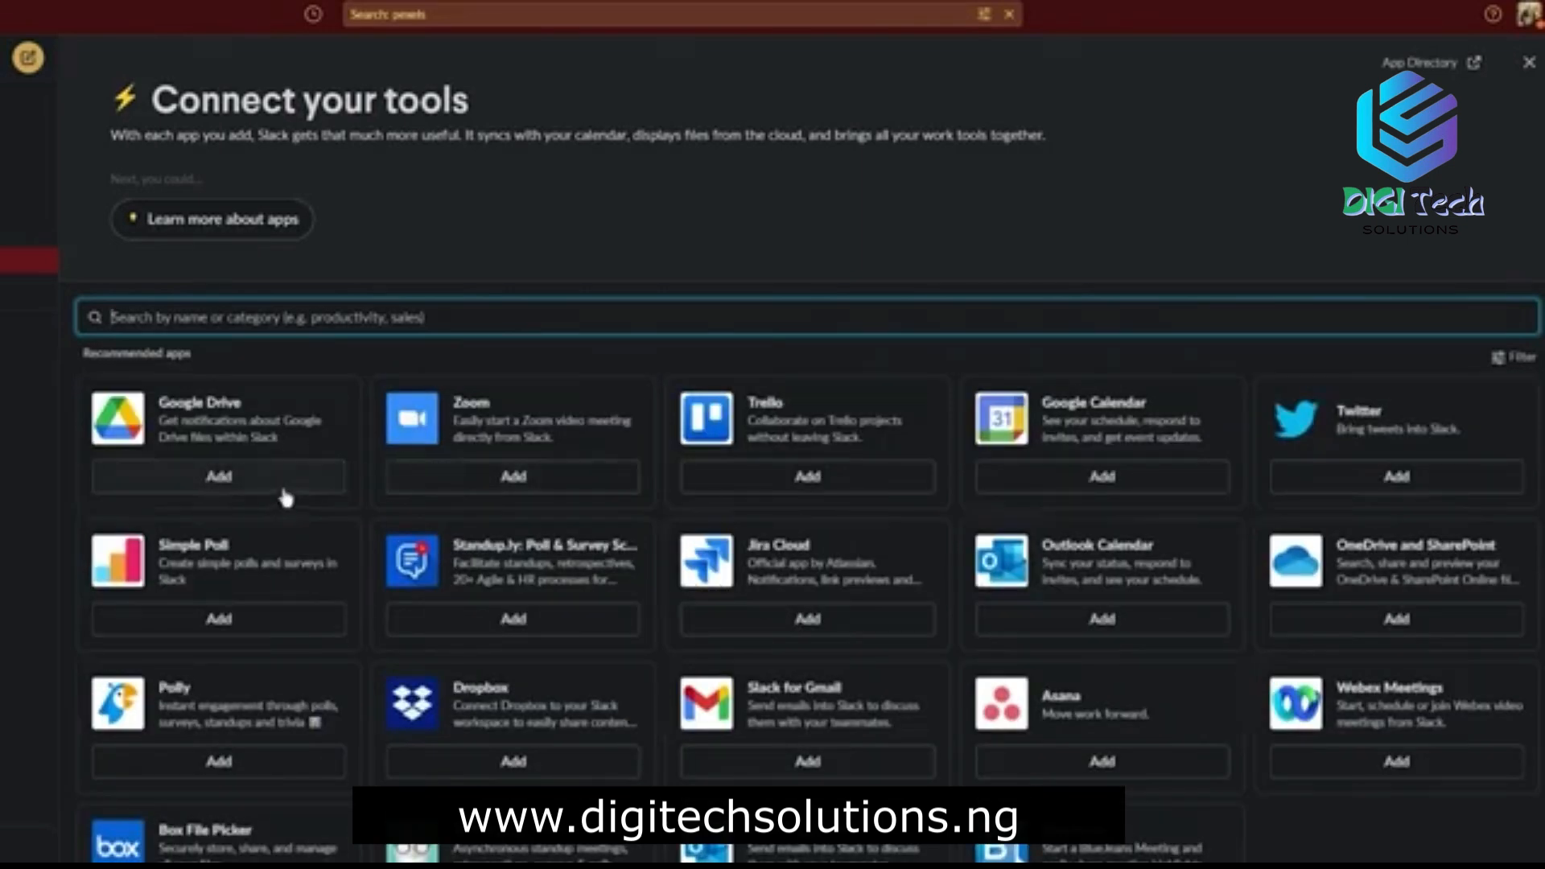
pyautogui.click(1530, 62)
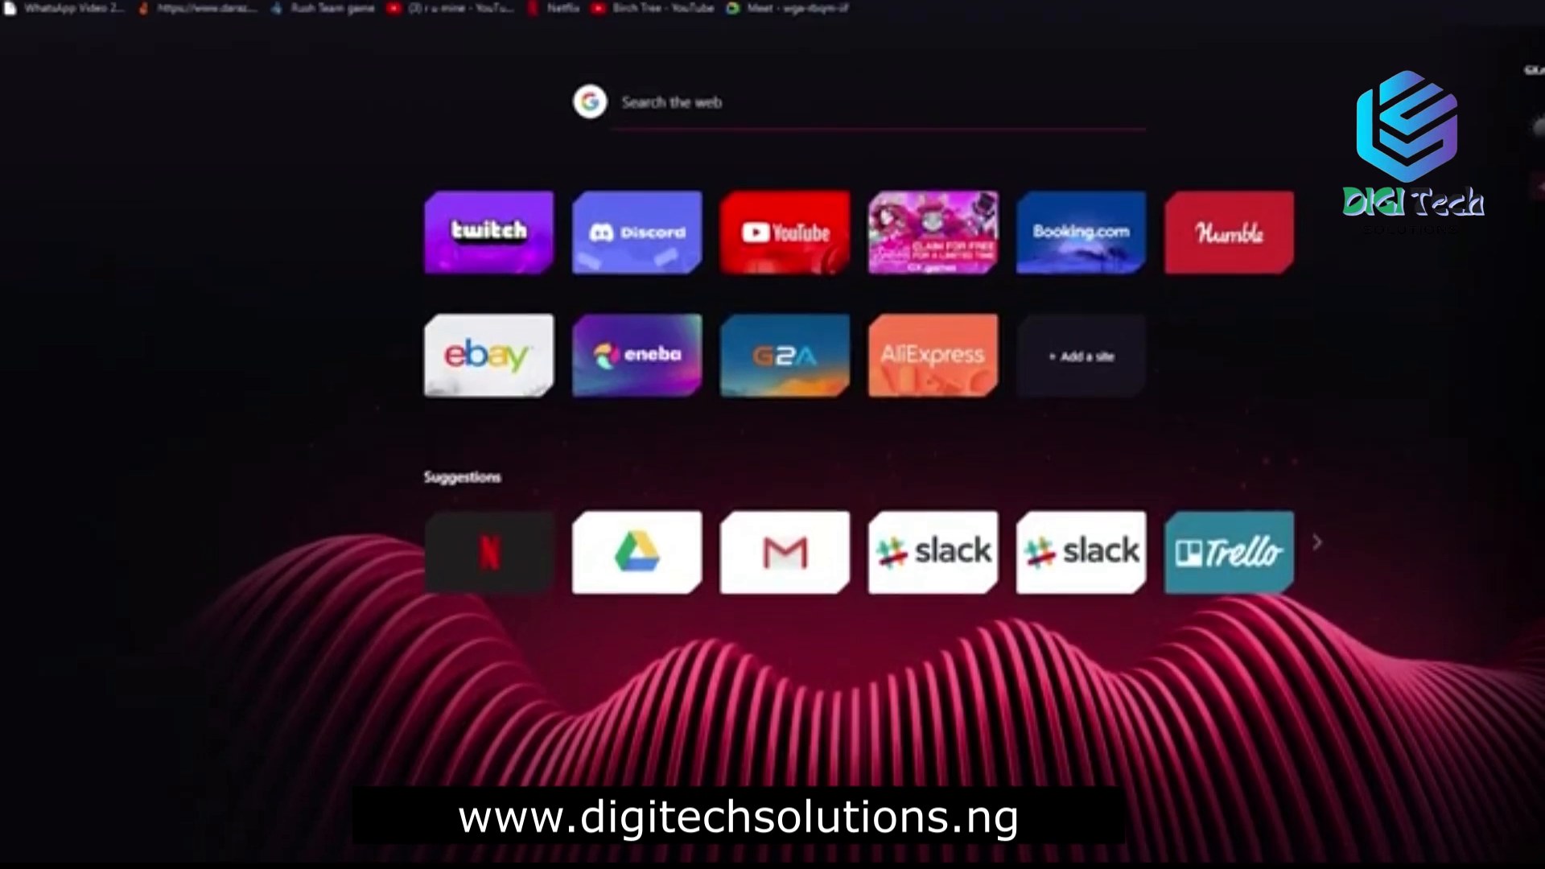
# Search the web for 'slack desktop app' and scroll through the results.
pyautogui.write('slack desktop ap')
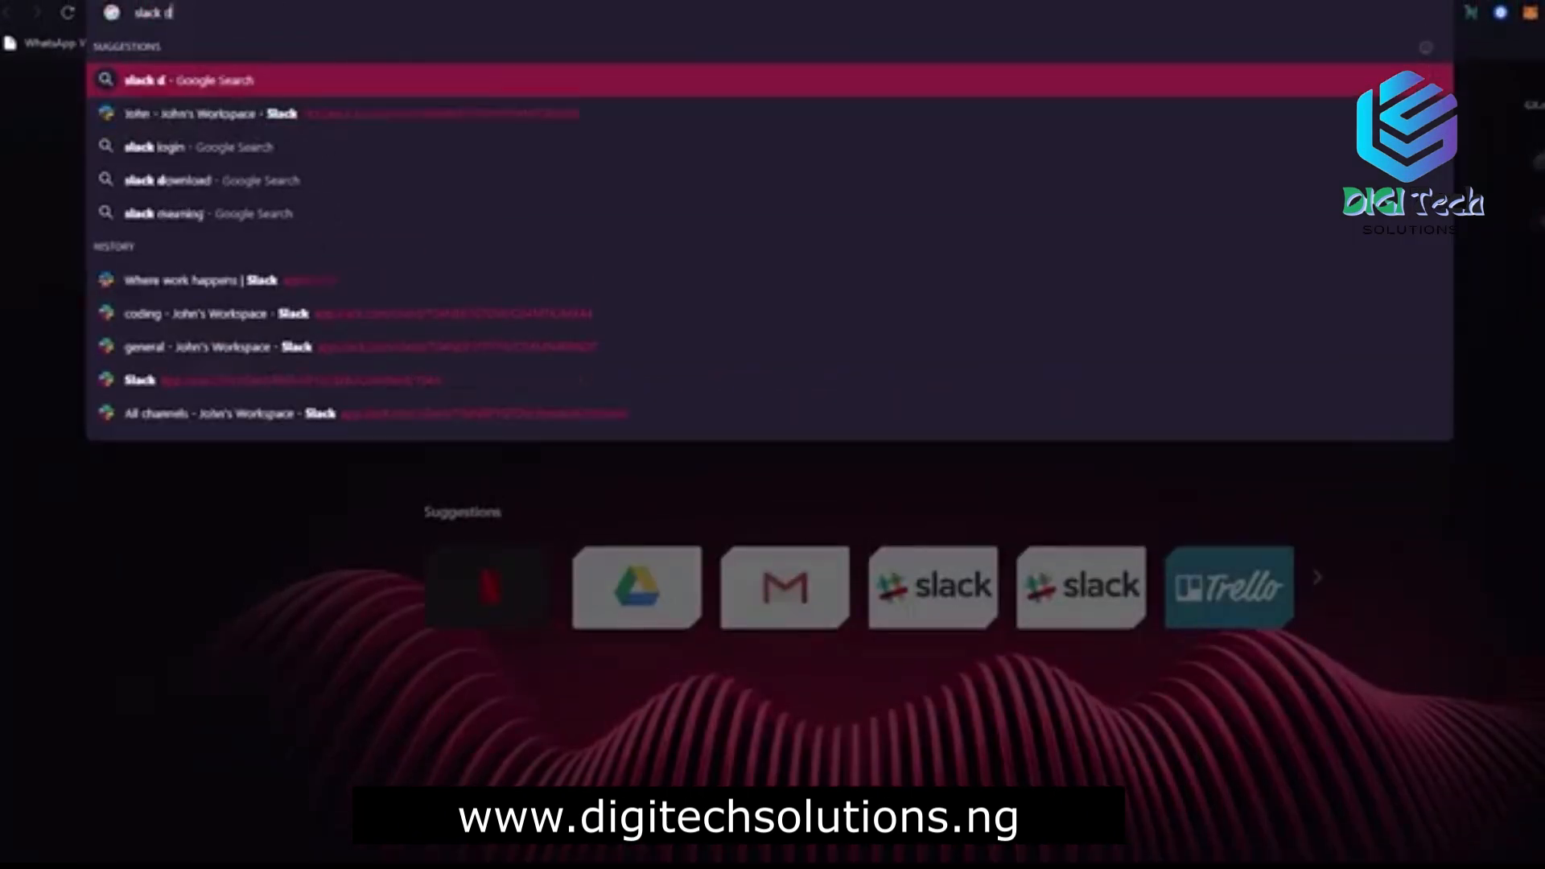
pyautogui.write('p')
pyautogui.press('Return')
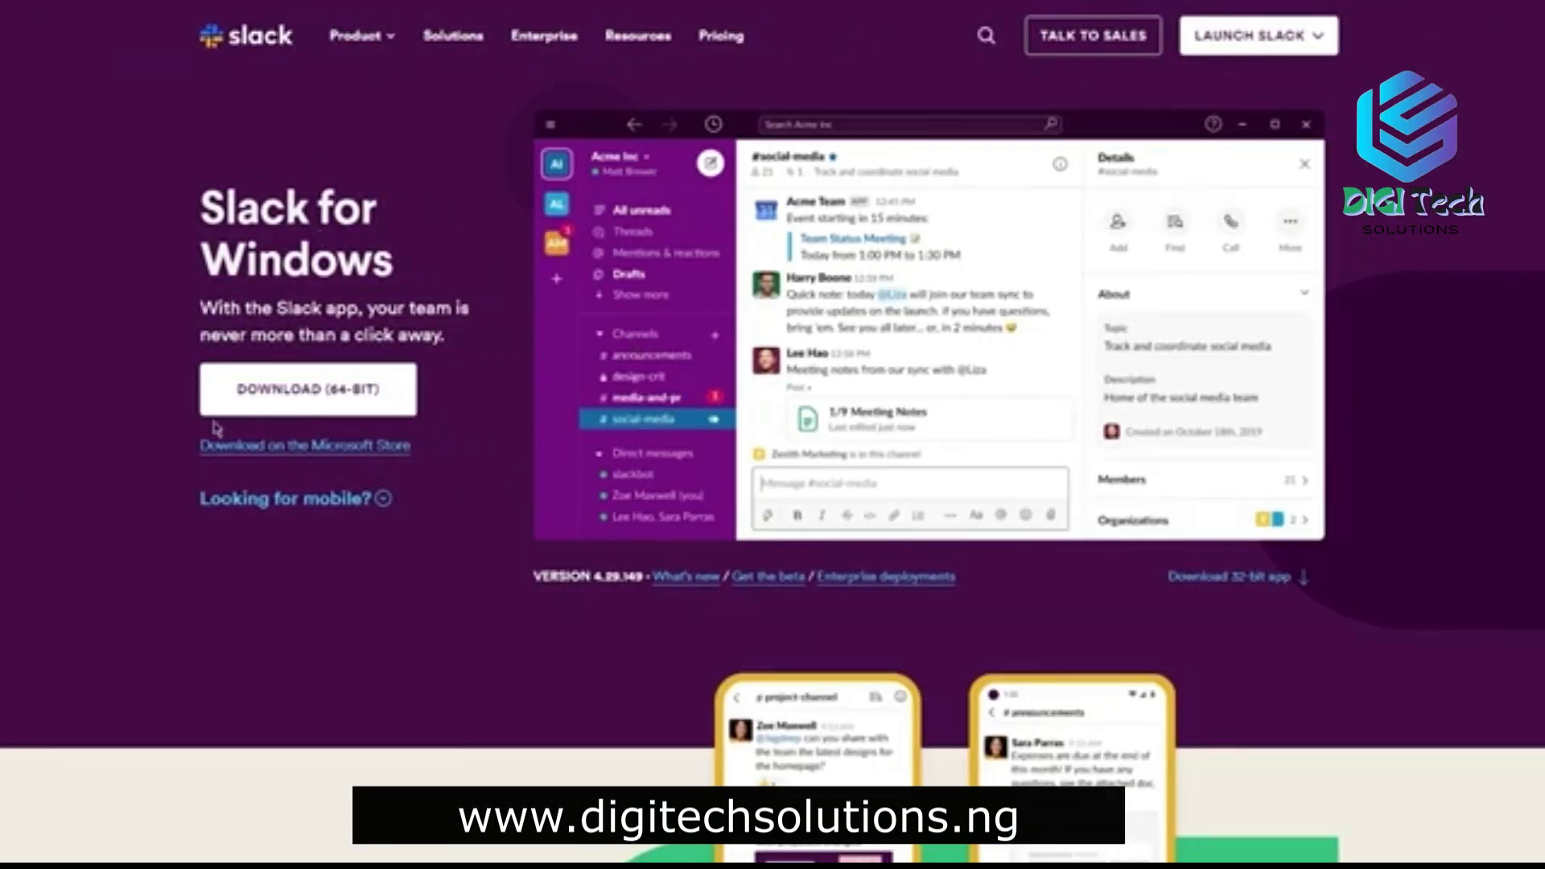
pyautogui.scroll(-15, 576, 314)
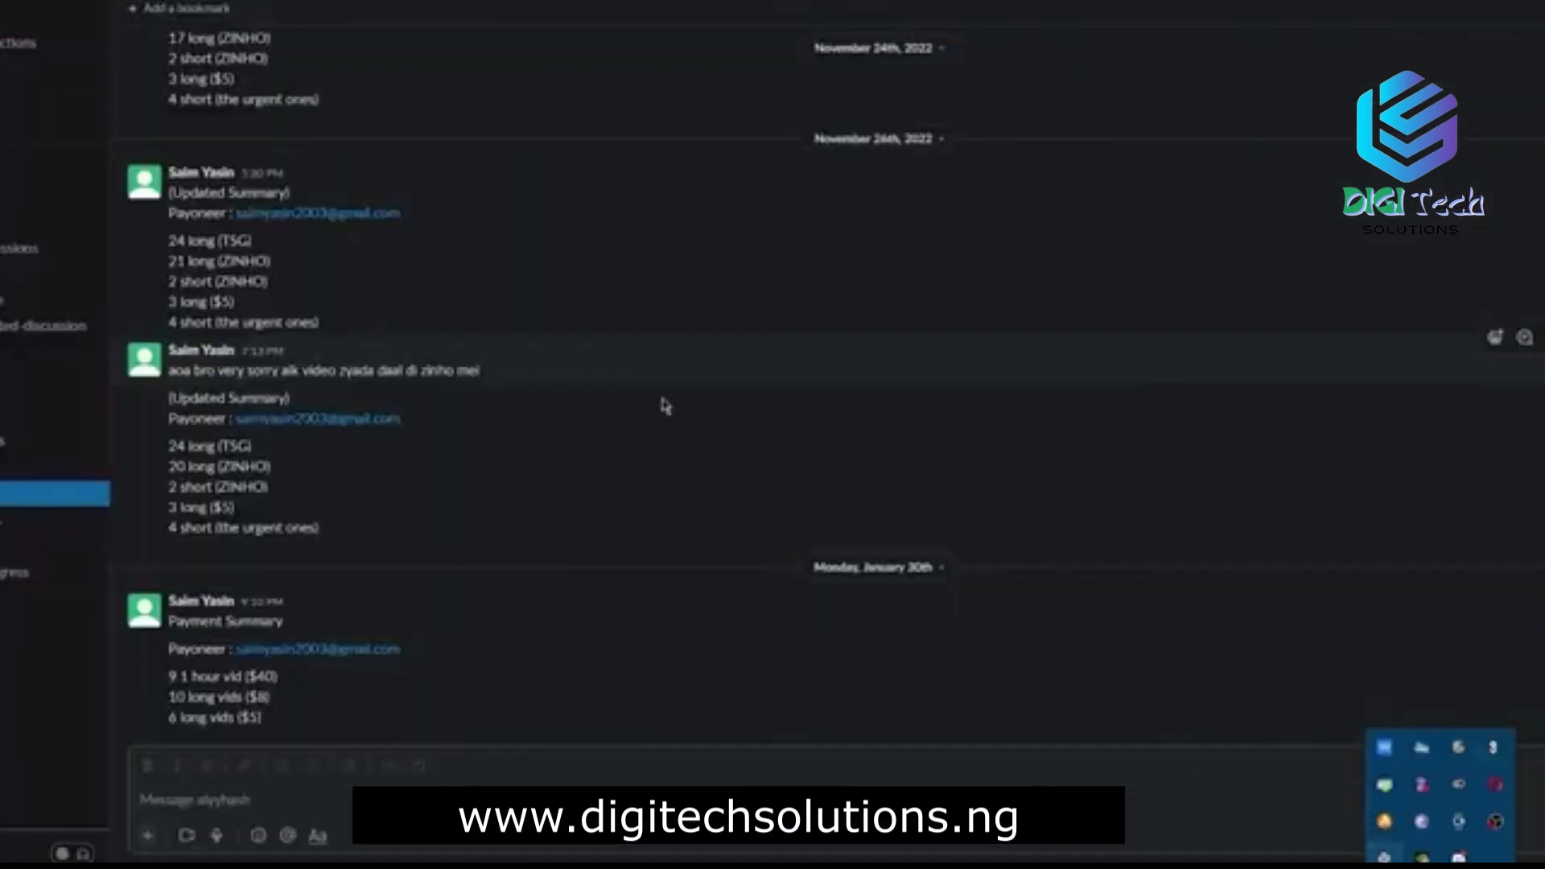
pyautogui.click(81, 22)
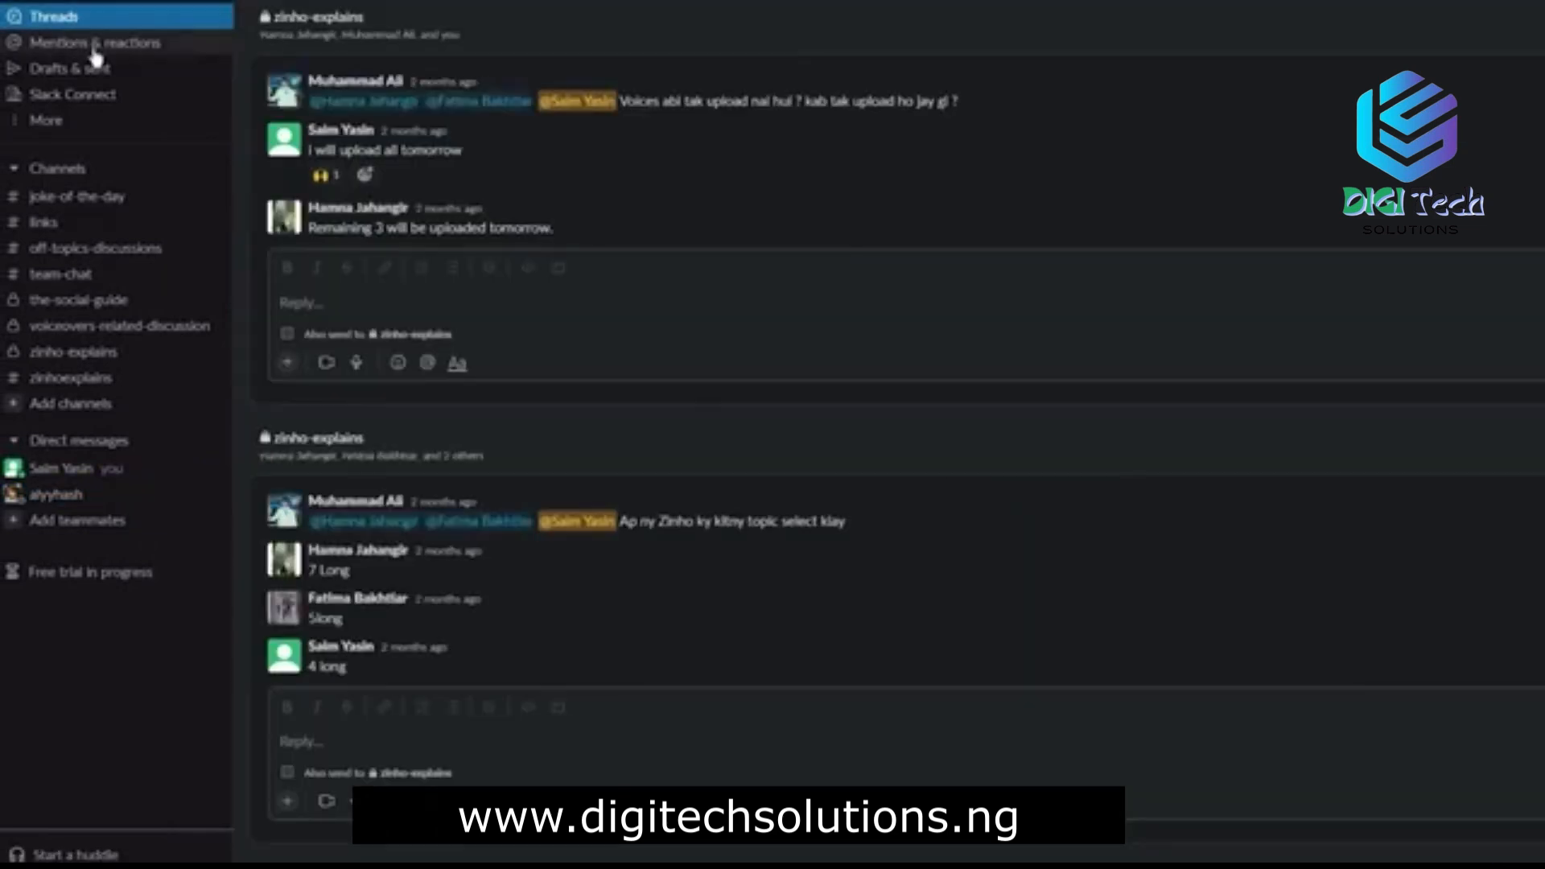
pyautogui.click(95, 44)
pyautogui.click(70, 69)
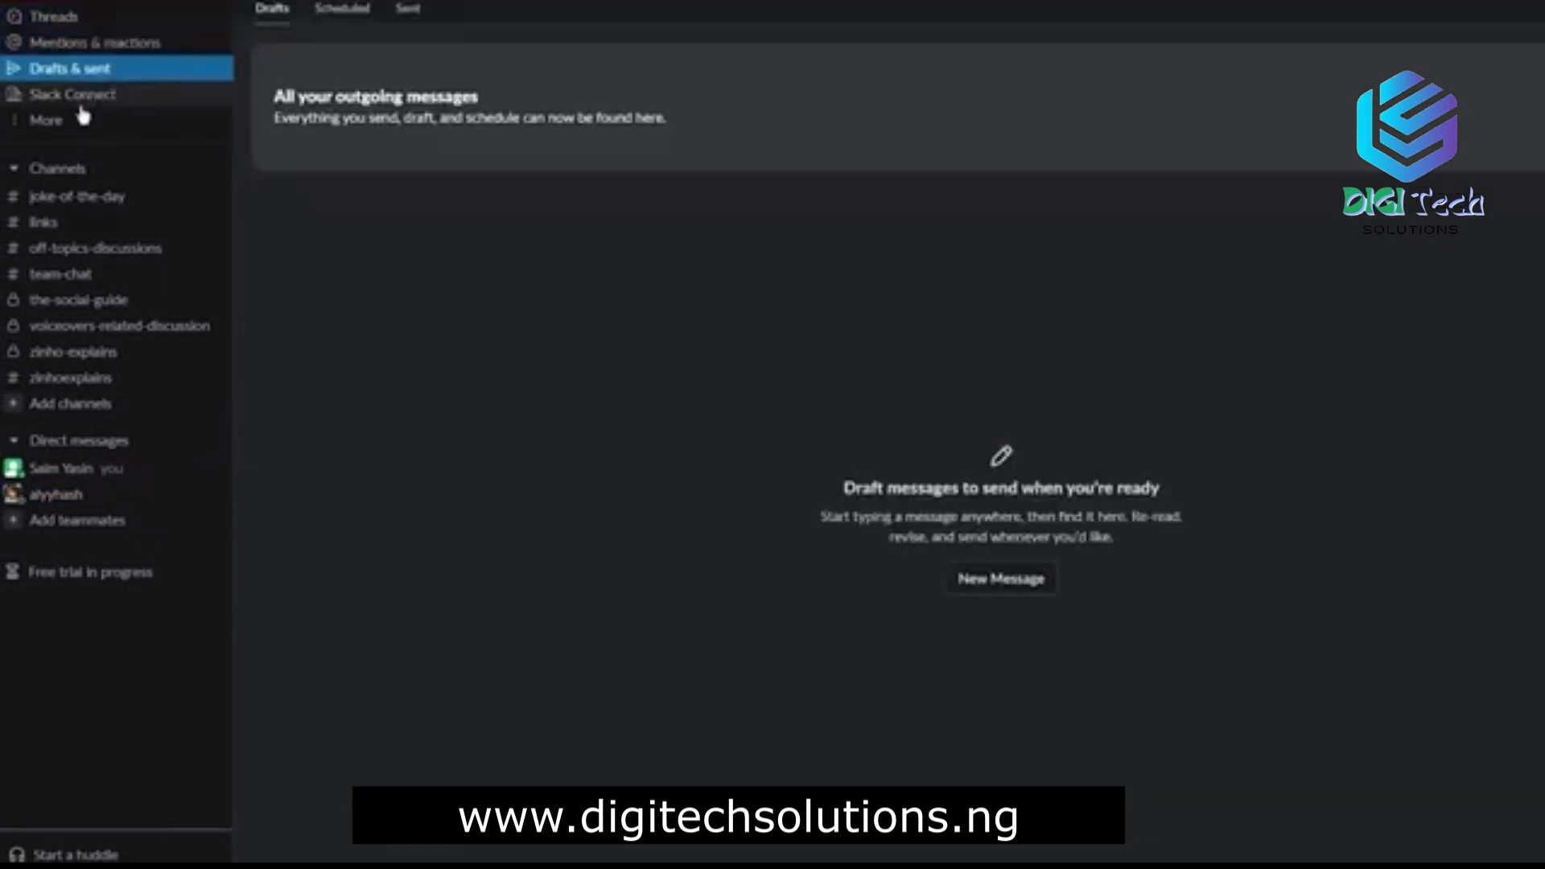
pyautogui.click(86, 198)
pyautogui.click(105, 251)
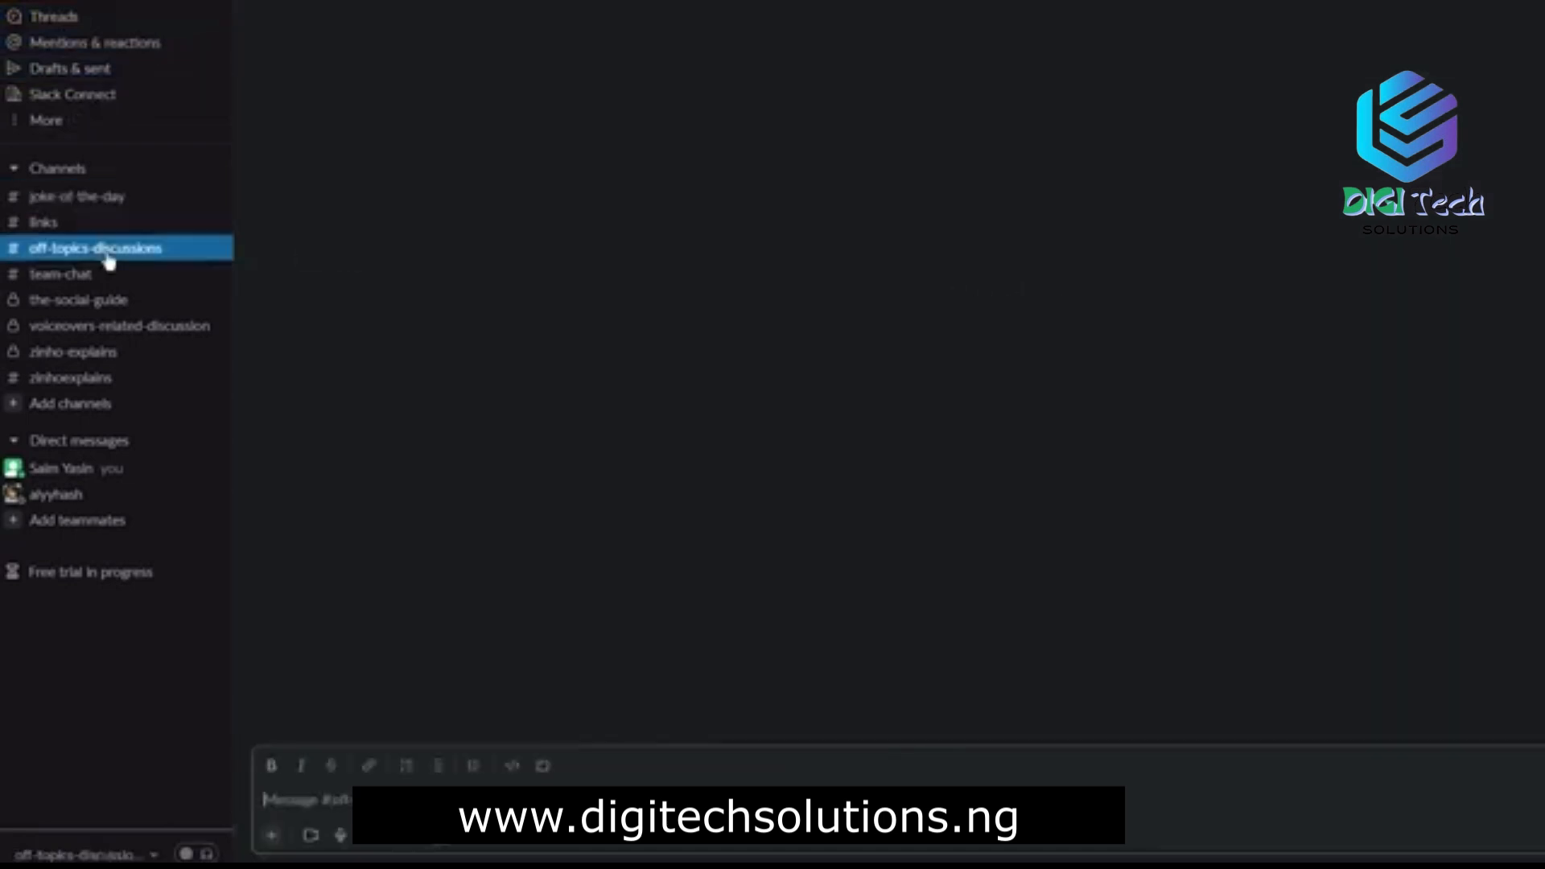
pyautogui.click(95, 302)
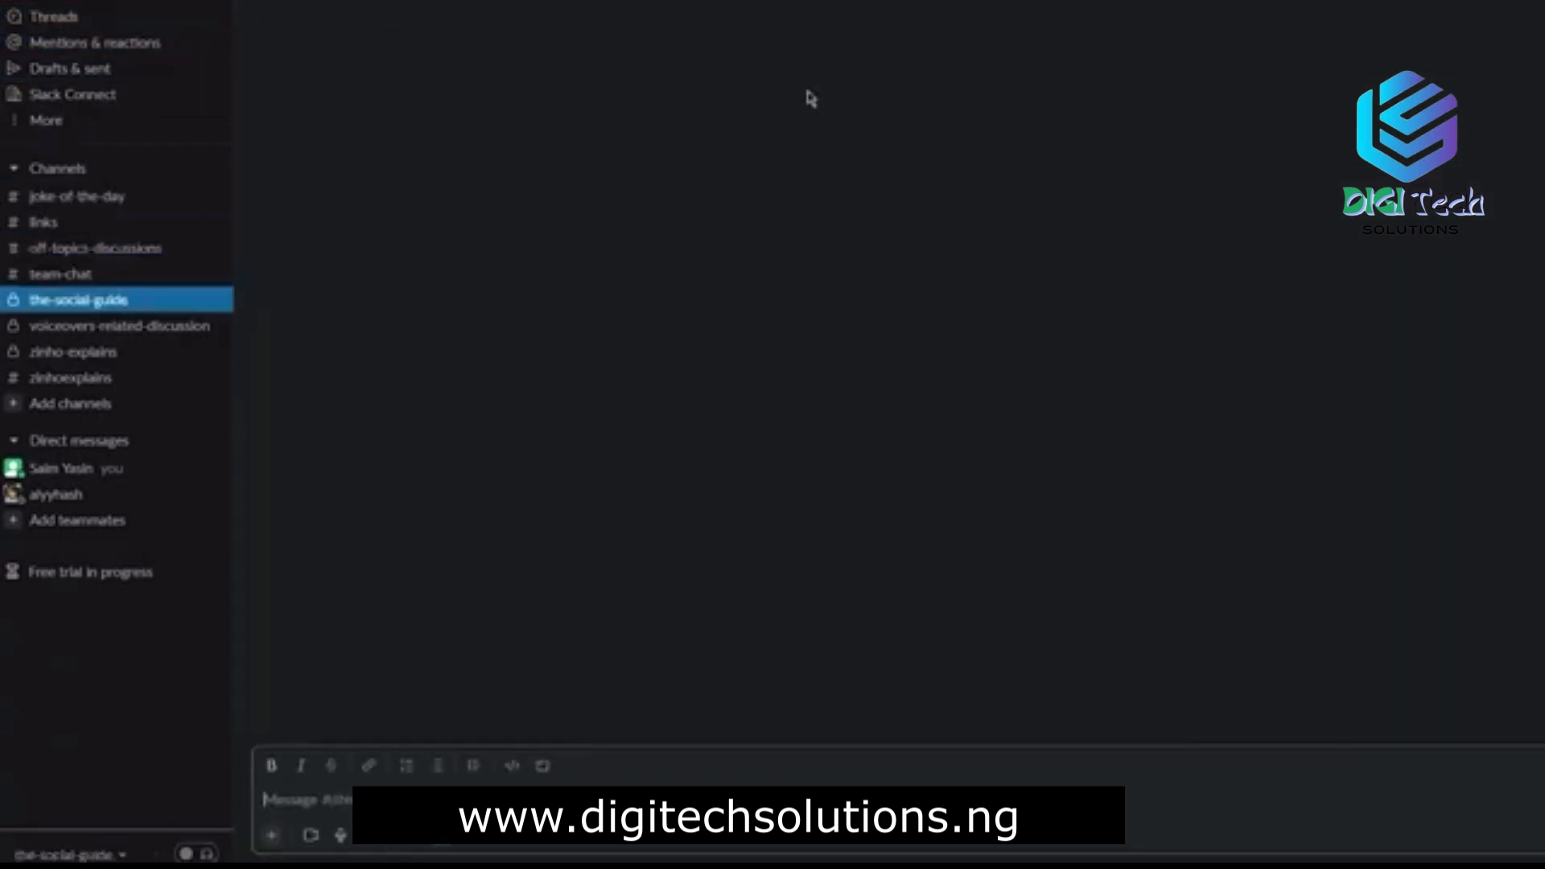
pyautogui.click(77, 352)
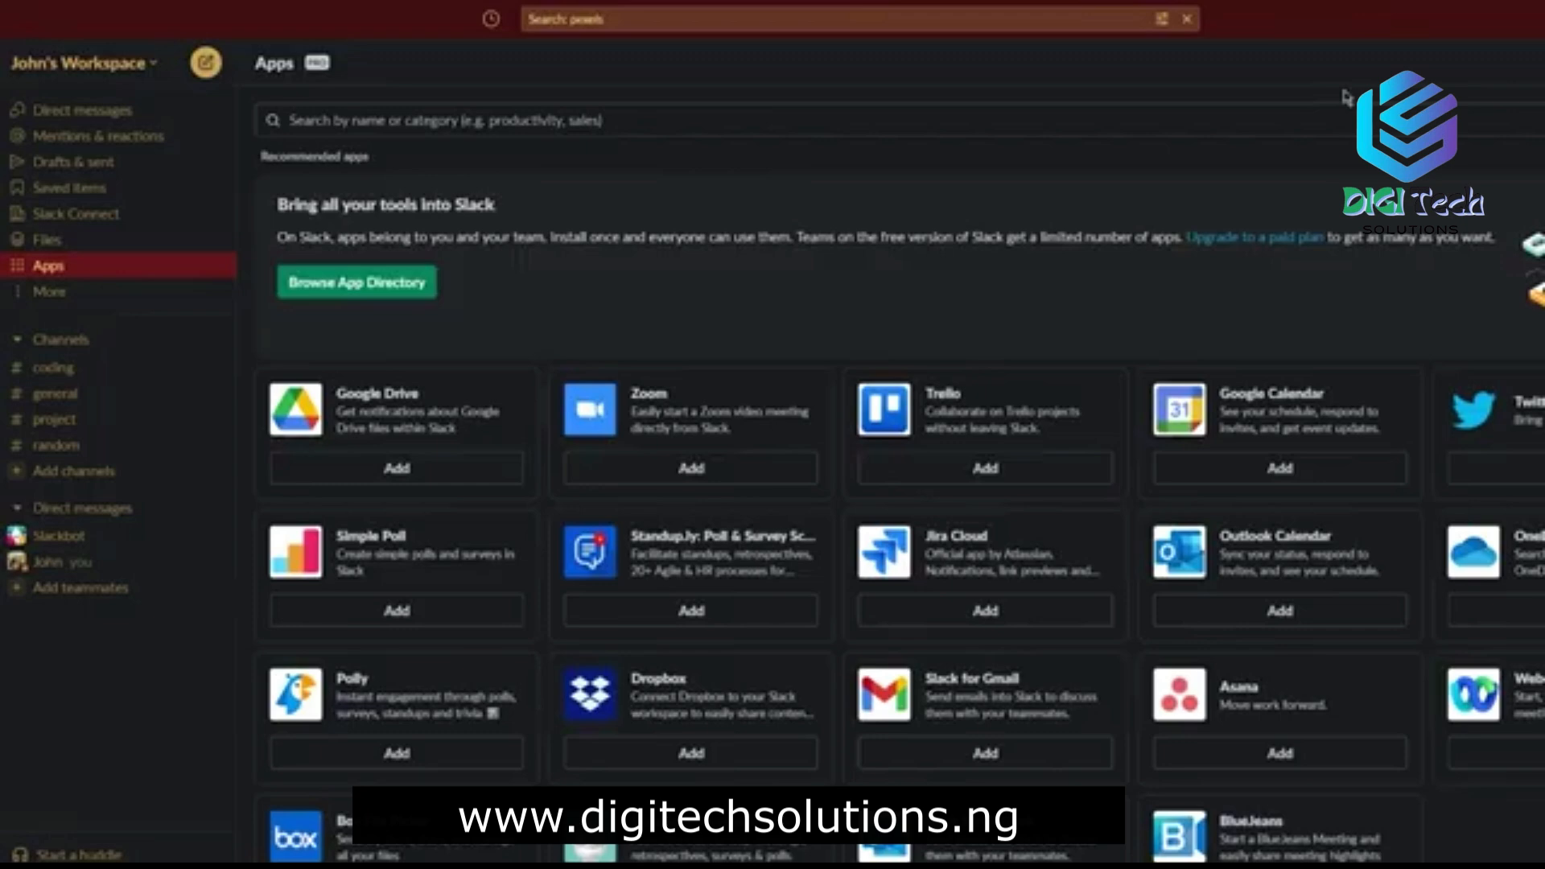
pyautogui.click(121, 62)
pyautogui.click(414, 72)
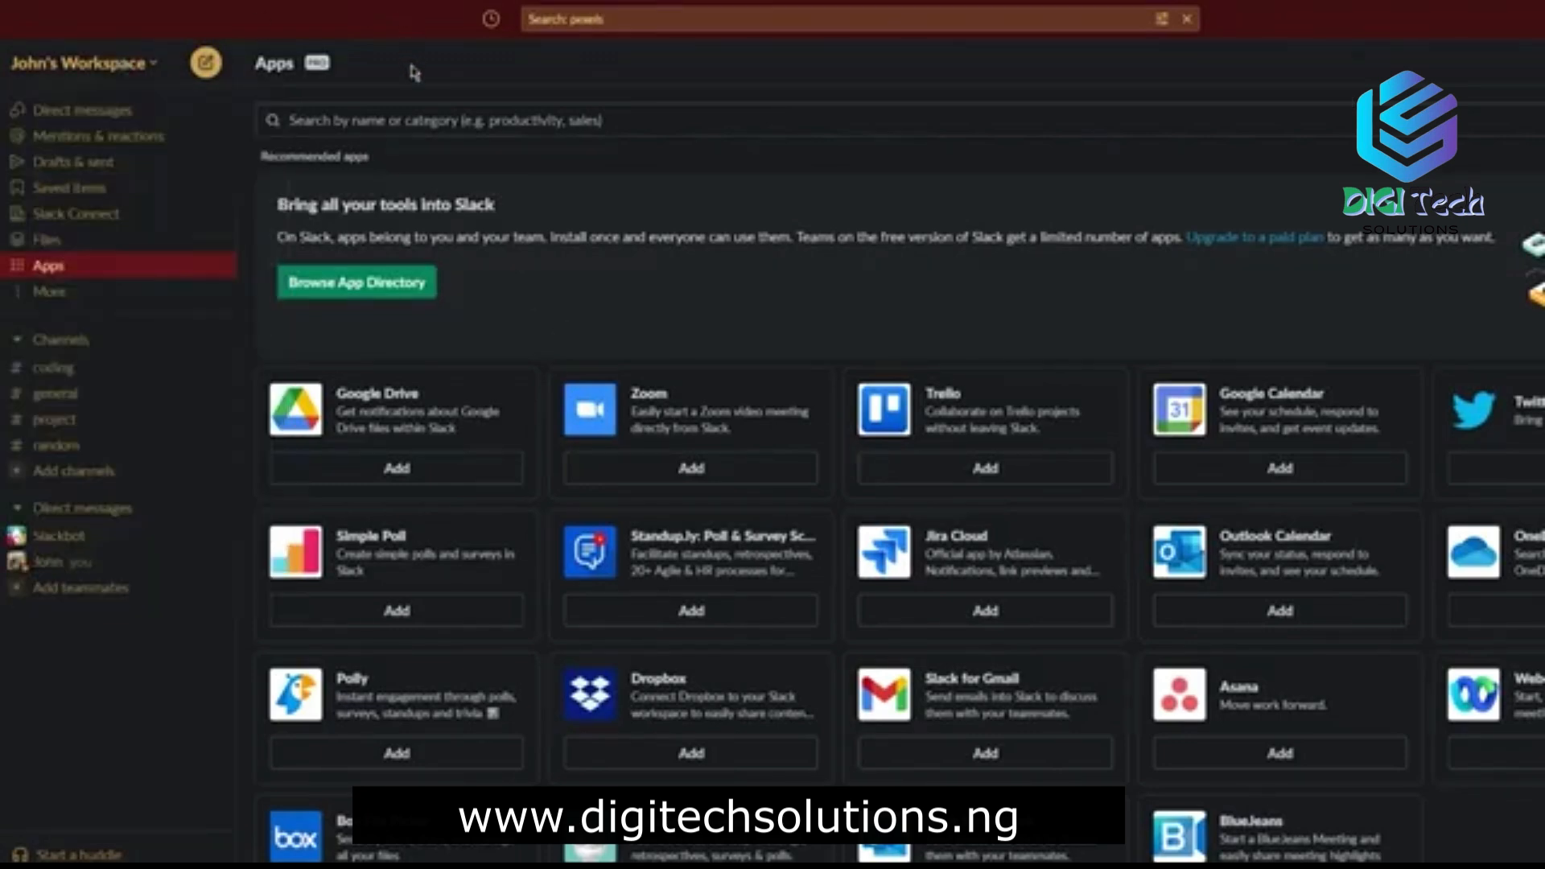